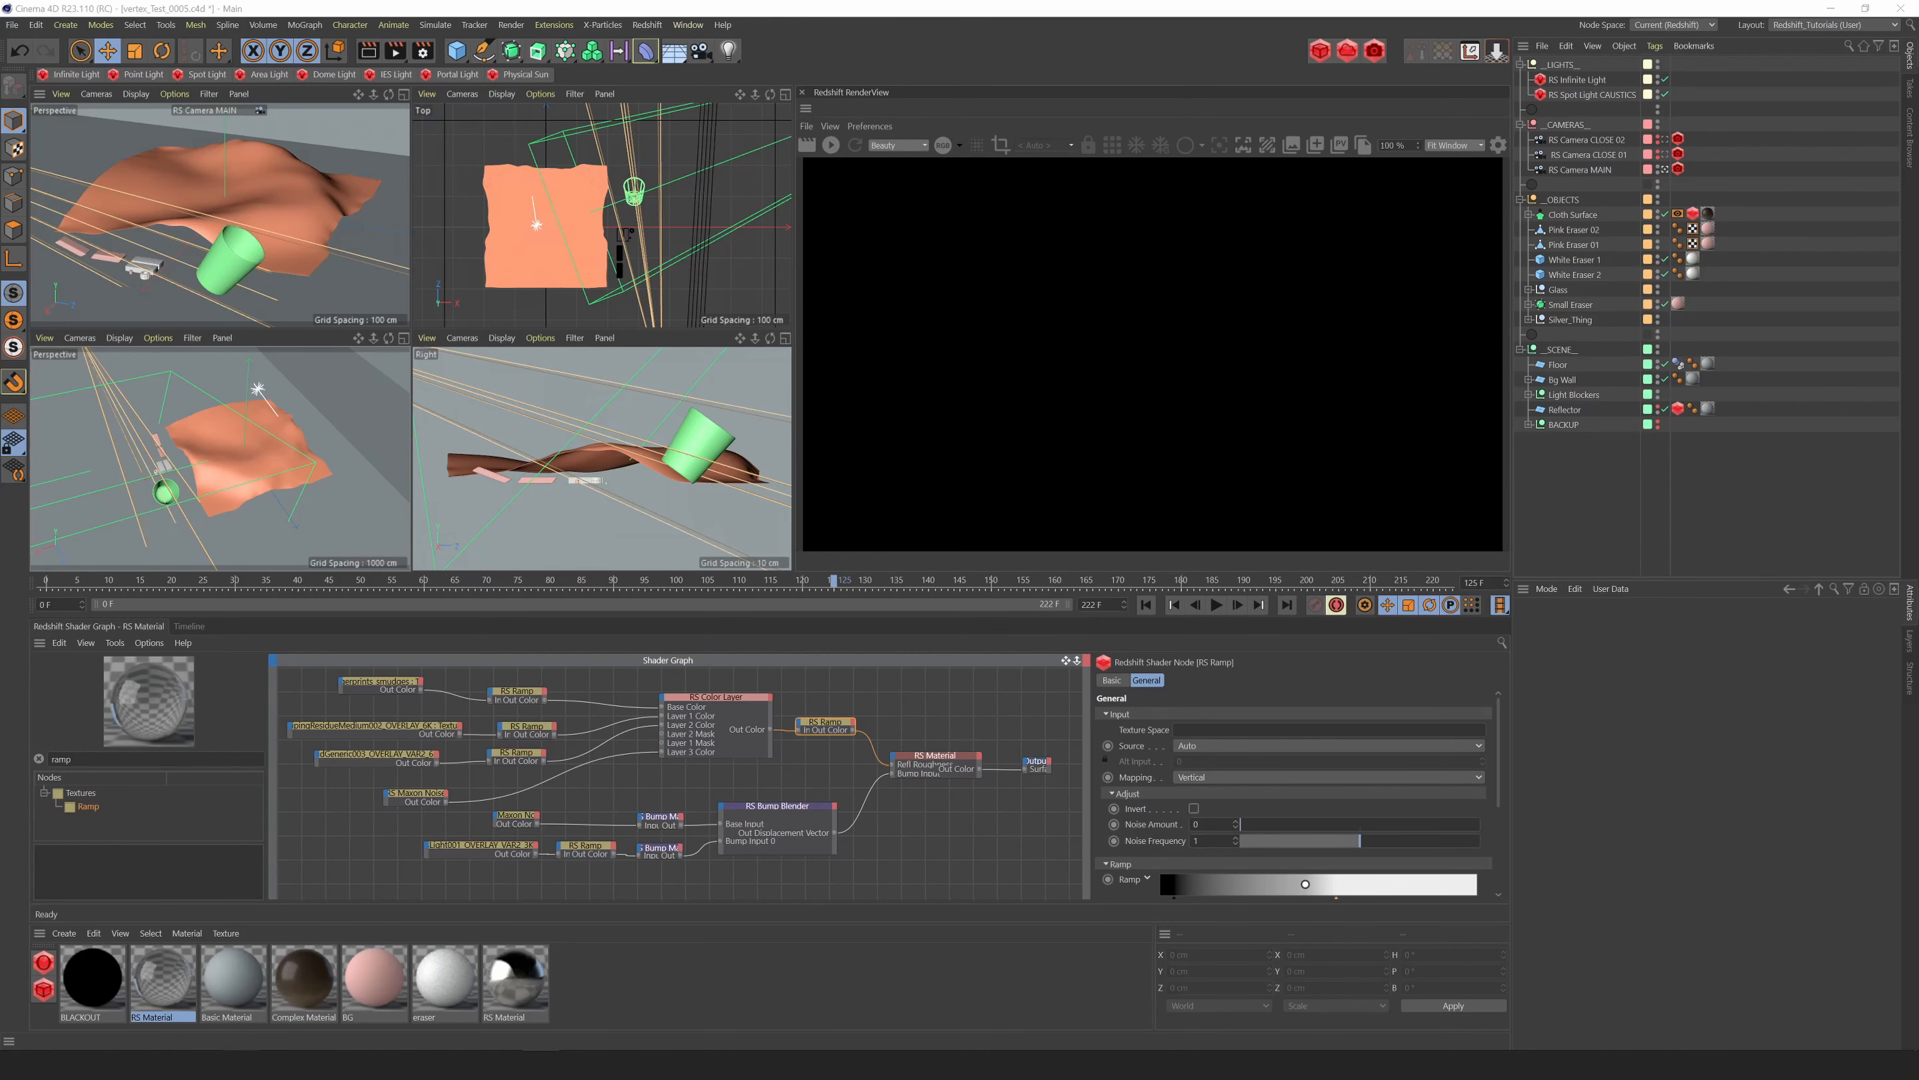
Switch to the web browser, view the OpenColorIO for After Effects page and the OpenColorIO-Configs ACES 1.2 repository, and return to Cinema 4D.
click(241, 1064)
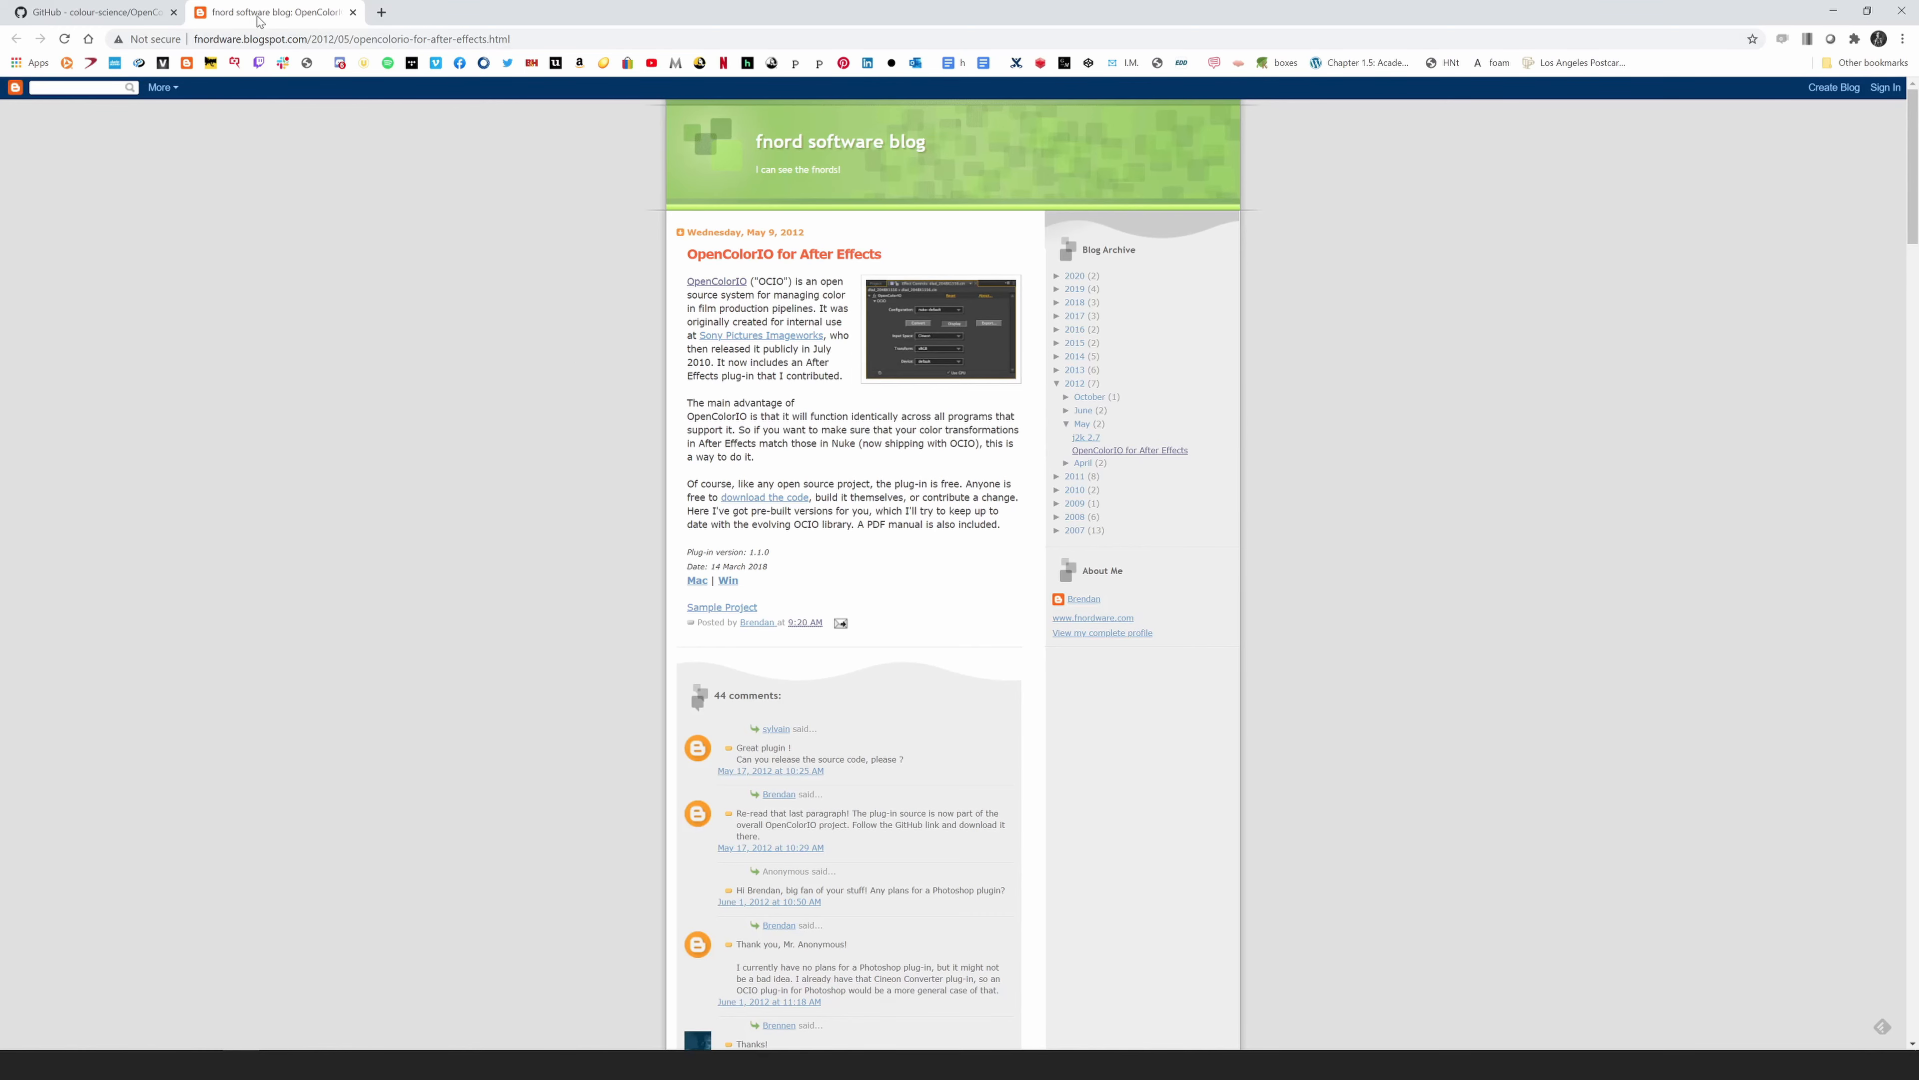
click(106, 18)
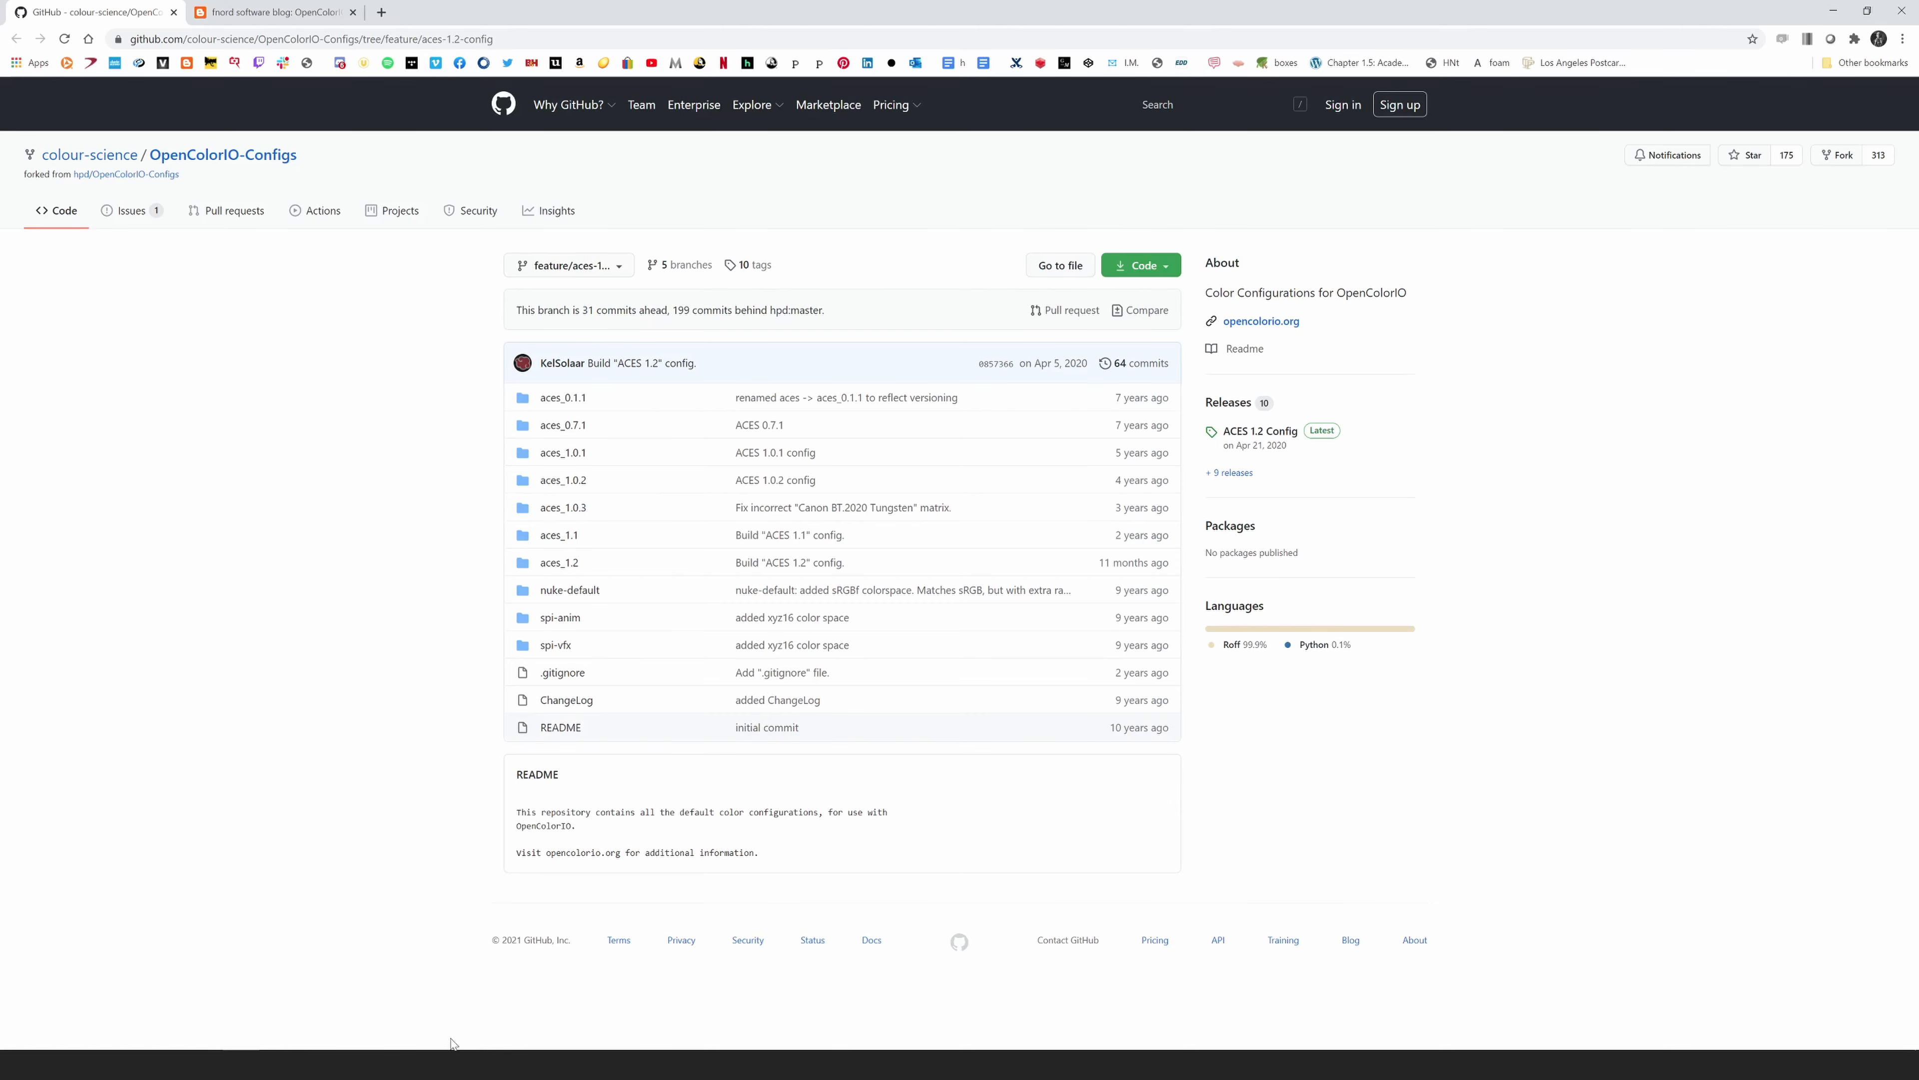
click(1902, 10)
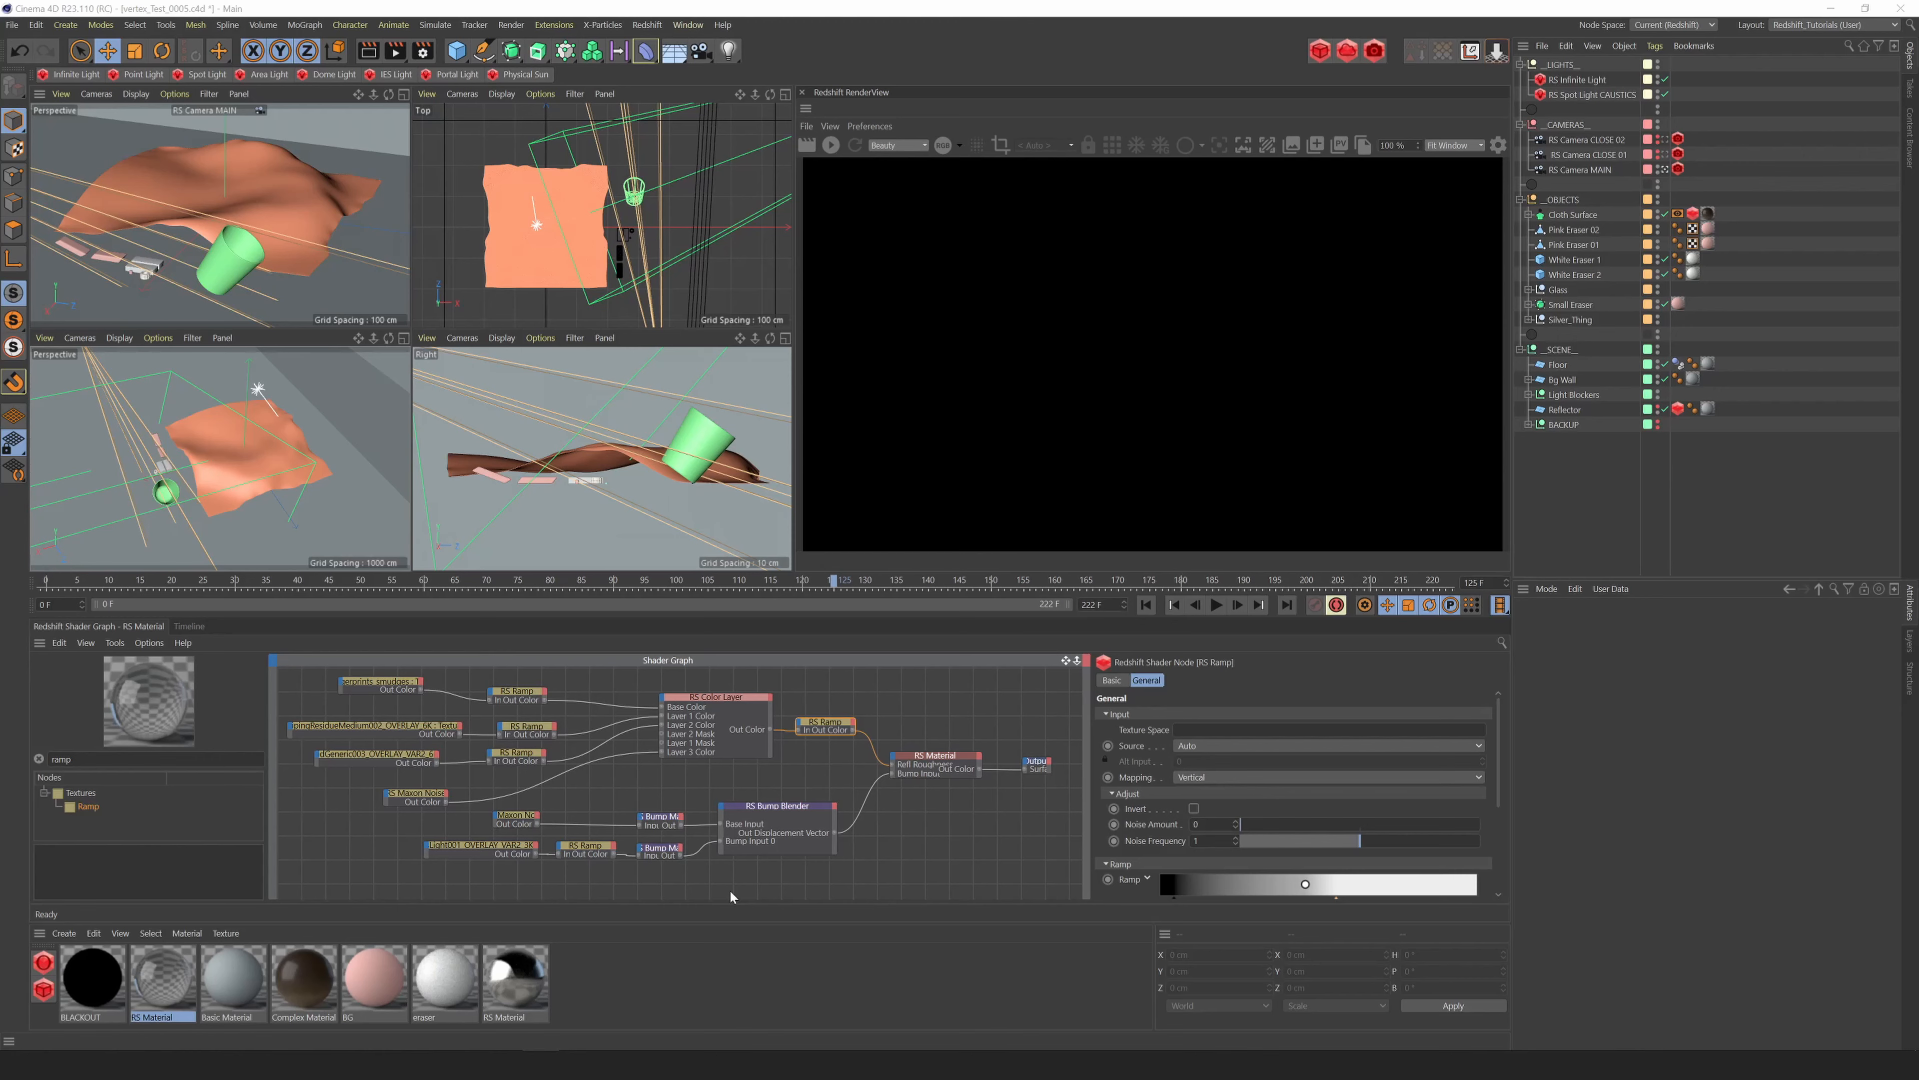
Inspect the RS Material node of the glass material, and the shader graphs of the BG and Basic Material materials.
click(937, 778)
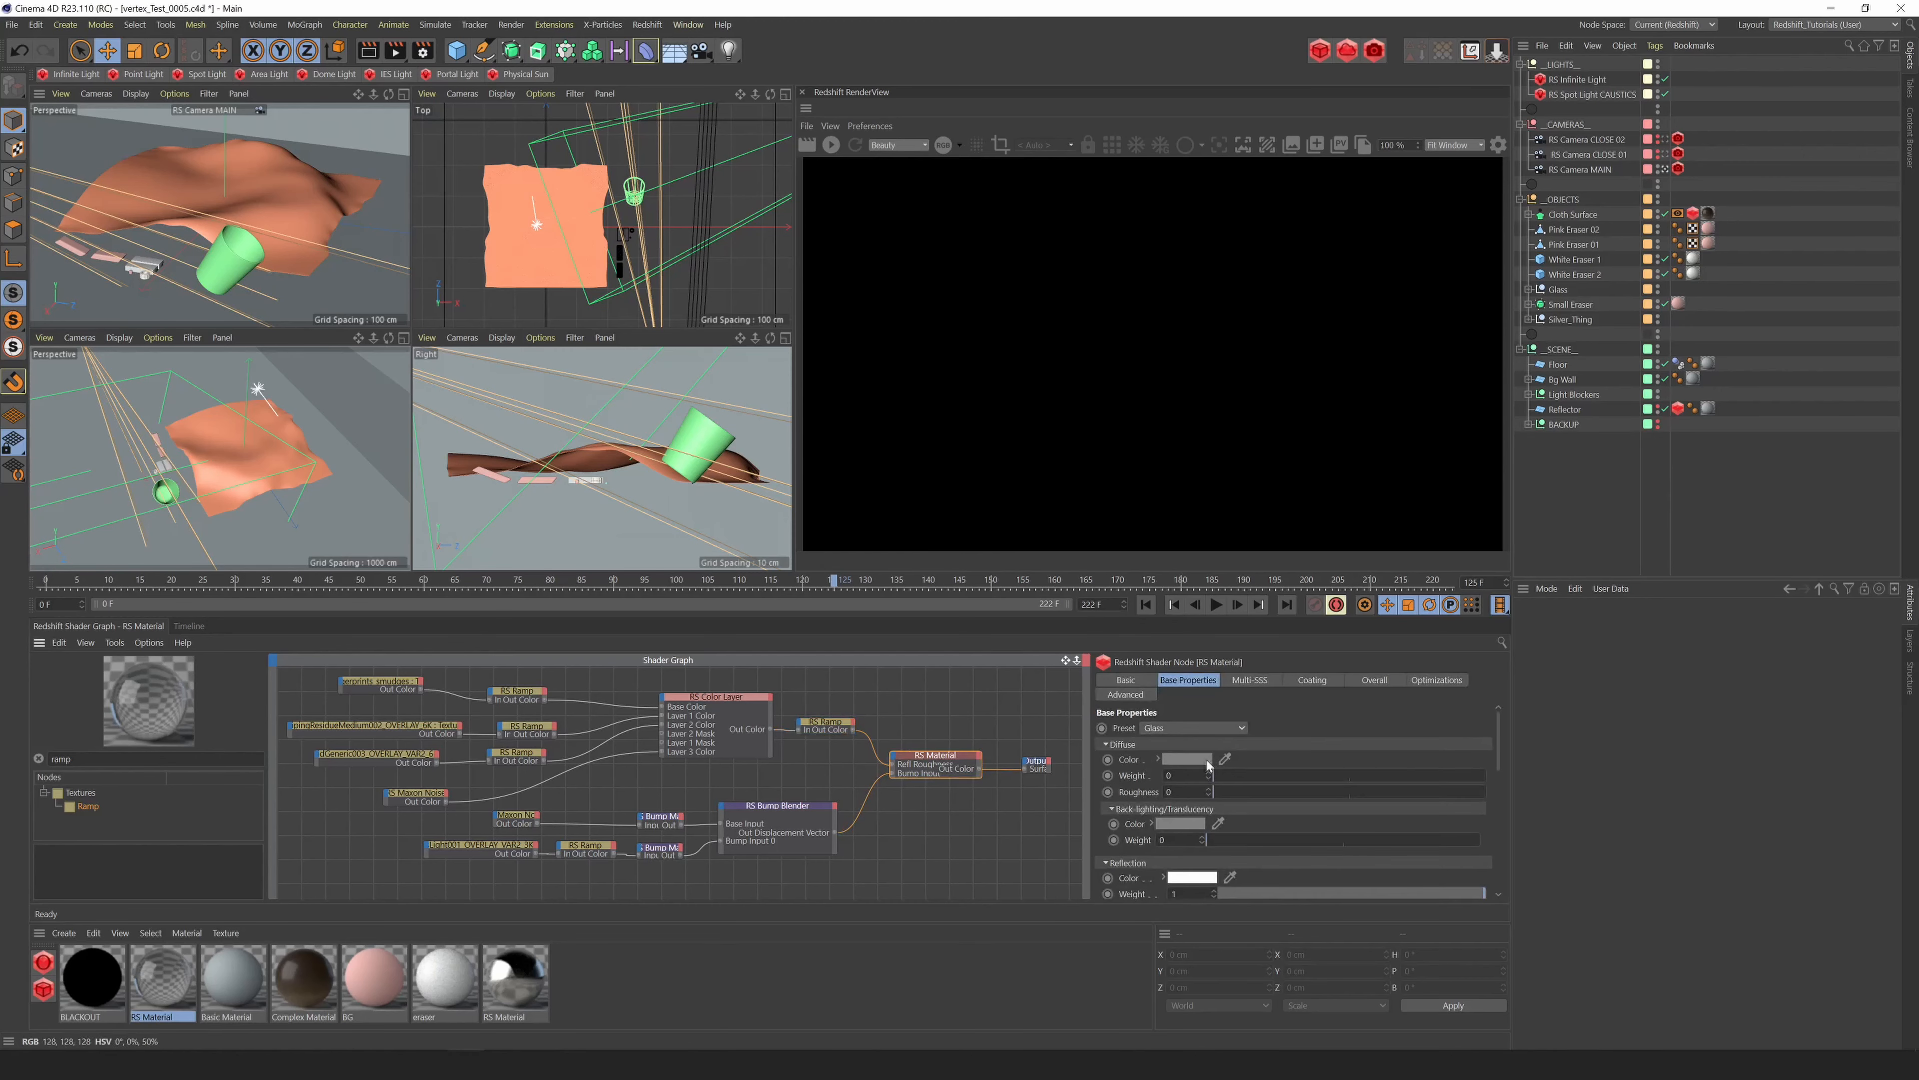
click(374, 987)
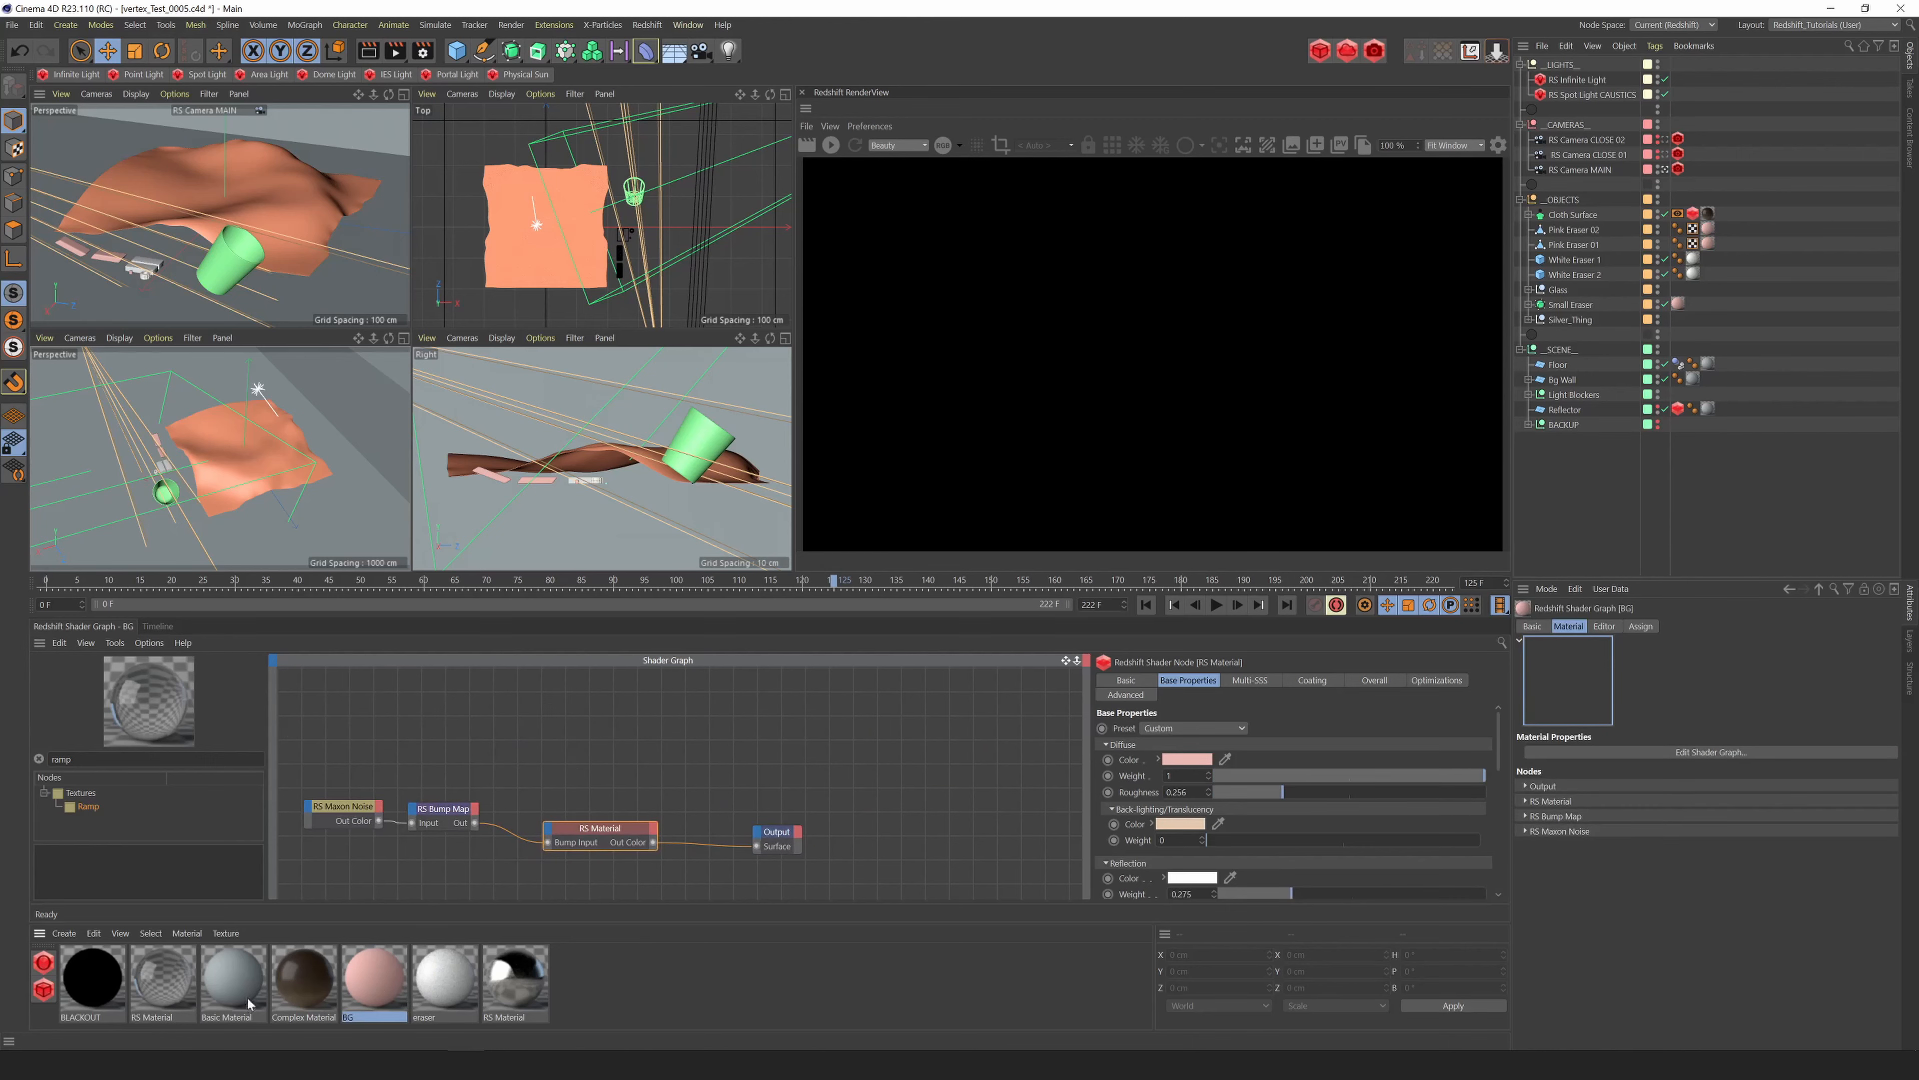
click(231, 987)
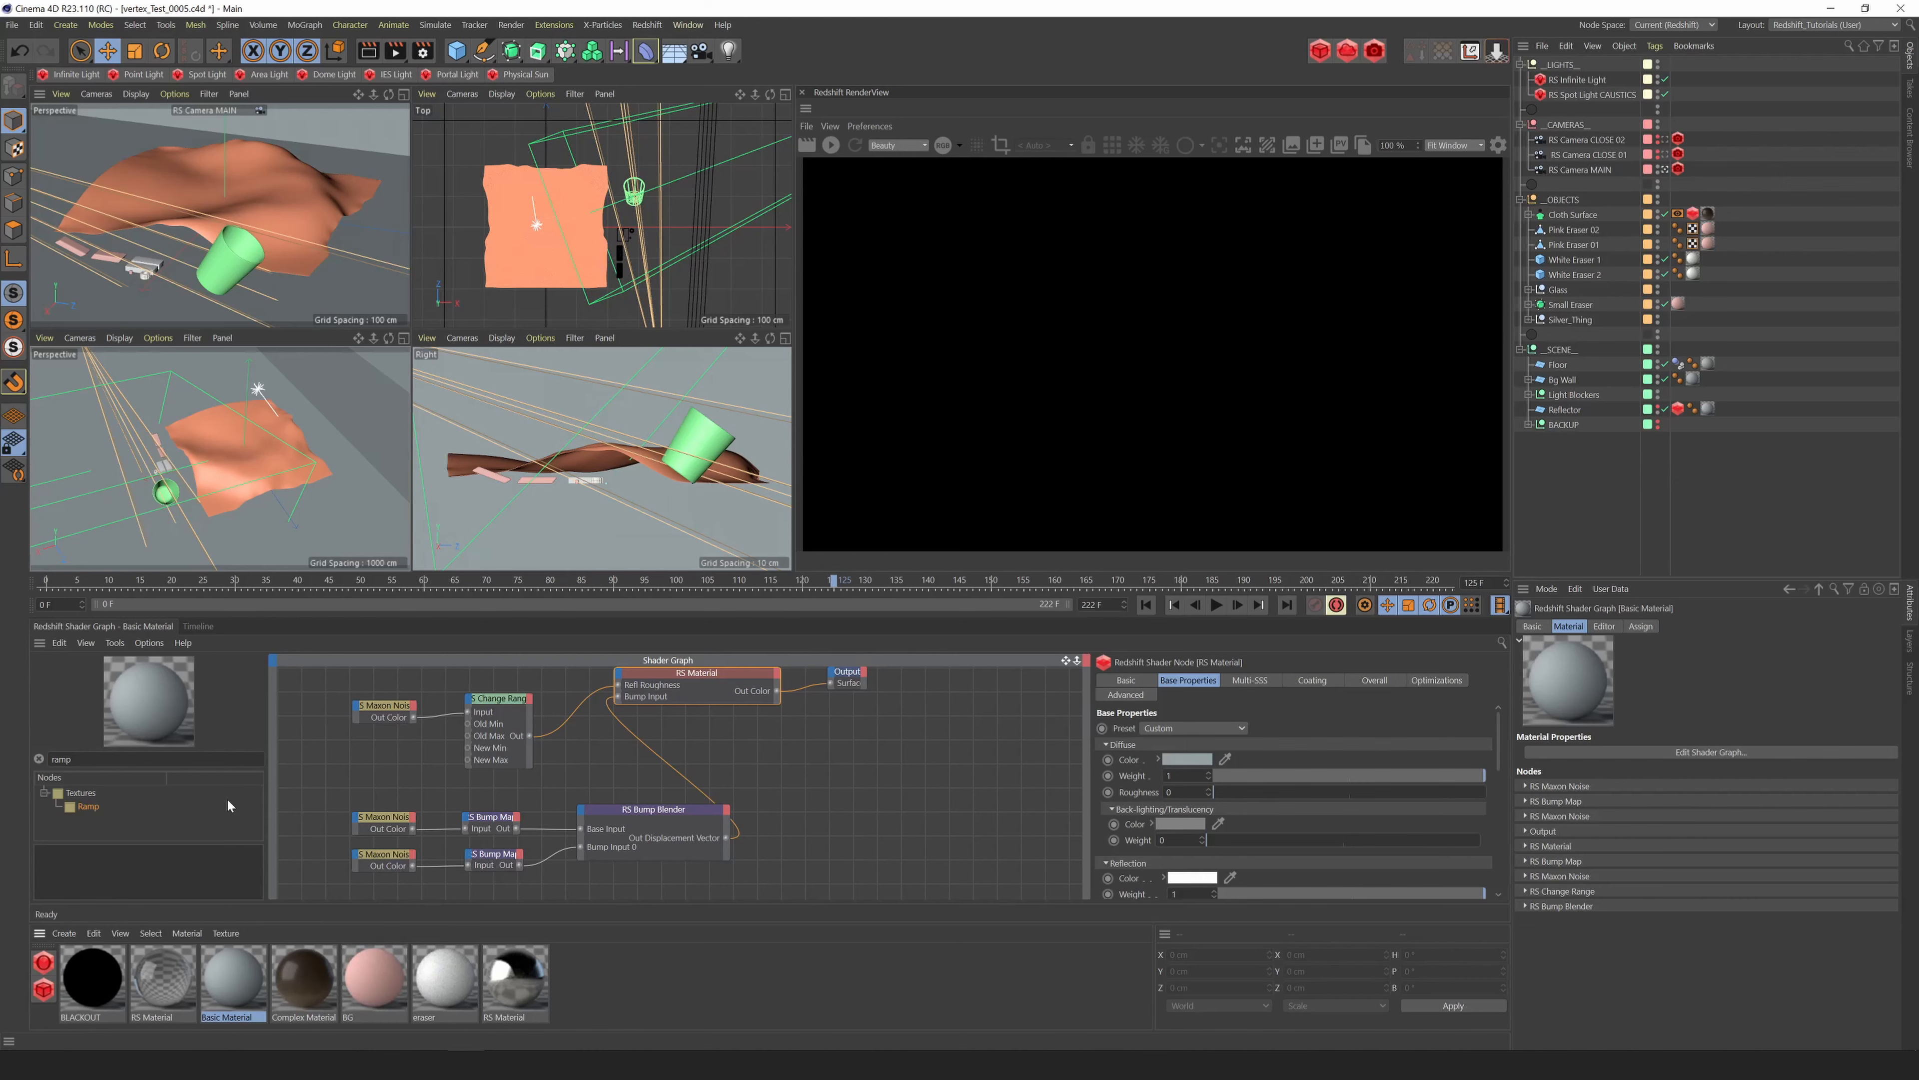
Start the interactive Redshift render and set the RenderView's color management display mode to OCIO.
click(831, 145)
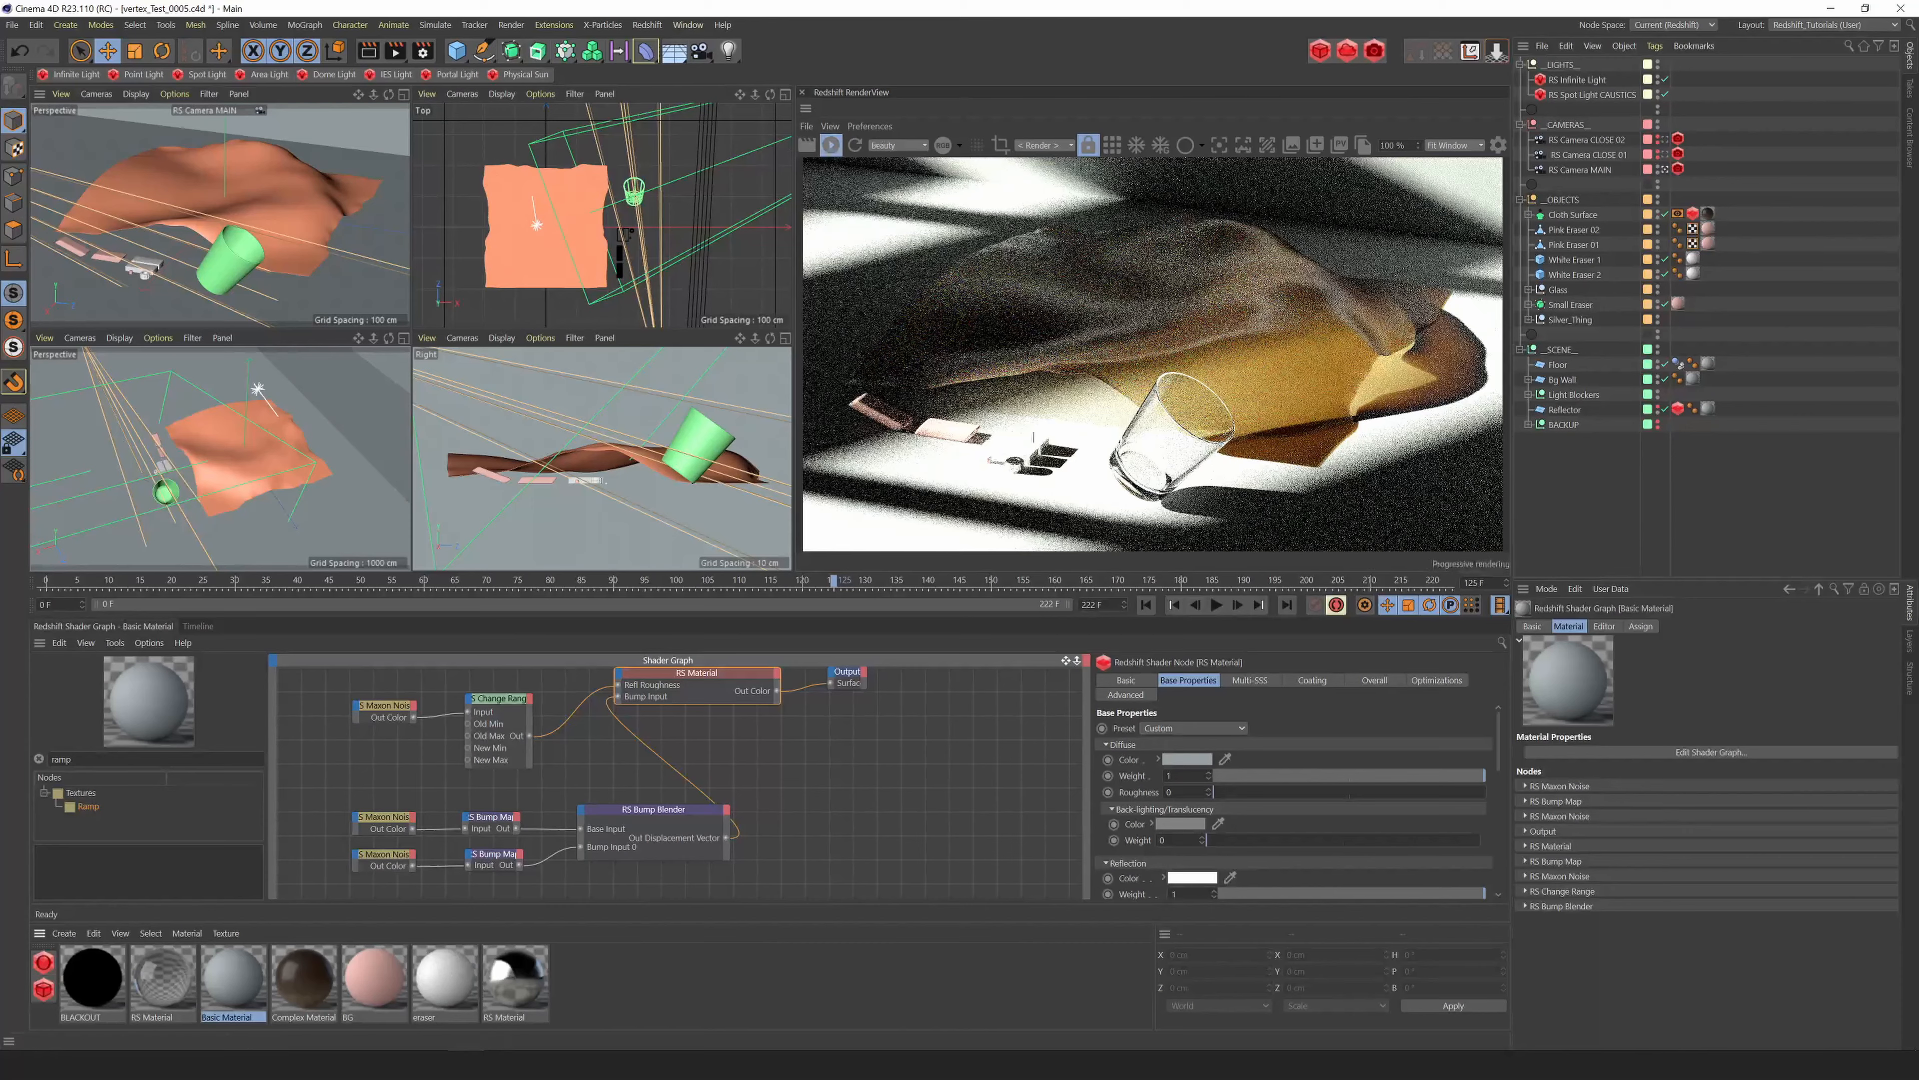
click(1498, 144)
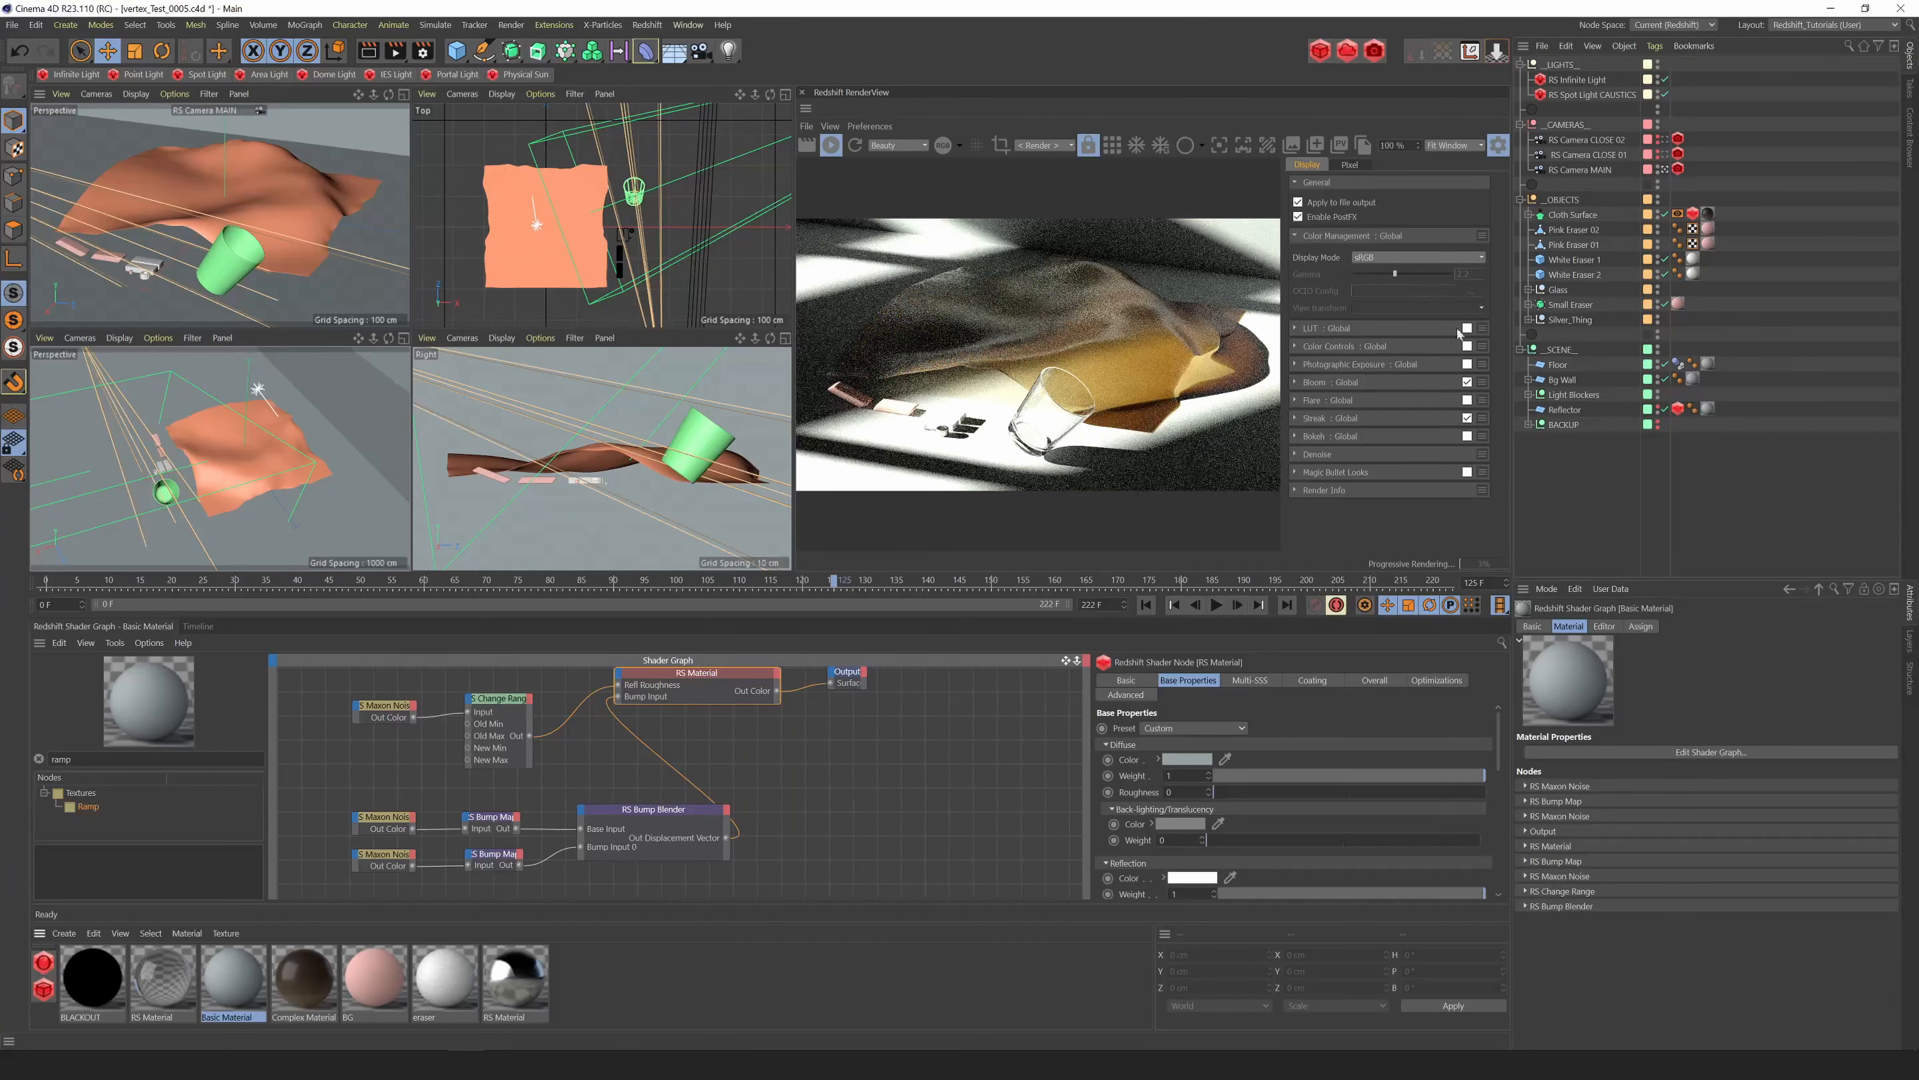
click(1394, 258)
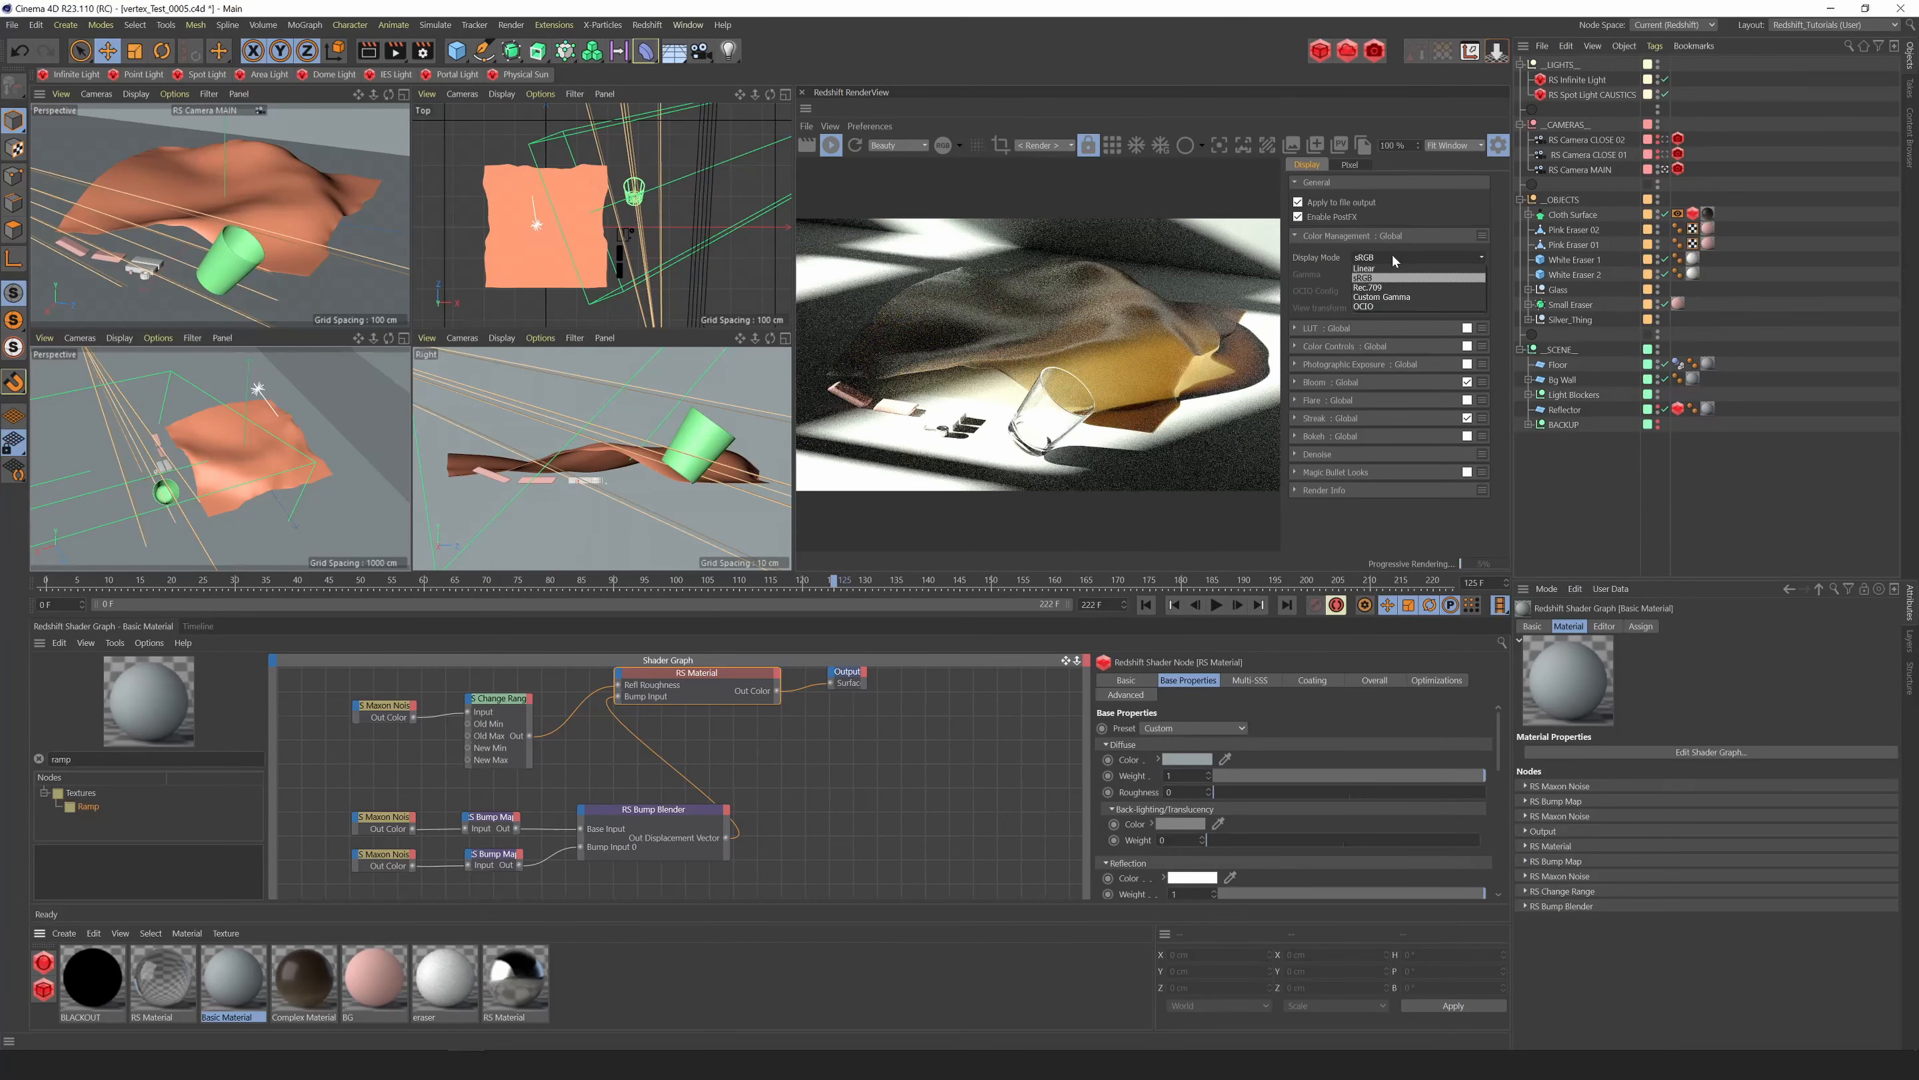
click(1364, 305)
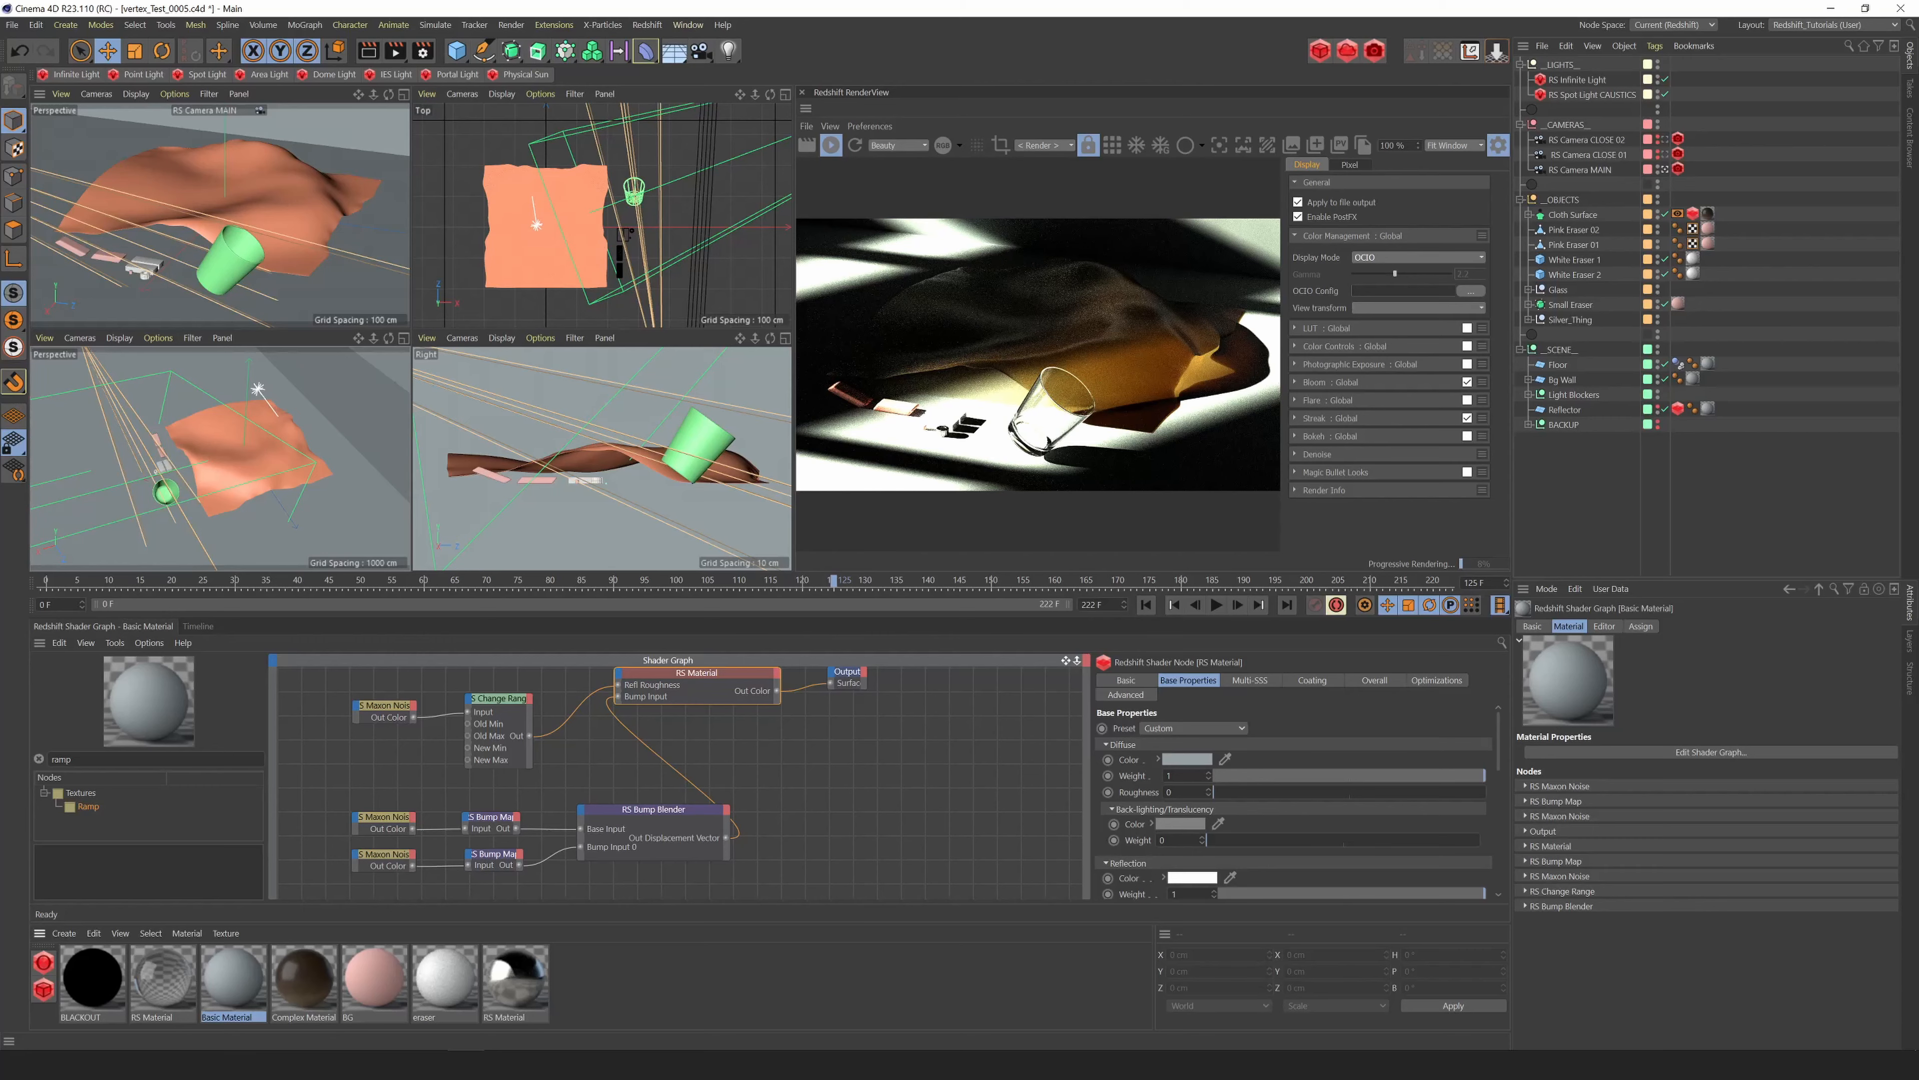
Load config.ocio from the aces_1.2 folder as the OCIO config and choose sRGB (ACES) as the view transform.
click(1469, 290)
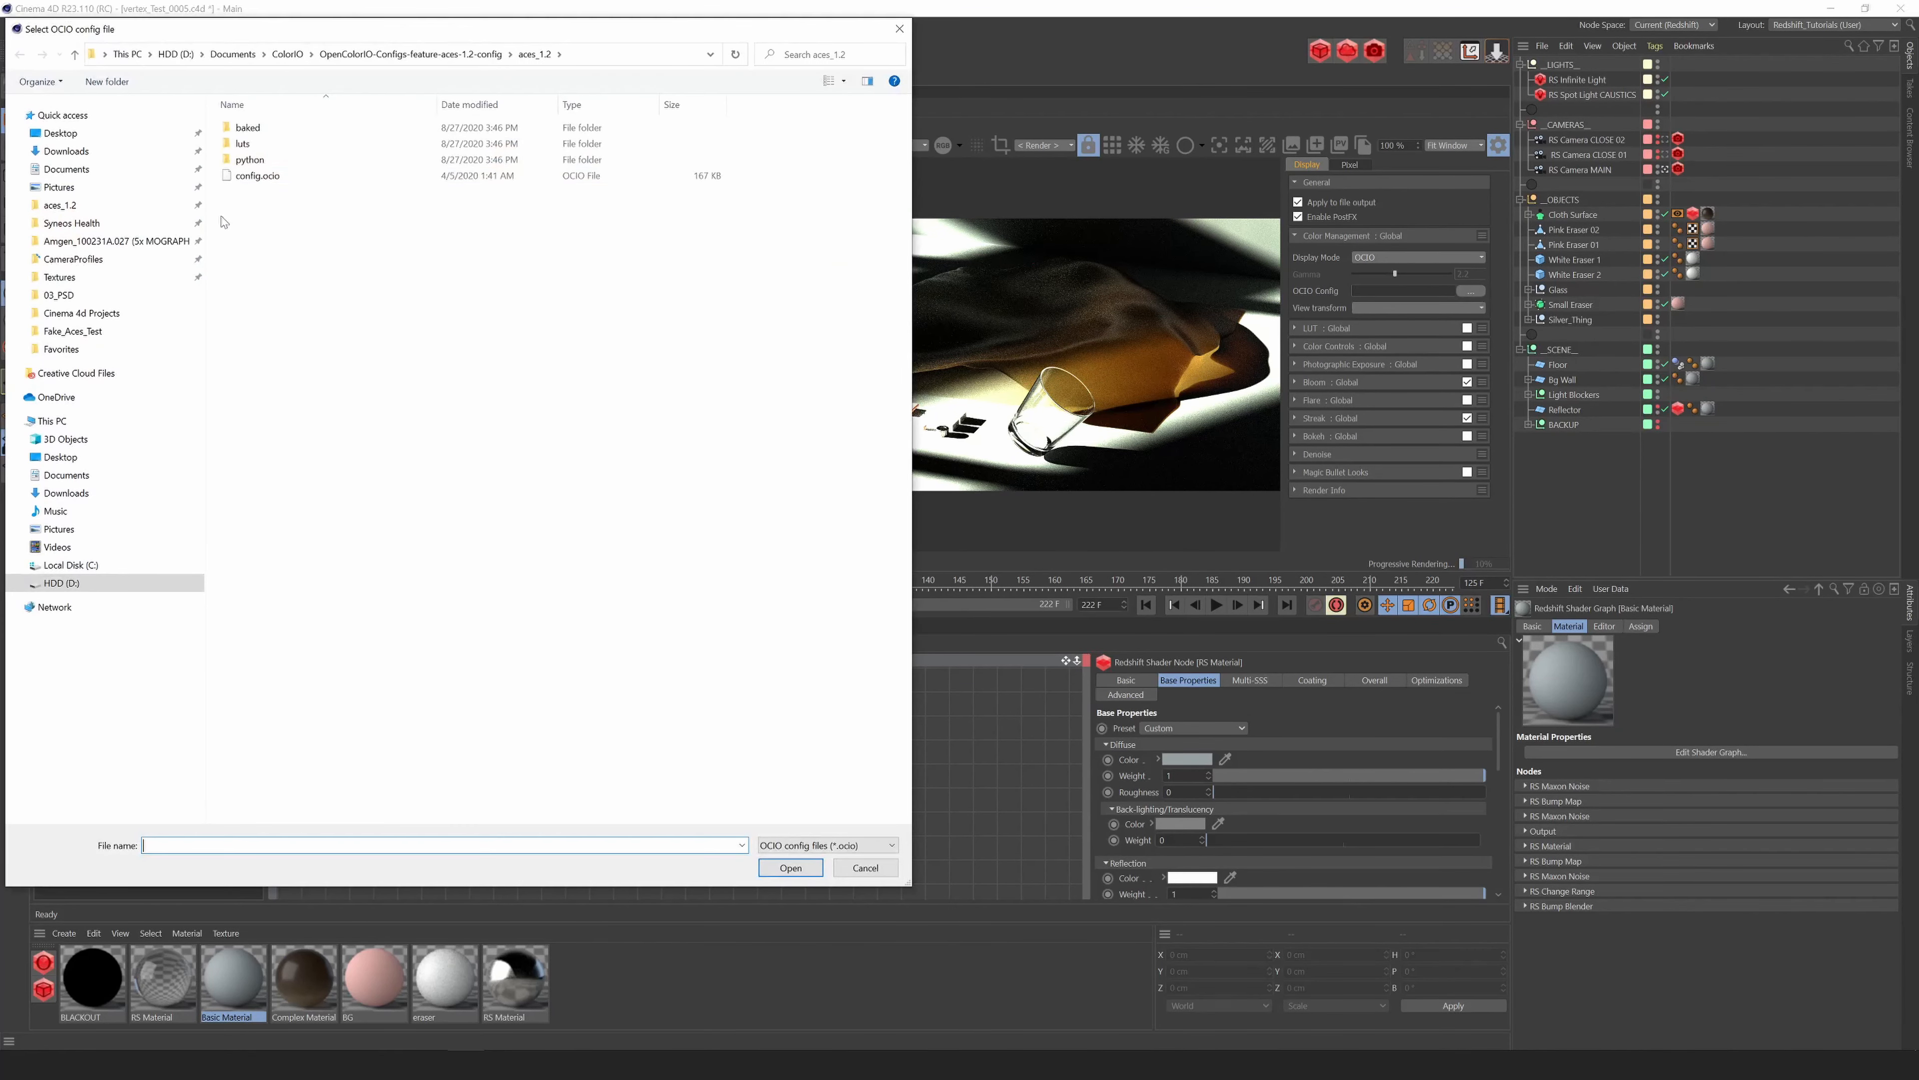
click(257, 176)
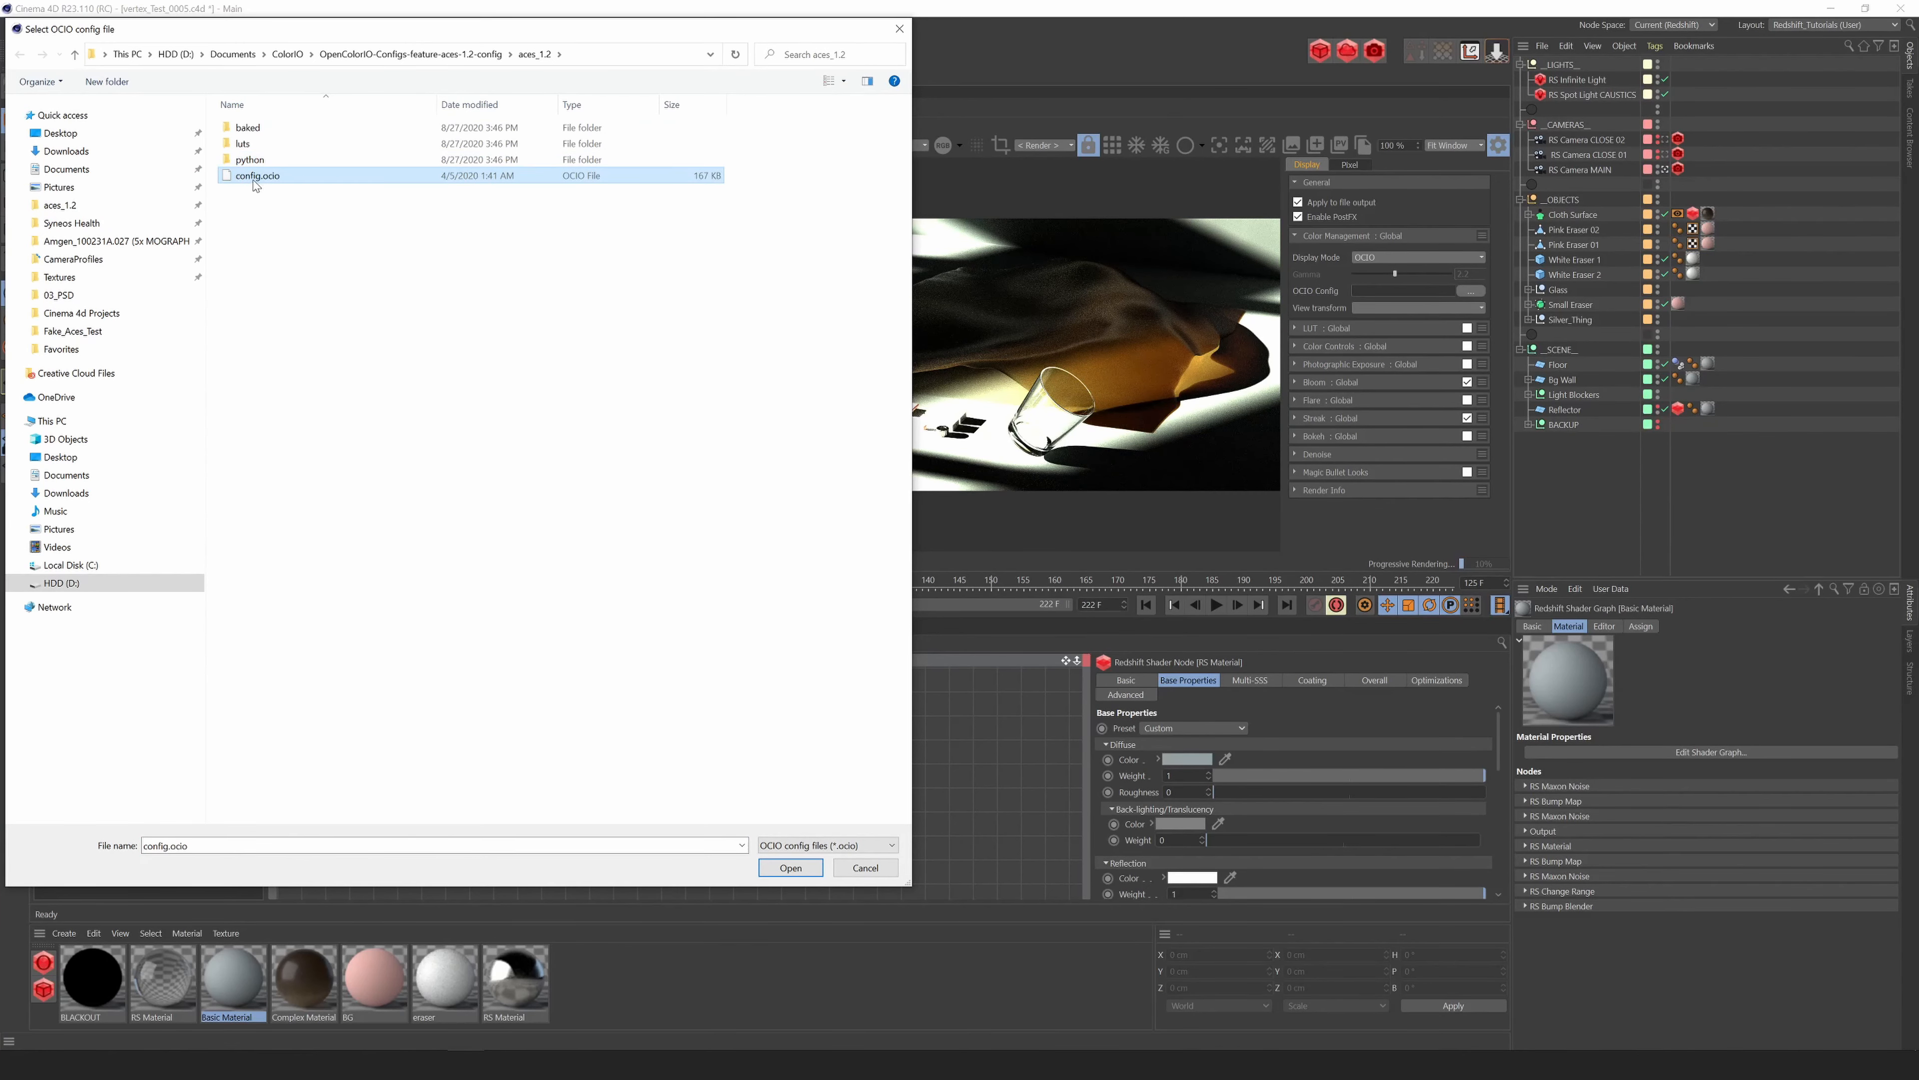
click(790, 867)
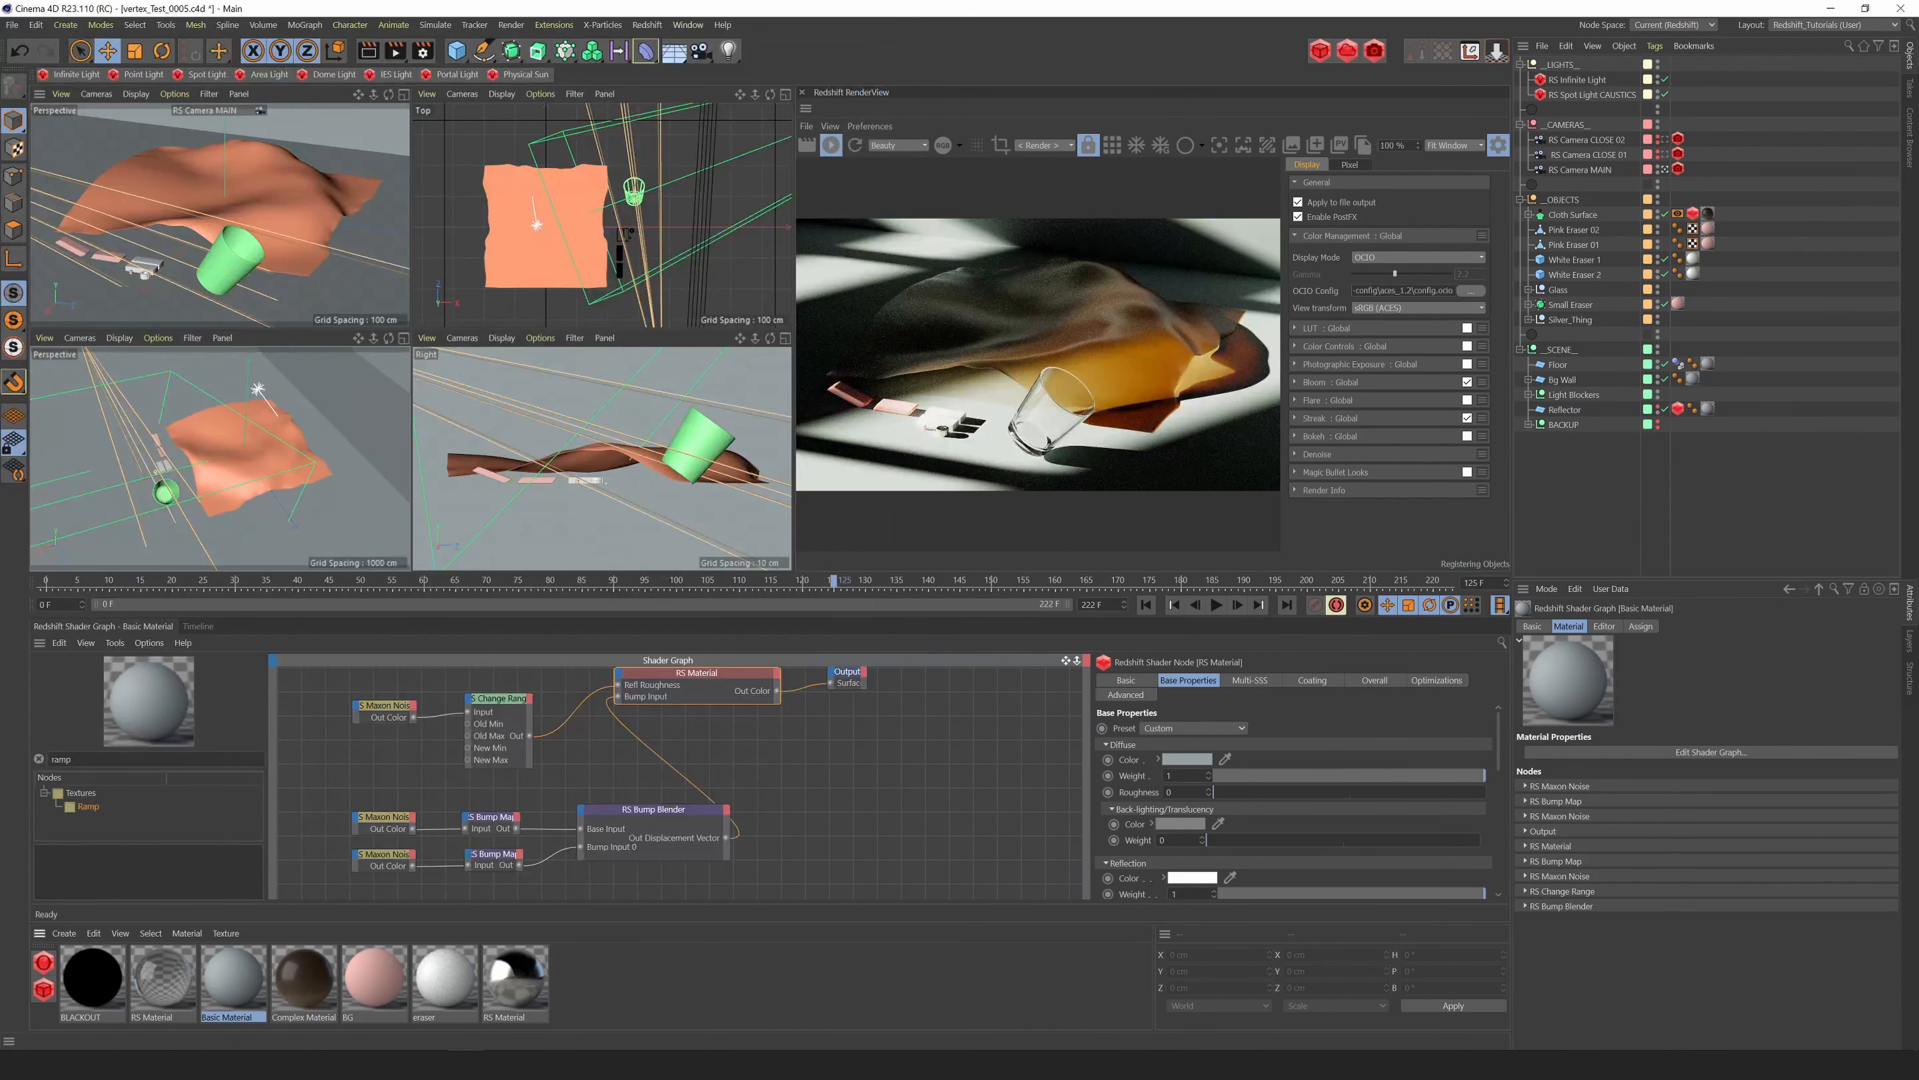
click(1405, 309)
mouse_move(1482, 340)
mouse_down()
mouse_move(1485, 384)
mouse_move(1483, 339)
mouse_up()
click(1382, 320)
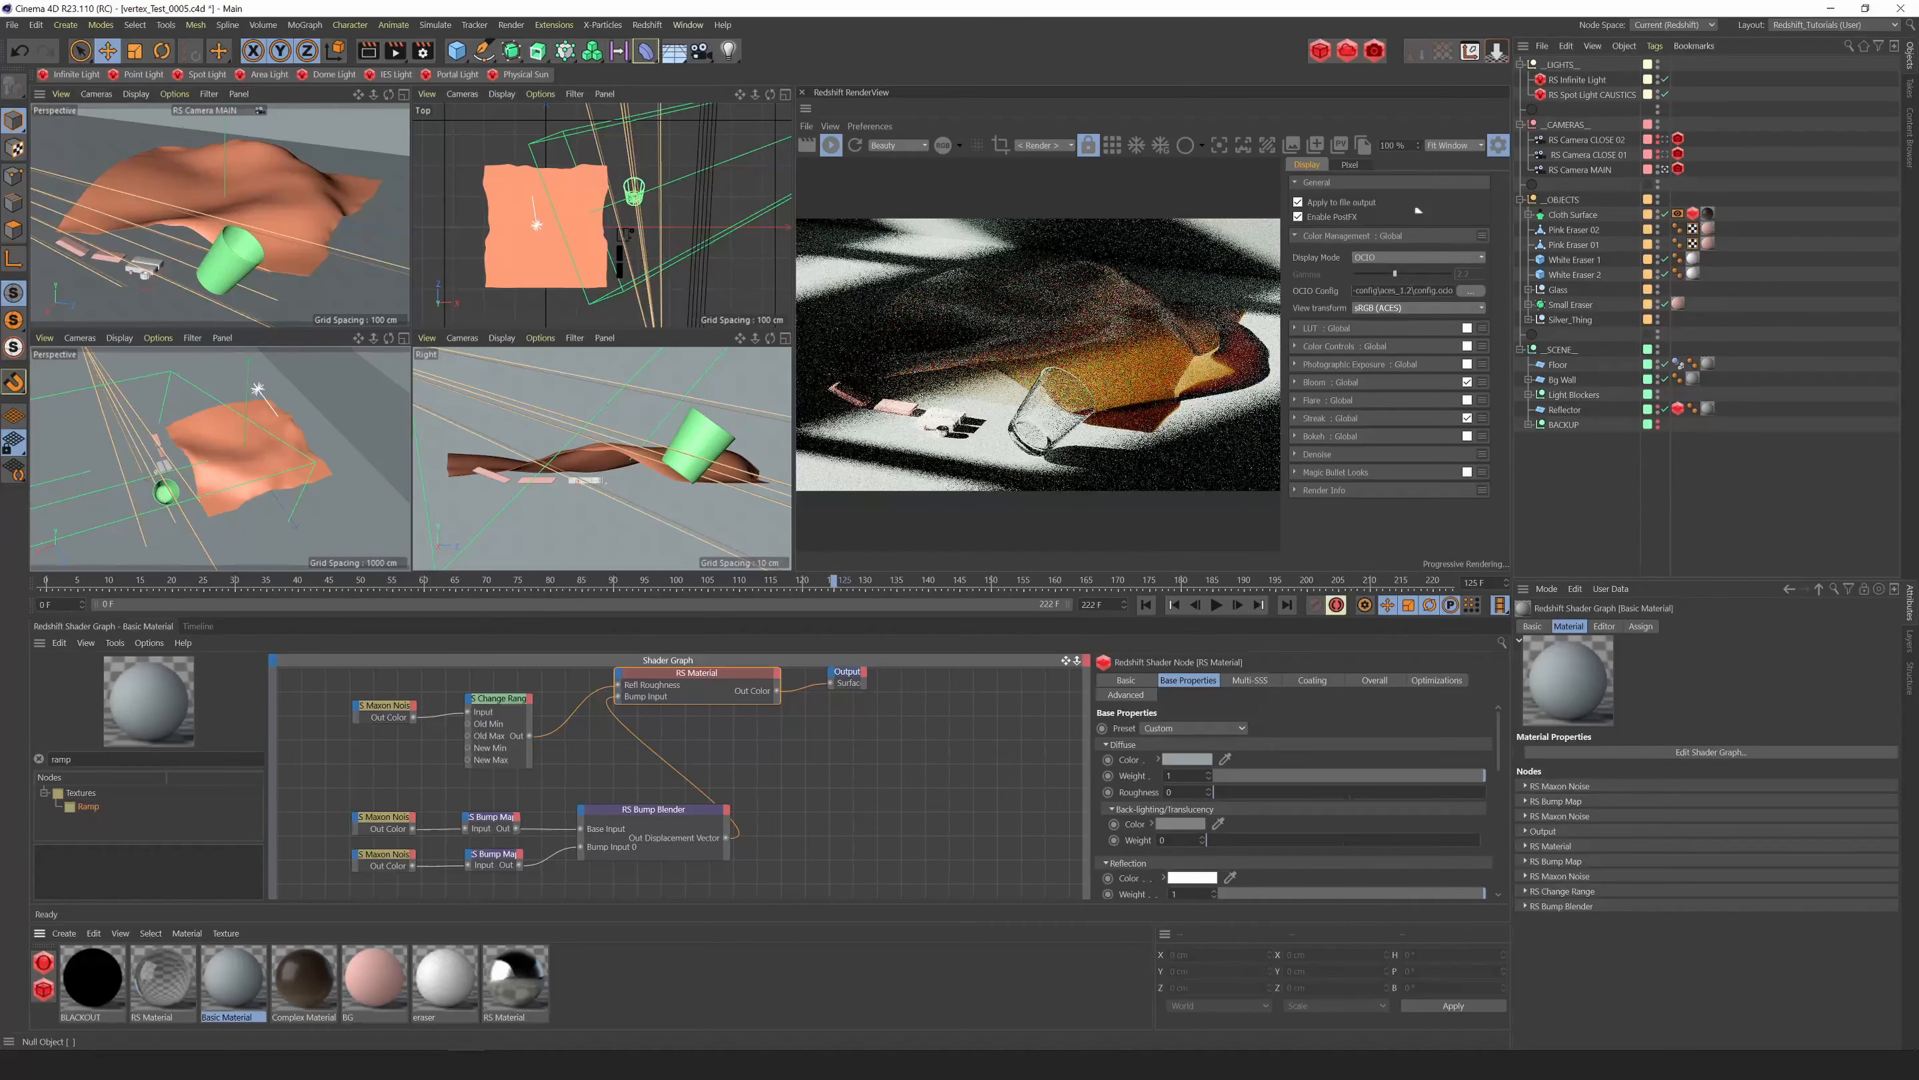
click(1498, 145)
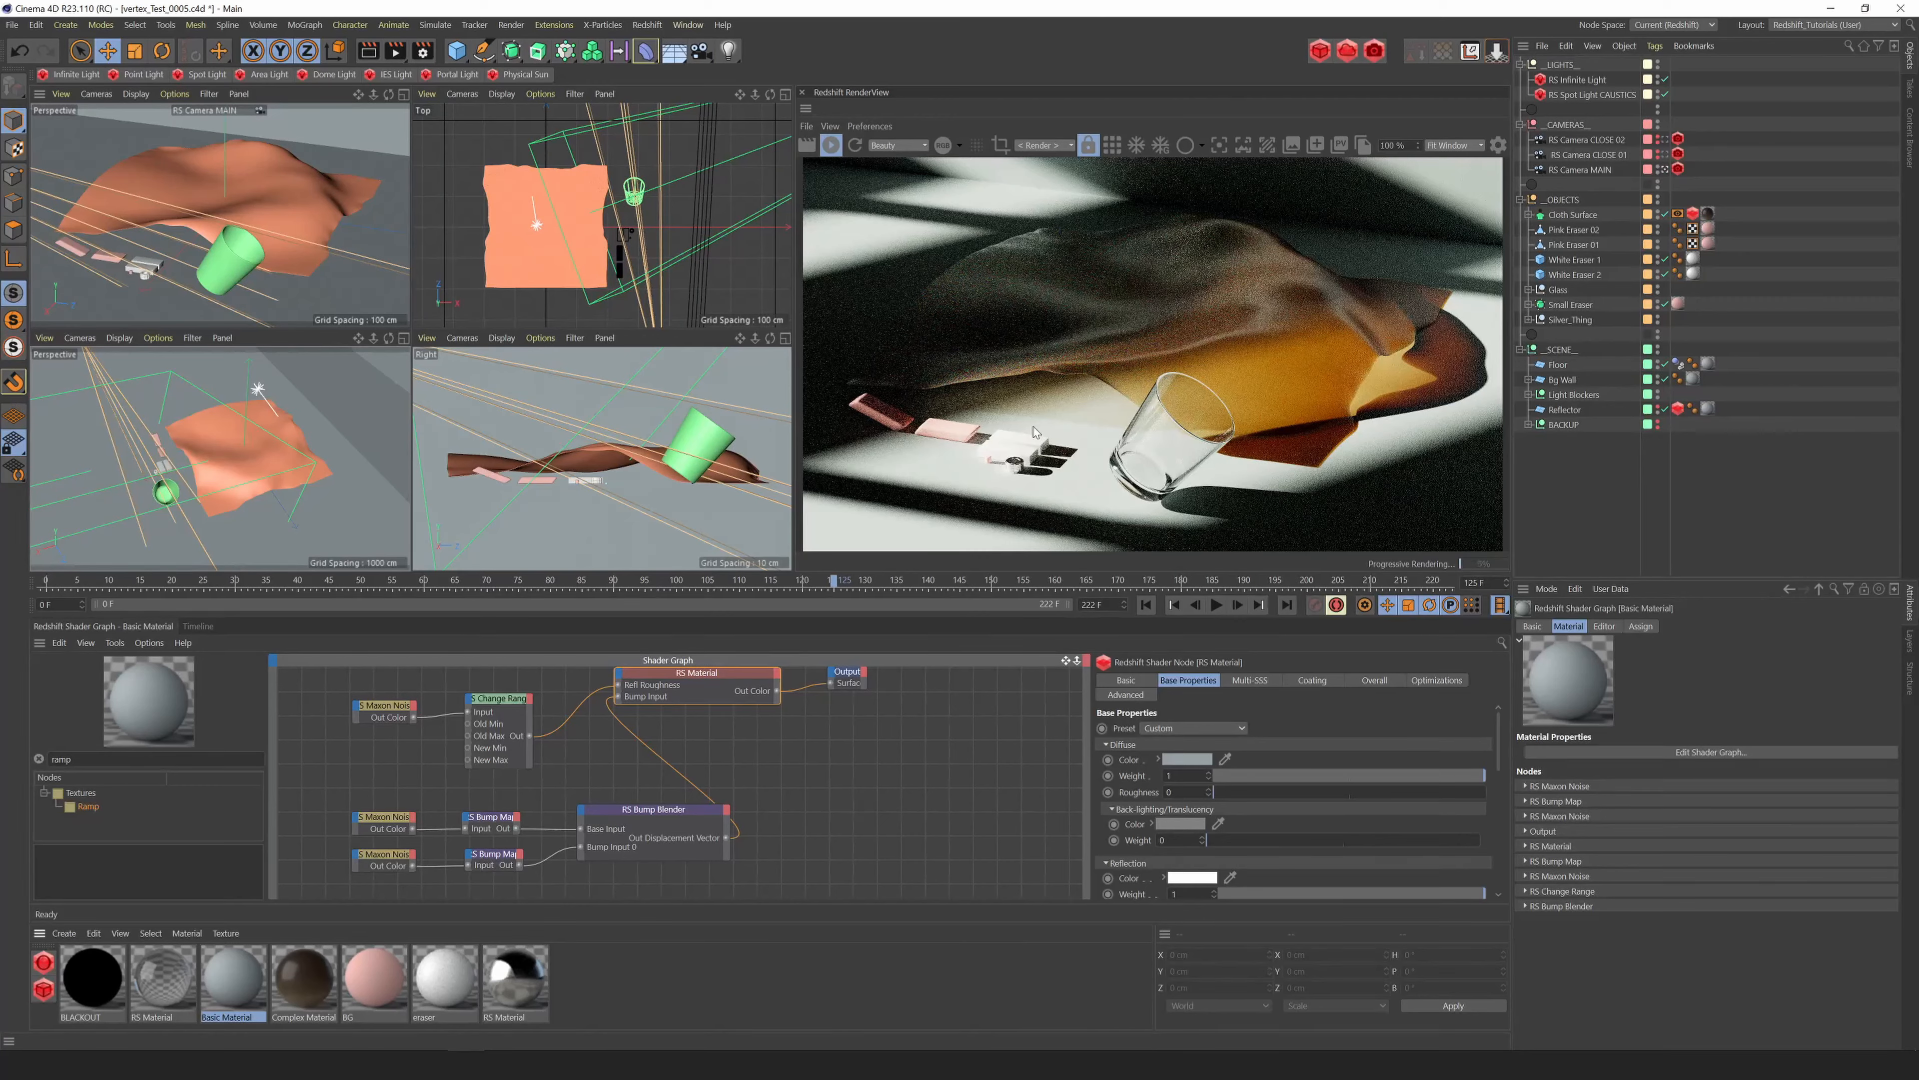
click(1499, 145)
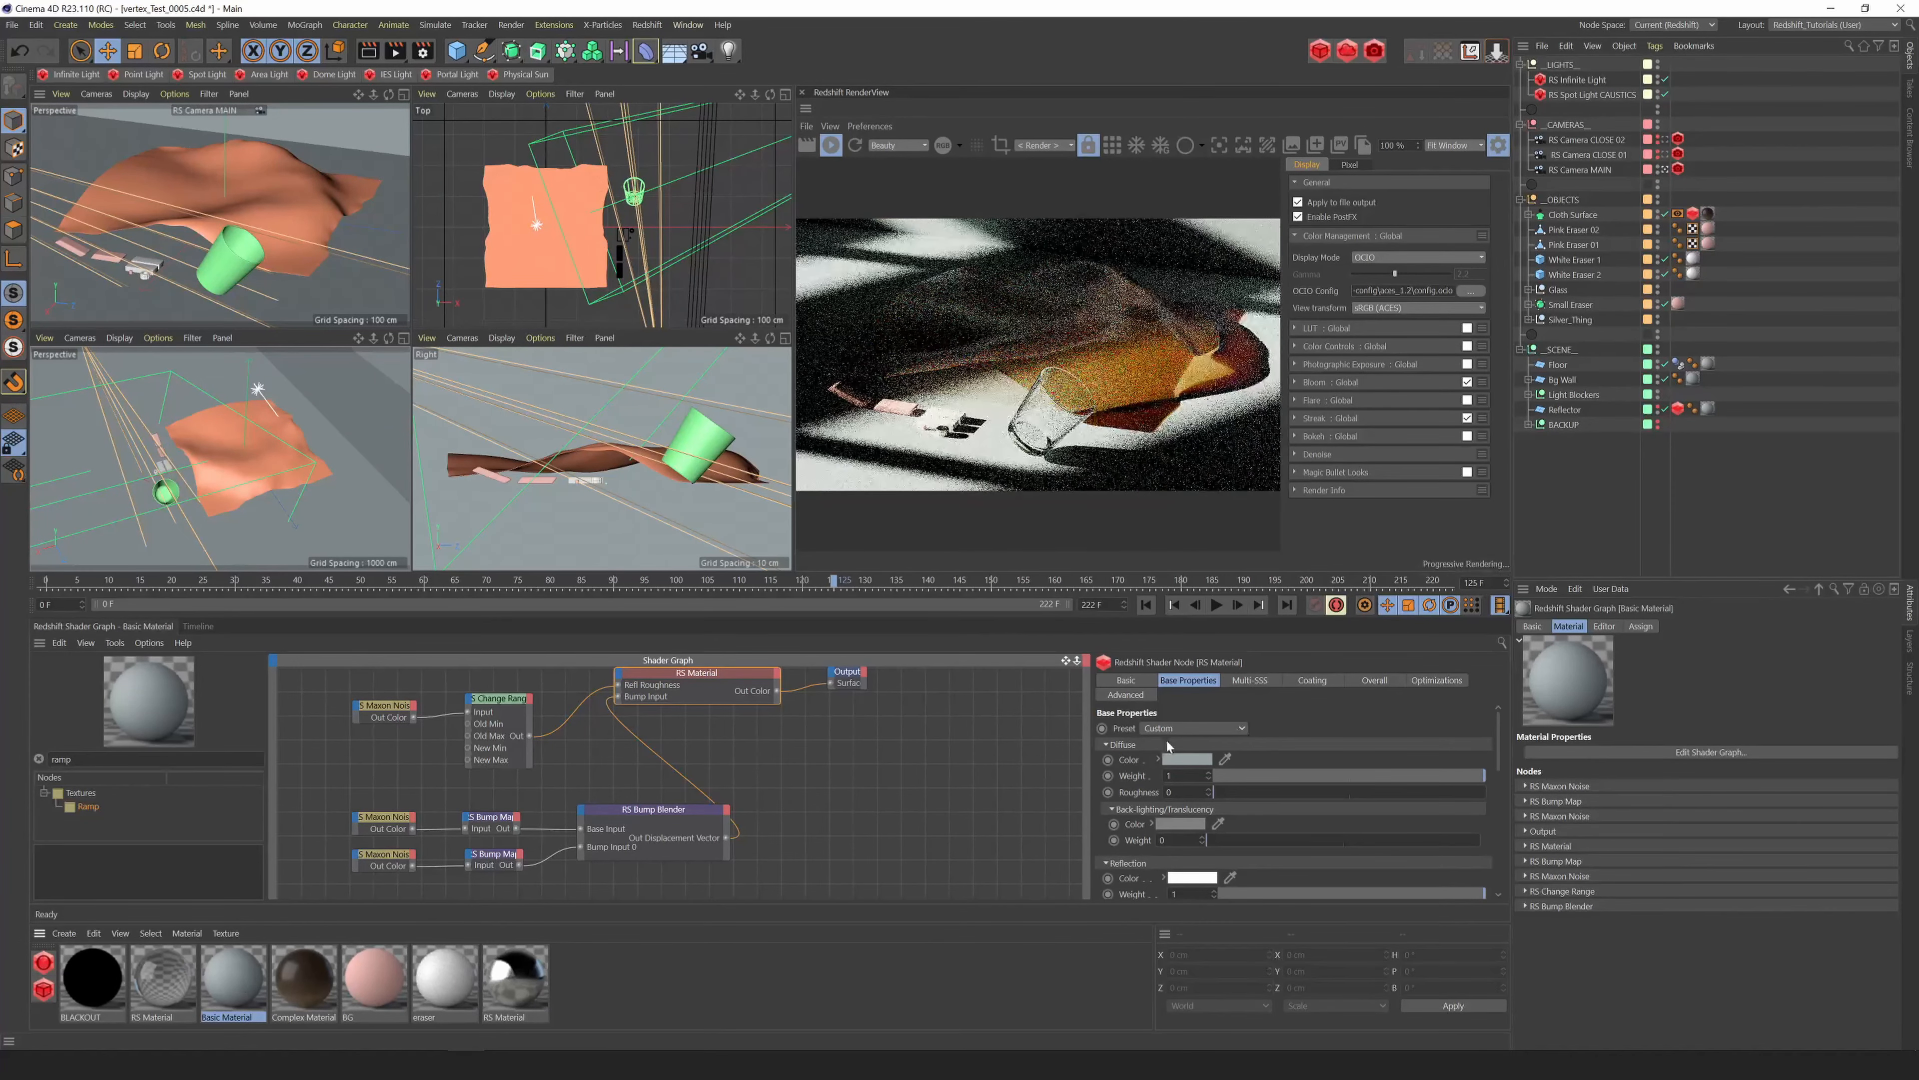
Set the saturation of Basic Material's diffuse color to 20%.
click(1187, 759)
drag(1111, 774, 1138, 778)
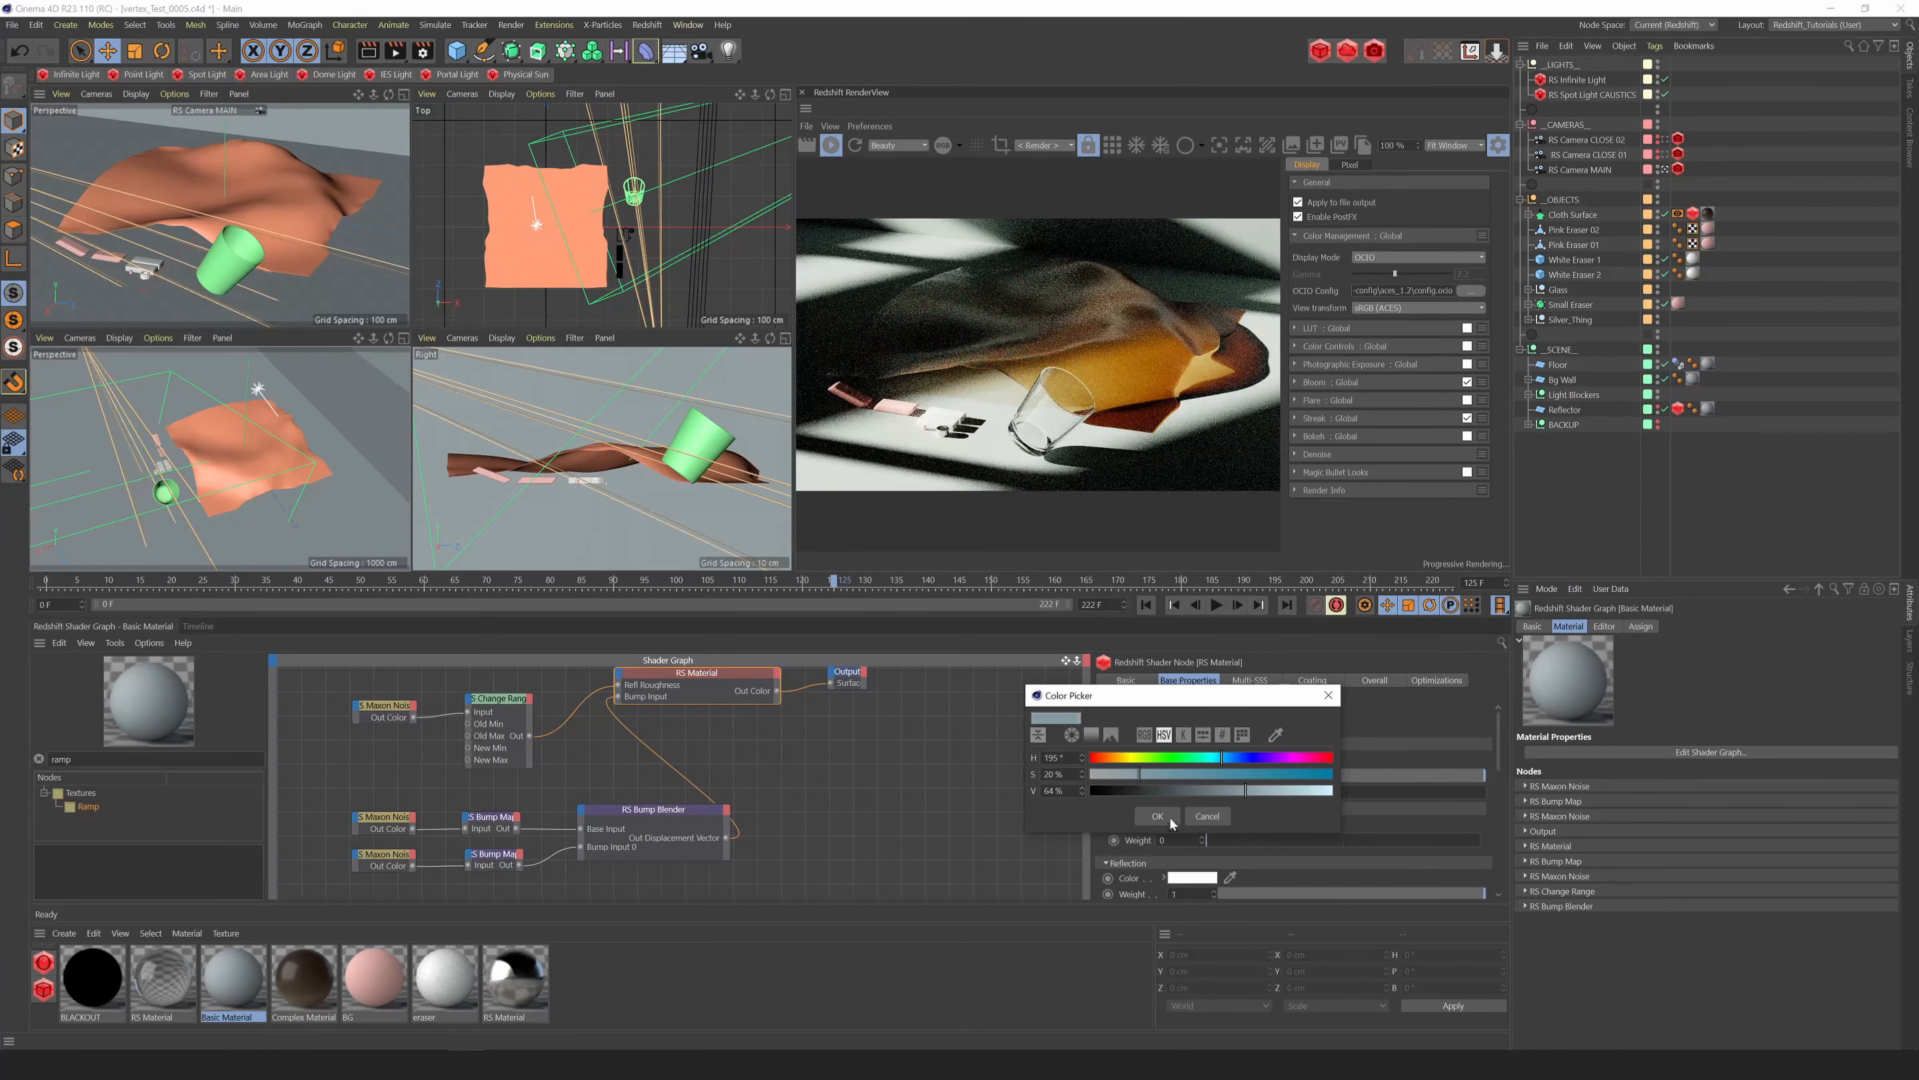
click(1157, 816)
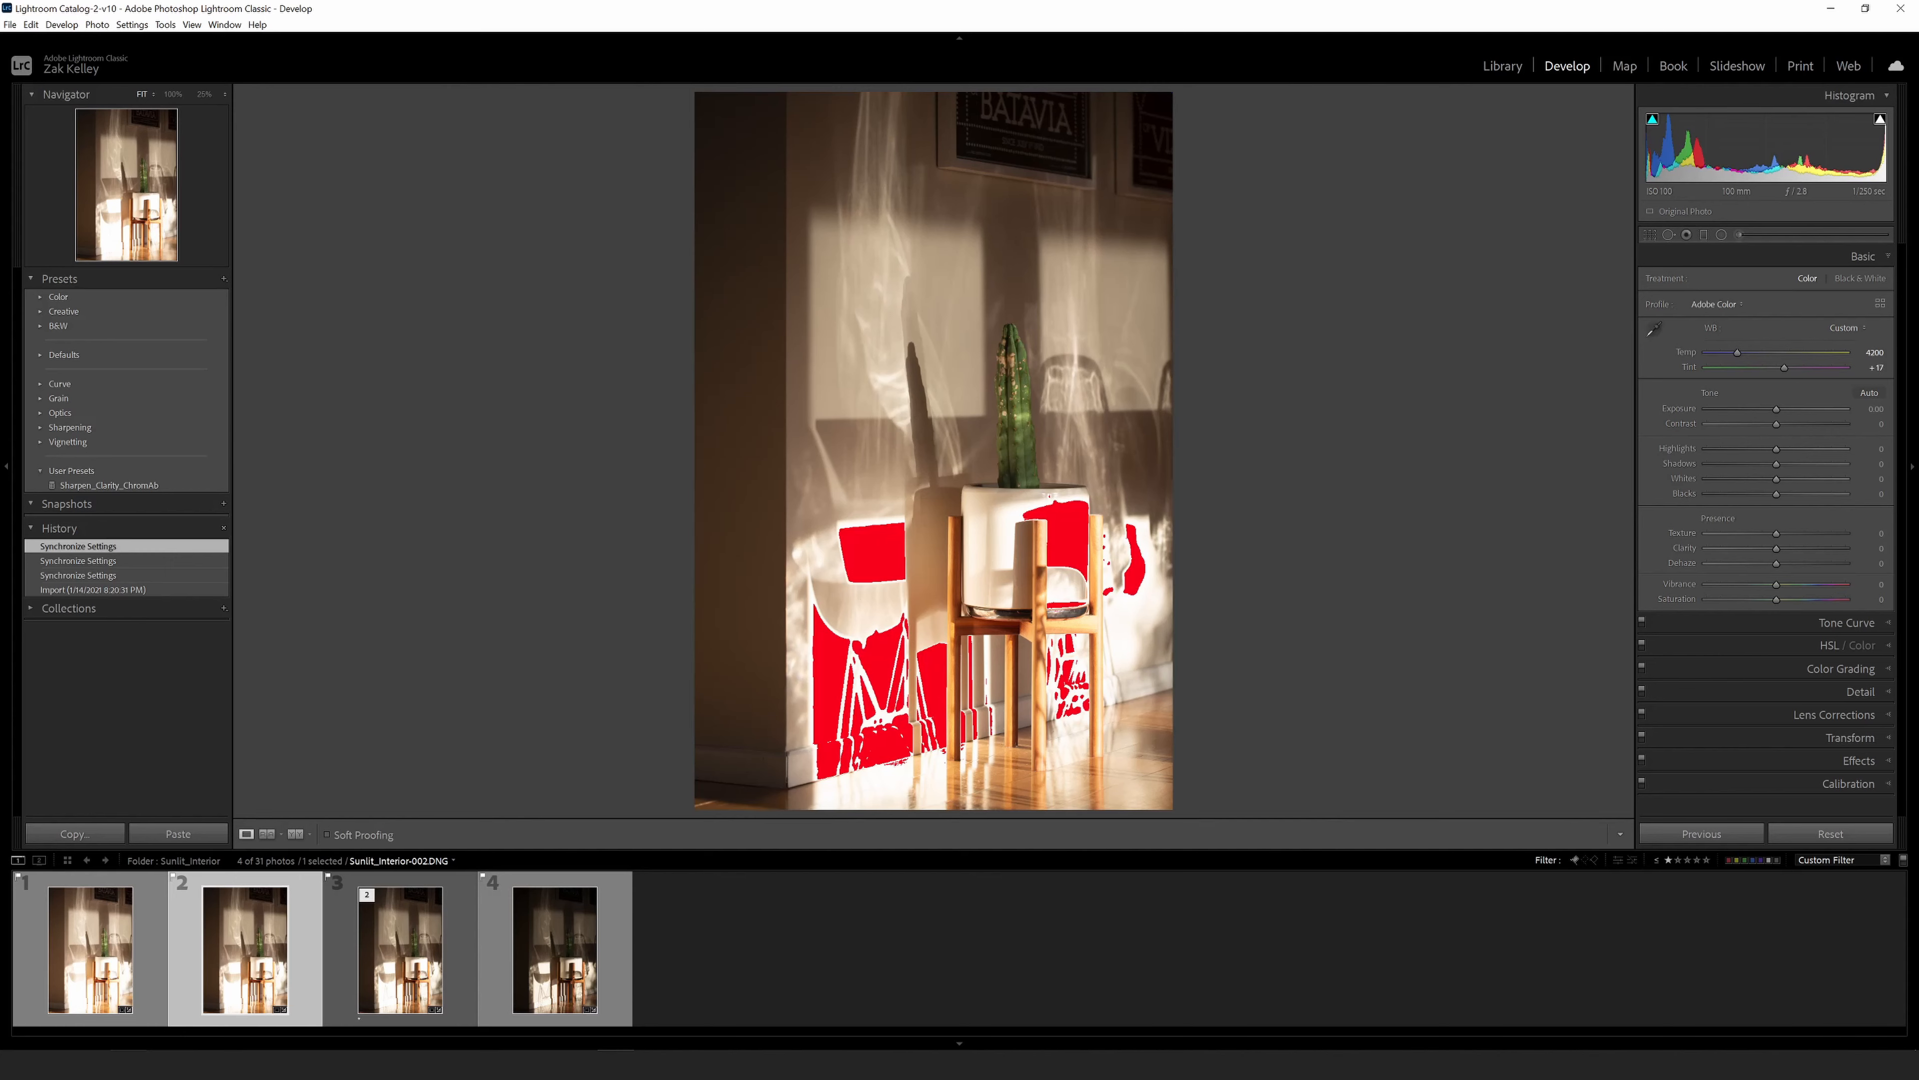
For Sunlit_Interior-003.DNG, reset Highlights, turn off the highlight clipping overlay, and lower Highlights to -59.
click(400, 962)
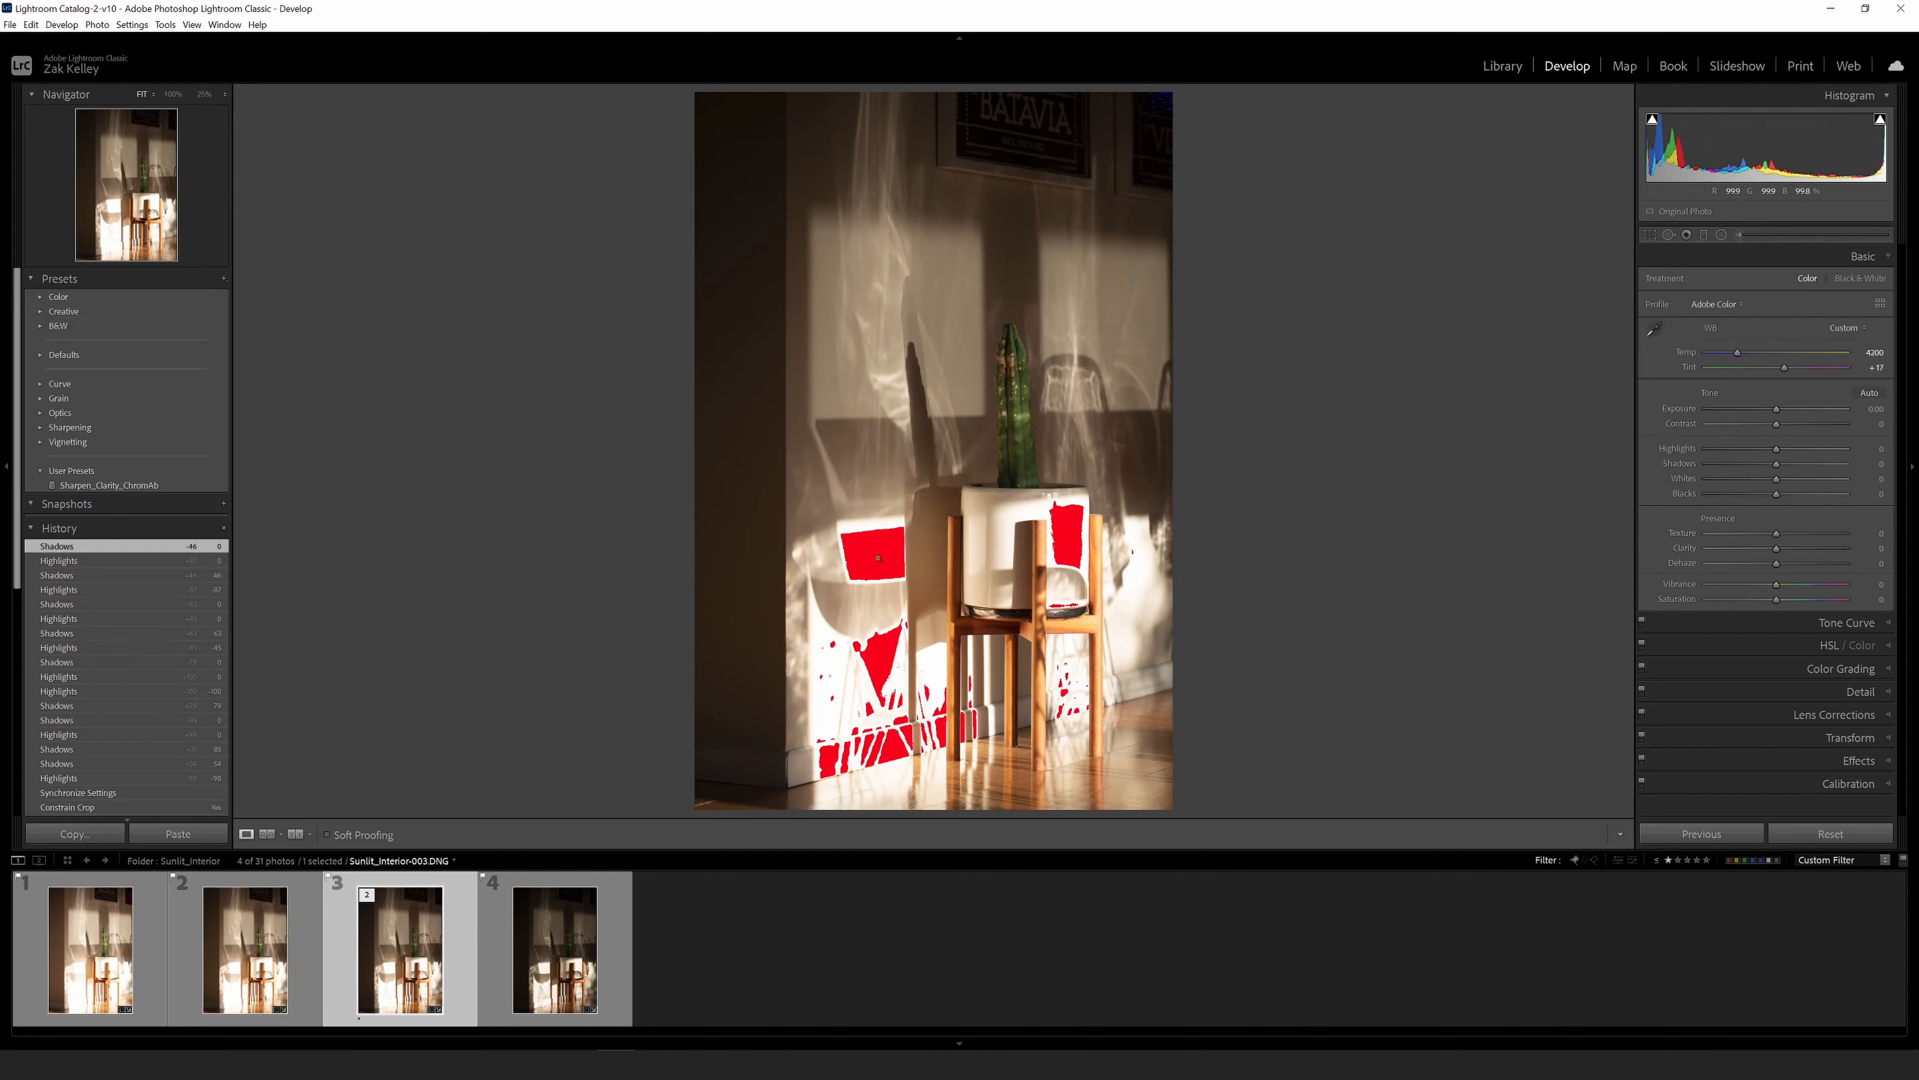
key(Left)
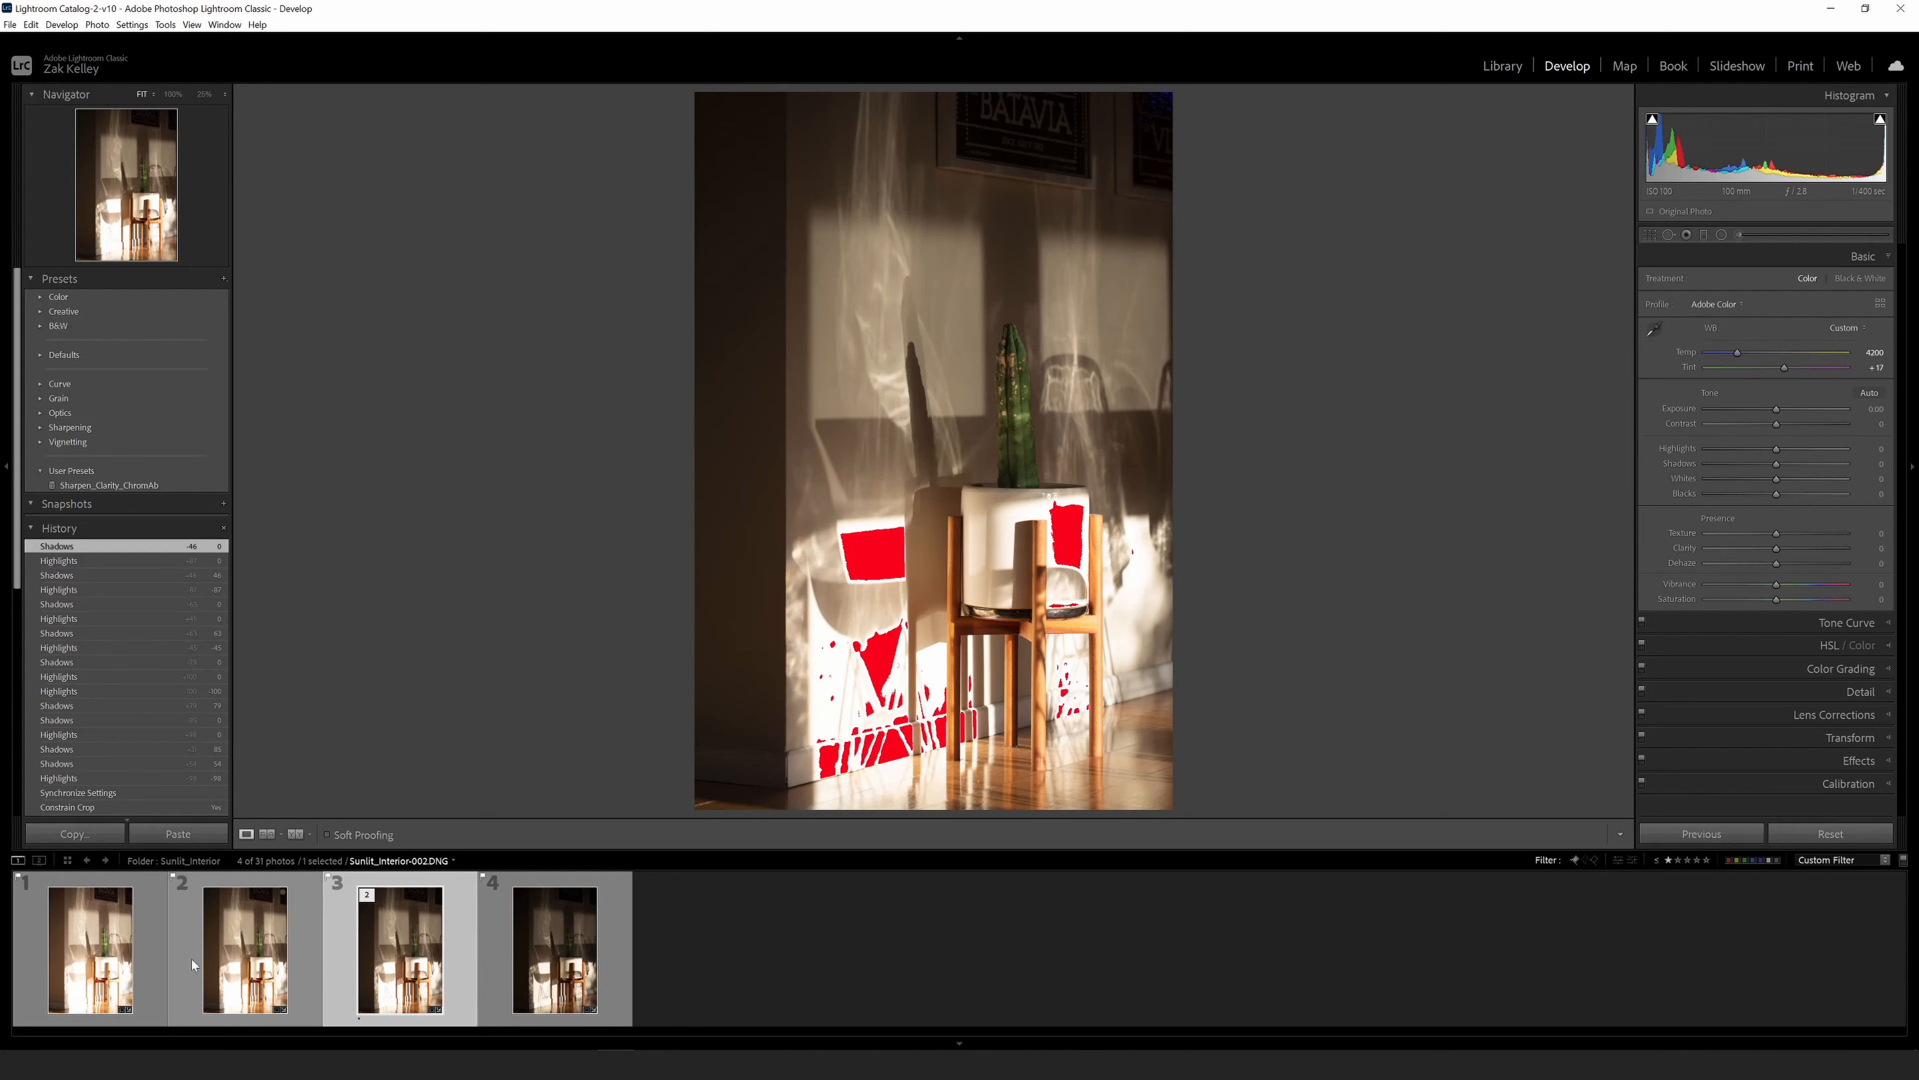
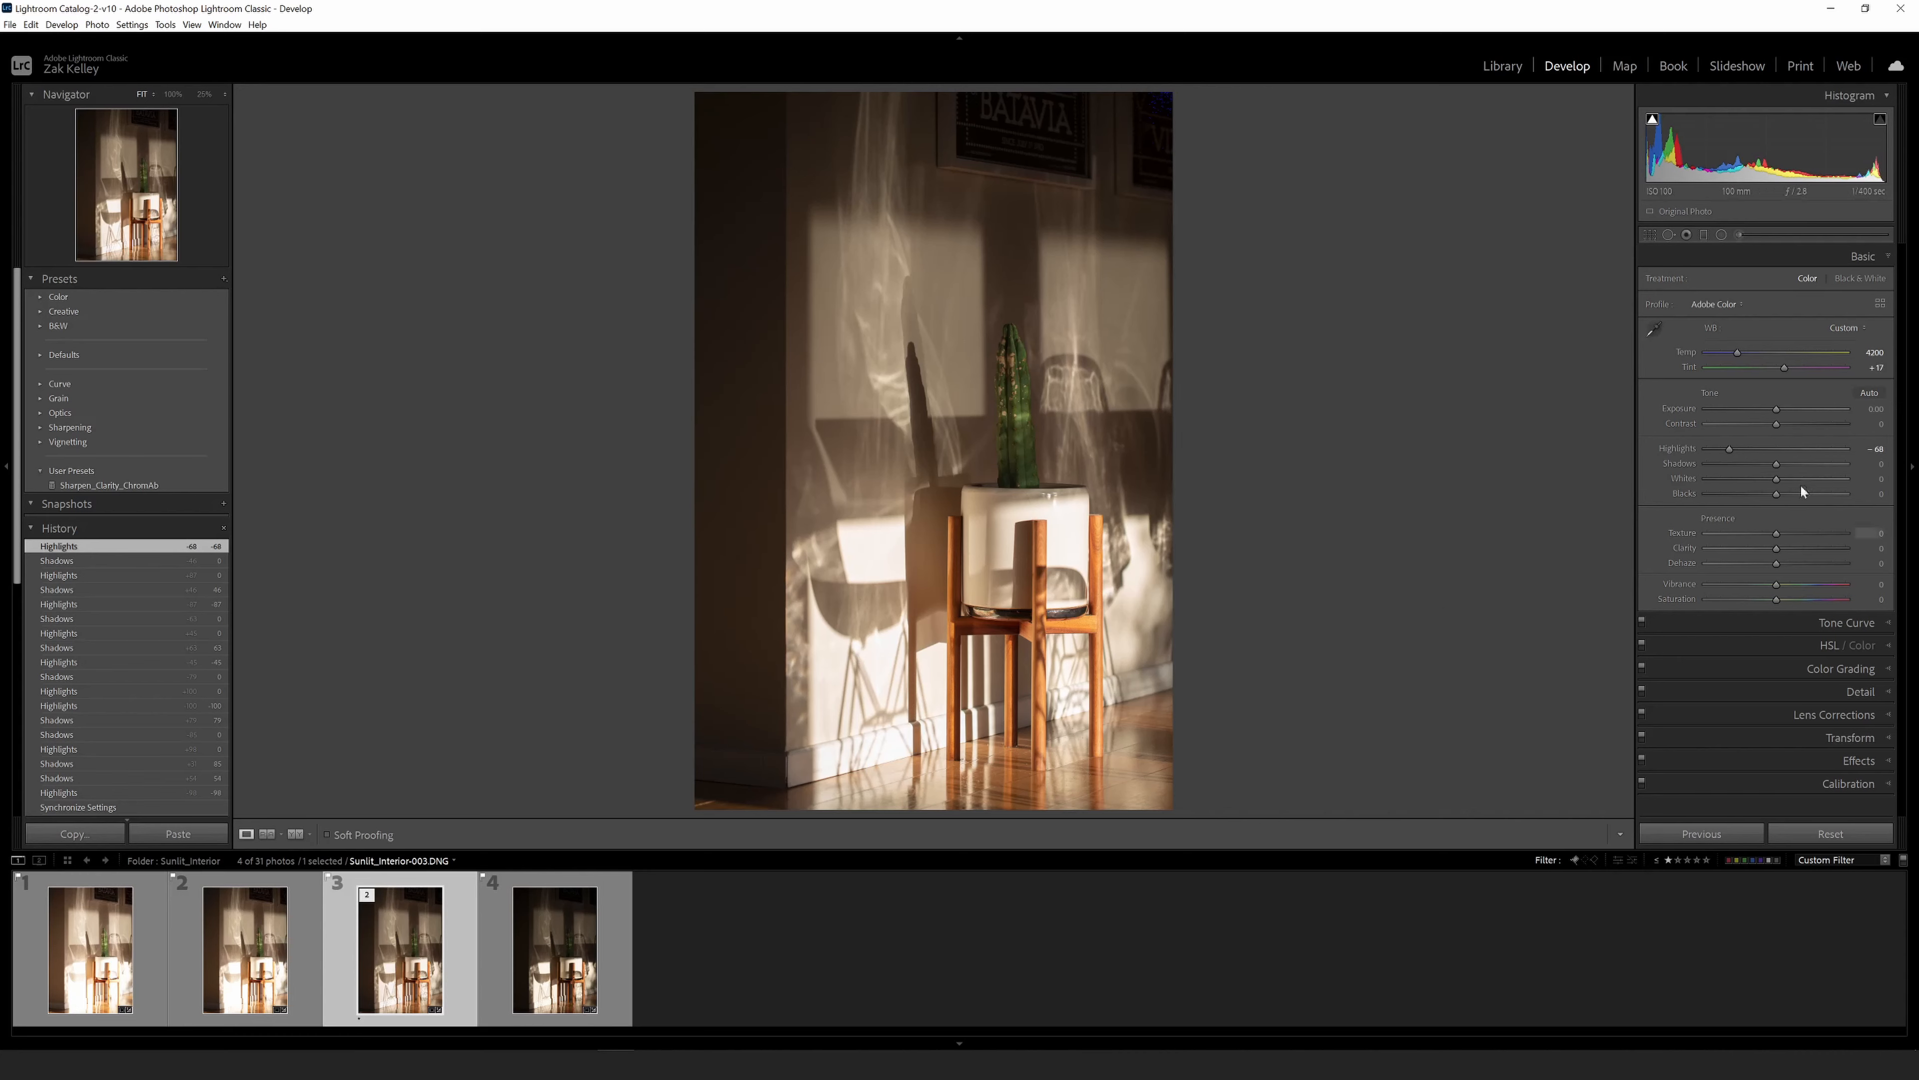
double_click(1680, 447)
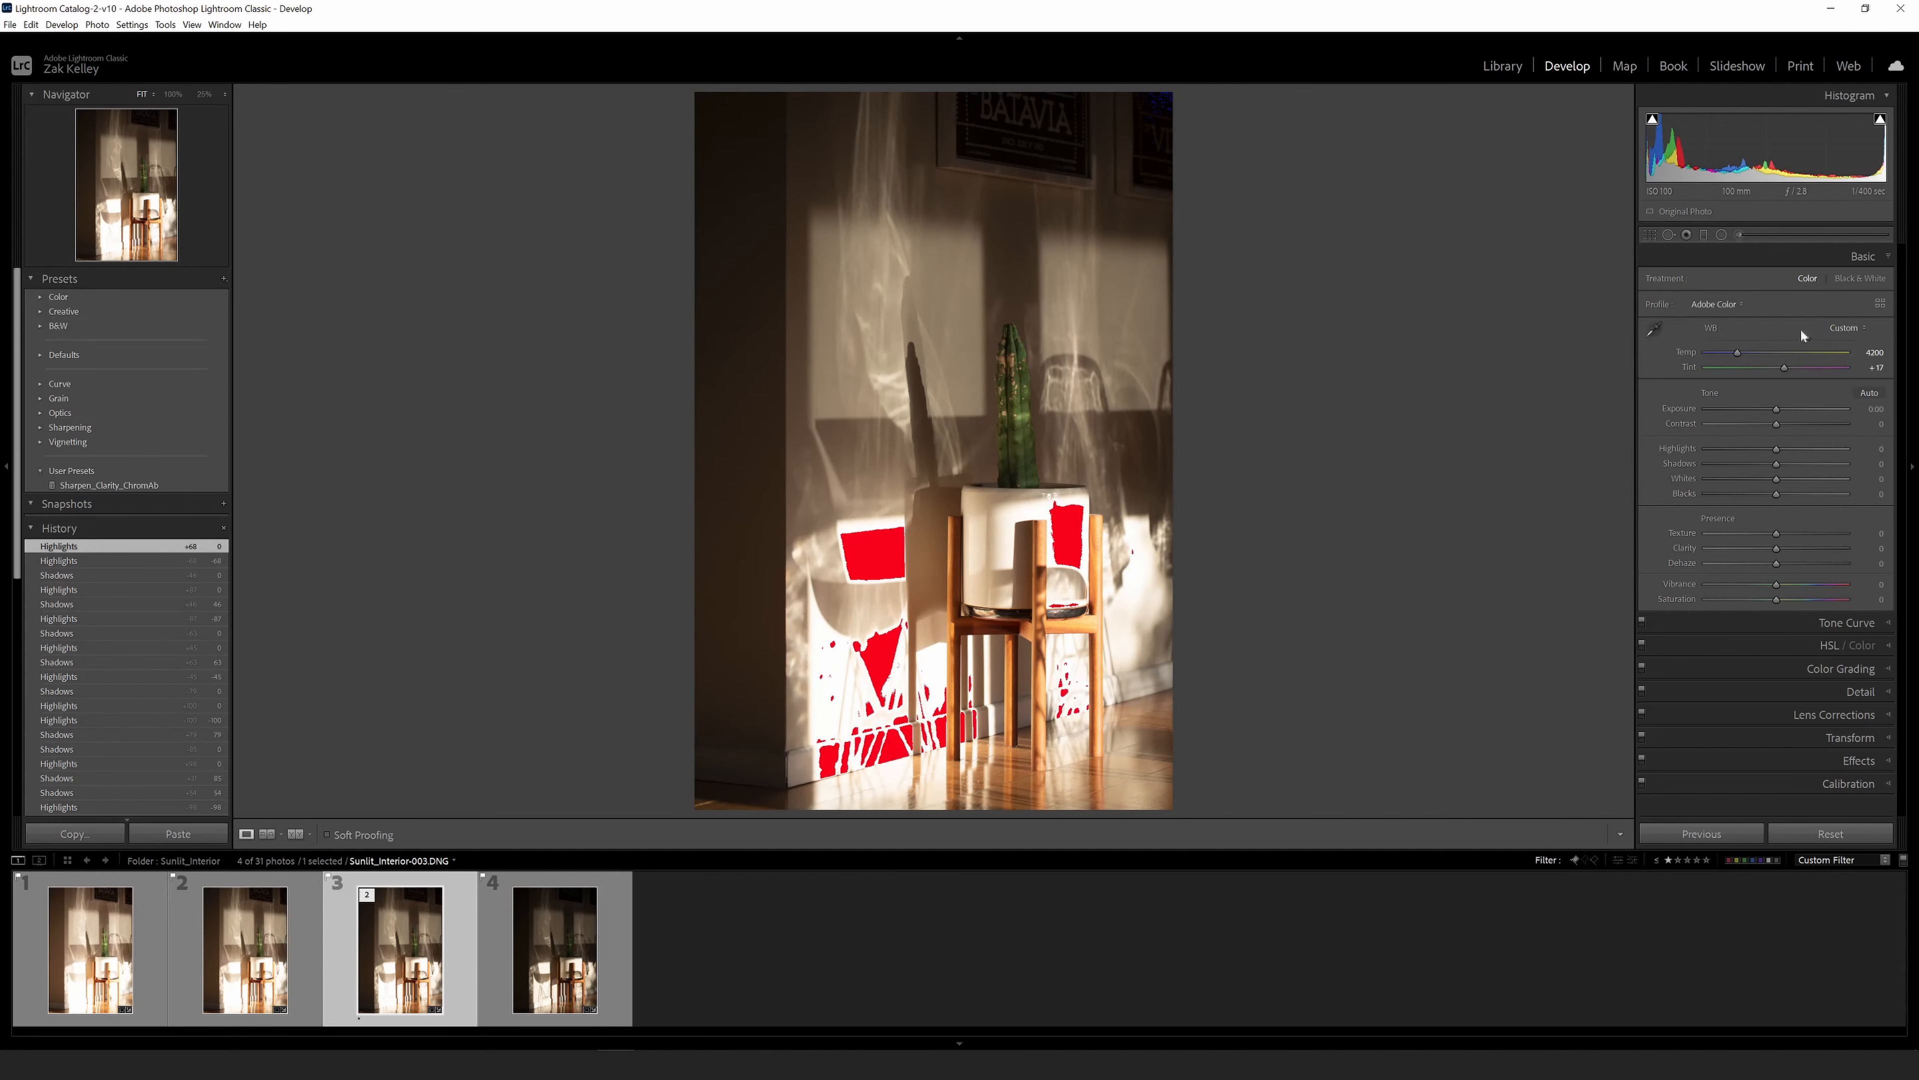
click(1880, 120)
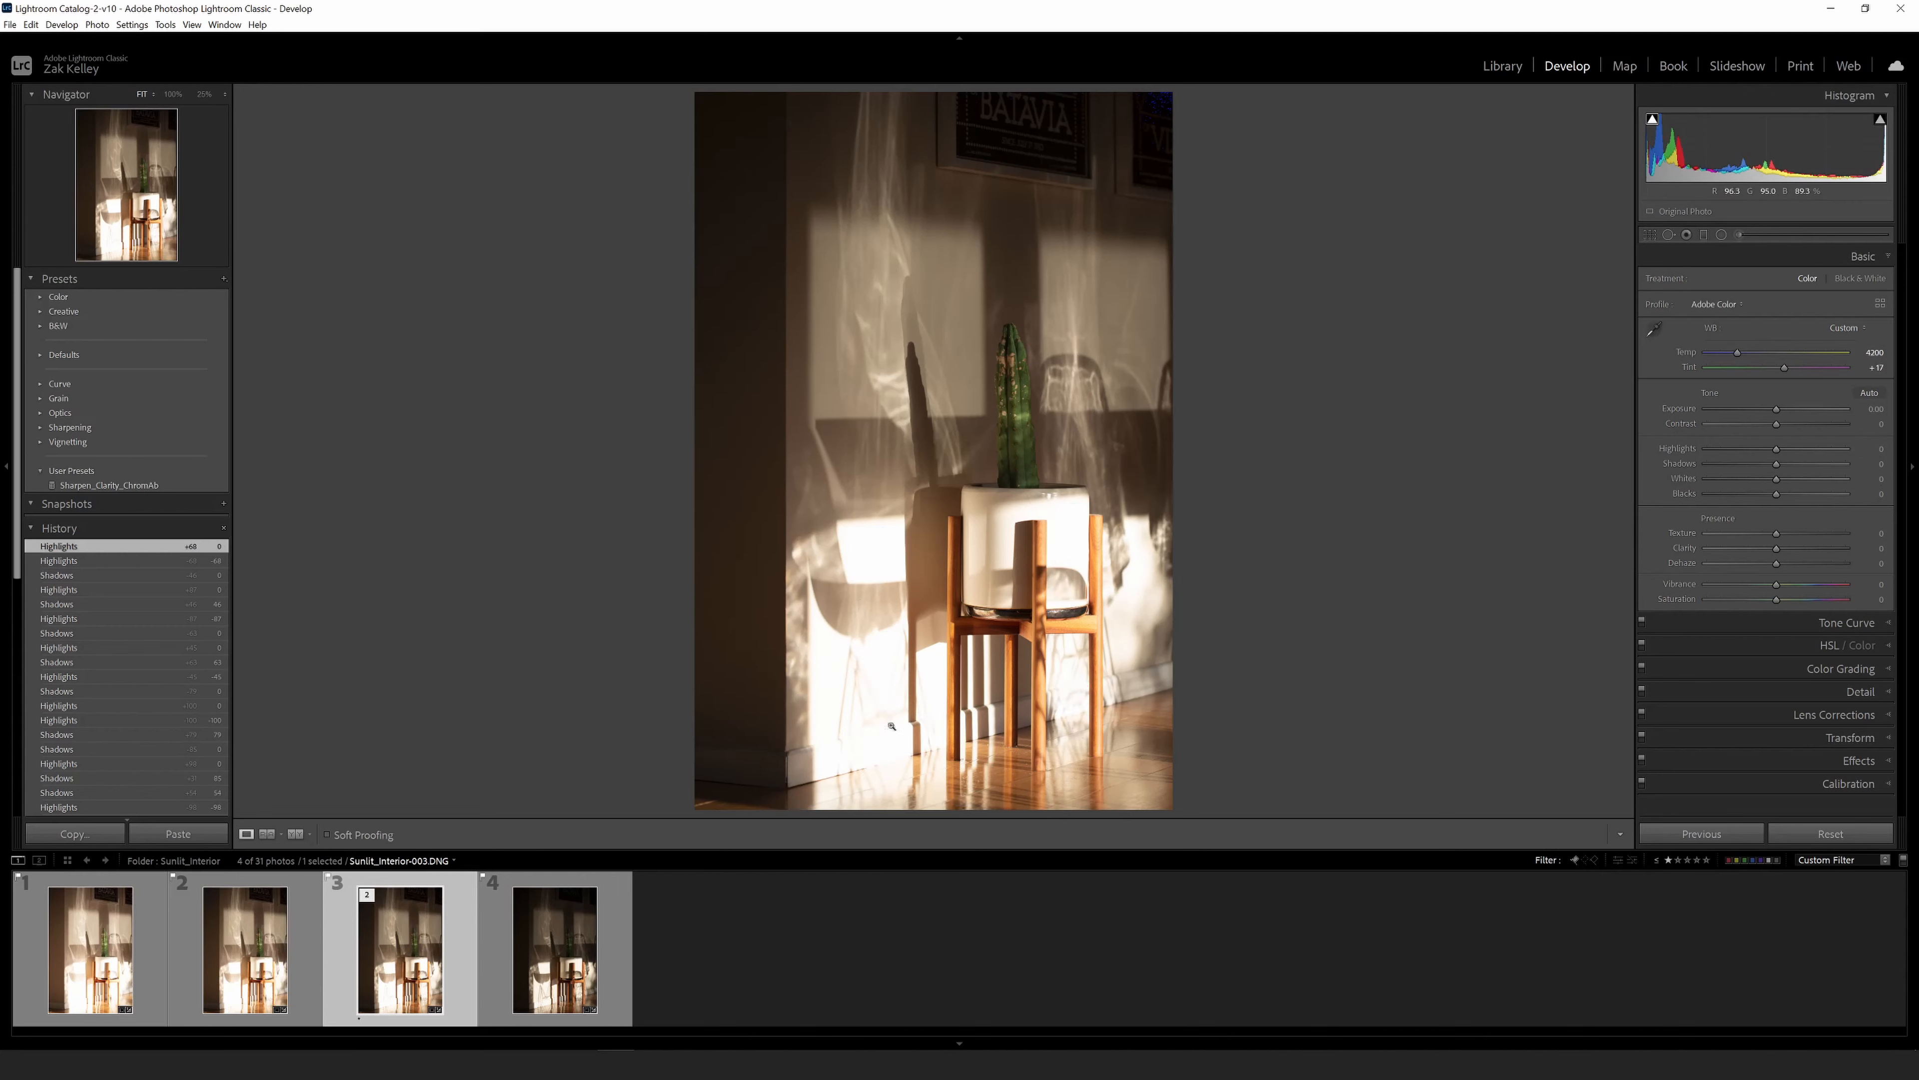
drag(1776, 449, 1729, 449)
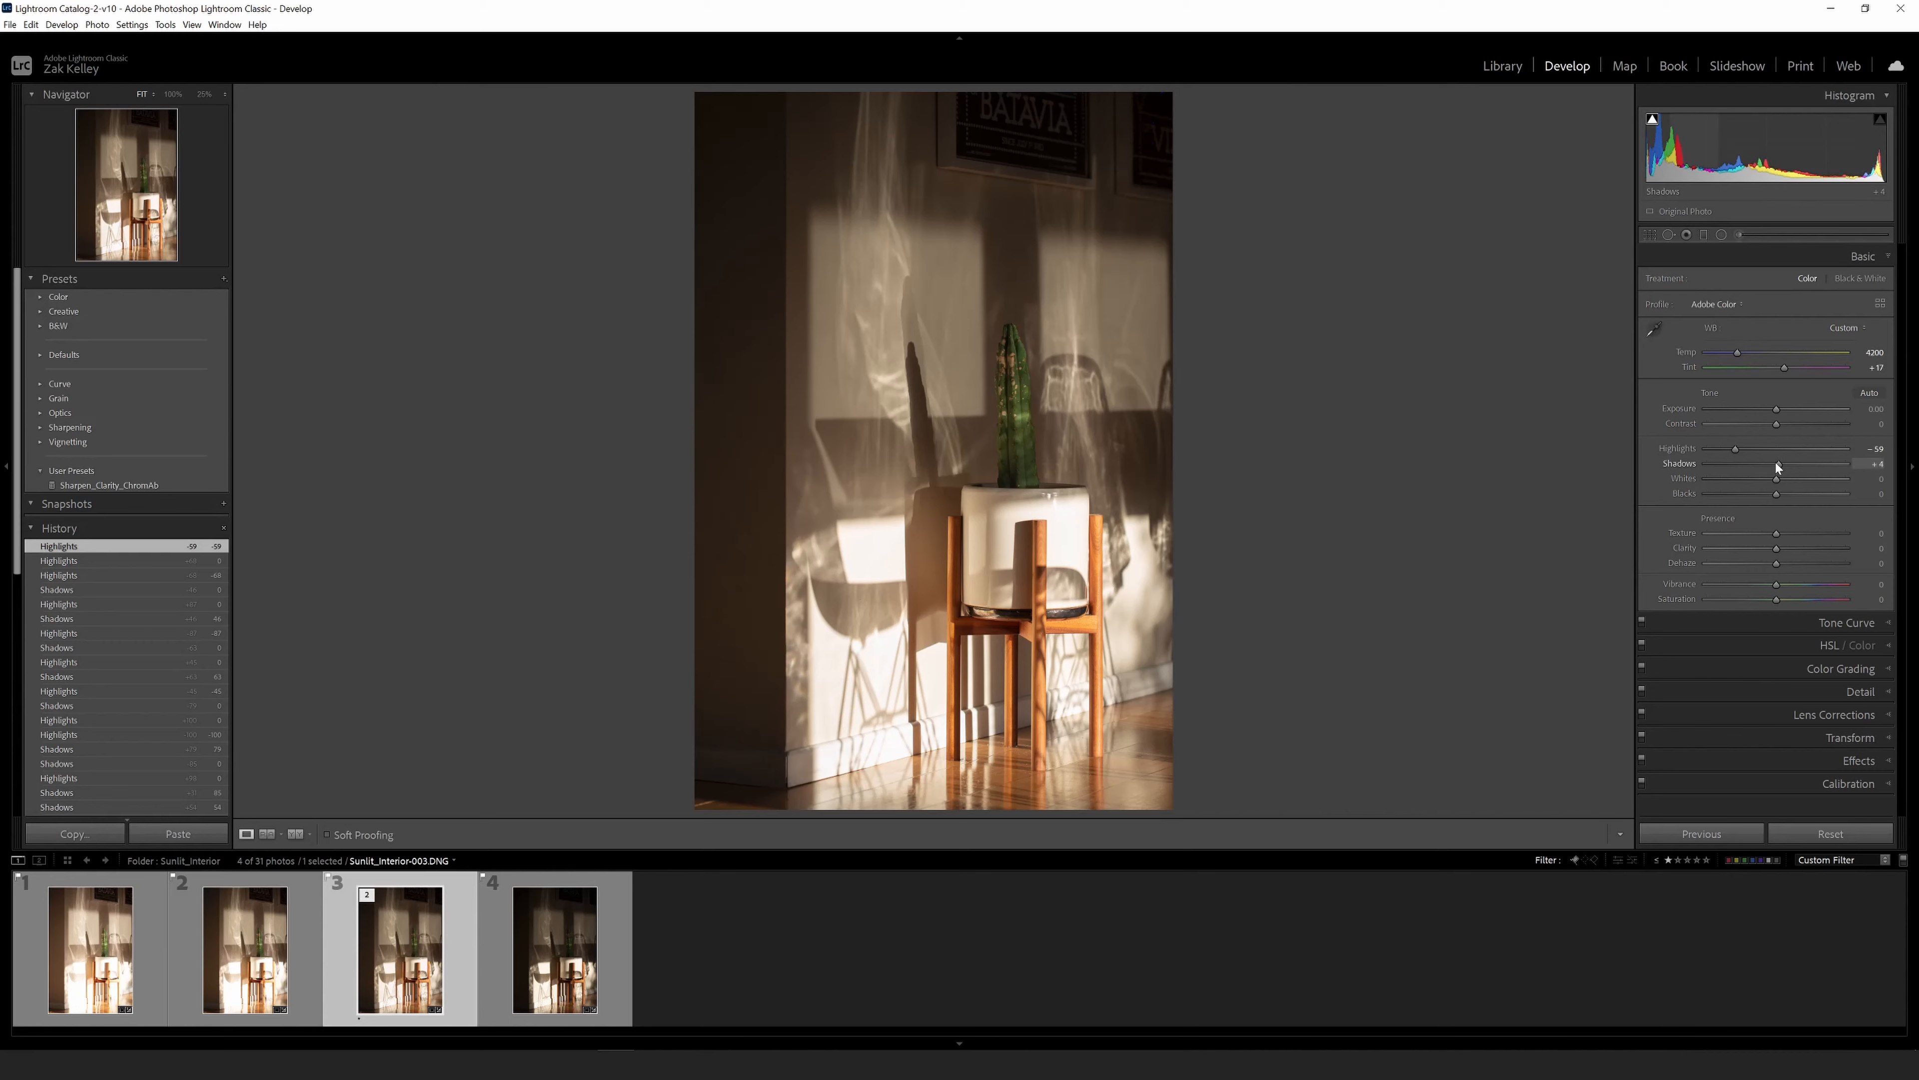
Raise the photo's Shadows to +91 and inspect the dark wall area at 100% zoom.
drag(1776, 463, 1818, 464)
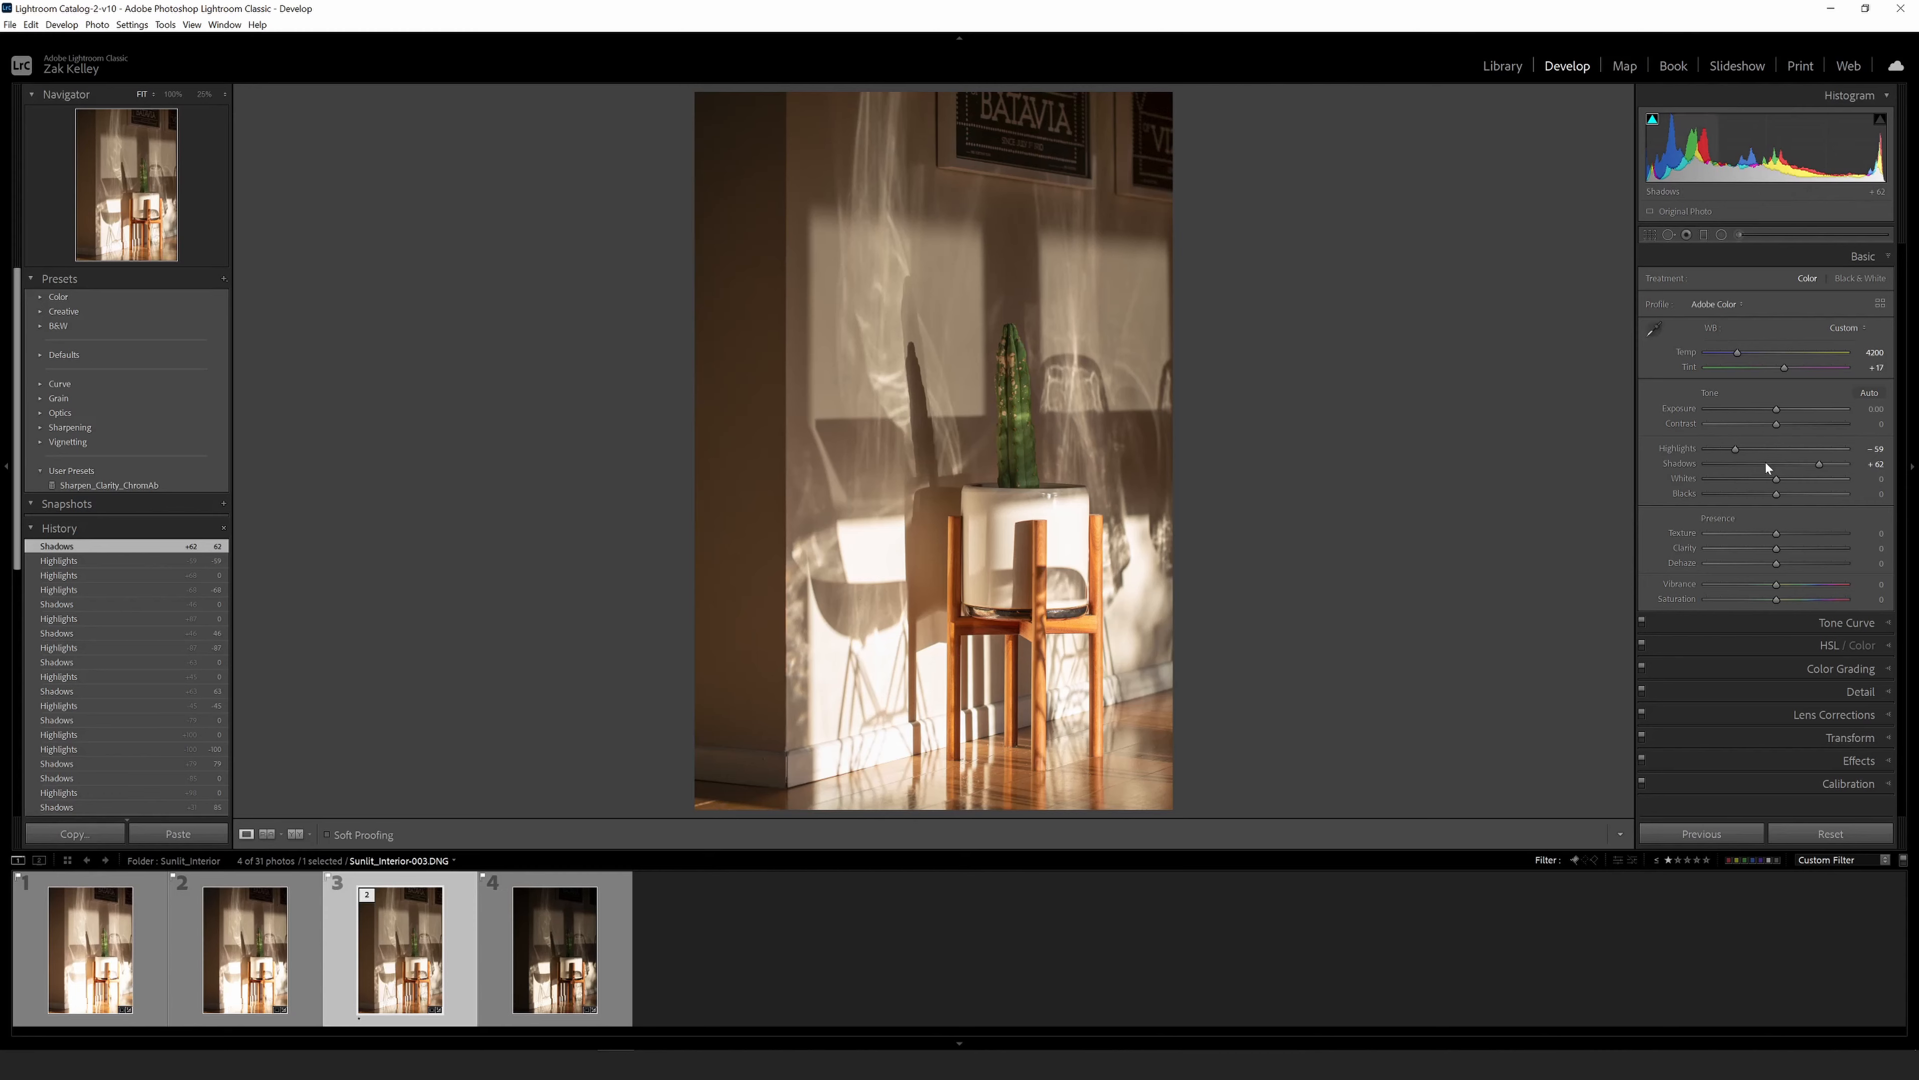
drag(1822, 465, 1835, 463)
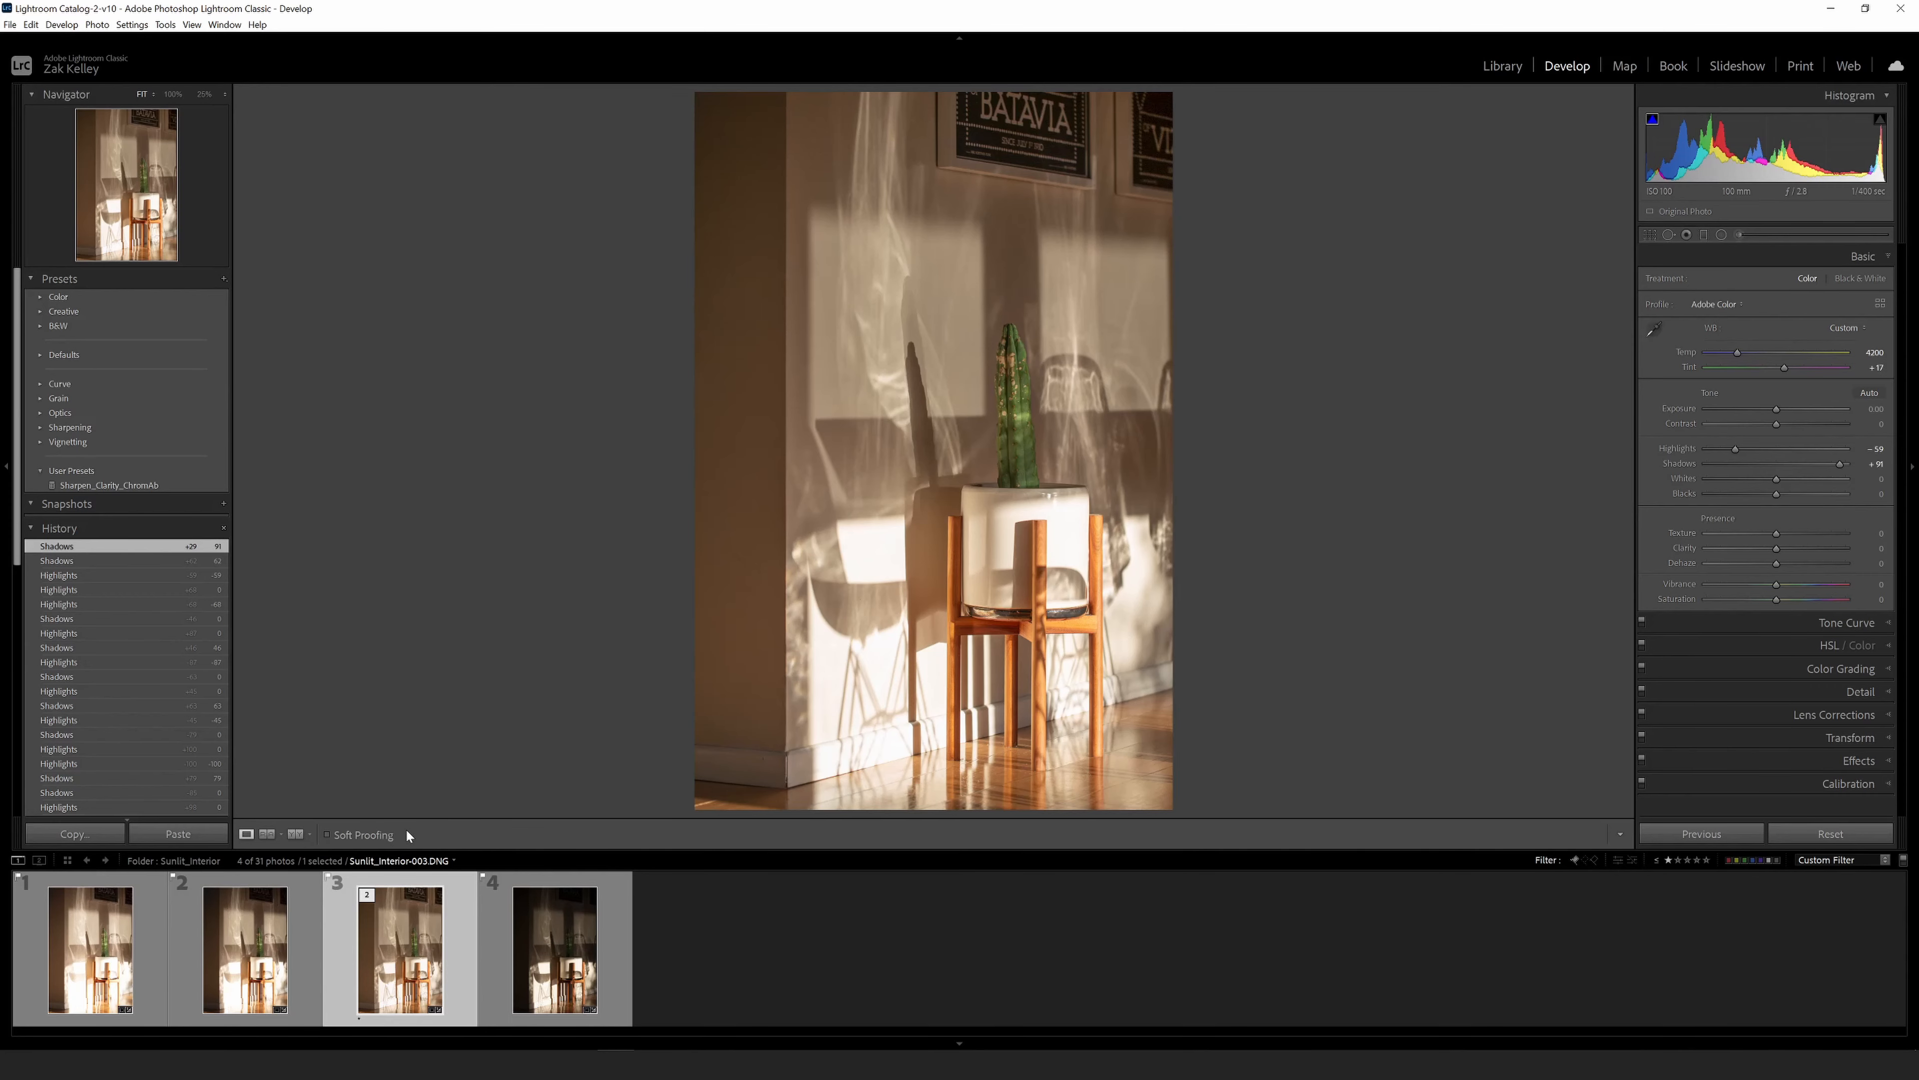
click(787, 409)
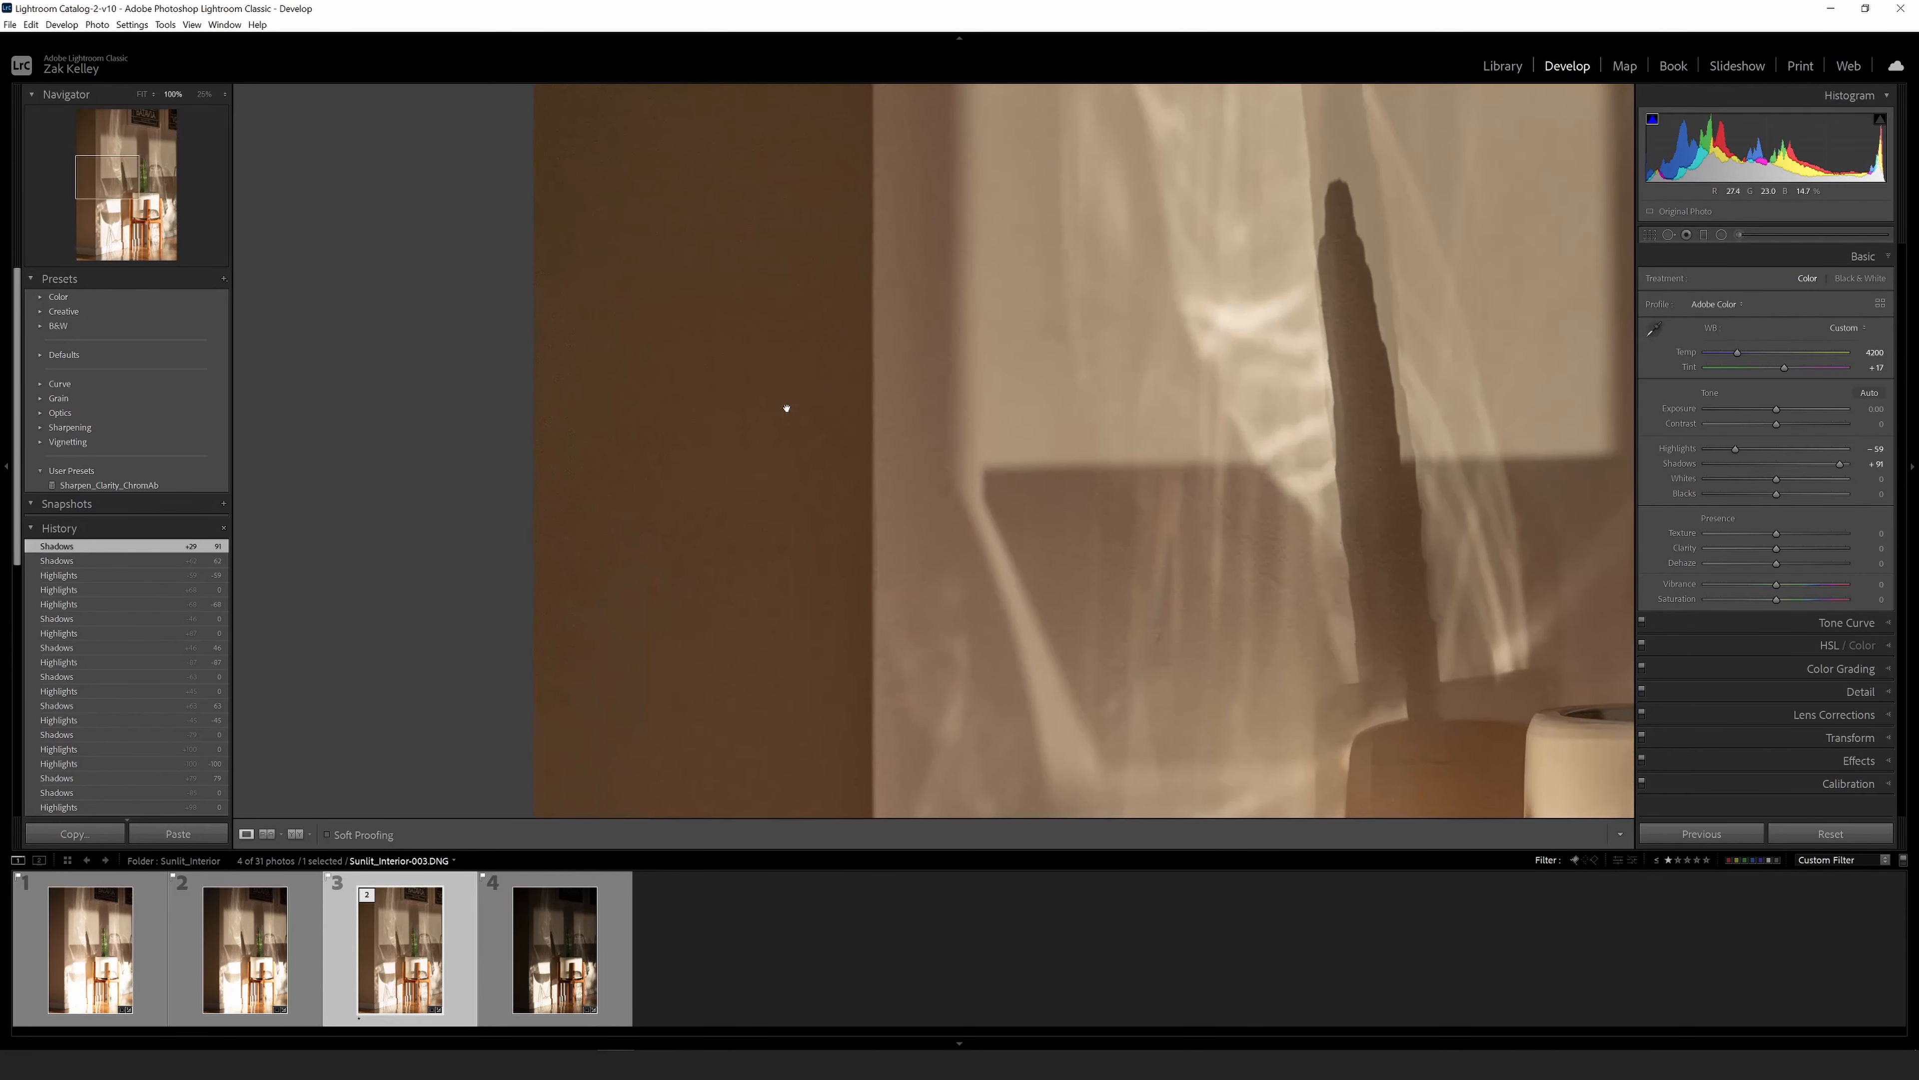
drag(792, 403, 946, 463)
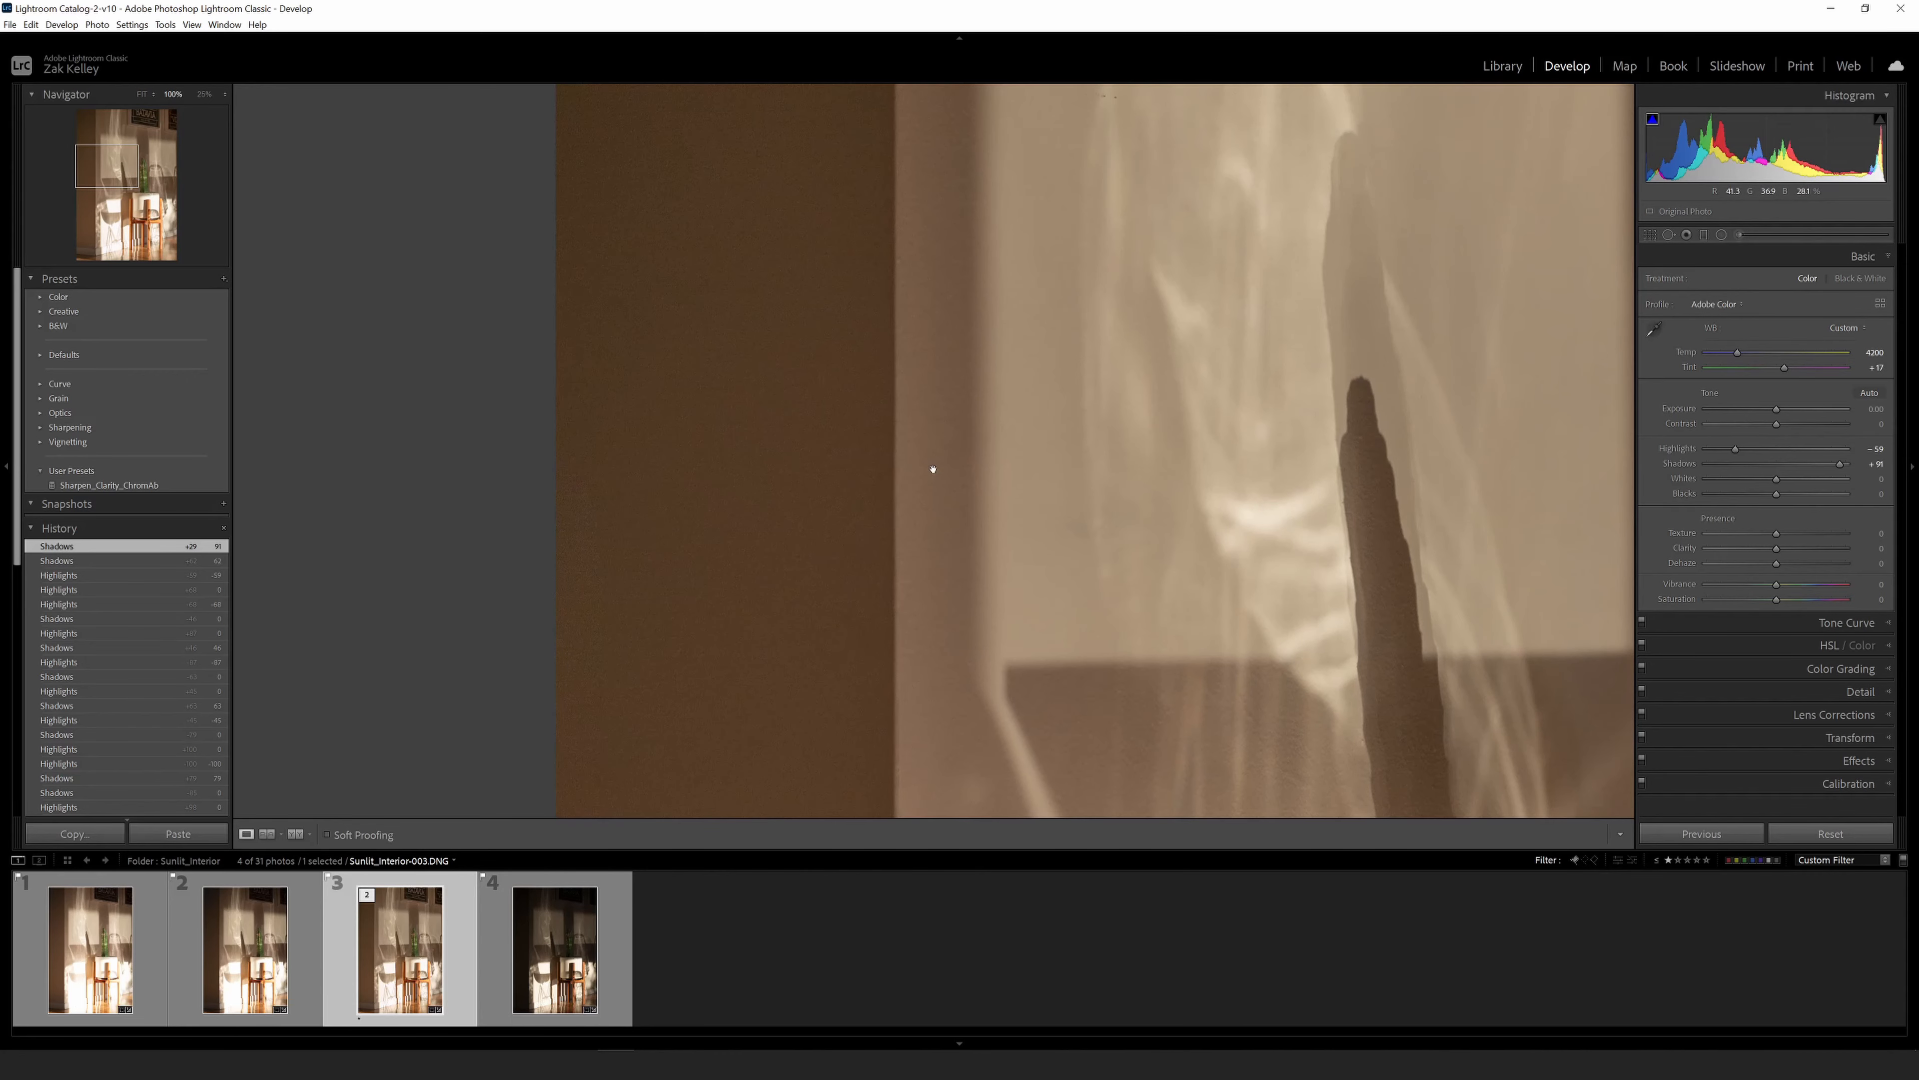
click(881, 531)
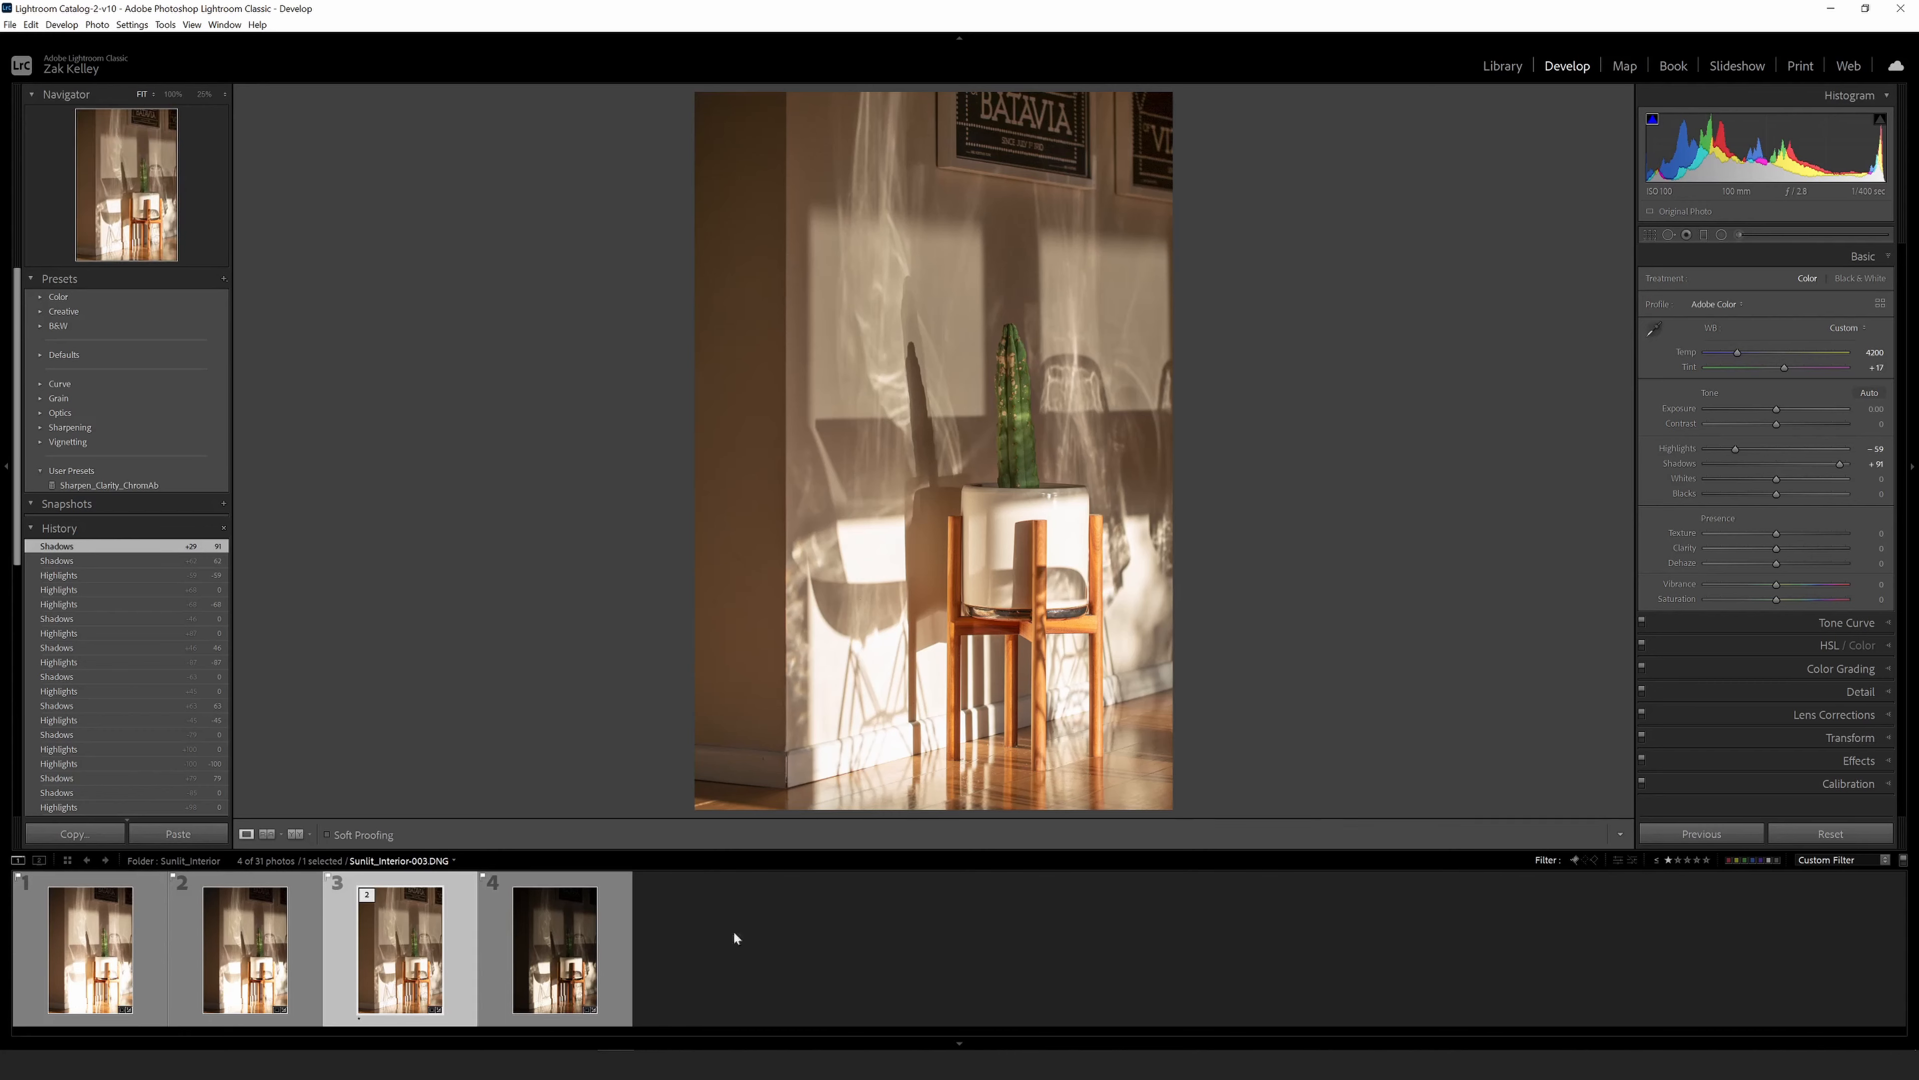
click(90, 950)
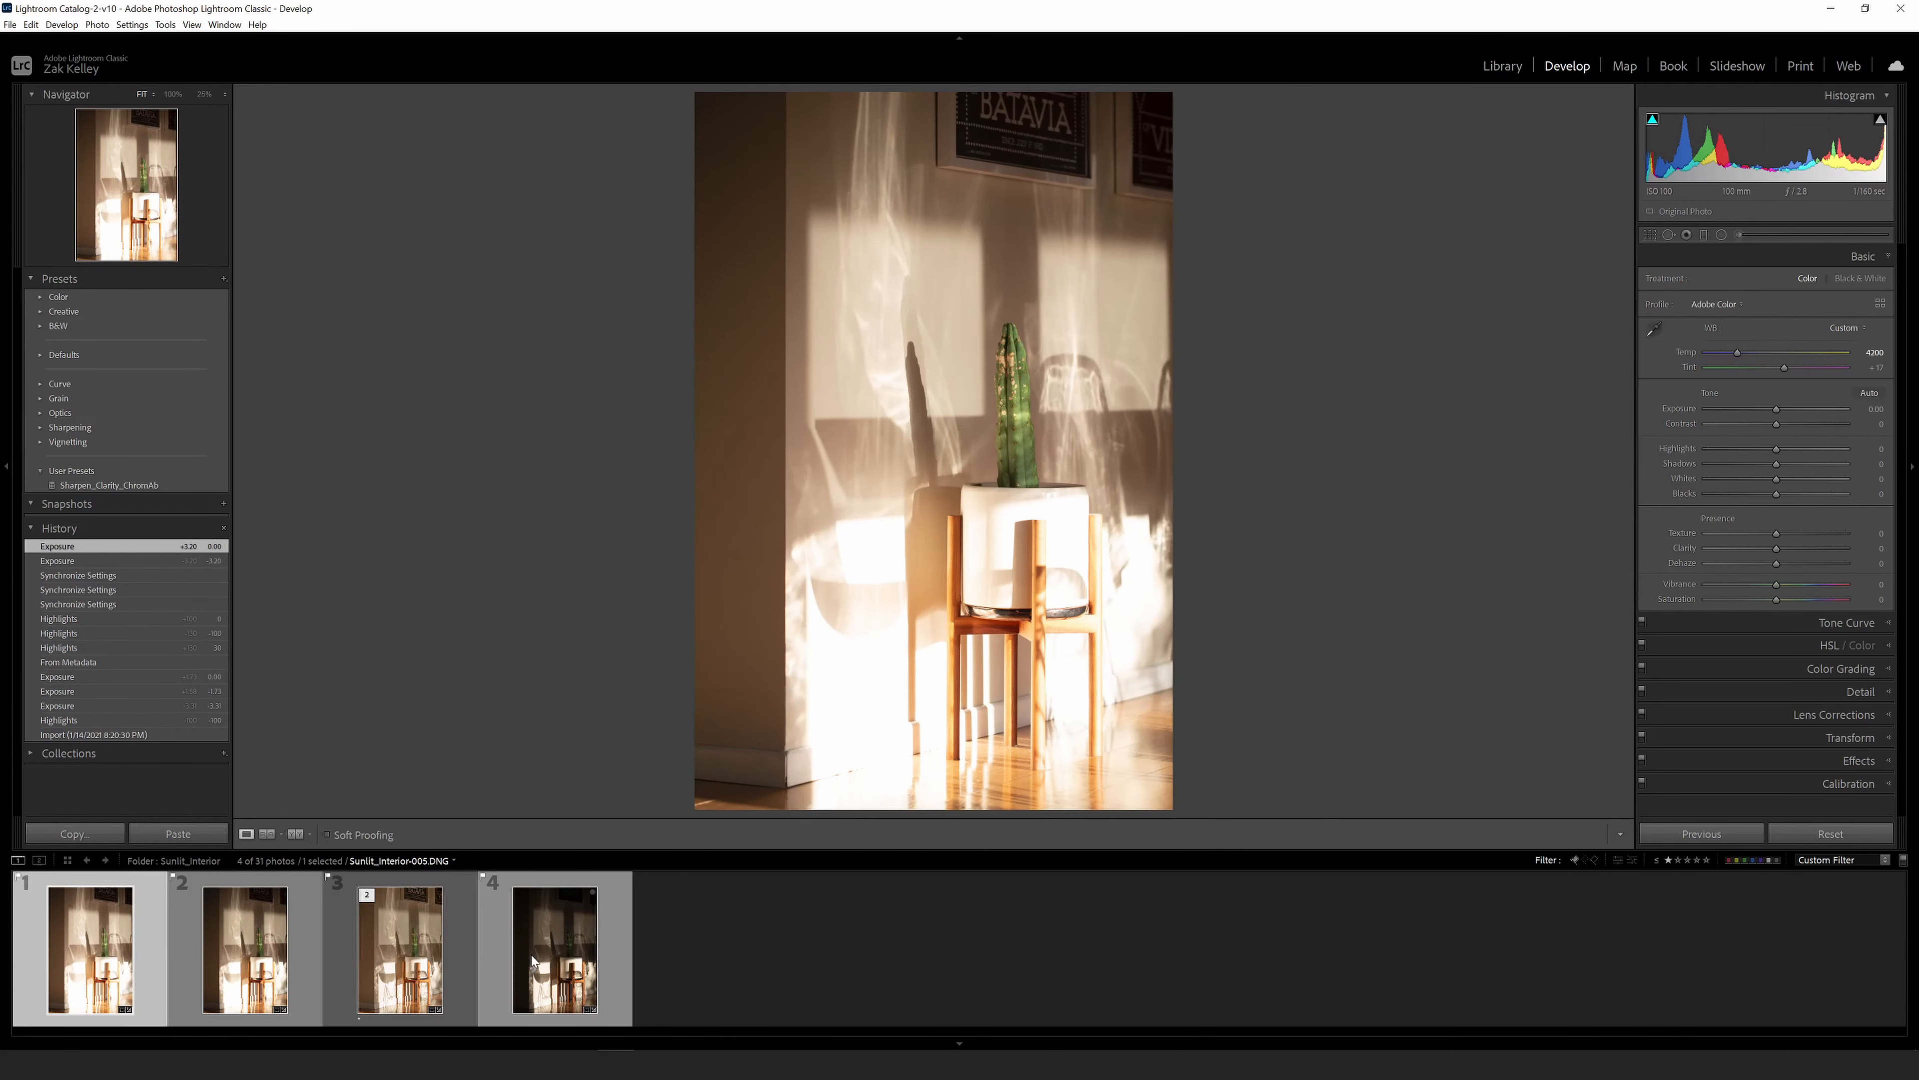
shift+click(530, 956)
right_click(546, 946)
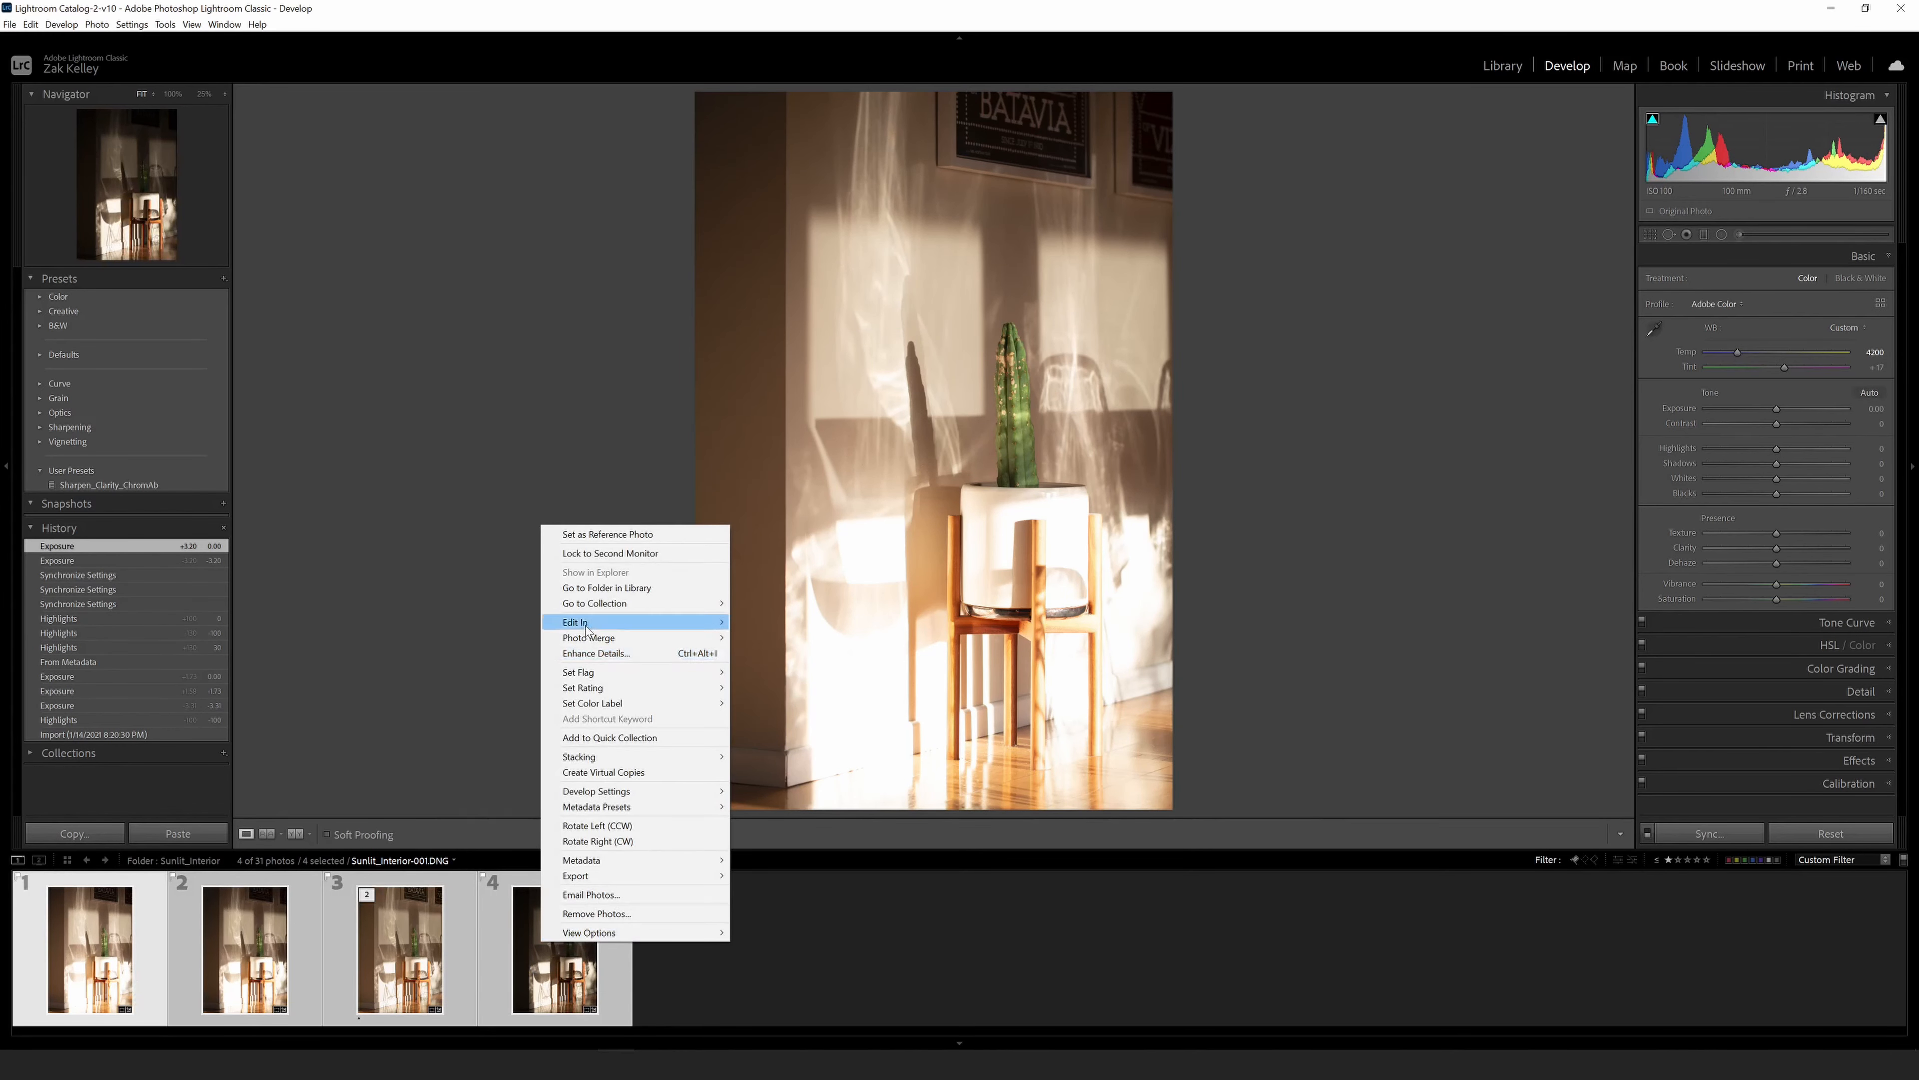
mouse_move(650, 637)
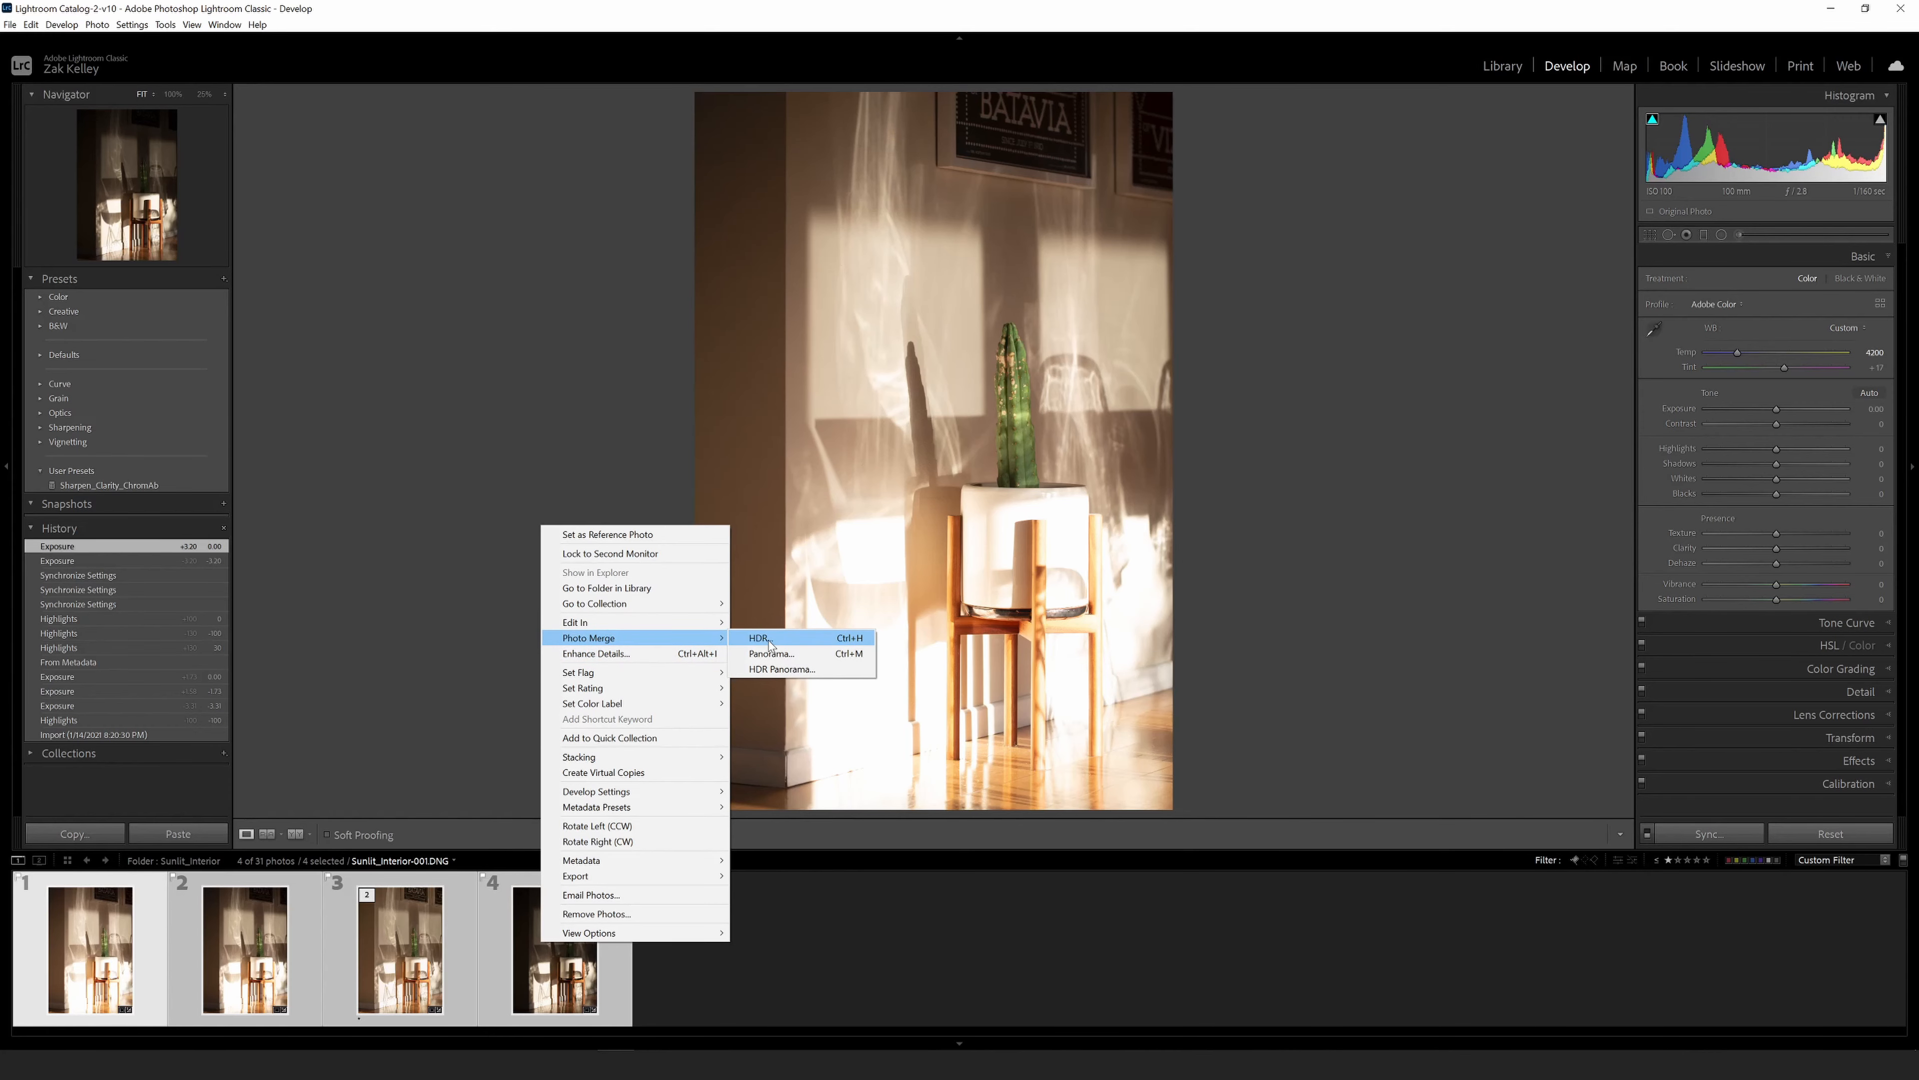
click(892, 882)
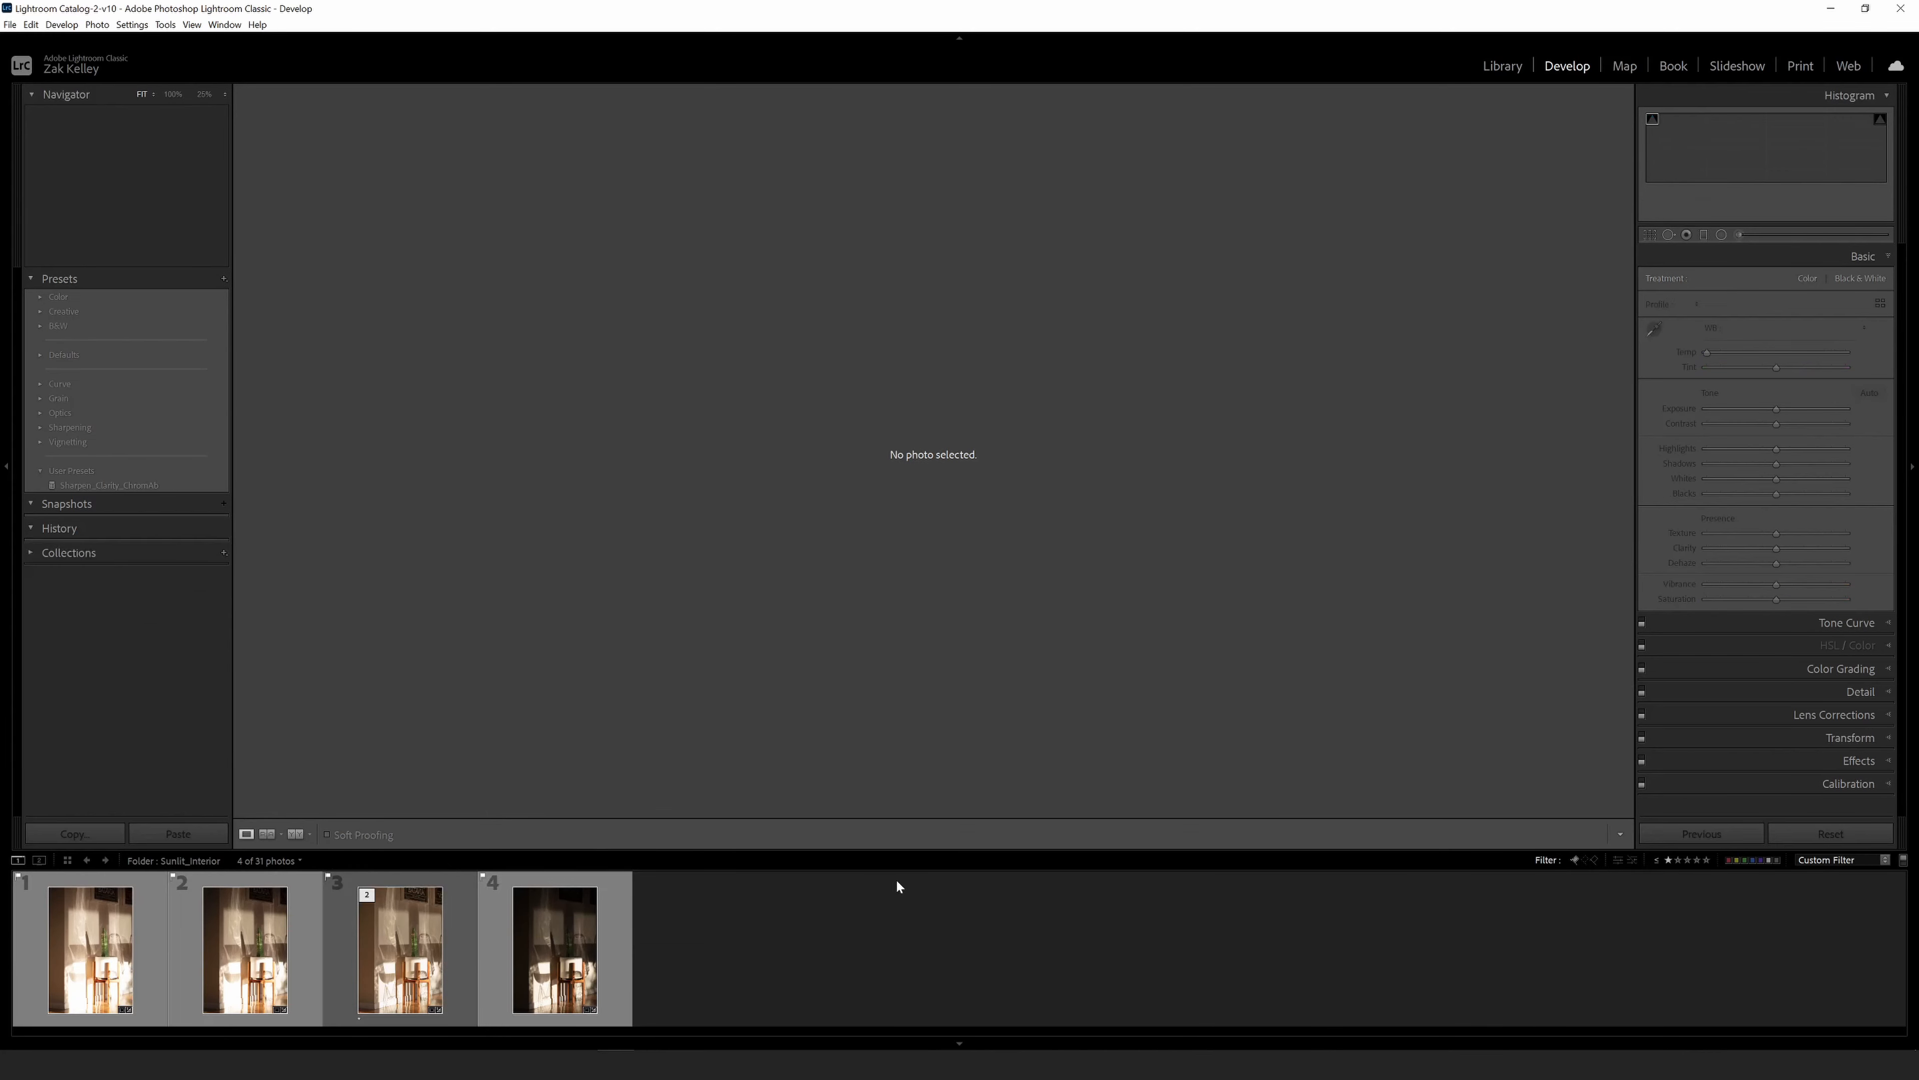
Select the fourth photo, Sunlit_Interior-005.DNG, and set the filmstrip's star rating filter to five stars.
click(578, 948)
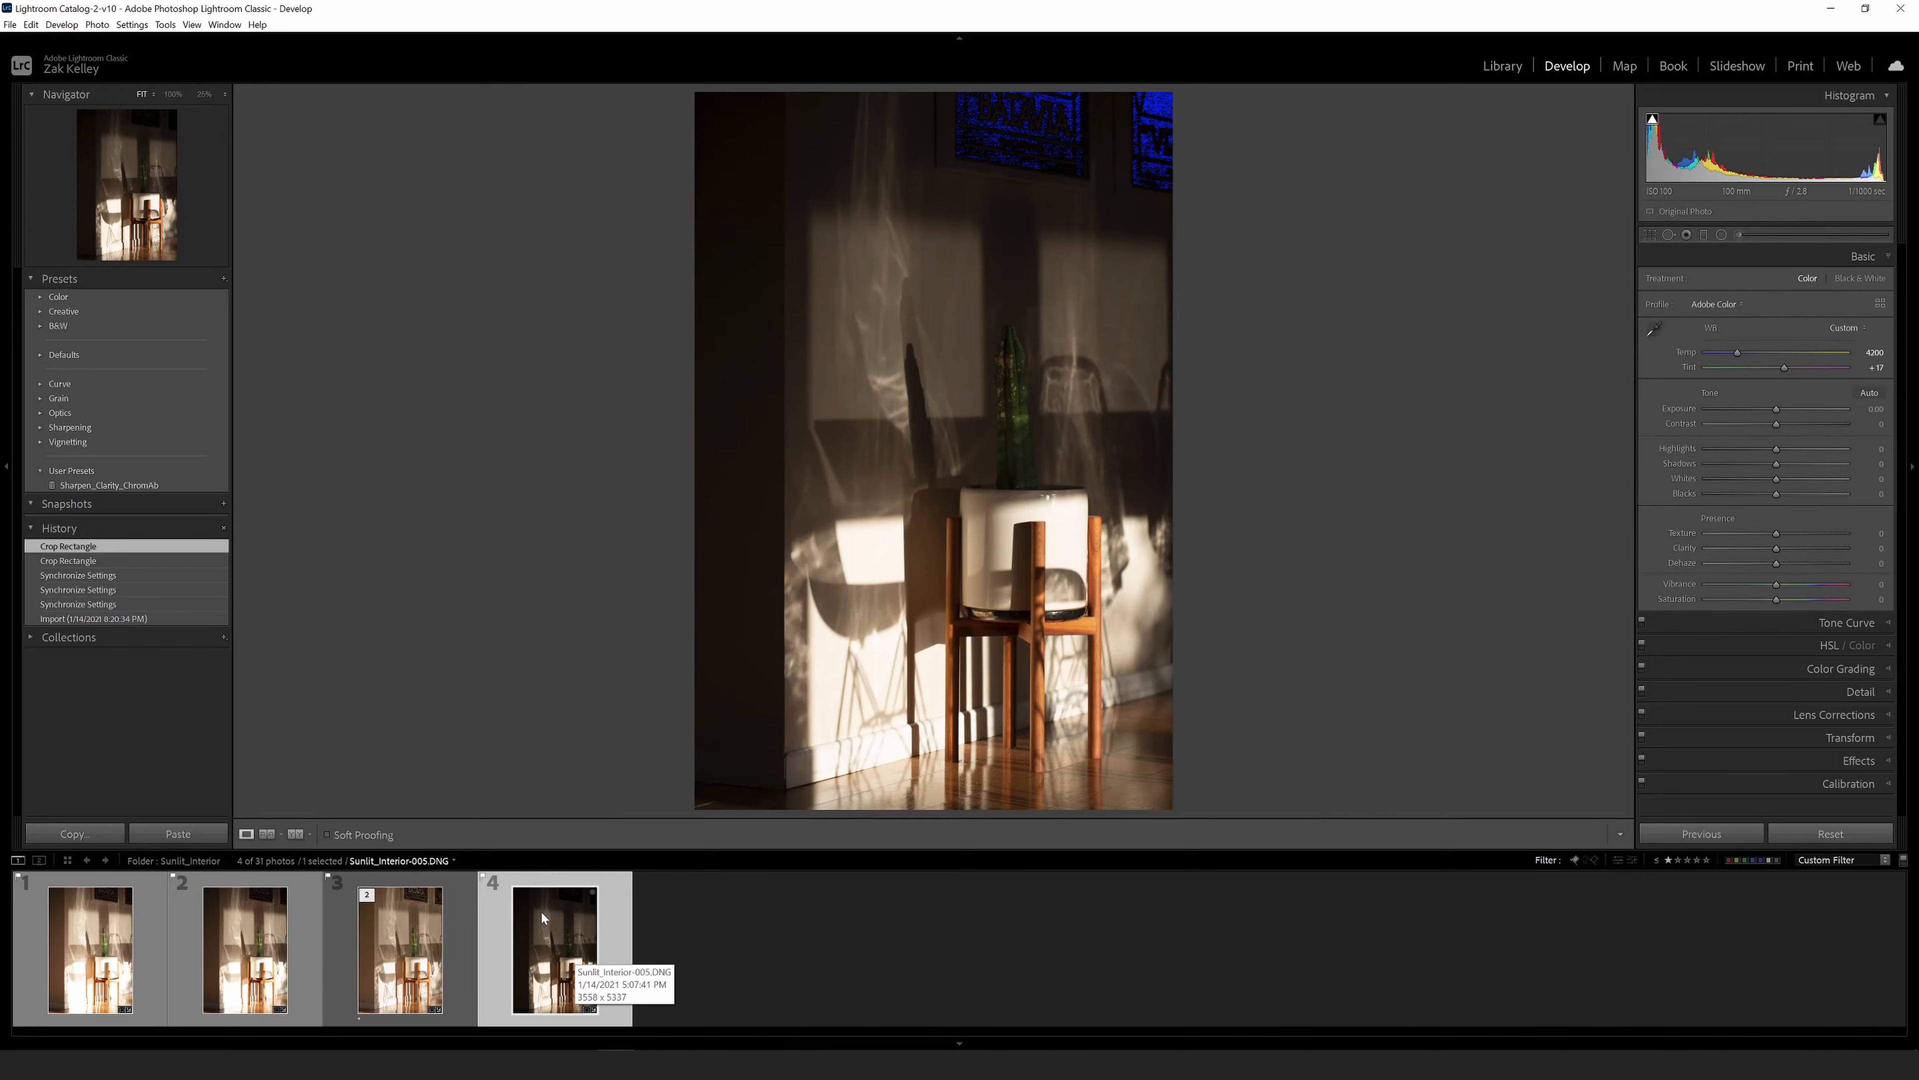
click(1708, 860)
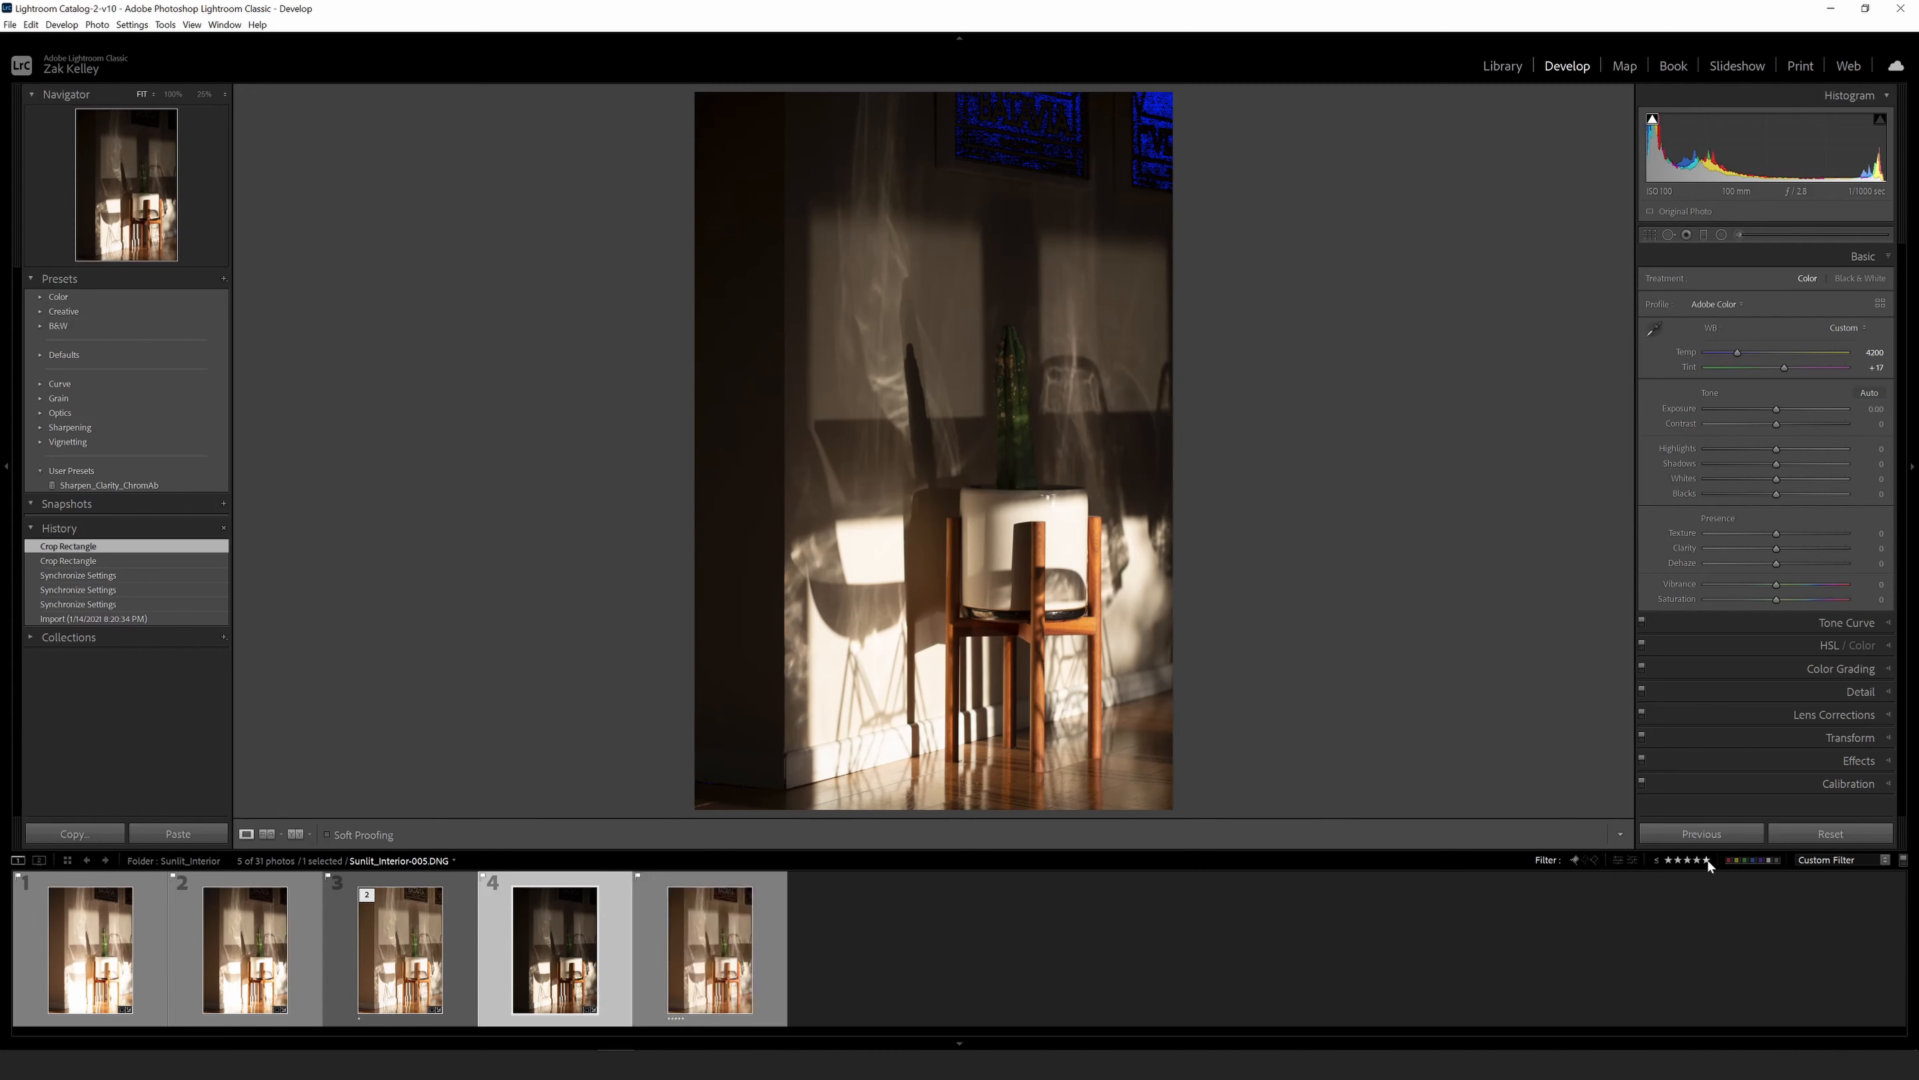
On Sunlit_Interior-001-HDR.dng, reset Highlights, Shadows, Contrast and Exposure to compare the unedited image, and restore an earlier Point Curve: Custom history state.
click(724, 948)
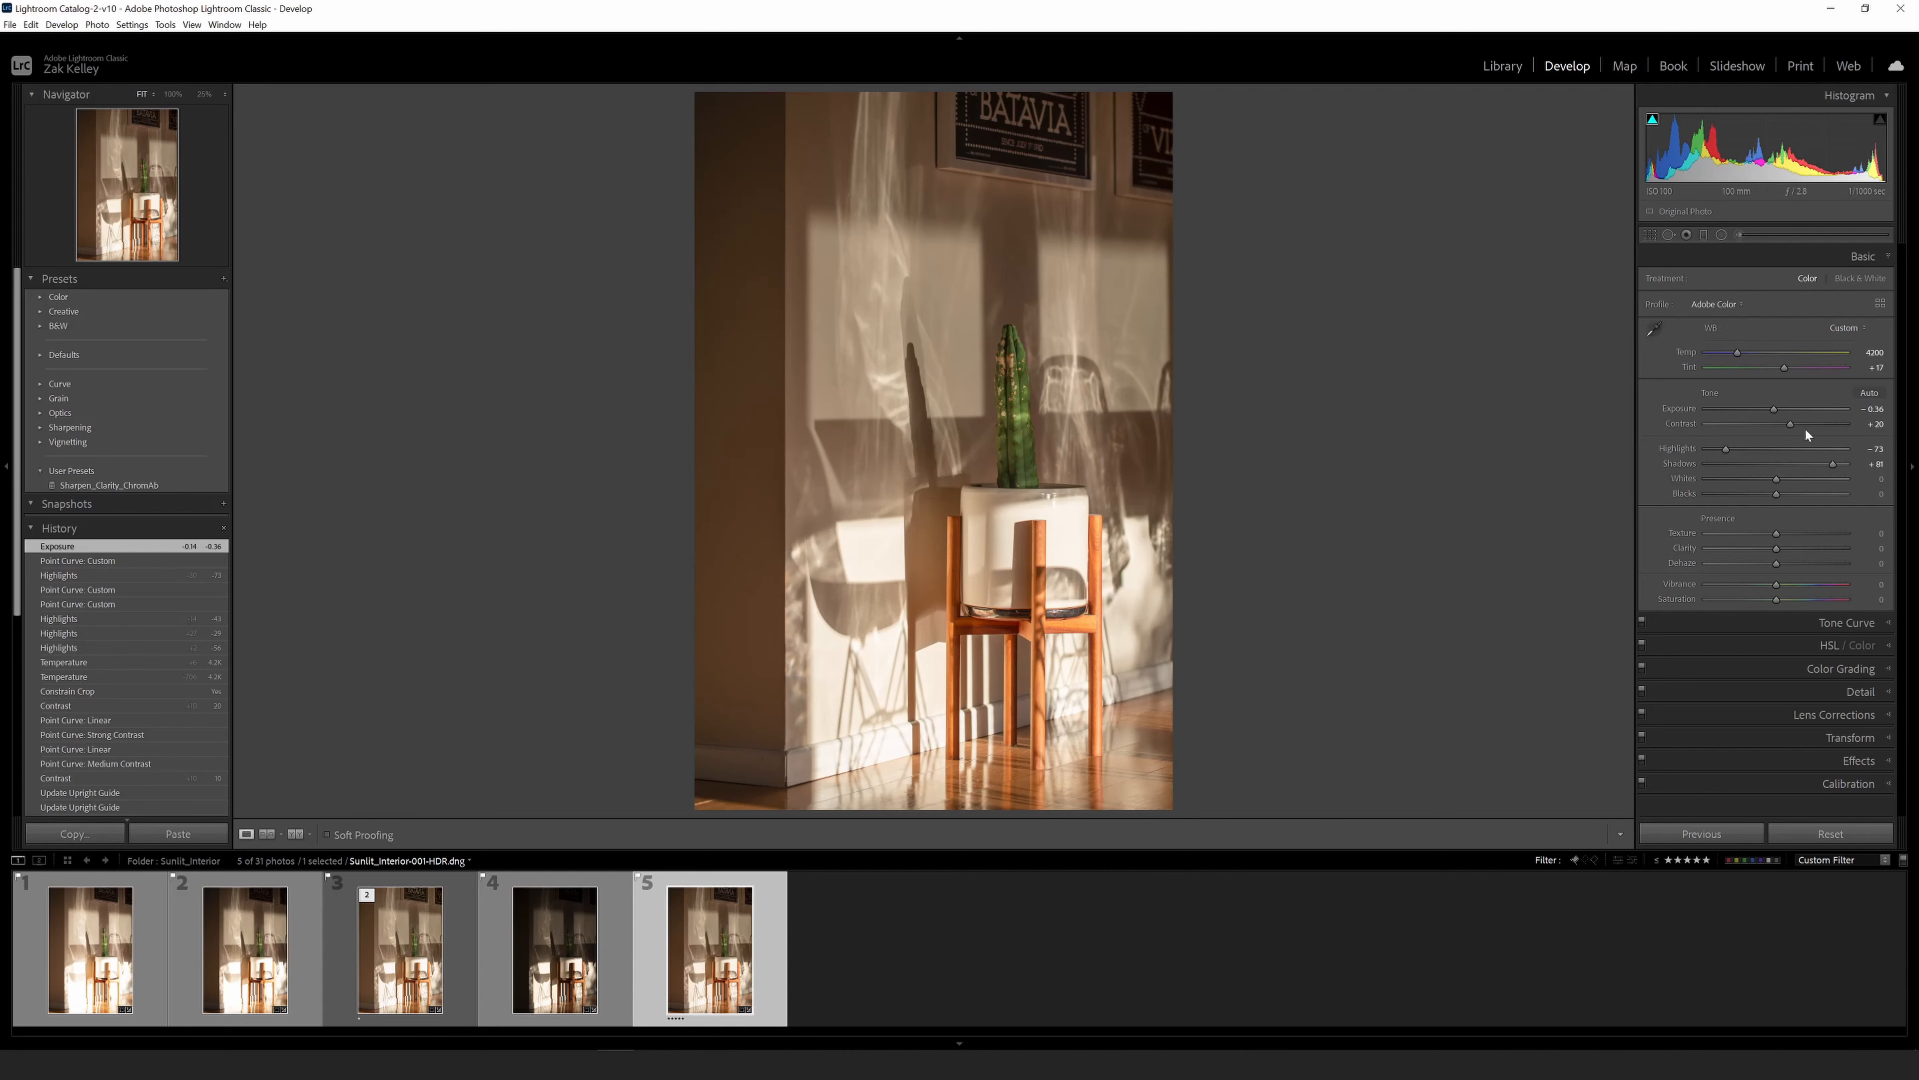
double_click(1683, 448)
double_click(1678, 462)
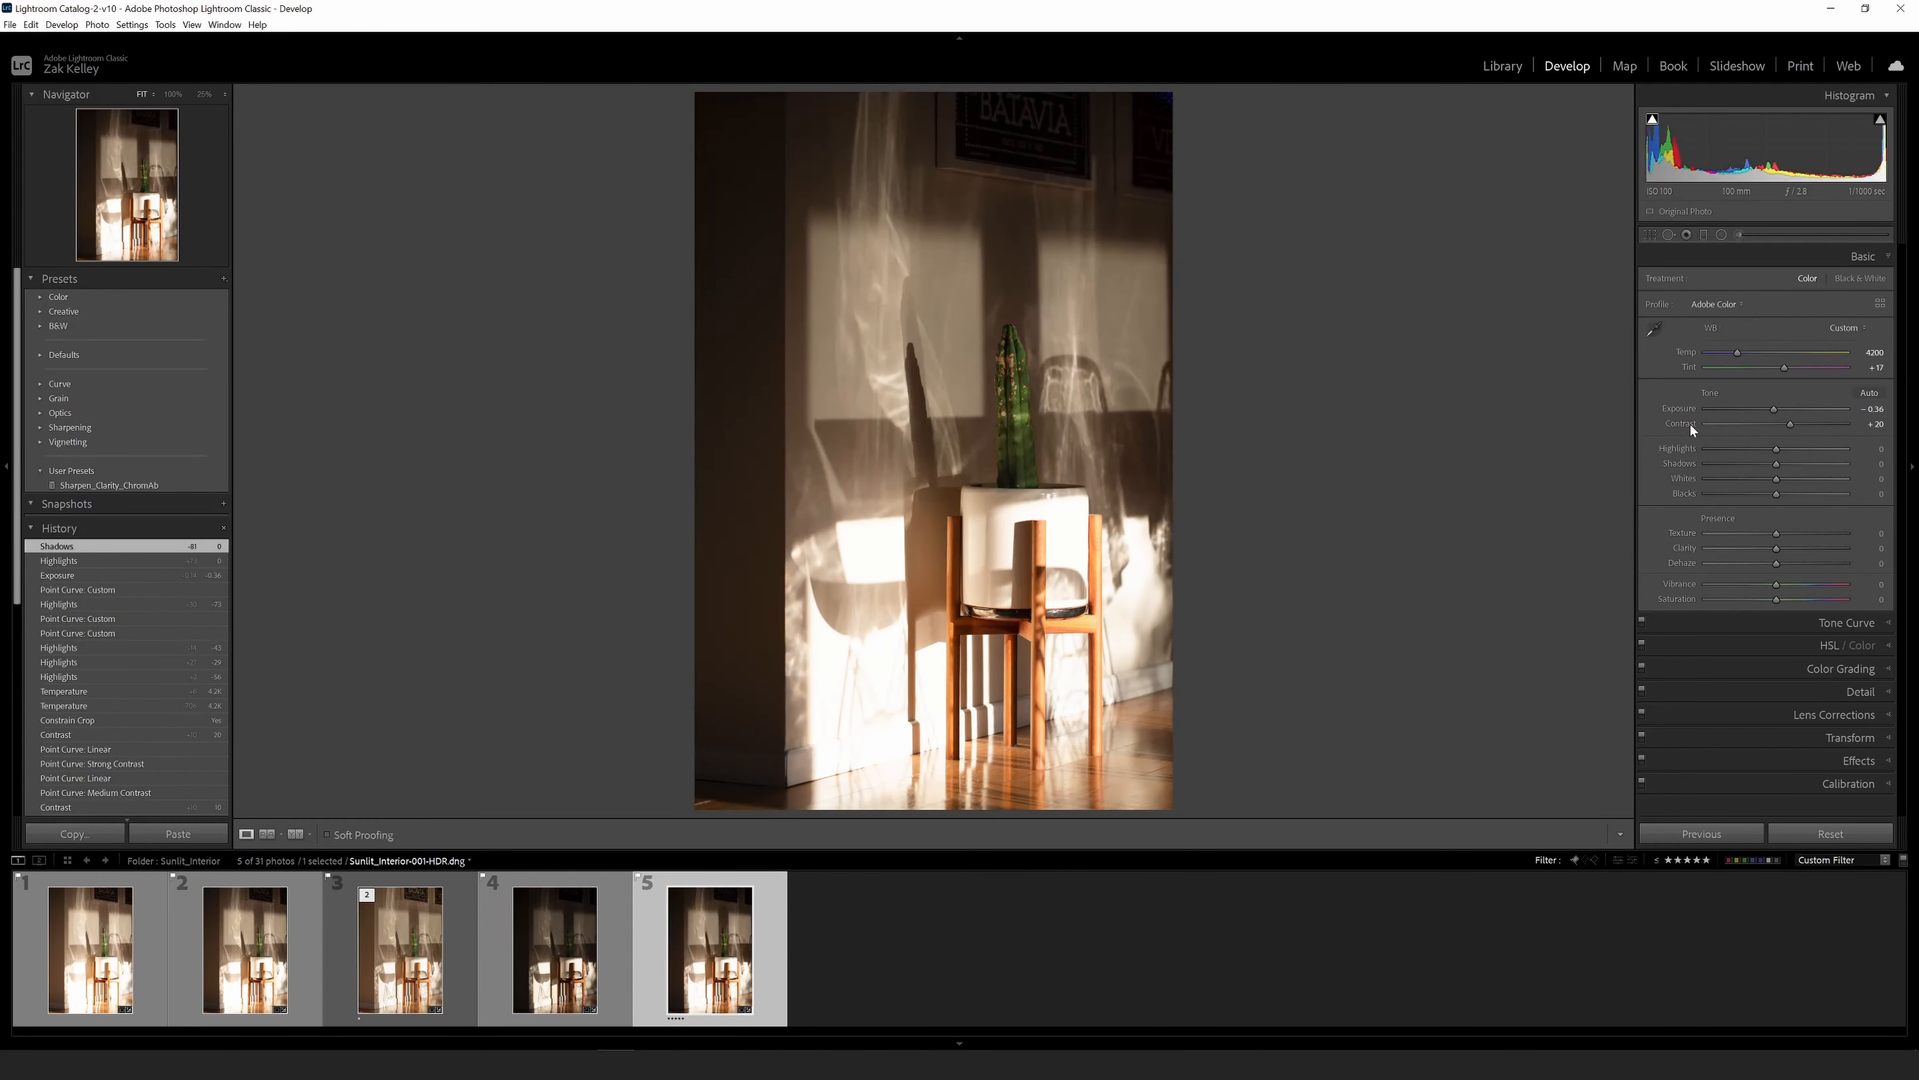
double_click(1686, 425)
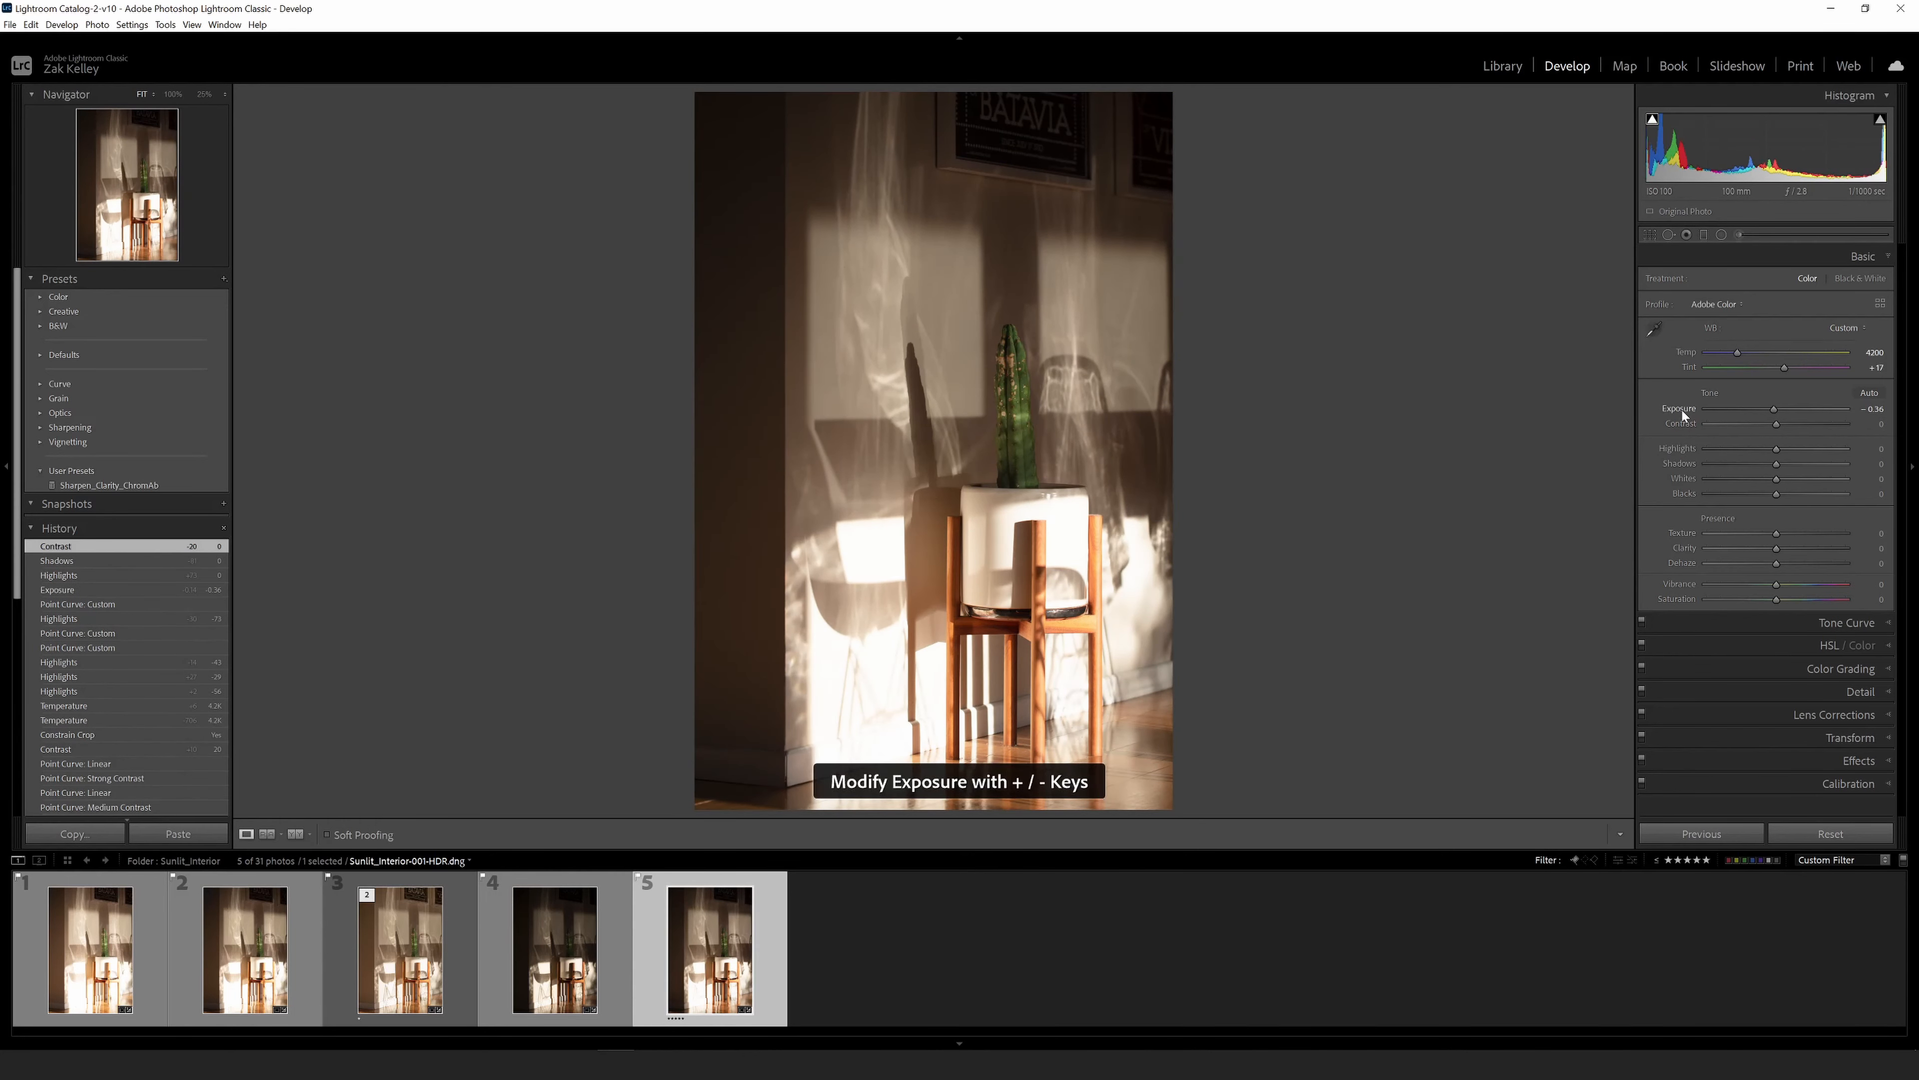
double_click(1683, 411)
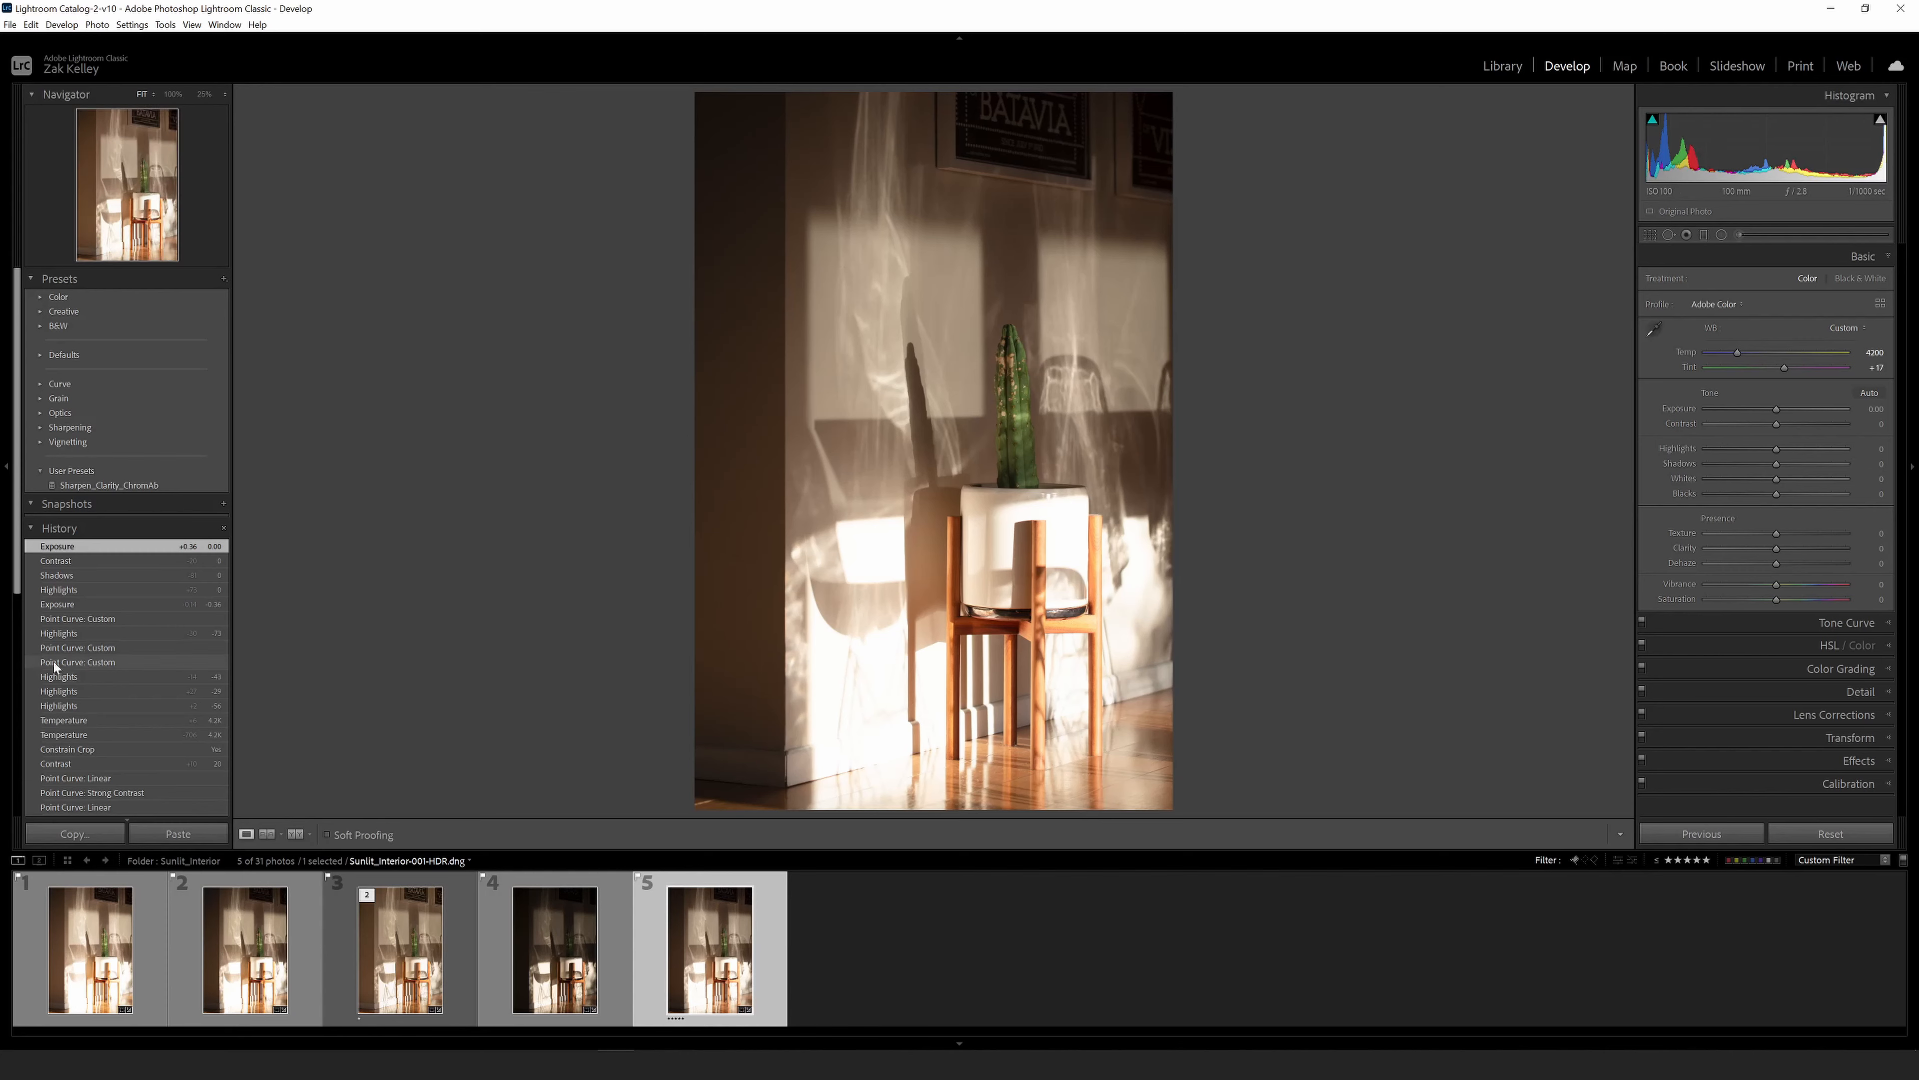
click(93, 618)
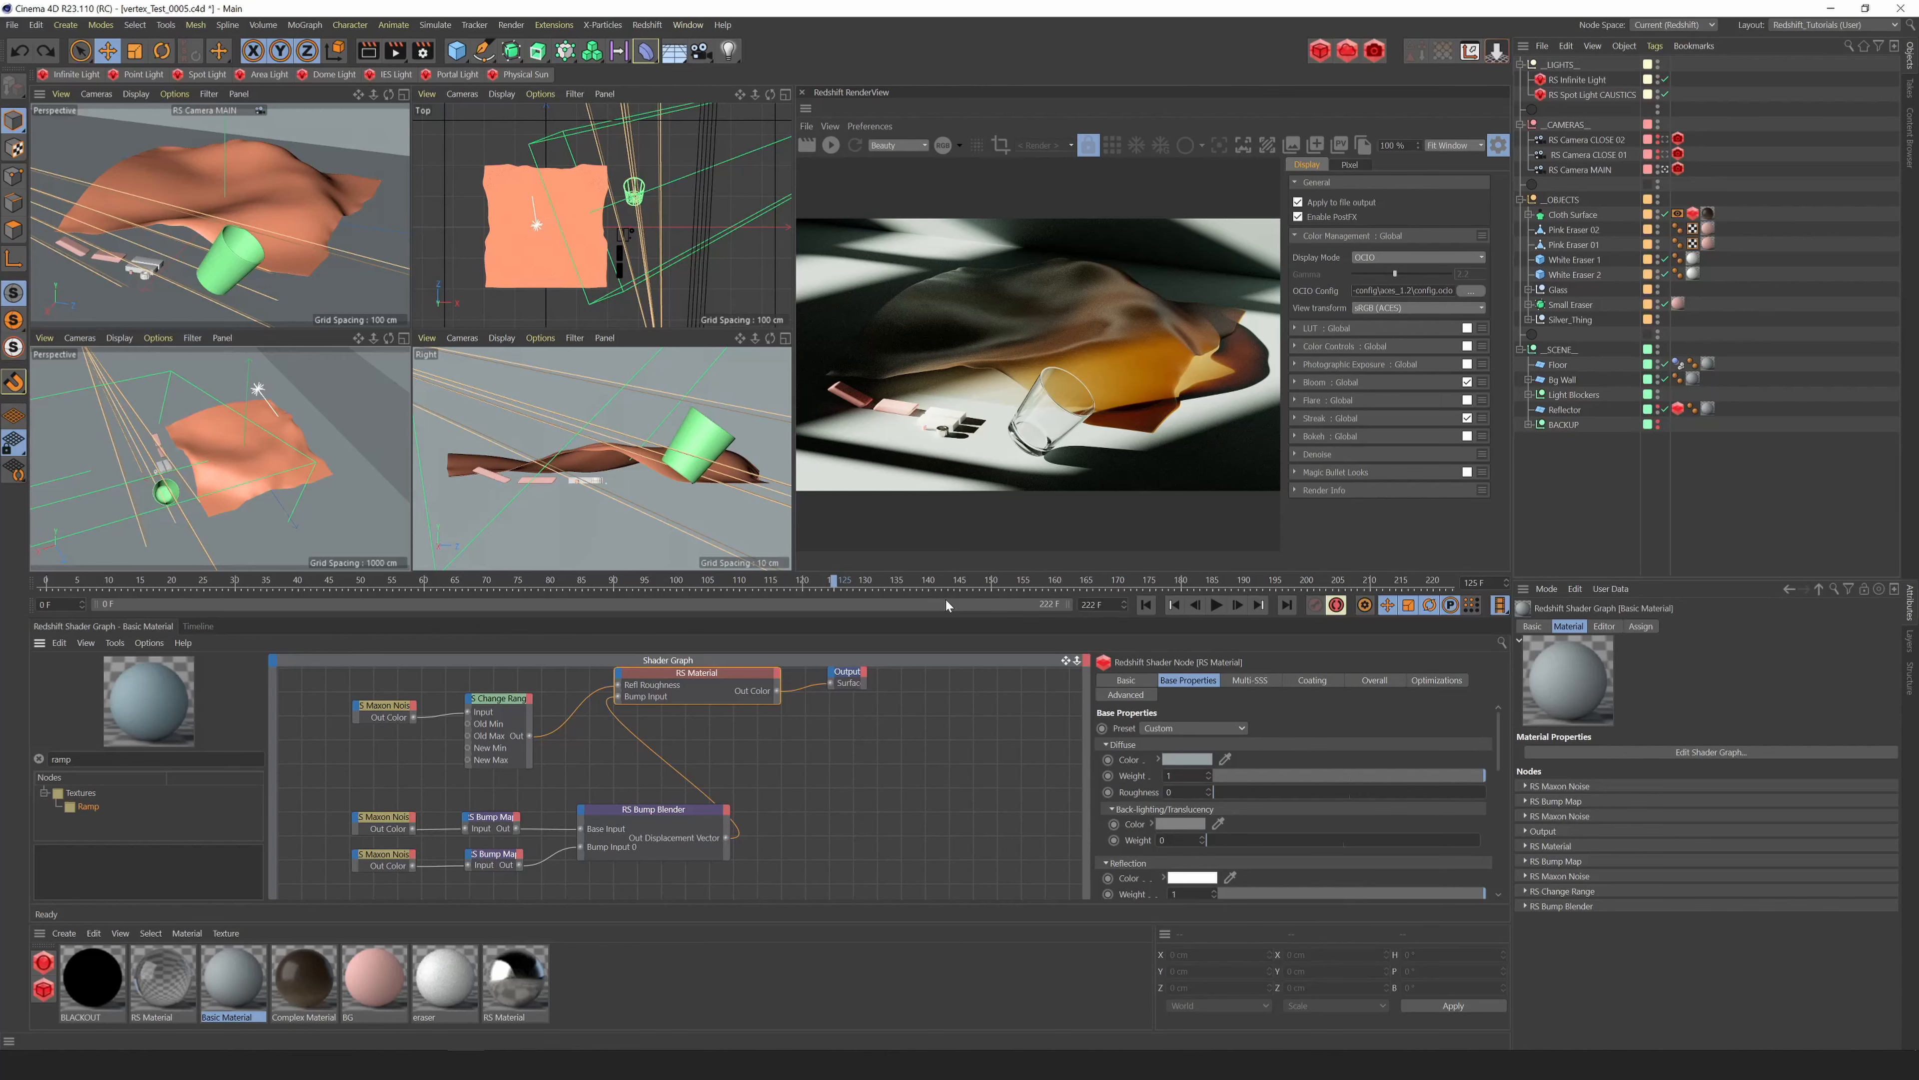
Switch to Cinema 4D, select the RS Infinite Light, and set the Redshift RenderView's display mode to sRGB.
click(1577, 80)
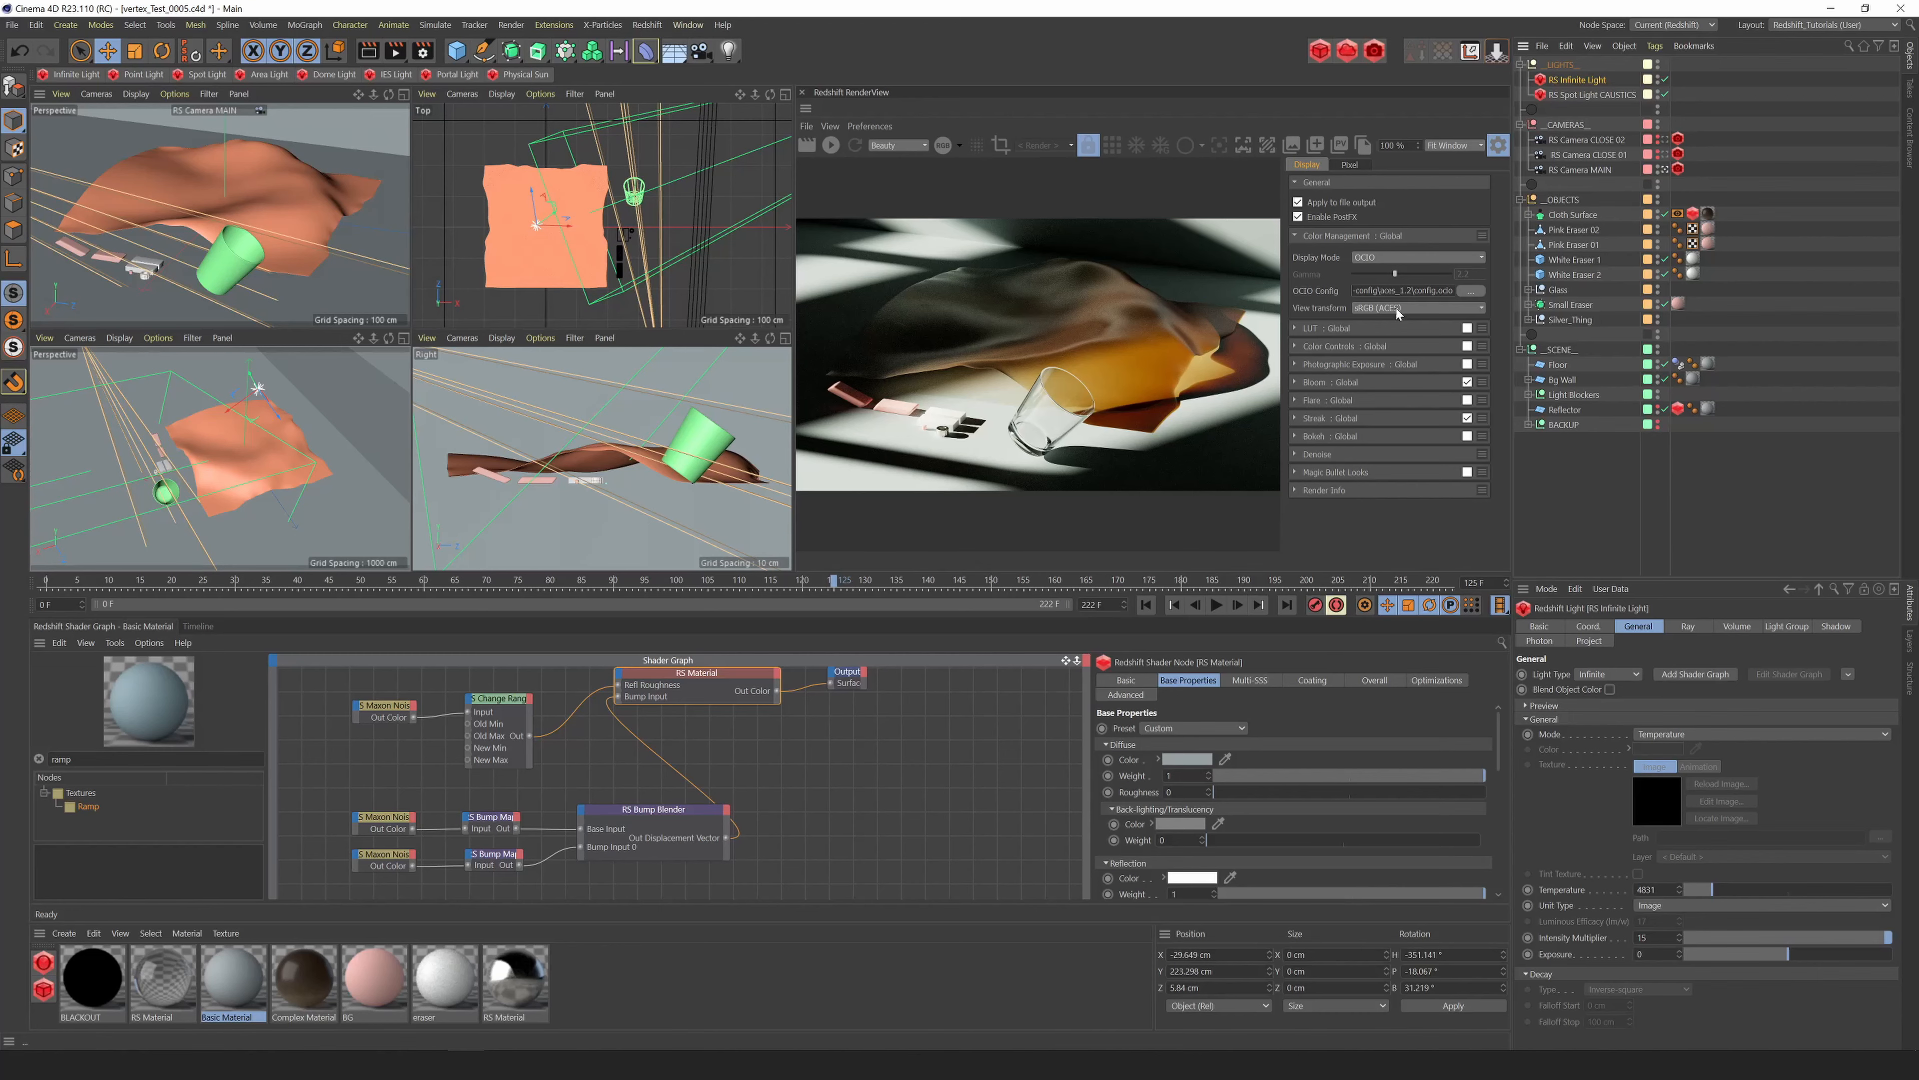
click(1378, 258)
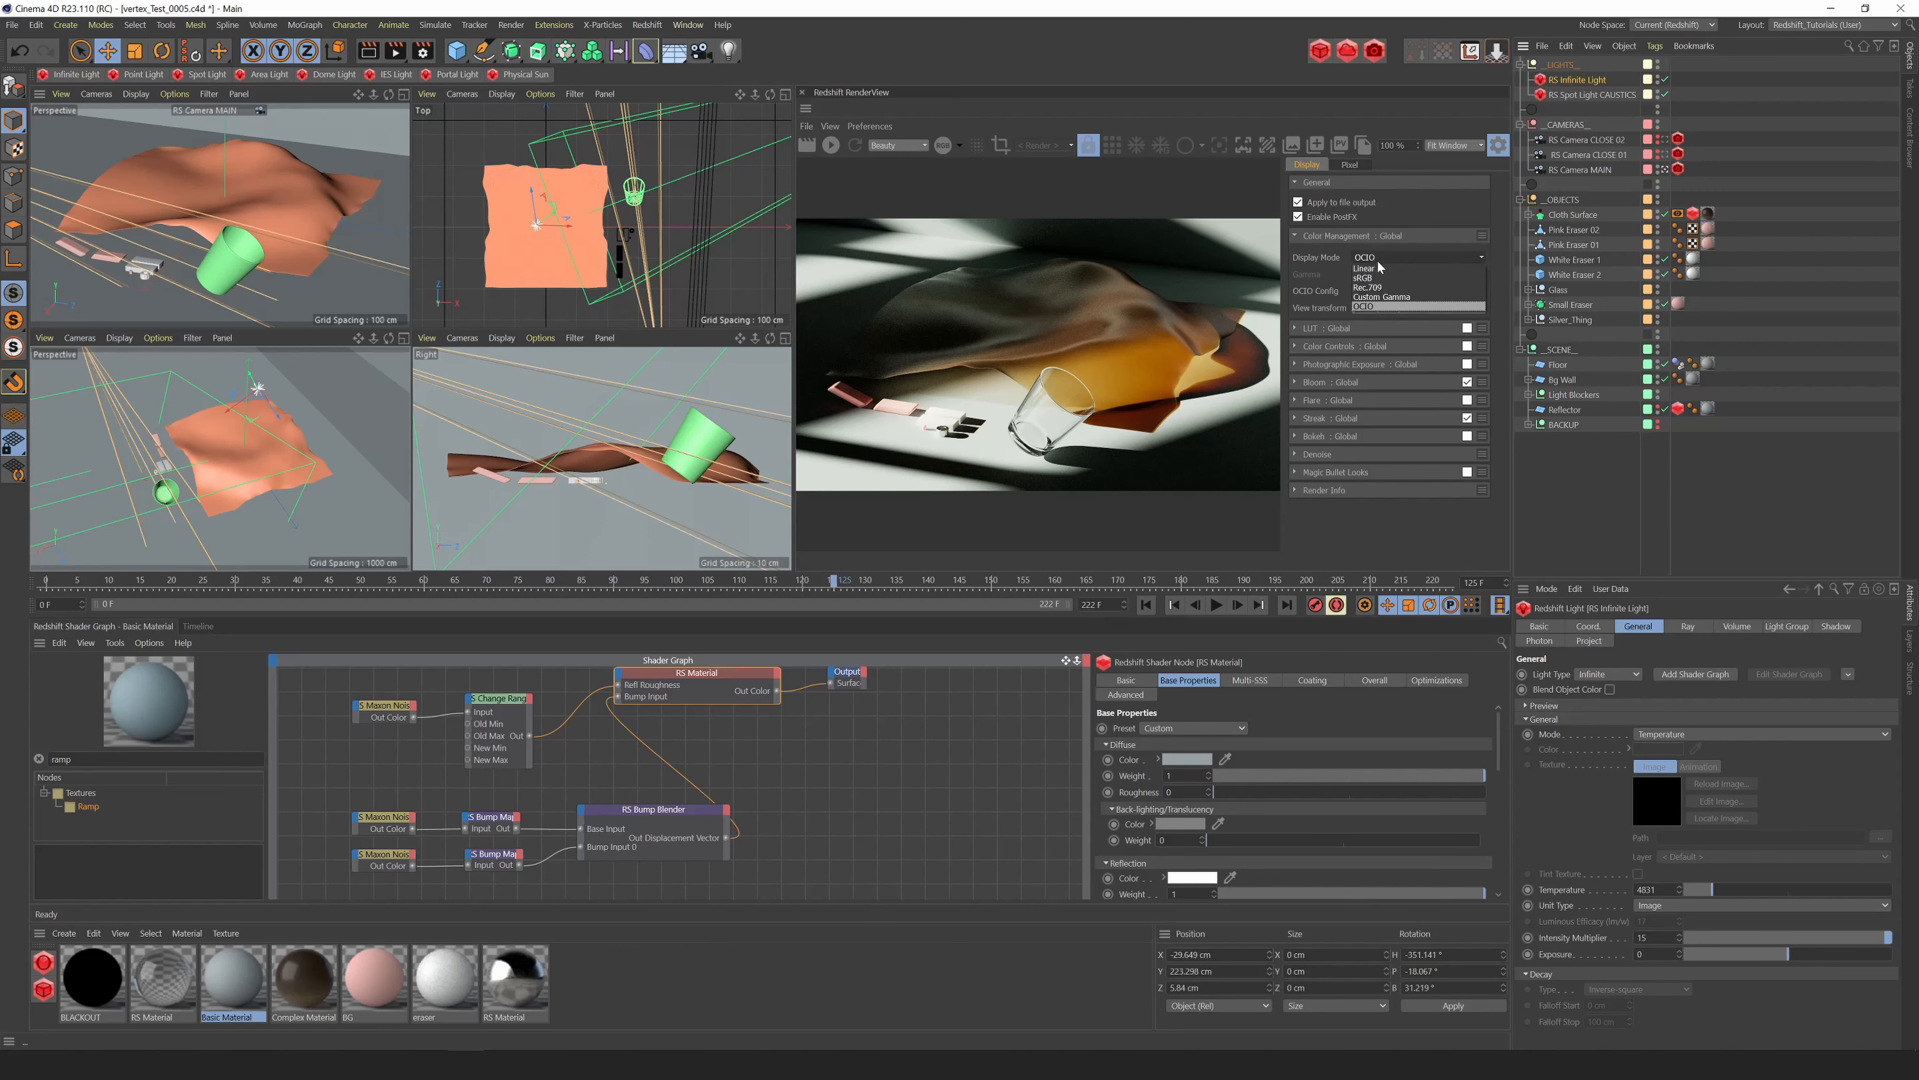
click(1369, 277)
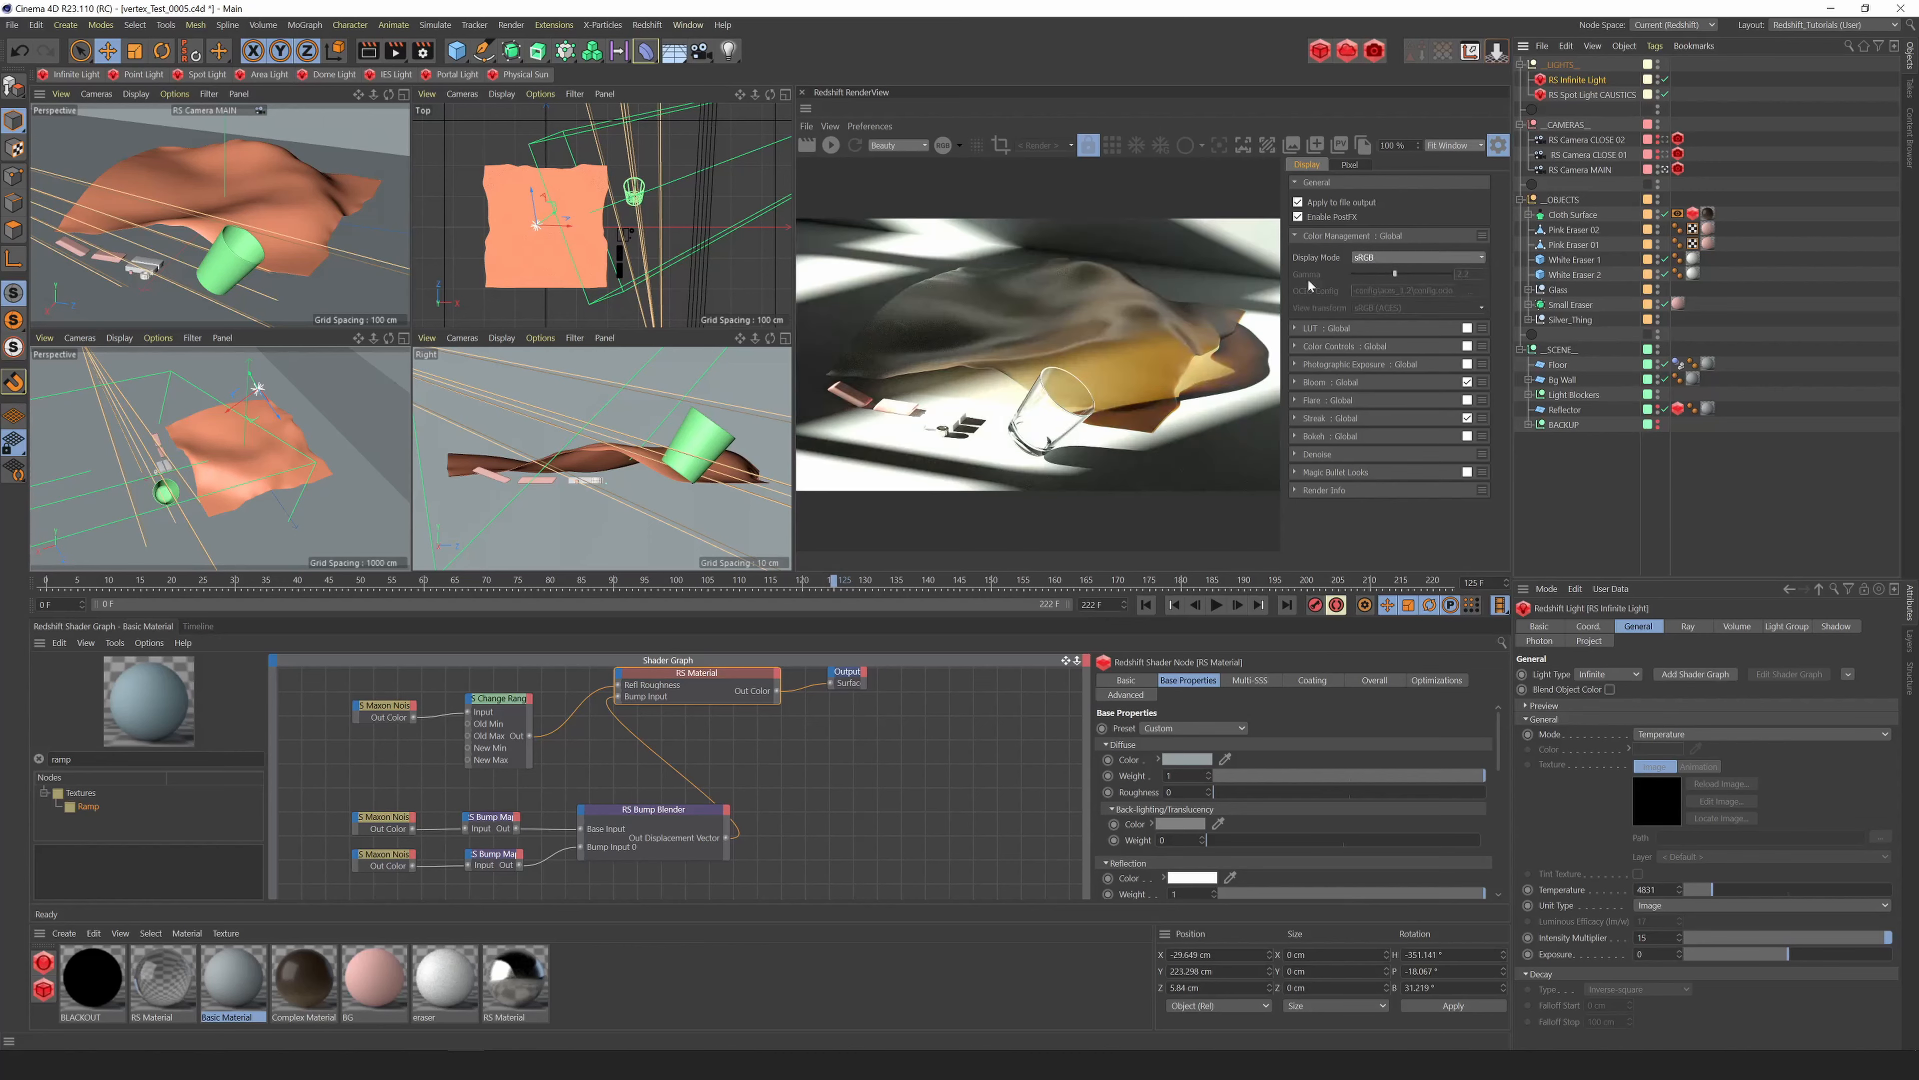
click(1498, 145)
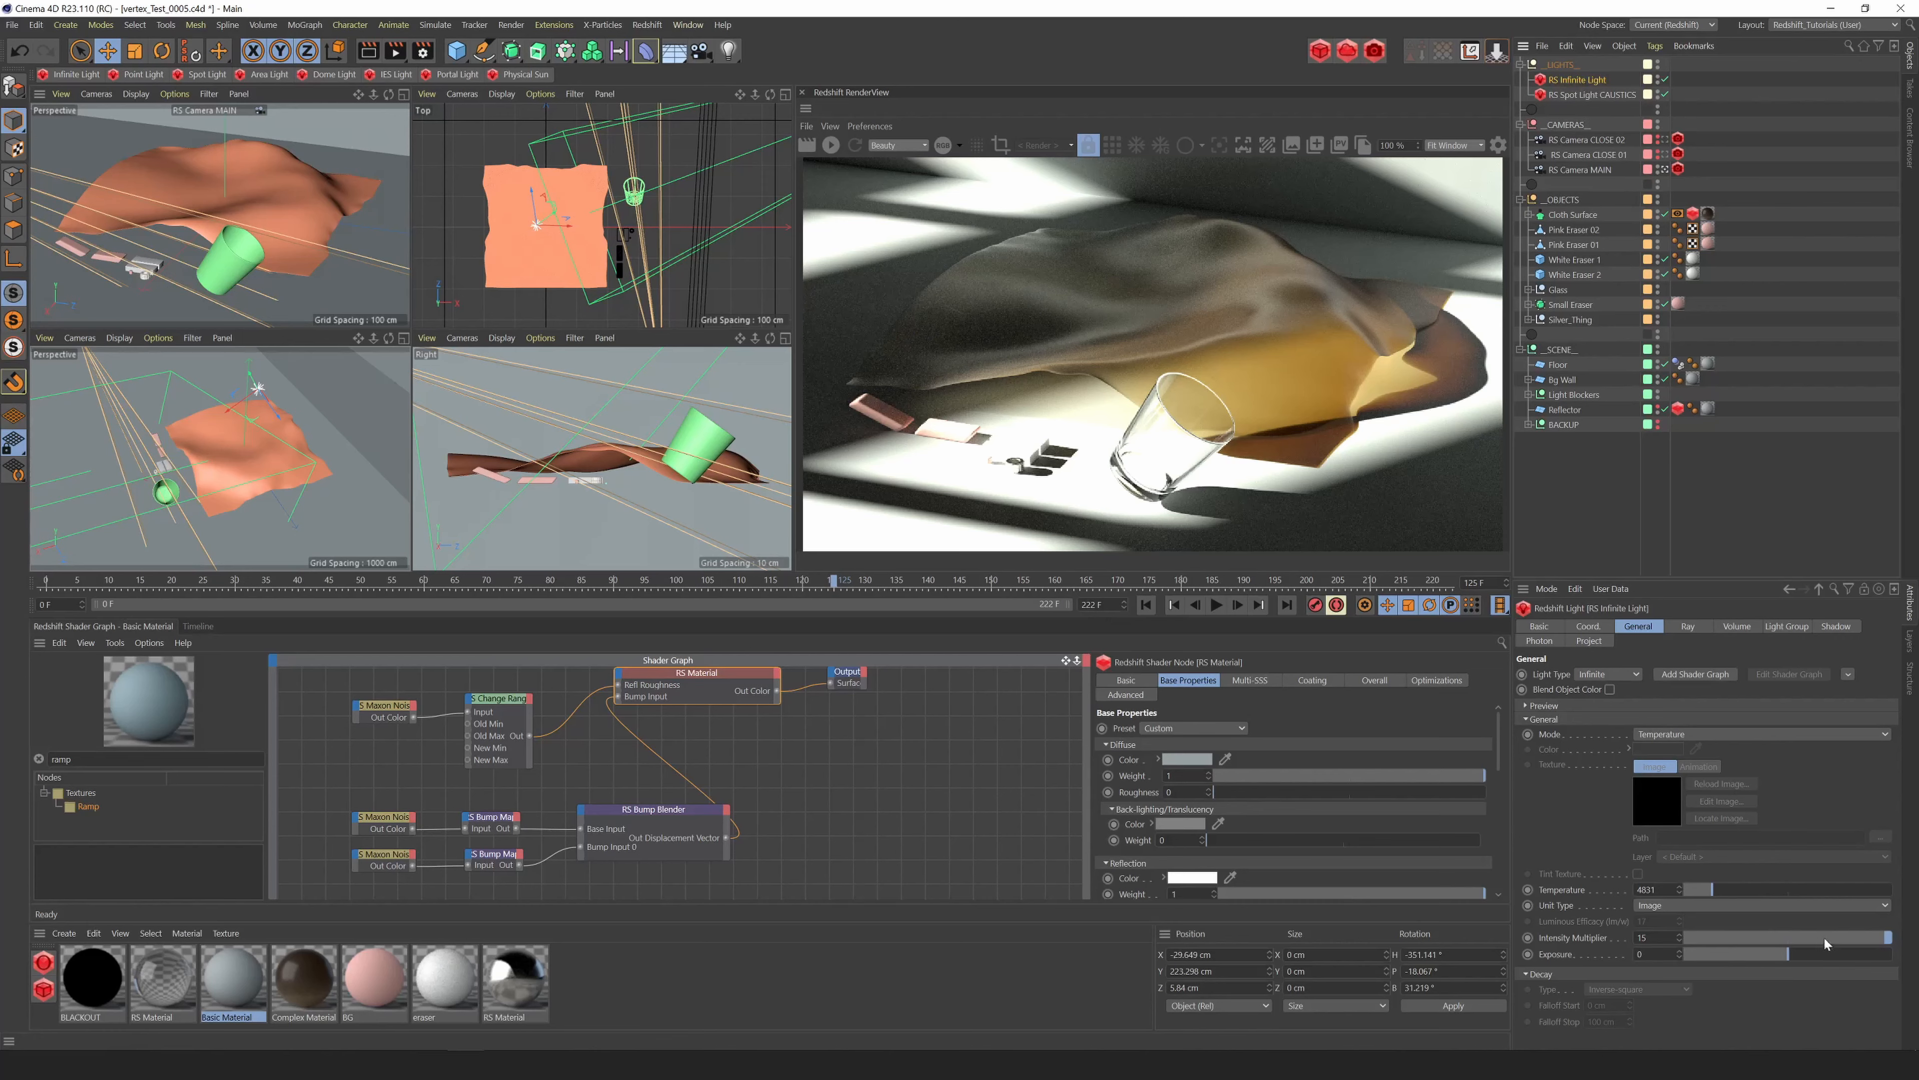
Start the interactive render and reduce the infinite light's Intensity Multiplier, trying 0.939 and 3 before setting it to 5.
drag(1823, 937, 1781, 938)
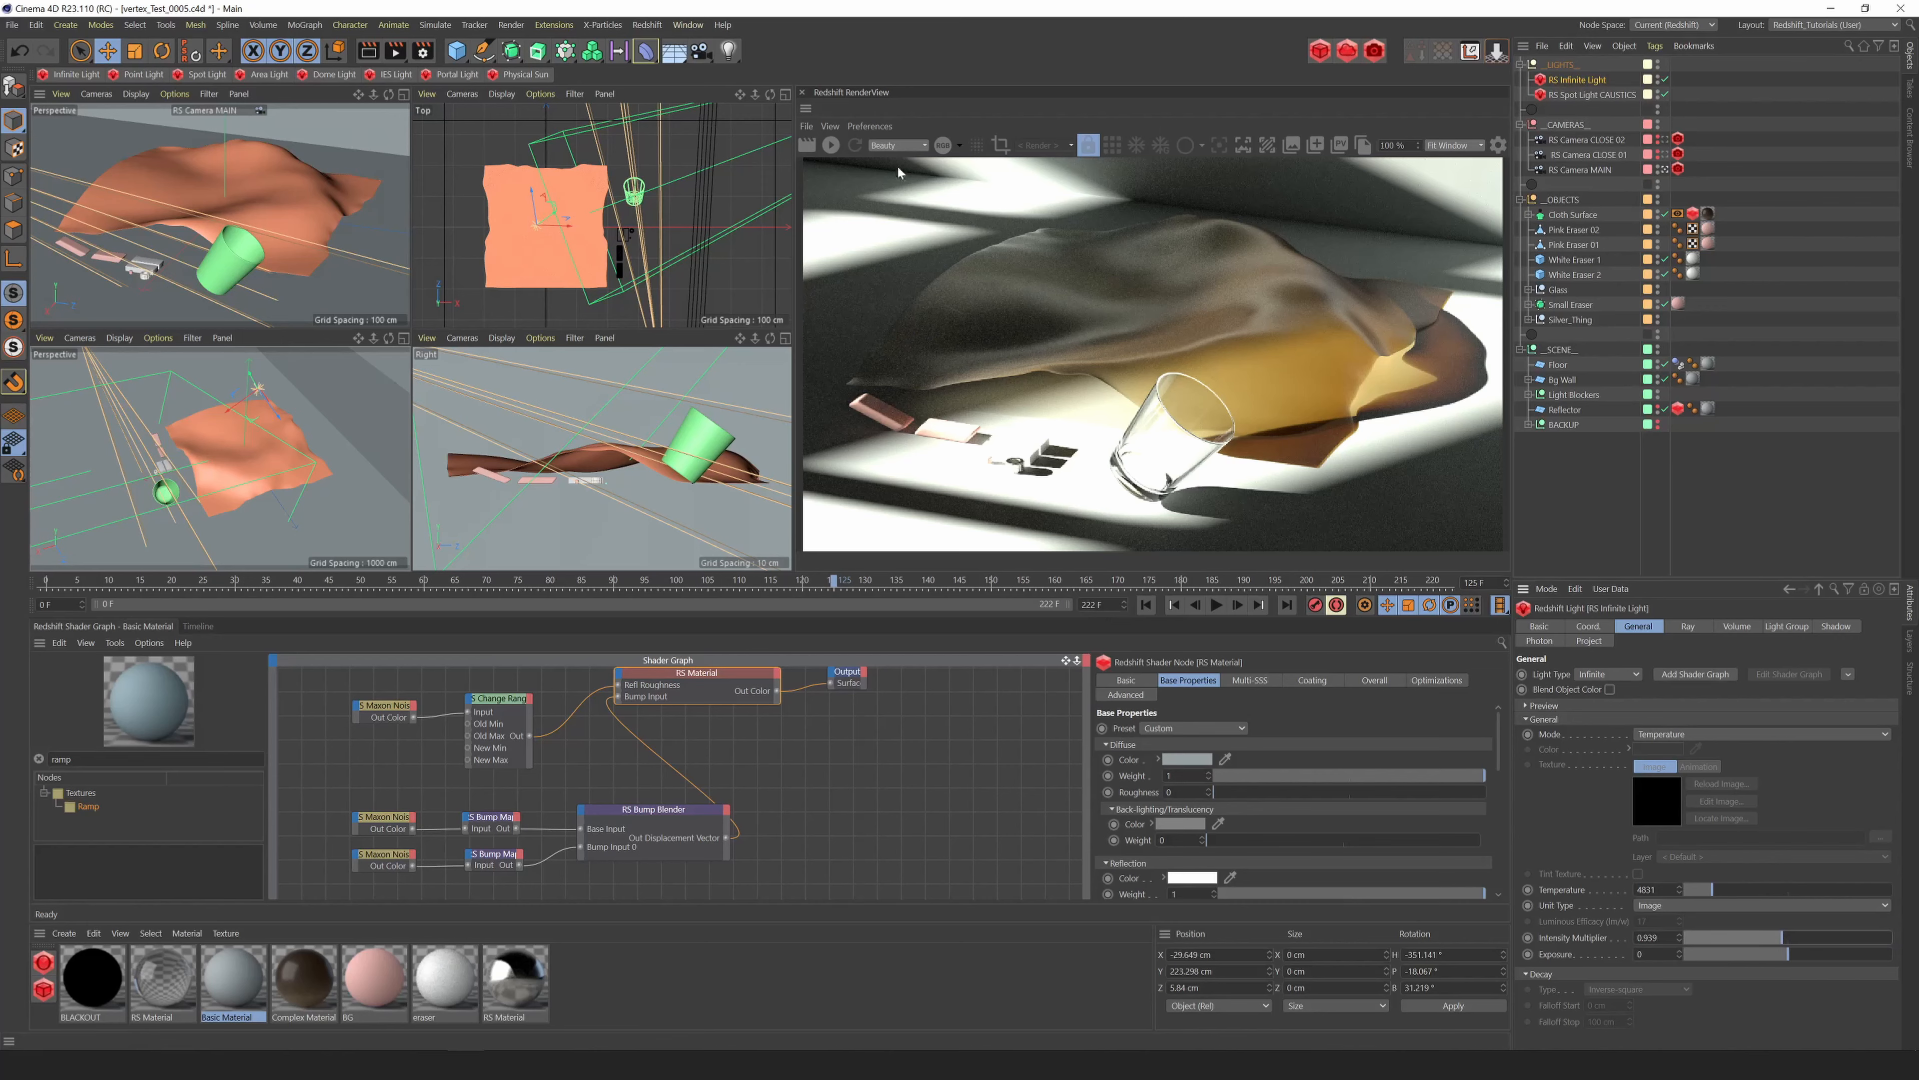
click(830, 145)
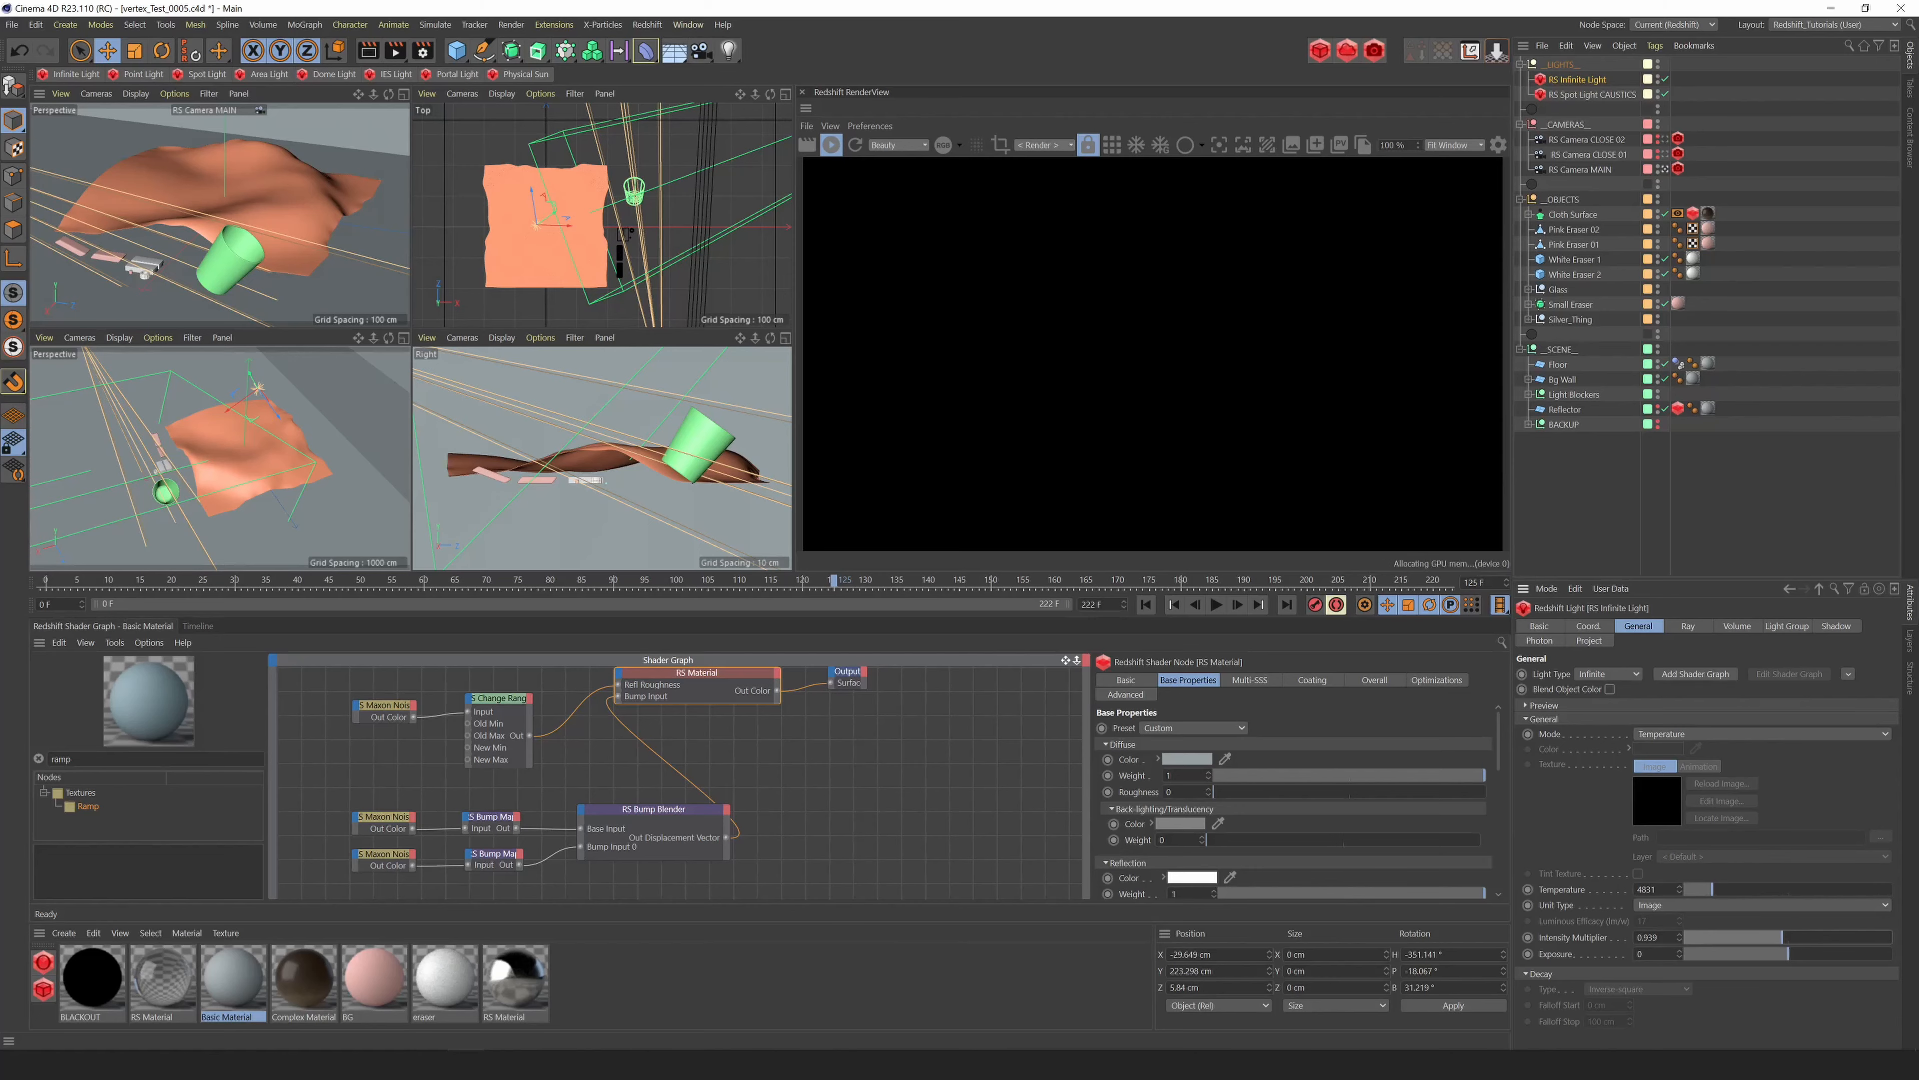
double_click(1652, 938)
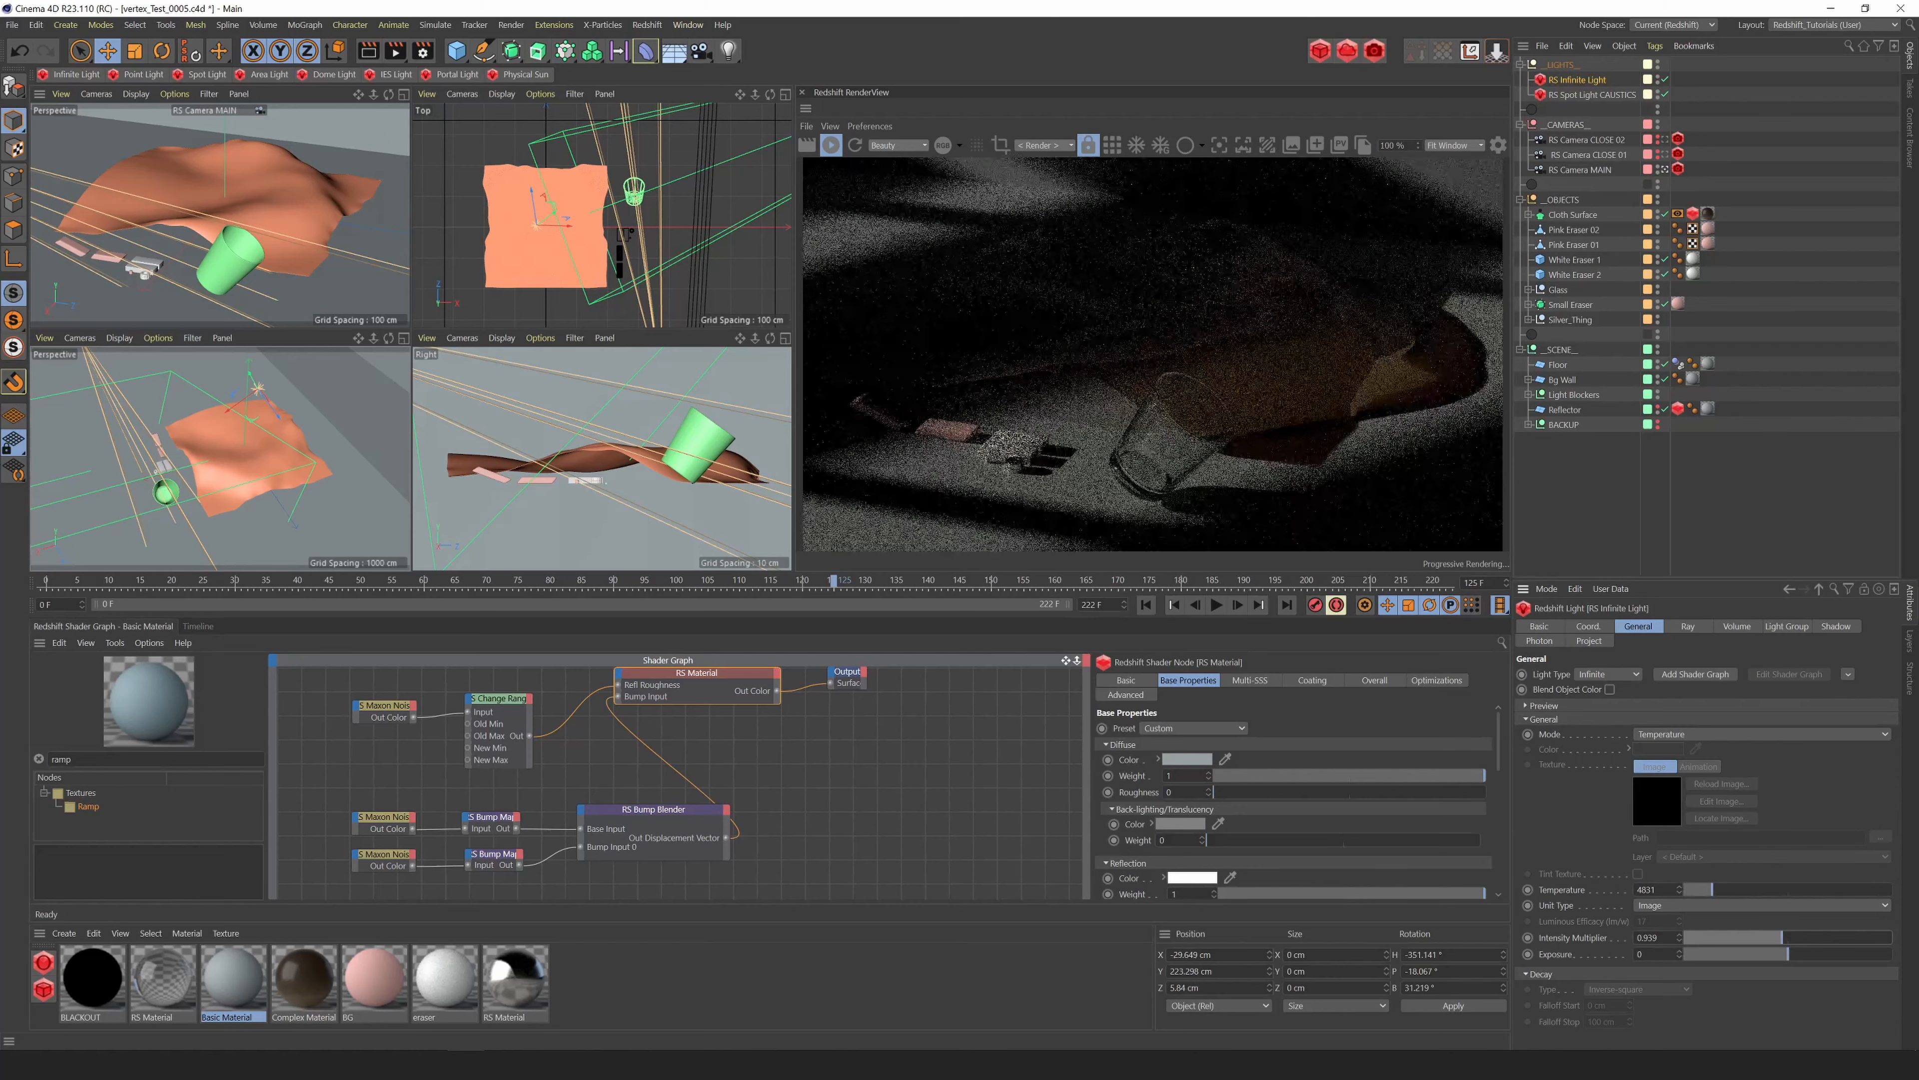
text(3)
key(Return)
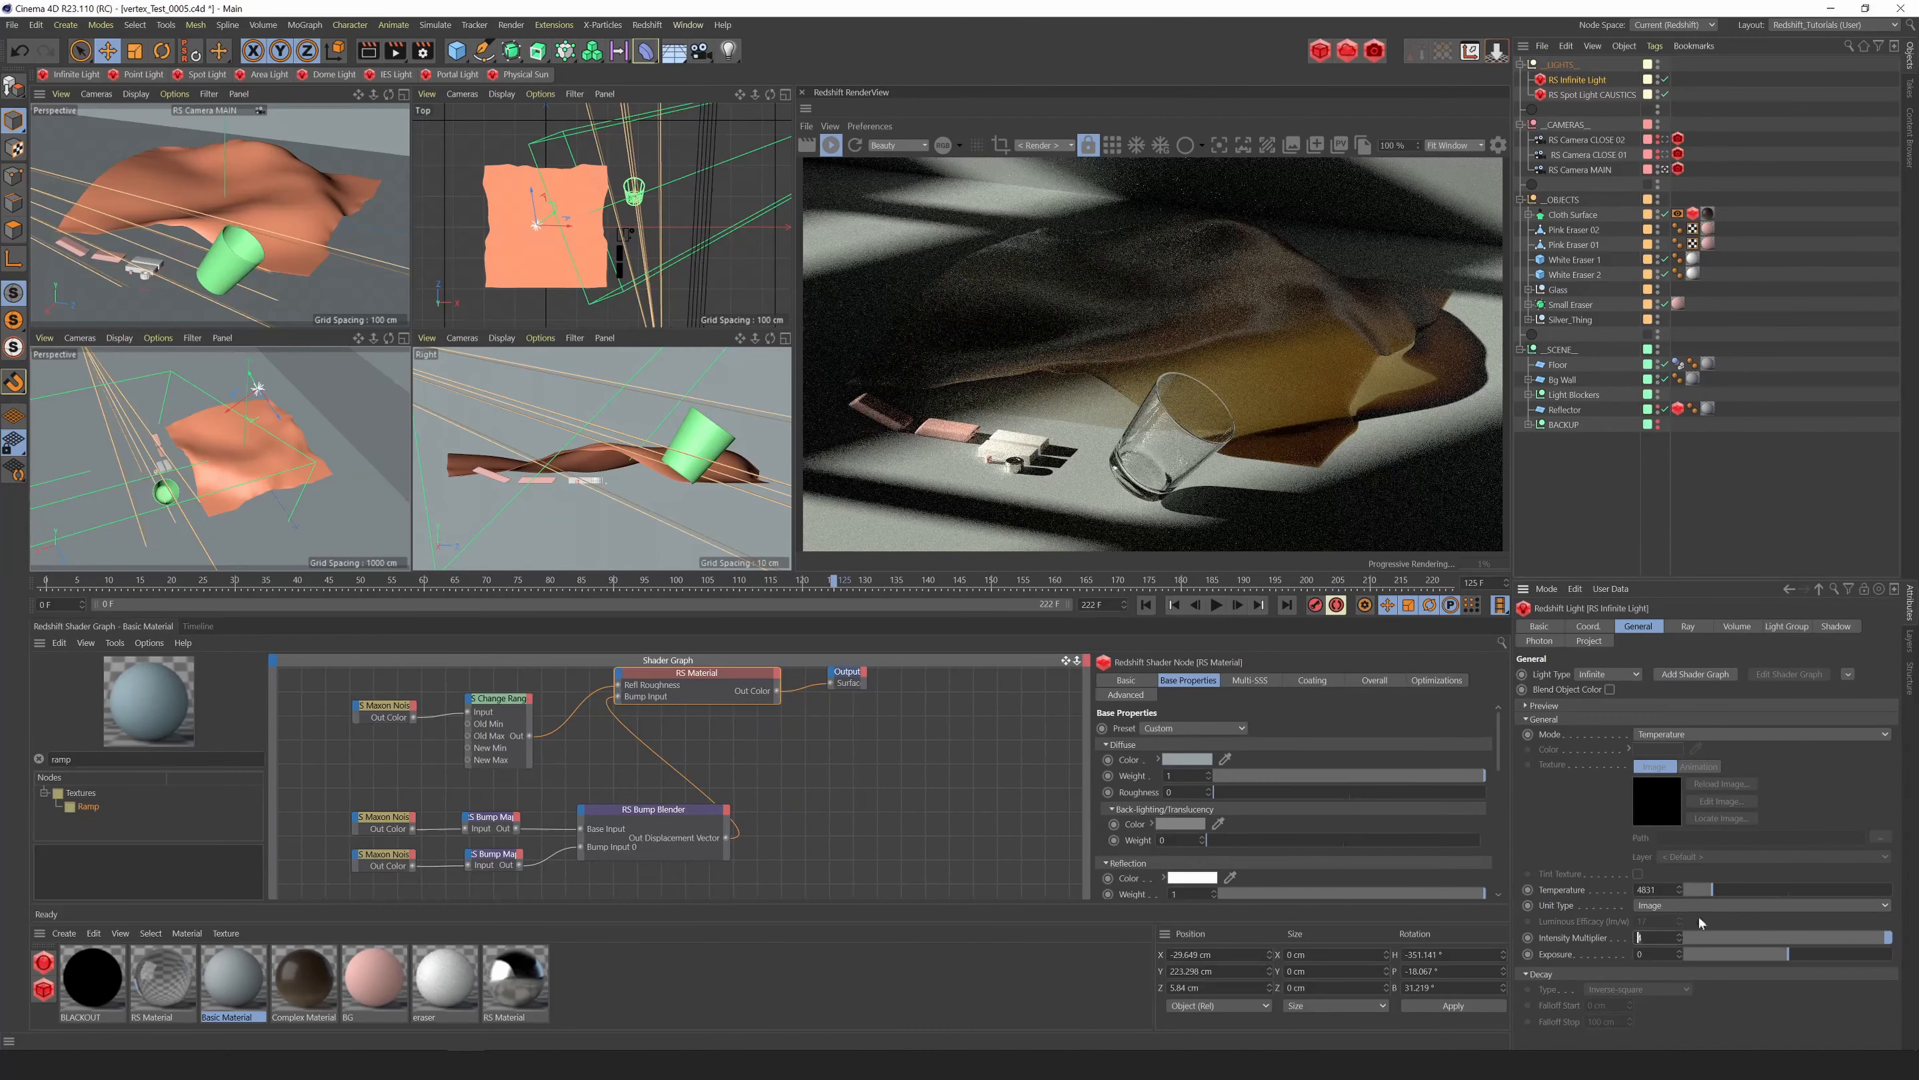
text(5)
key(Return)
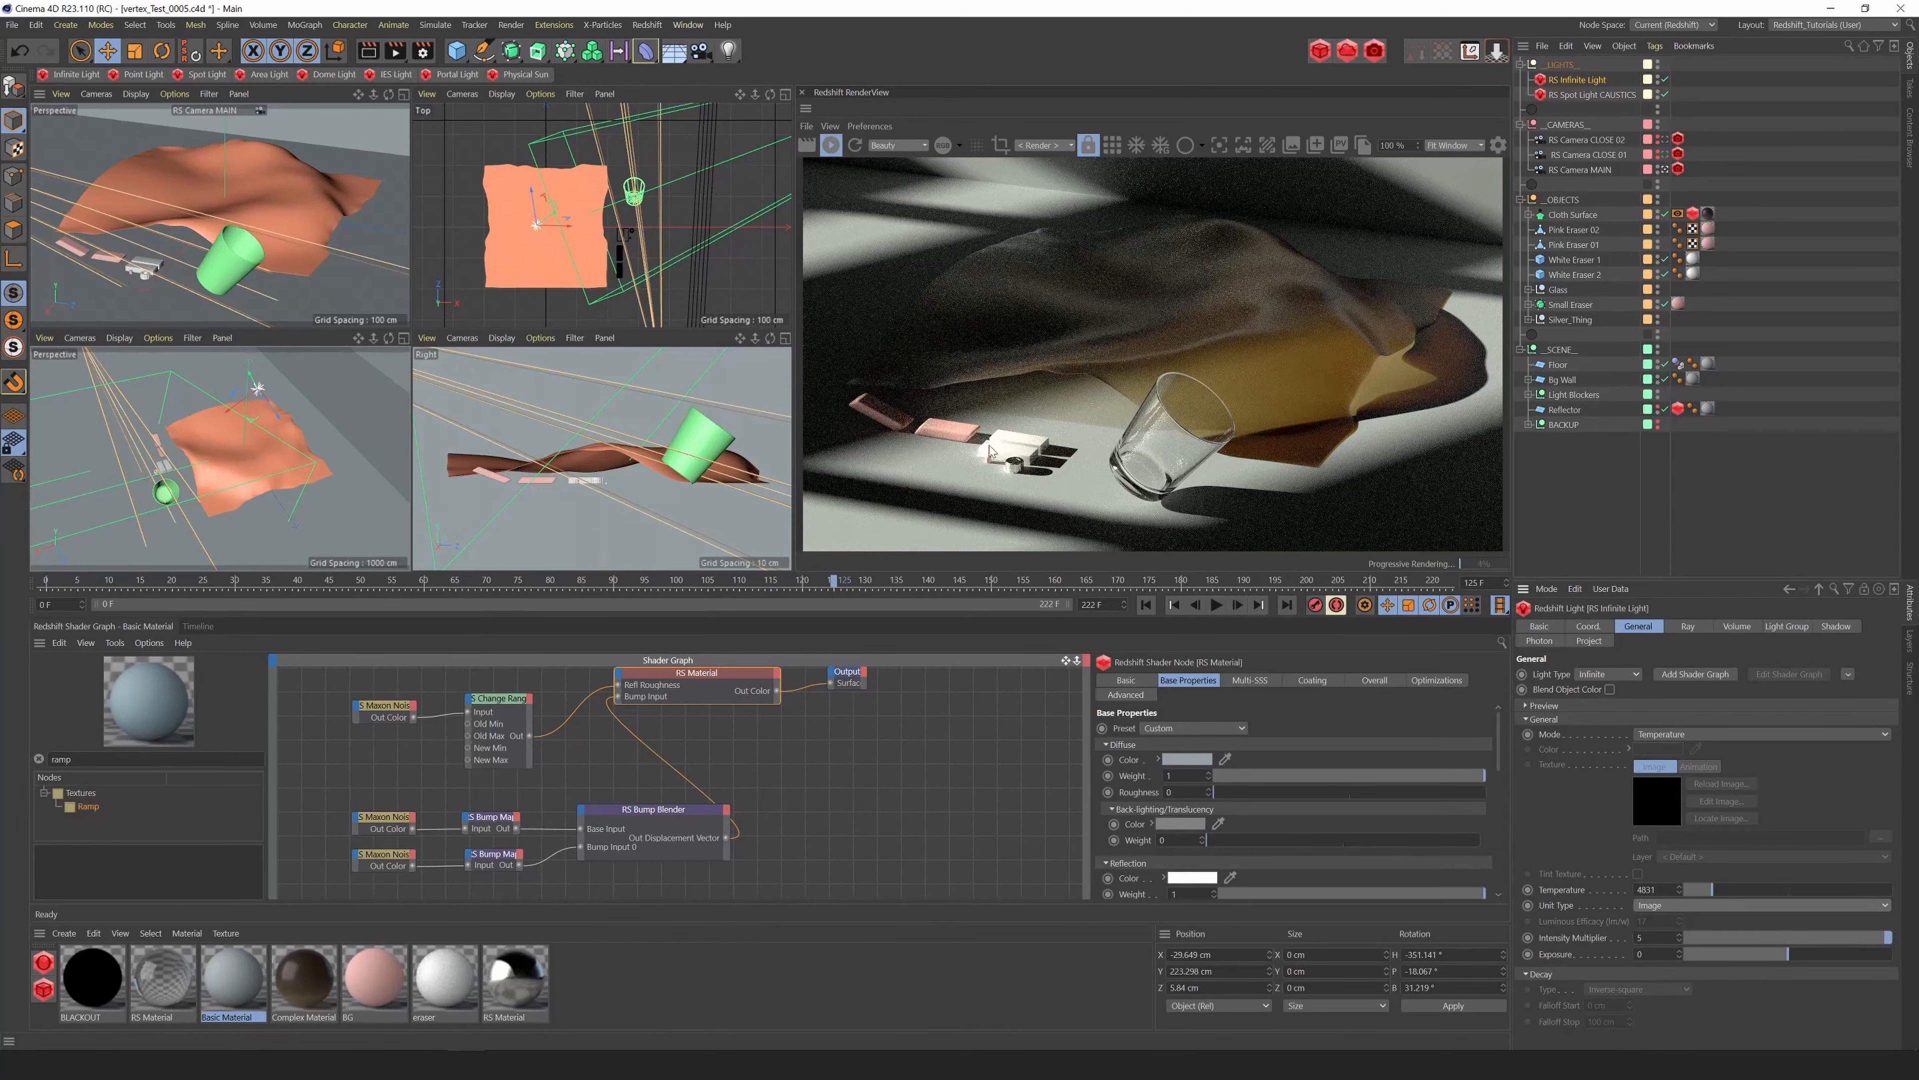
Inspect the live pixel values of the render in the RenderView's pixel information.
click(1498, 144)
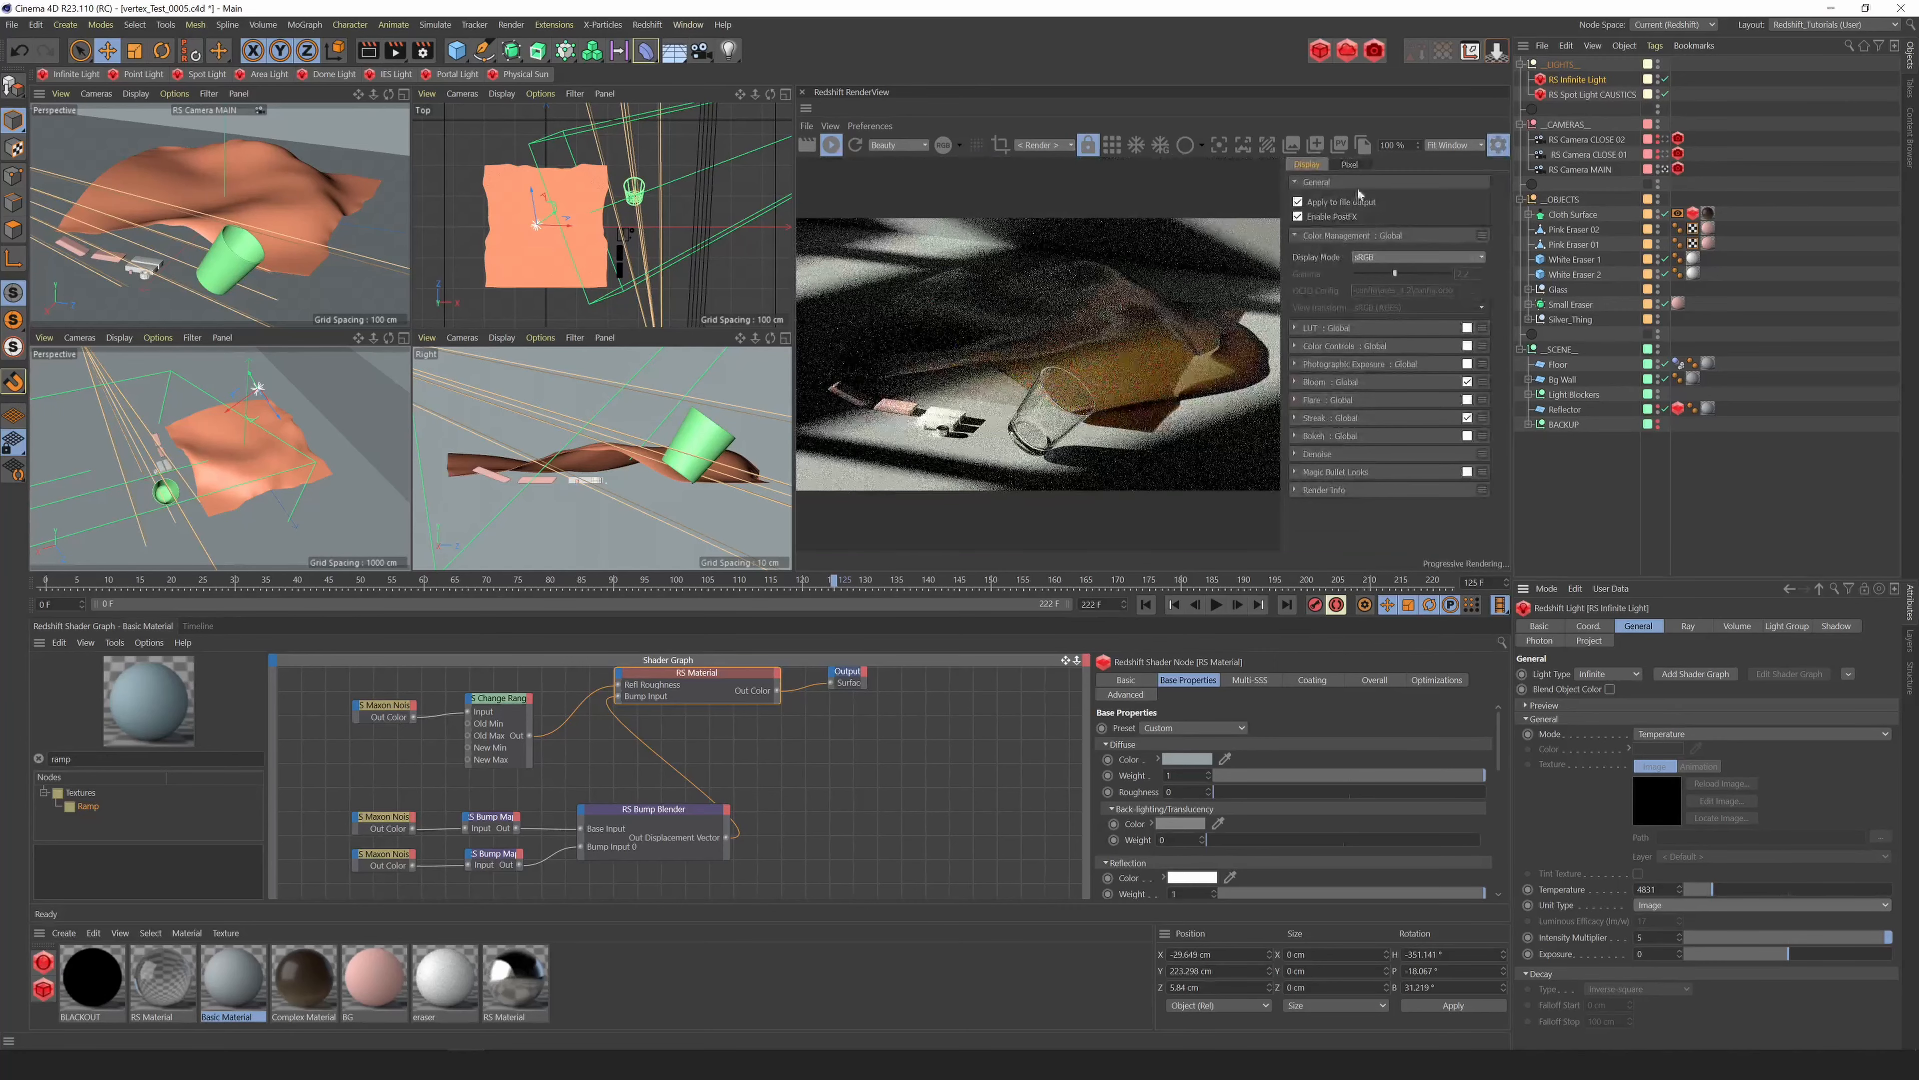
click(1349, 164)
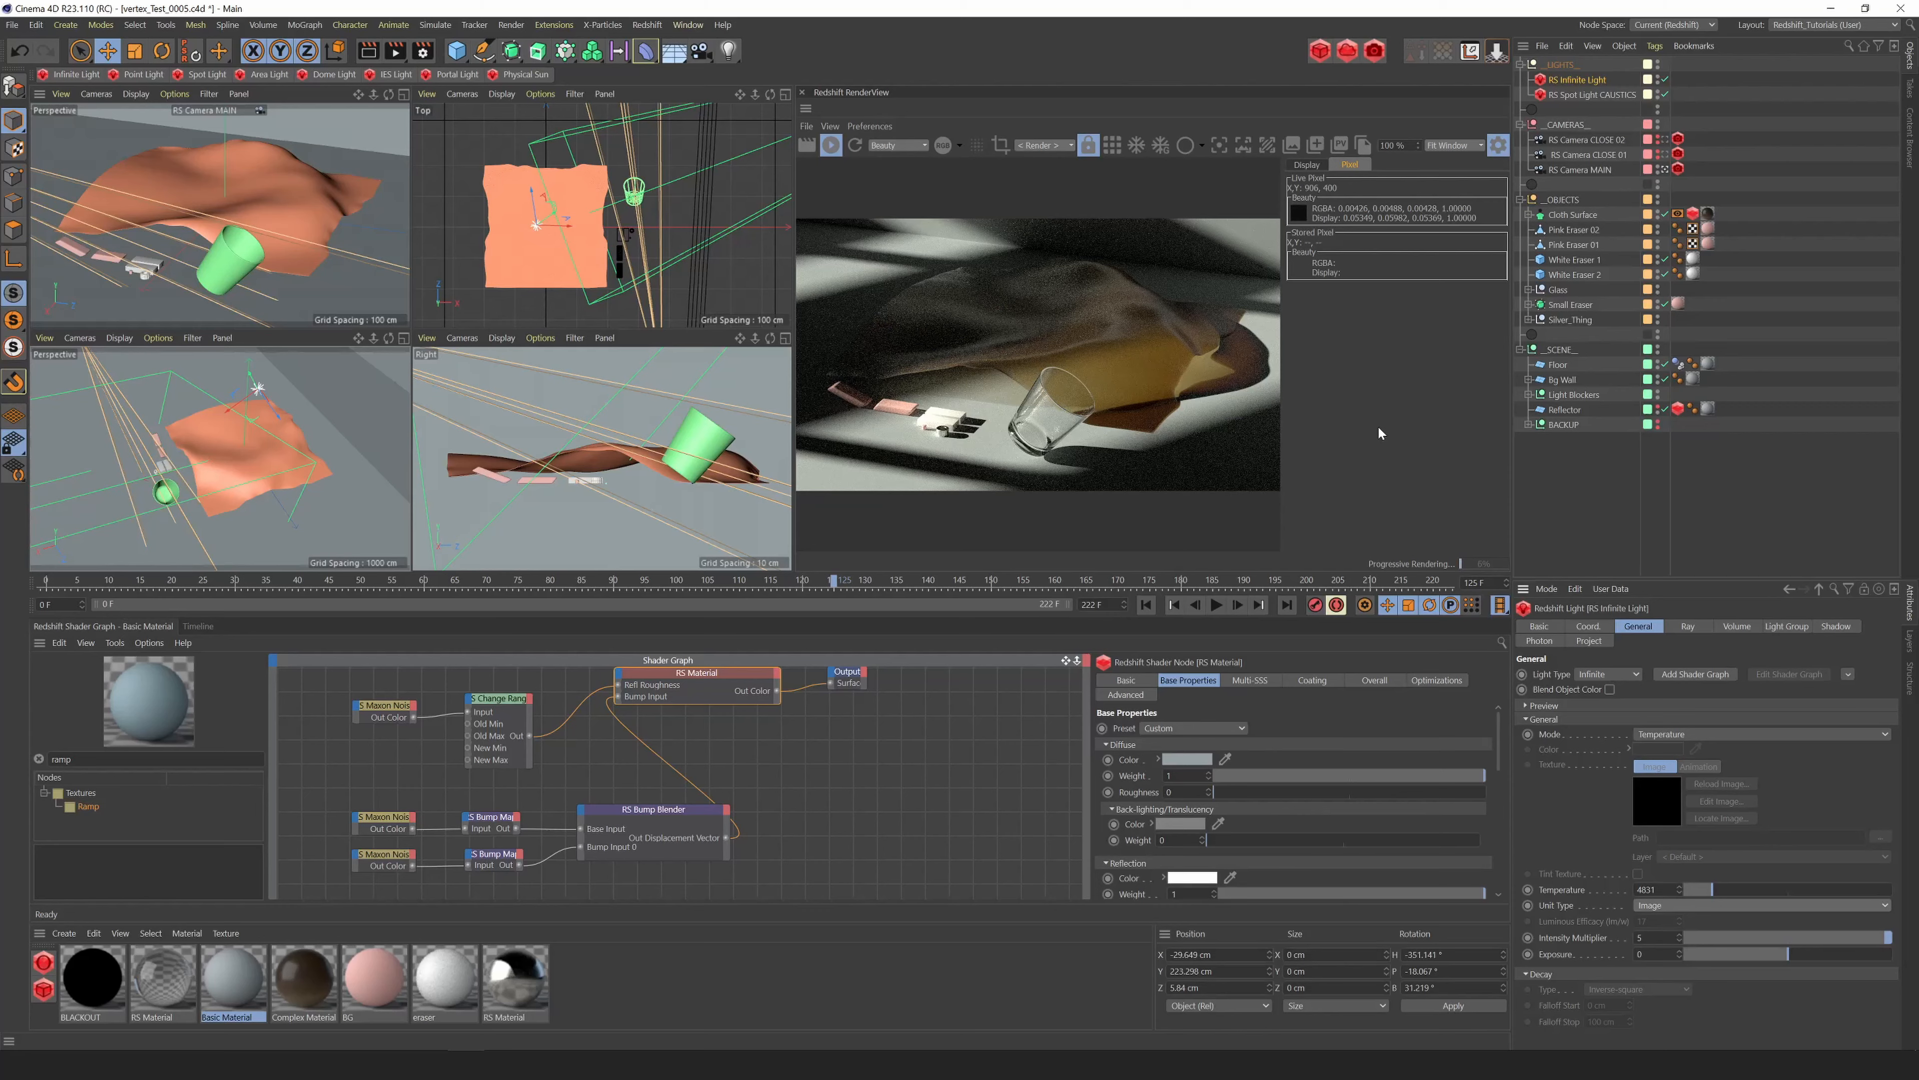
click(1498, 144)
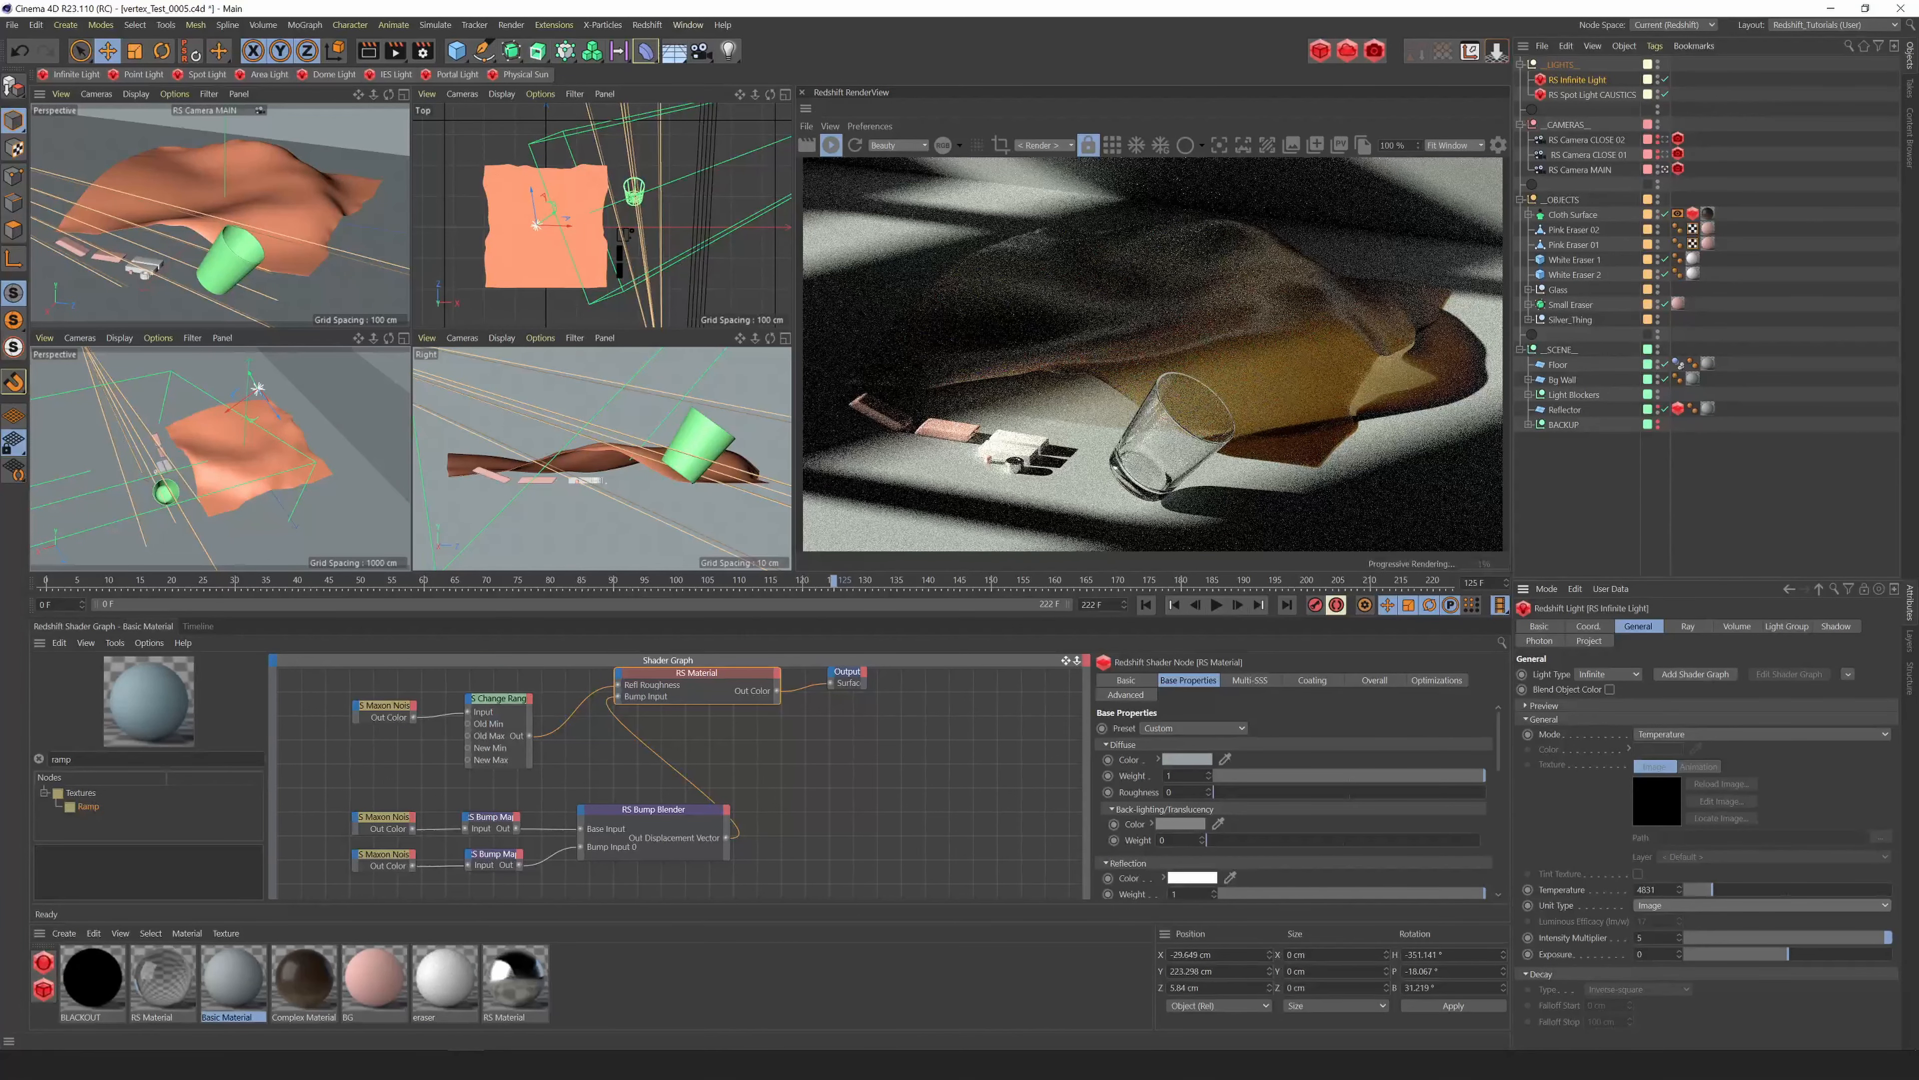
Set the RenderView's color management display mode to OCIO.
click(1503, 148)
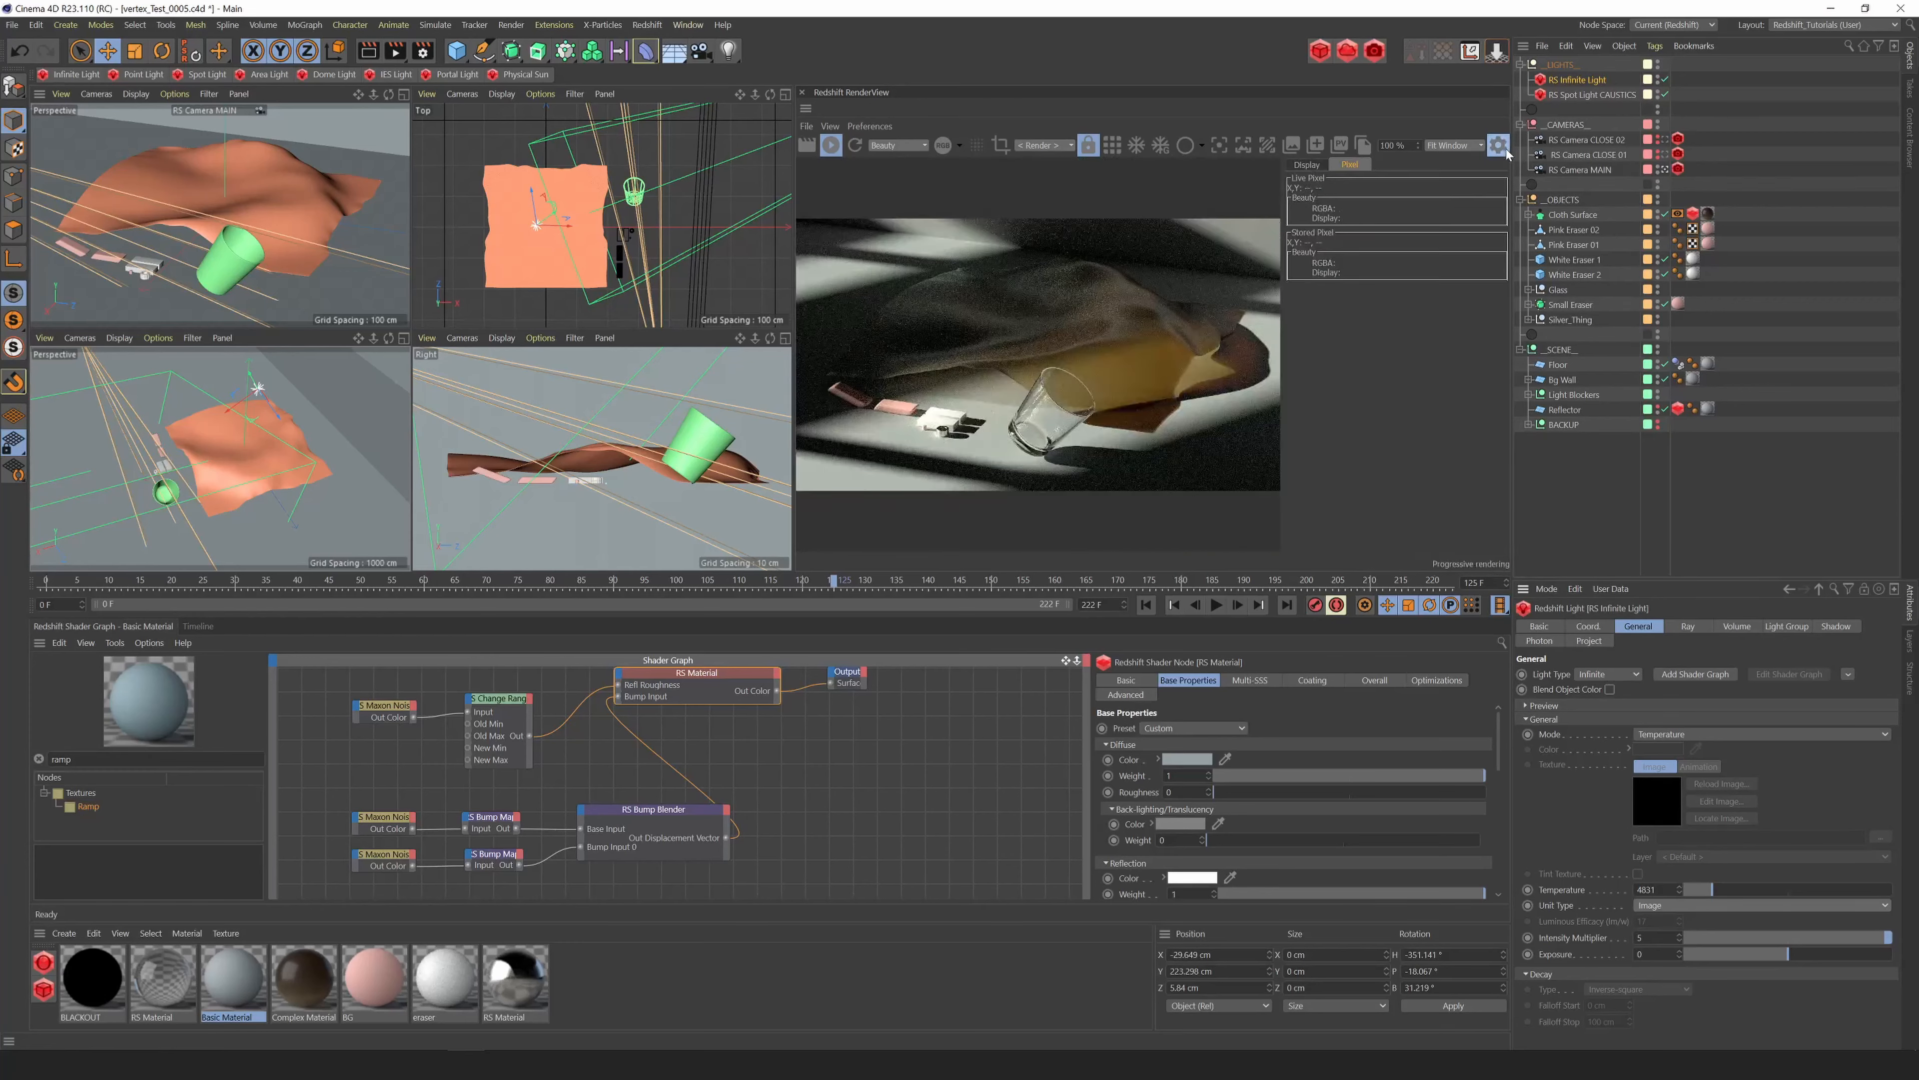
click(1301, 166)
click(1369, 258)
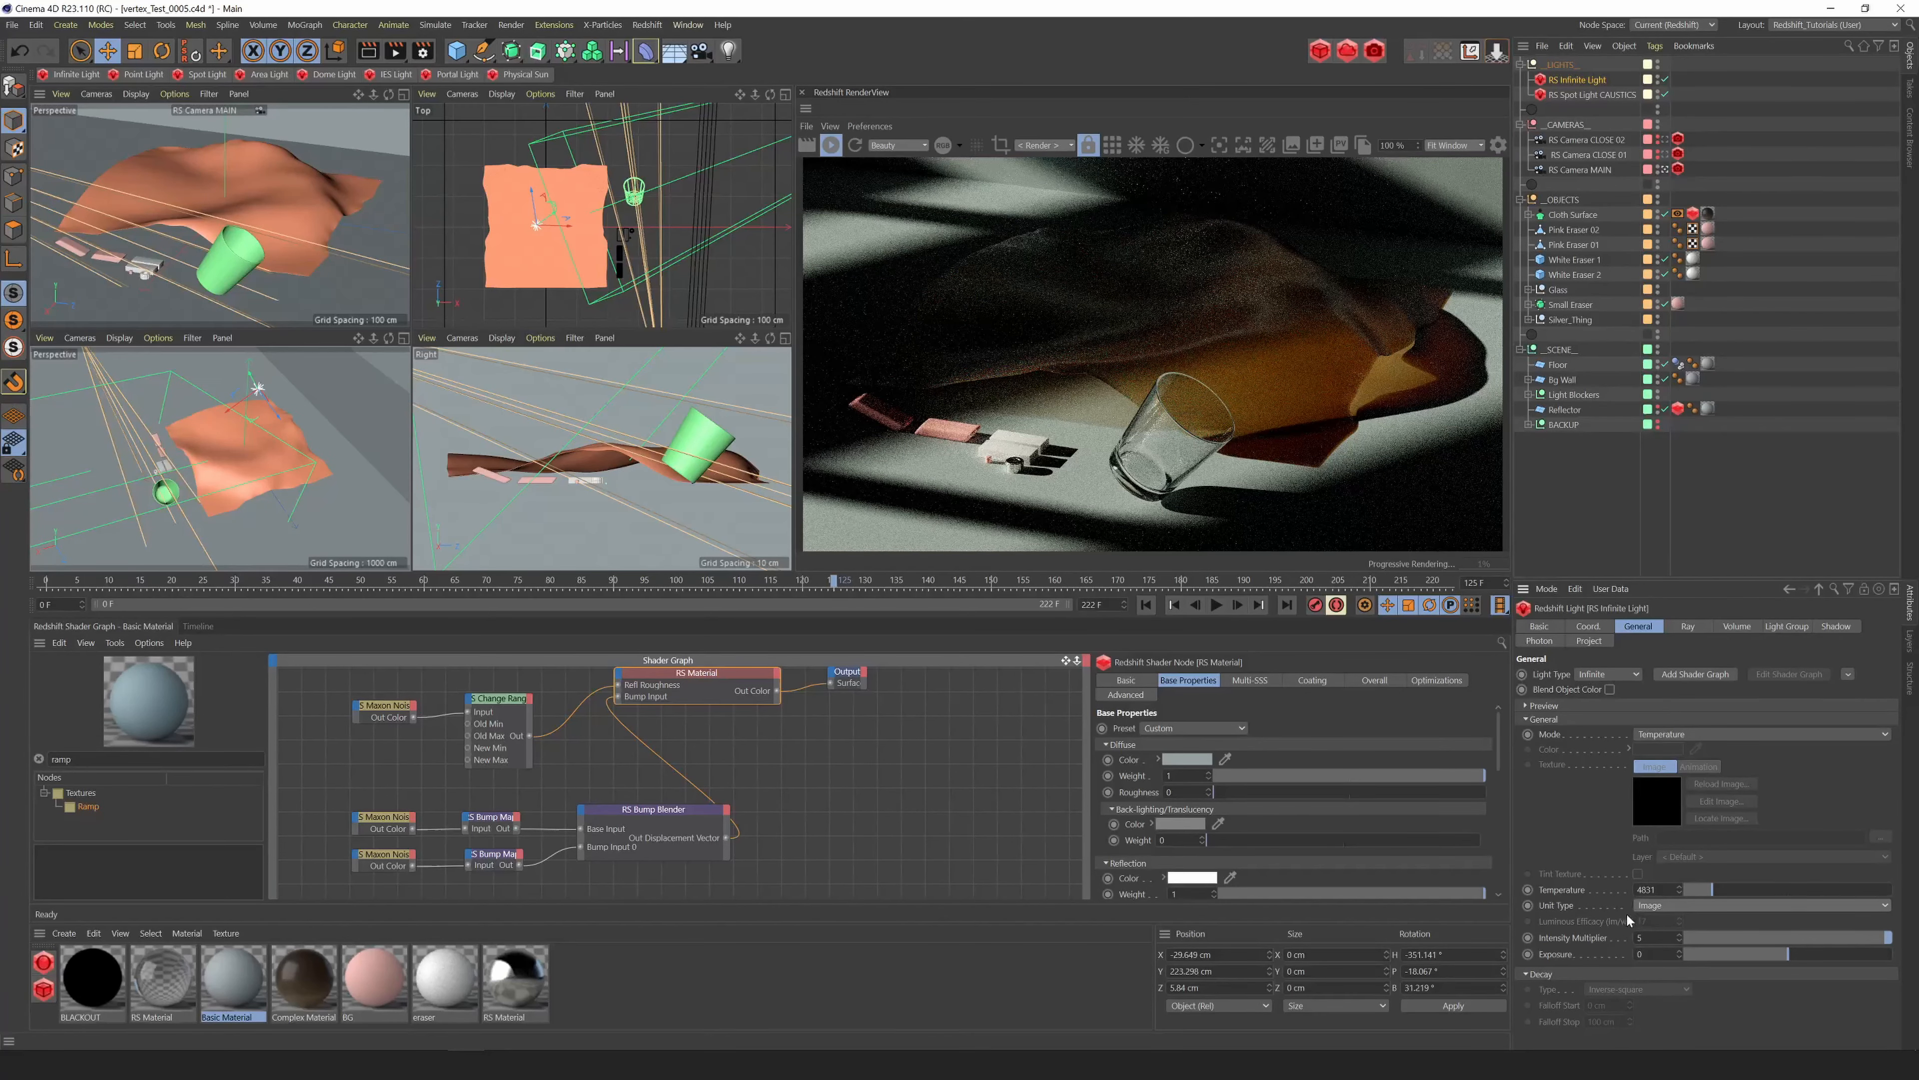
Set the infinite light's Intensity Multiplier to 15 and review the RenderView's color management settings.
click(1640, 938)
text(15)
key(Return)
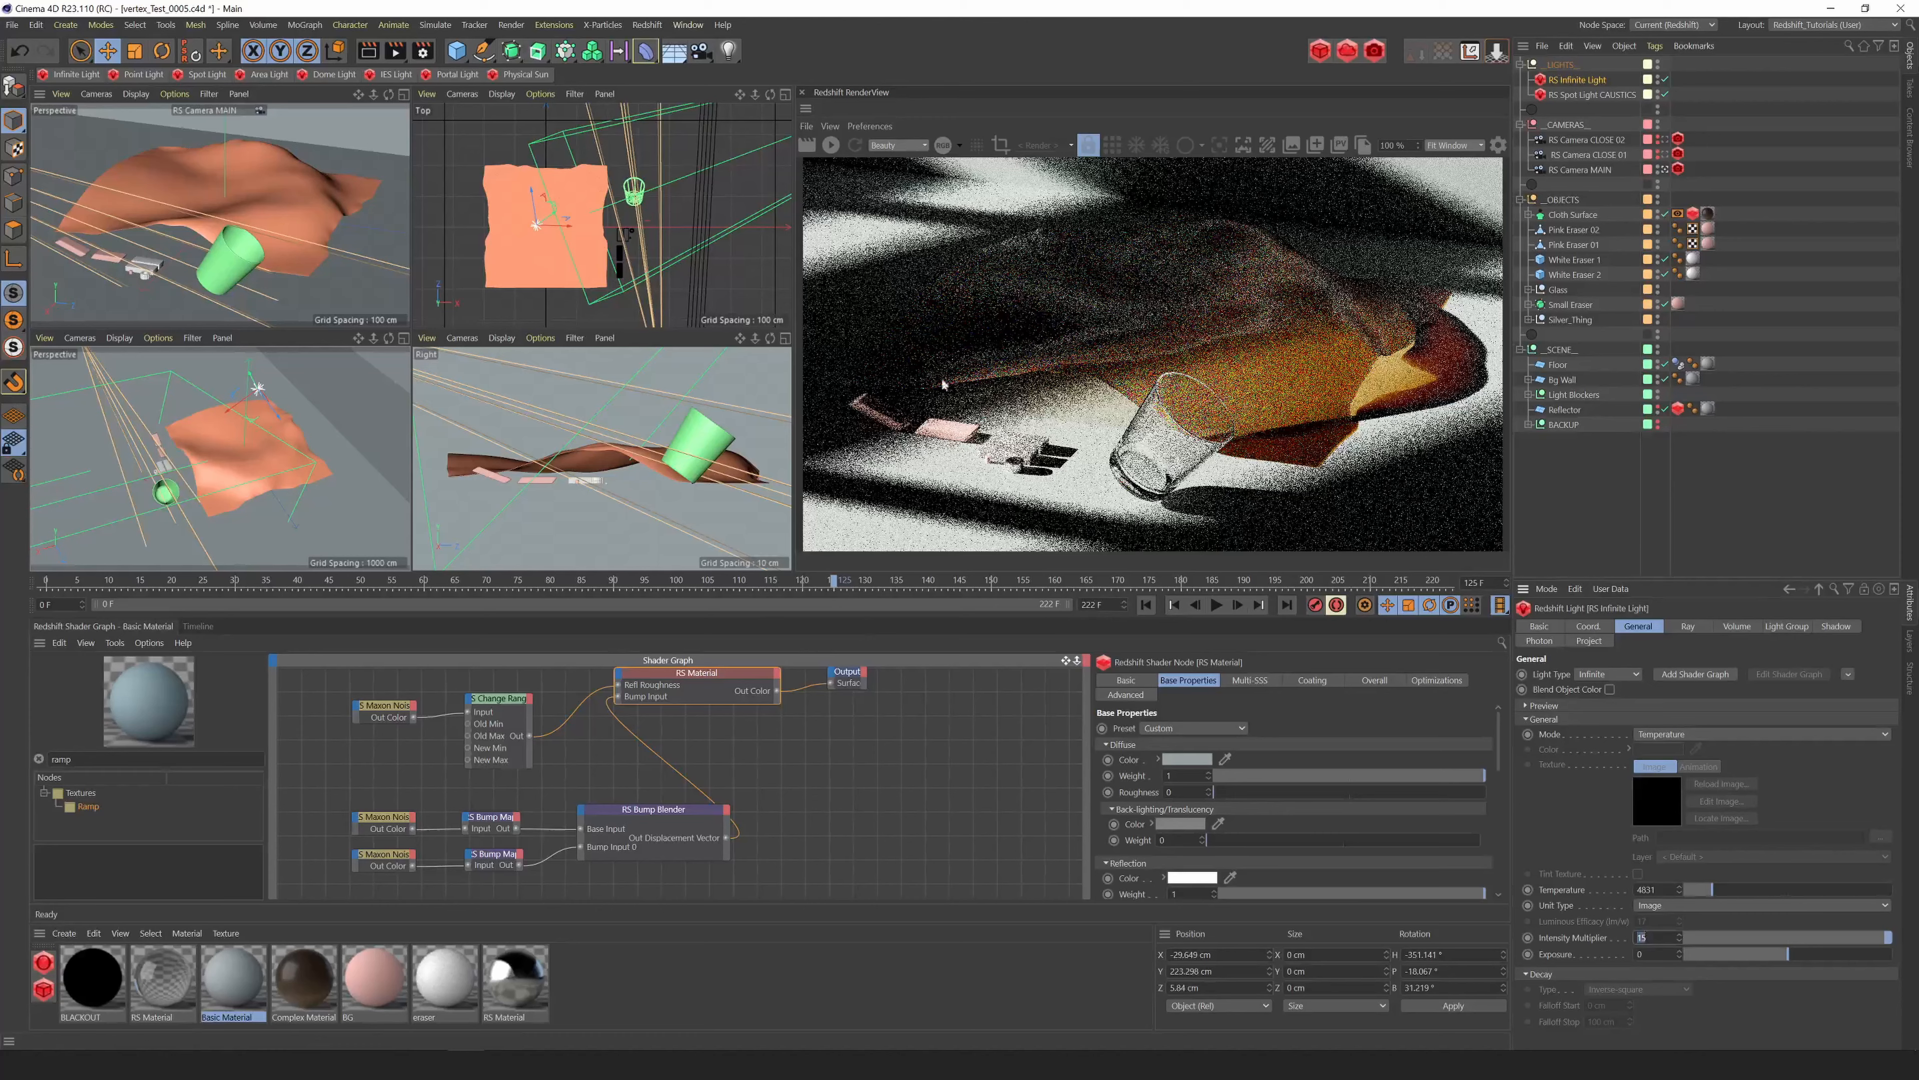
click(1498, 145)
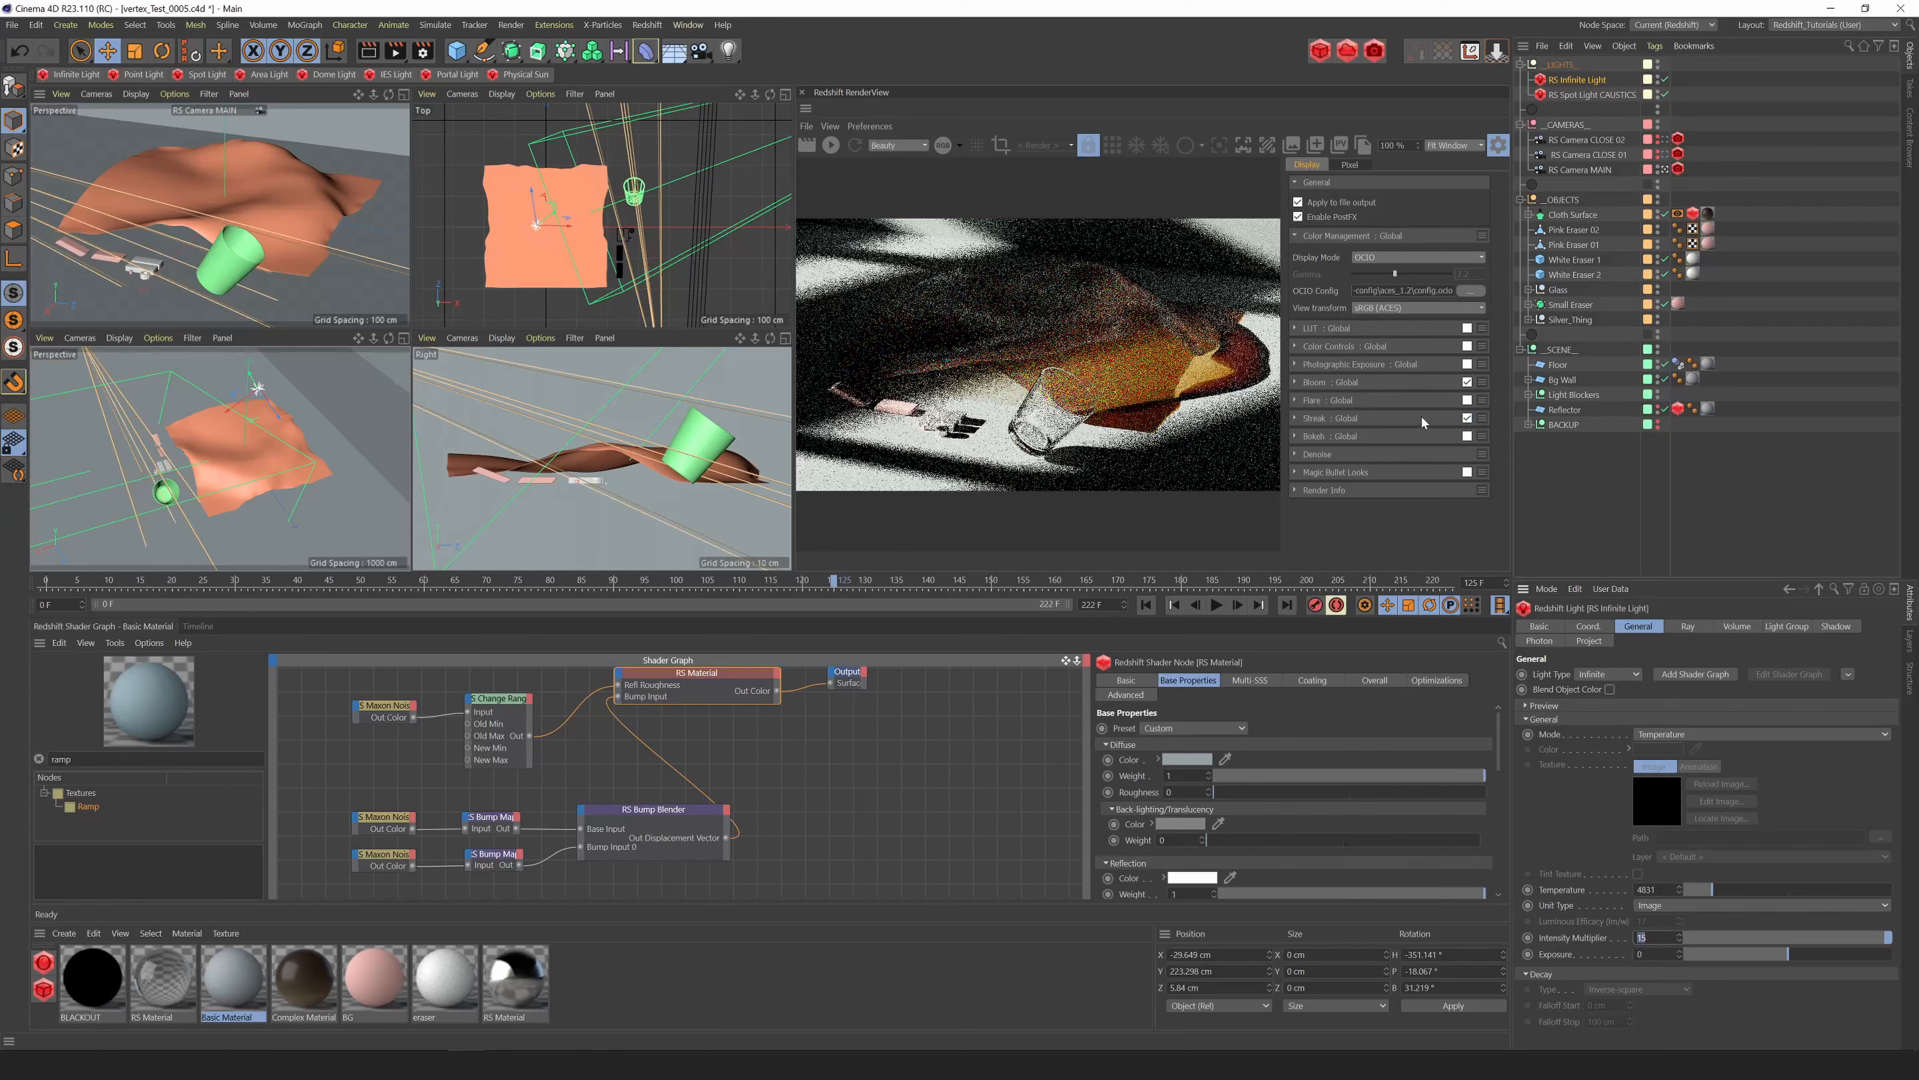
click(1498, 145)
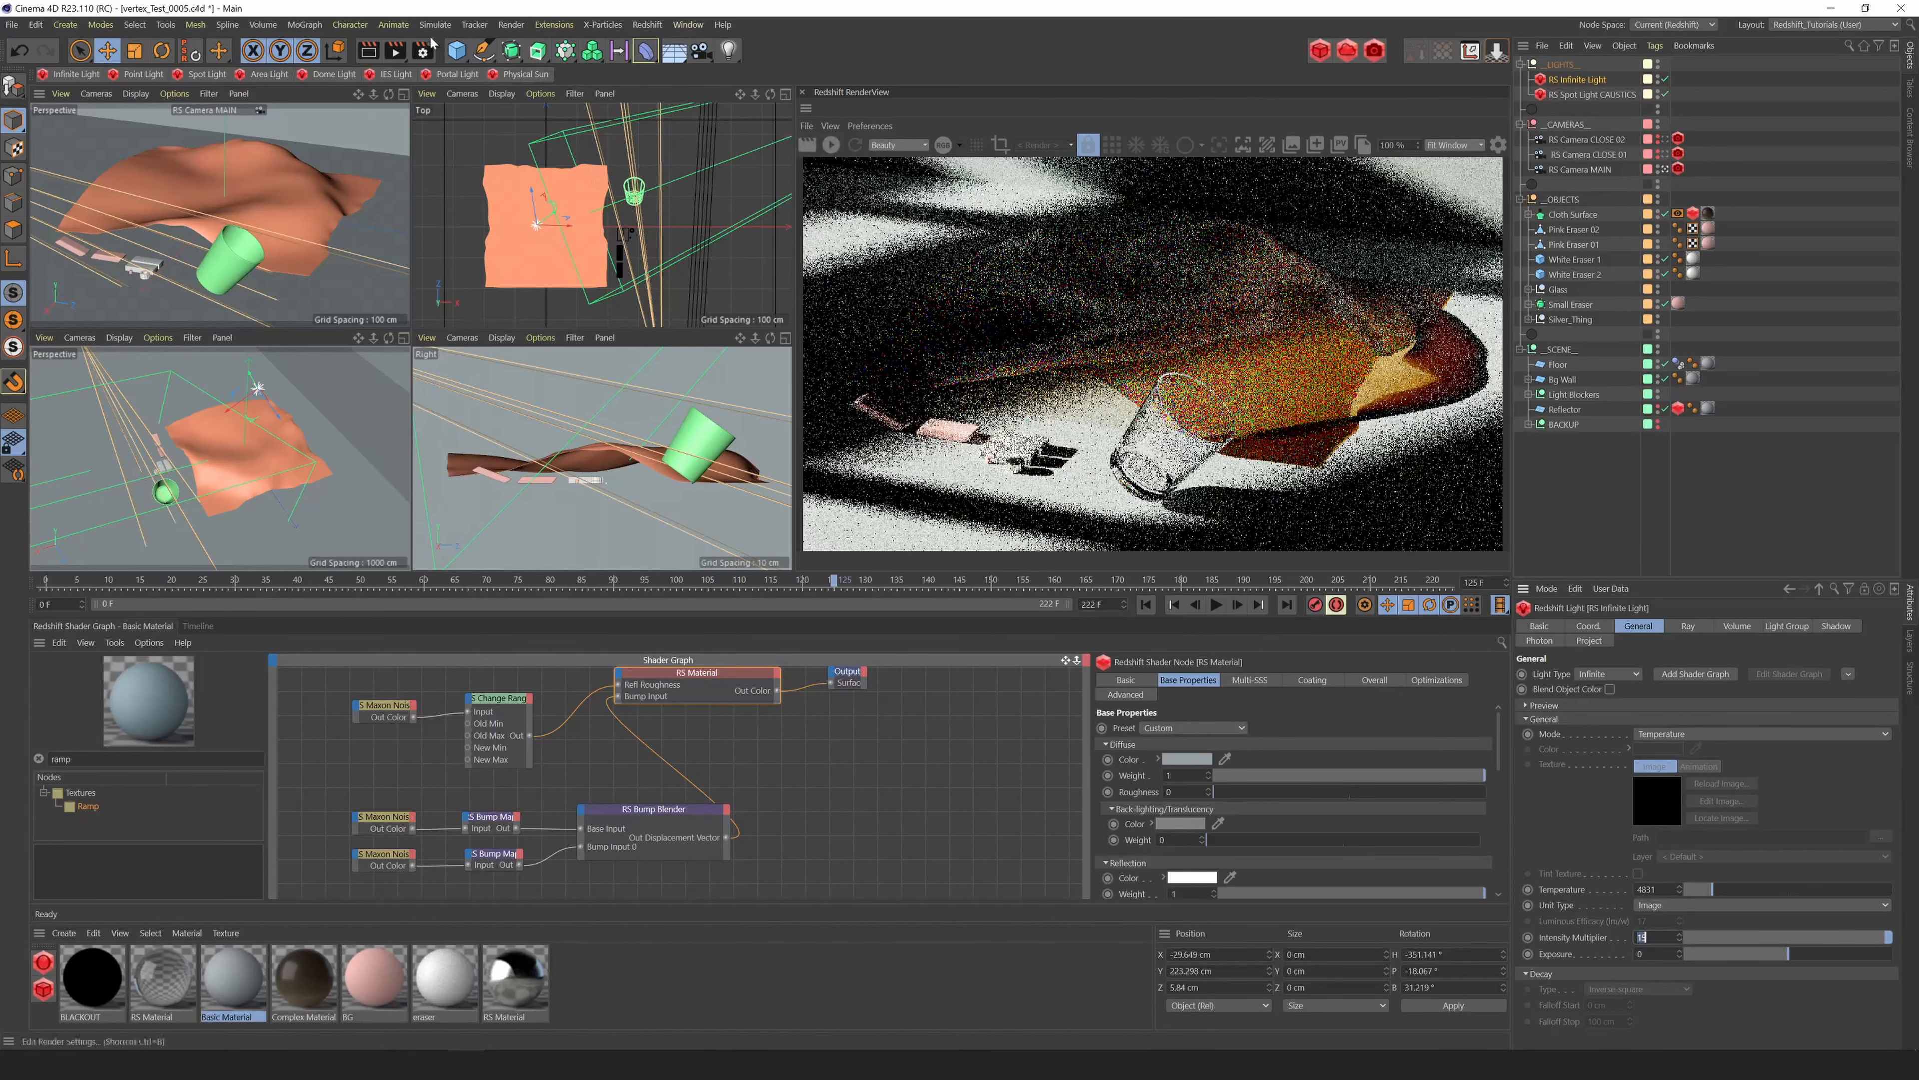
Disable Color Management in the render settings' Redshift Post-Effects and restart the interactive render beside the settings window.
click(424, 53)
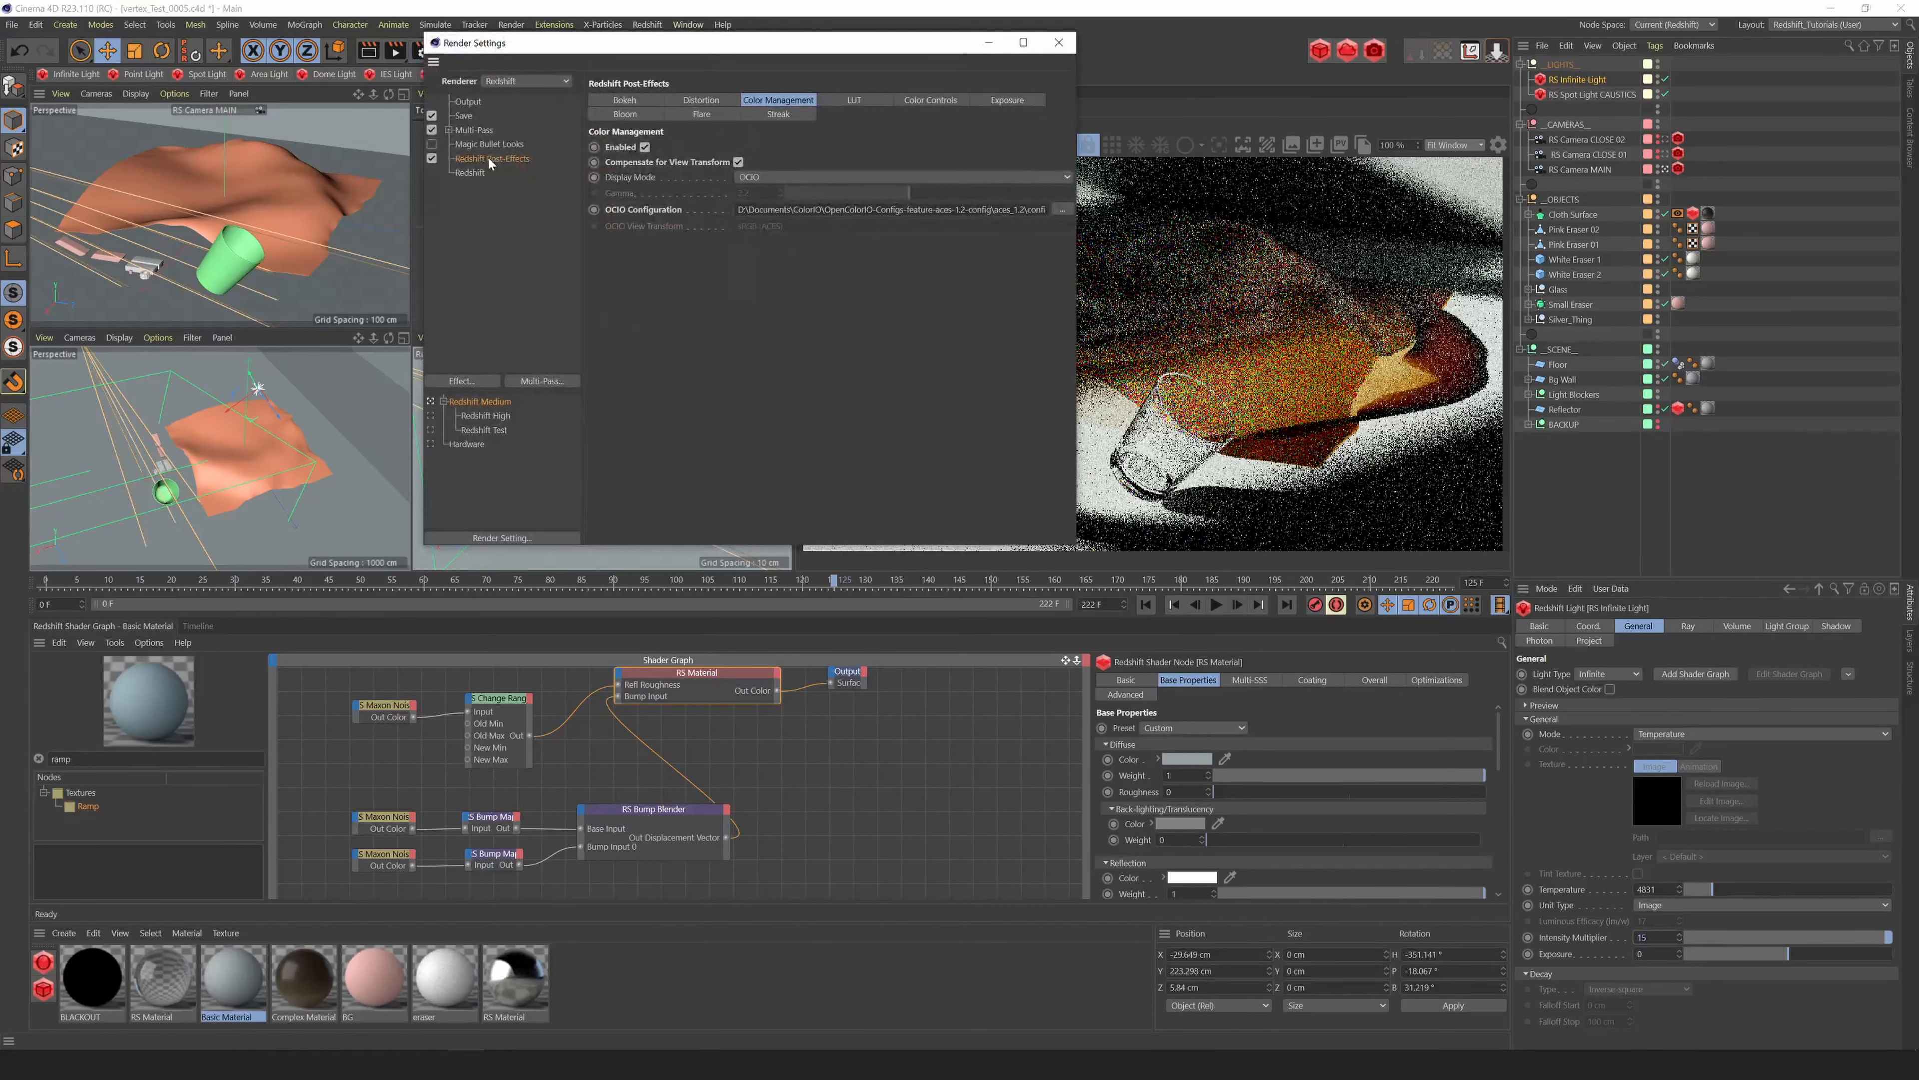
click(703, 103)
click(626, 103)
click(697, 102)
click(769, 102)
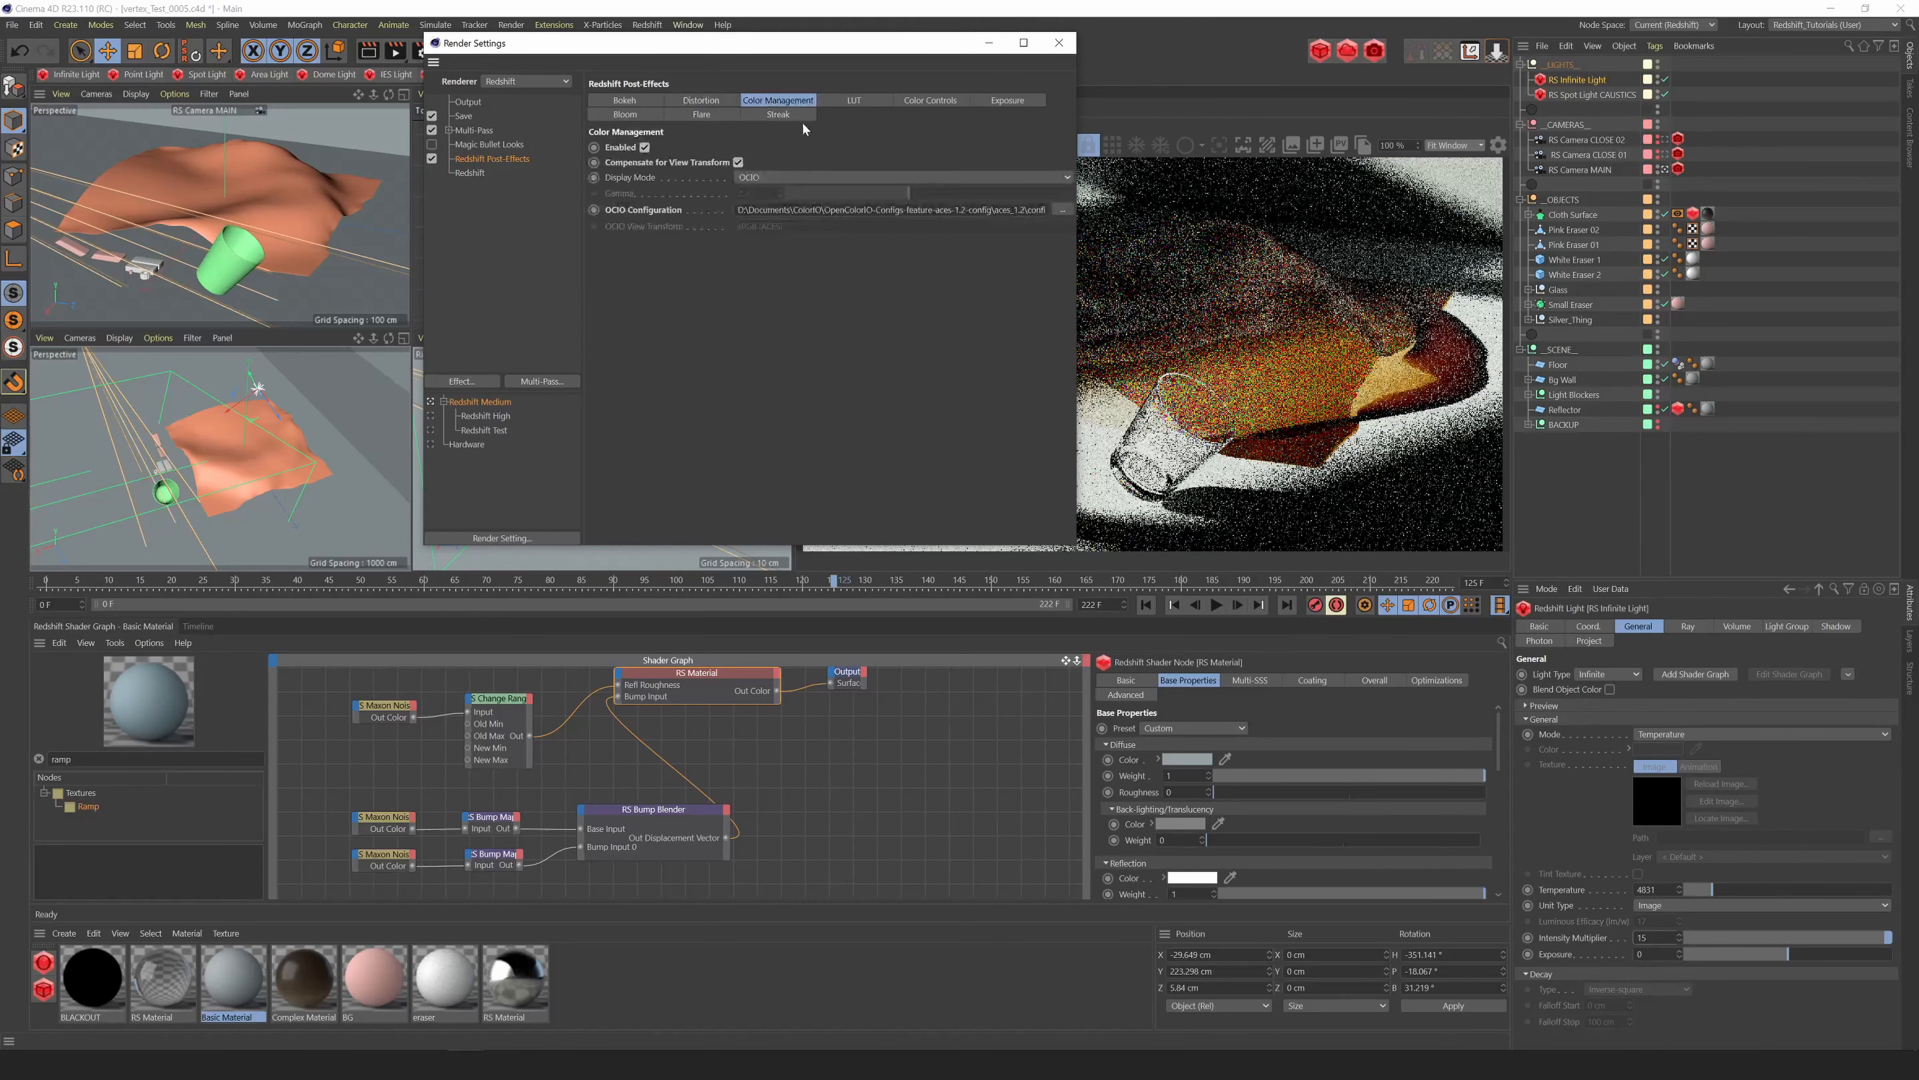
click(645, 148)
drag(910, 53, 602, 92)
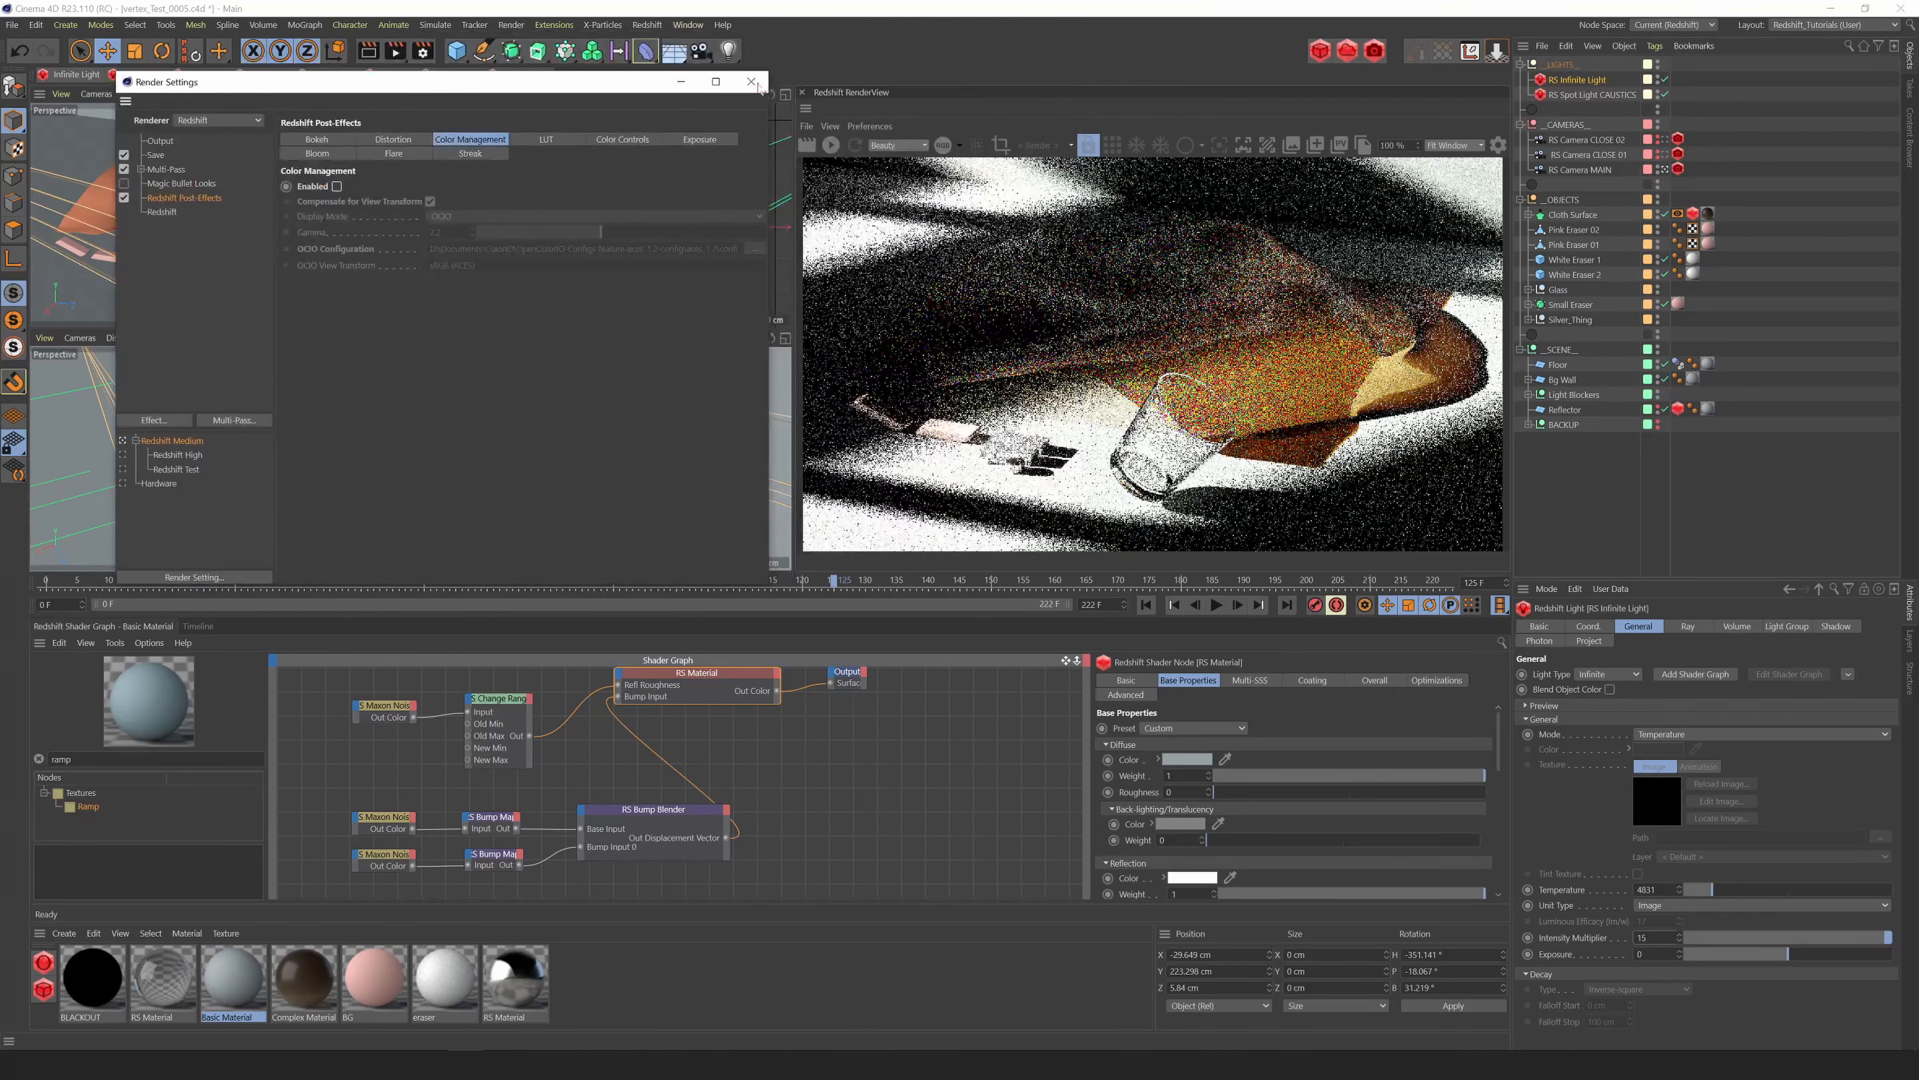
click(833, 147)
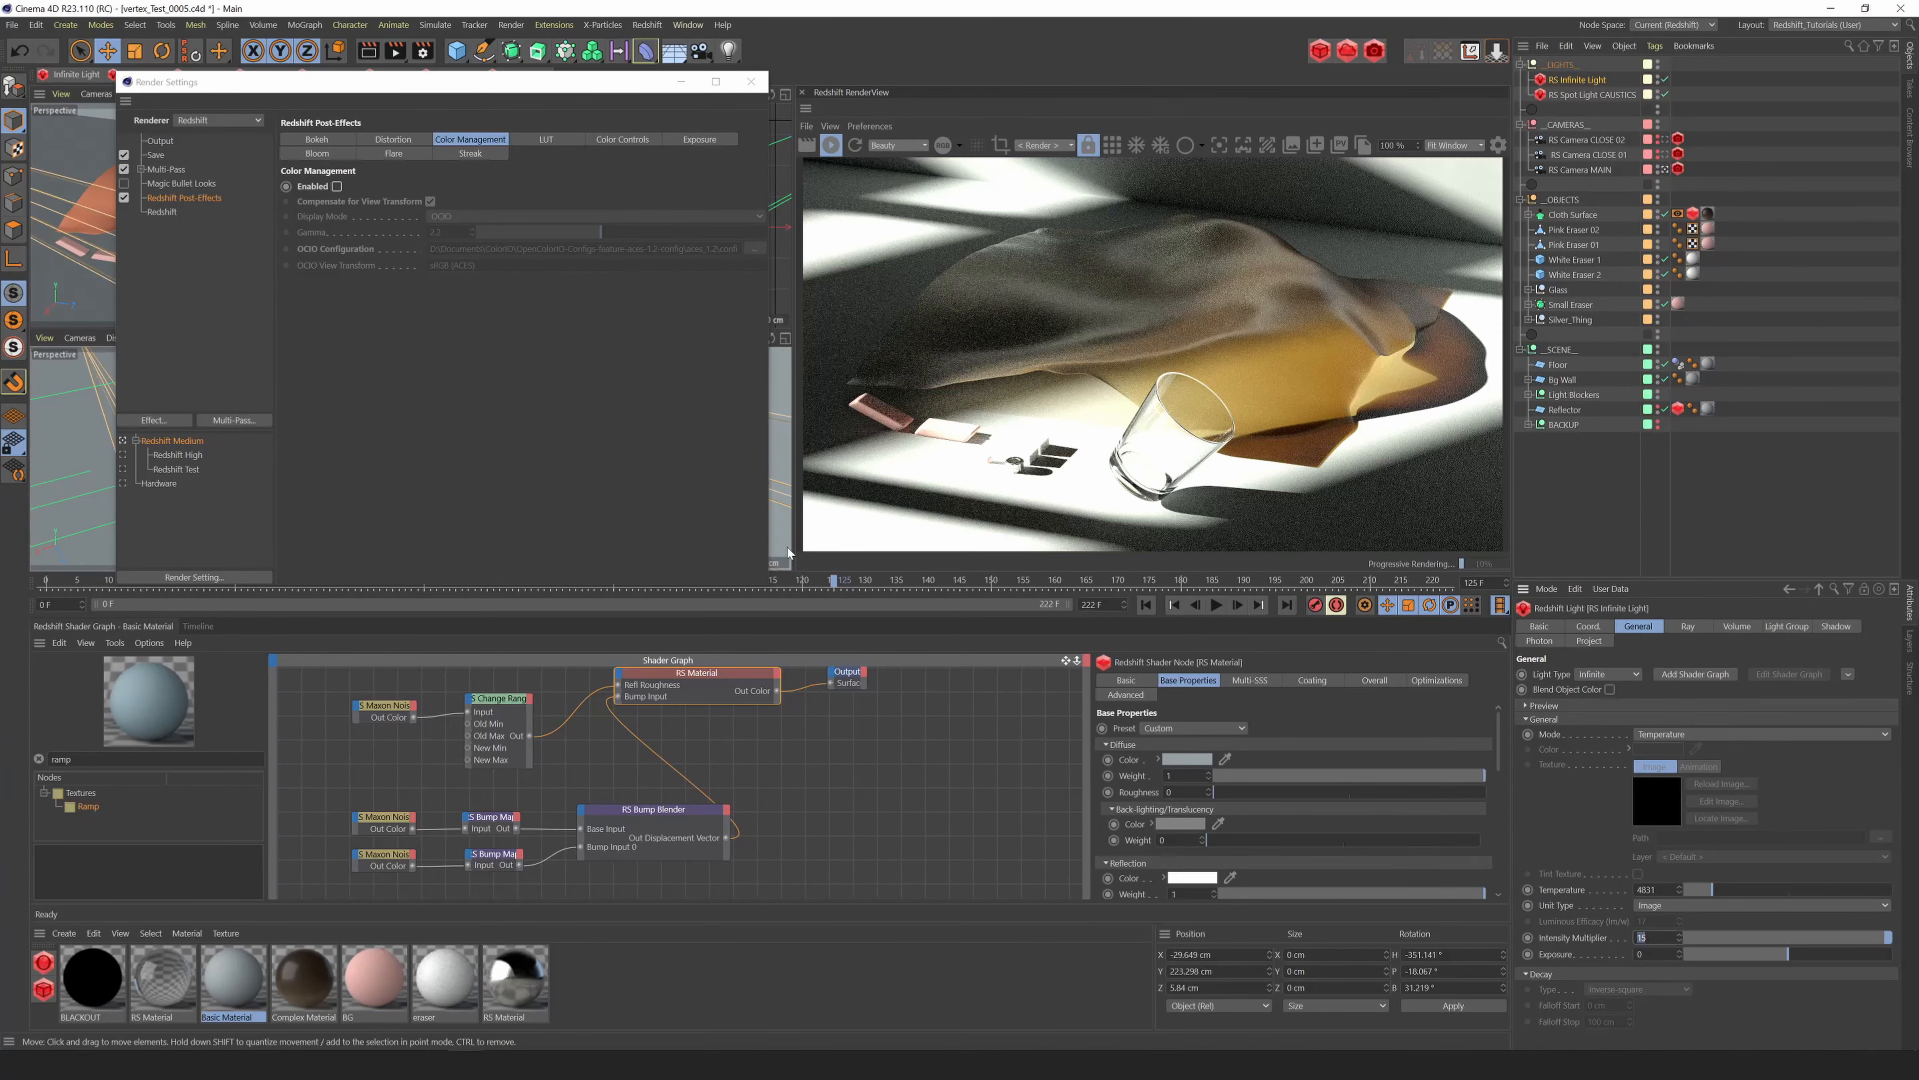
click(203, 200)
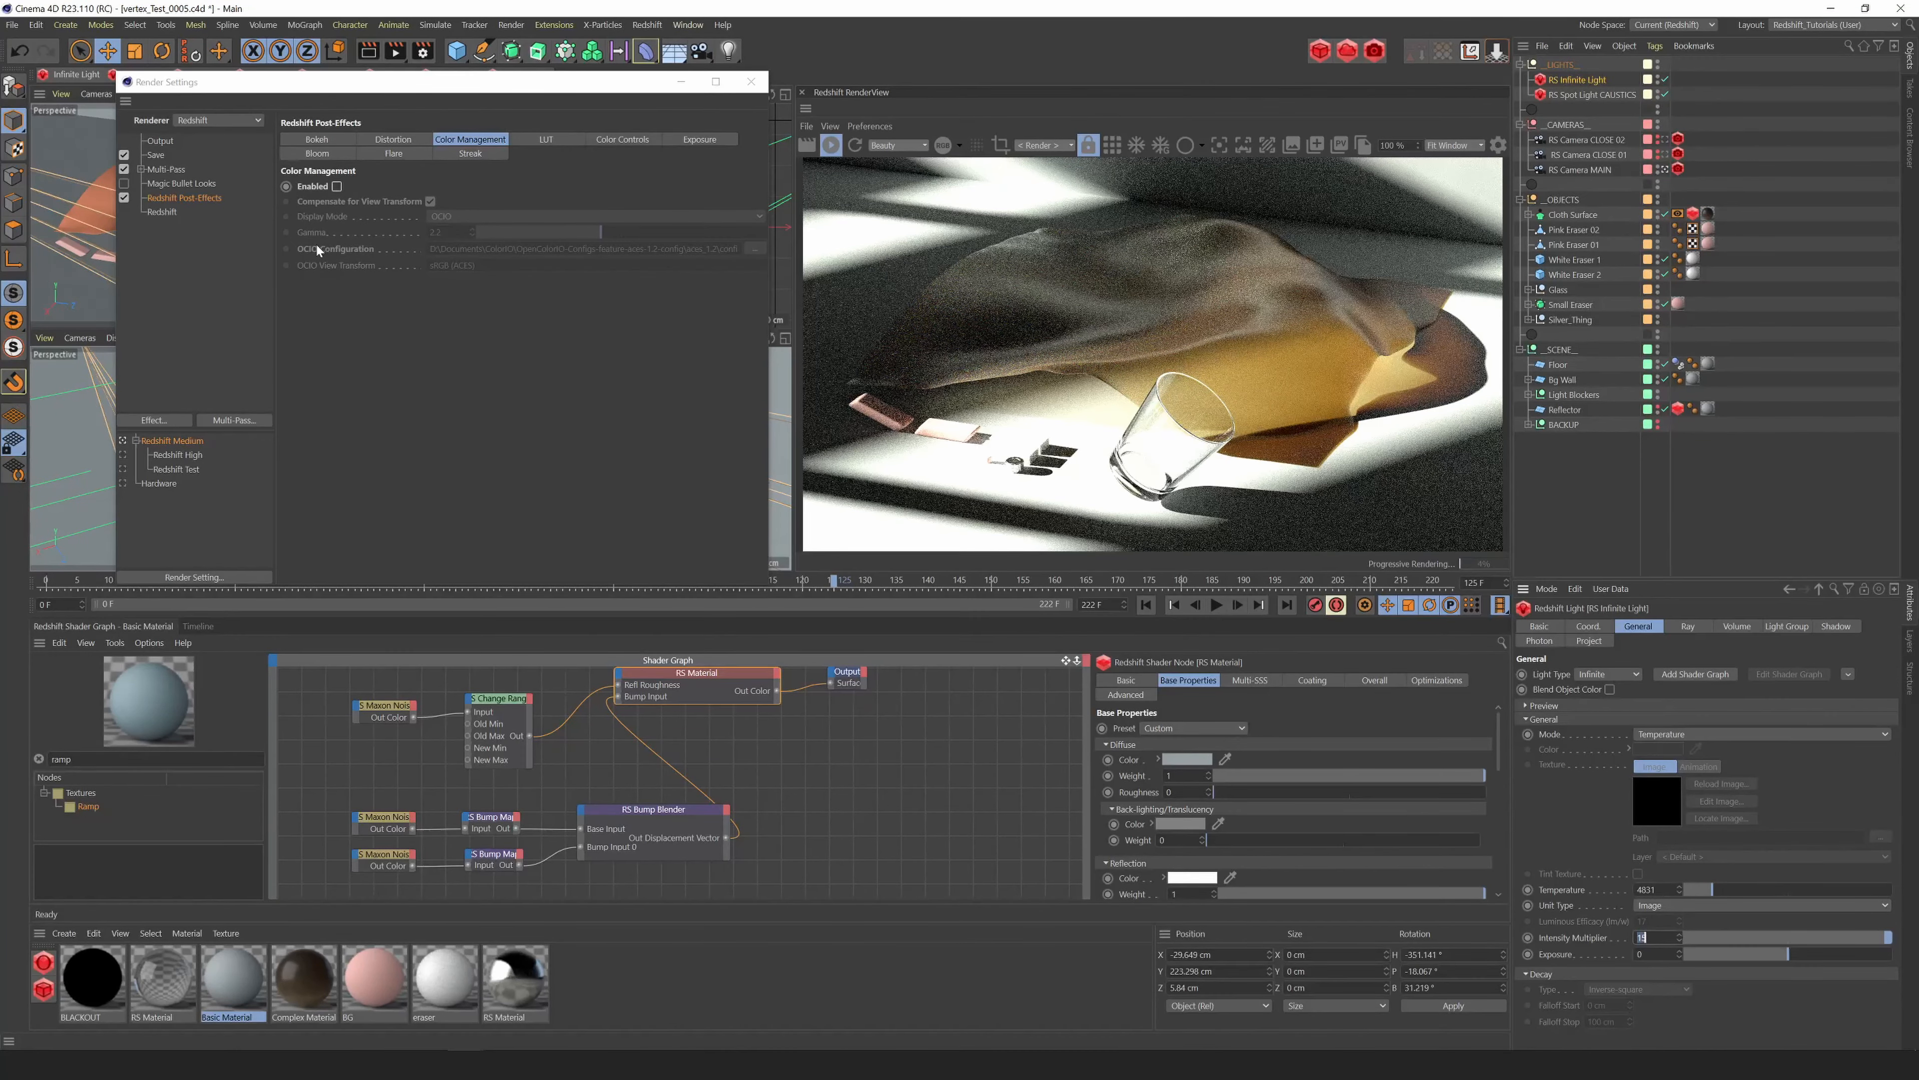
Set the compression method of the regular image's OpenEXR output to RLE run length encoding.
click(165, 156)
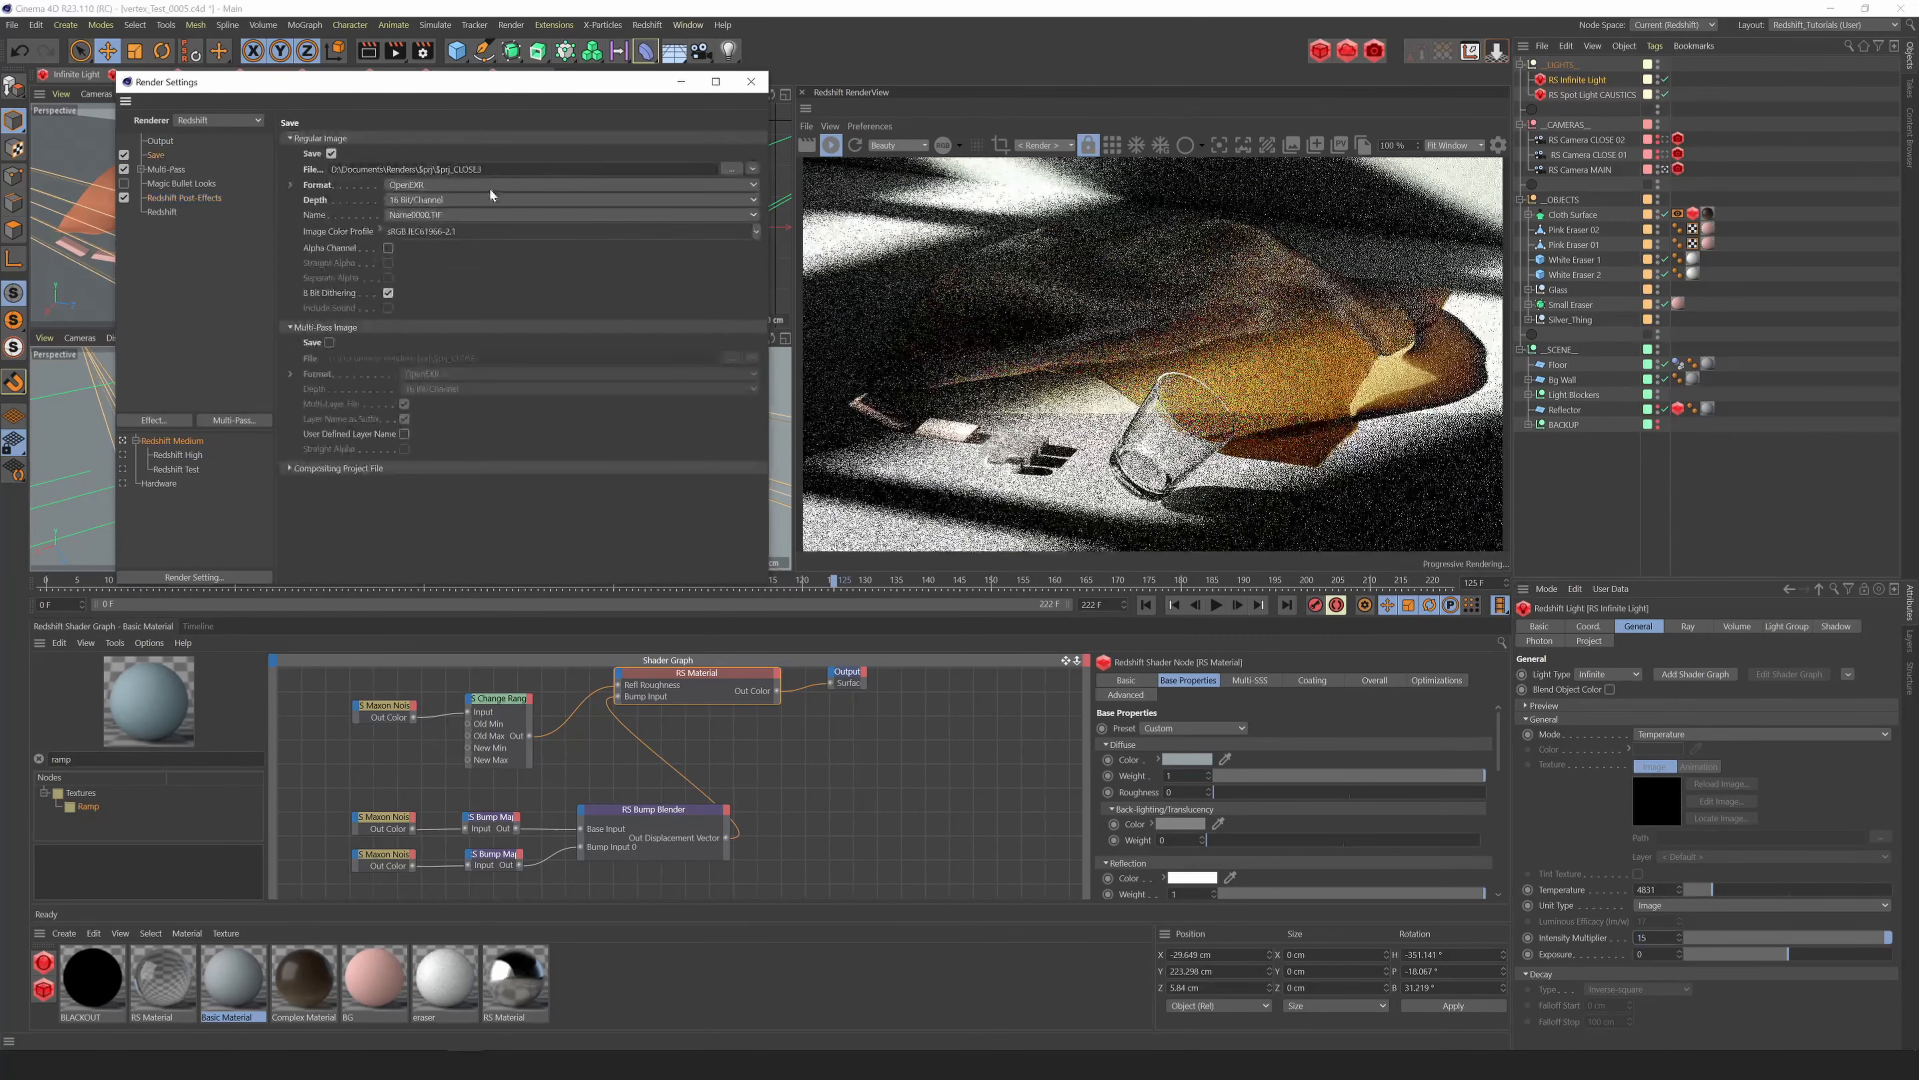
click(291, 185)
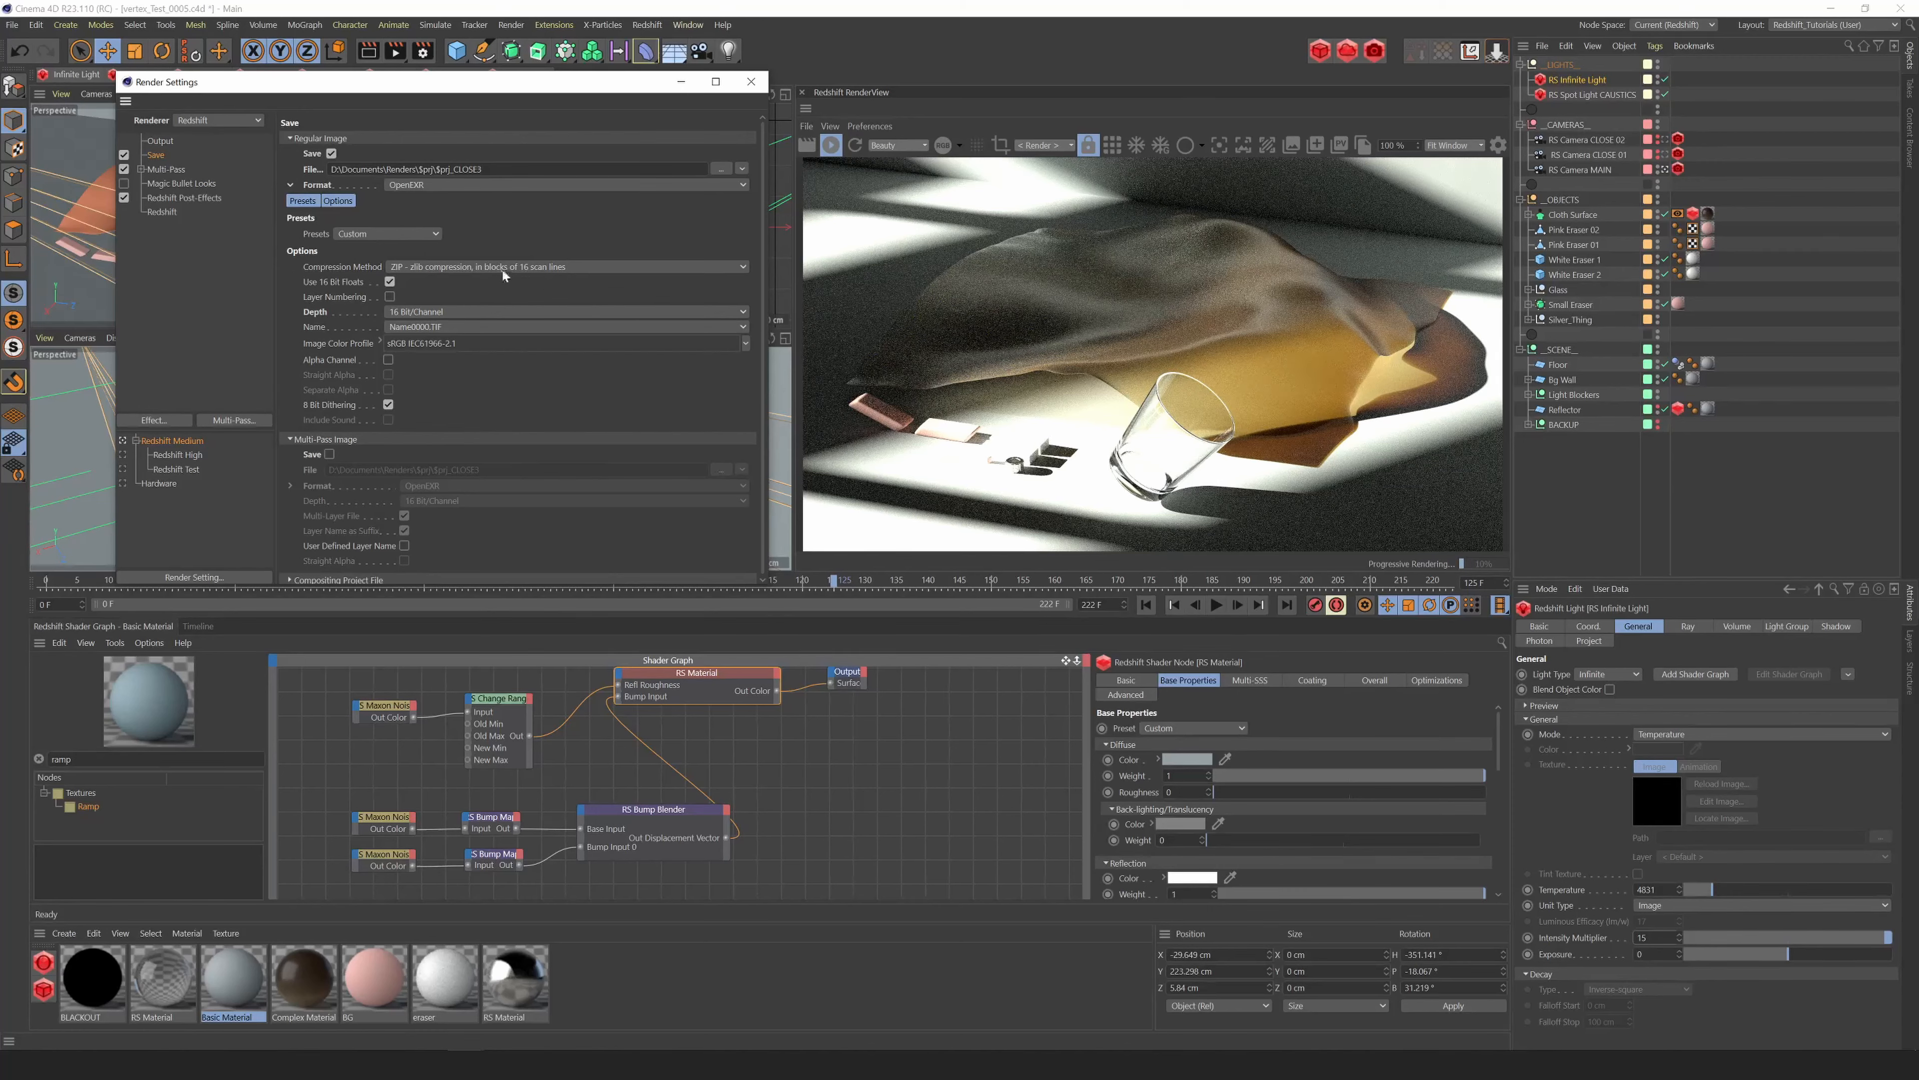
click(535, 267)
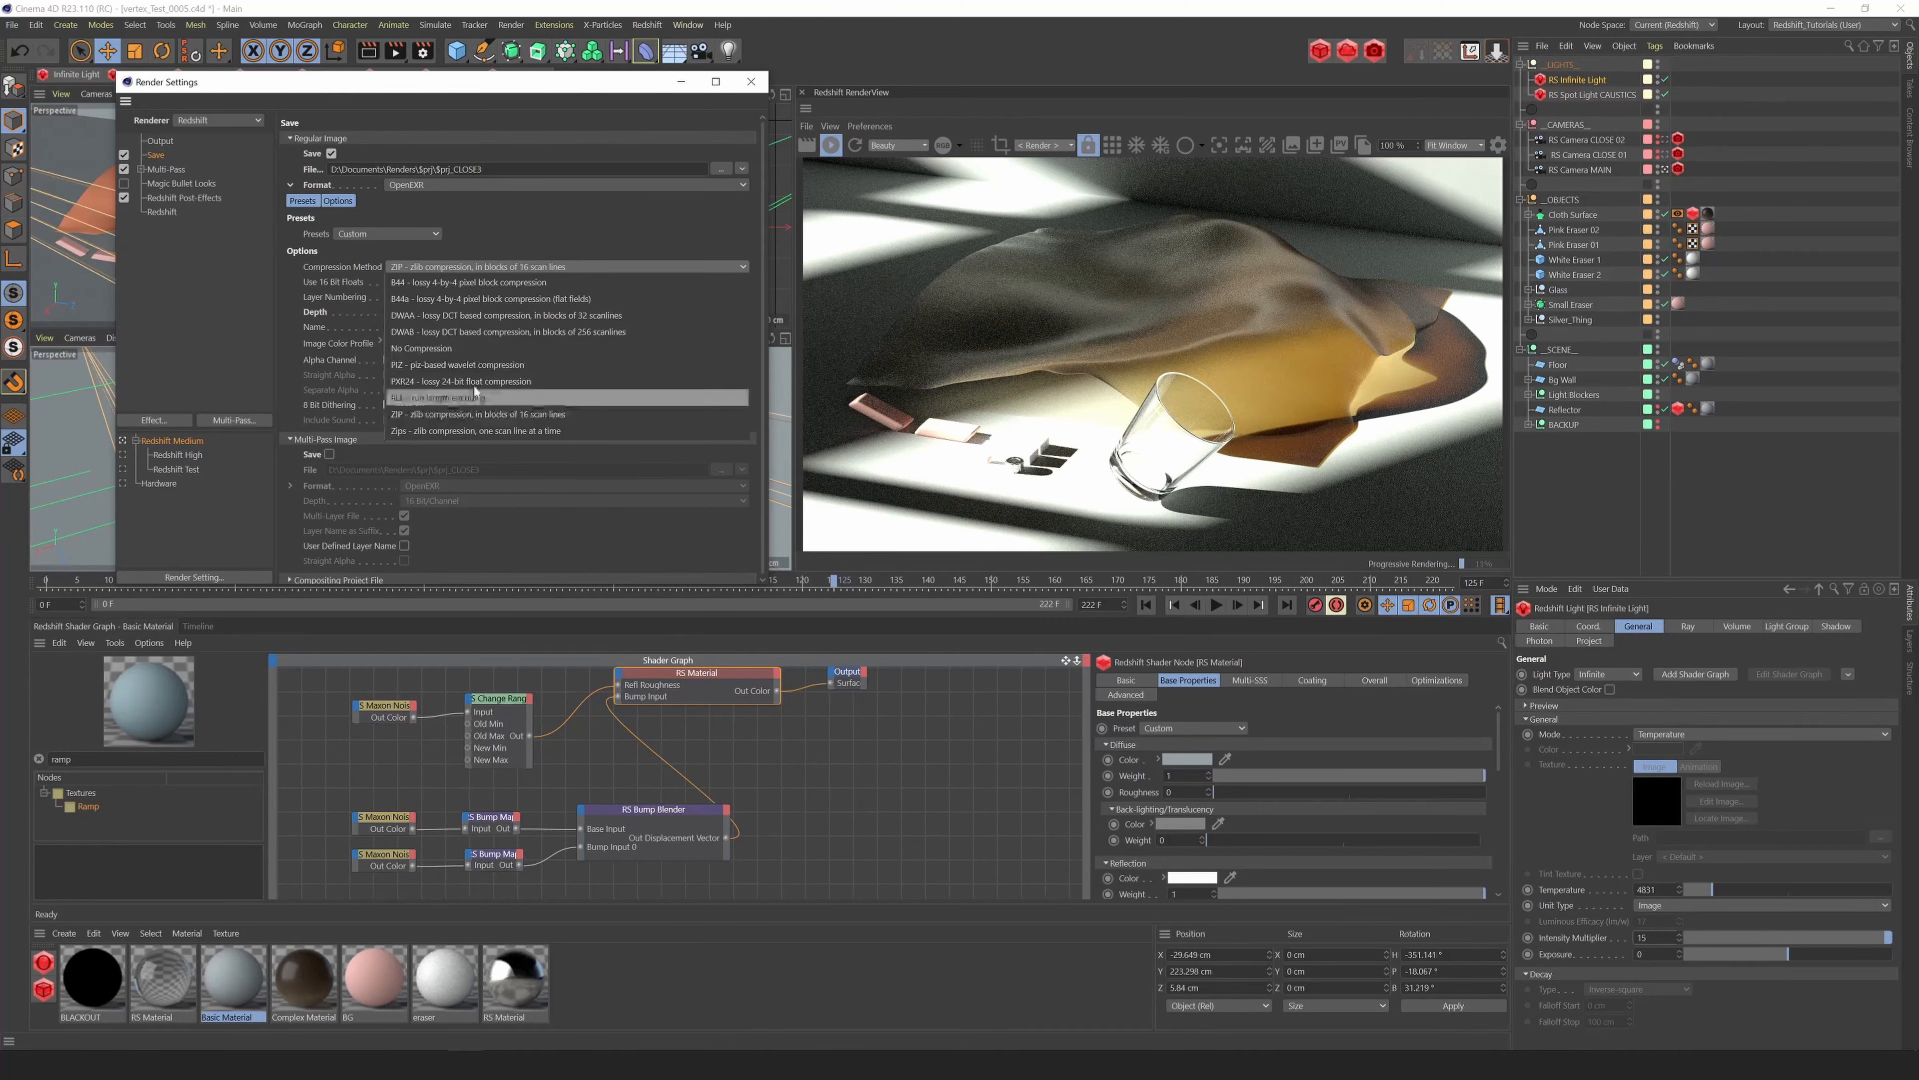
click(441, 400)
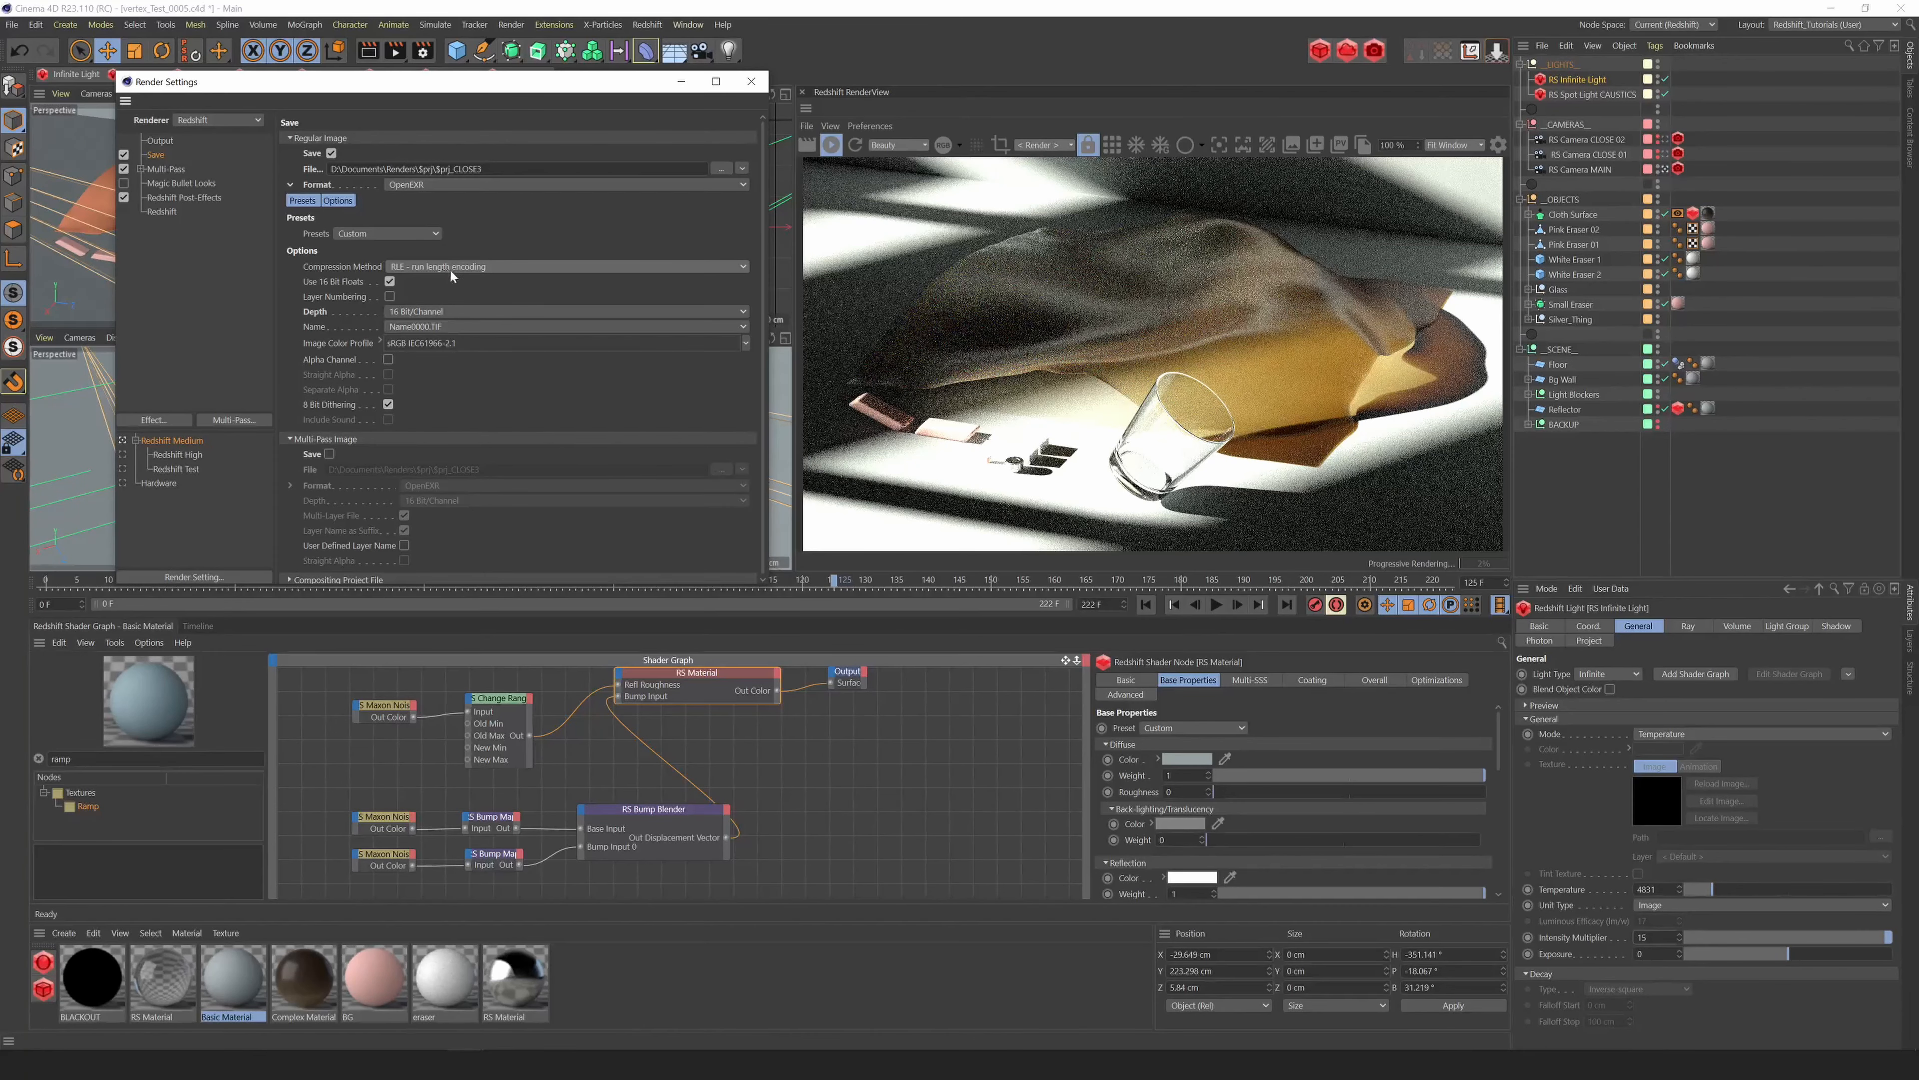
click(320, 185)
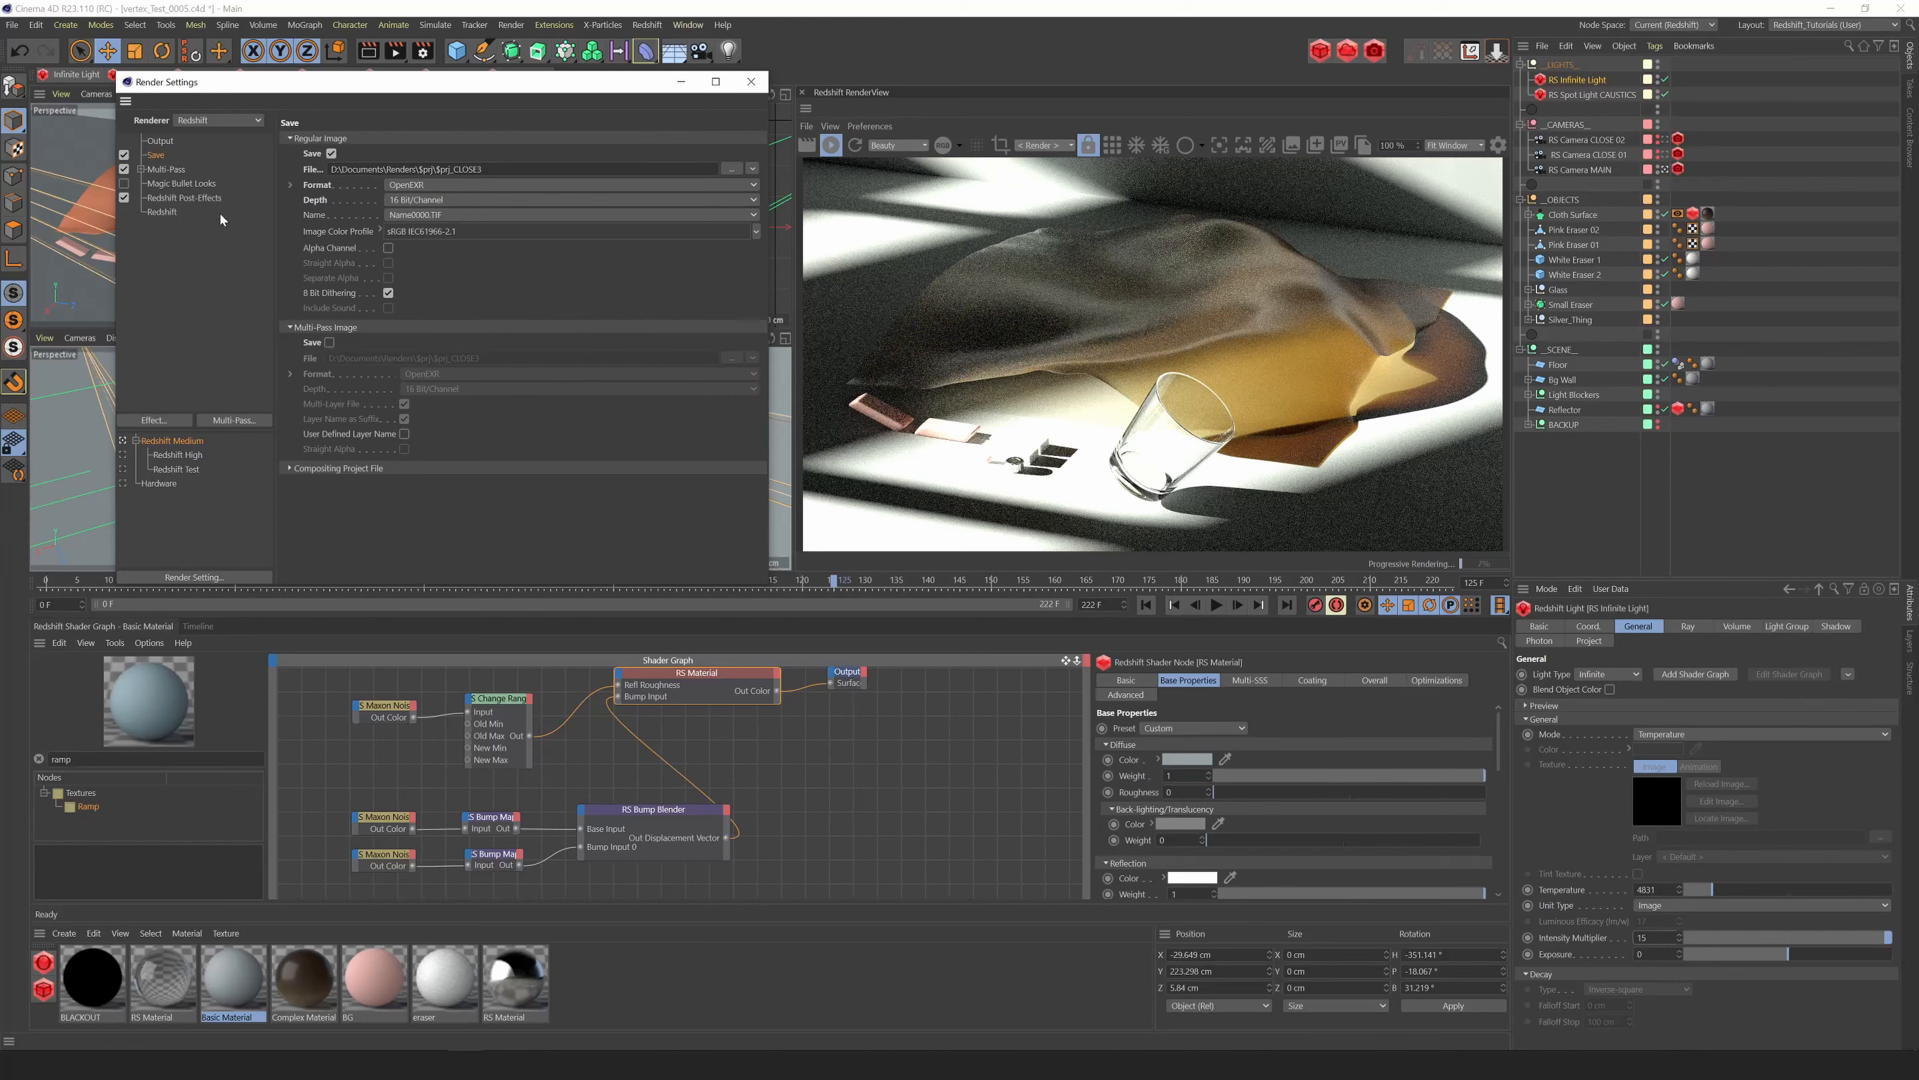
Enable Color Management in the Redshift Post-Effects and stop the interactive render.
click(182, 197)
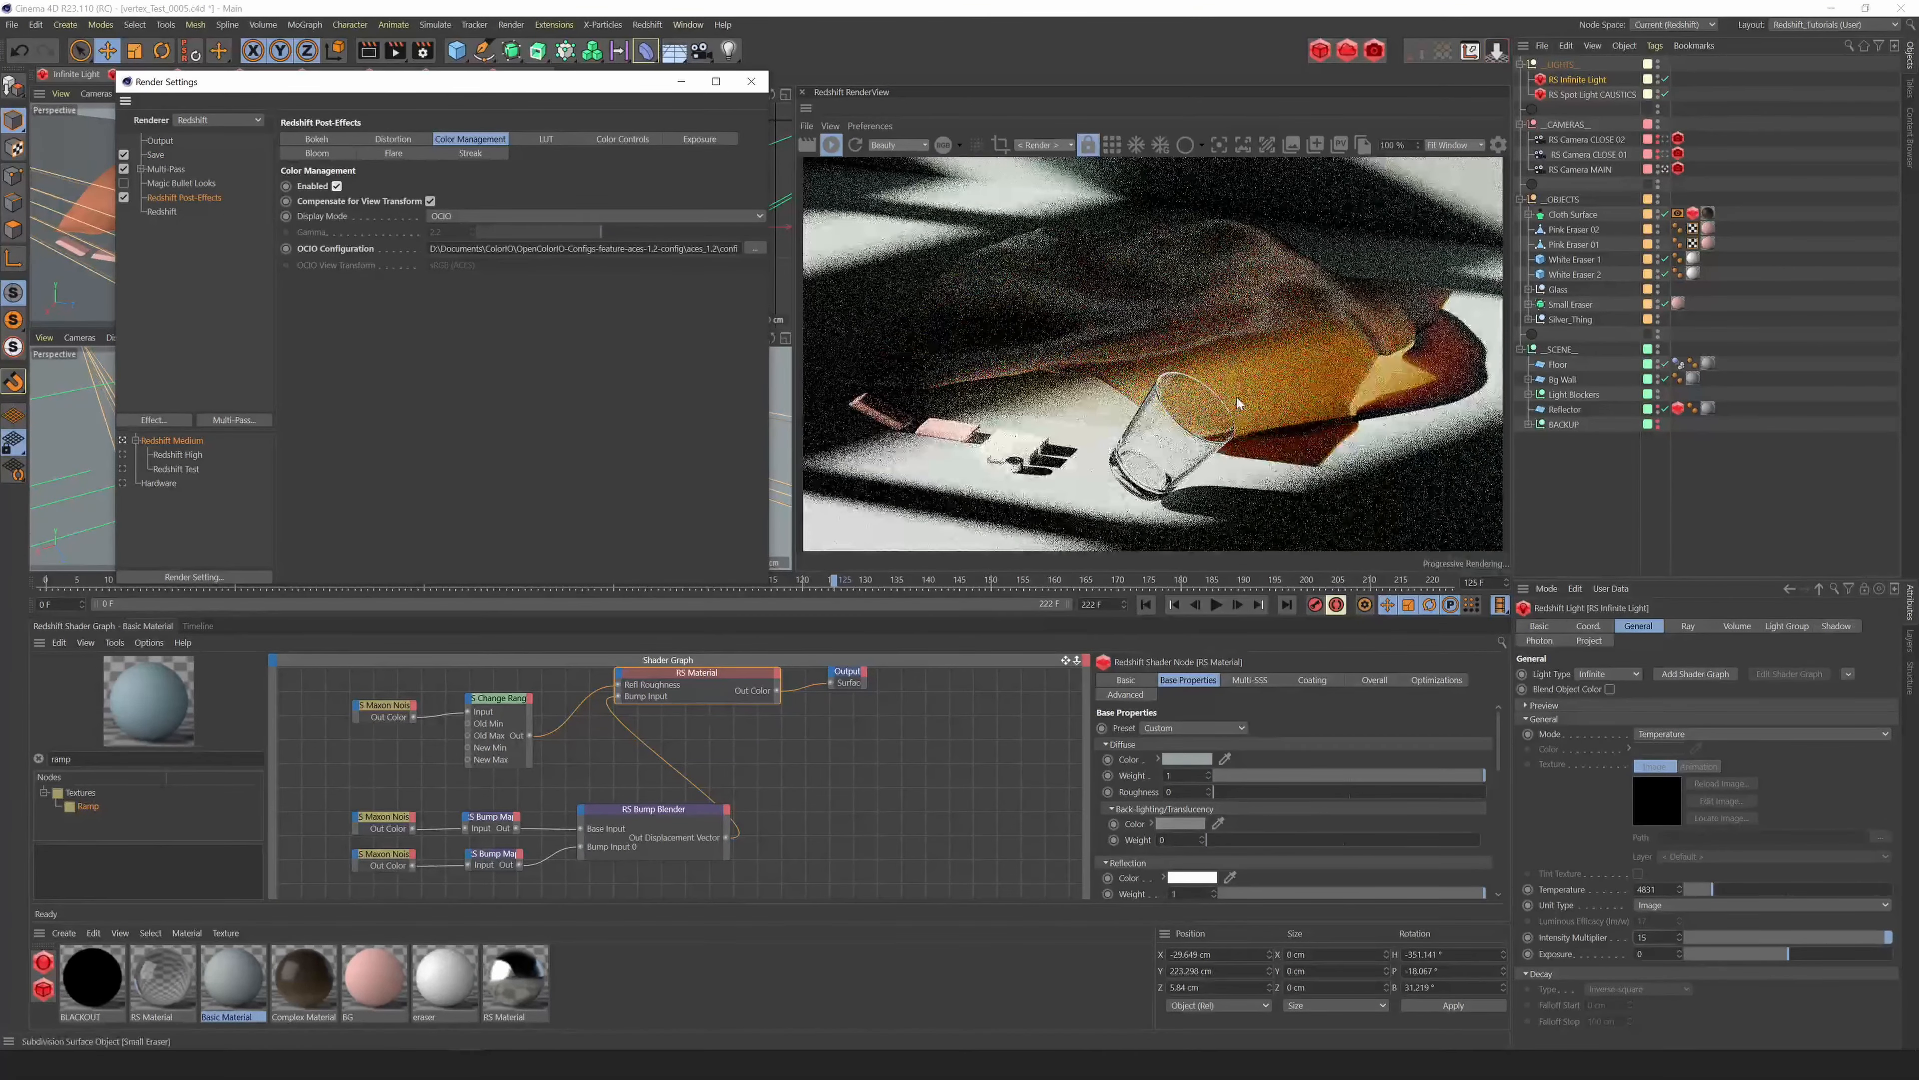
click(831, 147)
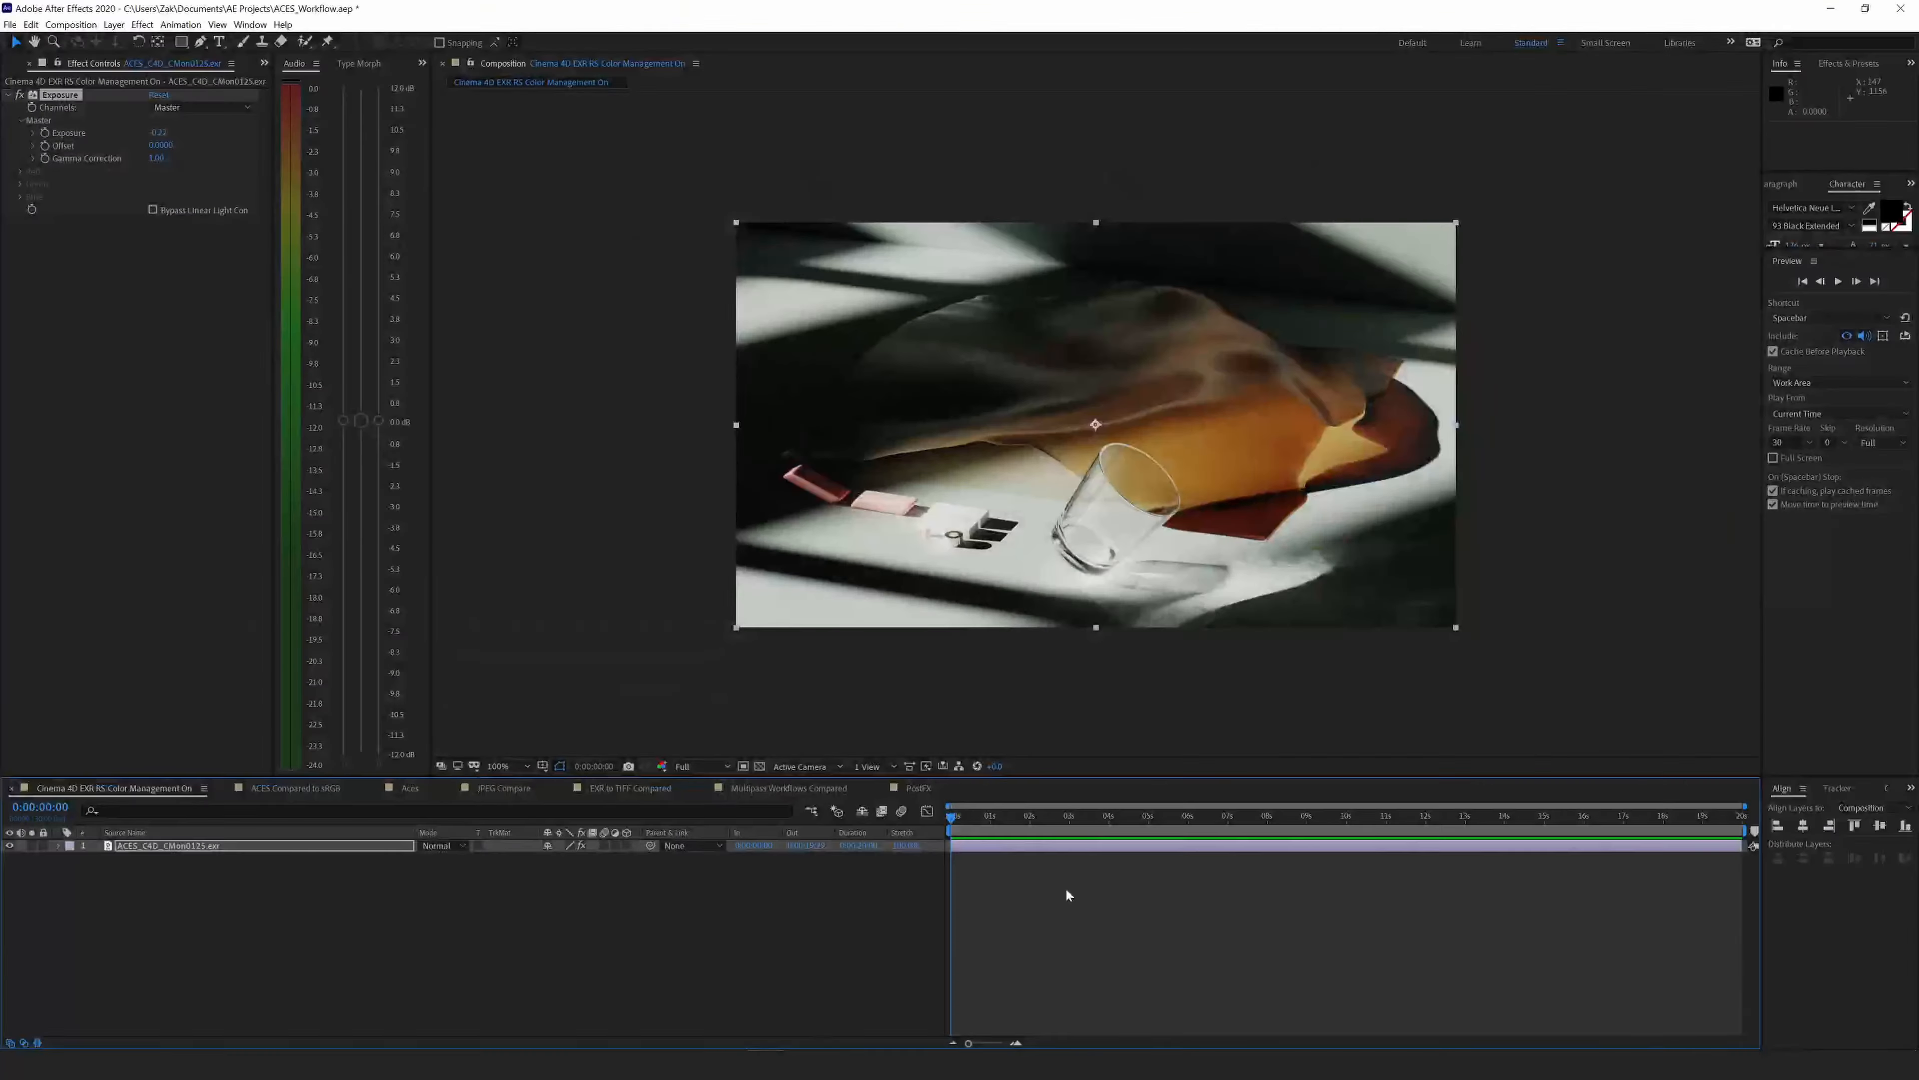
Set the Exposure effect on the ACES_C4D_CMon0125.exr layer to 0.
click(175, 845)
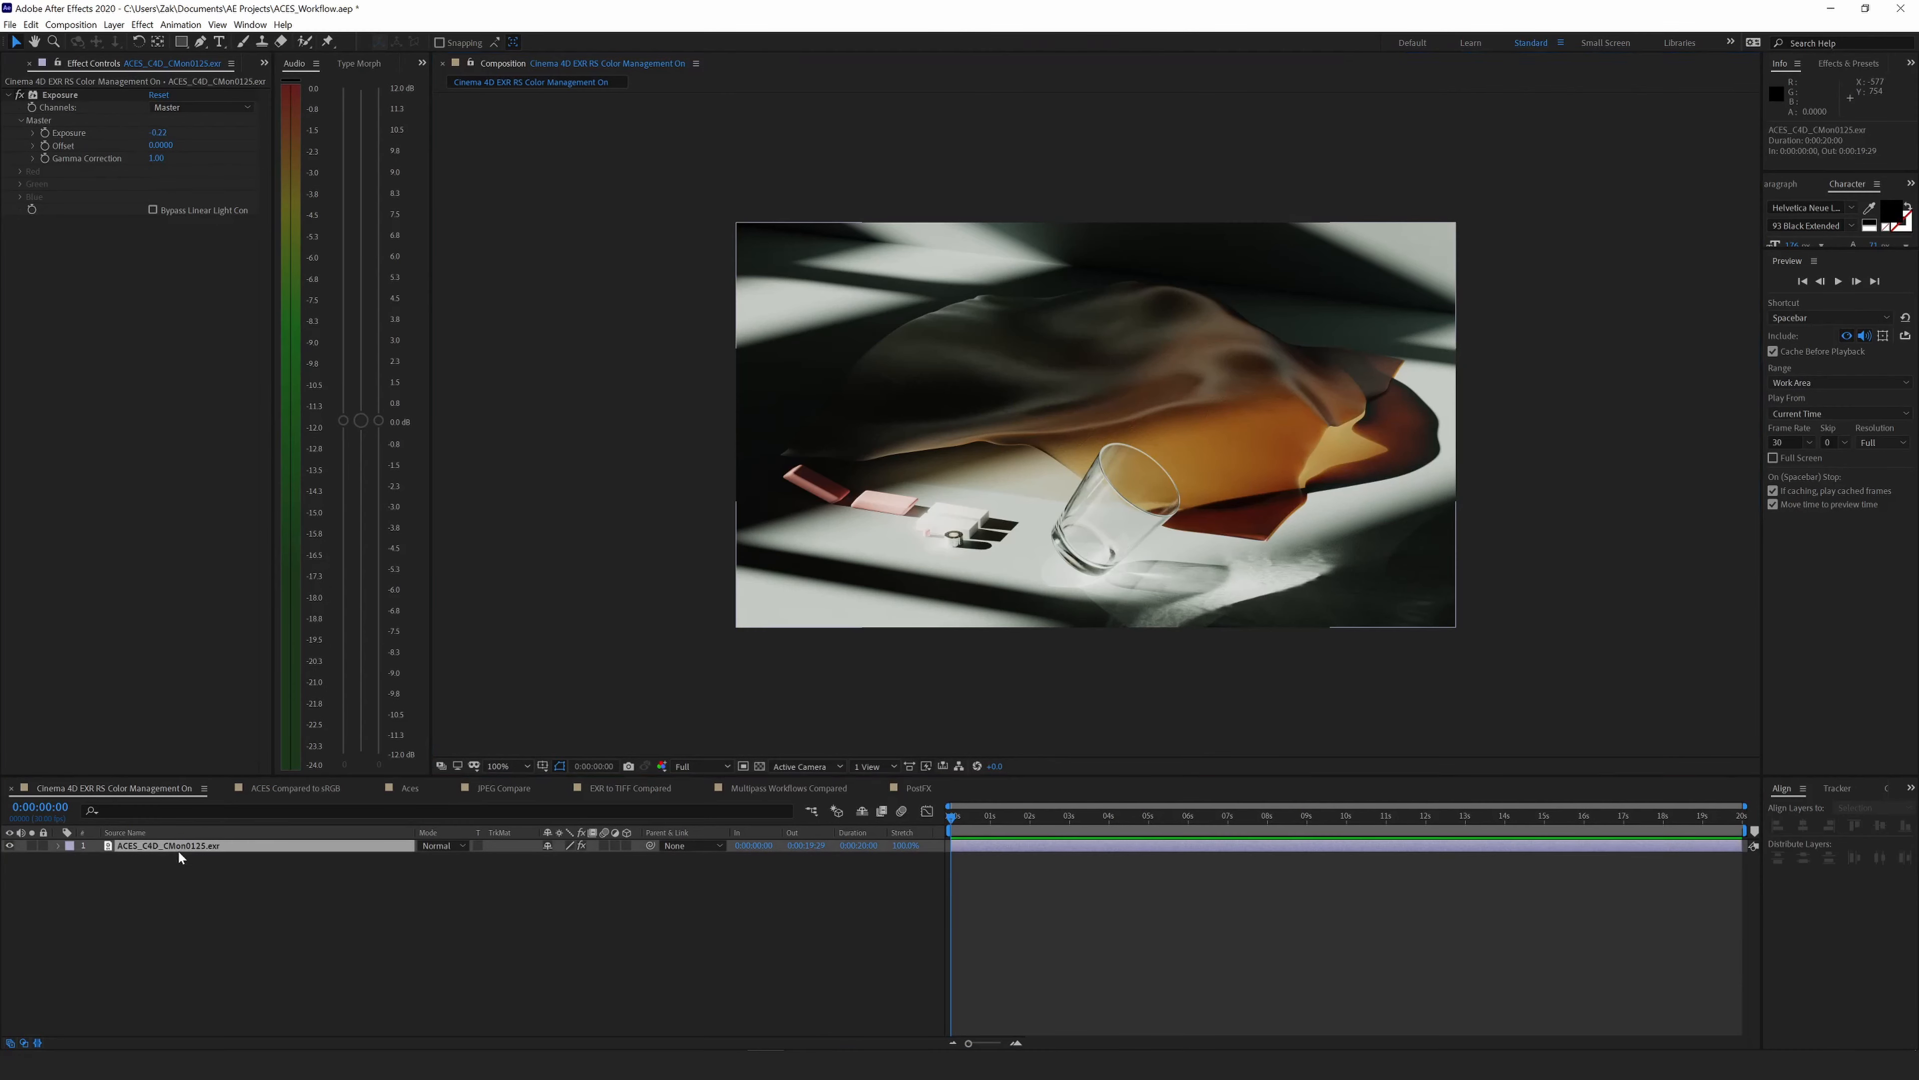
click(574, 722)
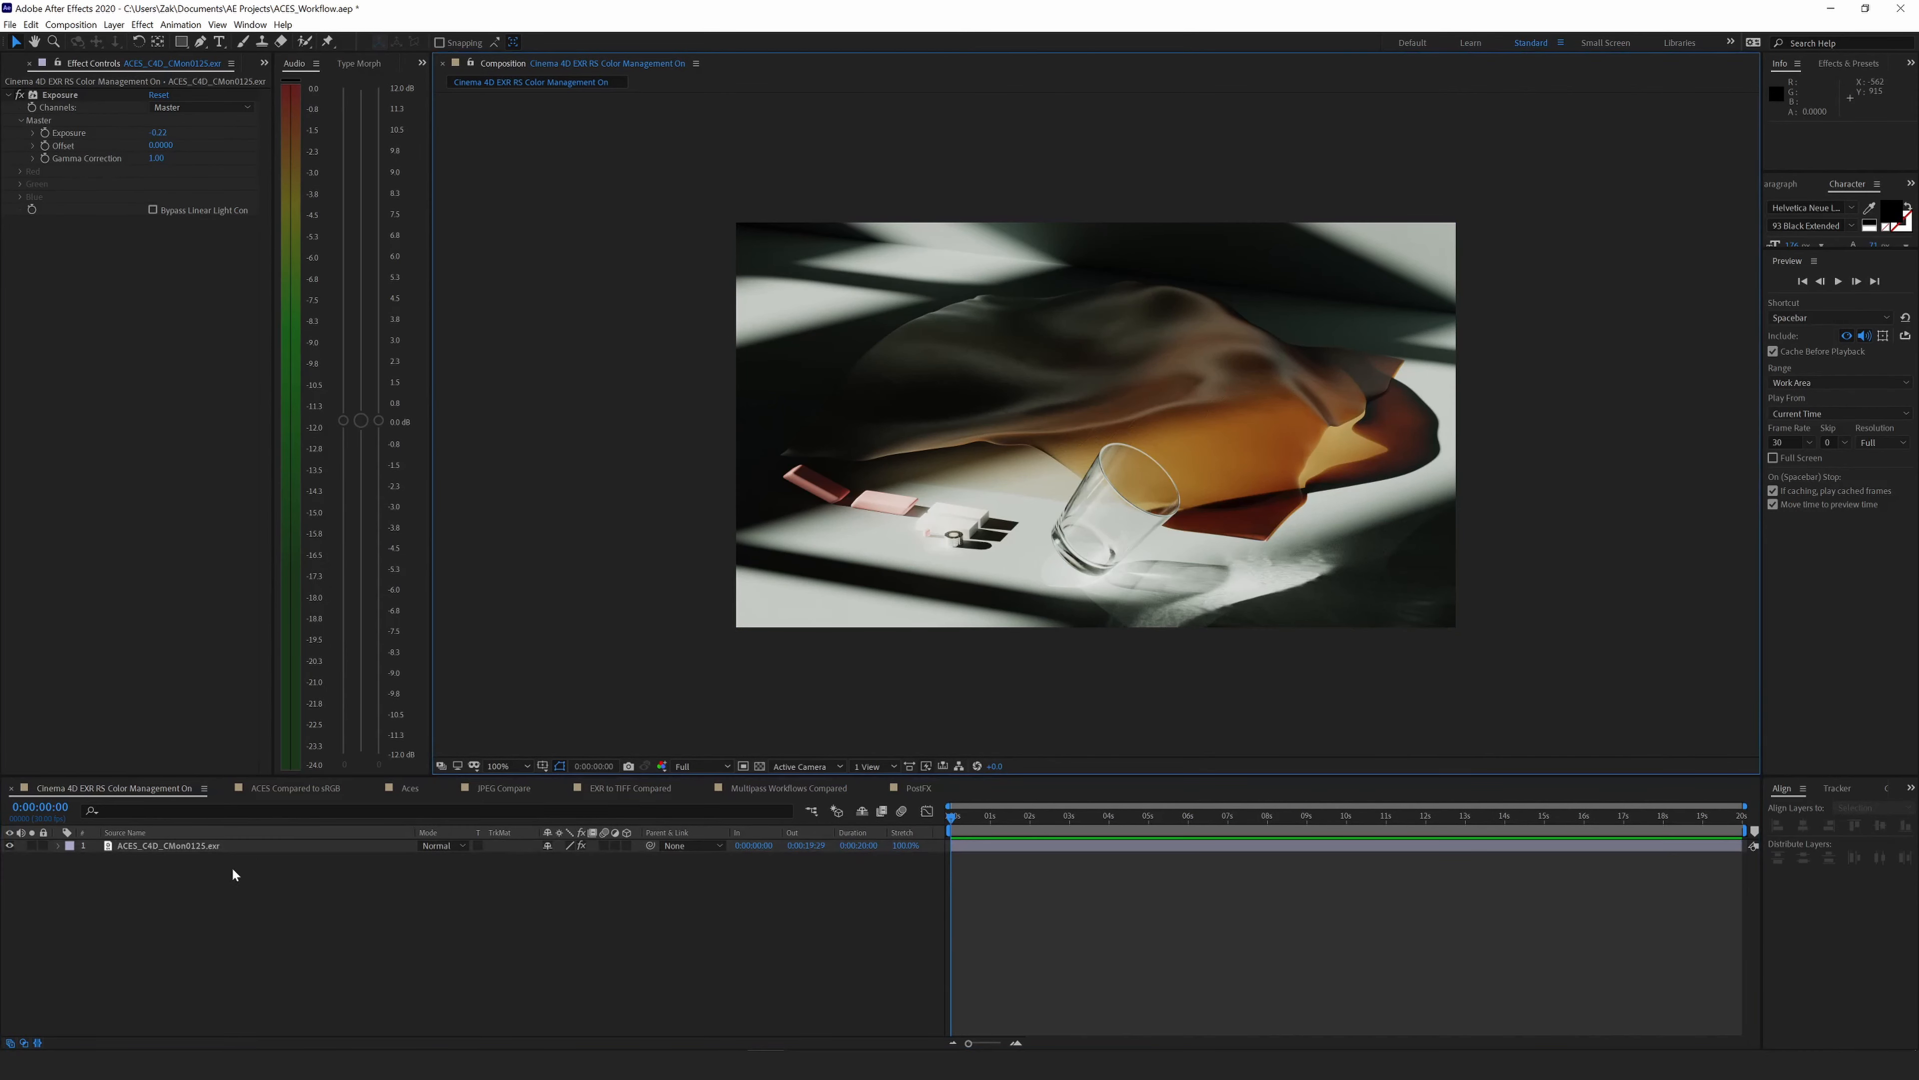
click(137, 846)
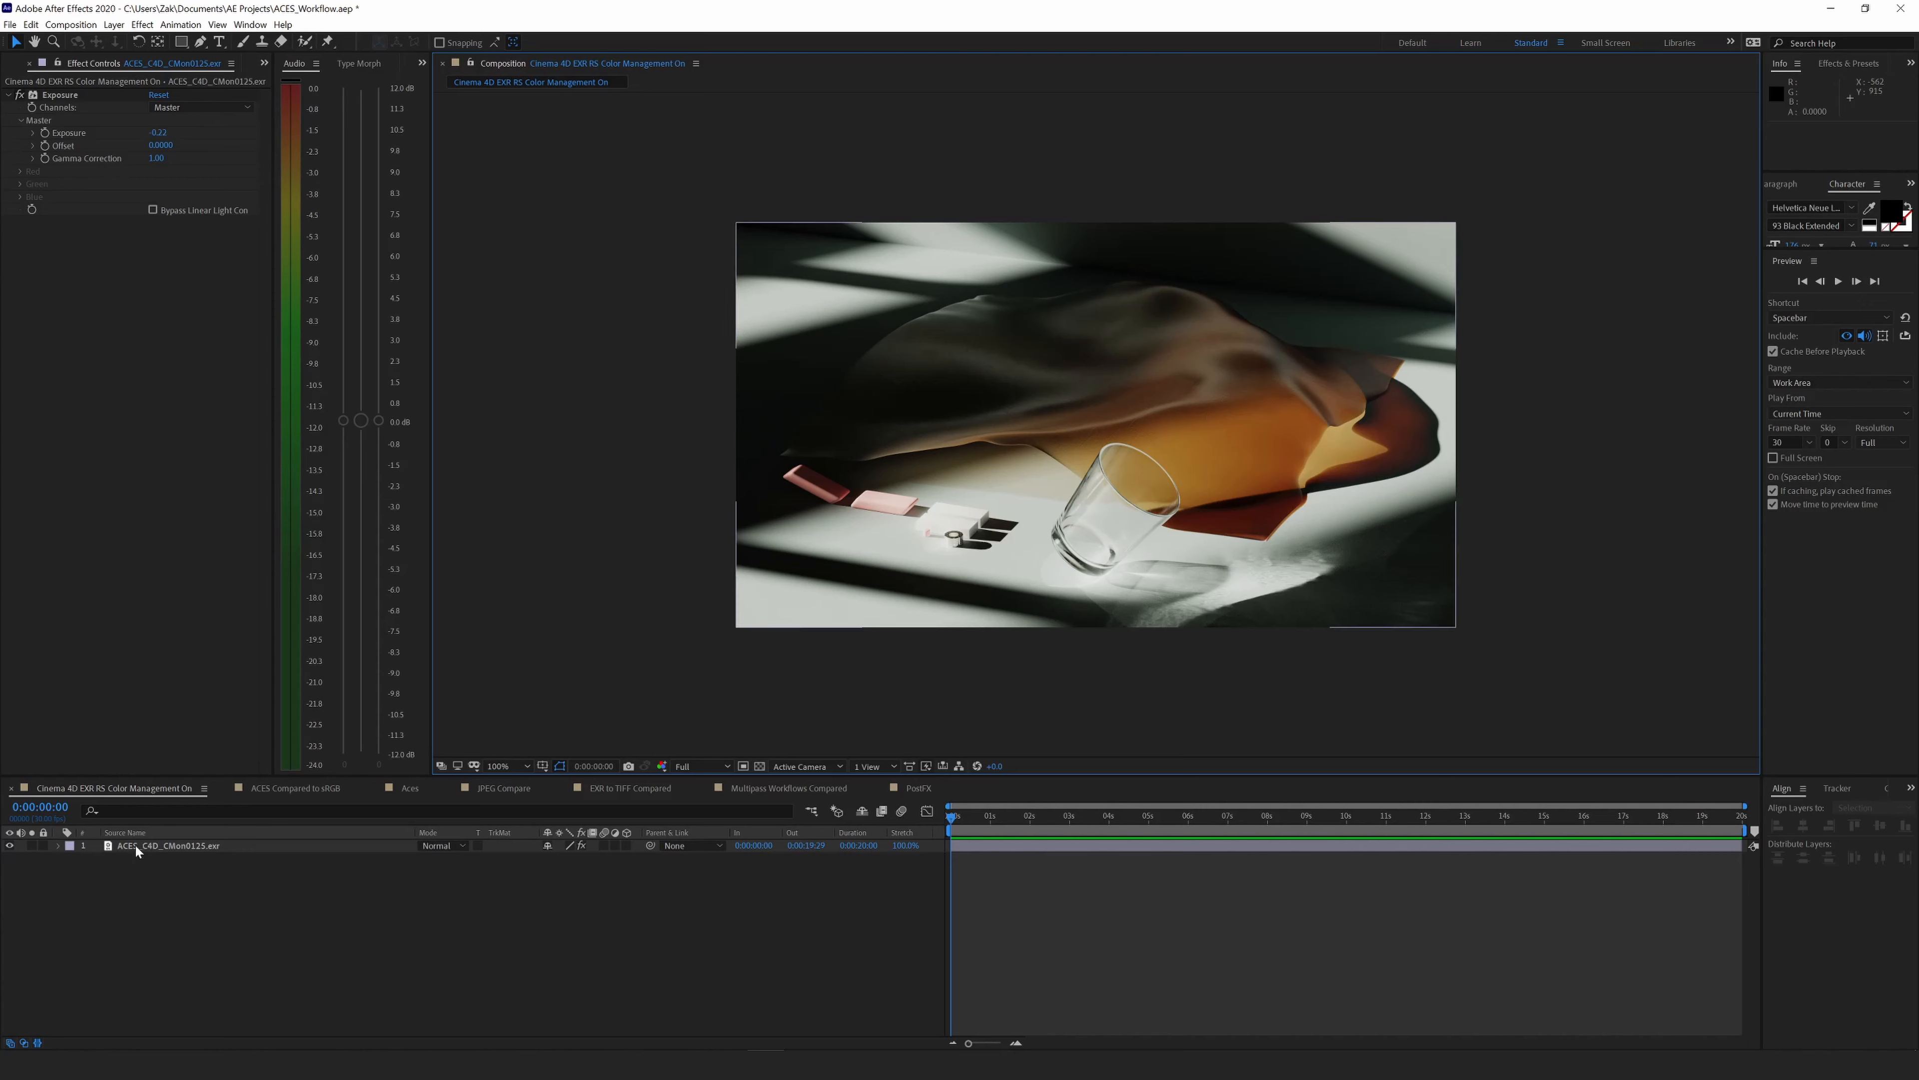
click(188, 853)
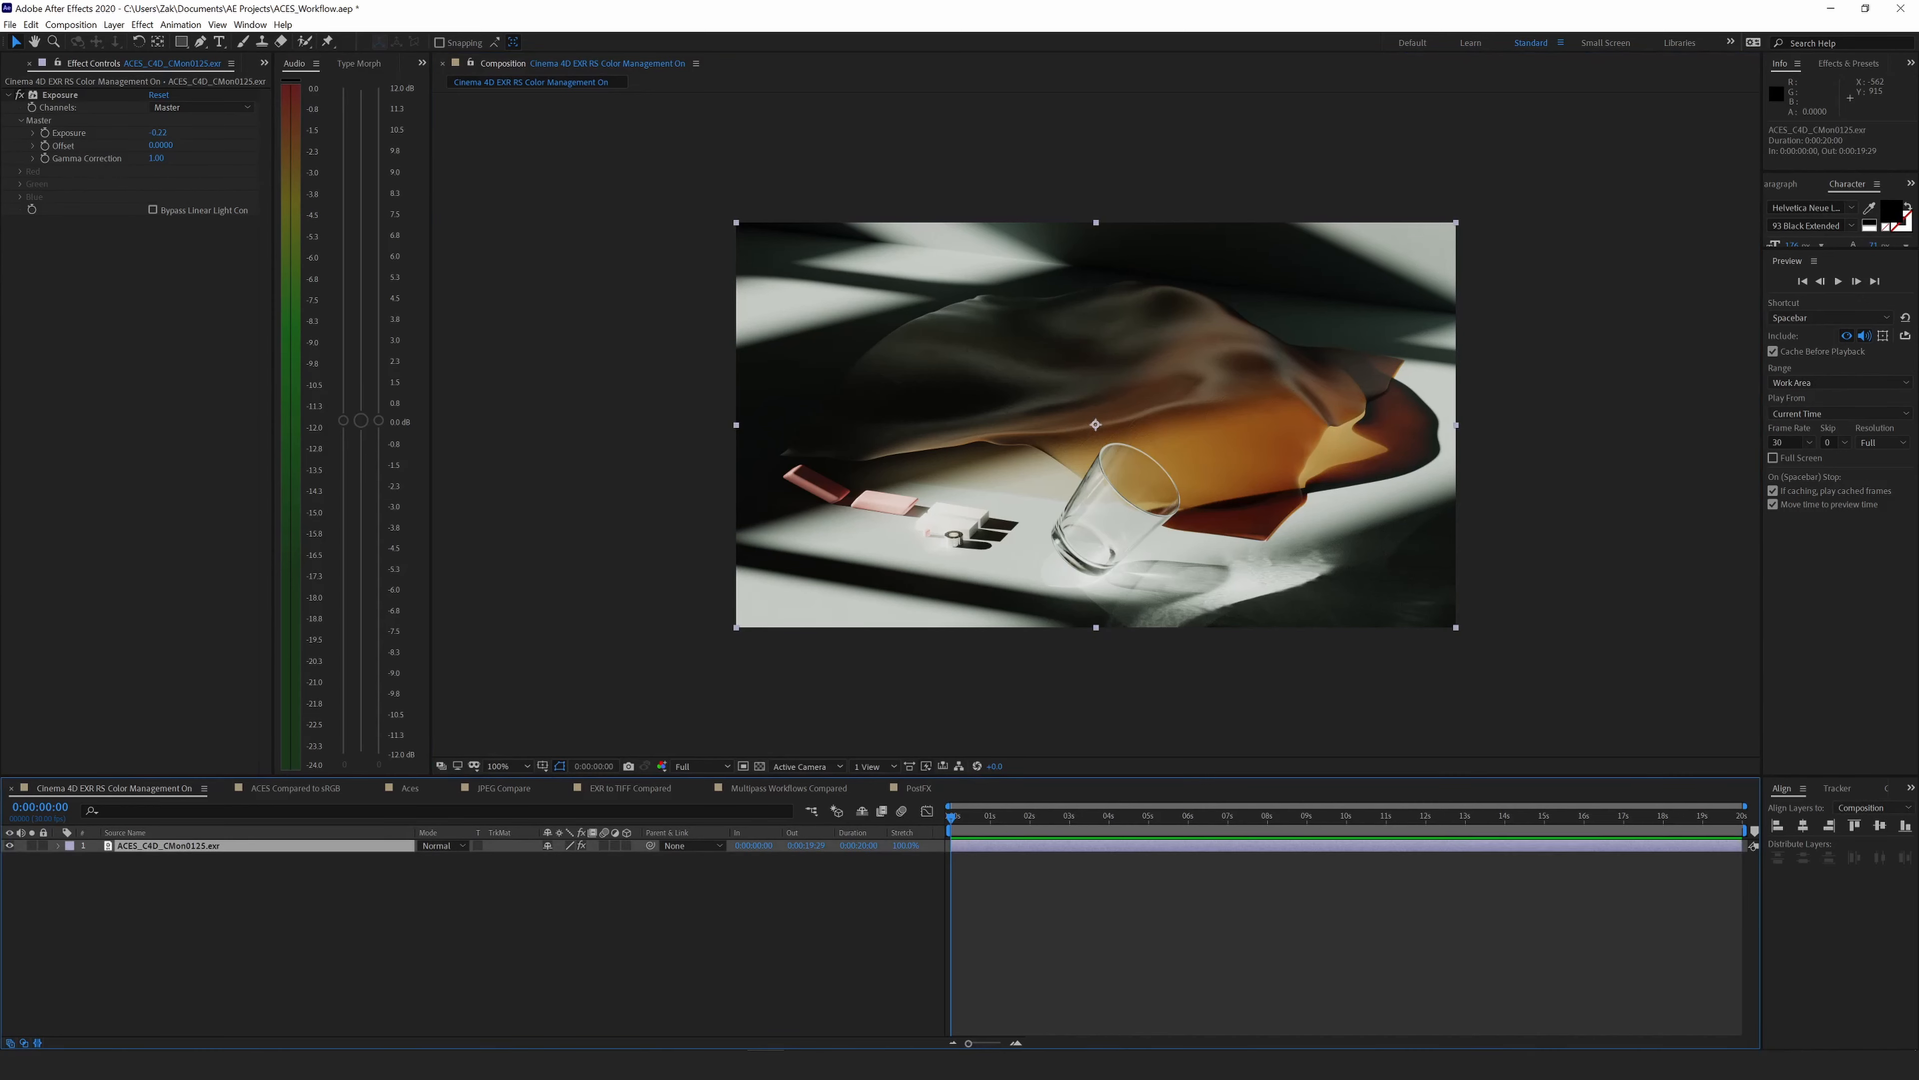
click(15, 68)
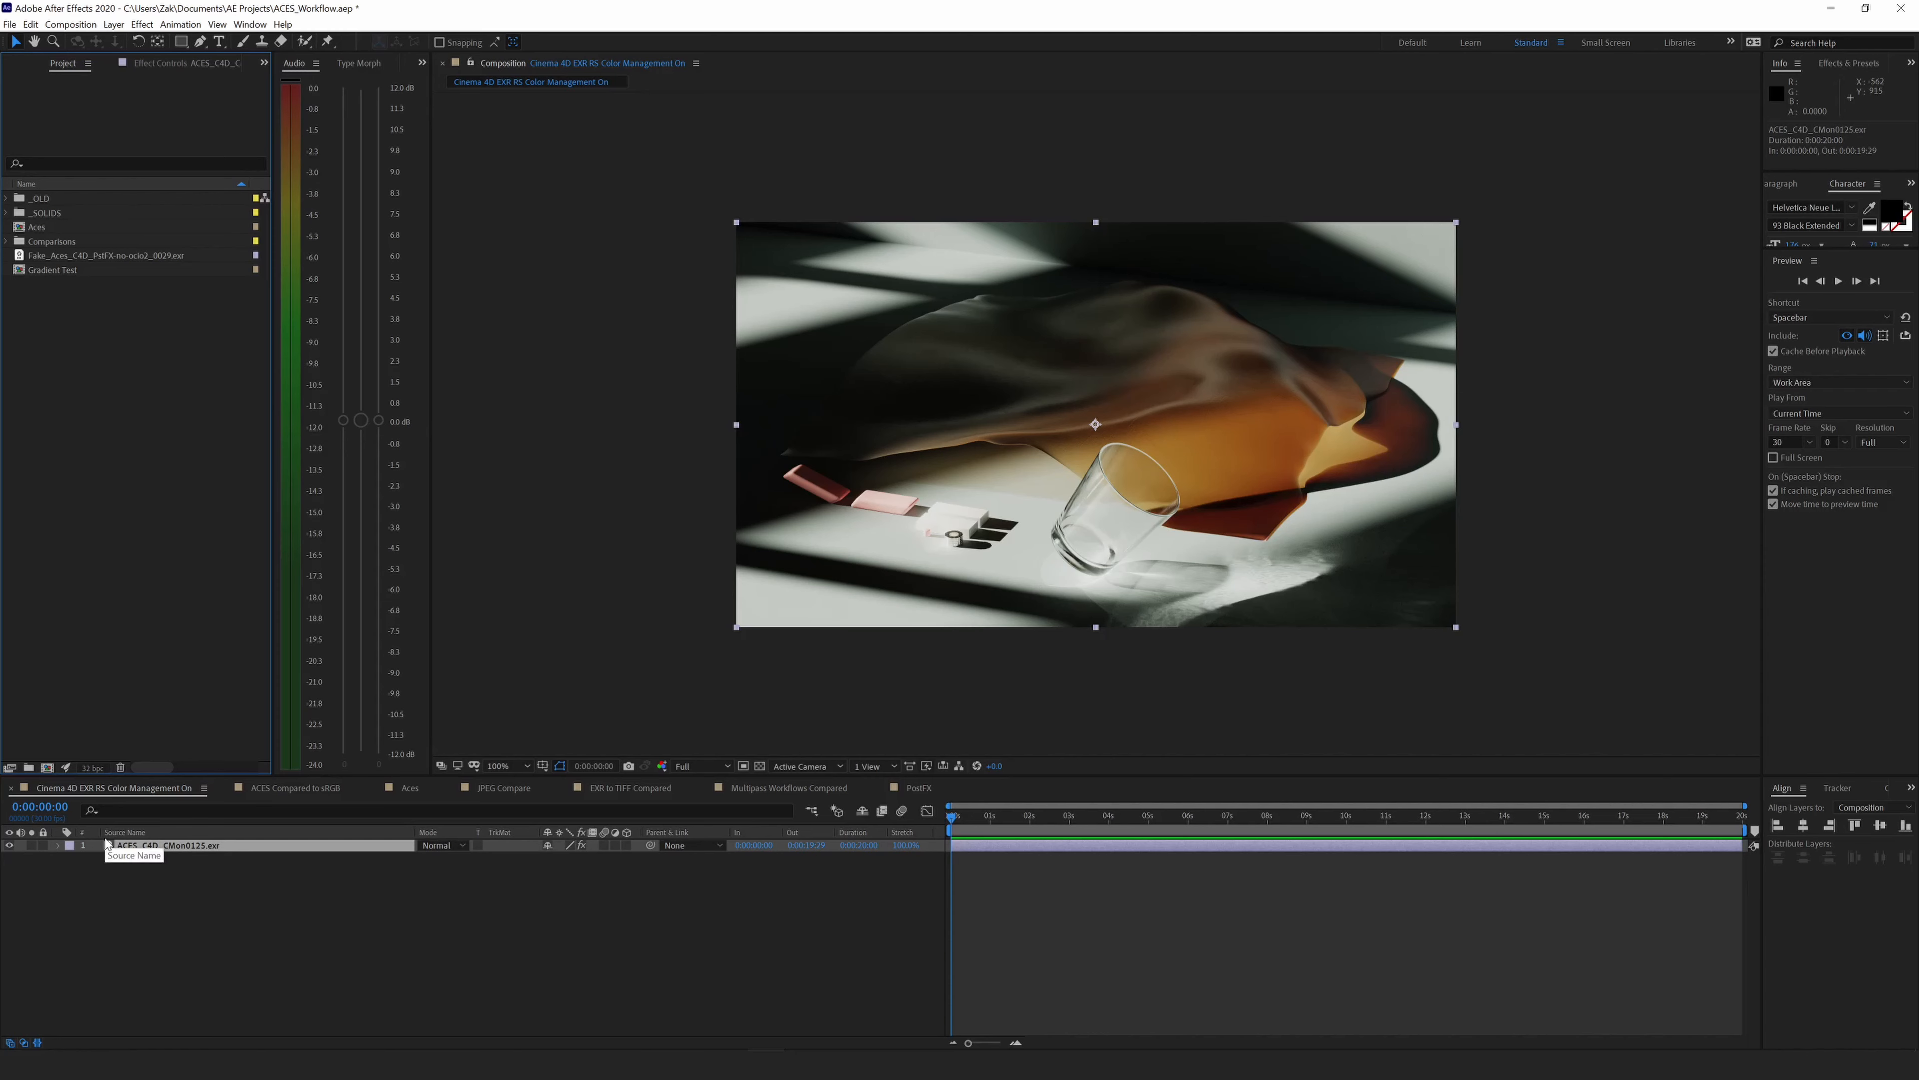
click(172, 63)
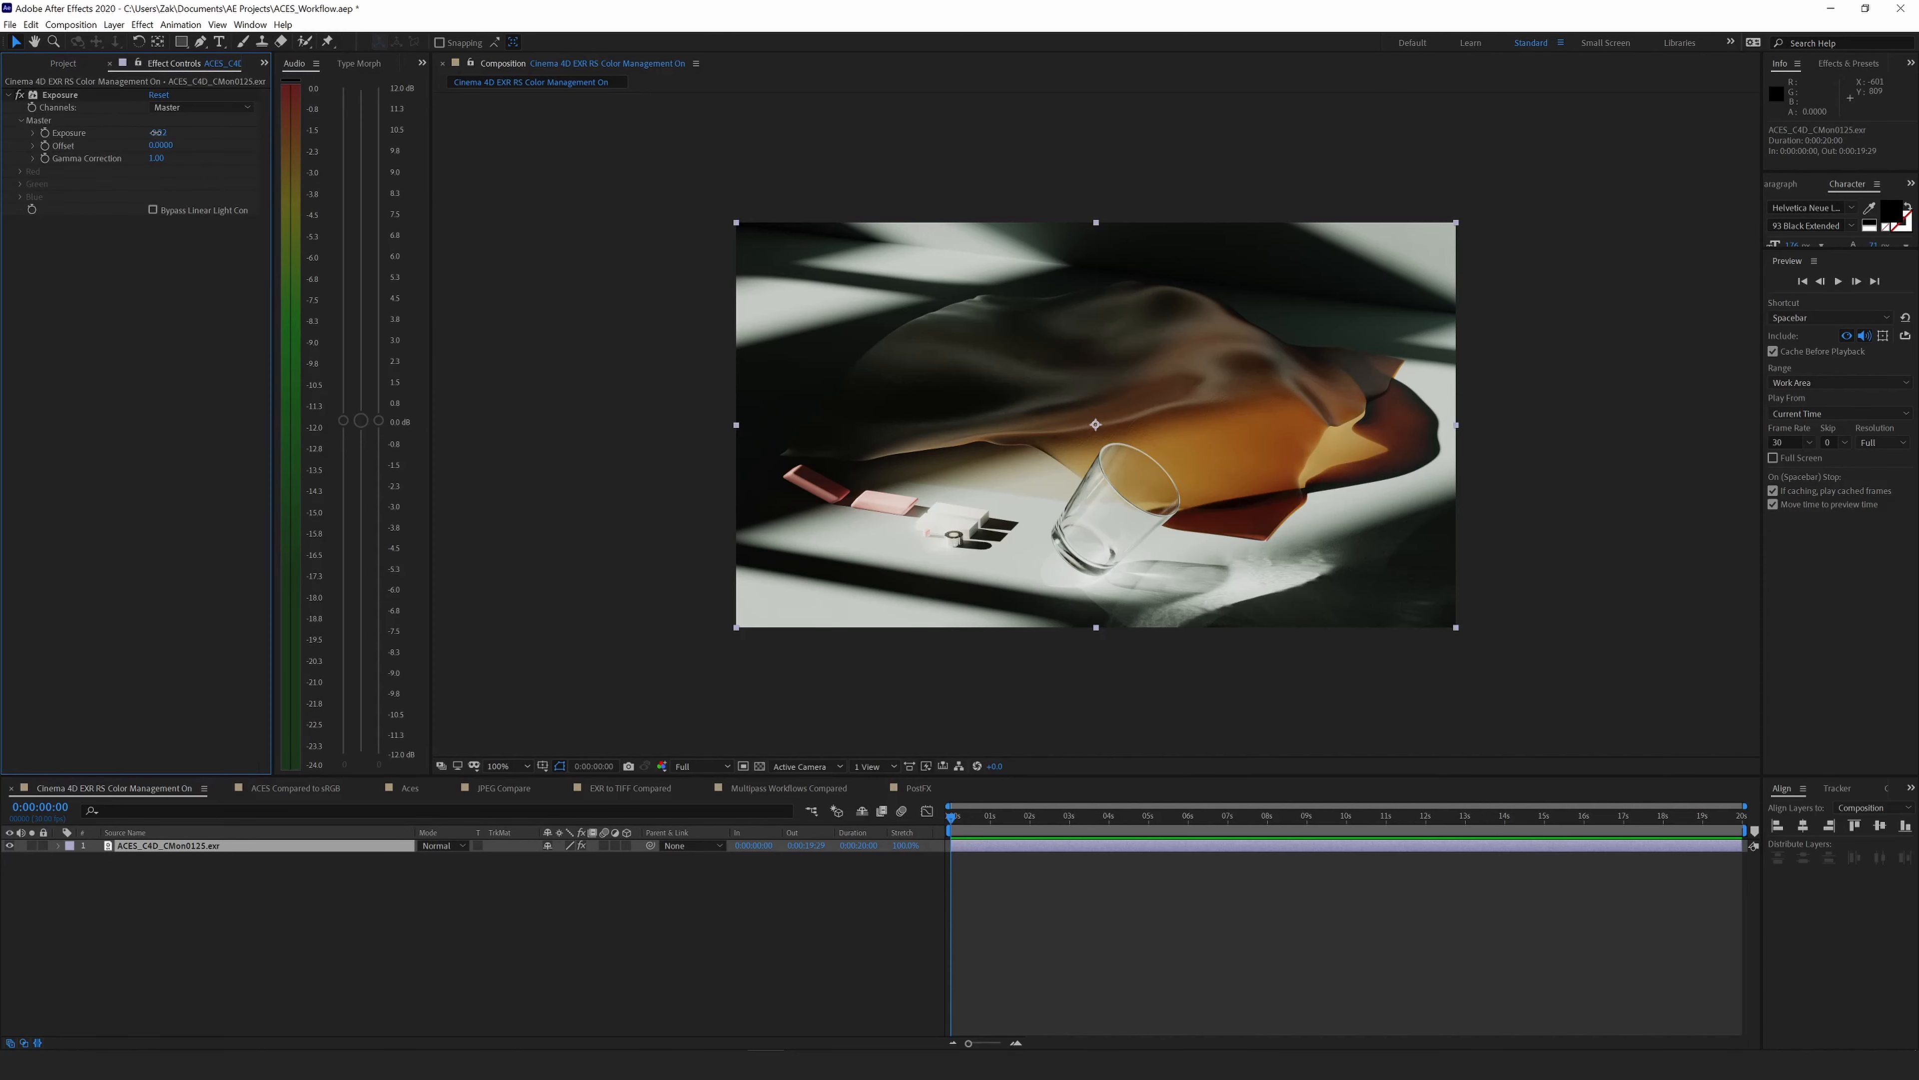
click(157, 132)
text(0)
key(Return)
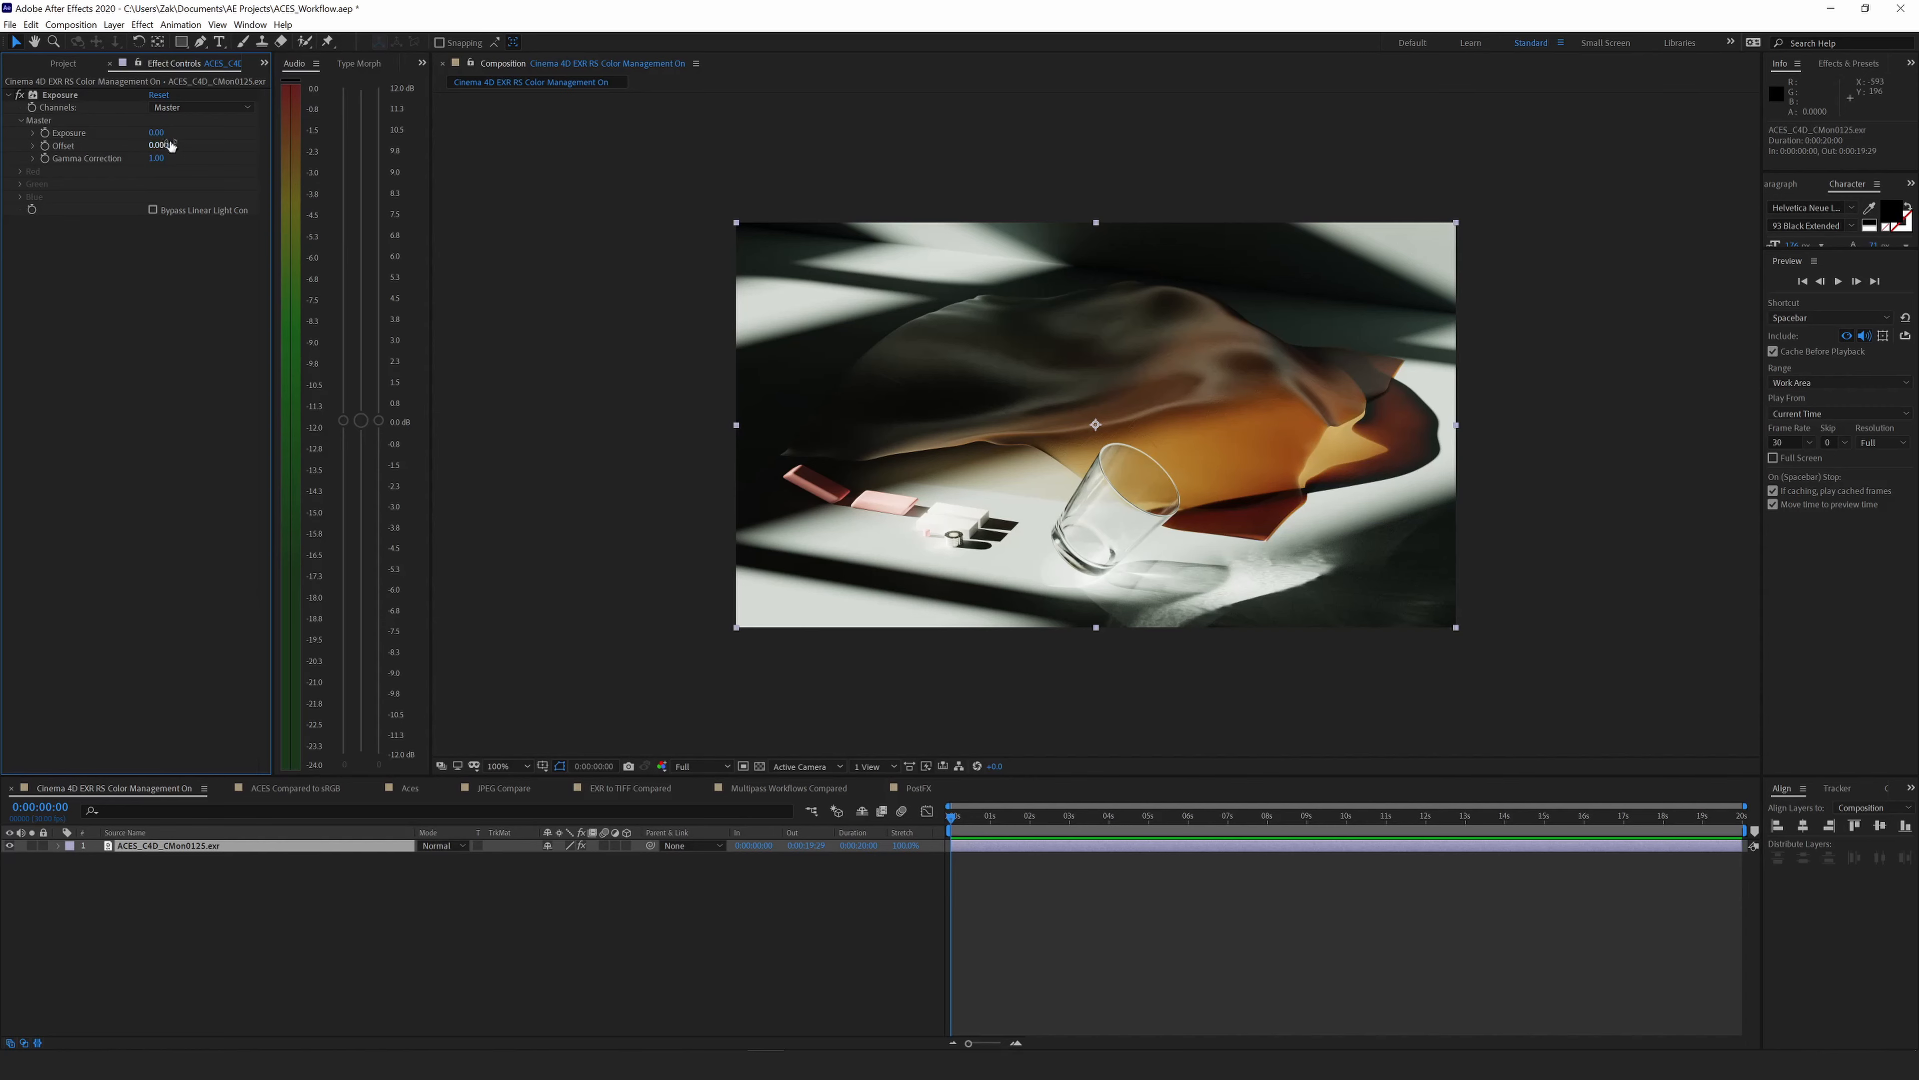
Raise the layer's exposure to about 3.04 to test the highlights, and turn off the Exposure effect.
drag(157, 134, 241, 131)
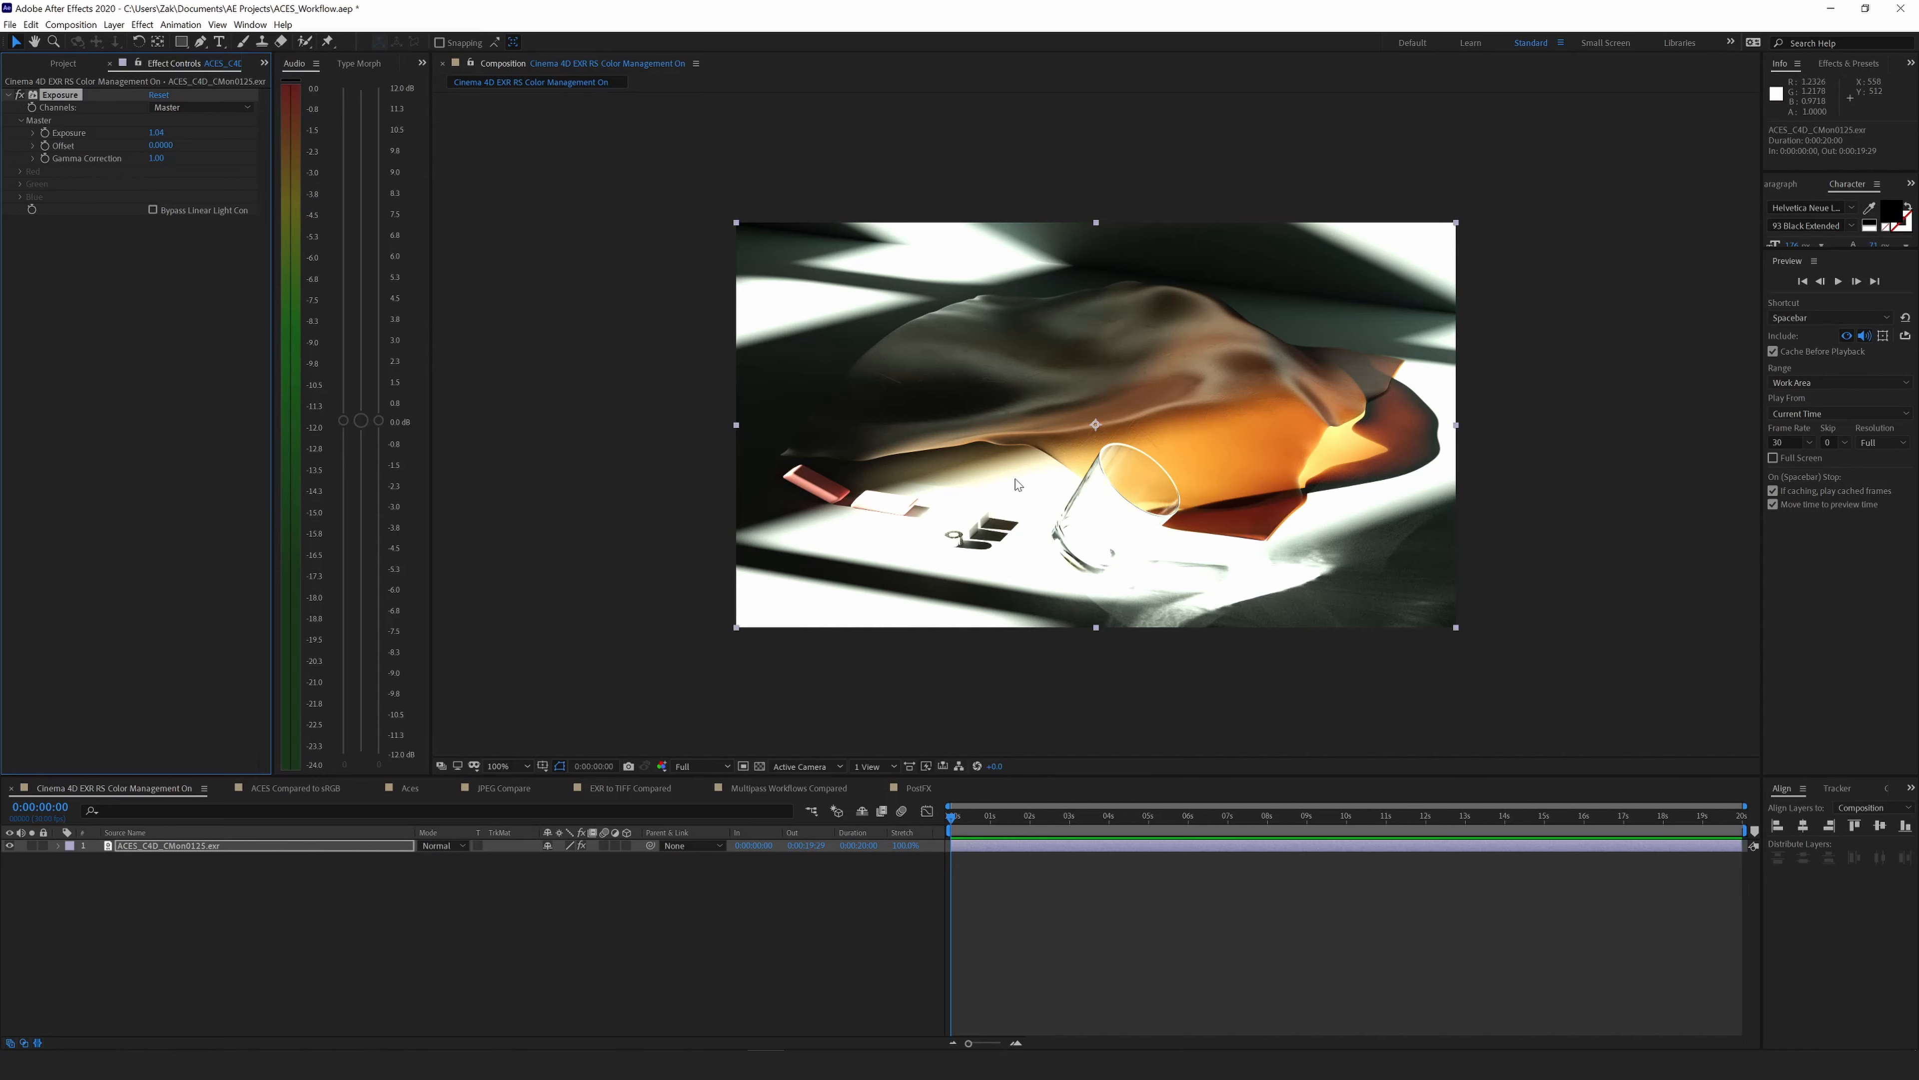
drag(156, 132, 261, 131)
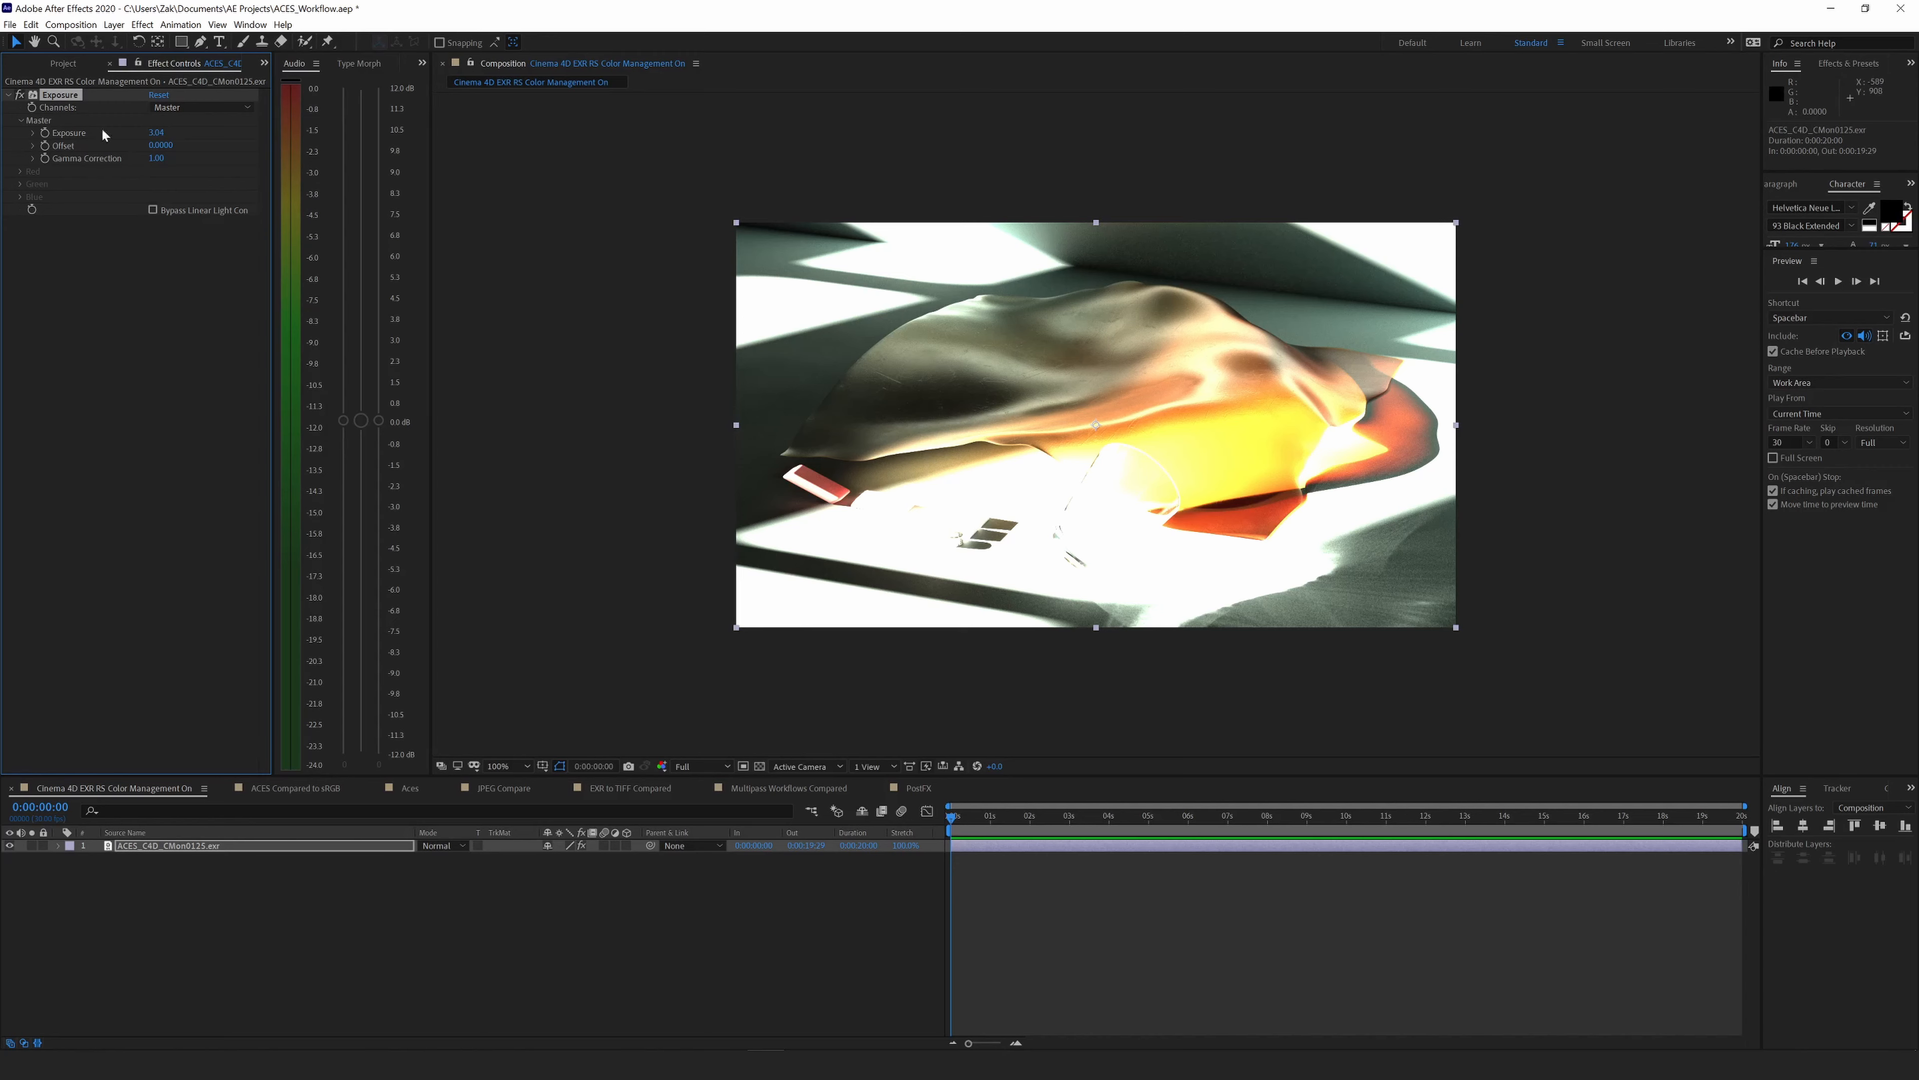
click(20, 94)
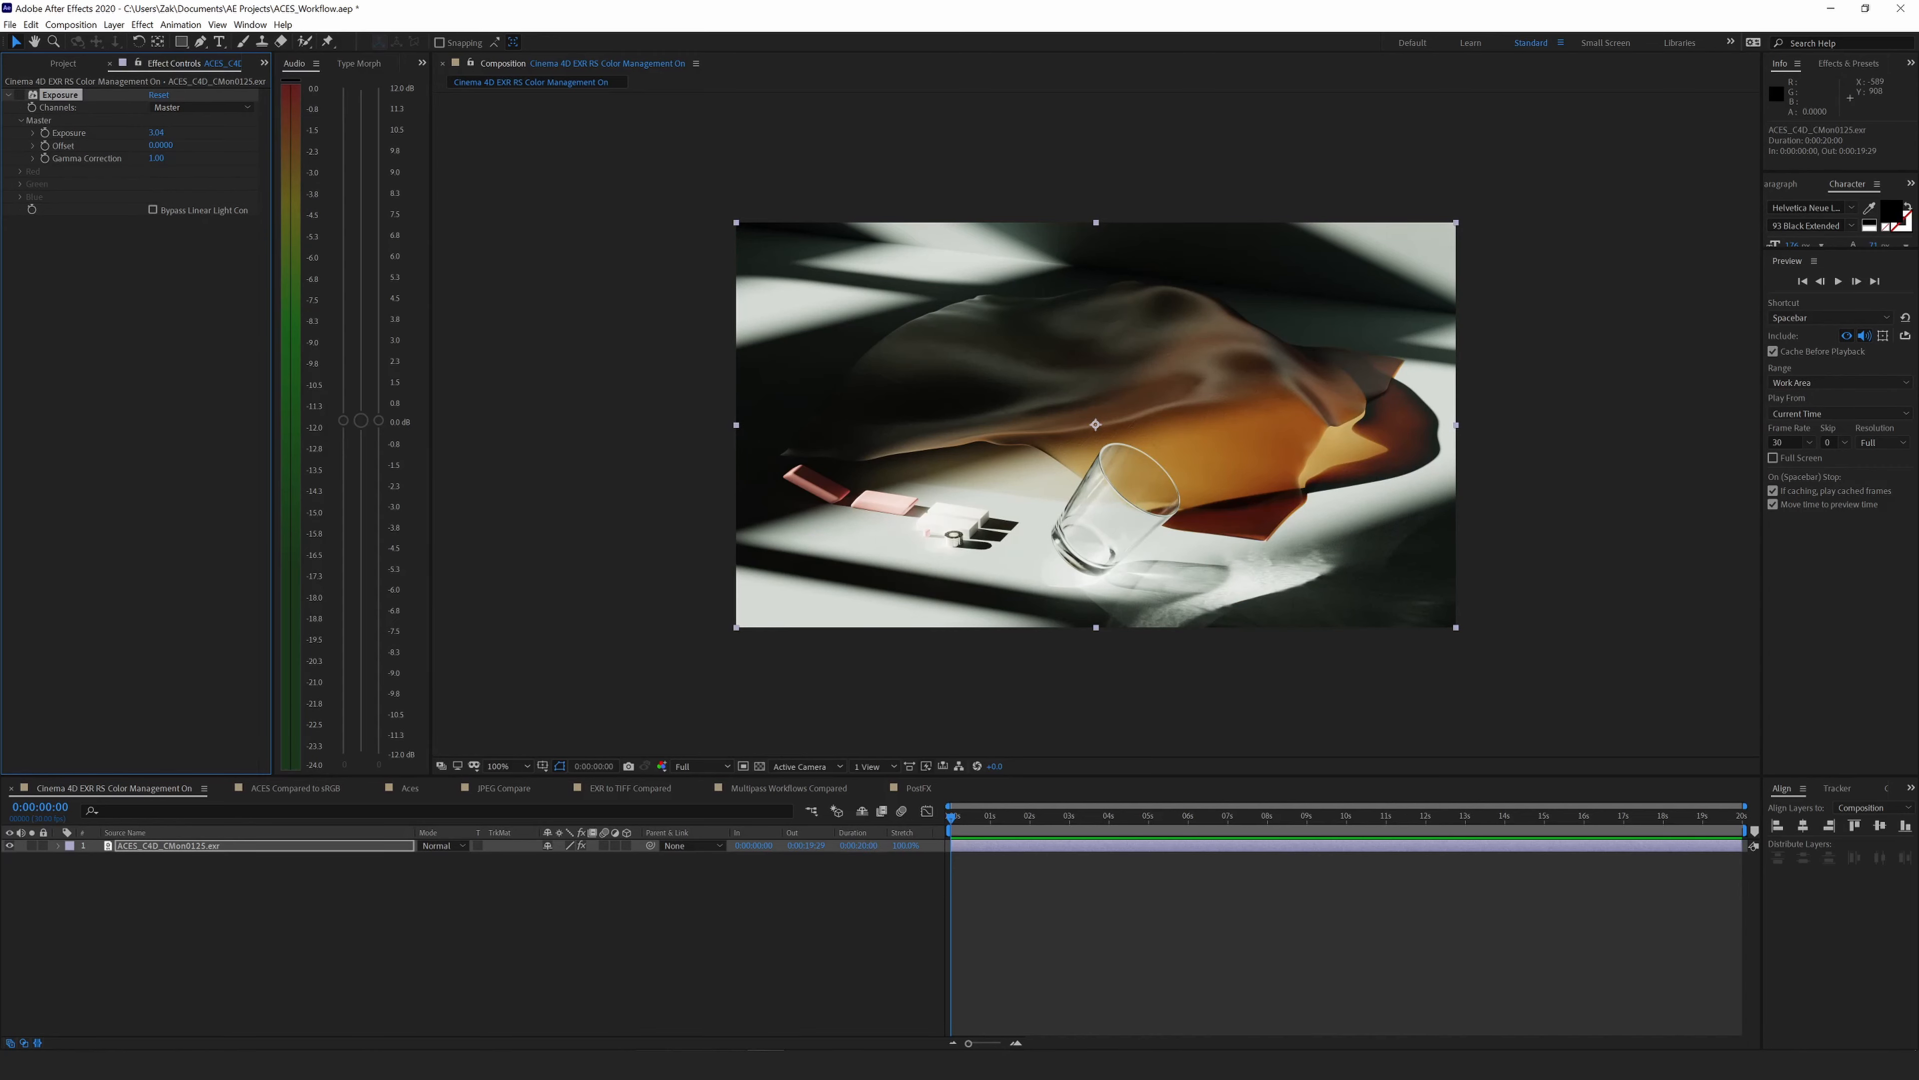
Switch to Cinema 4D, disable Color Management in the Redshift Post-Effects, and move the render settings window aside.
click(400, 998)
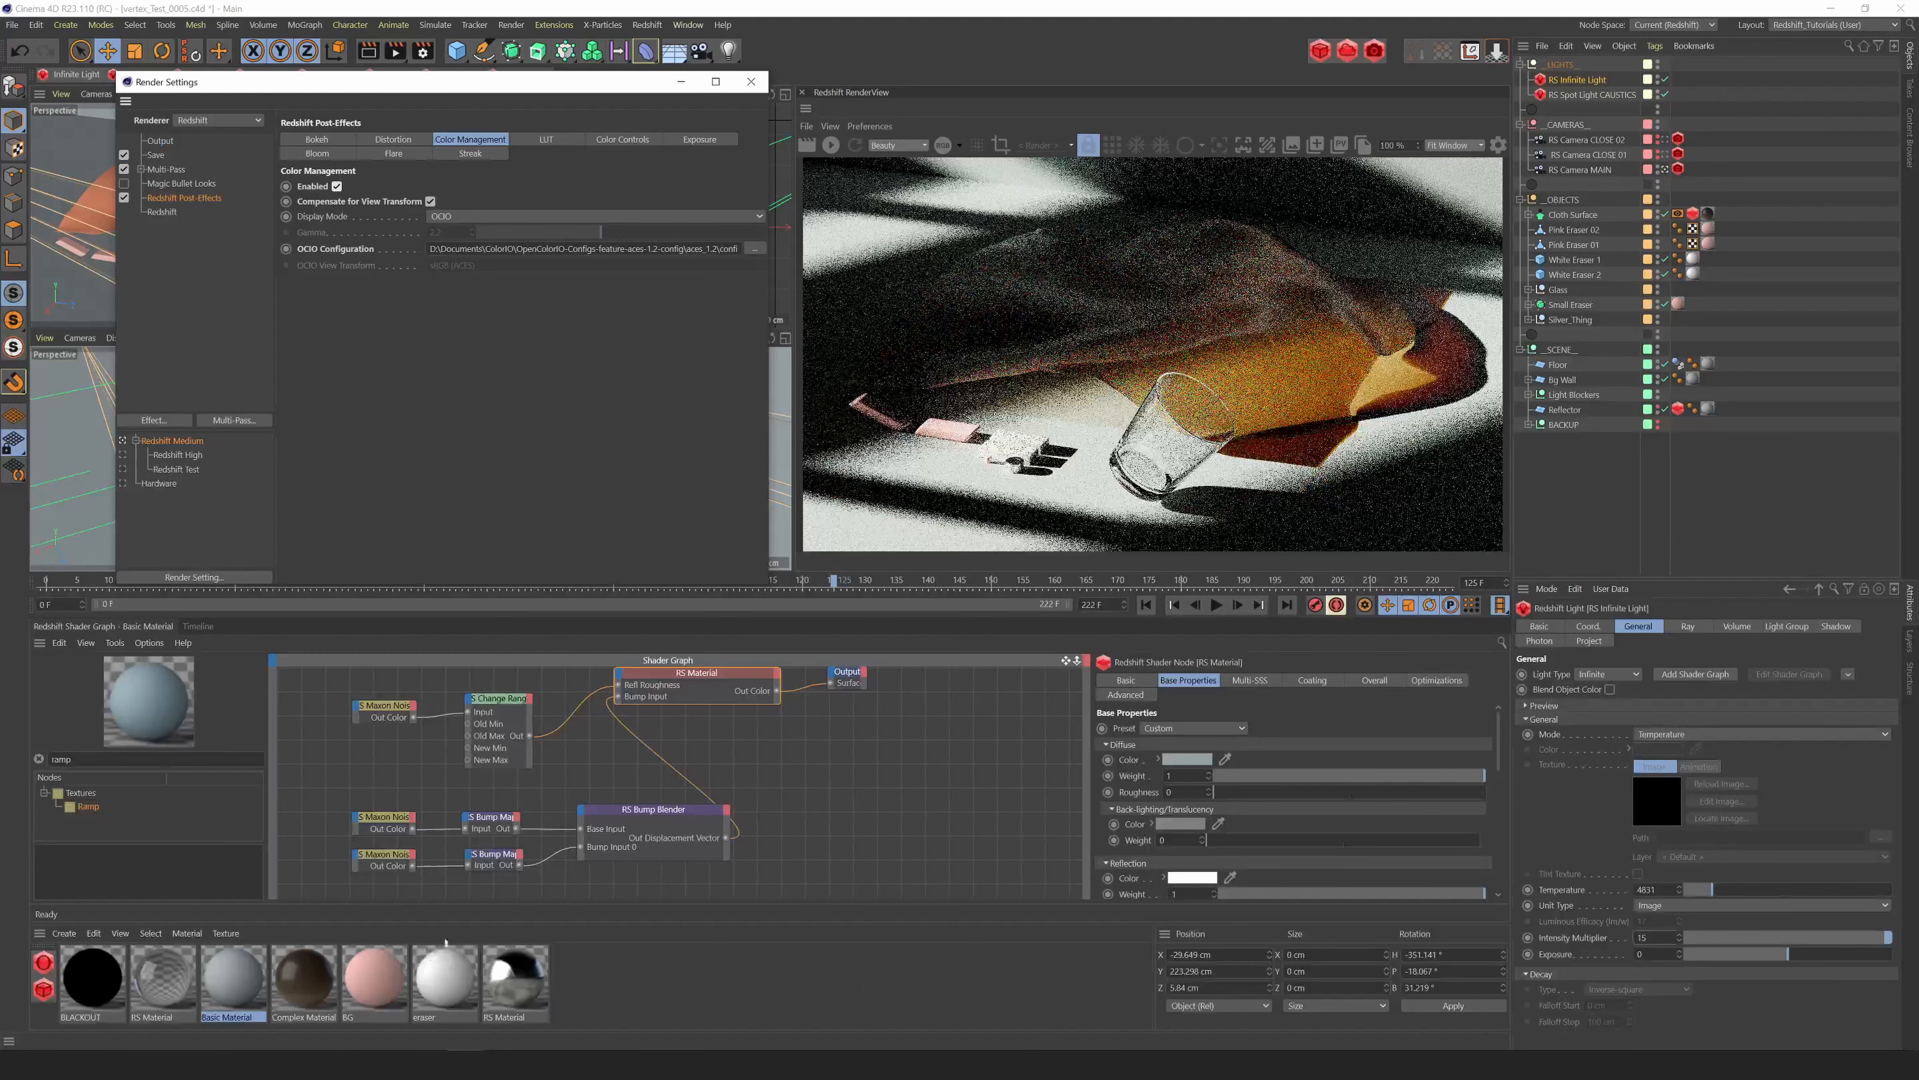
click(338, 186)
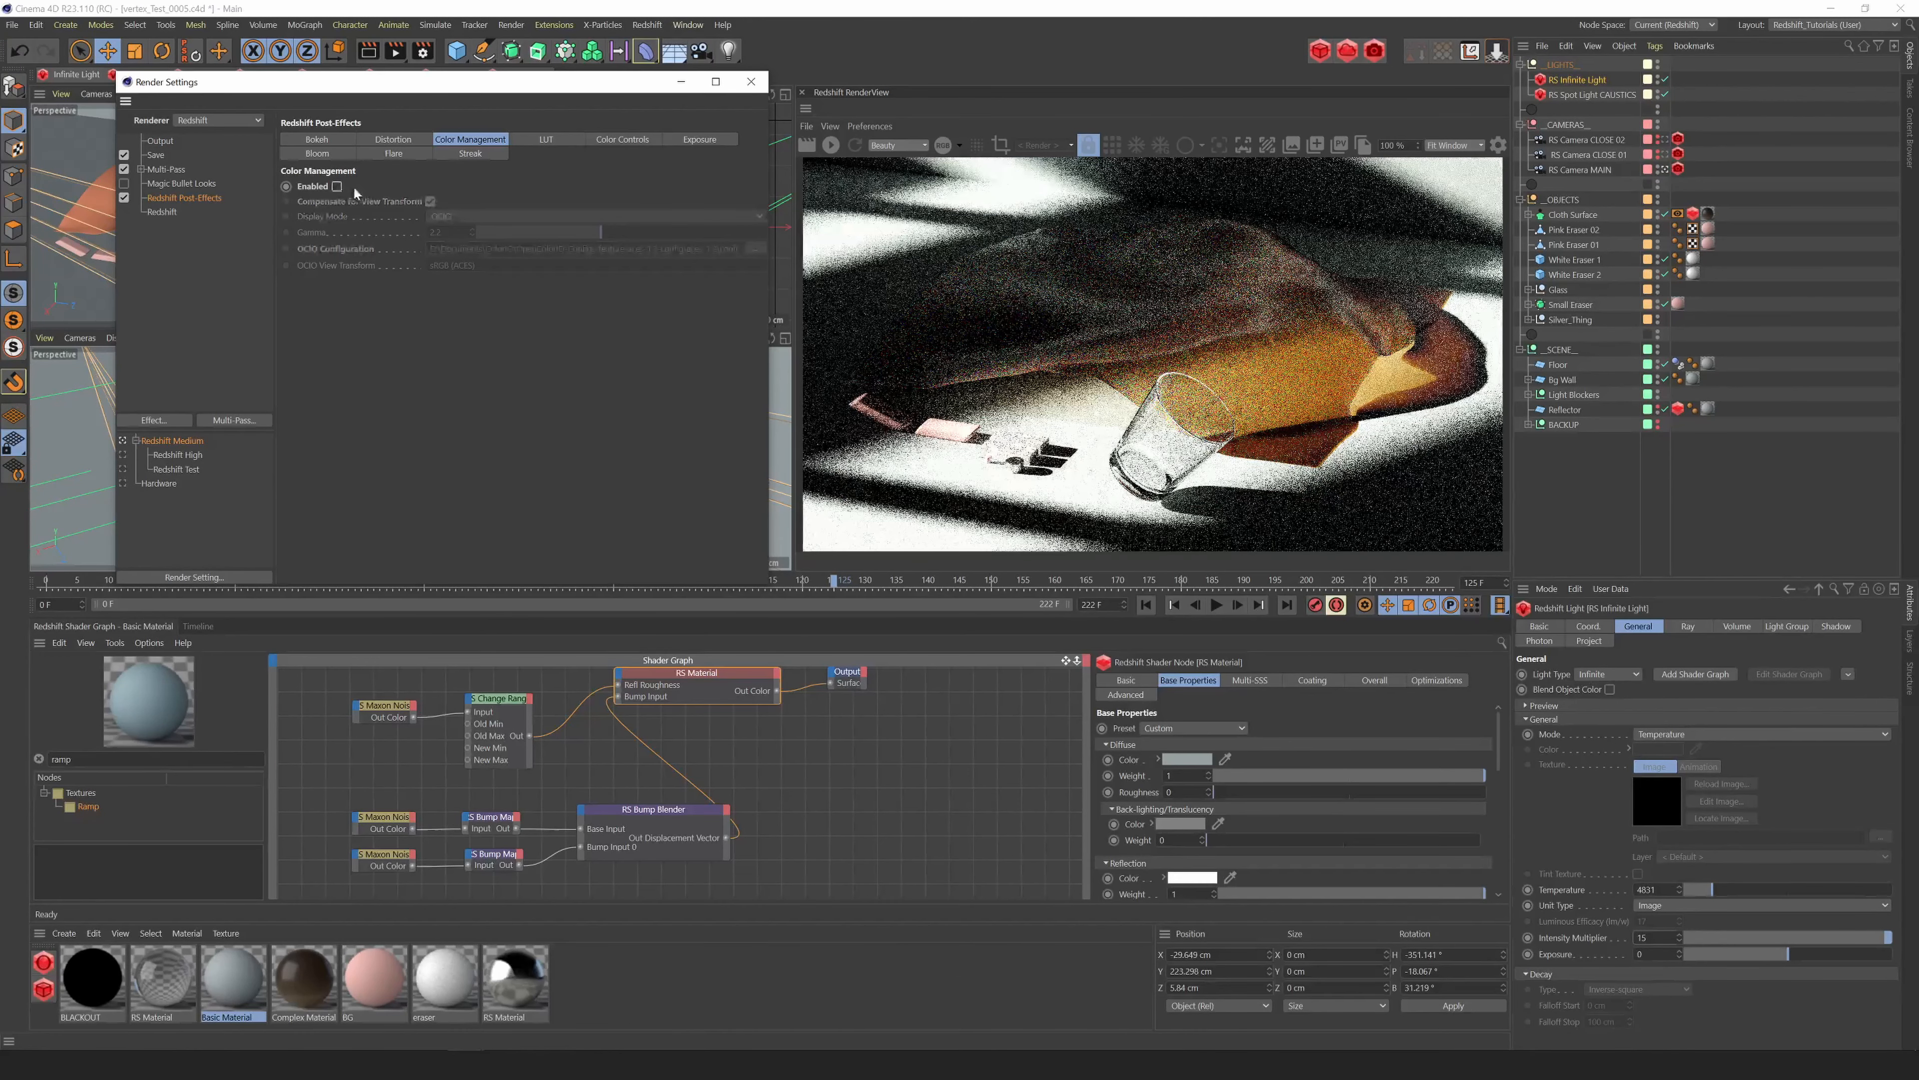
drag(434, 81, 386, 166)
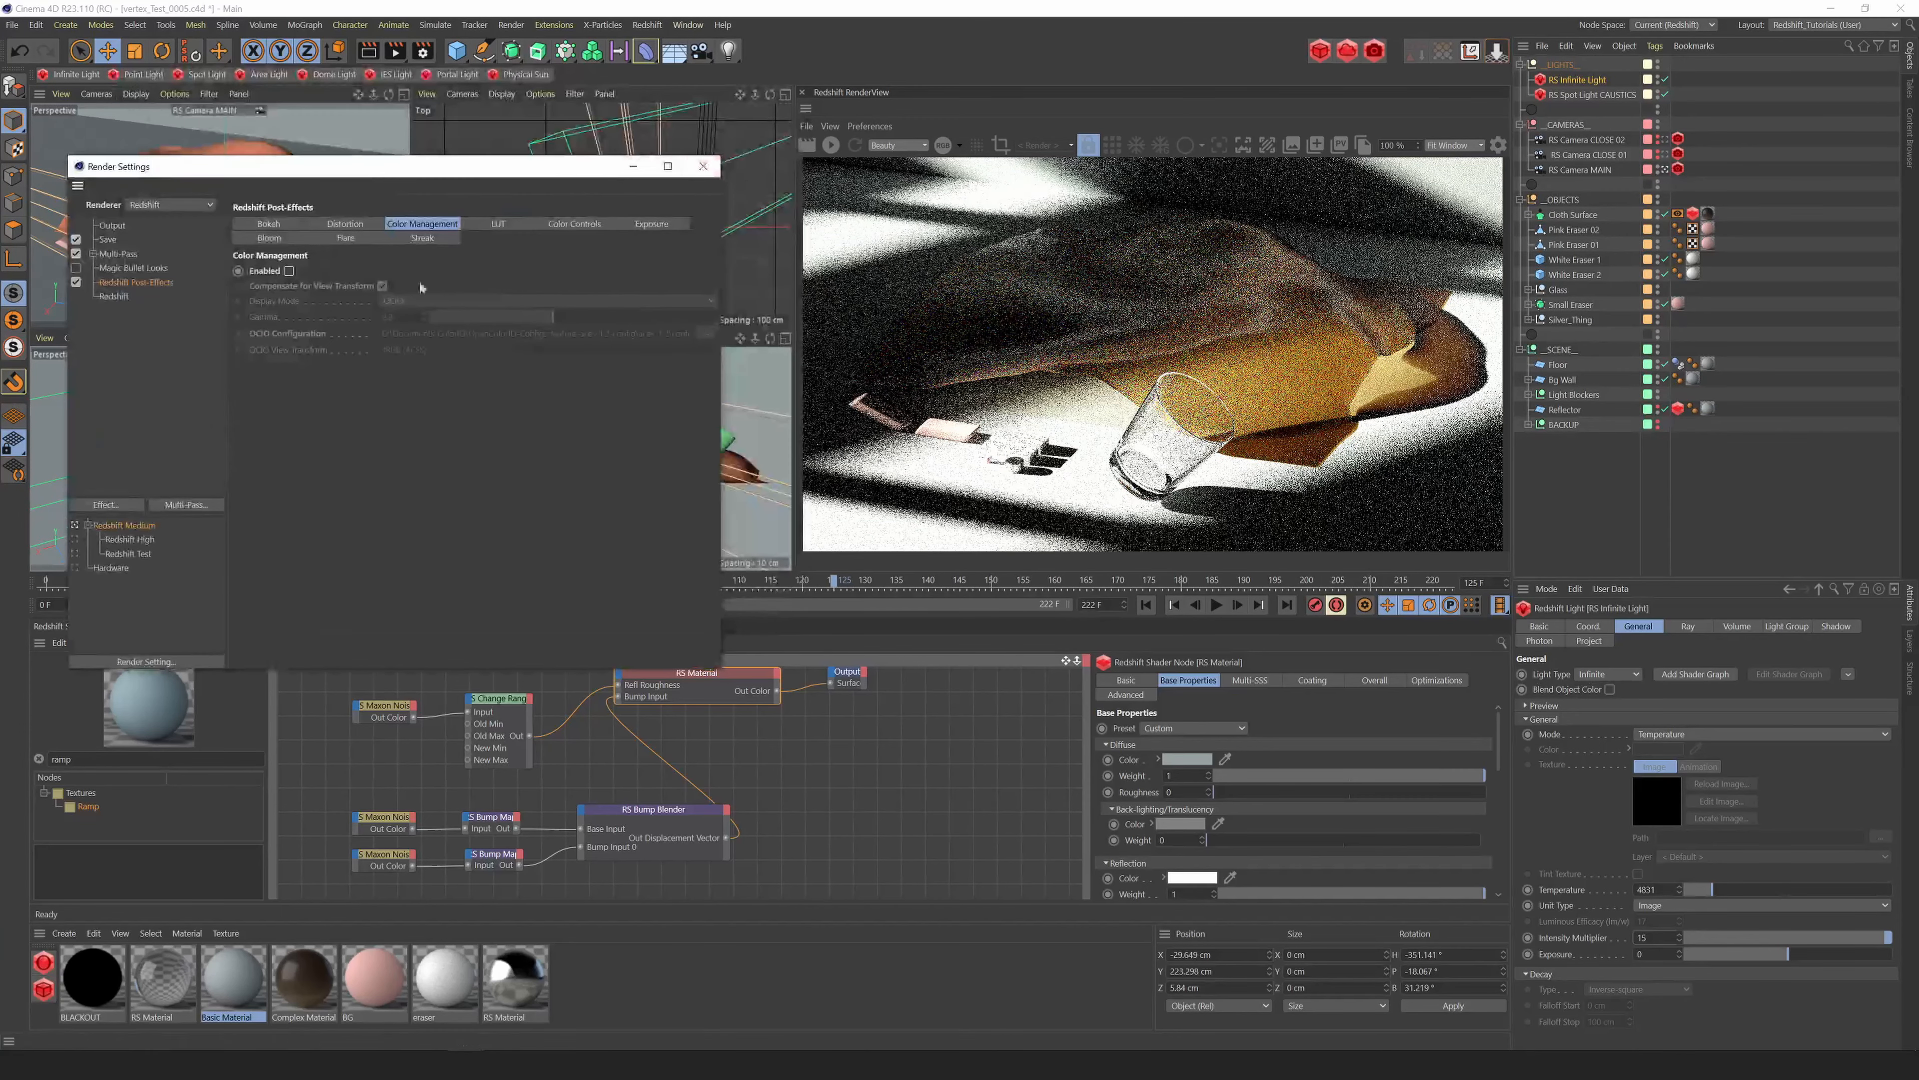
Switch to After Effects, open the EXR to TIFF Compared composition, and select the ACES_C4D_CMoff_1080_0125.exr layer.
click(595, 921)
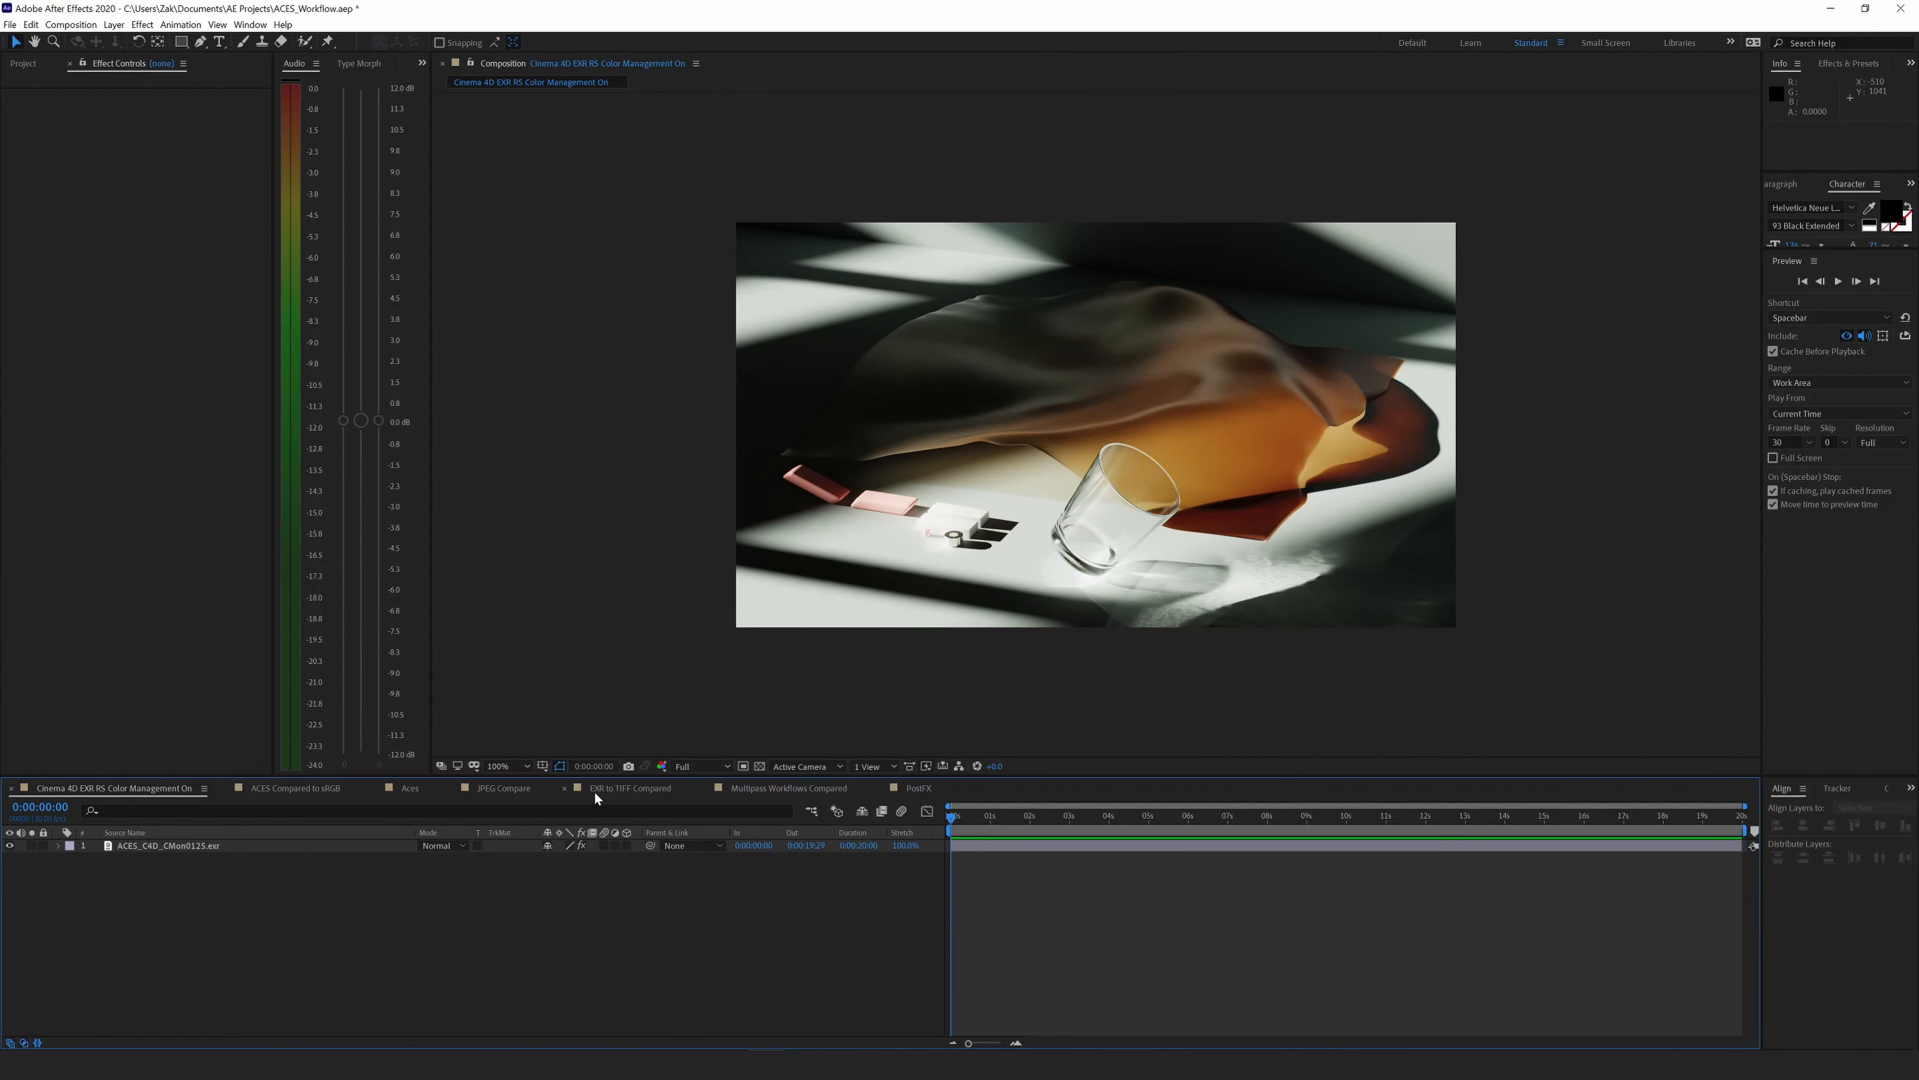
click(622, 796)
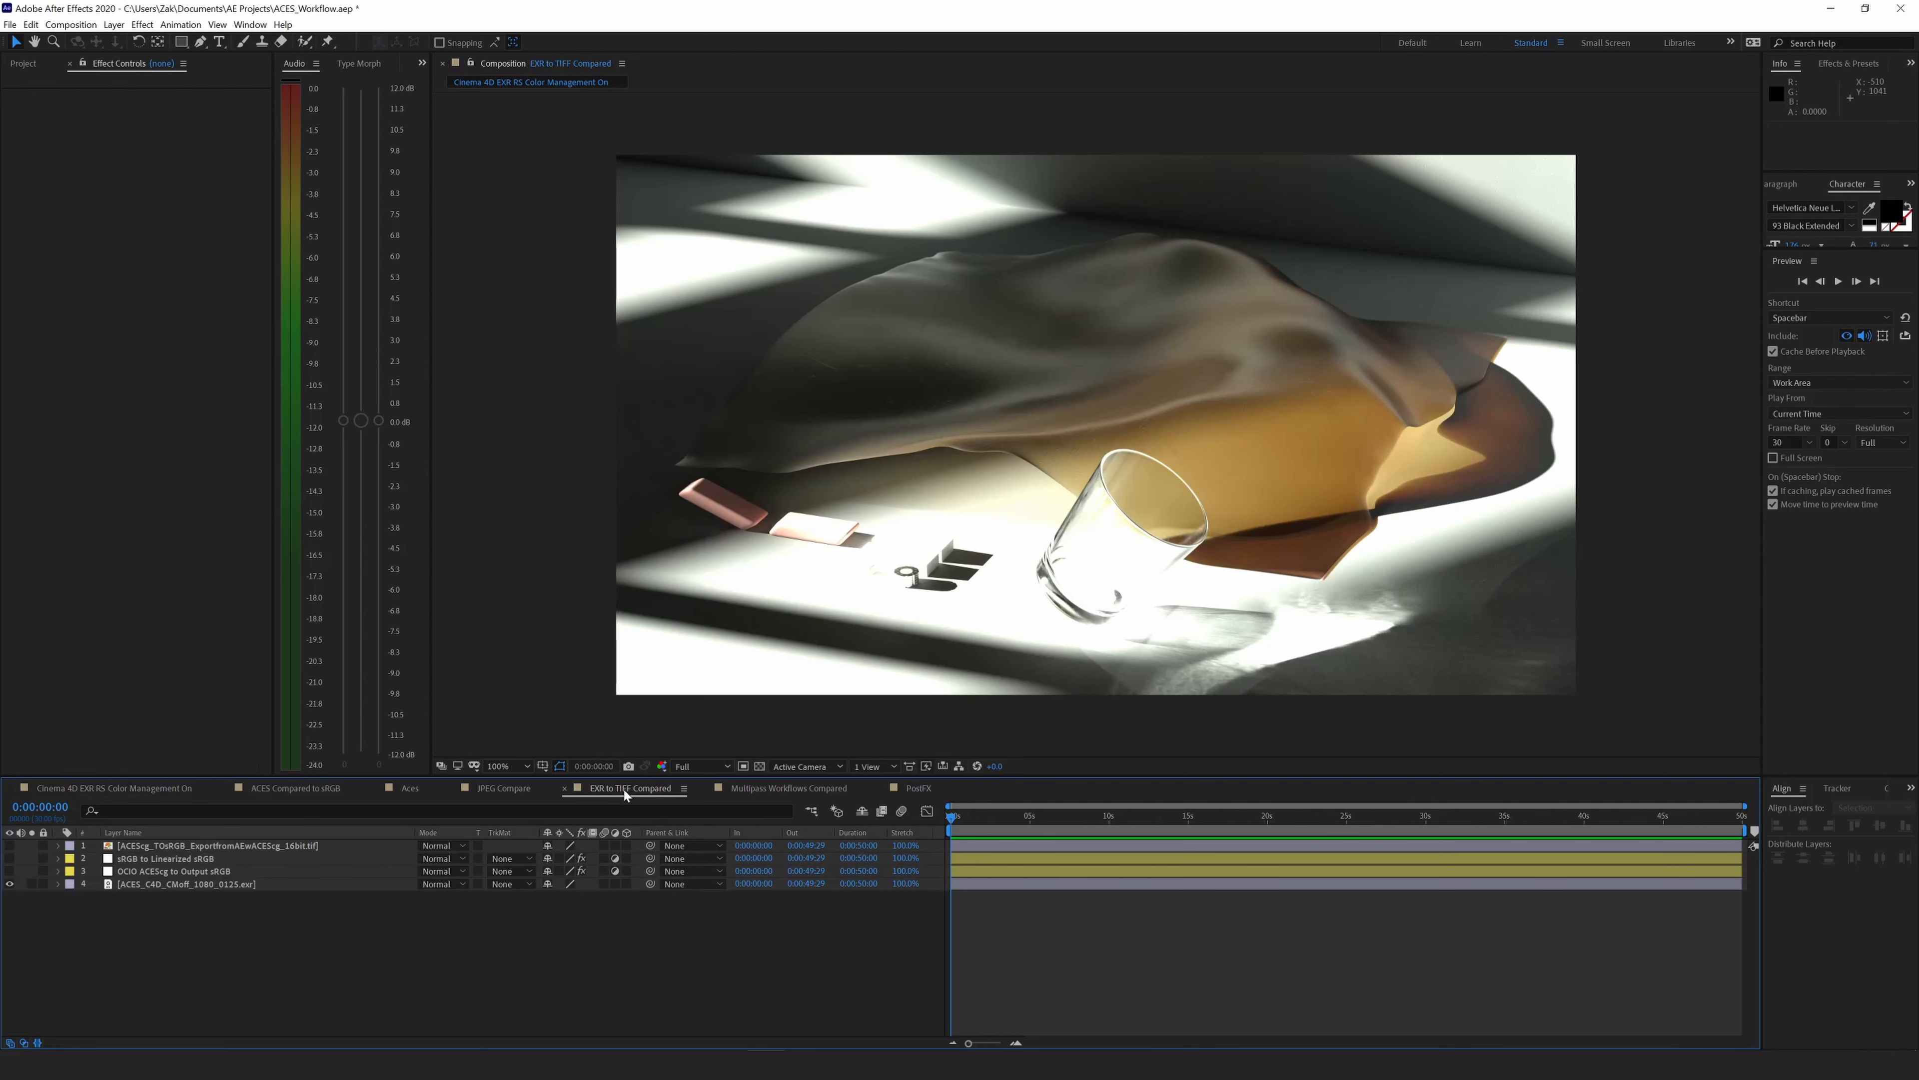
click(193, 886)
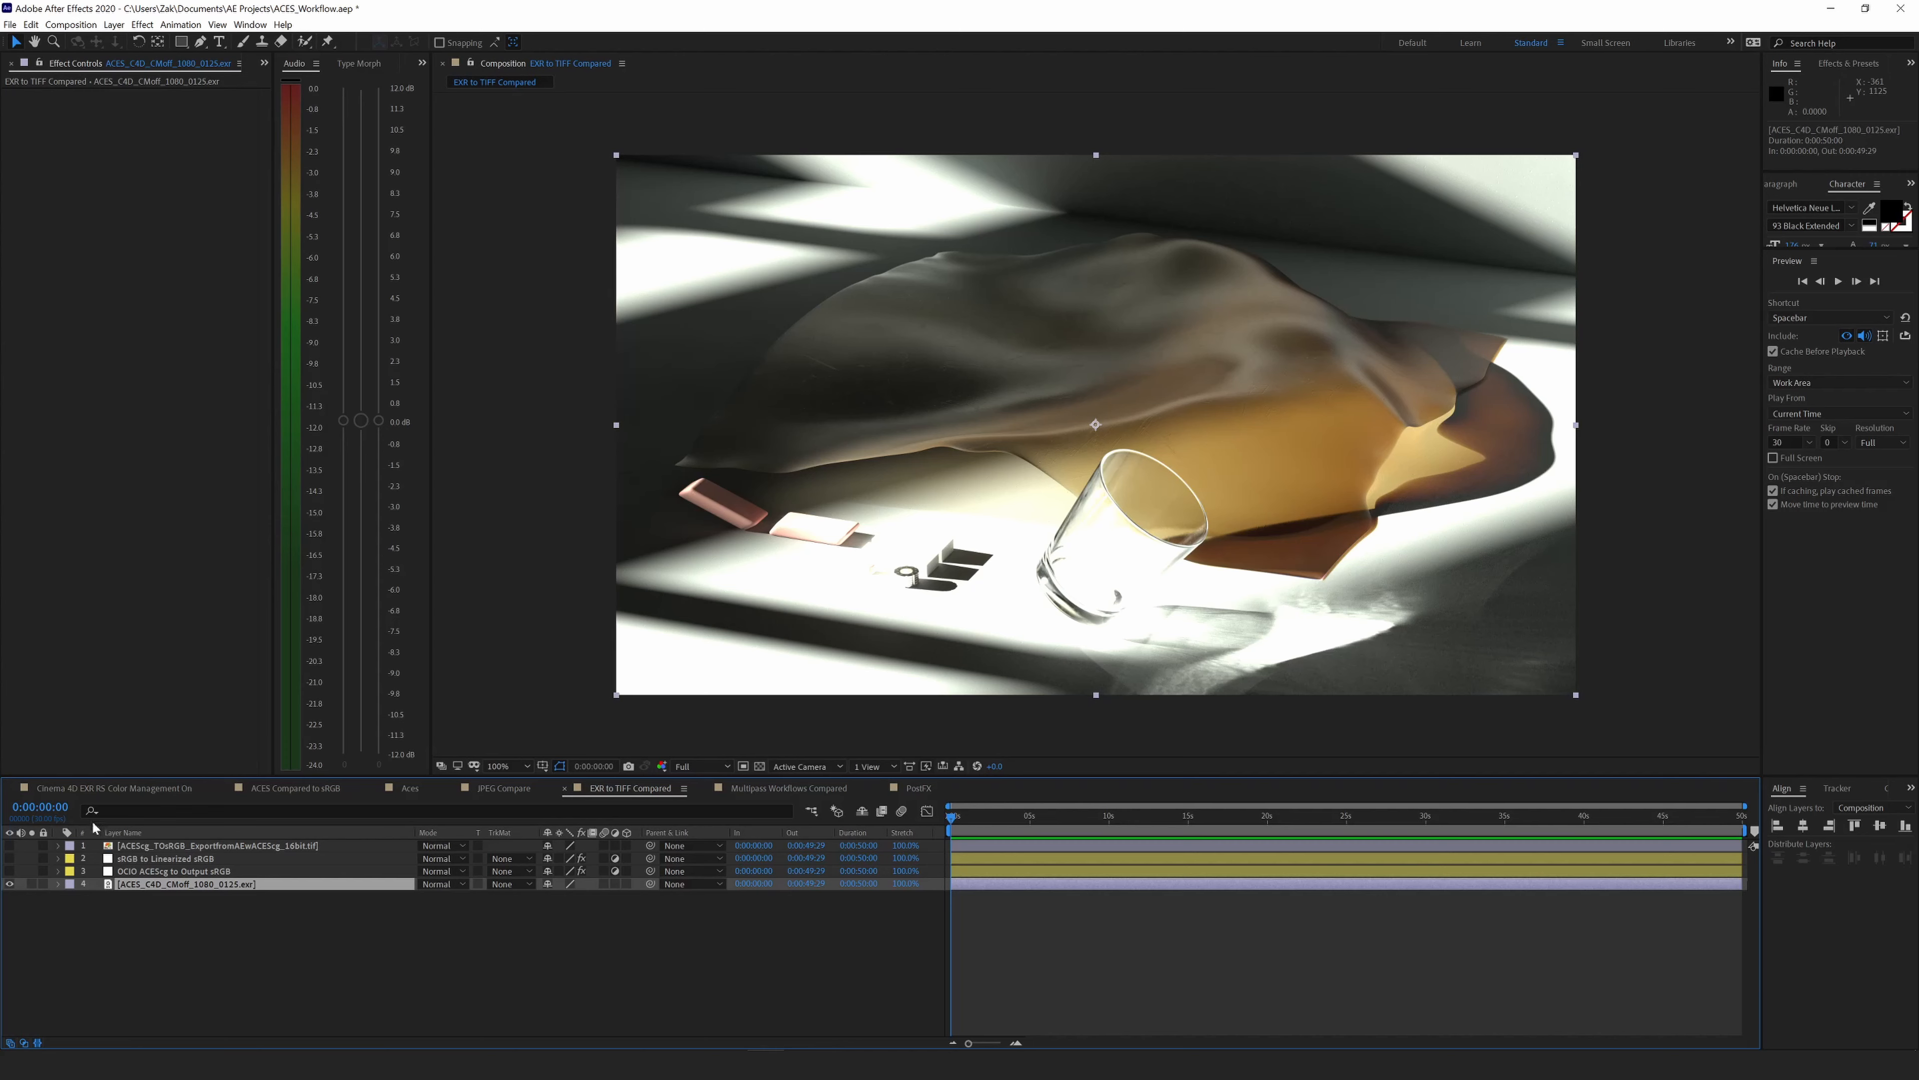
Mark the 16-bit TIFF layer as shy and hide shy layers in the timeline.
click(172, 871)
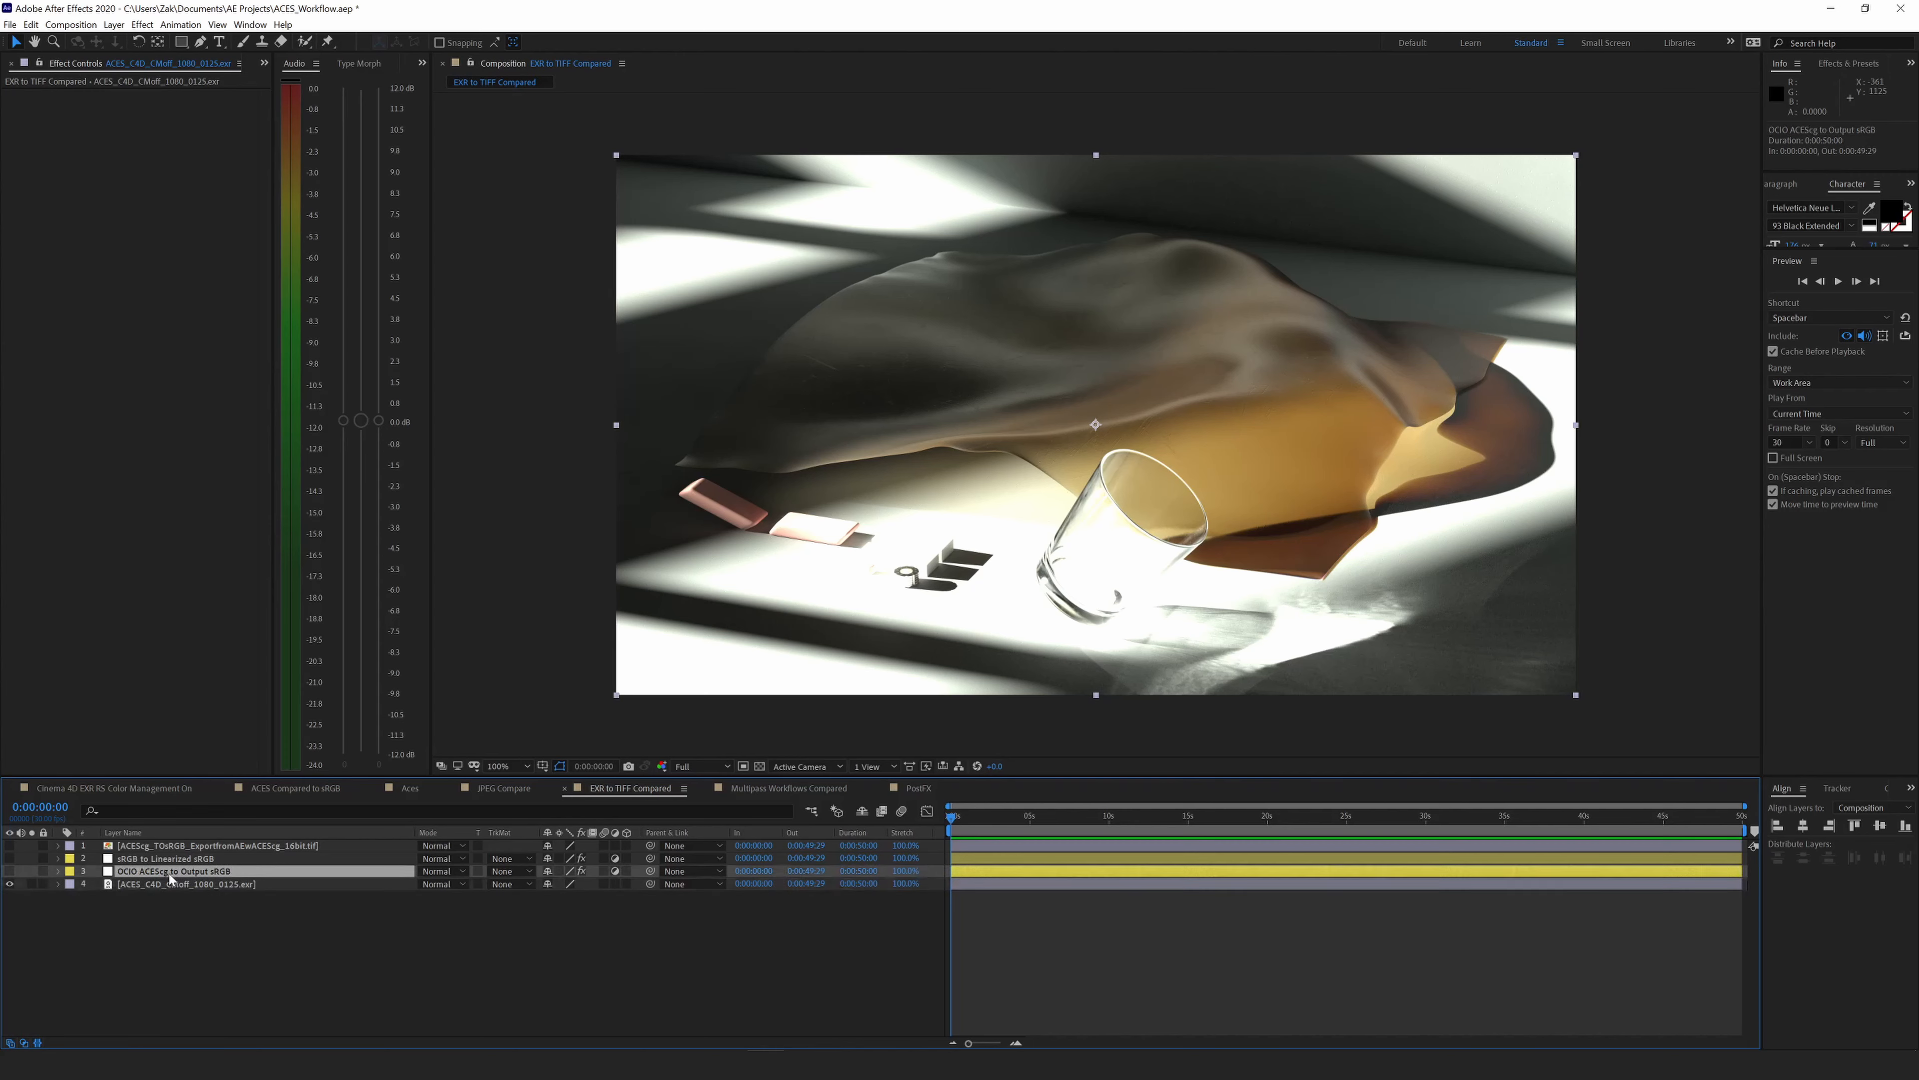
click(548, 845)
click(861, 812)
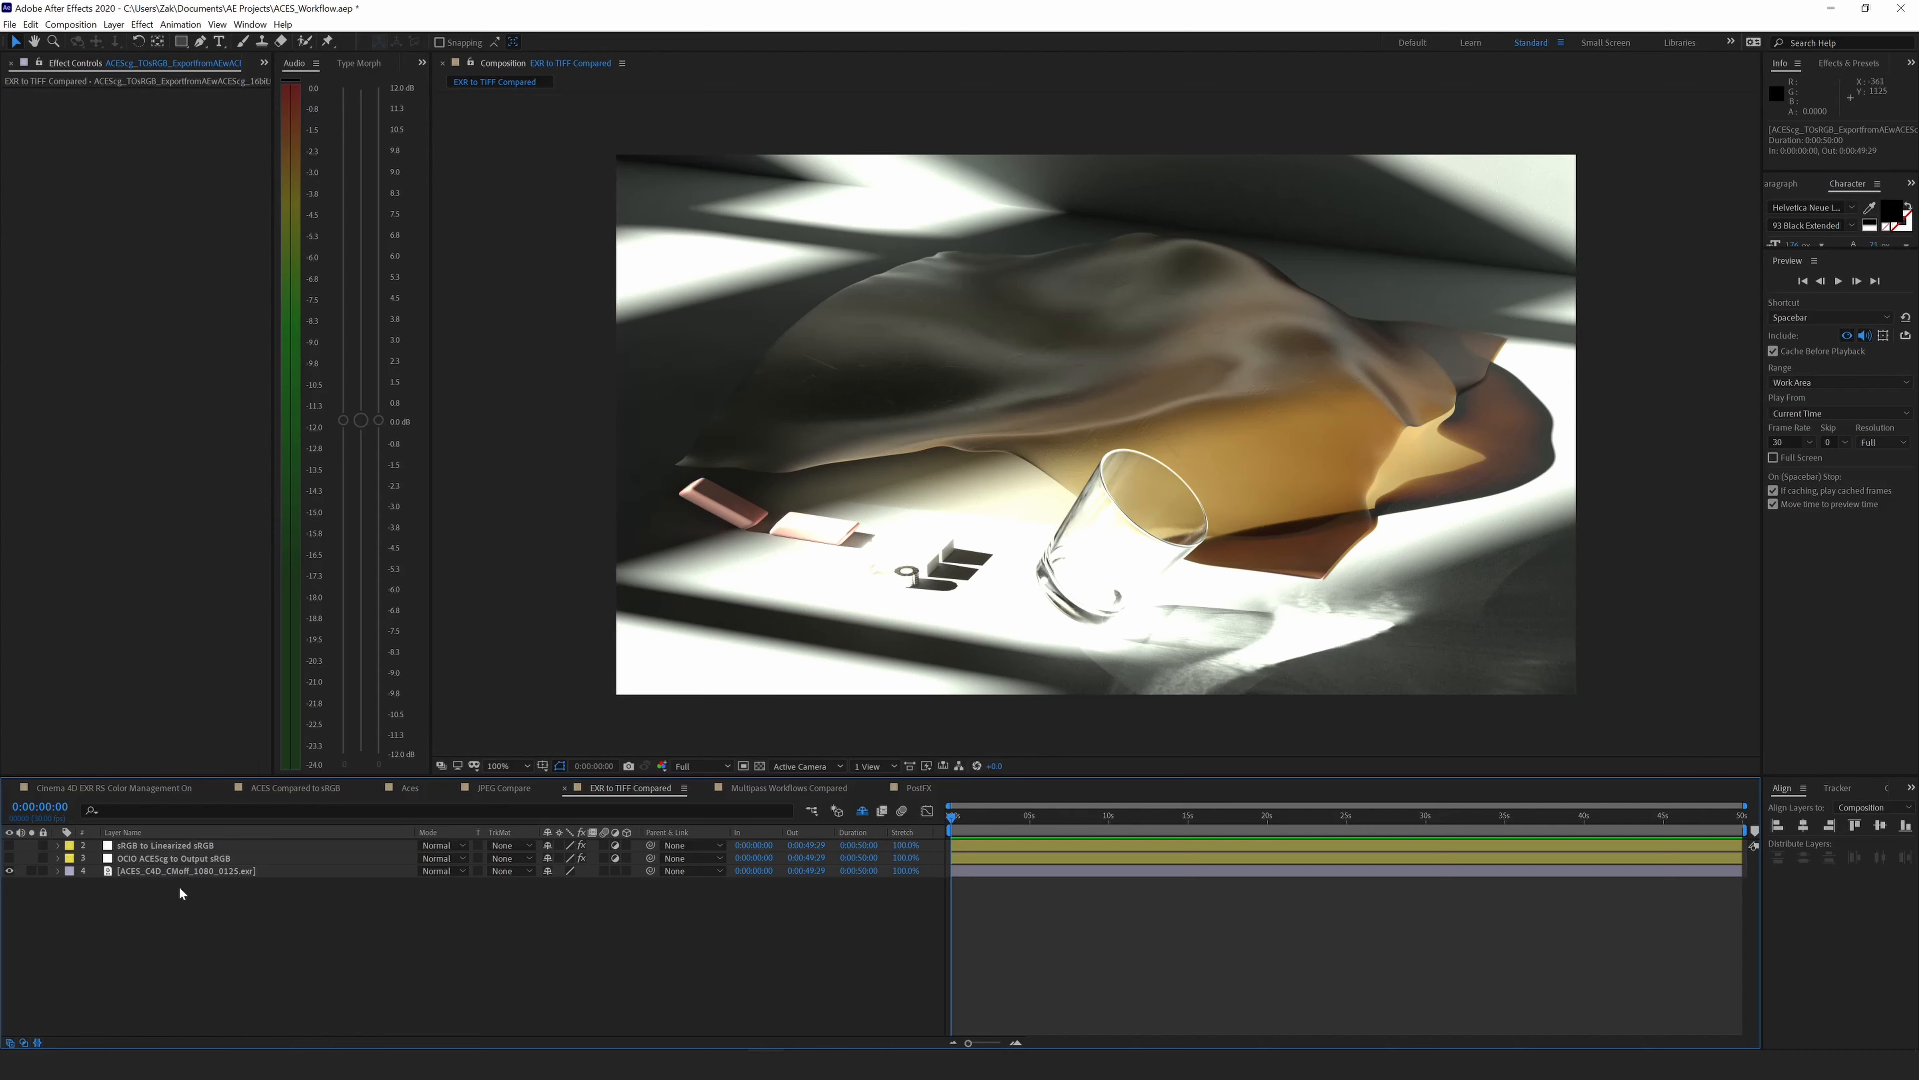
Delete the "OCIO ACEScg to Output sRGB" and "sRGB to Linearized sRGB" adjustment layers.
click(170, 858)
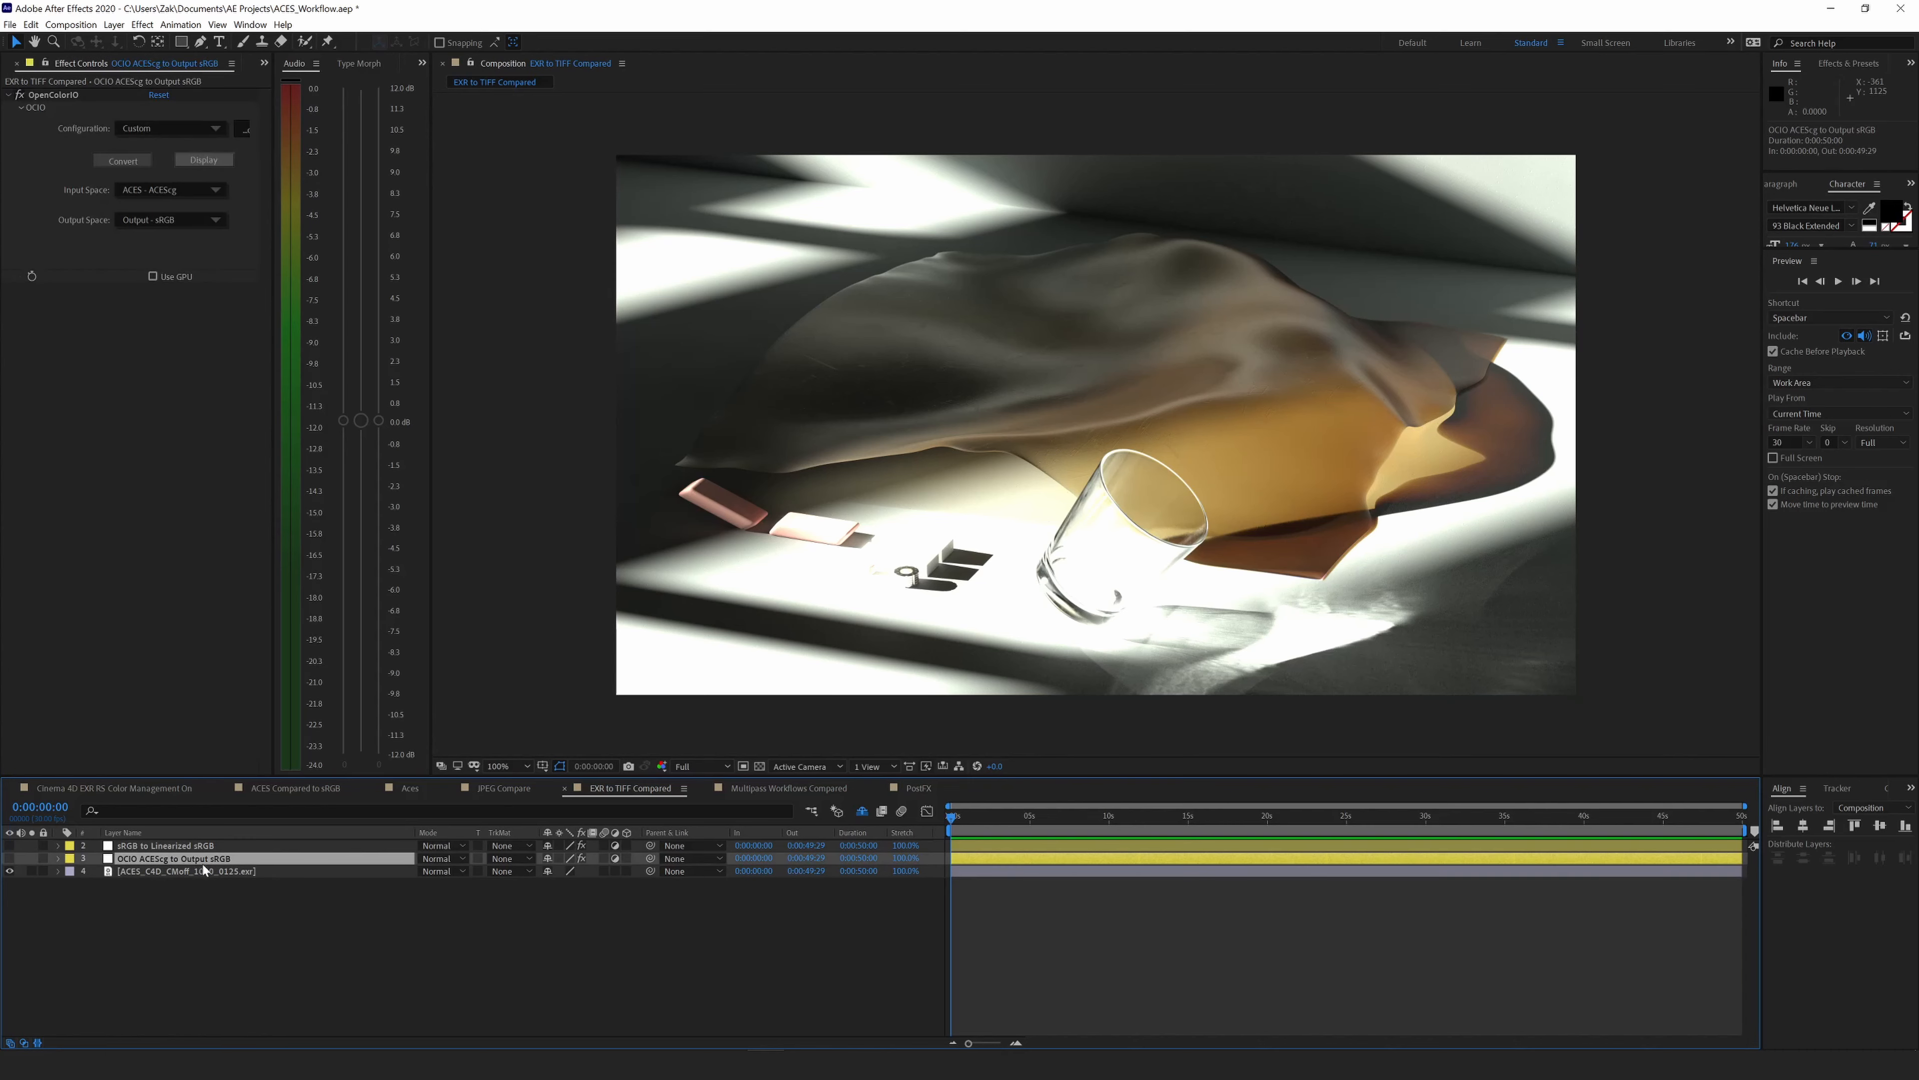
shift+click(167, 845)
key(Delete)
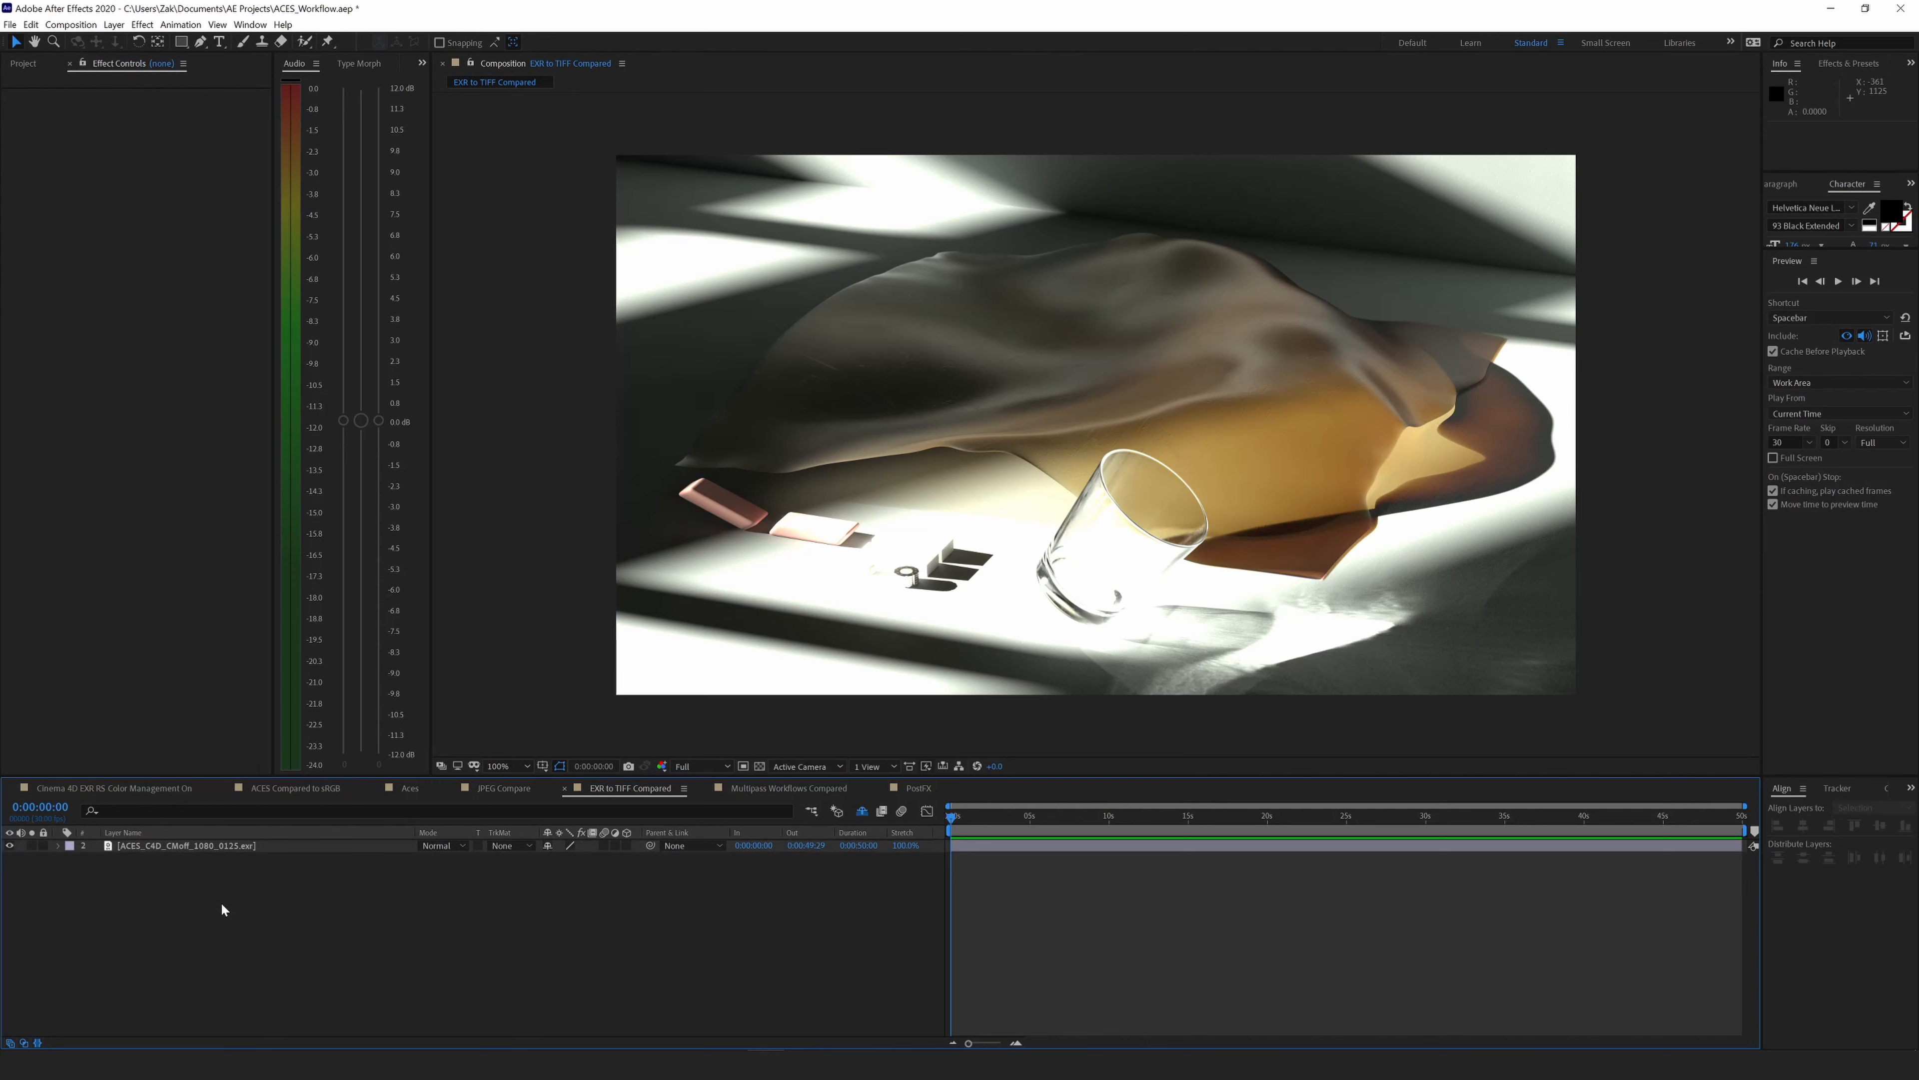
Add an adjustment layer above the EXR and name it "OCIO ACESCG to sRGB".
key(ctrl+alt+y)
key(Return)
text(O)
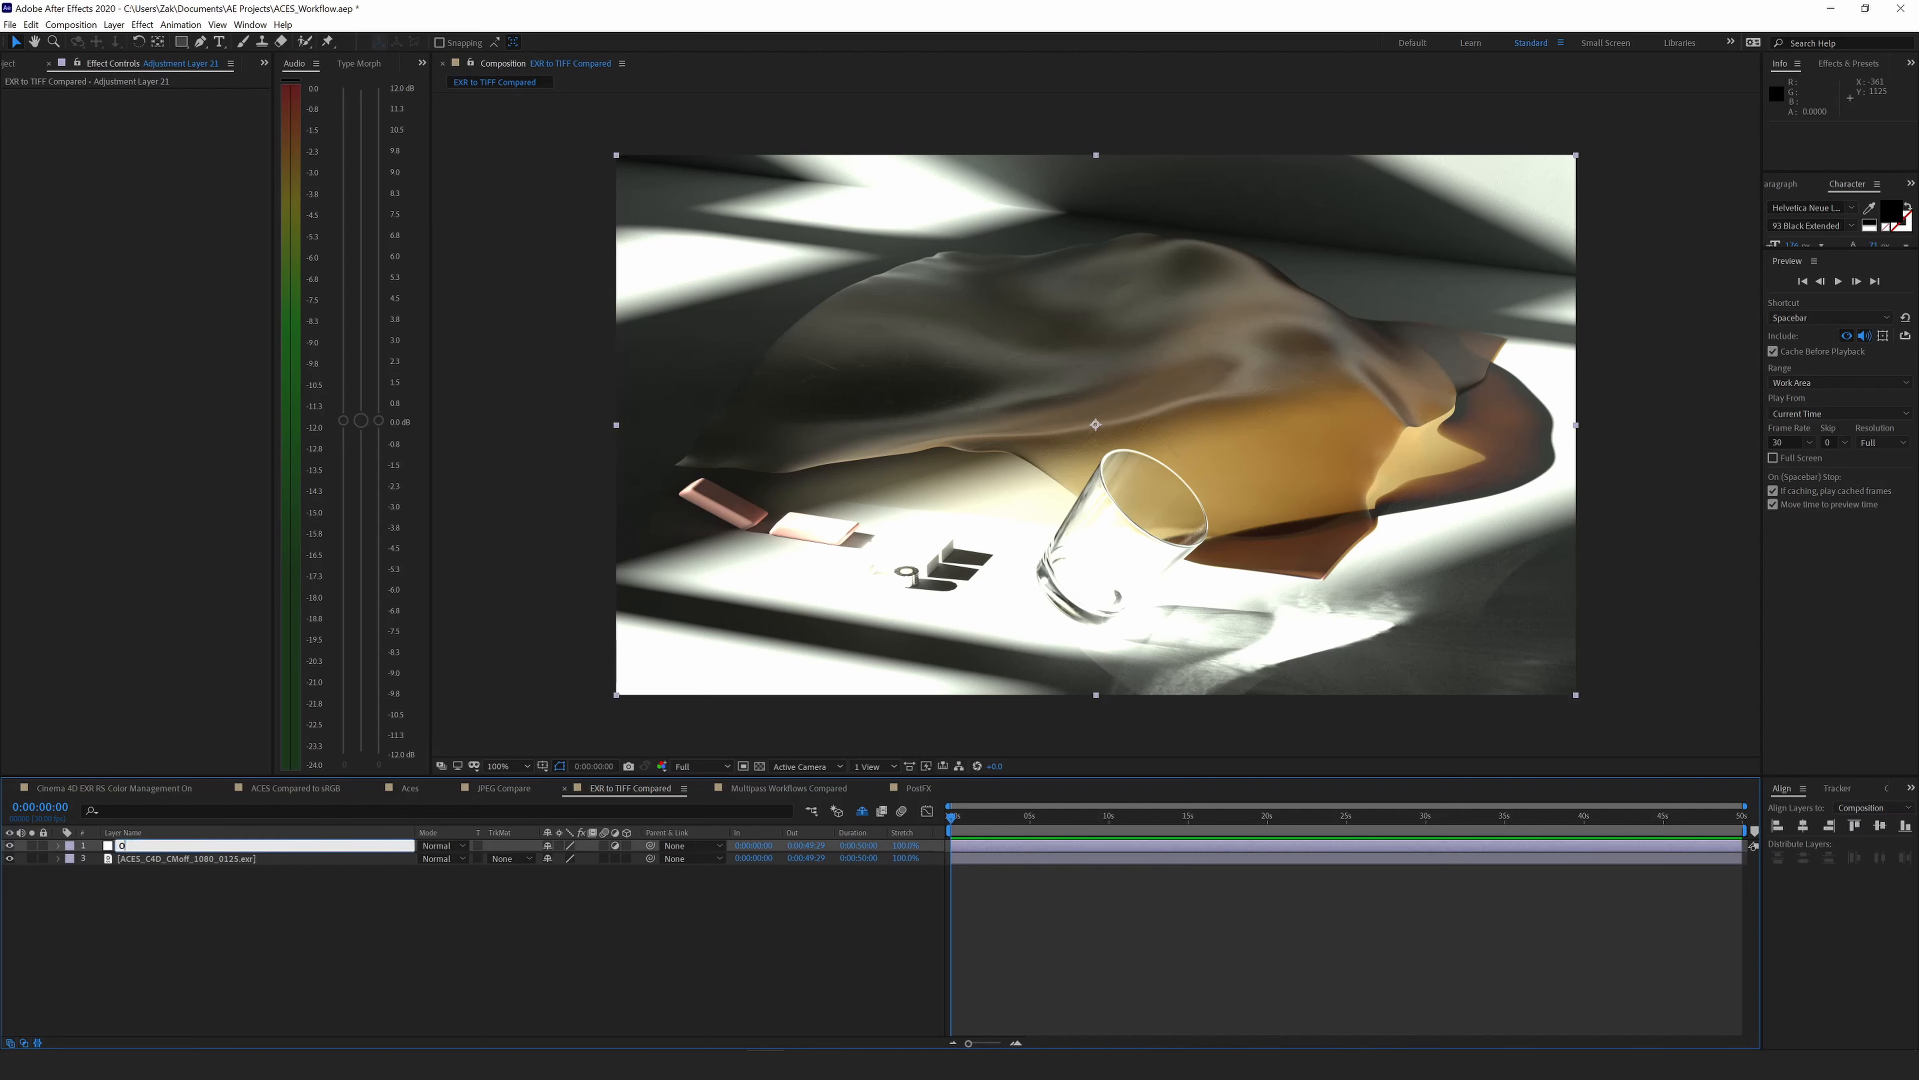
text(CIO ACESCG to sRGB)
key(Return)
Apply the OpenColorIO effect to the "OCIO ACESCG to sRGB" adjustment layer.
key(ctrl+space)
text(o)
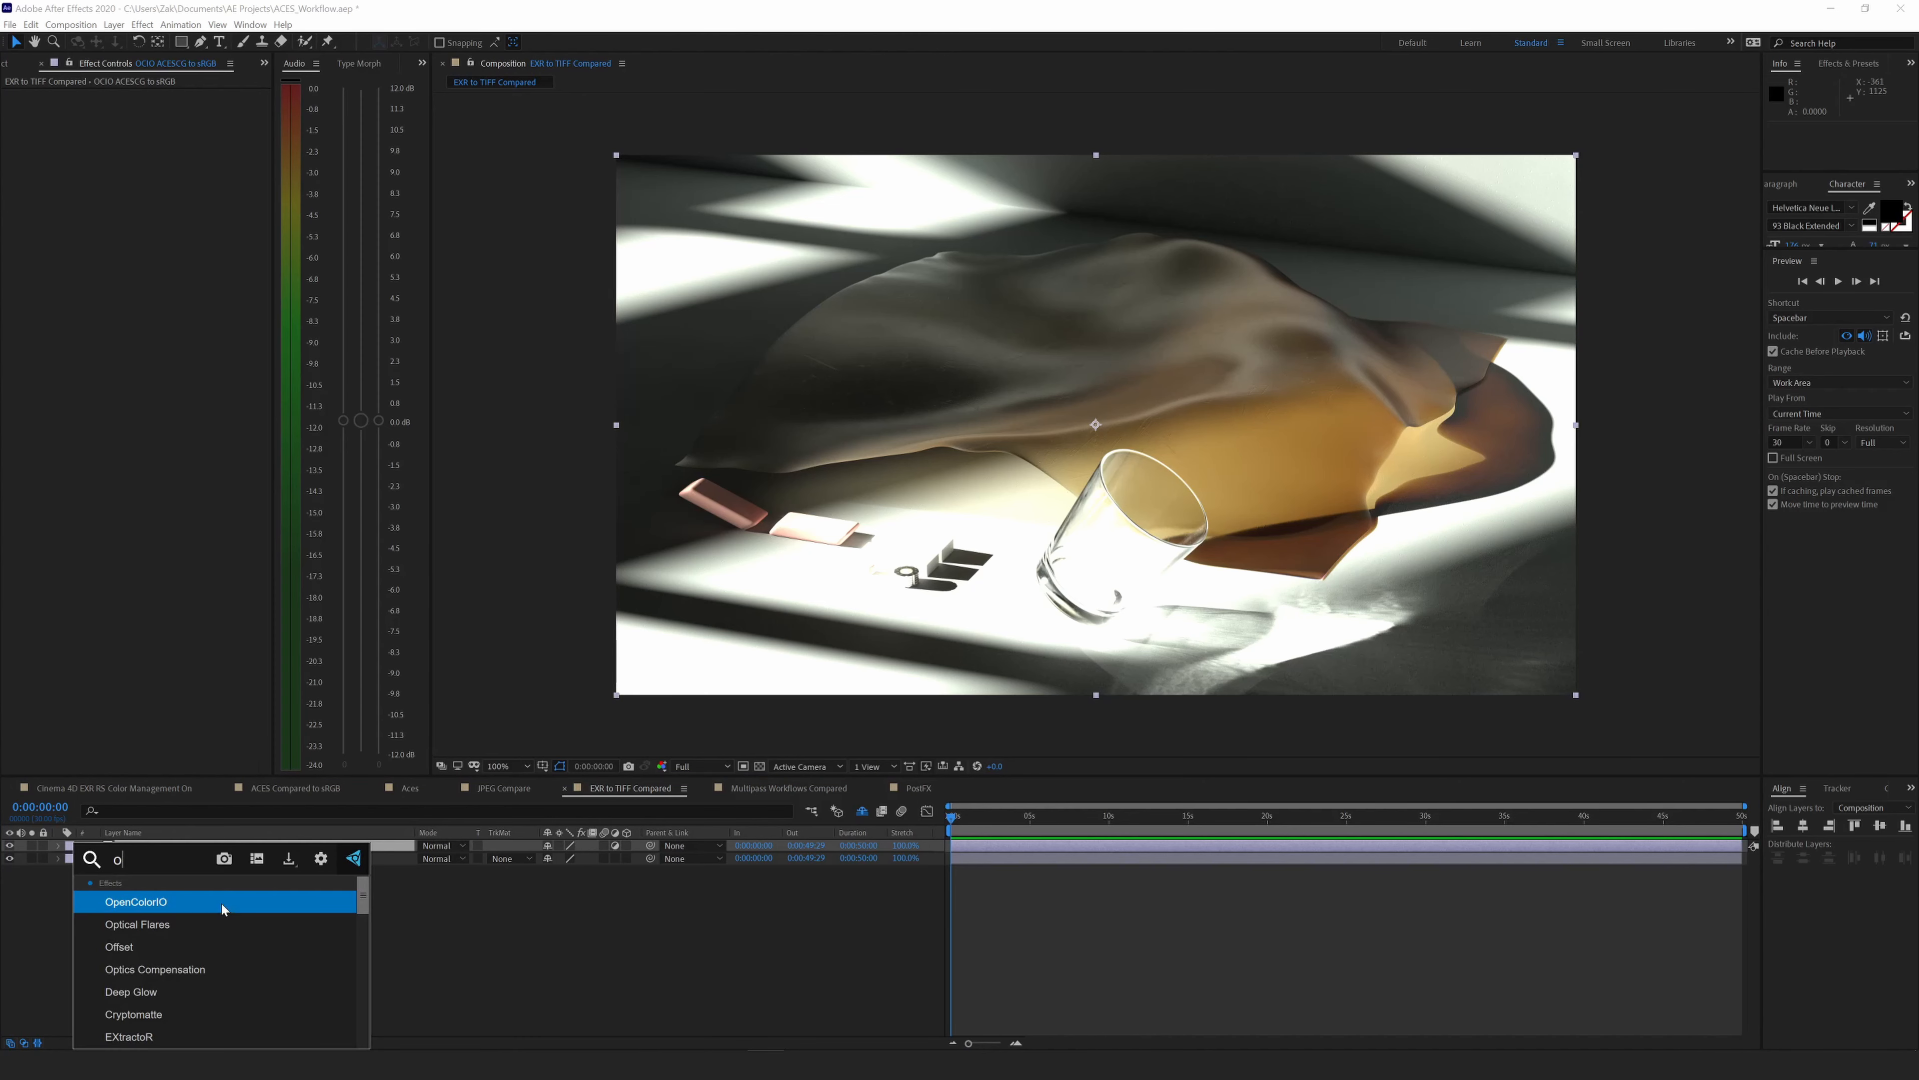
text(p)
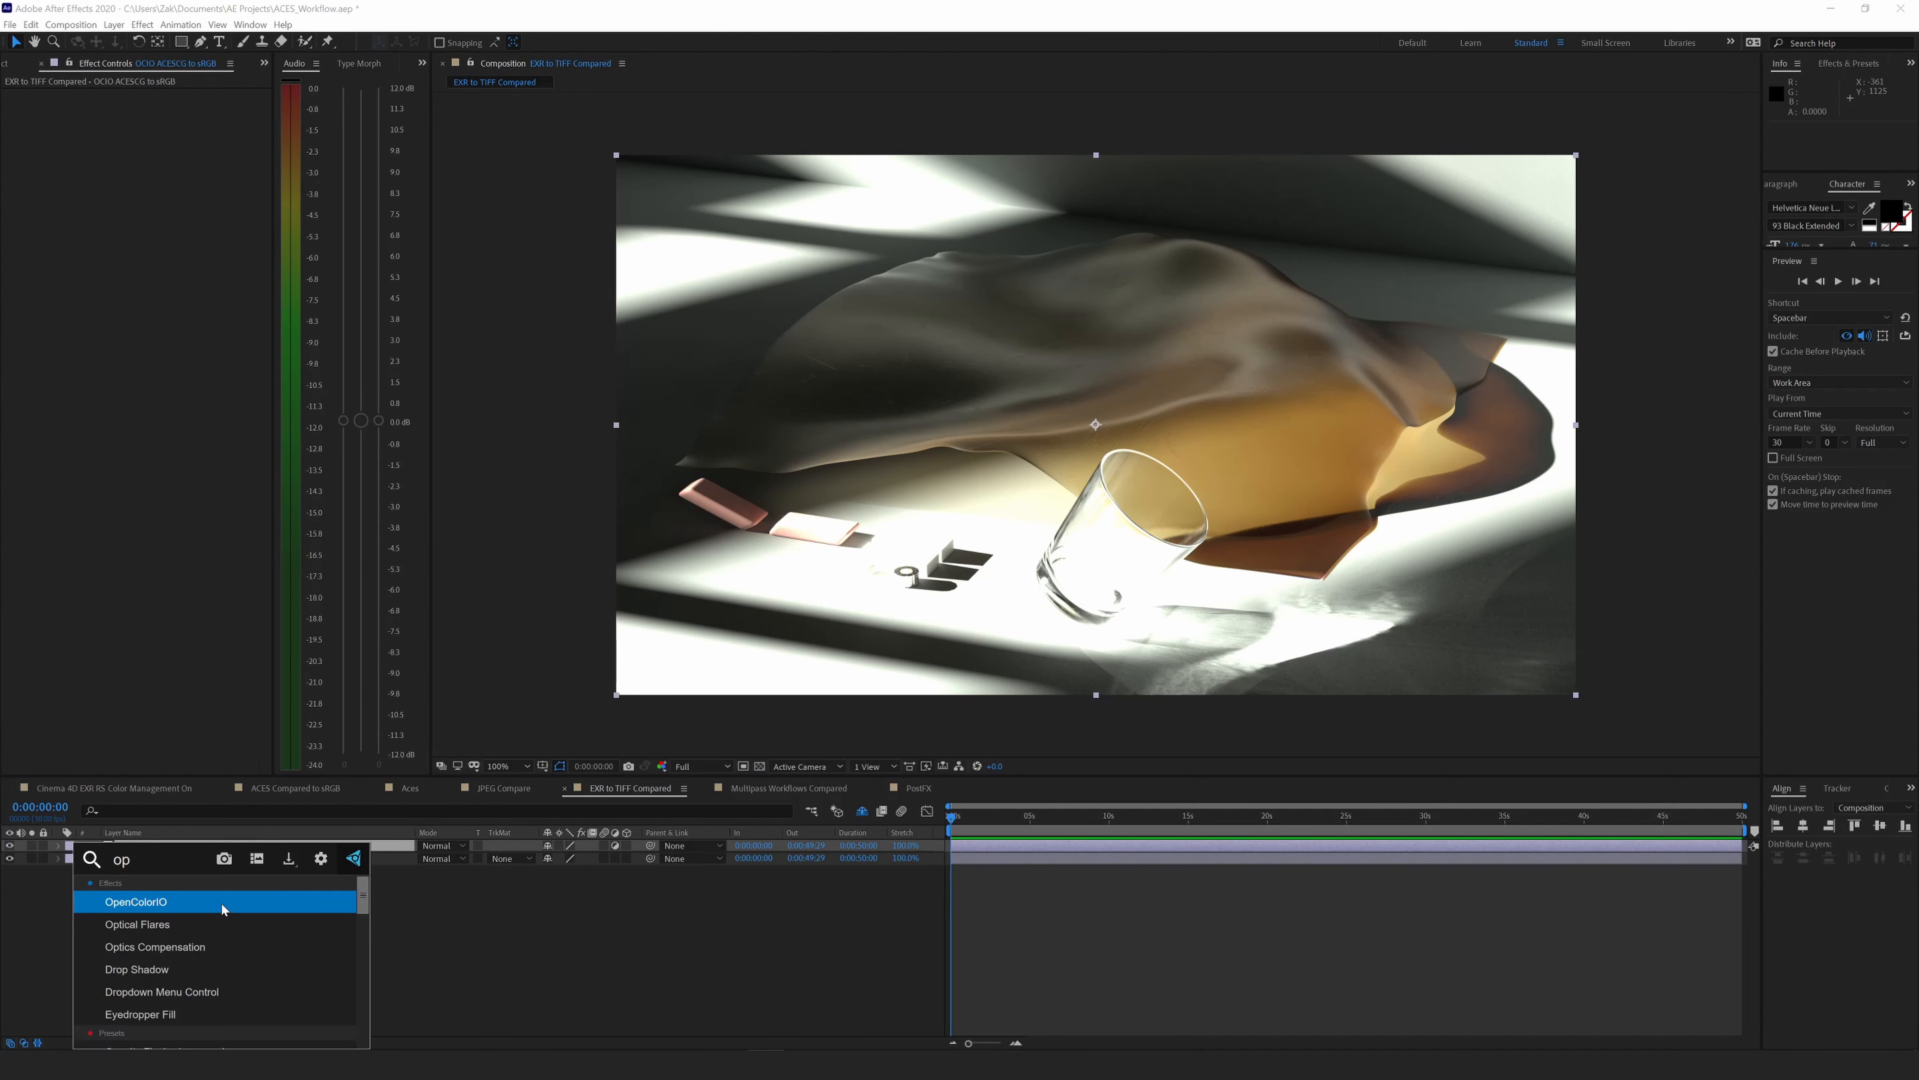
click(140, 902)
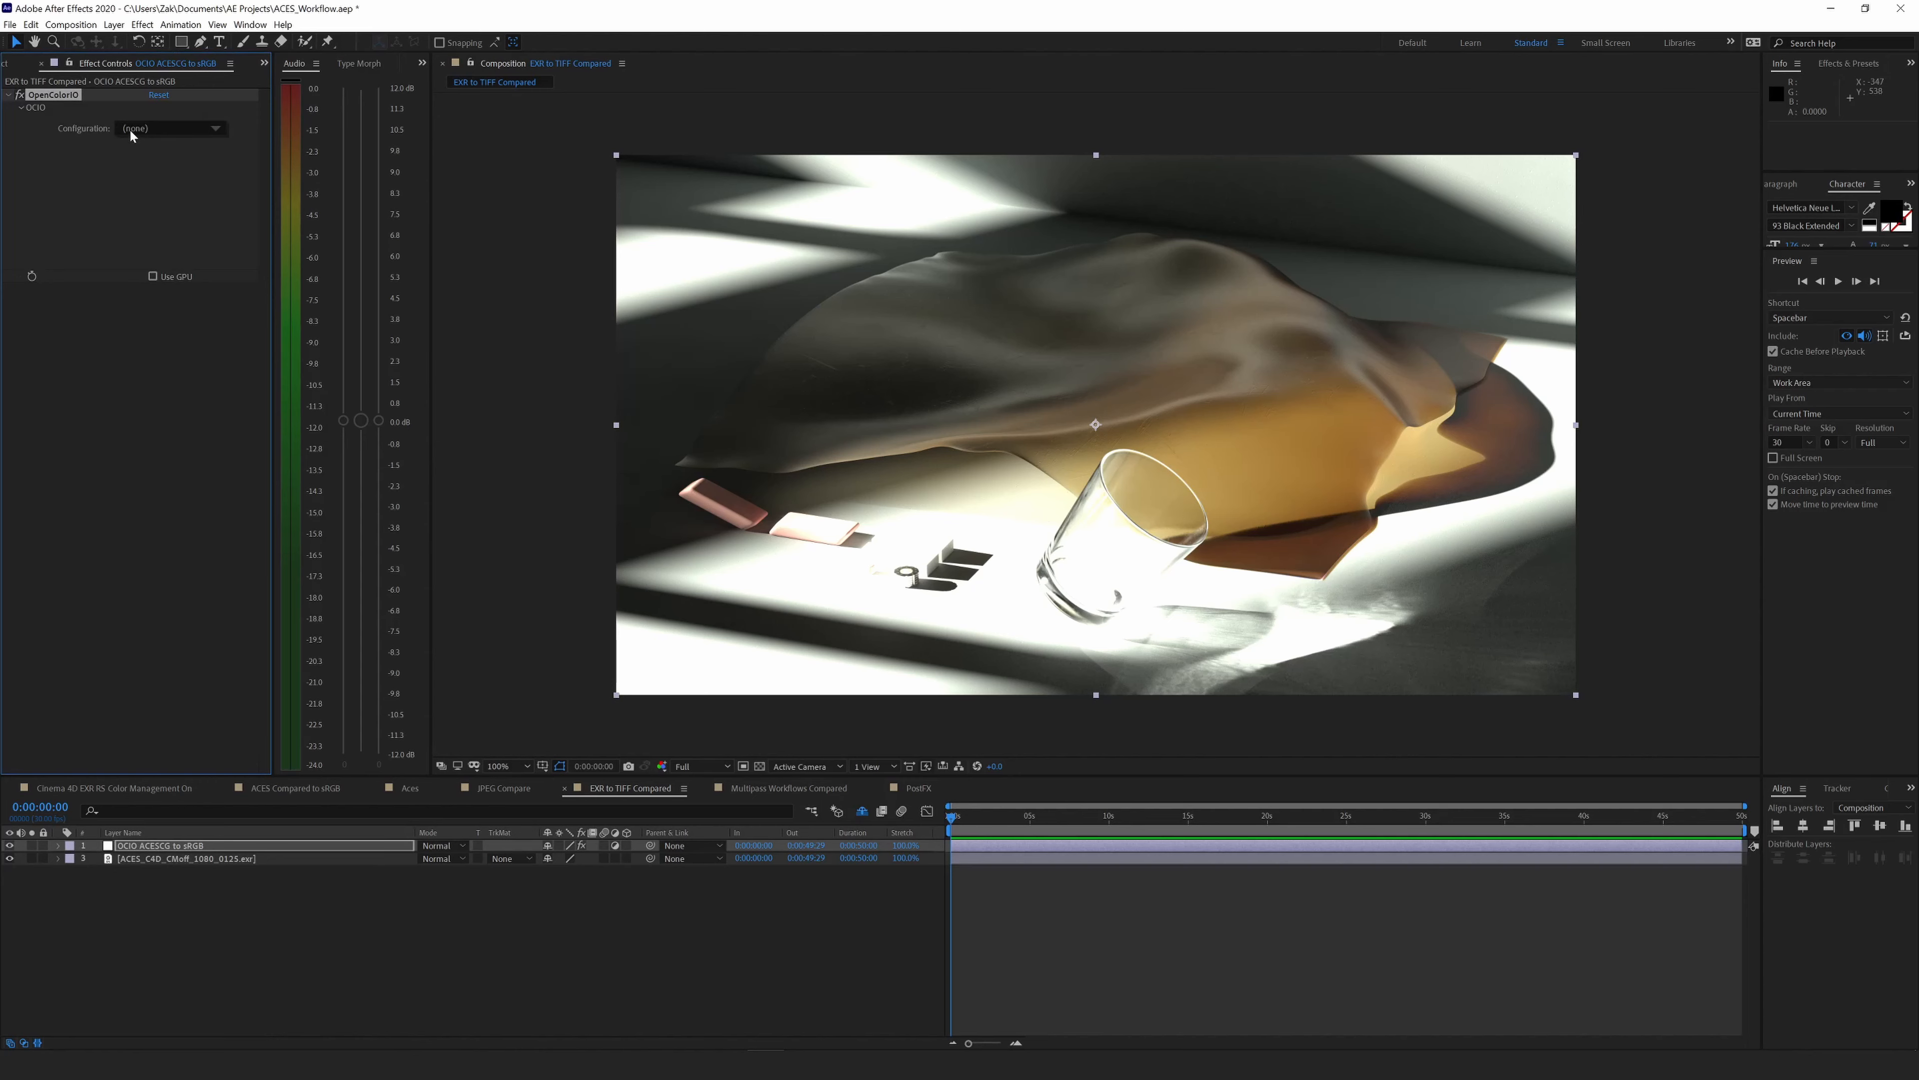
Load config.ocio from the aces_1.2 folder as the OpenColorIO effect's custom configuration.
click(164, 131)
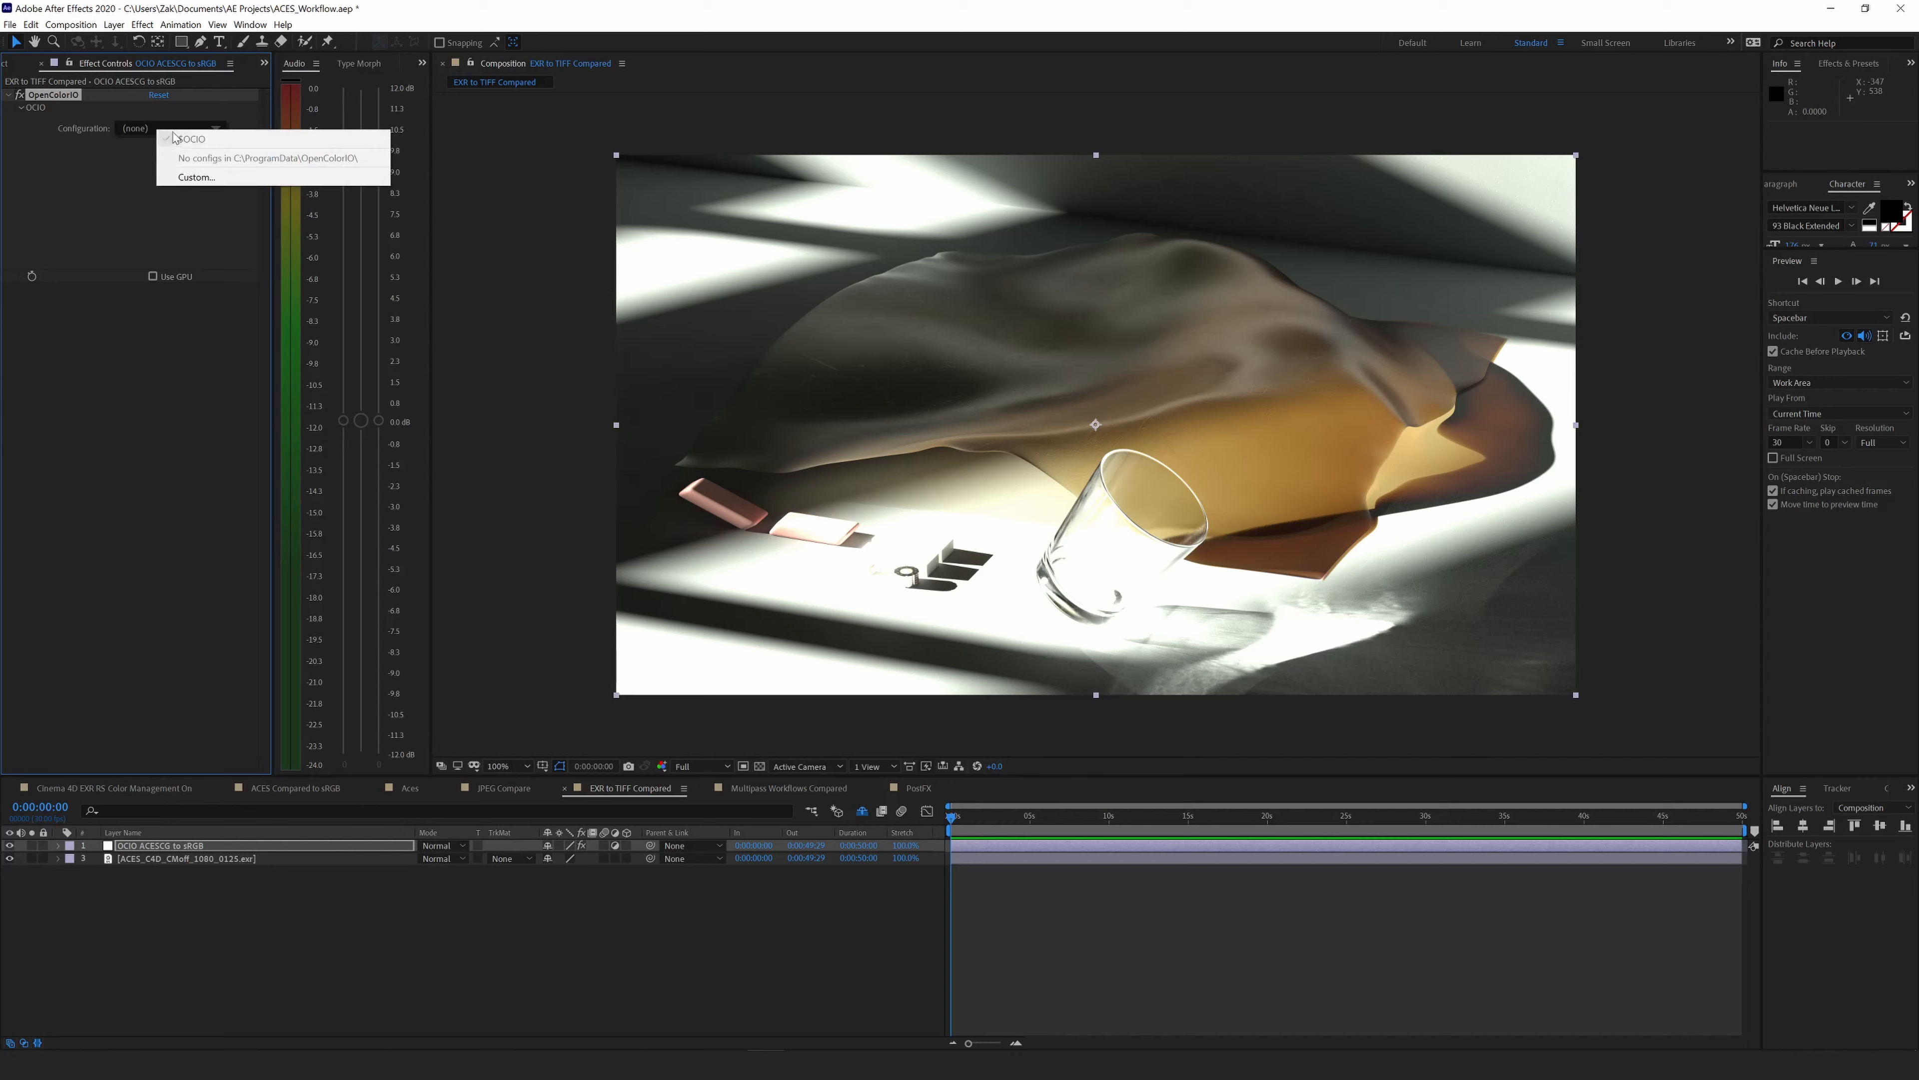
click(212, 182)
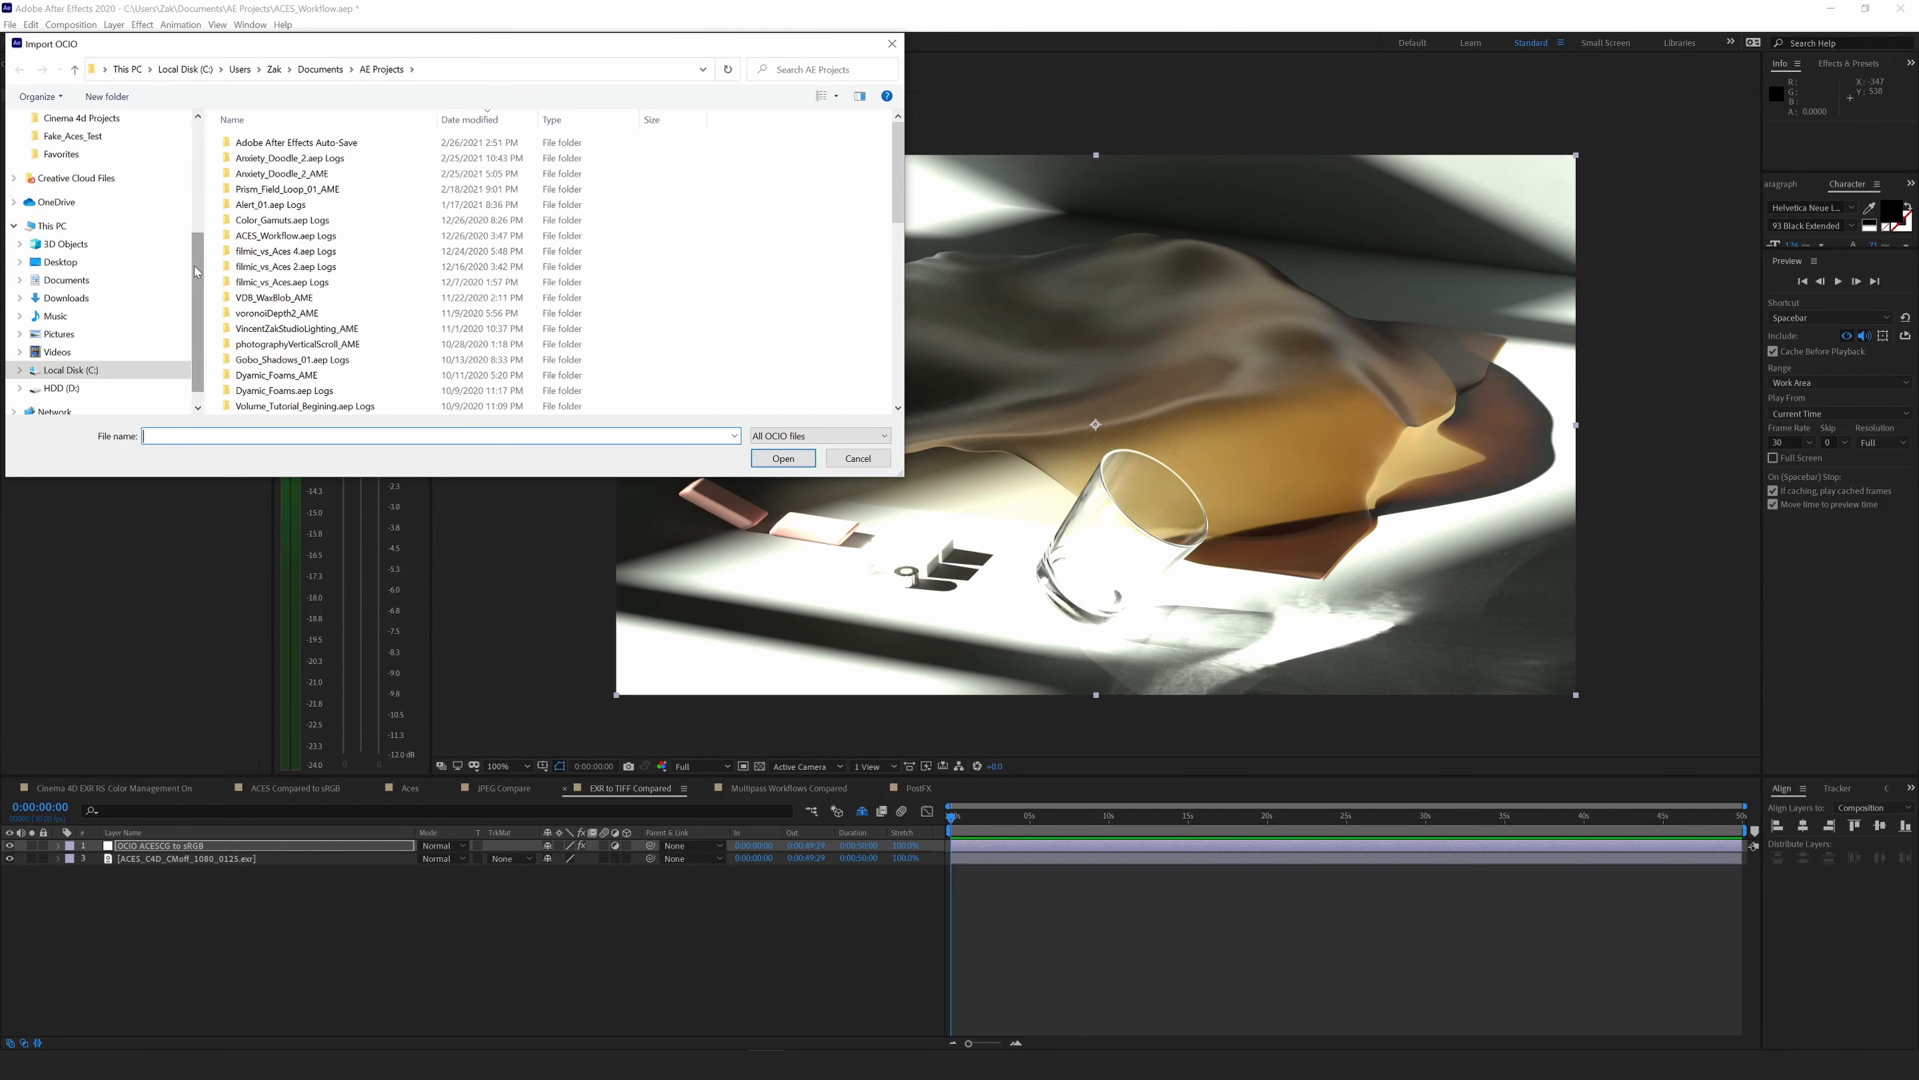
scroll(66, 195, up, 4)
click(66, 195)
click(257, 189)
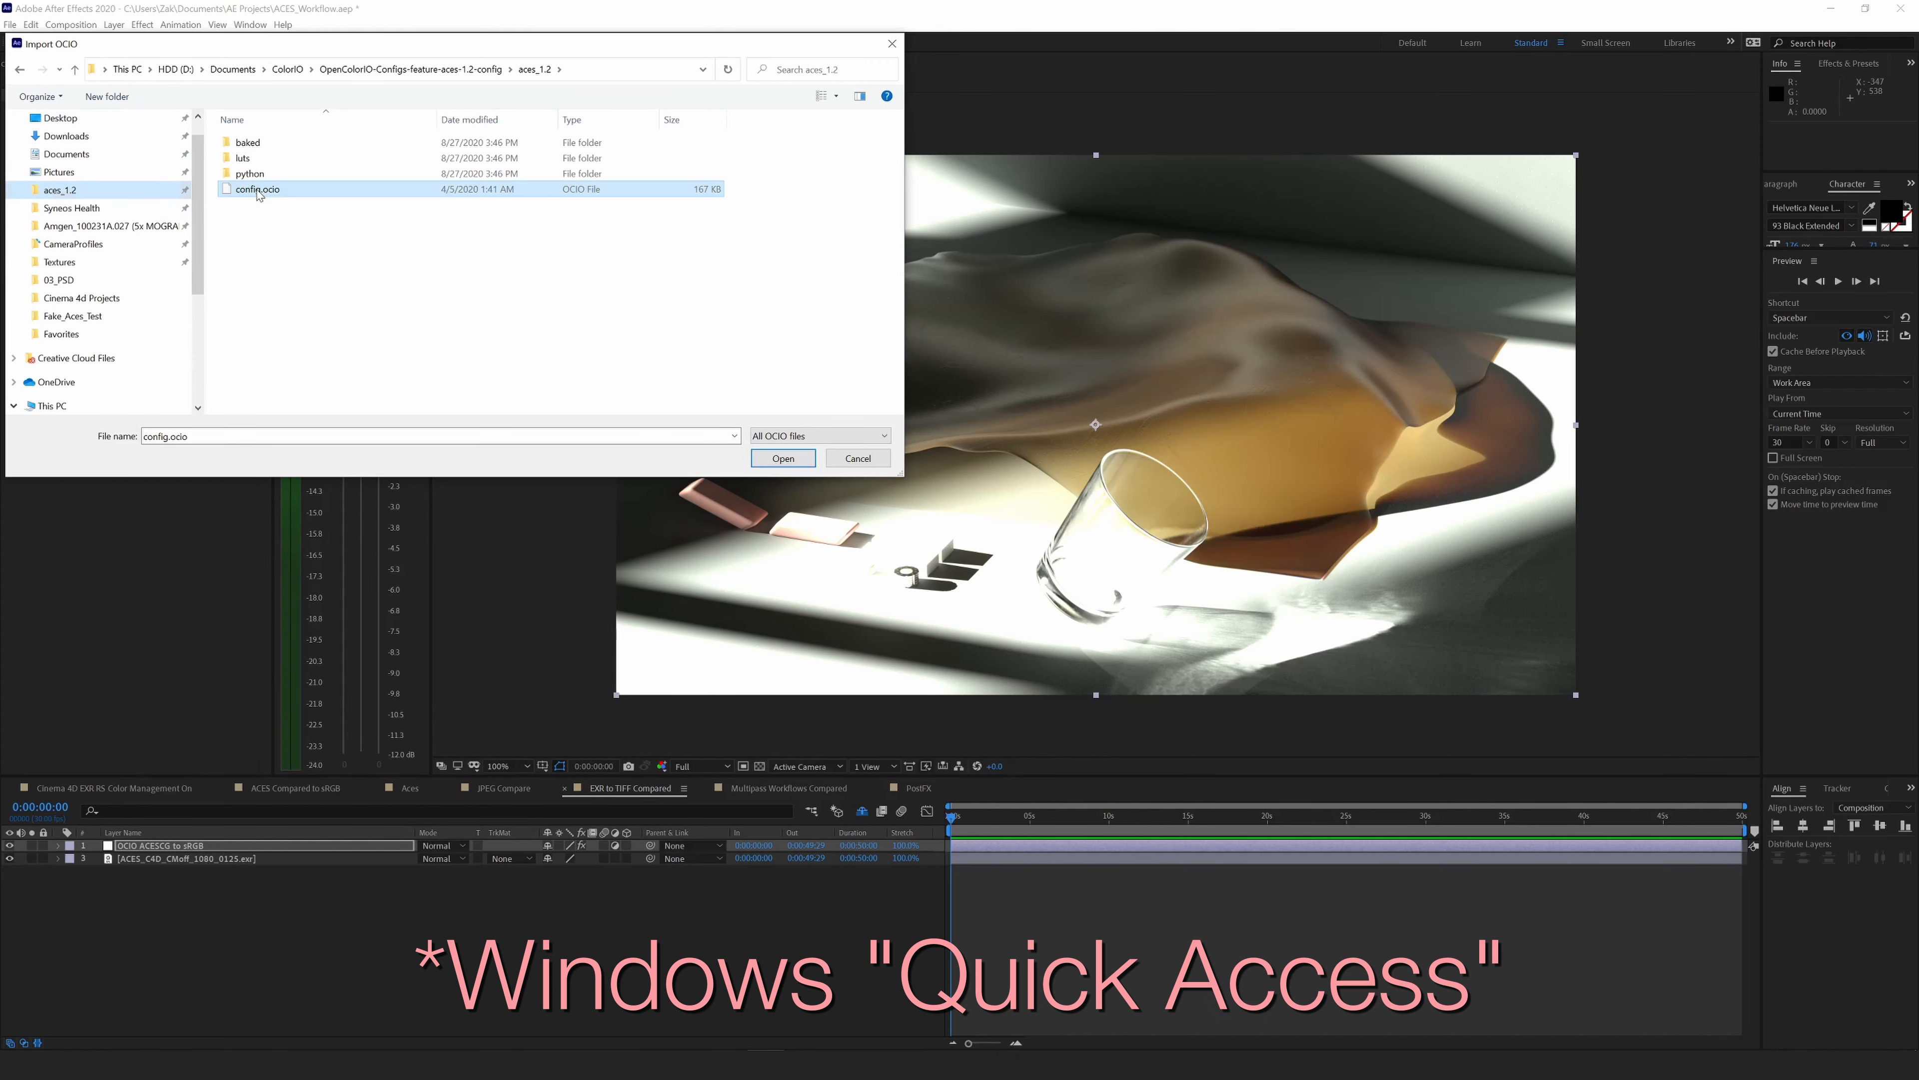
click(783, 457)
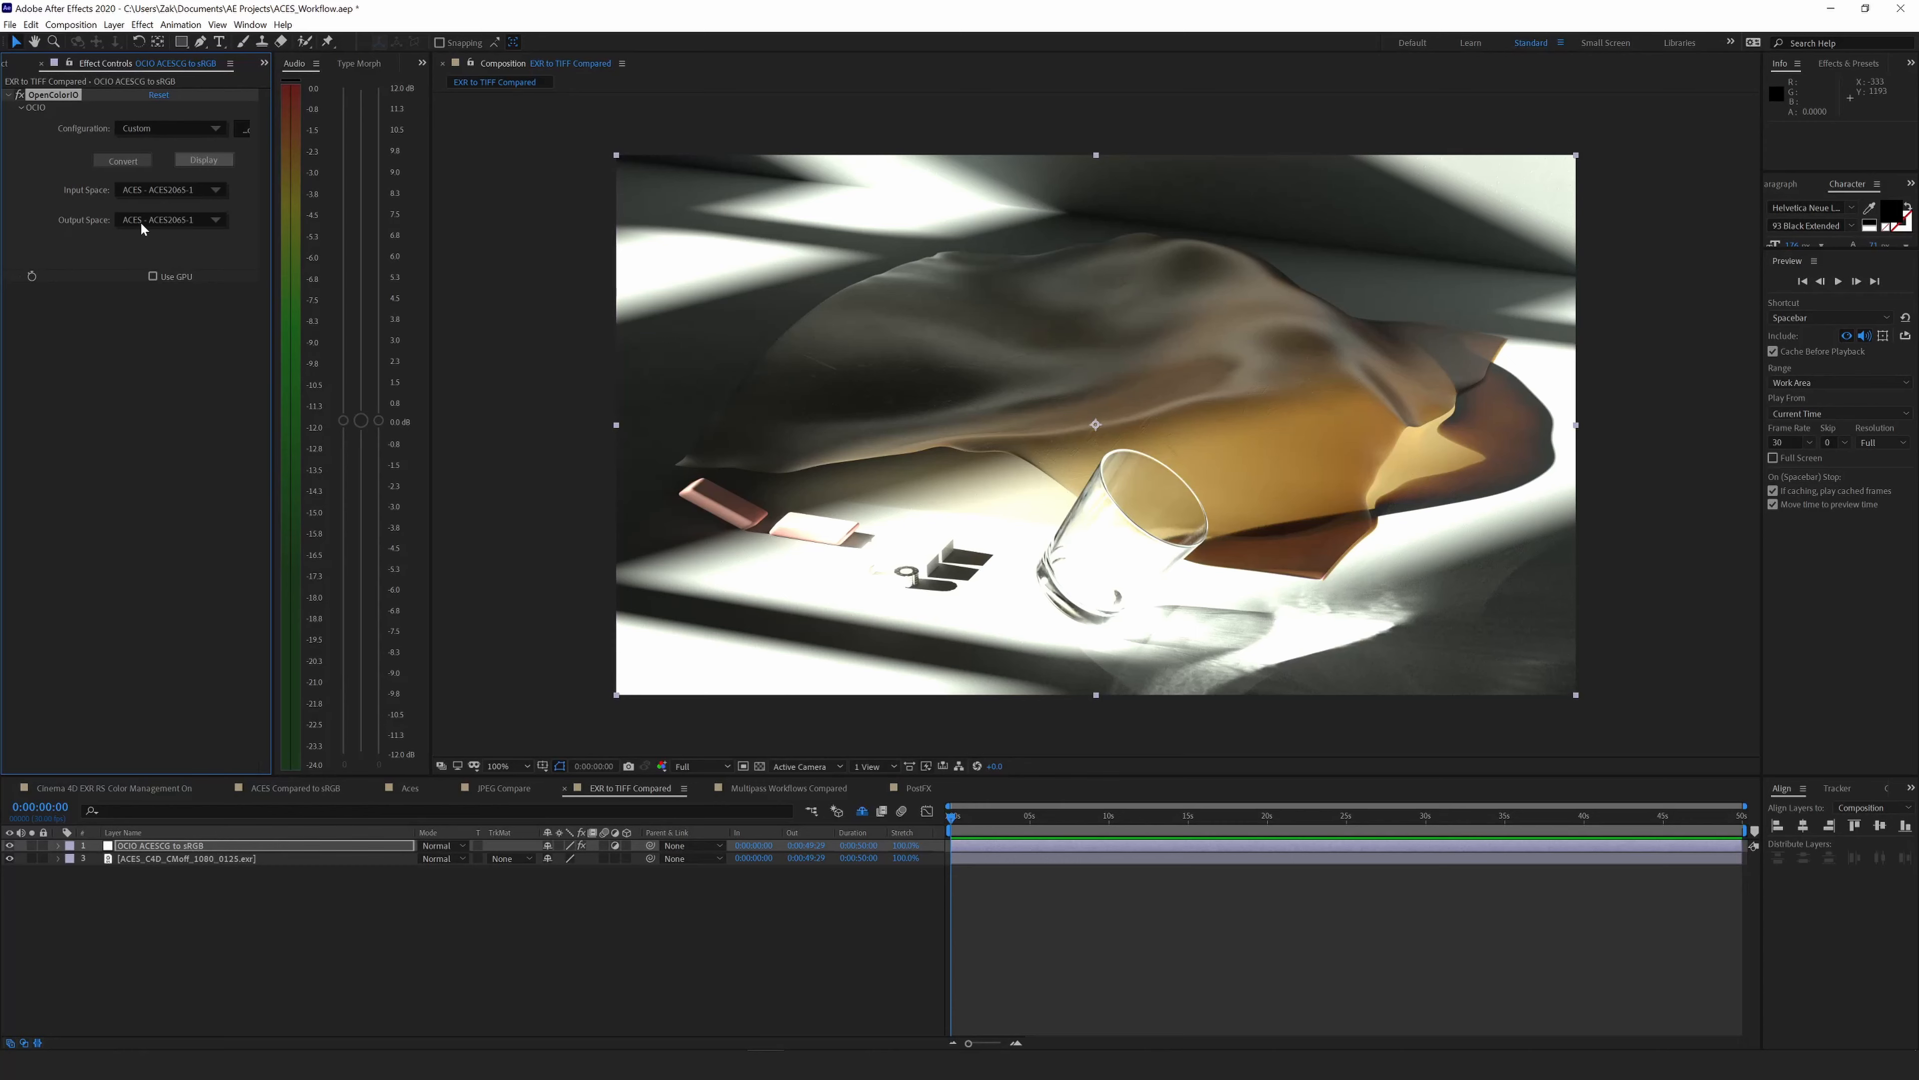
Set the OpenColorIO input space to ACES - ACEScg and the output space to Output - sRGB.
click(214, 191)
mouse_move(235, 226)
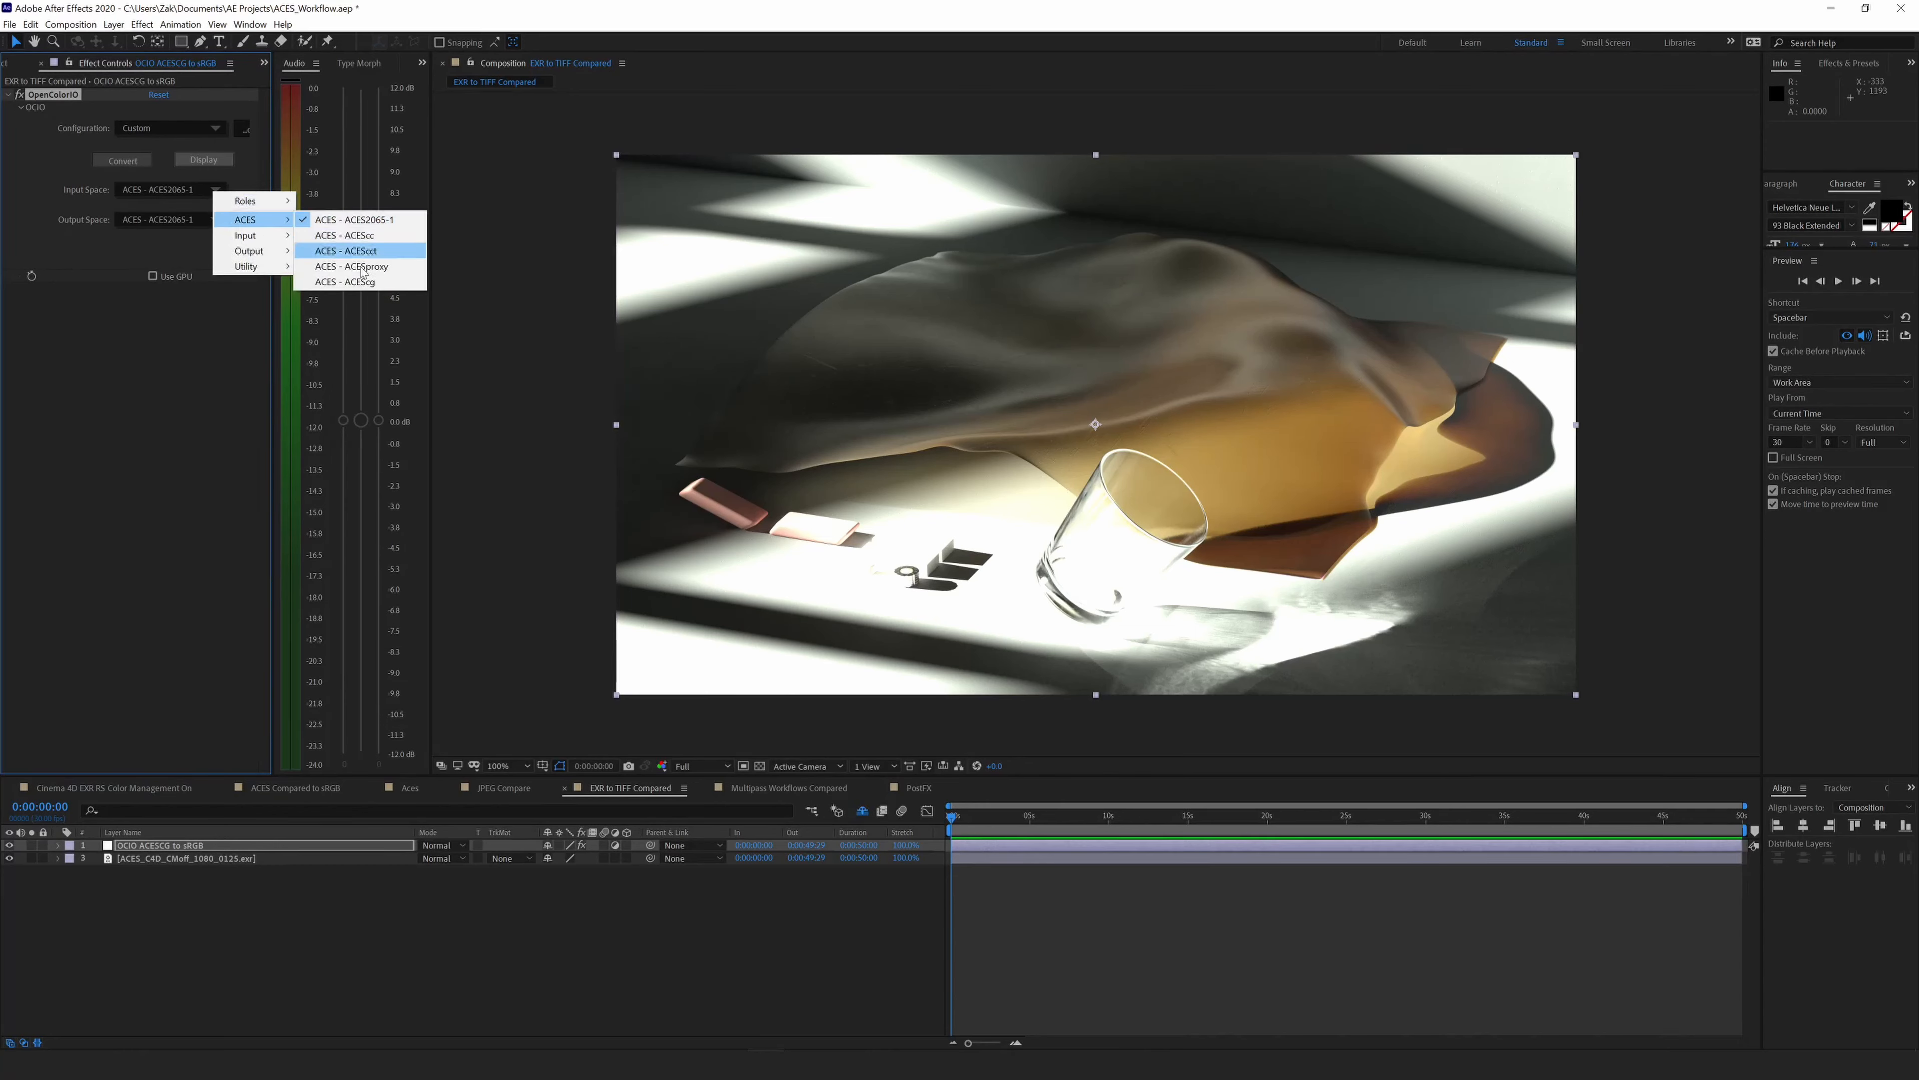
click(356, 285)
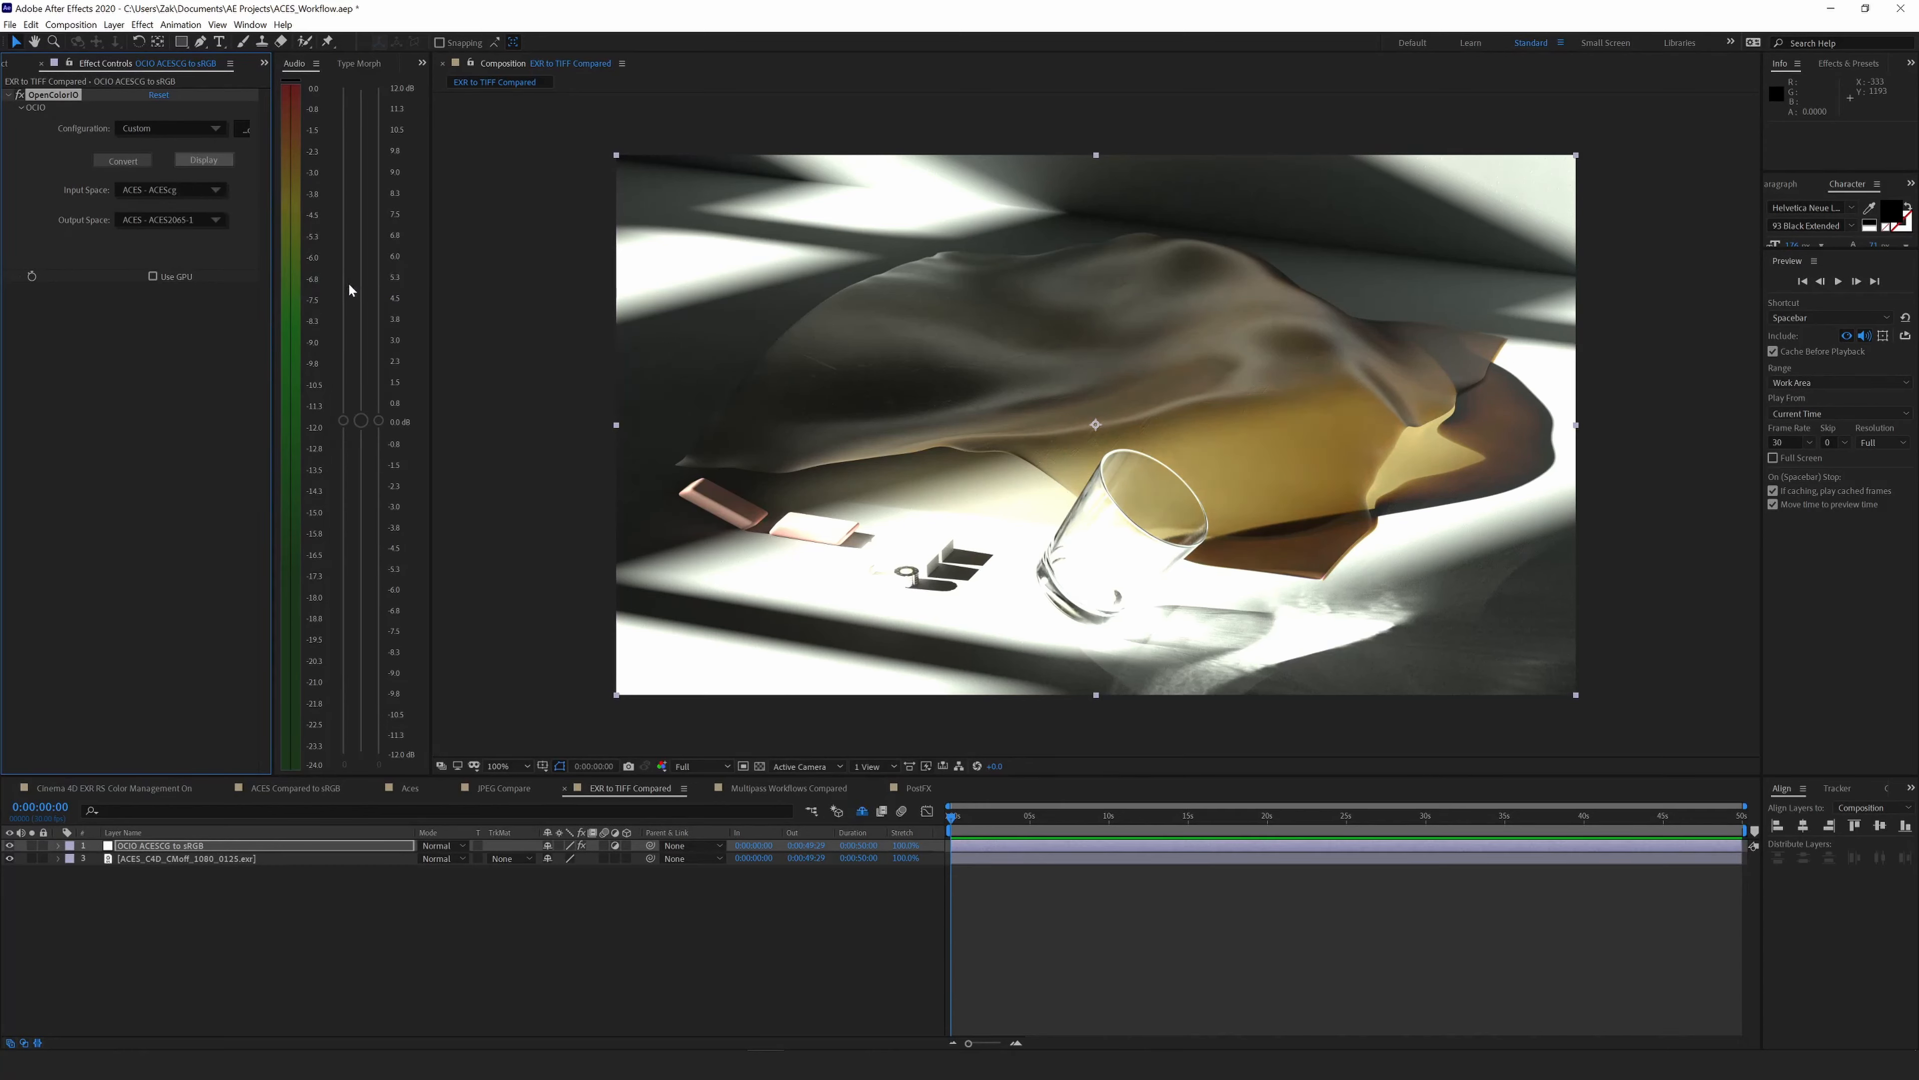
click(204, 226)
mouse_move(257, 279)
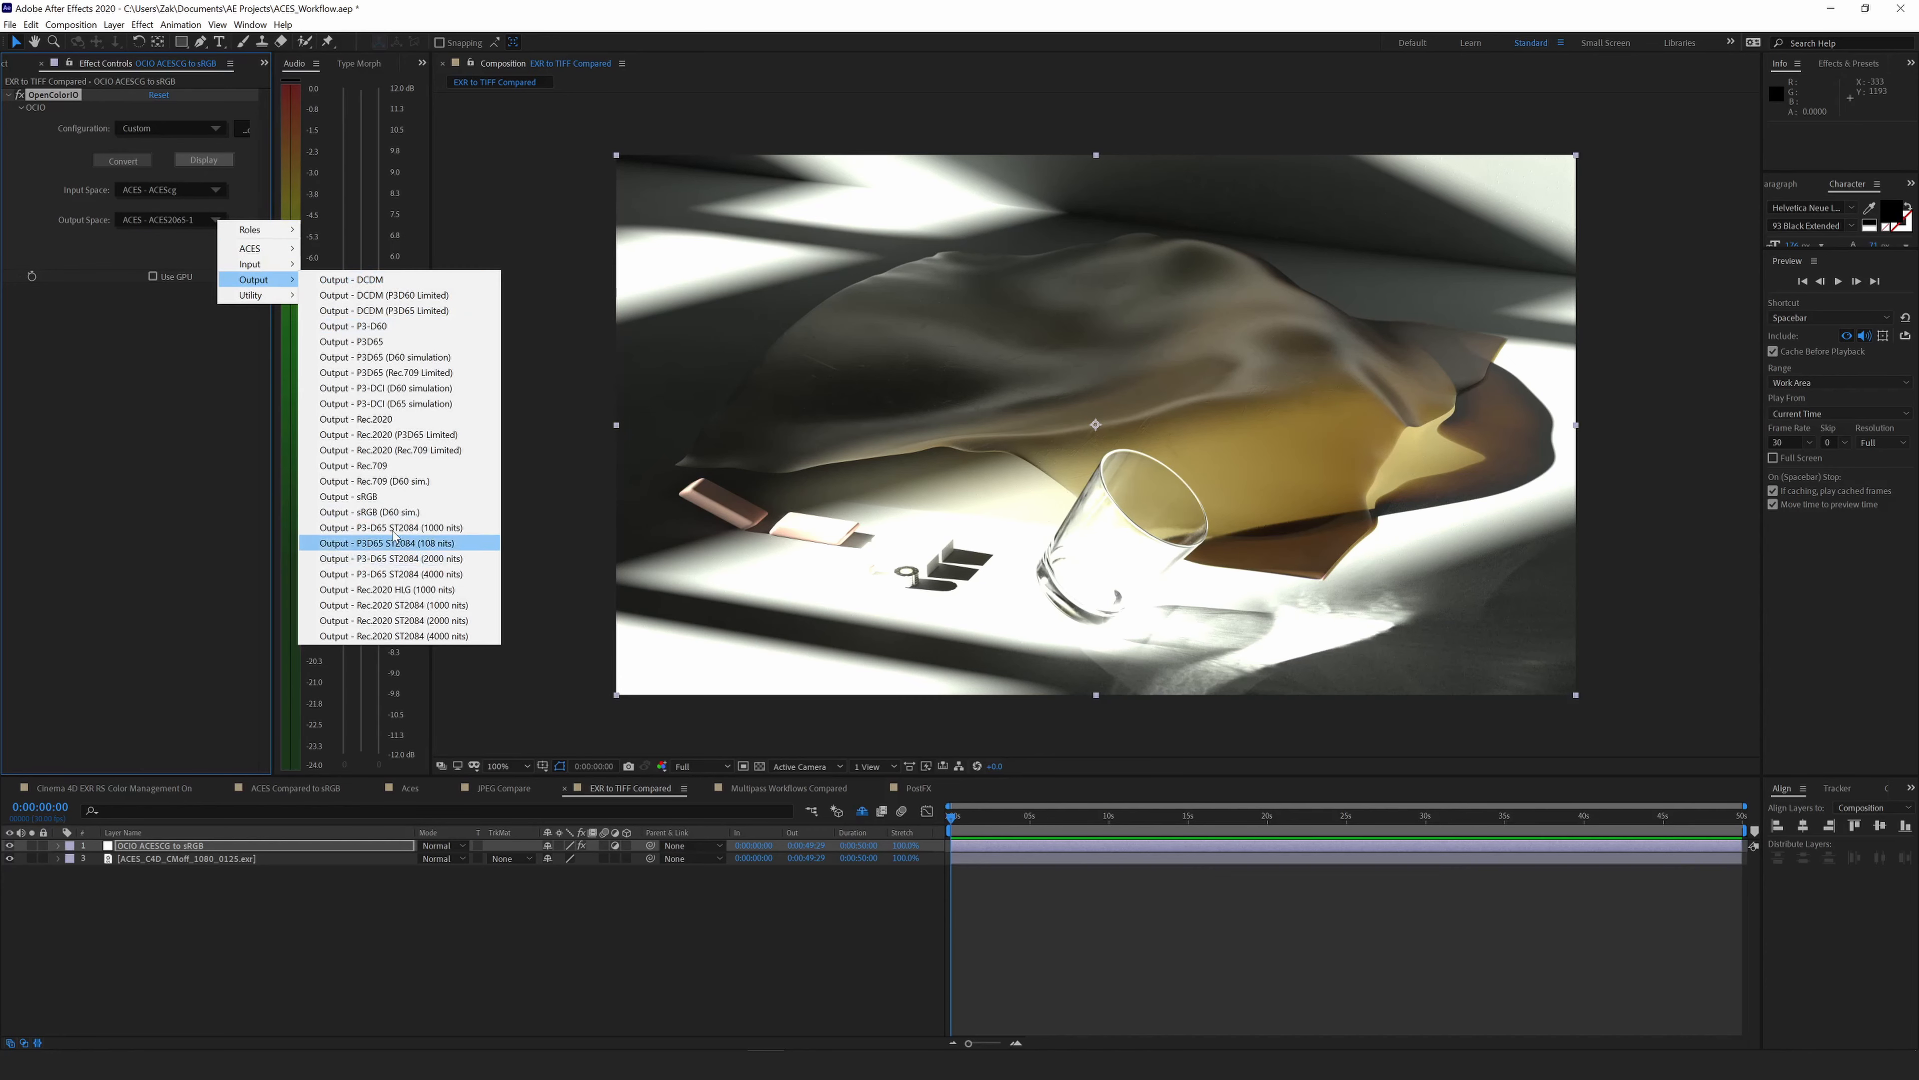
click(356, 496)
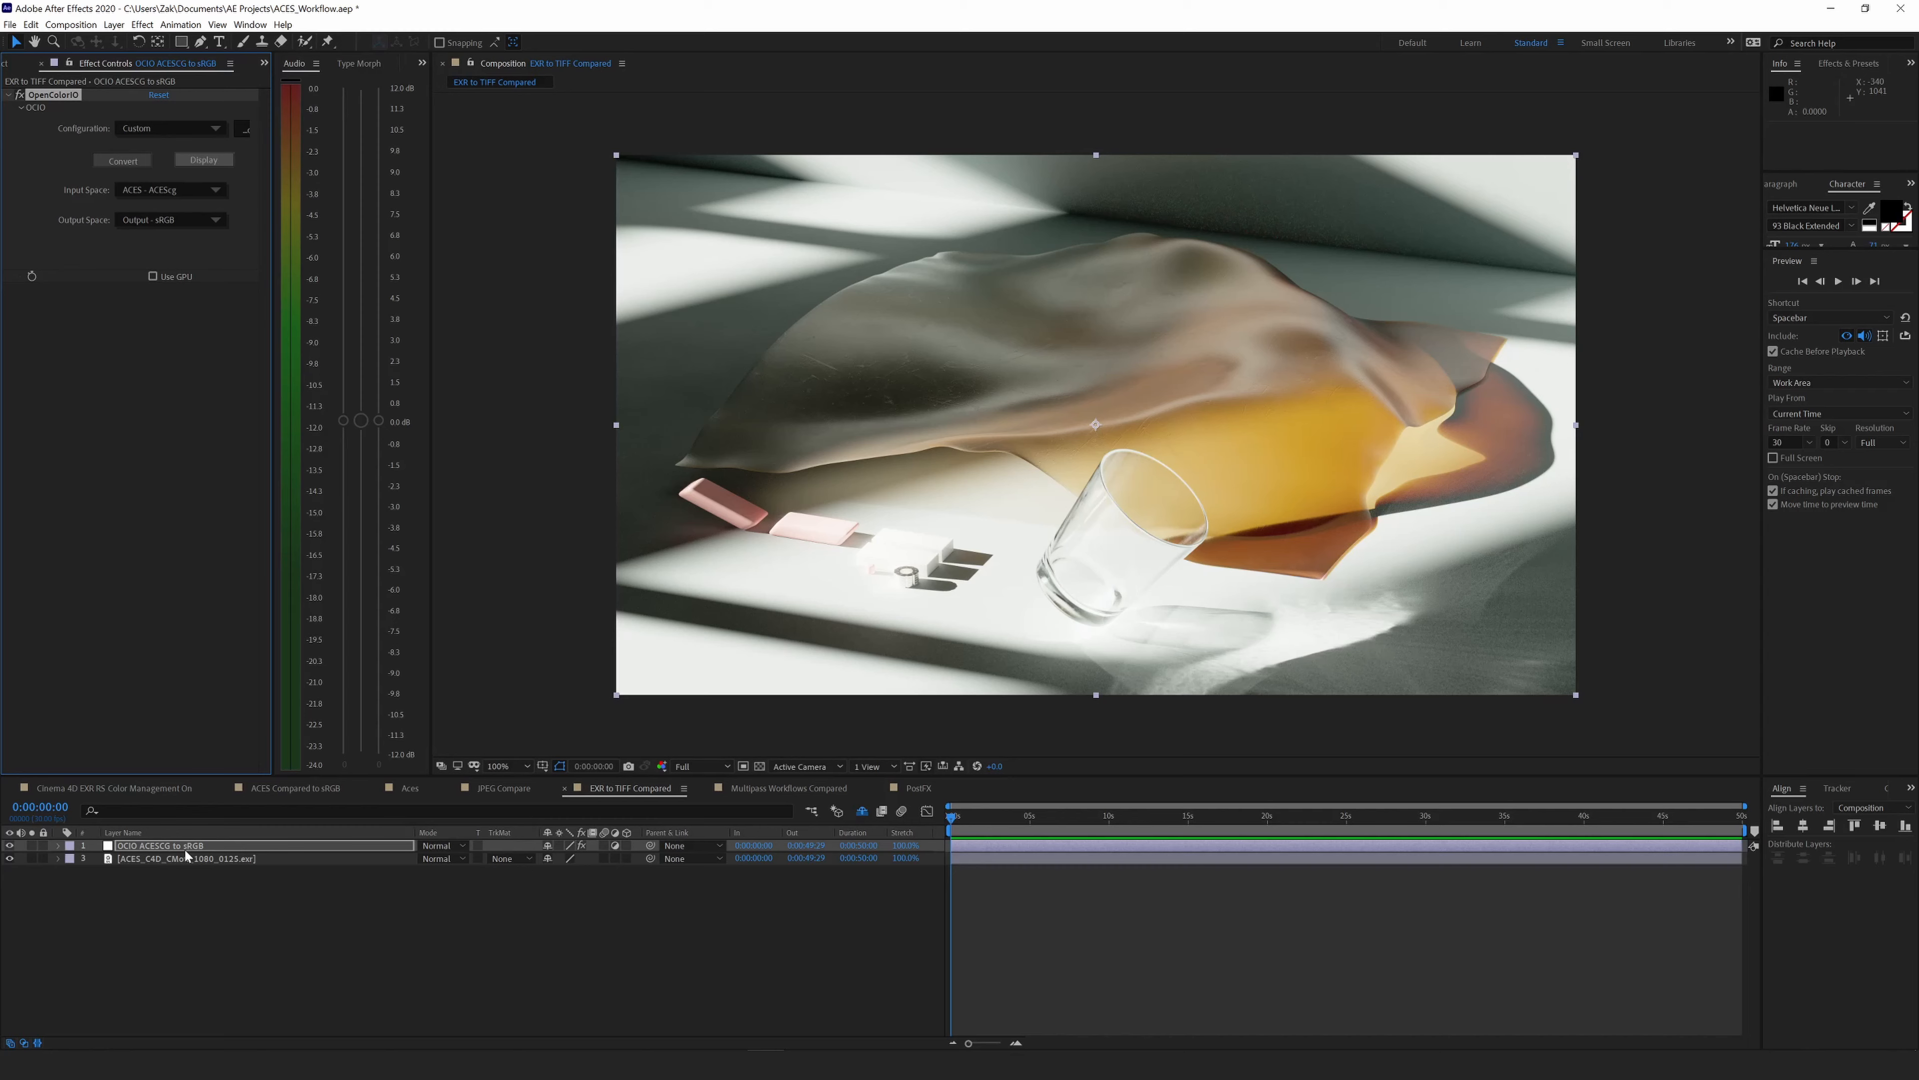
Turn off Use Display Color Management for the composition view.
click(153, 847)
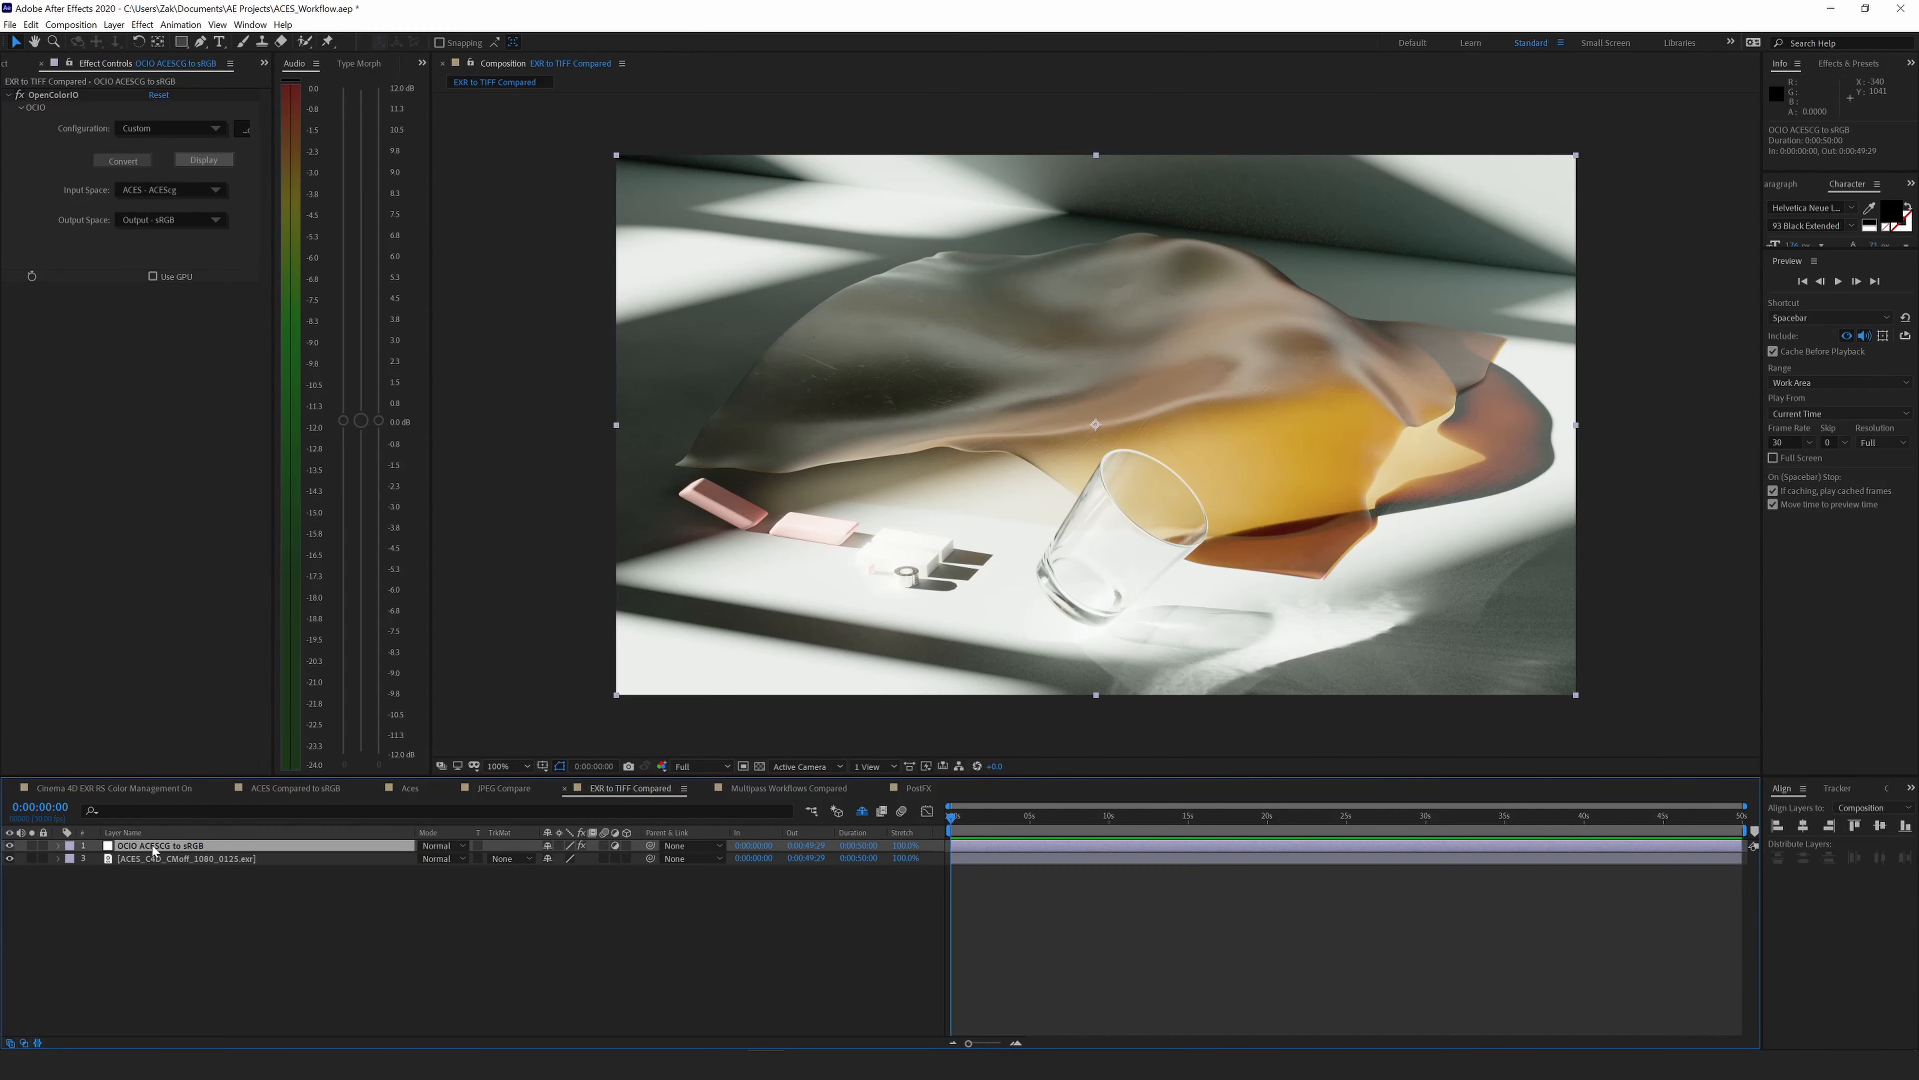
click(217, 24)
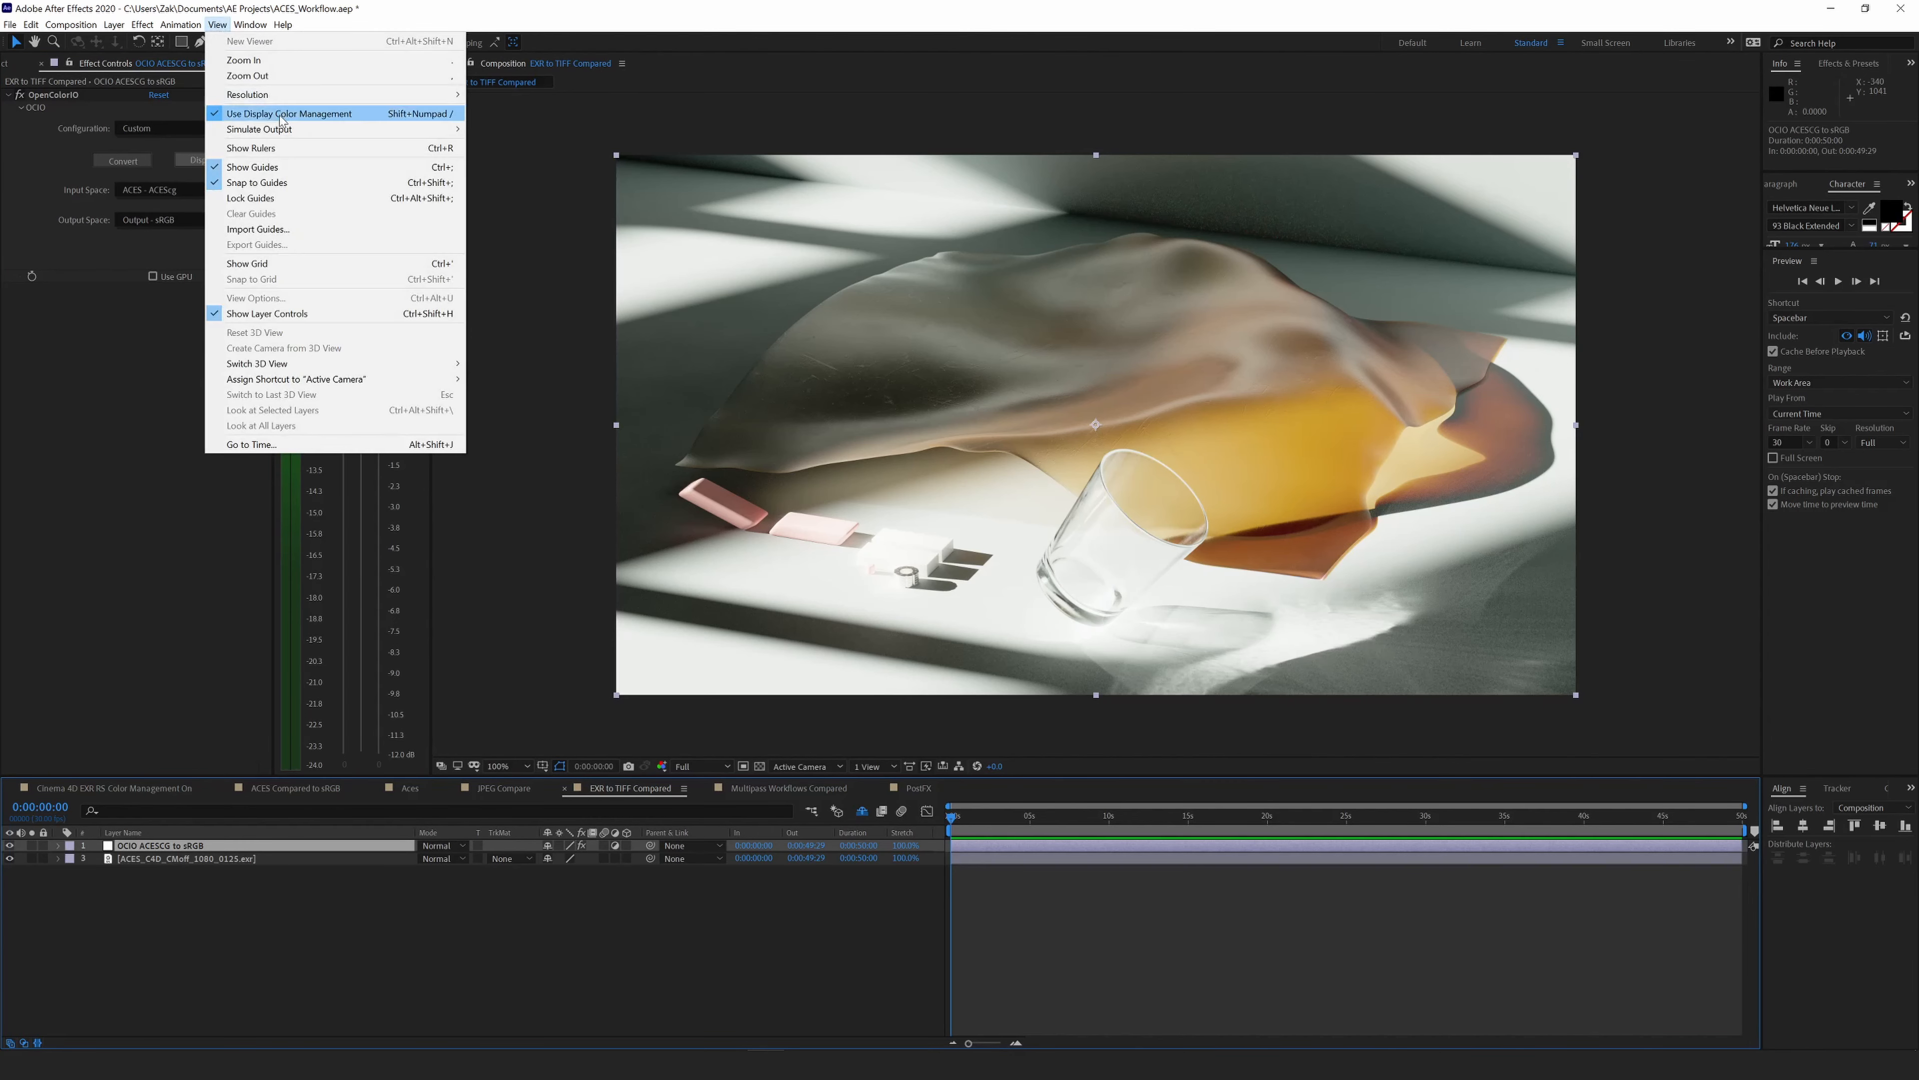
click(313, 117)
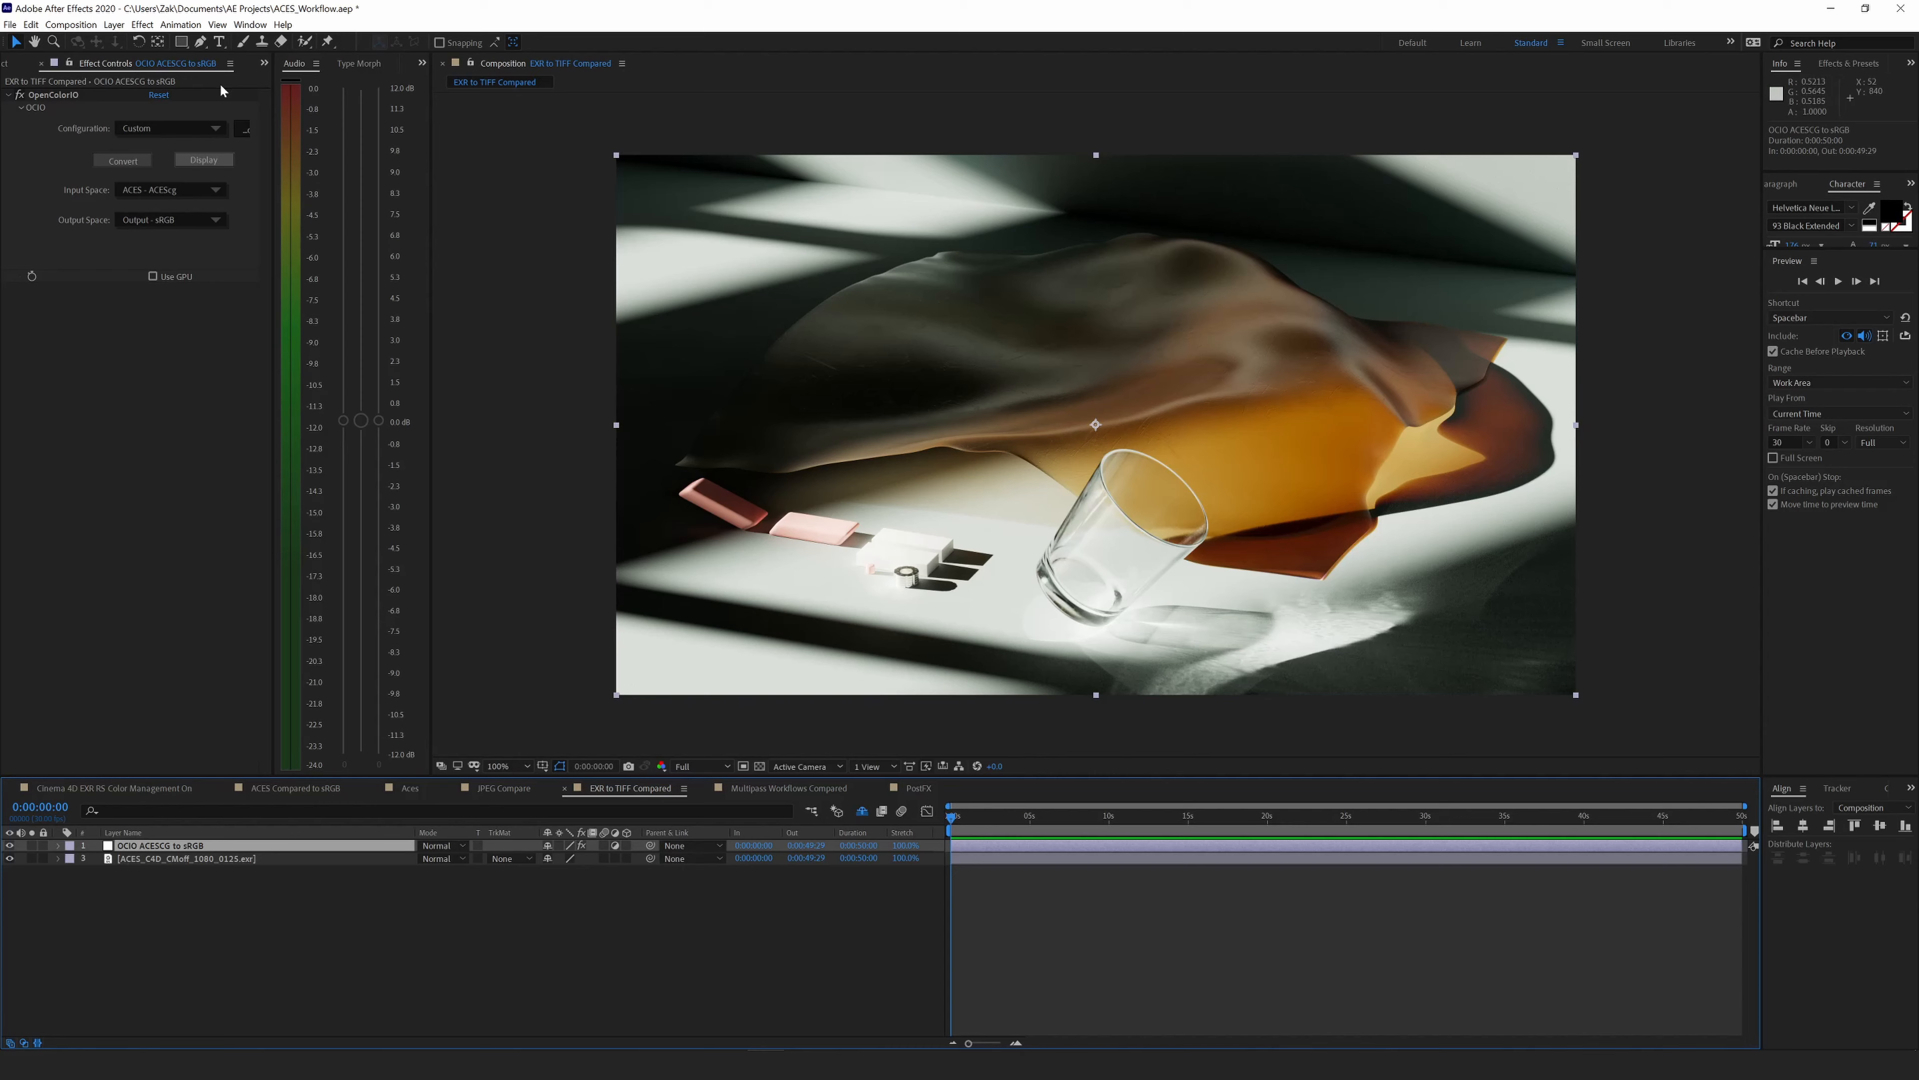
Turn on Use Display Color Management for the composition view.
click(217, 24)
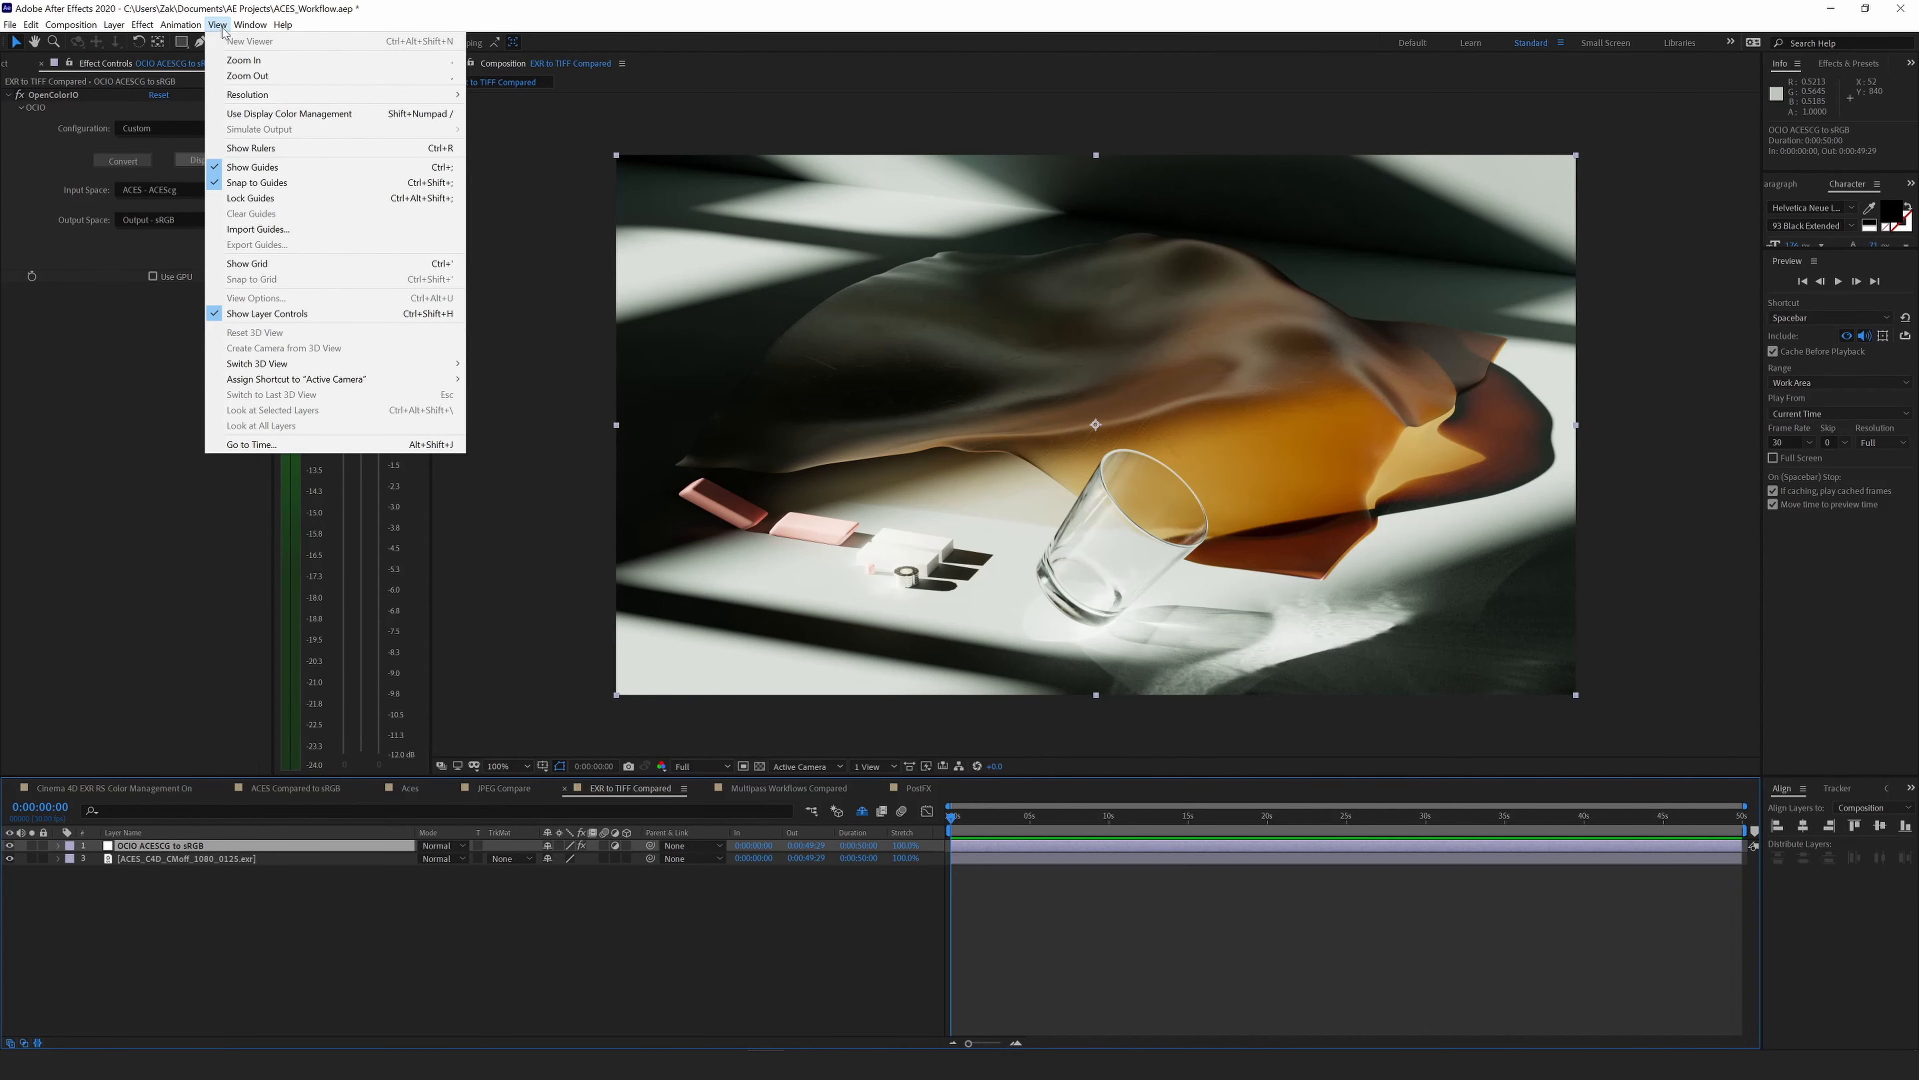
click(285, 115)
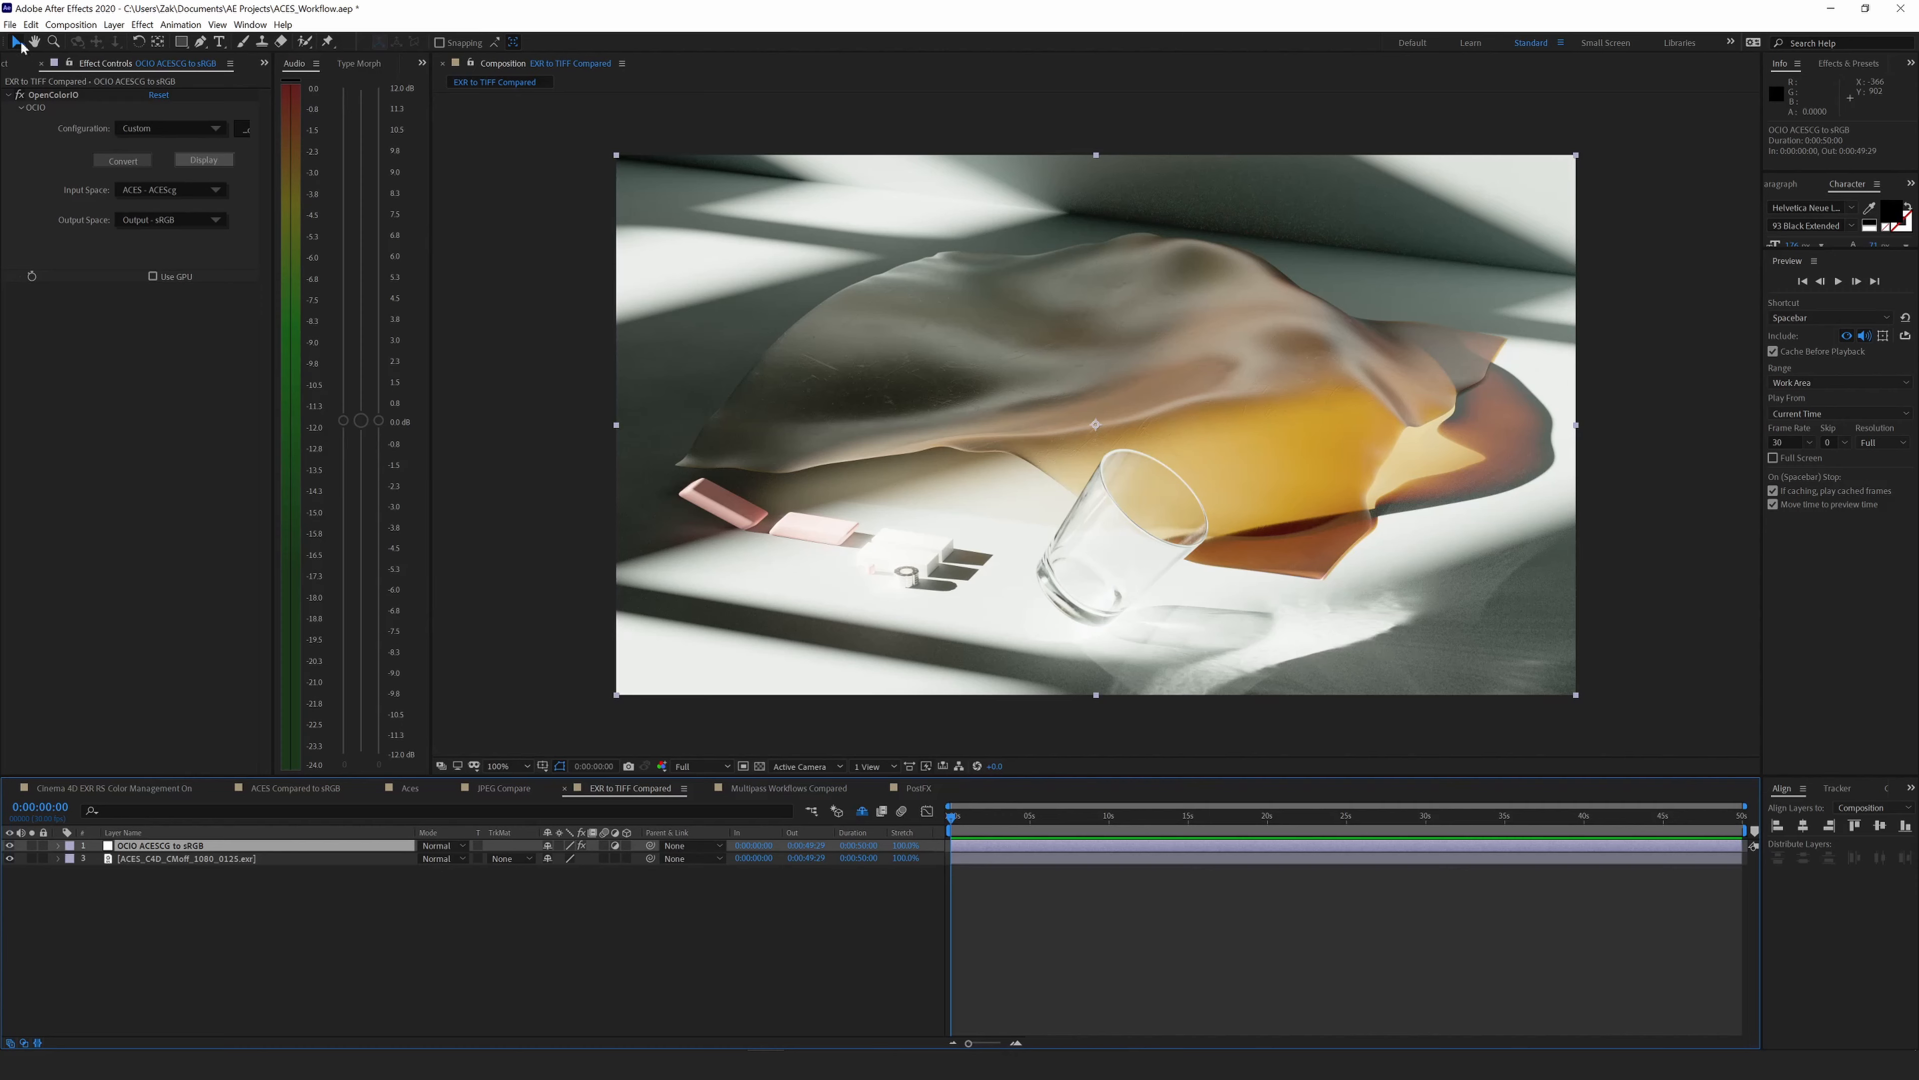
Try ACEScg ACES Working Space AMPAS S-2014-004 as the project's working space, then dismiss the project settings.
click(11, 24)
click(83, 556)
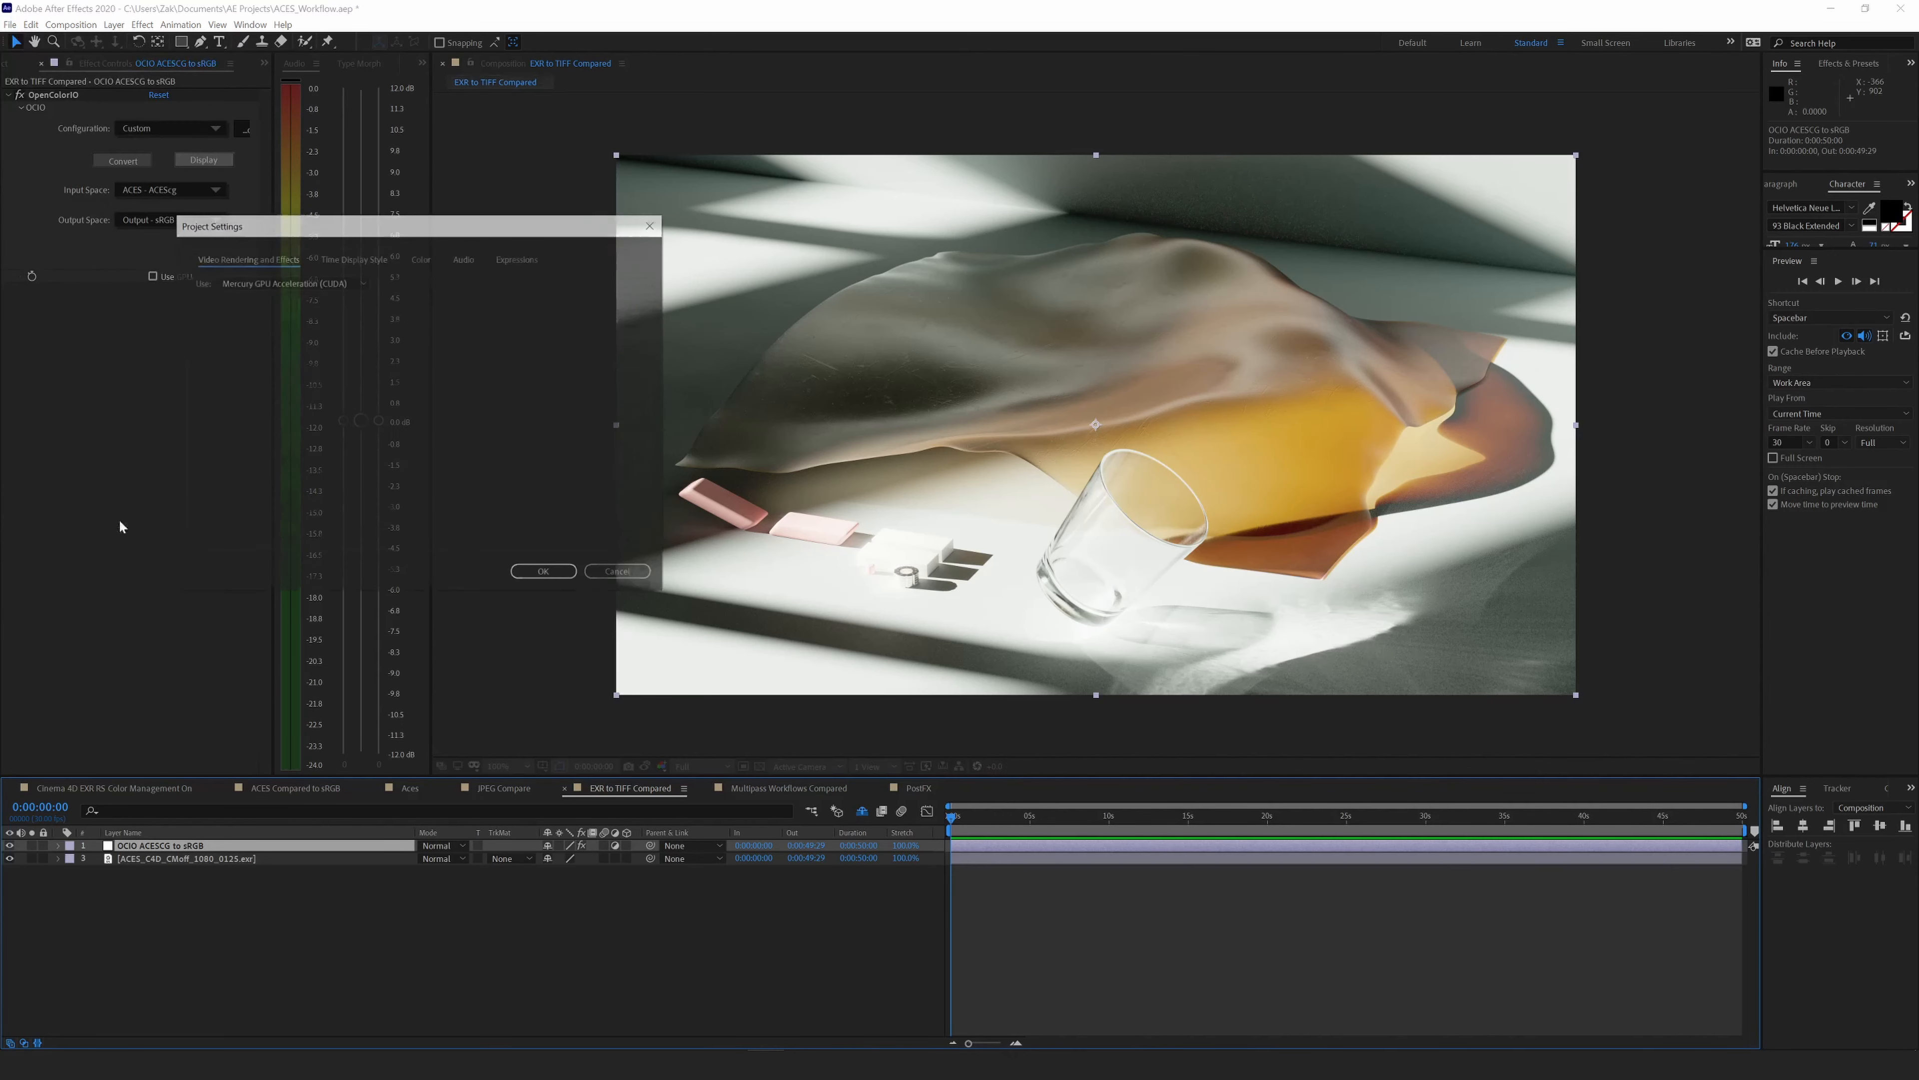
click(421, 257)
click(362, 301)
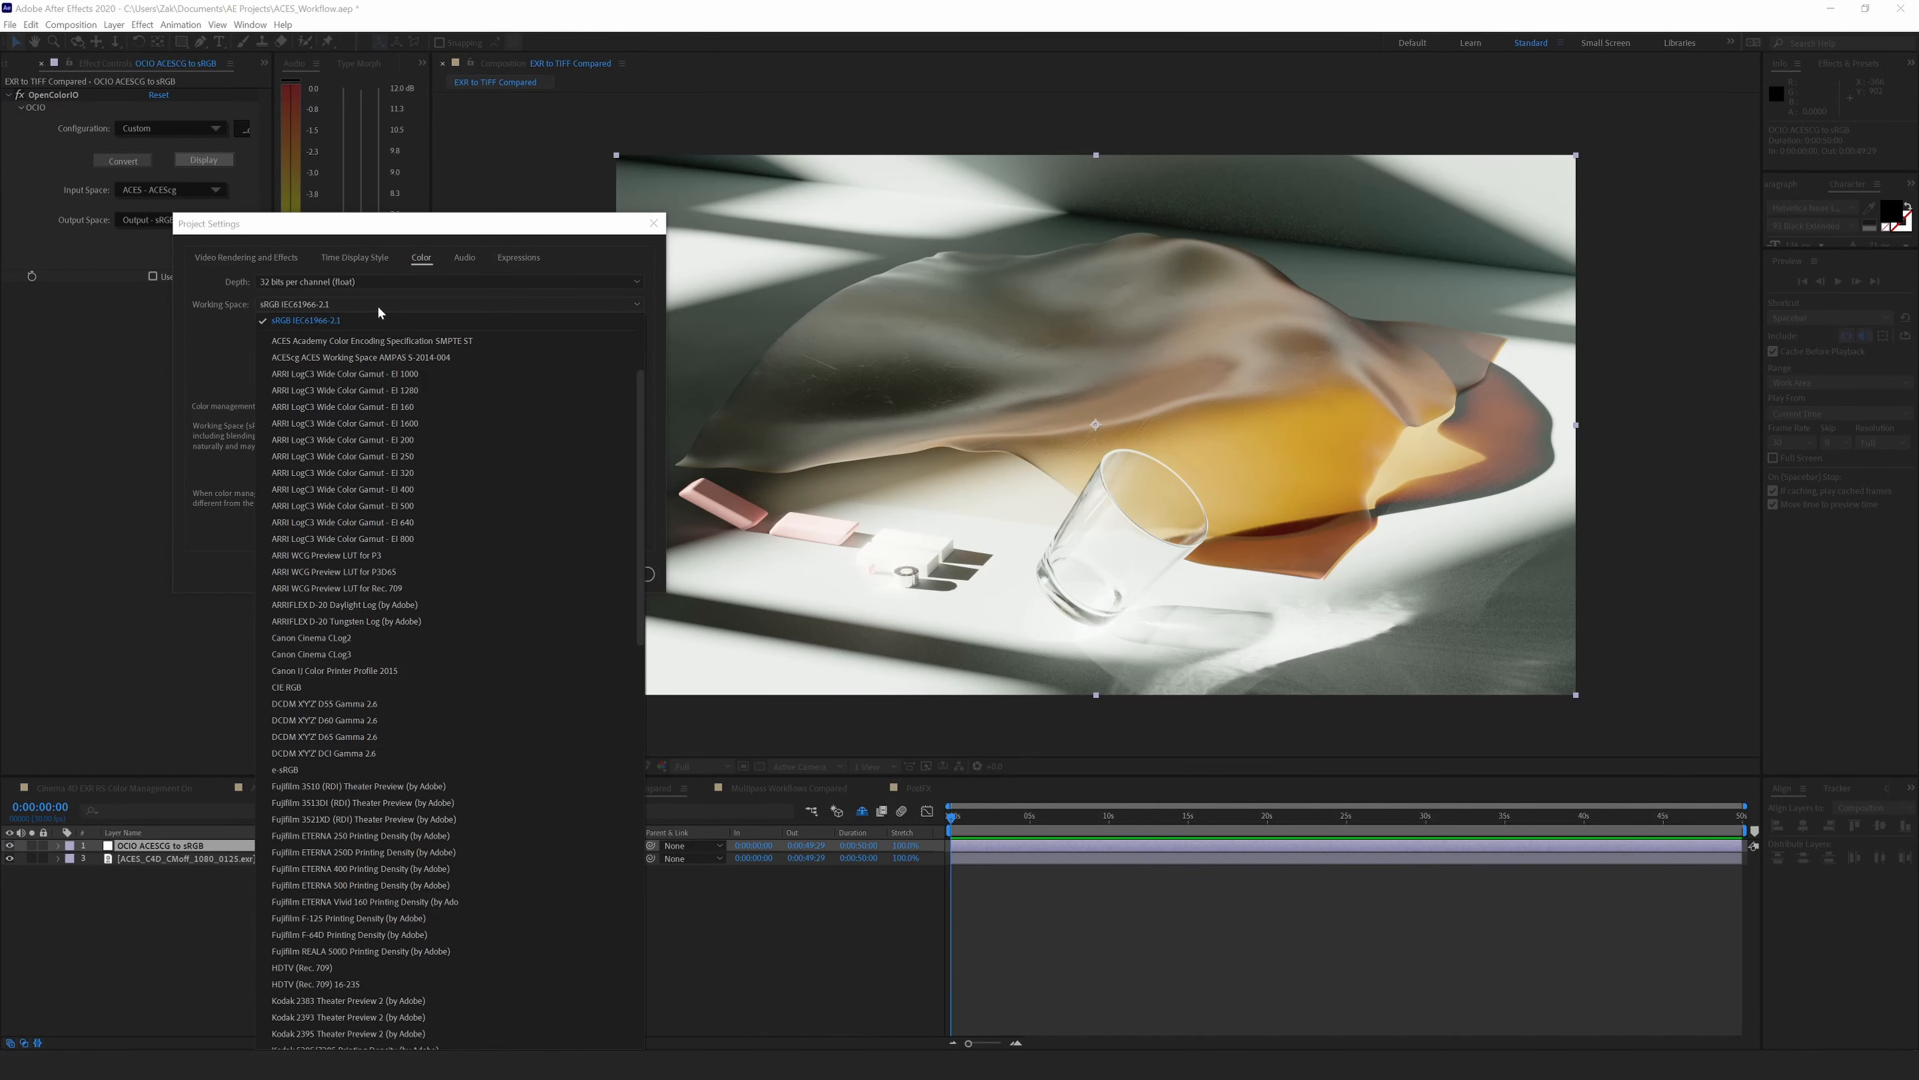
click(234, 338)
click(309, 304)
click(296, 349)
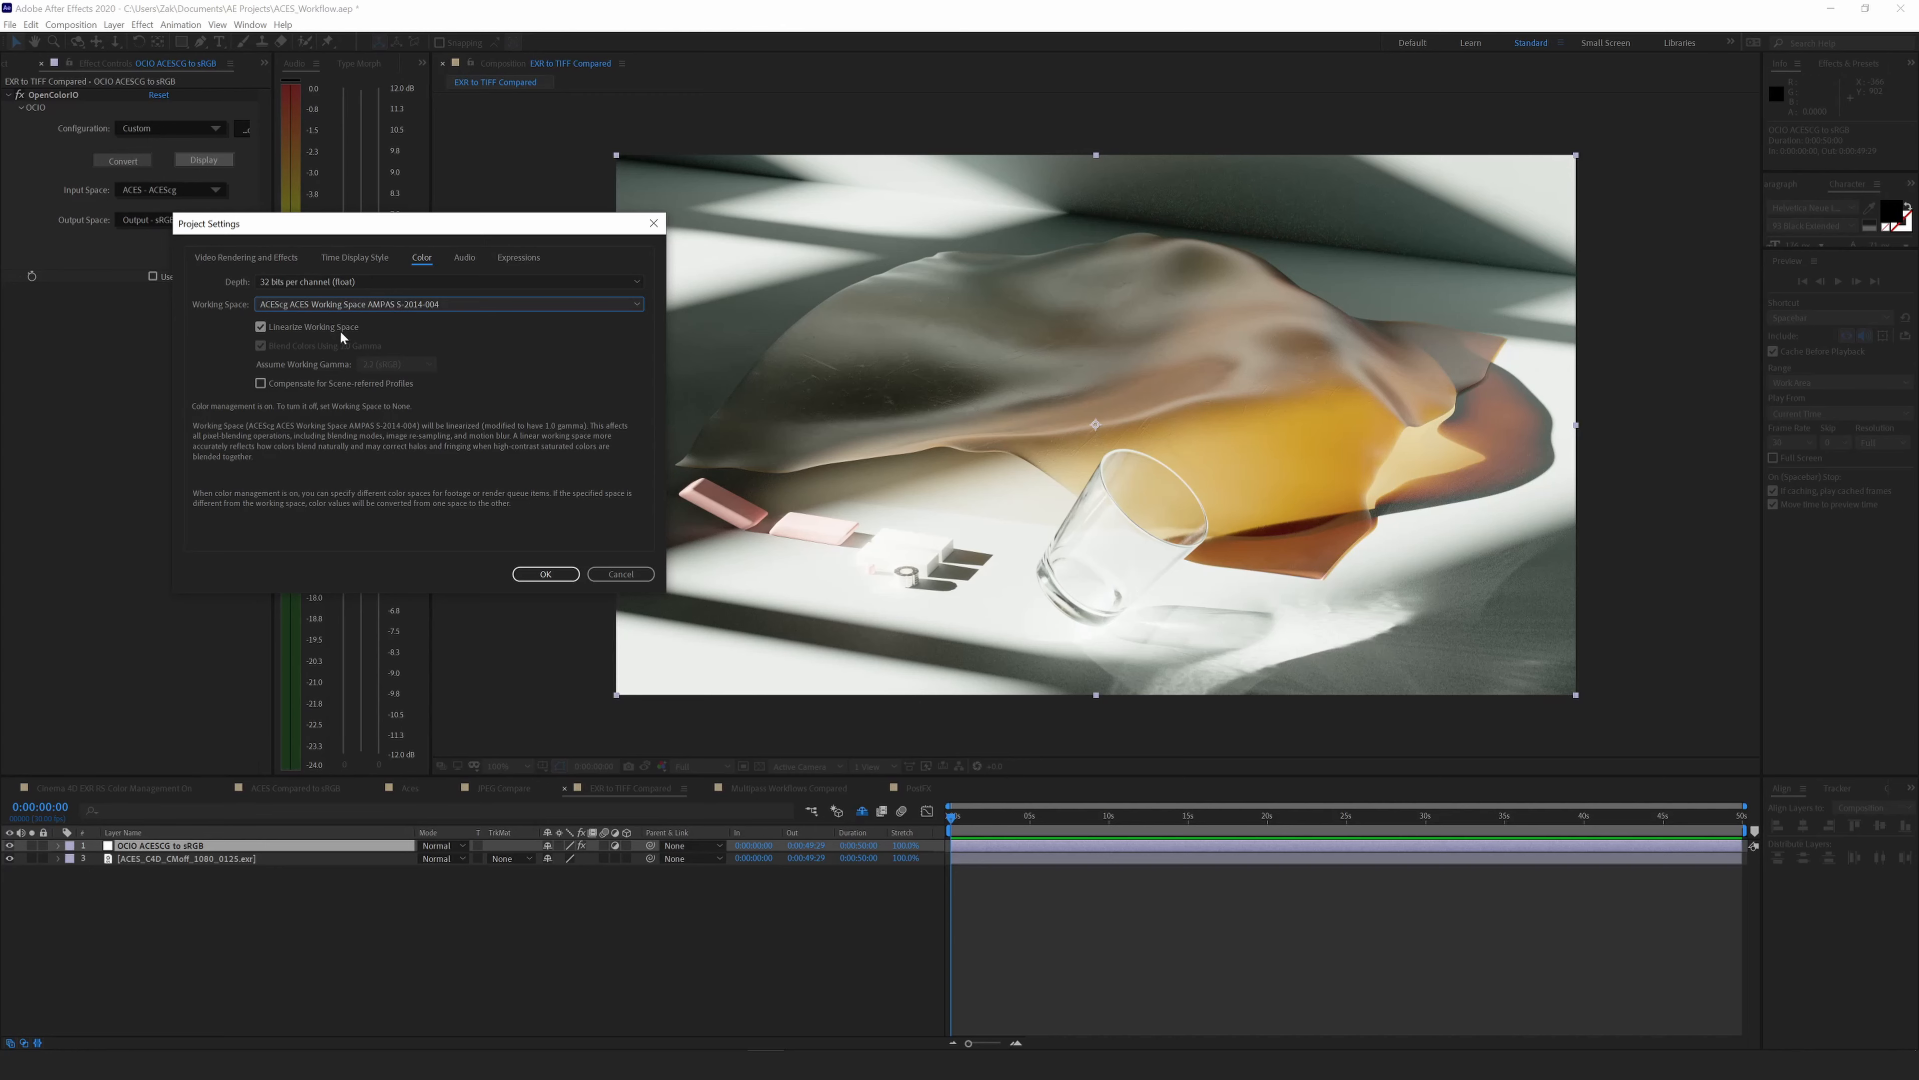
click(621, 574)
Try Preserve RGB in the footage interpretation of the Fake_Aces EXR file and dismiss the settings.
click(25, 67)
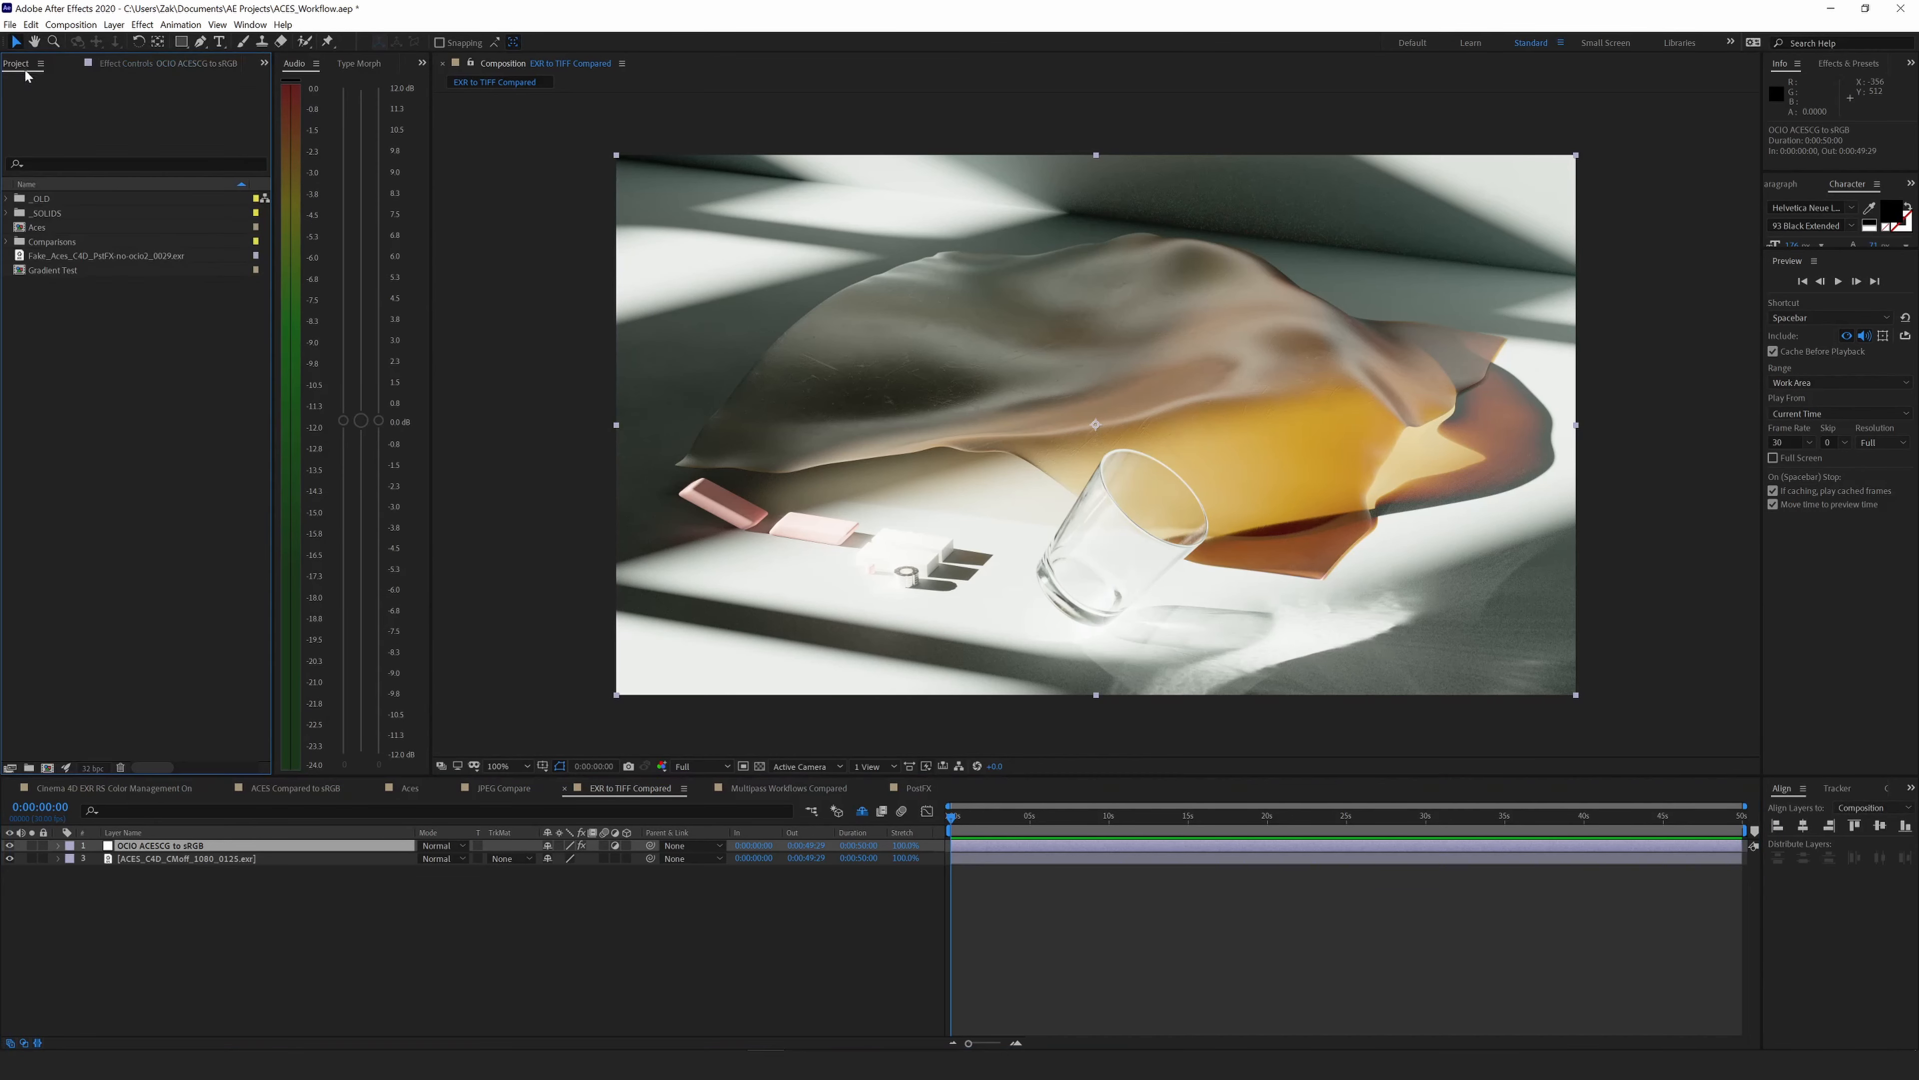
drag(78, 259, 123, 280)
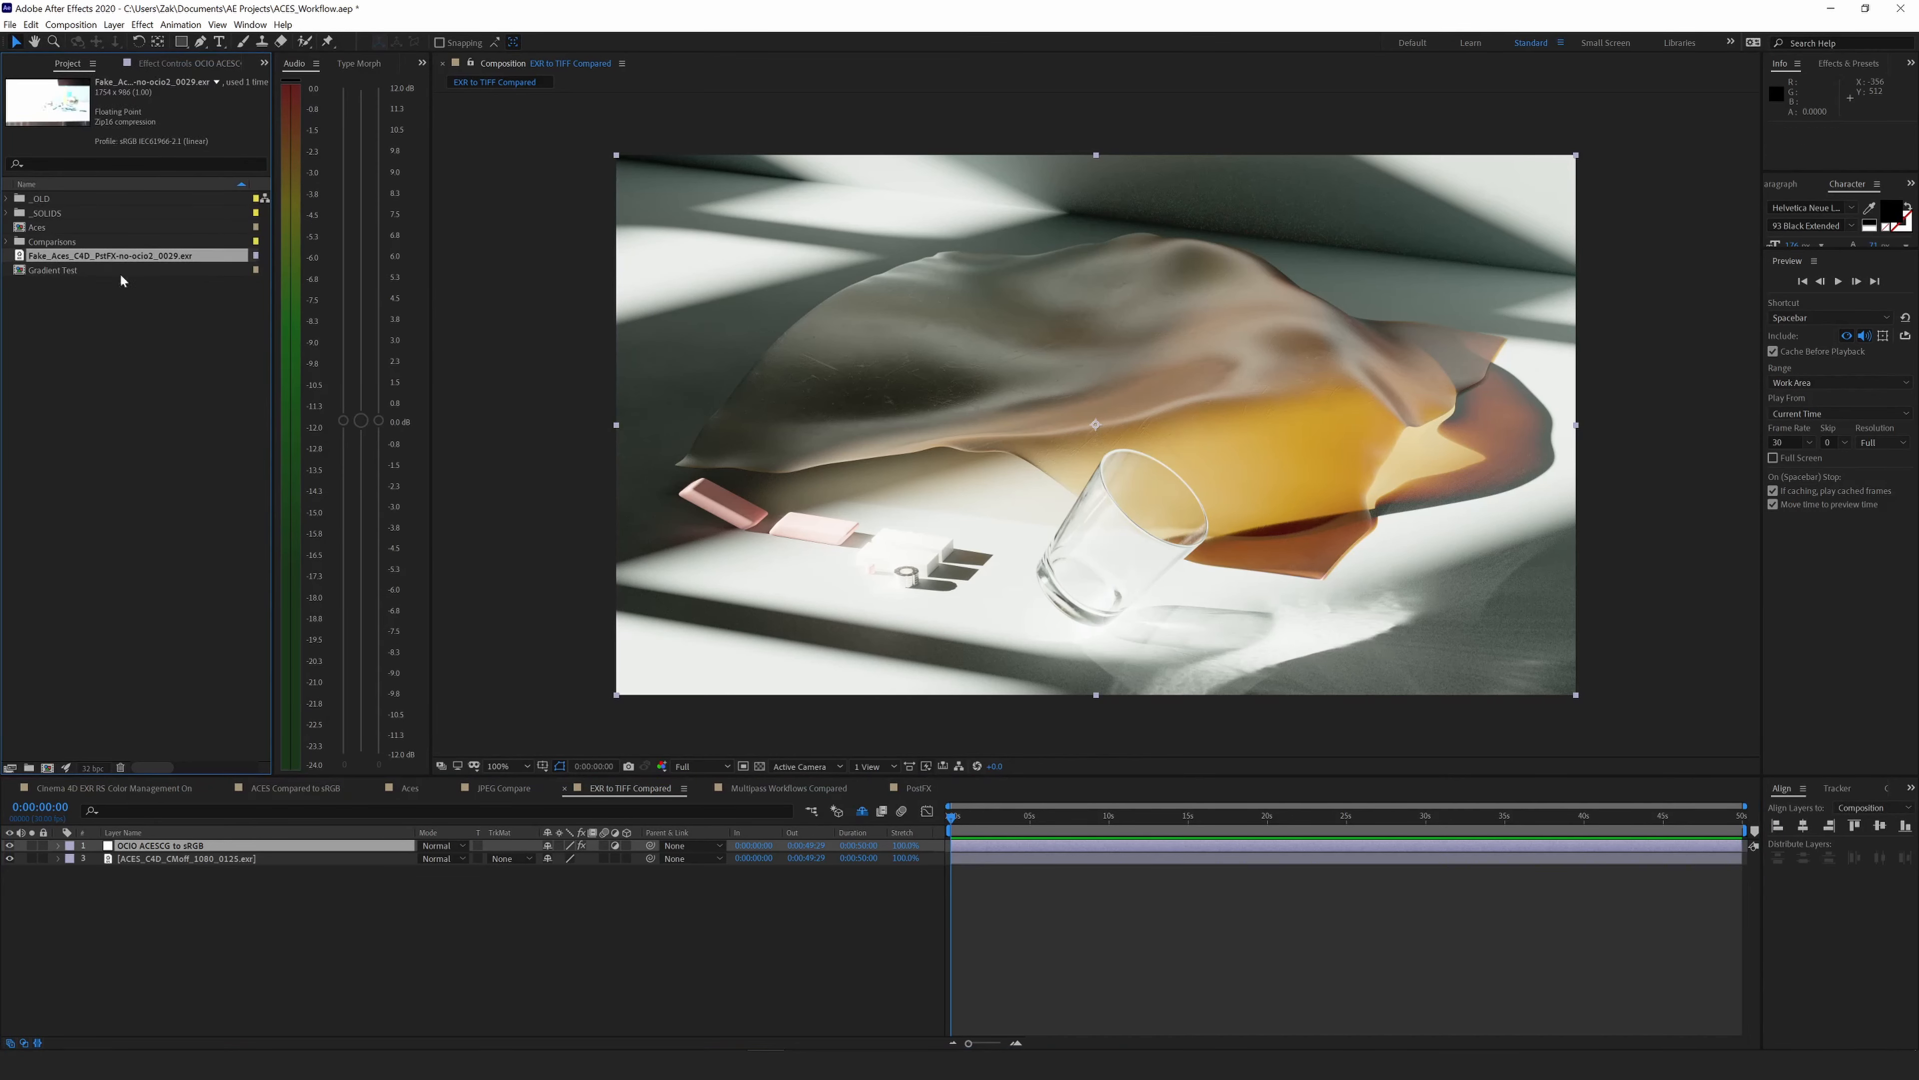
right_click(126, 257)
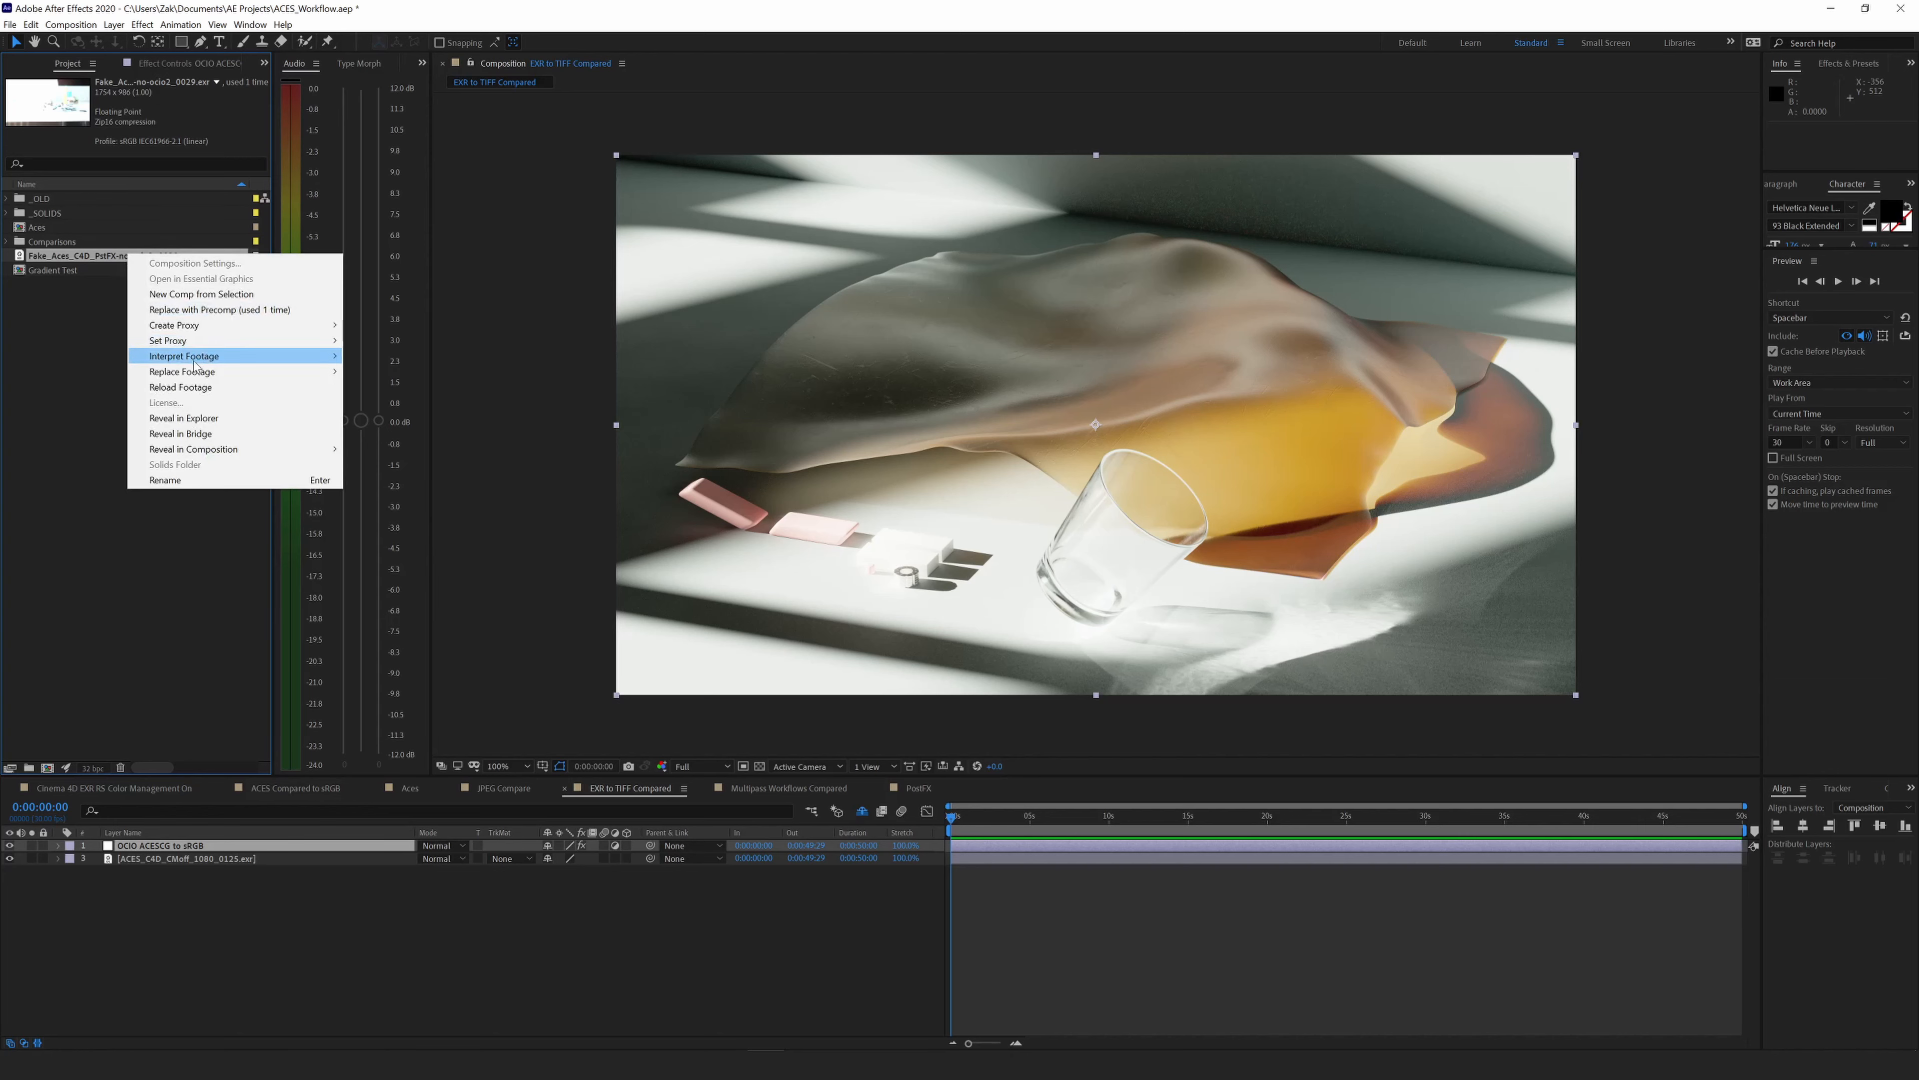
mouse_move(212, 355)
click(374, 357)
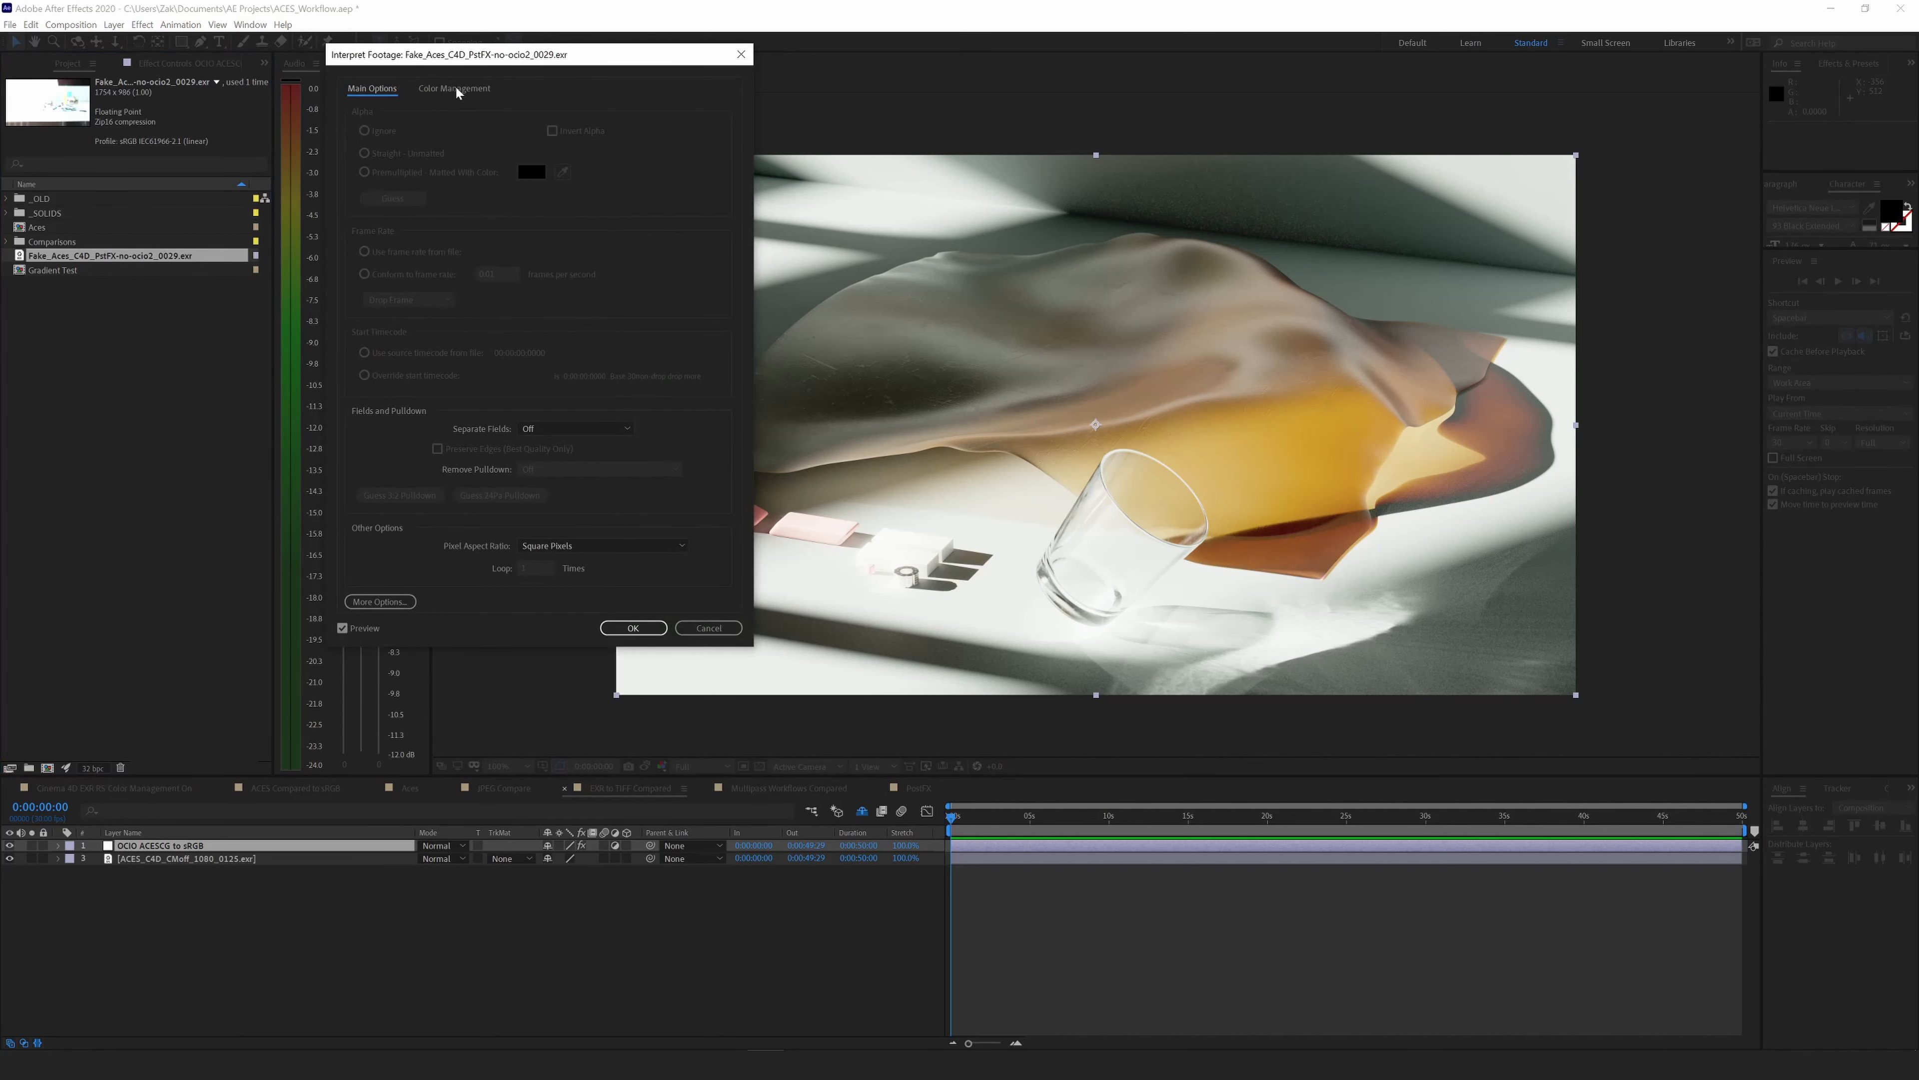
click(457, 91)
click(364, 148)
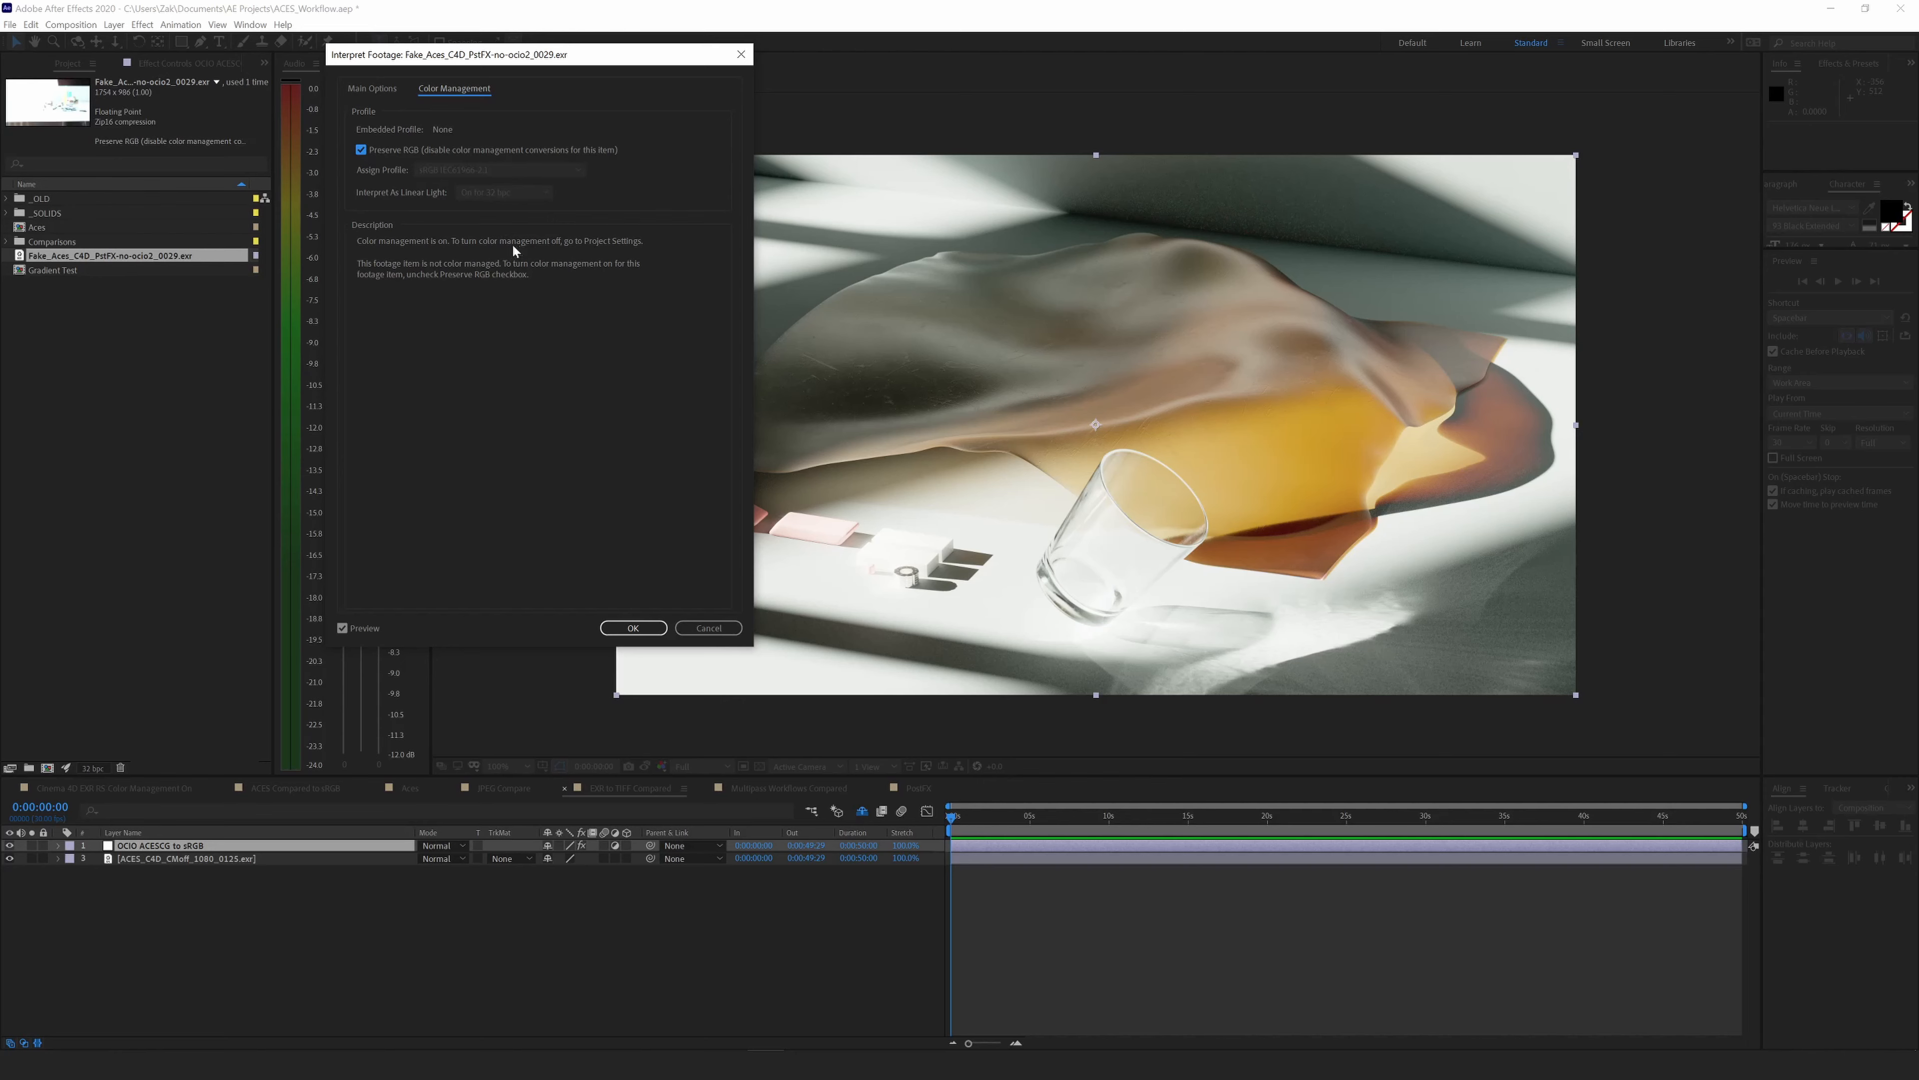
click(705, 627)
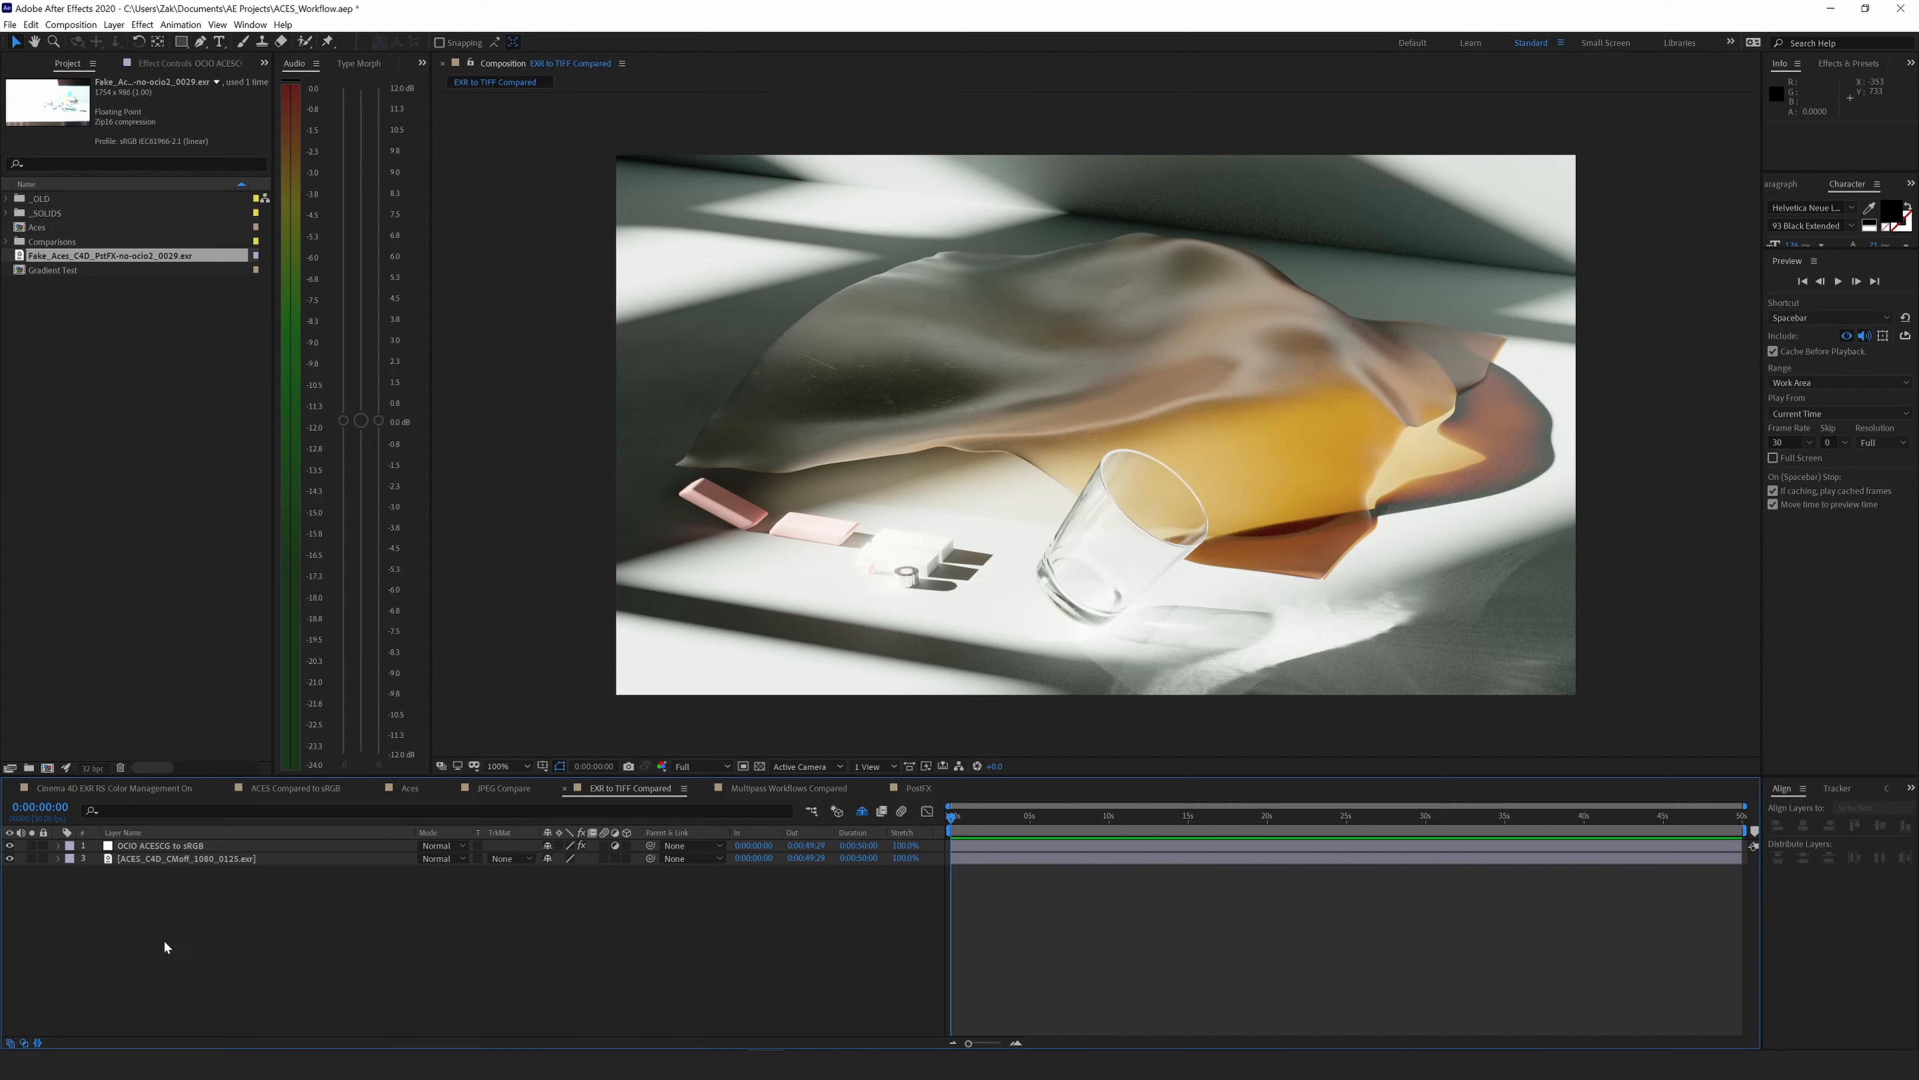
Turn off Use Display Color Management for the EXR to TIFF Compared composition view.
click(217, 24)
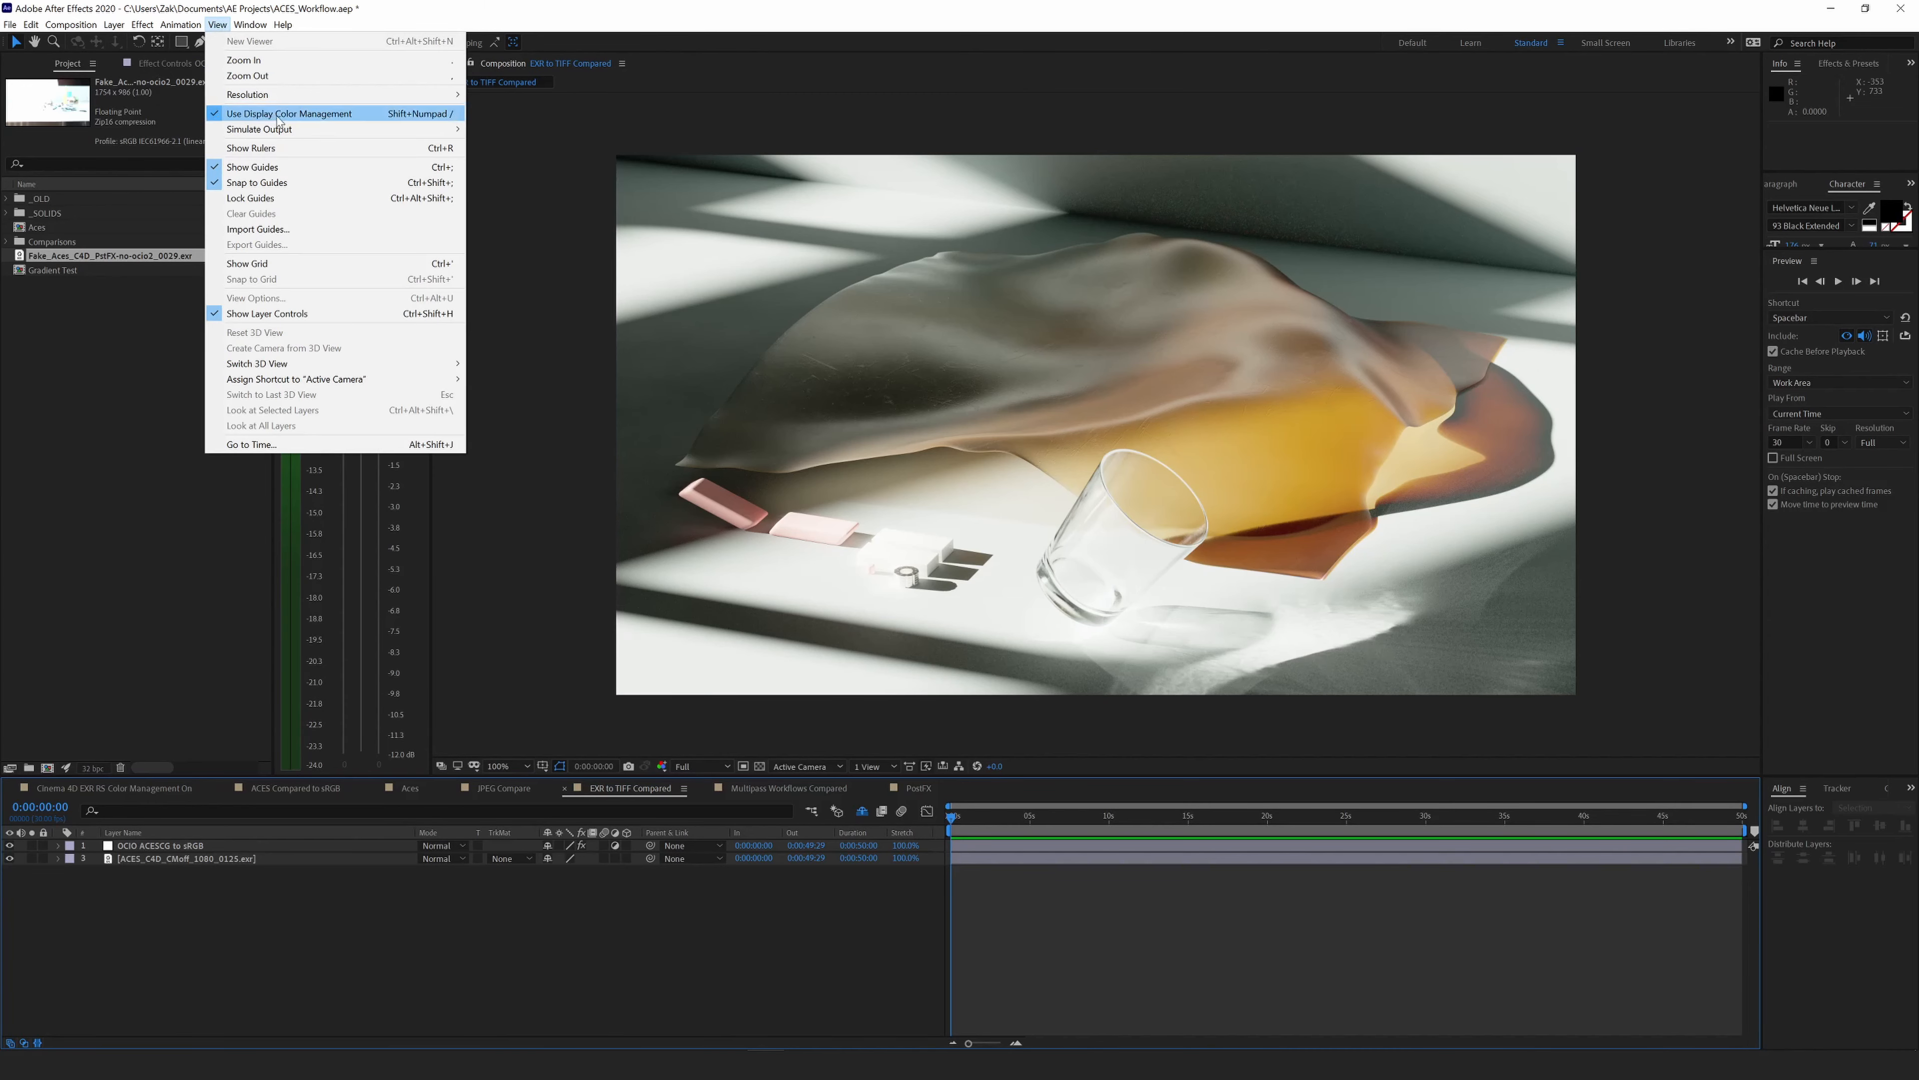
click(298, 115)
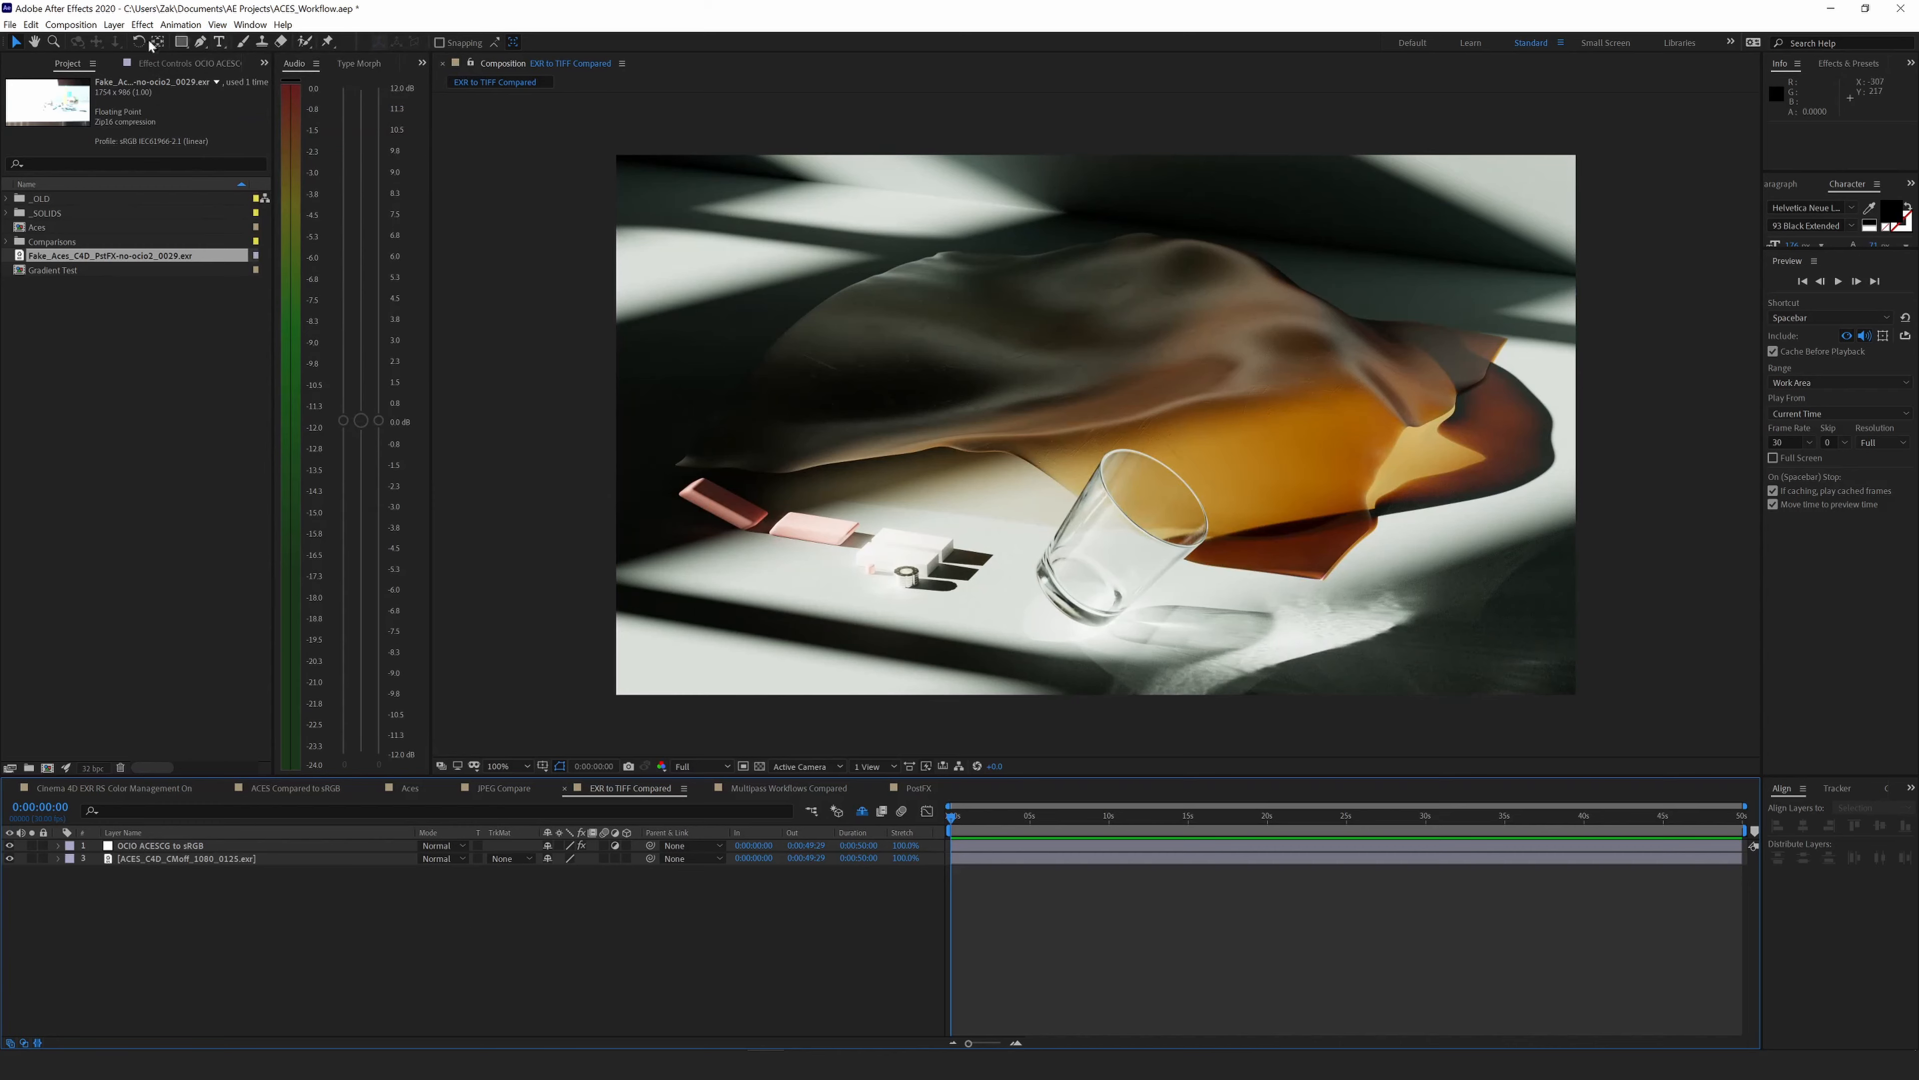
Queue the current frame as an image file and try Preserve RGB in its output module's color management.
click(71, 24)
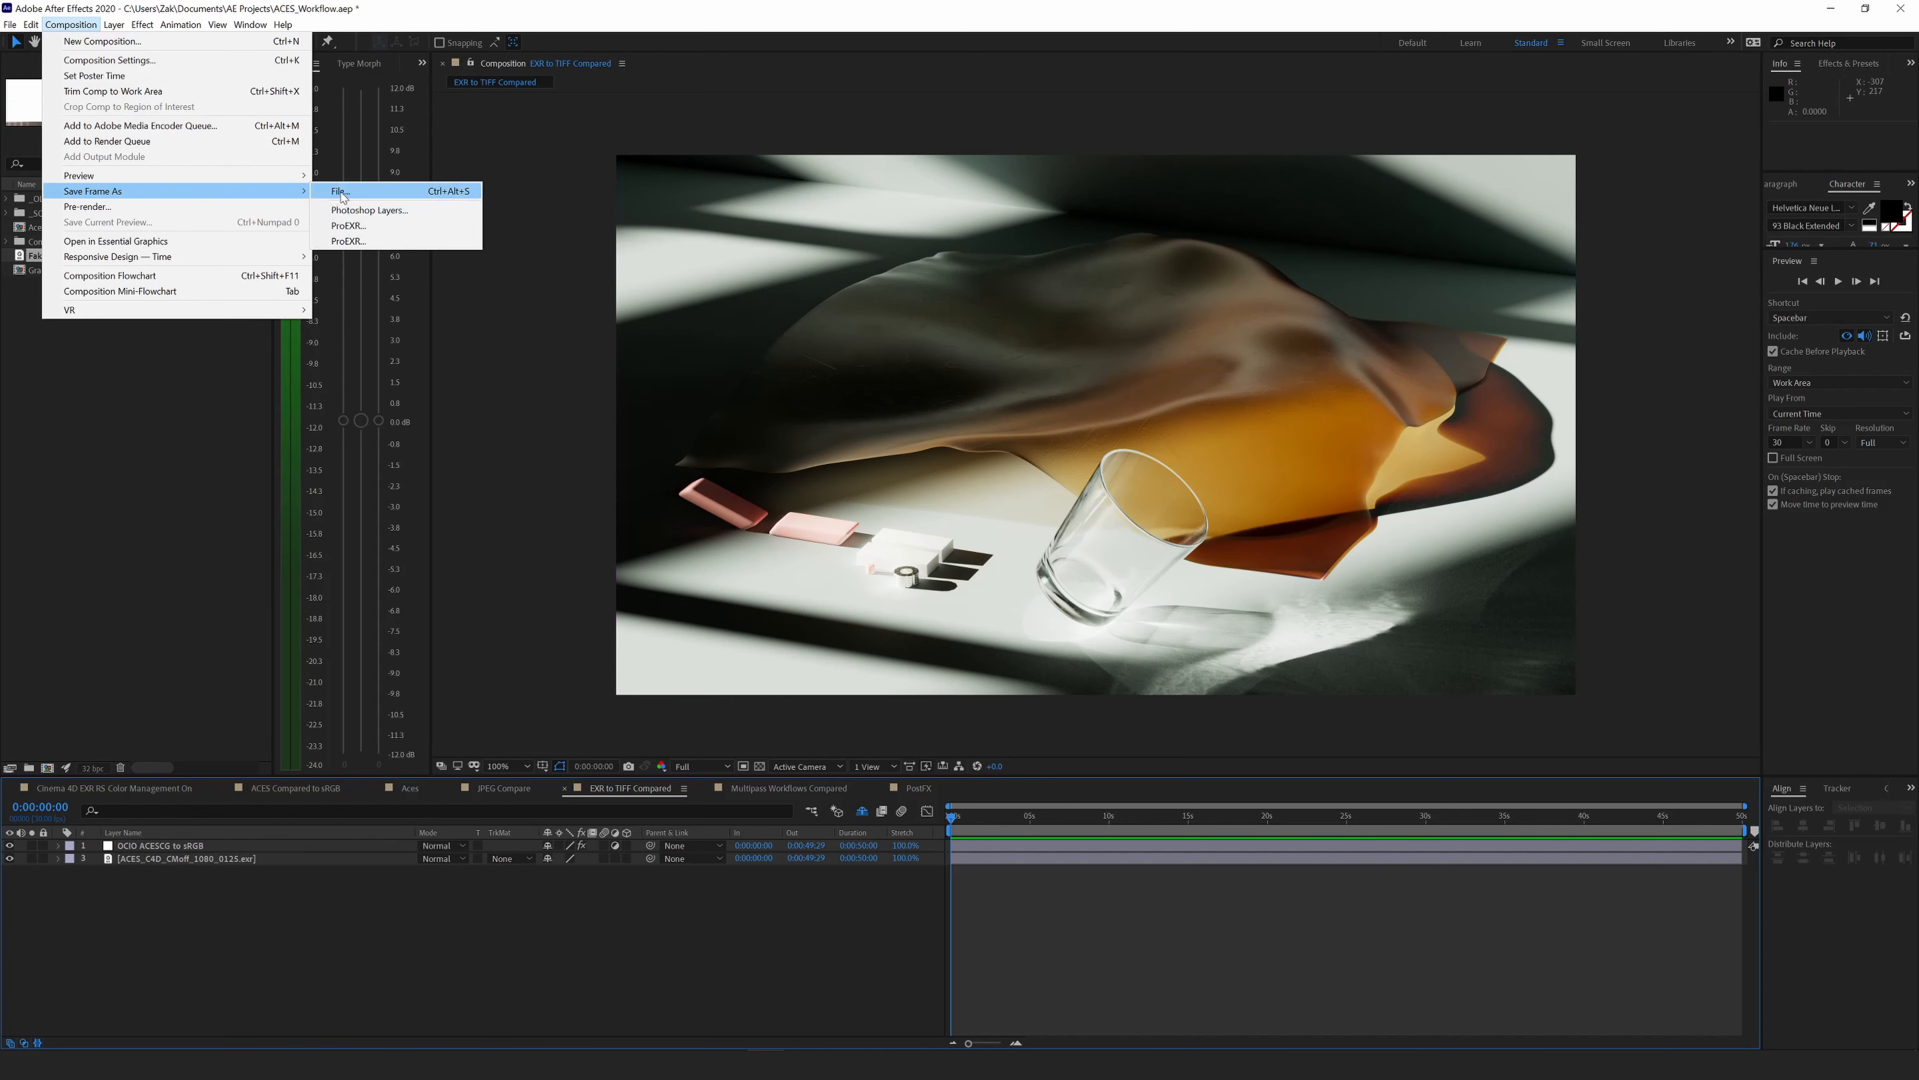
click(344, 192)
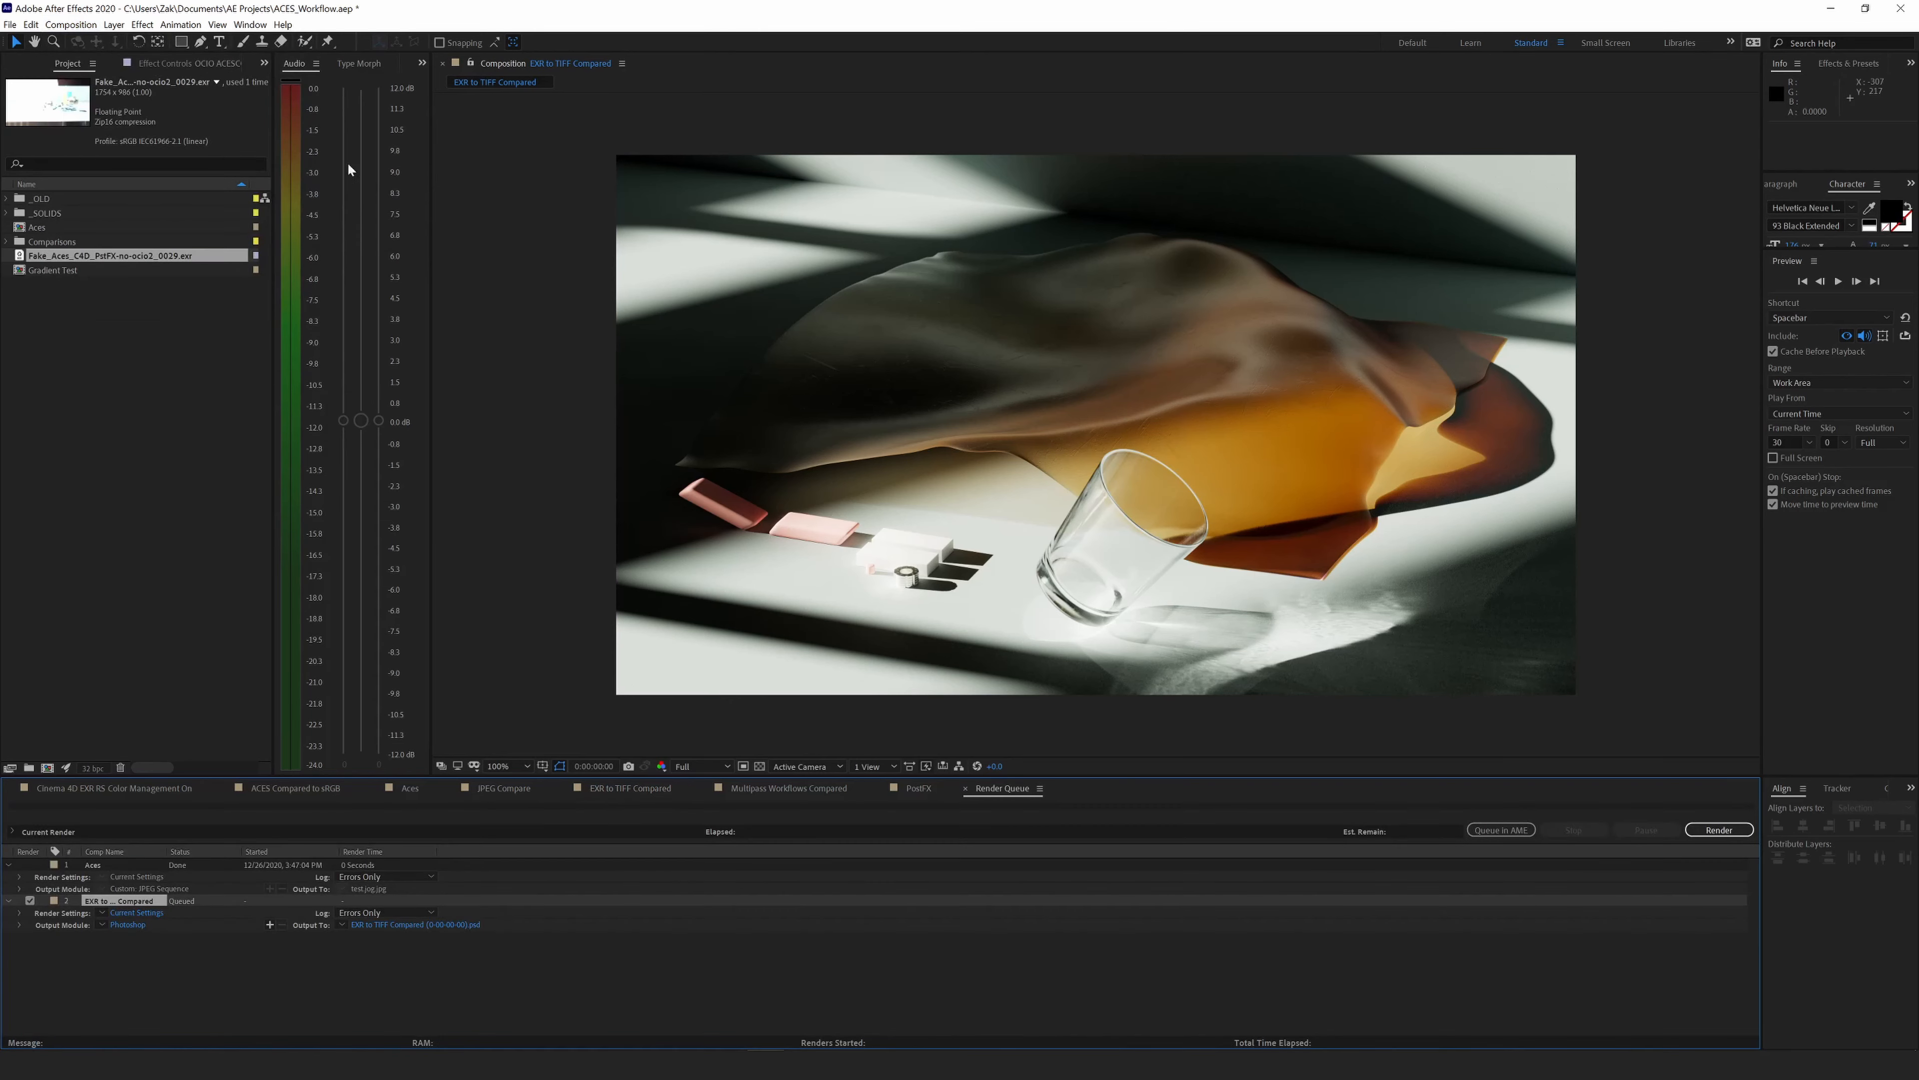
click(136, 925)
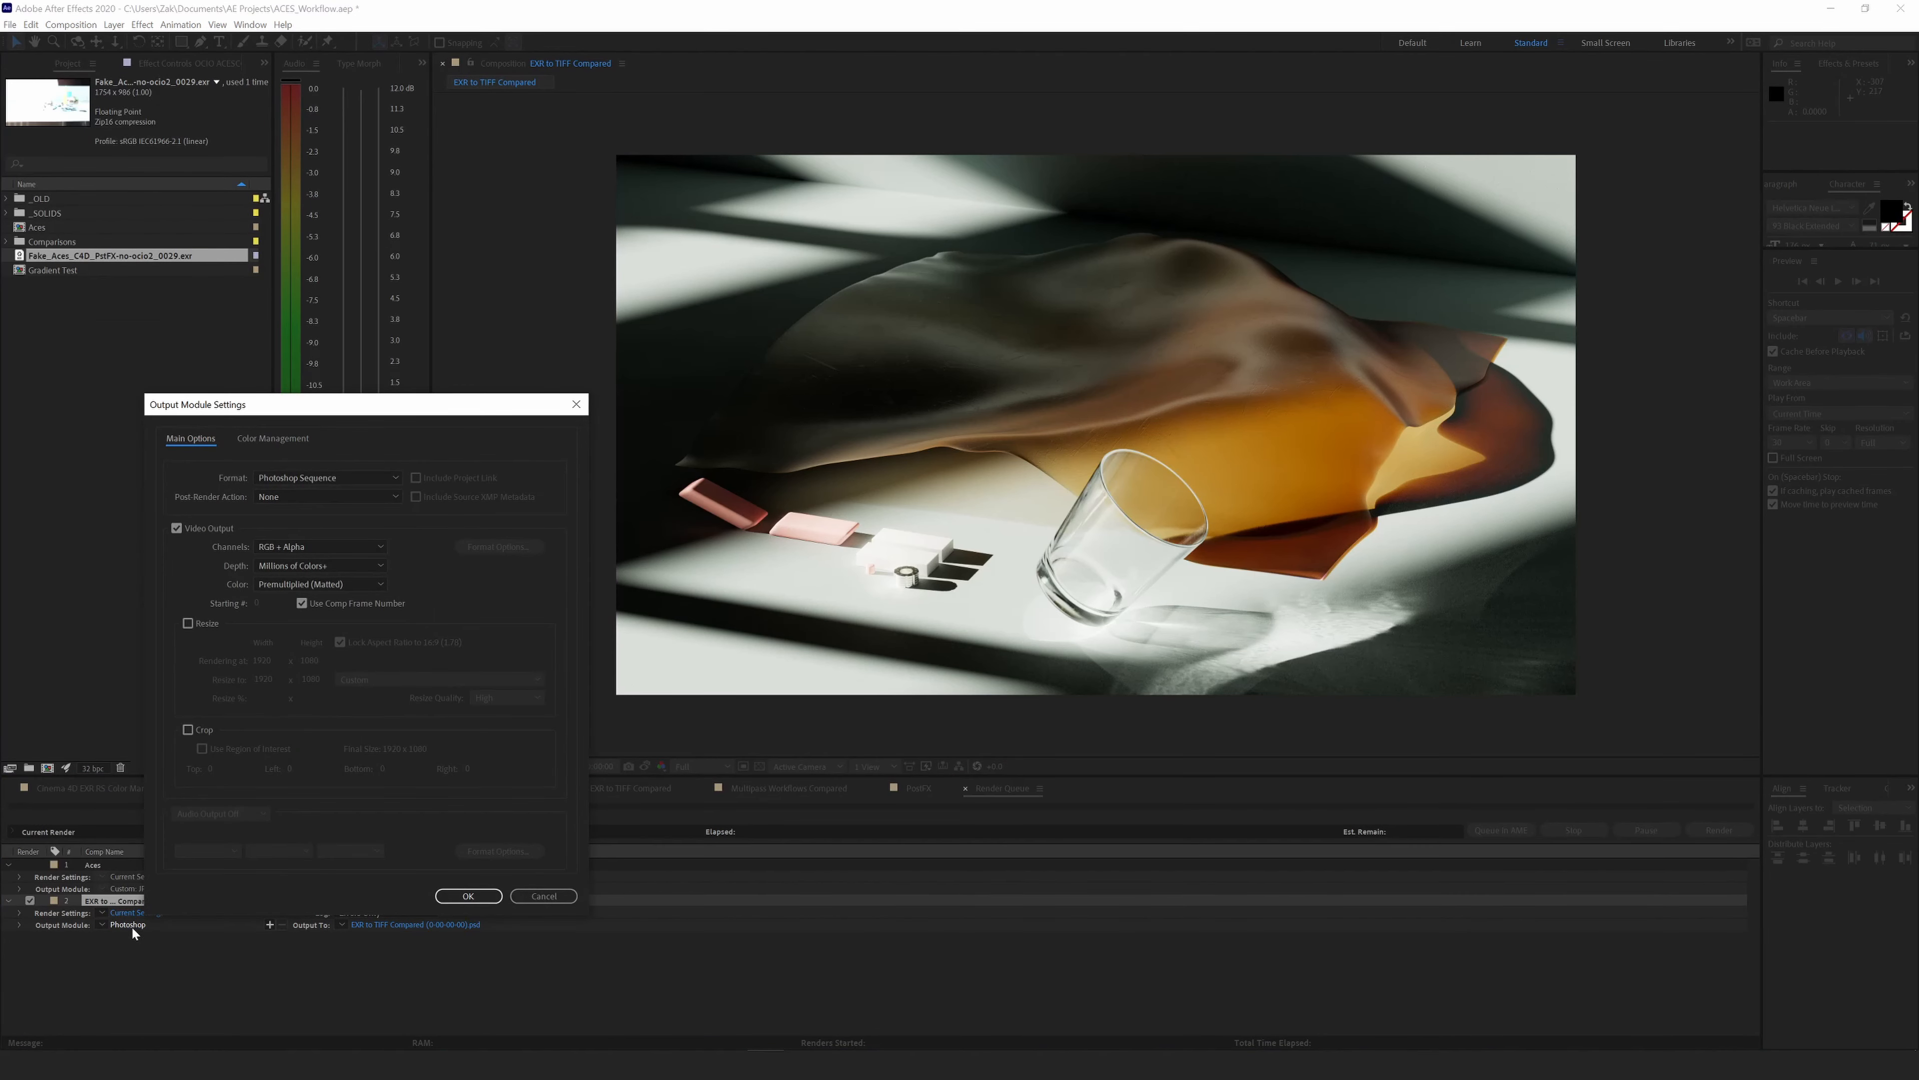
click(275, 440)
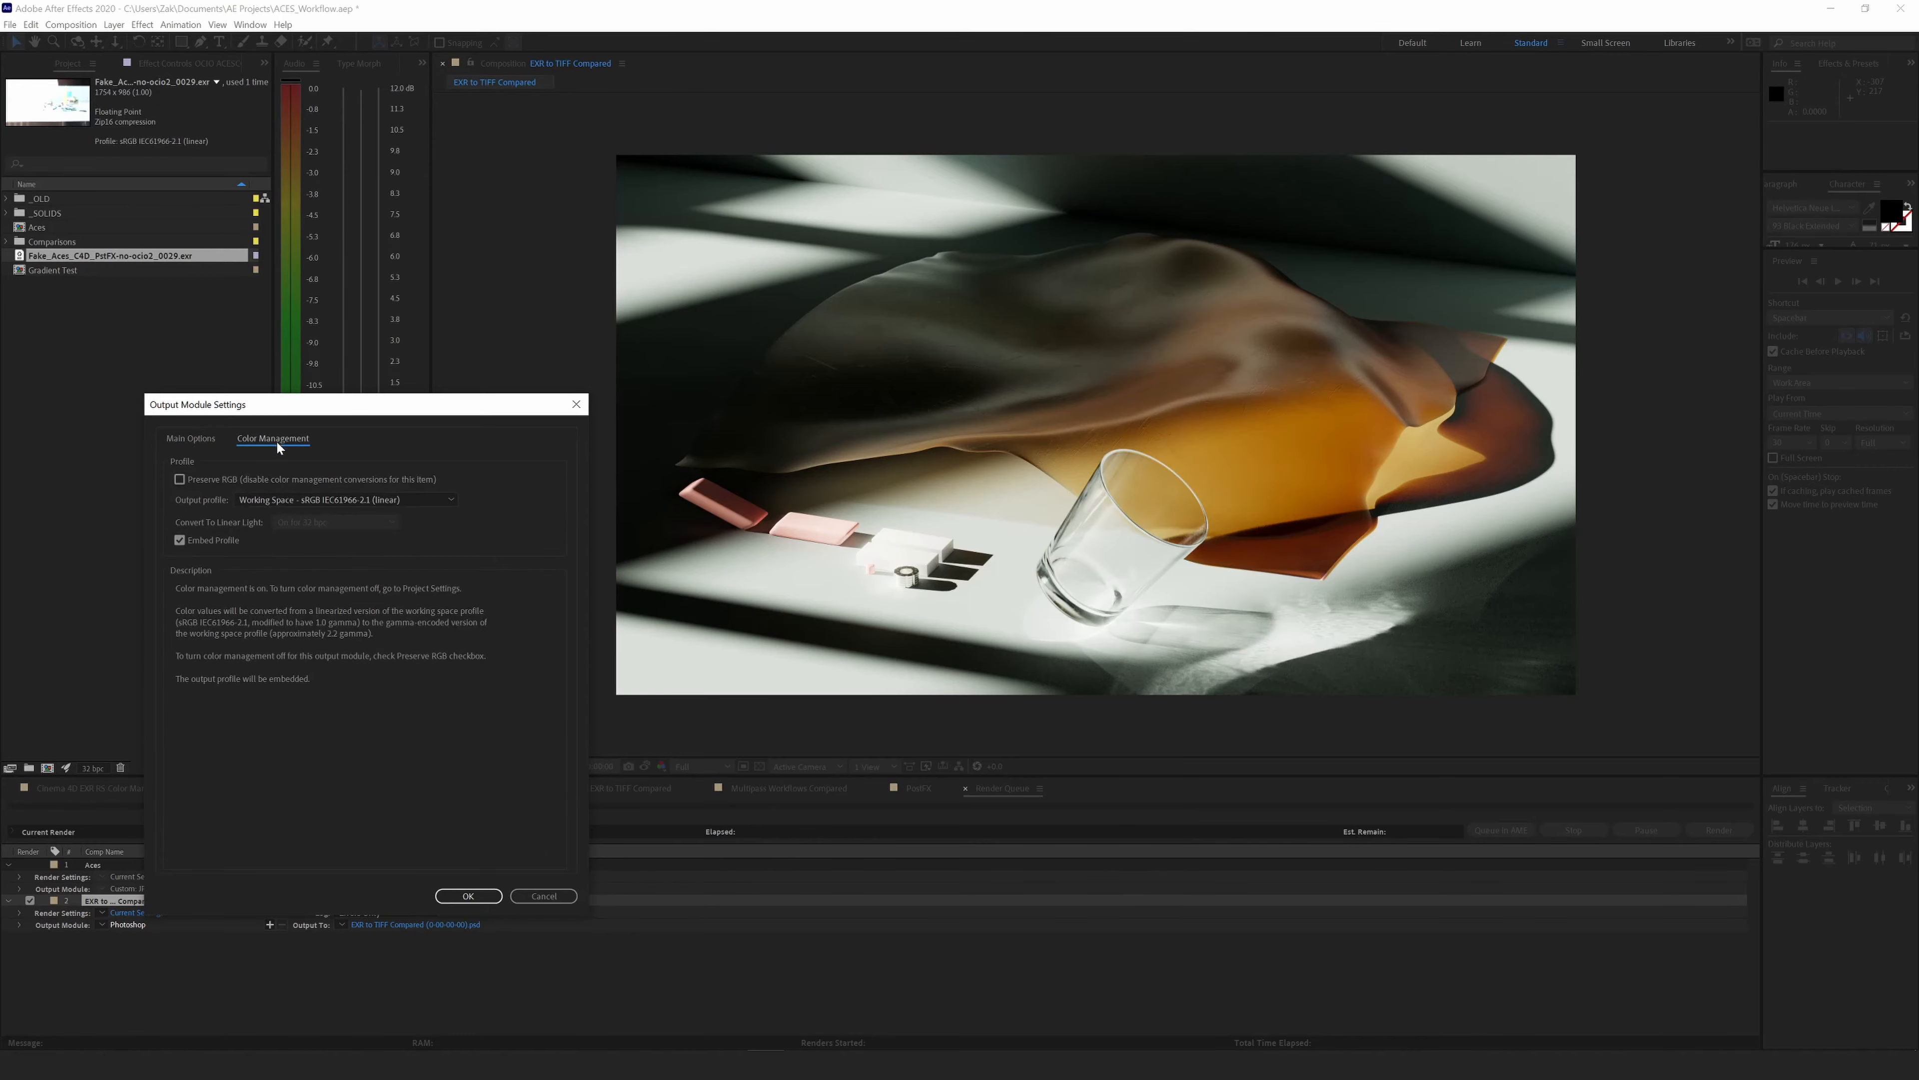
click(179, 479)
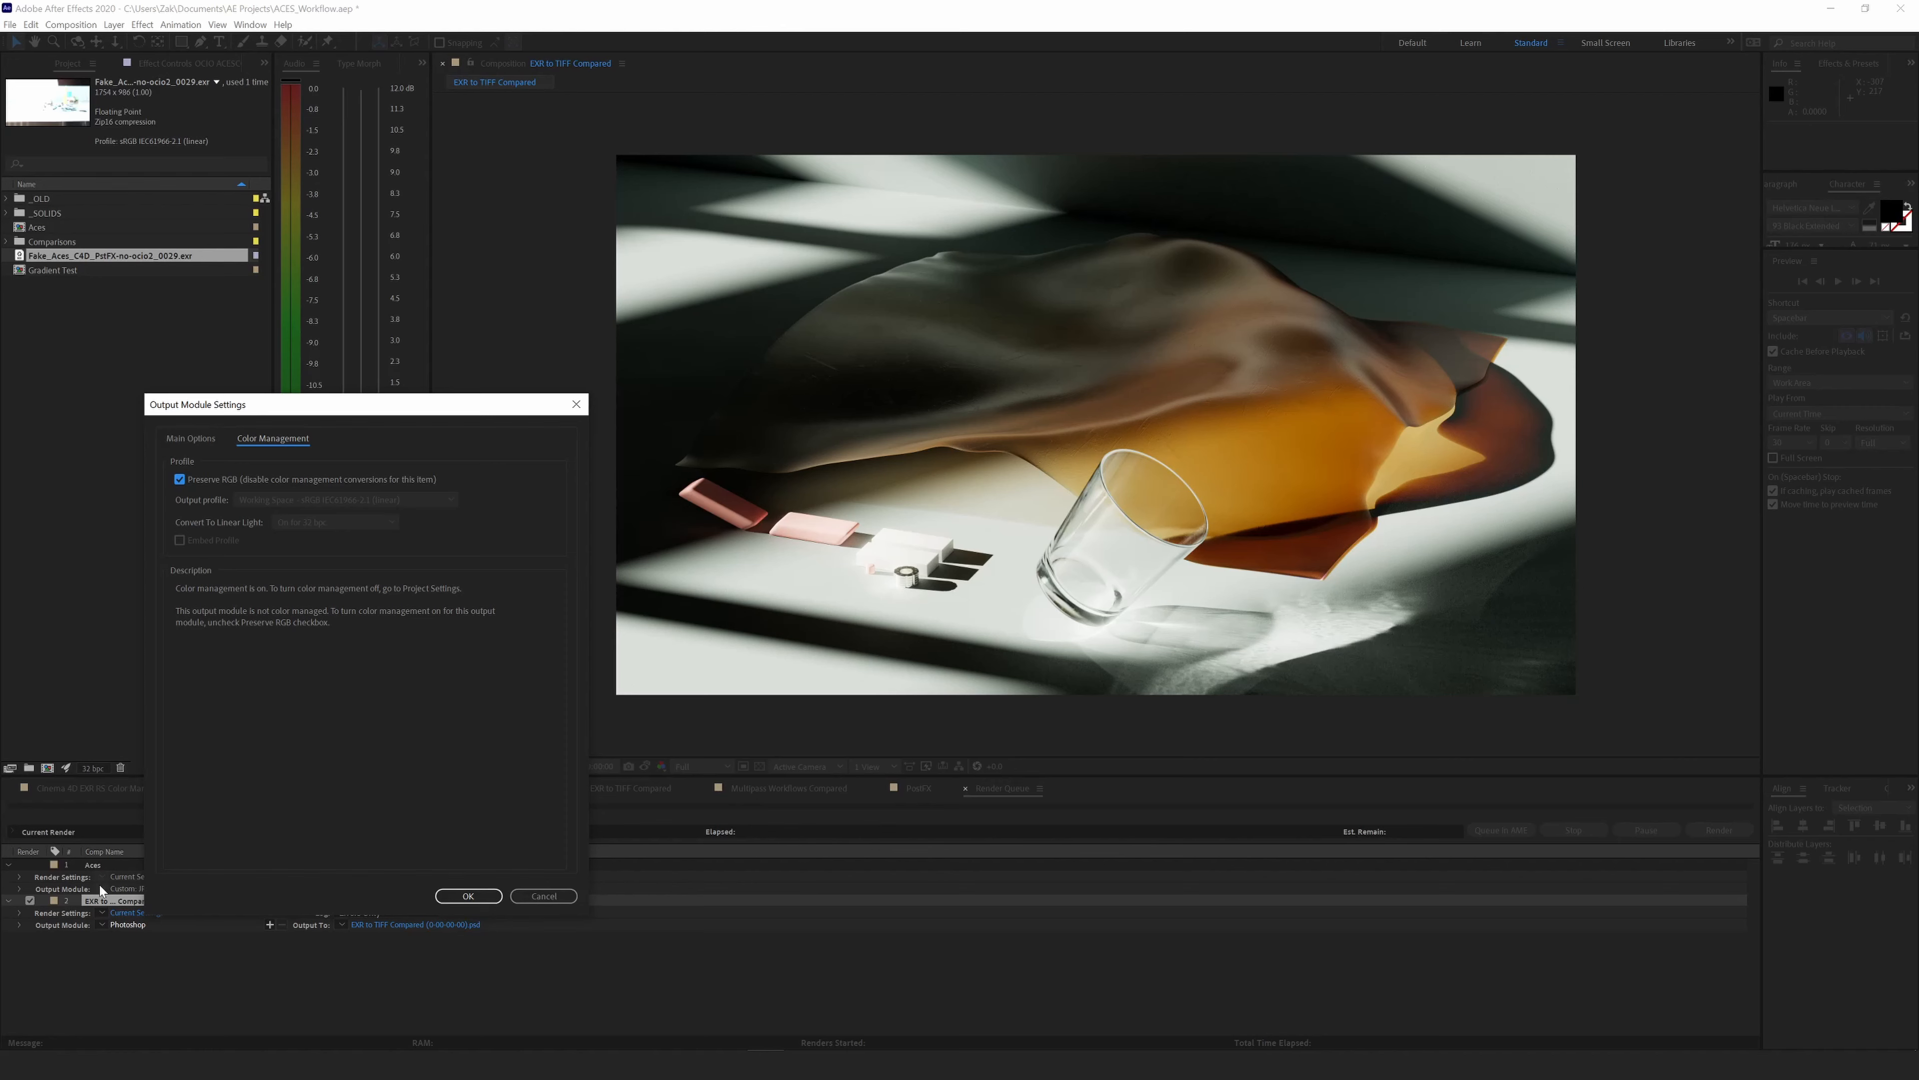
click(180, 479)
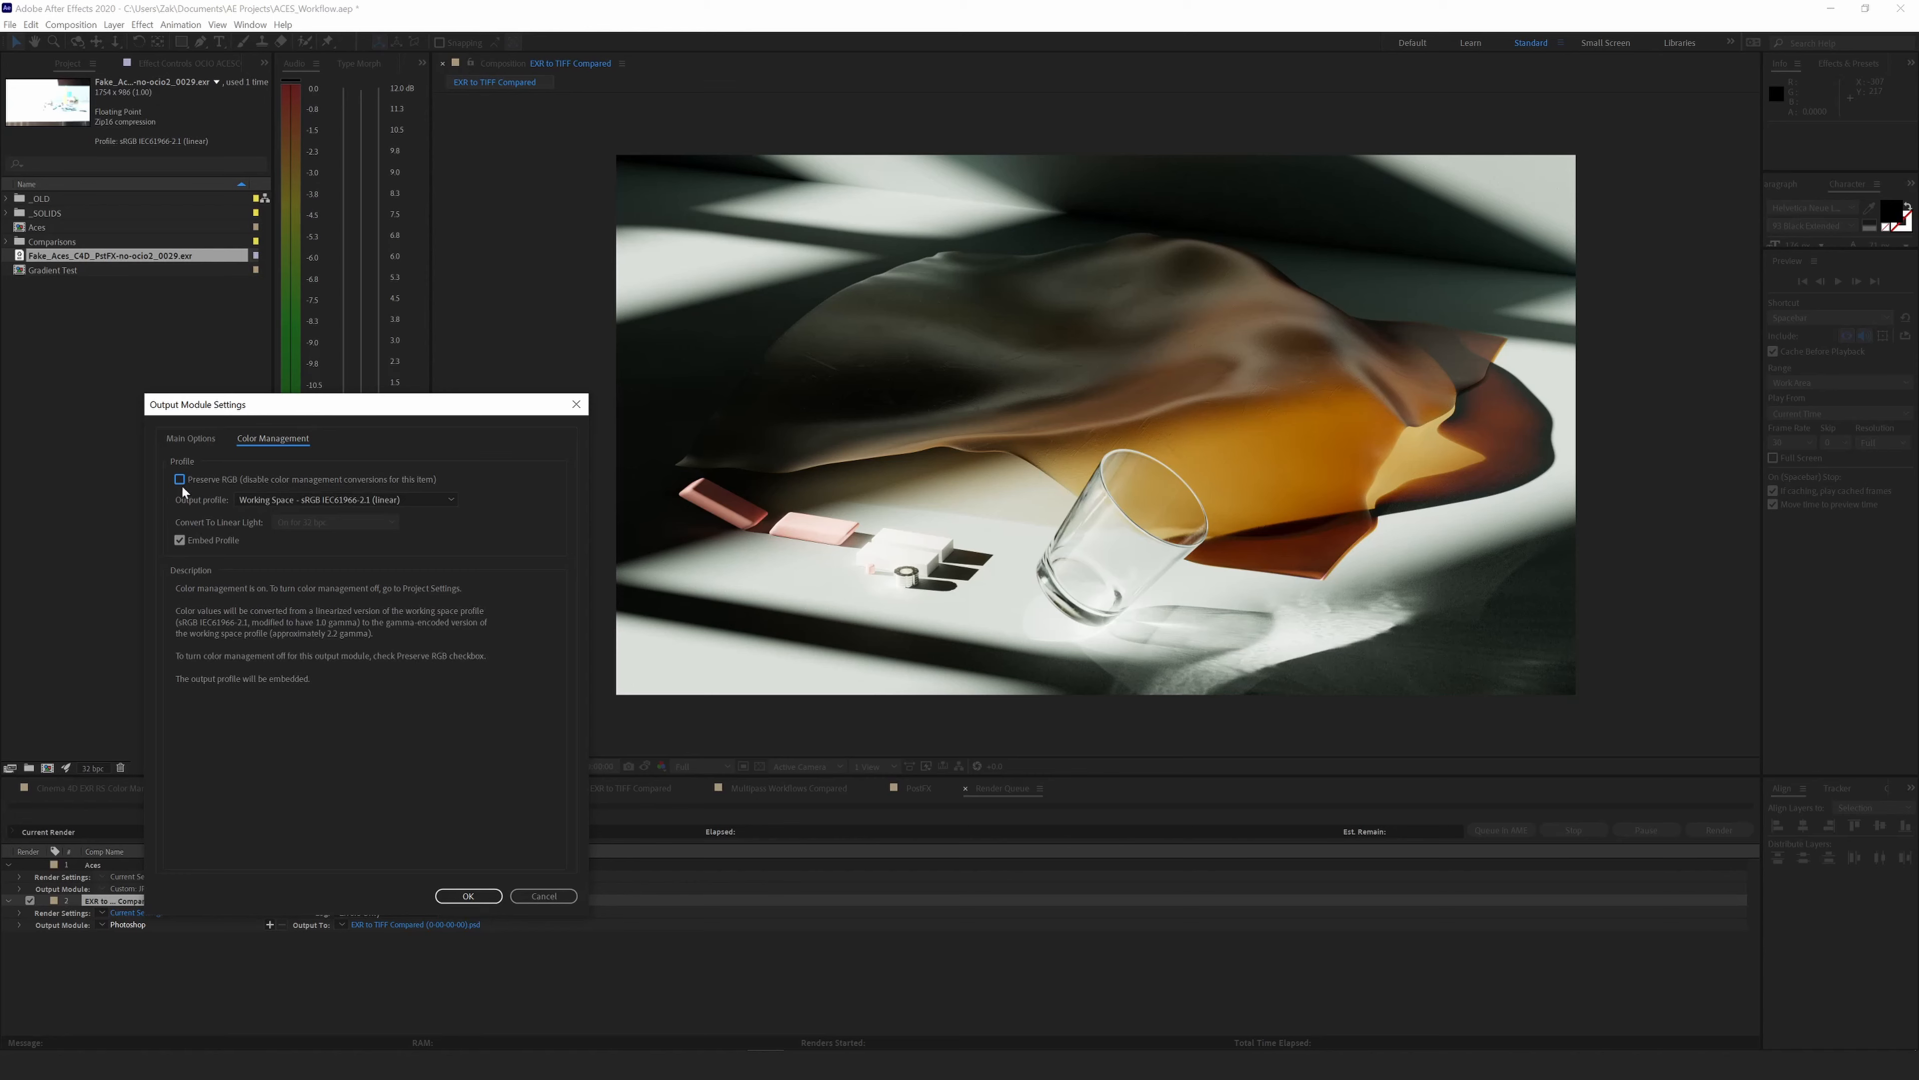
click(543, 895)
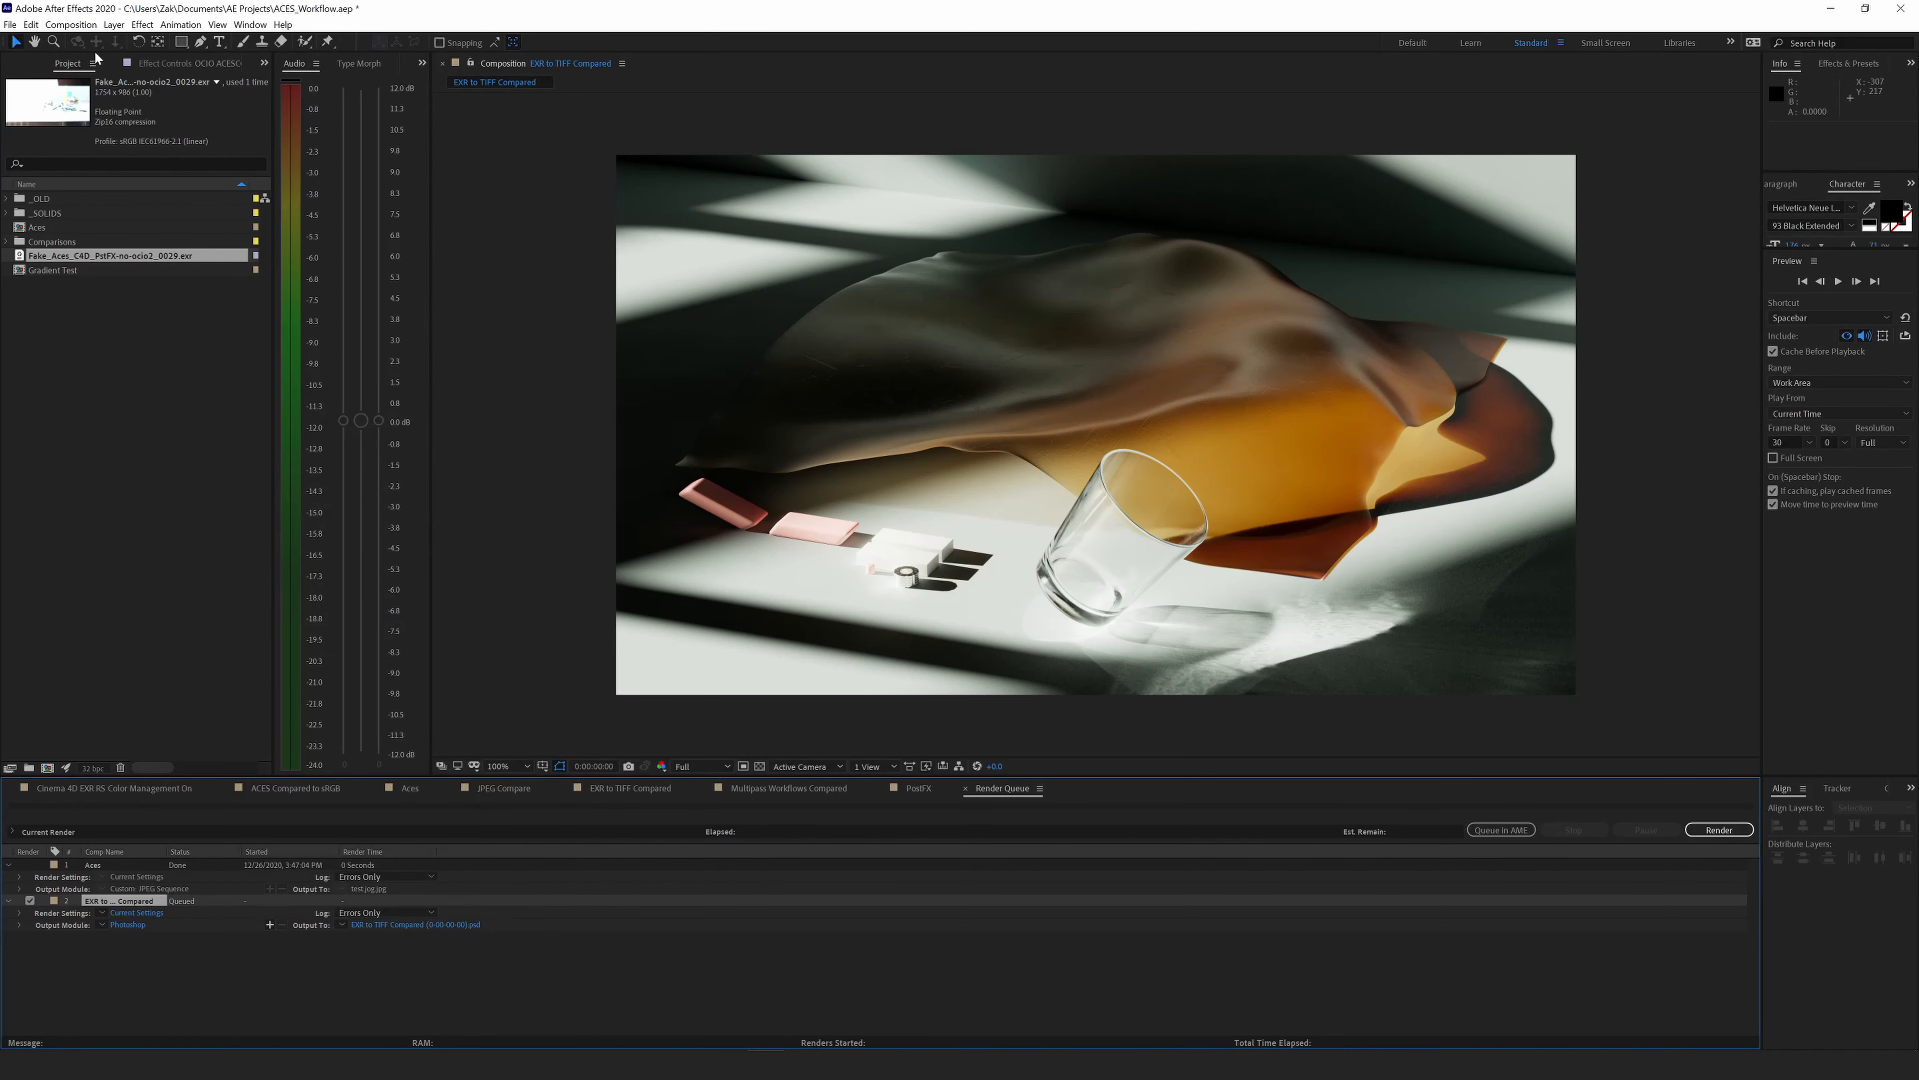
Check the working space in the project's color settings.
click(10, 24)
click(59, 556)
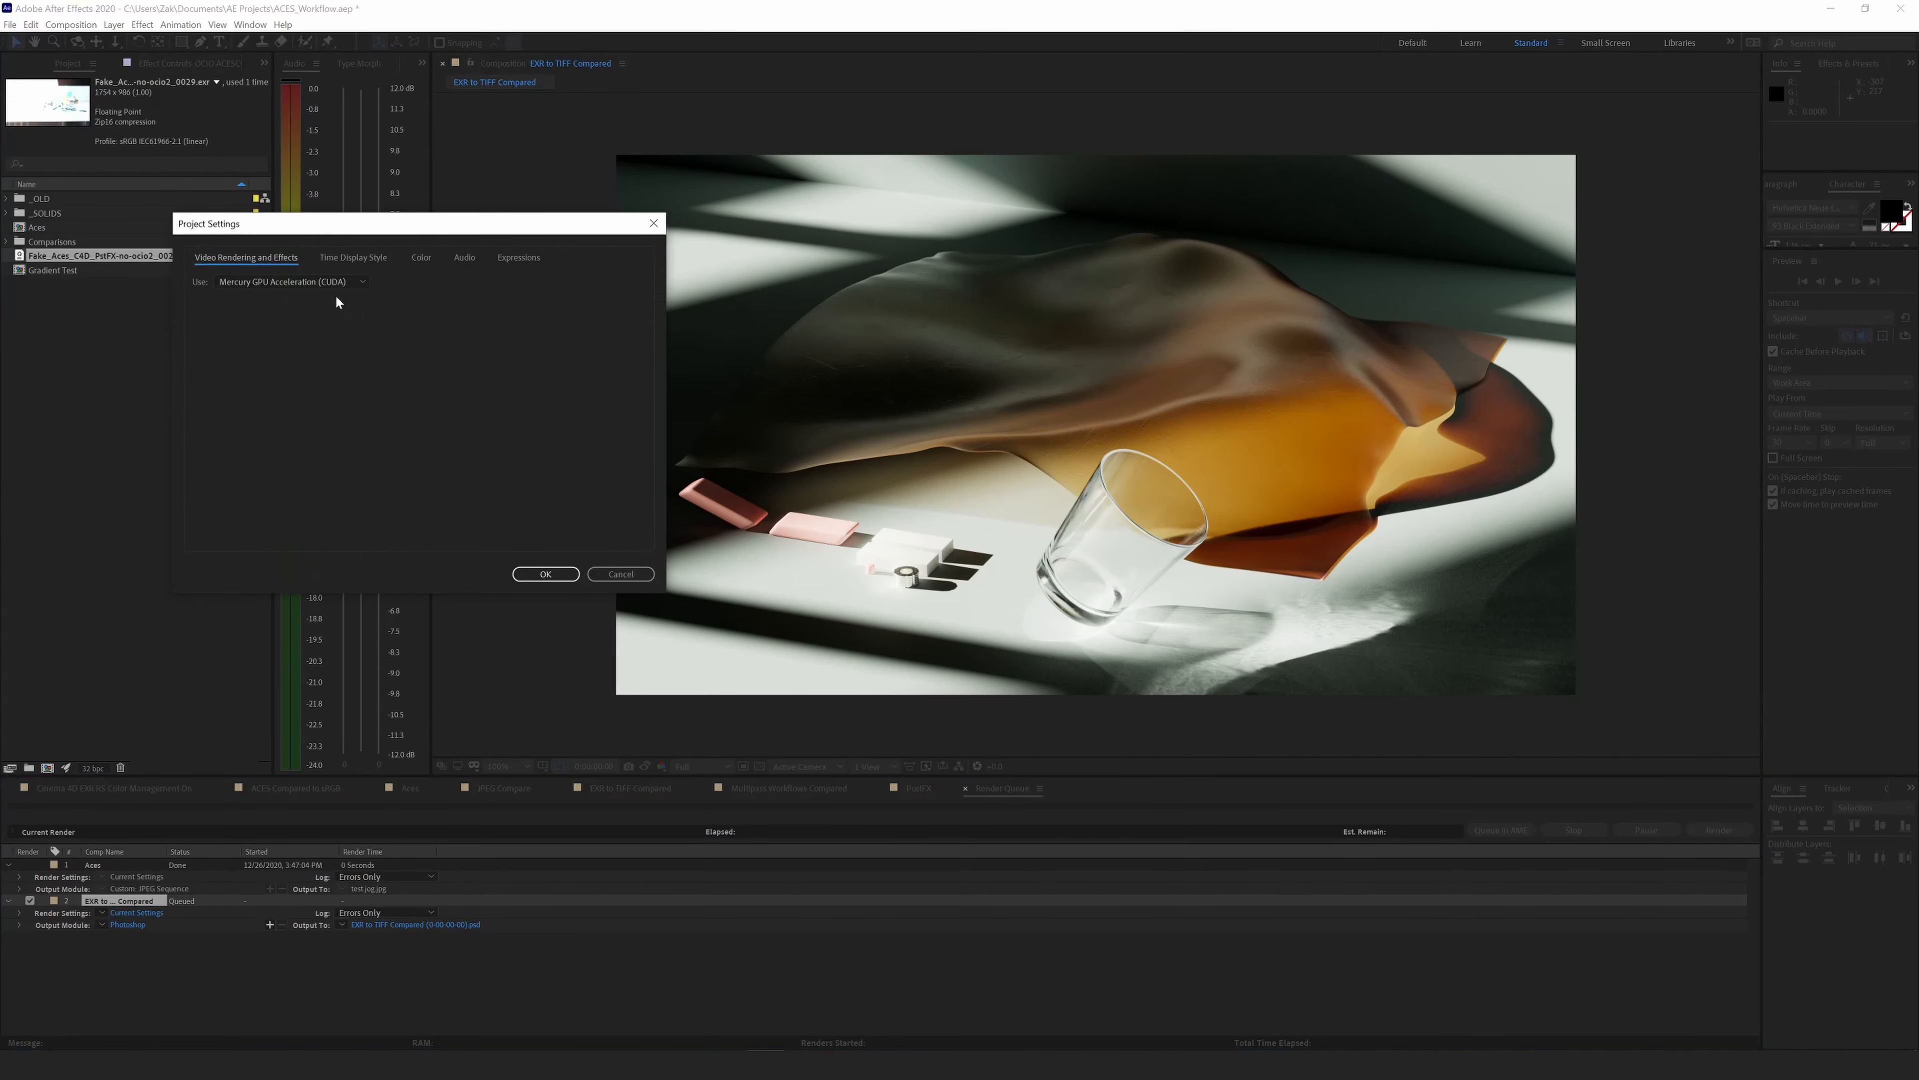
click(423, 258)
click(318, 304)
click(318, 311)
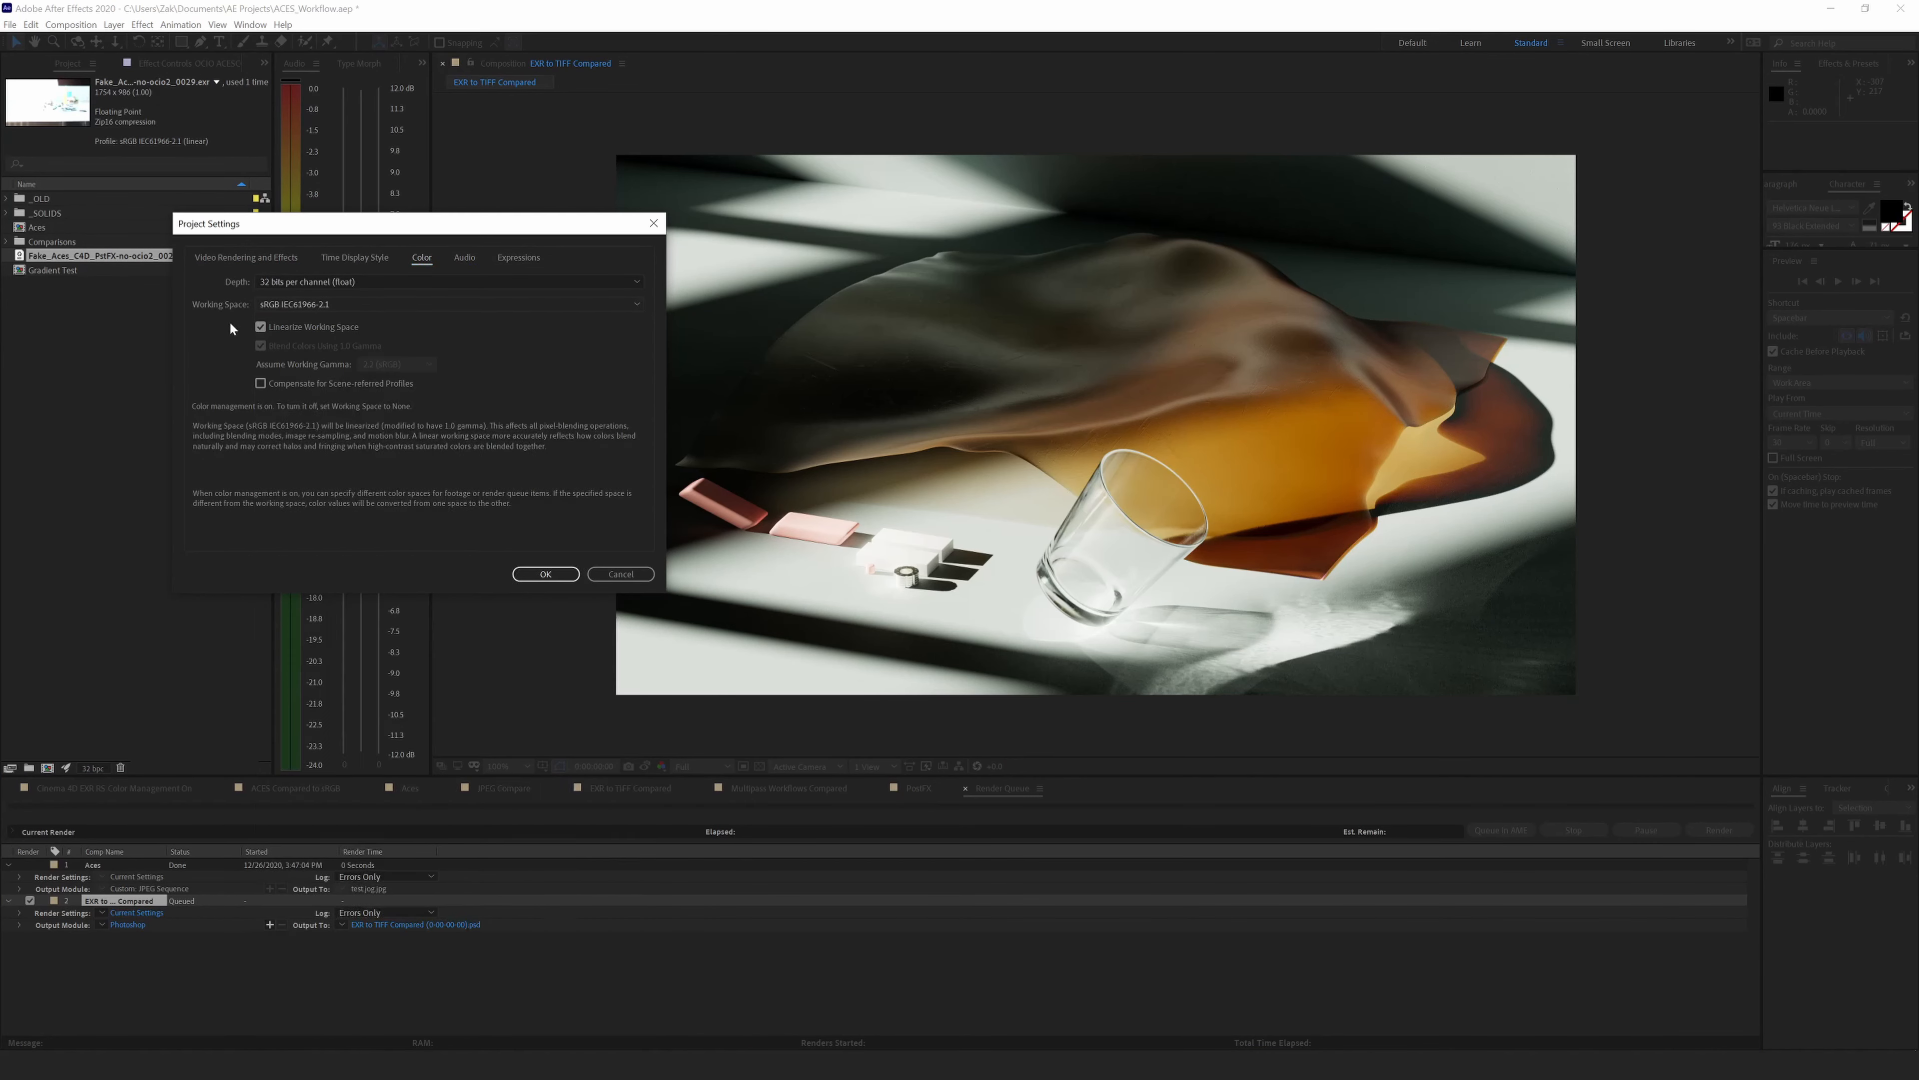
click(609, 577)
Return to the EXR to TIFF Compared composition and compare its view with display color management on and off.
click(217, 25)
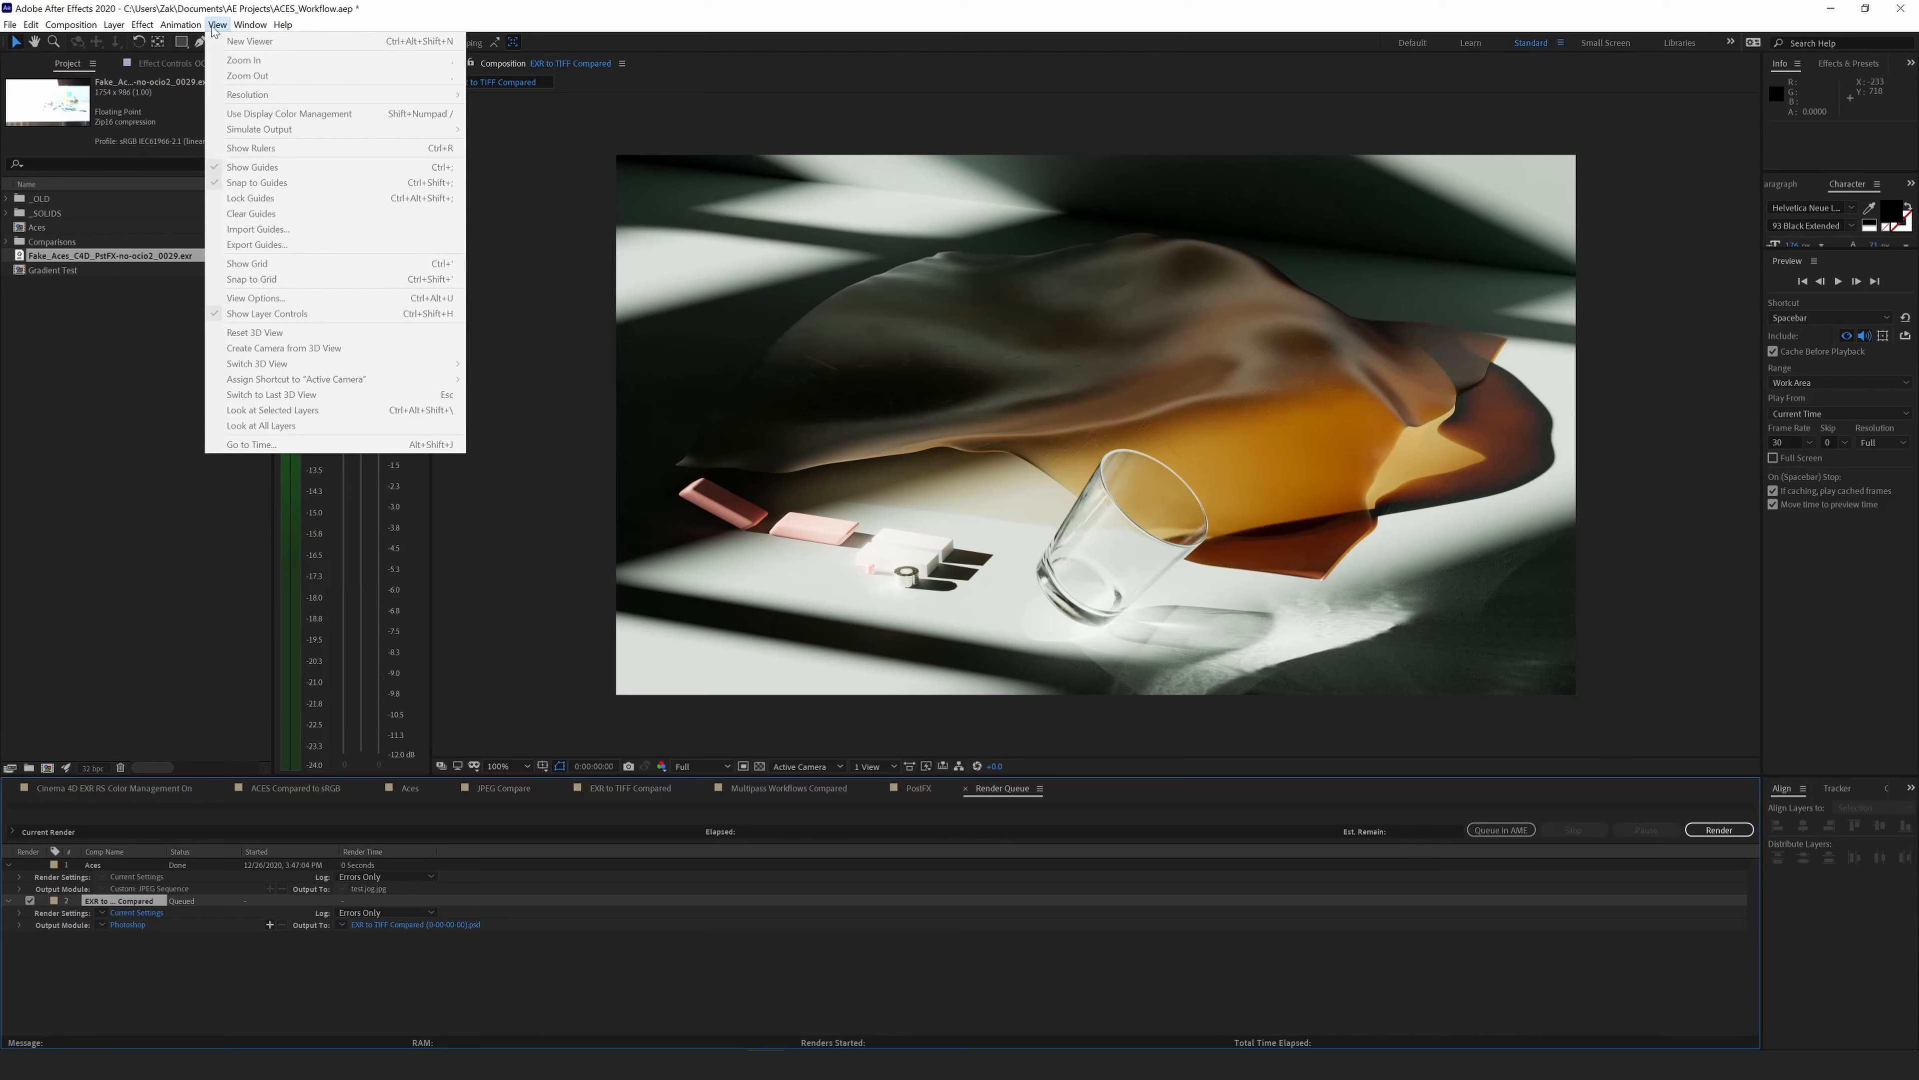
click(218, 25)
click(217, 25)
click(192, 978)
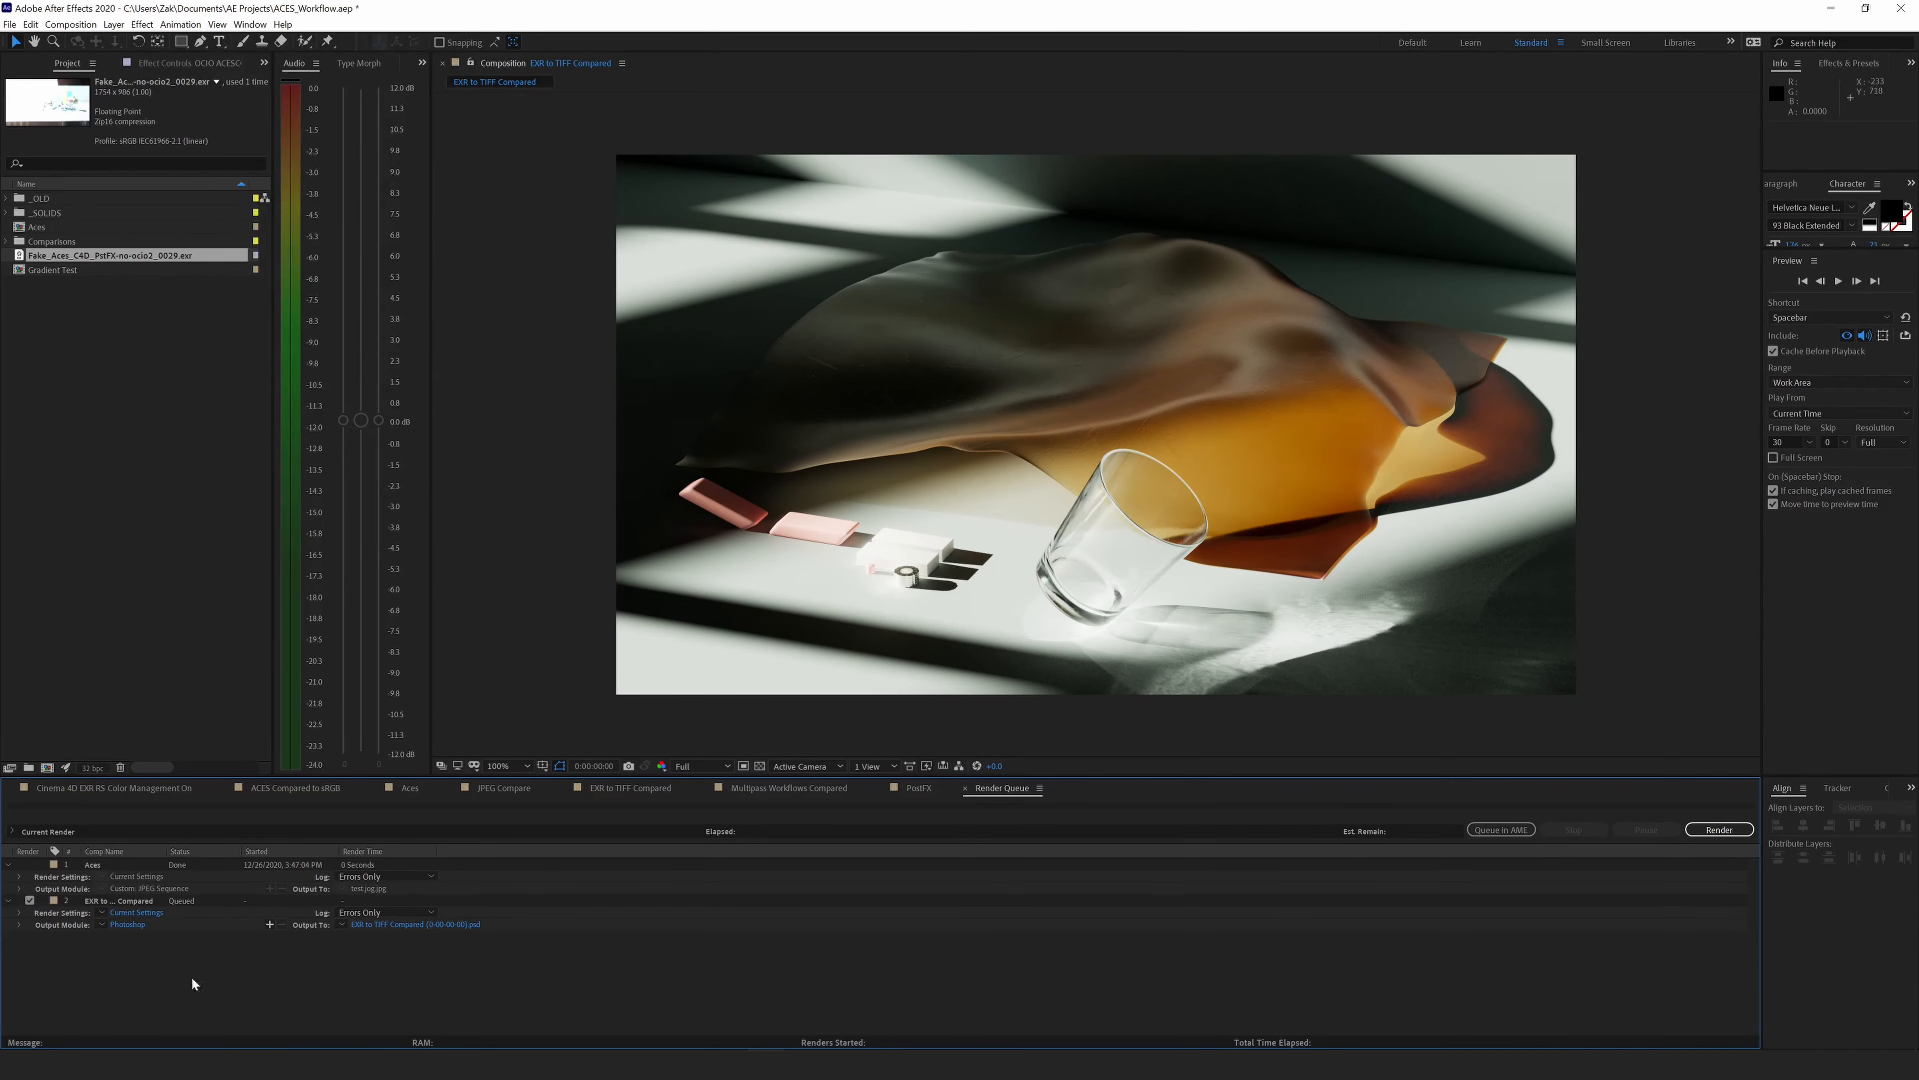
key(ctrl+w)
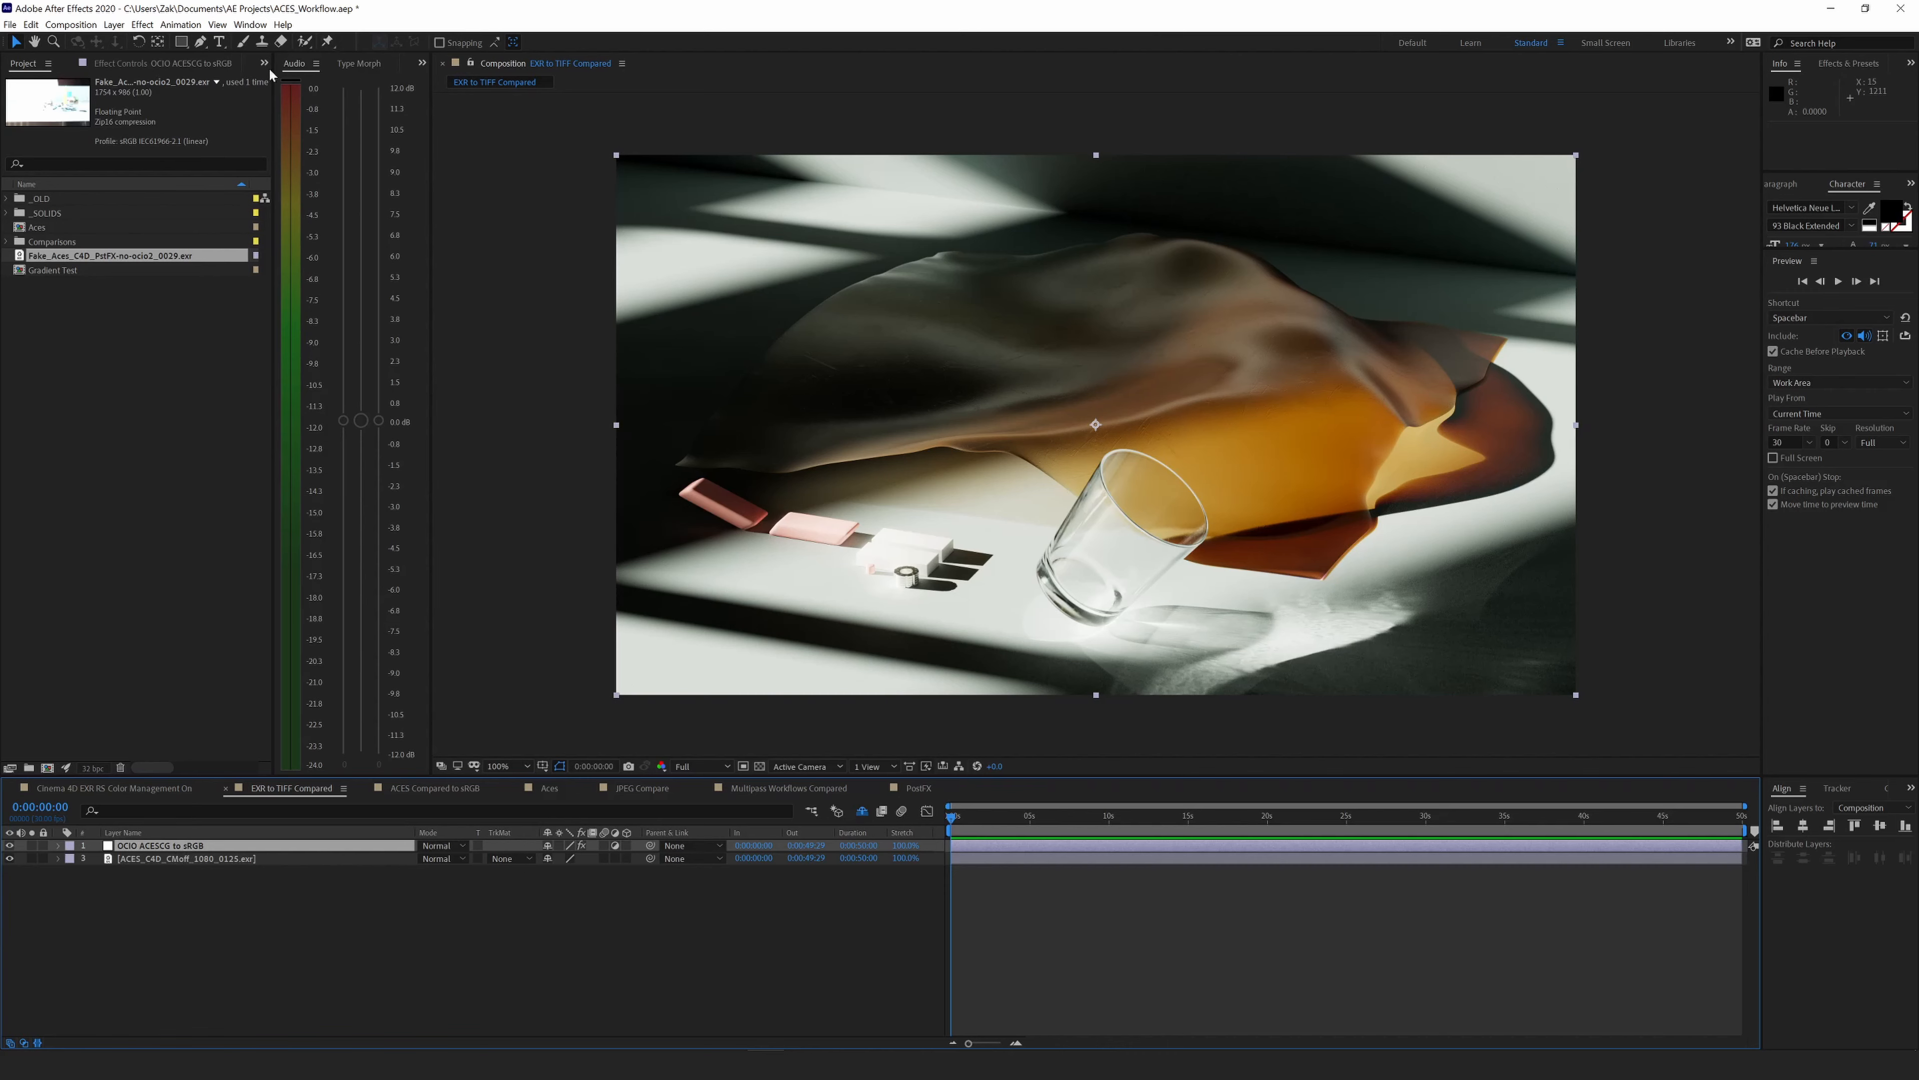
click(217, 25)
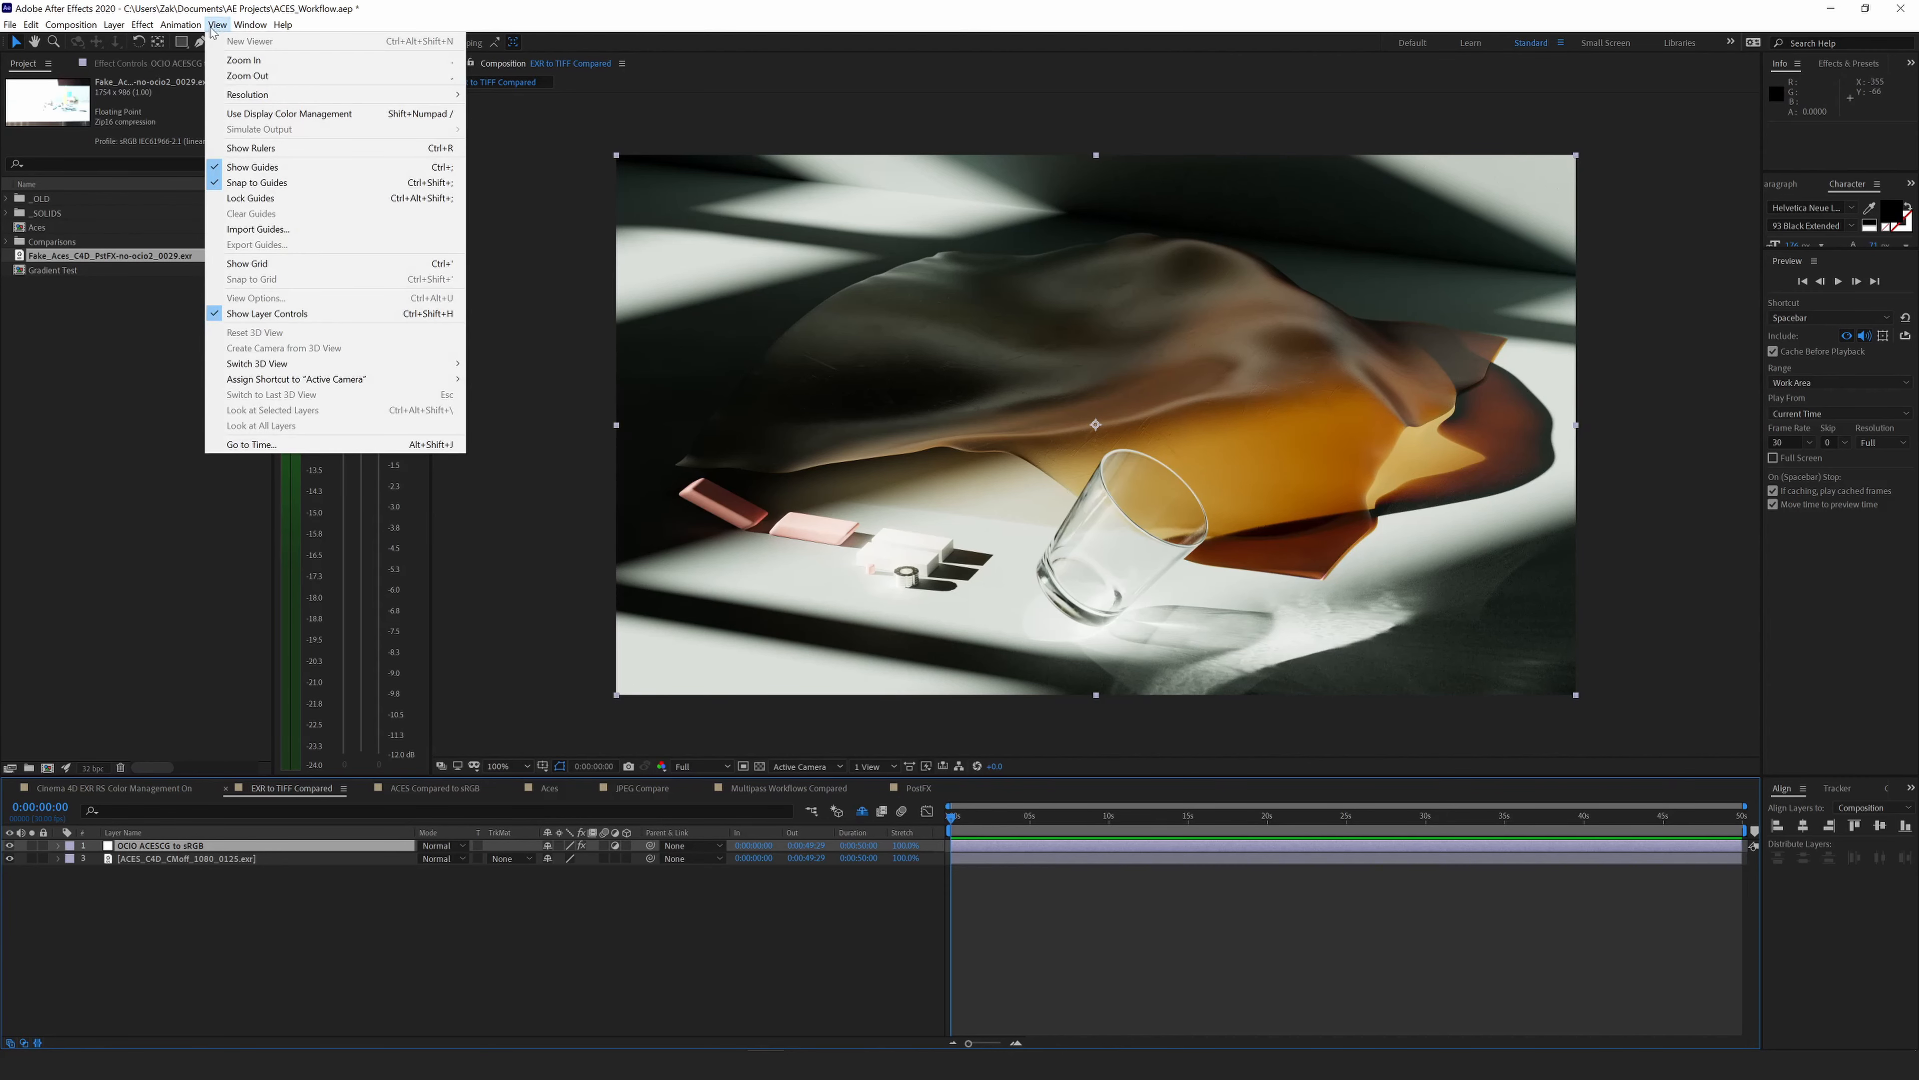
click(301, 117)
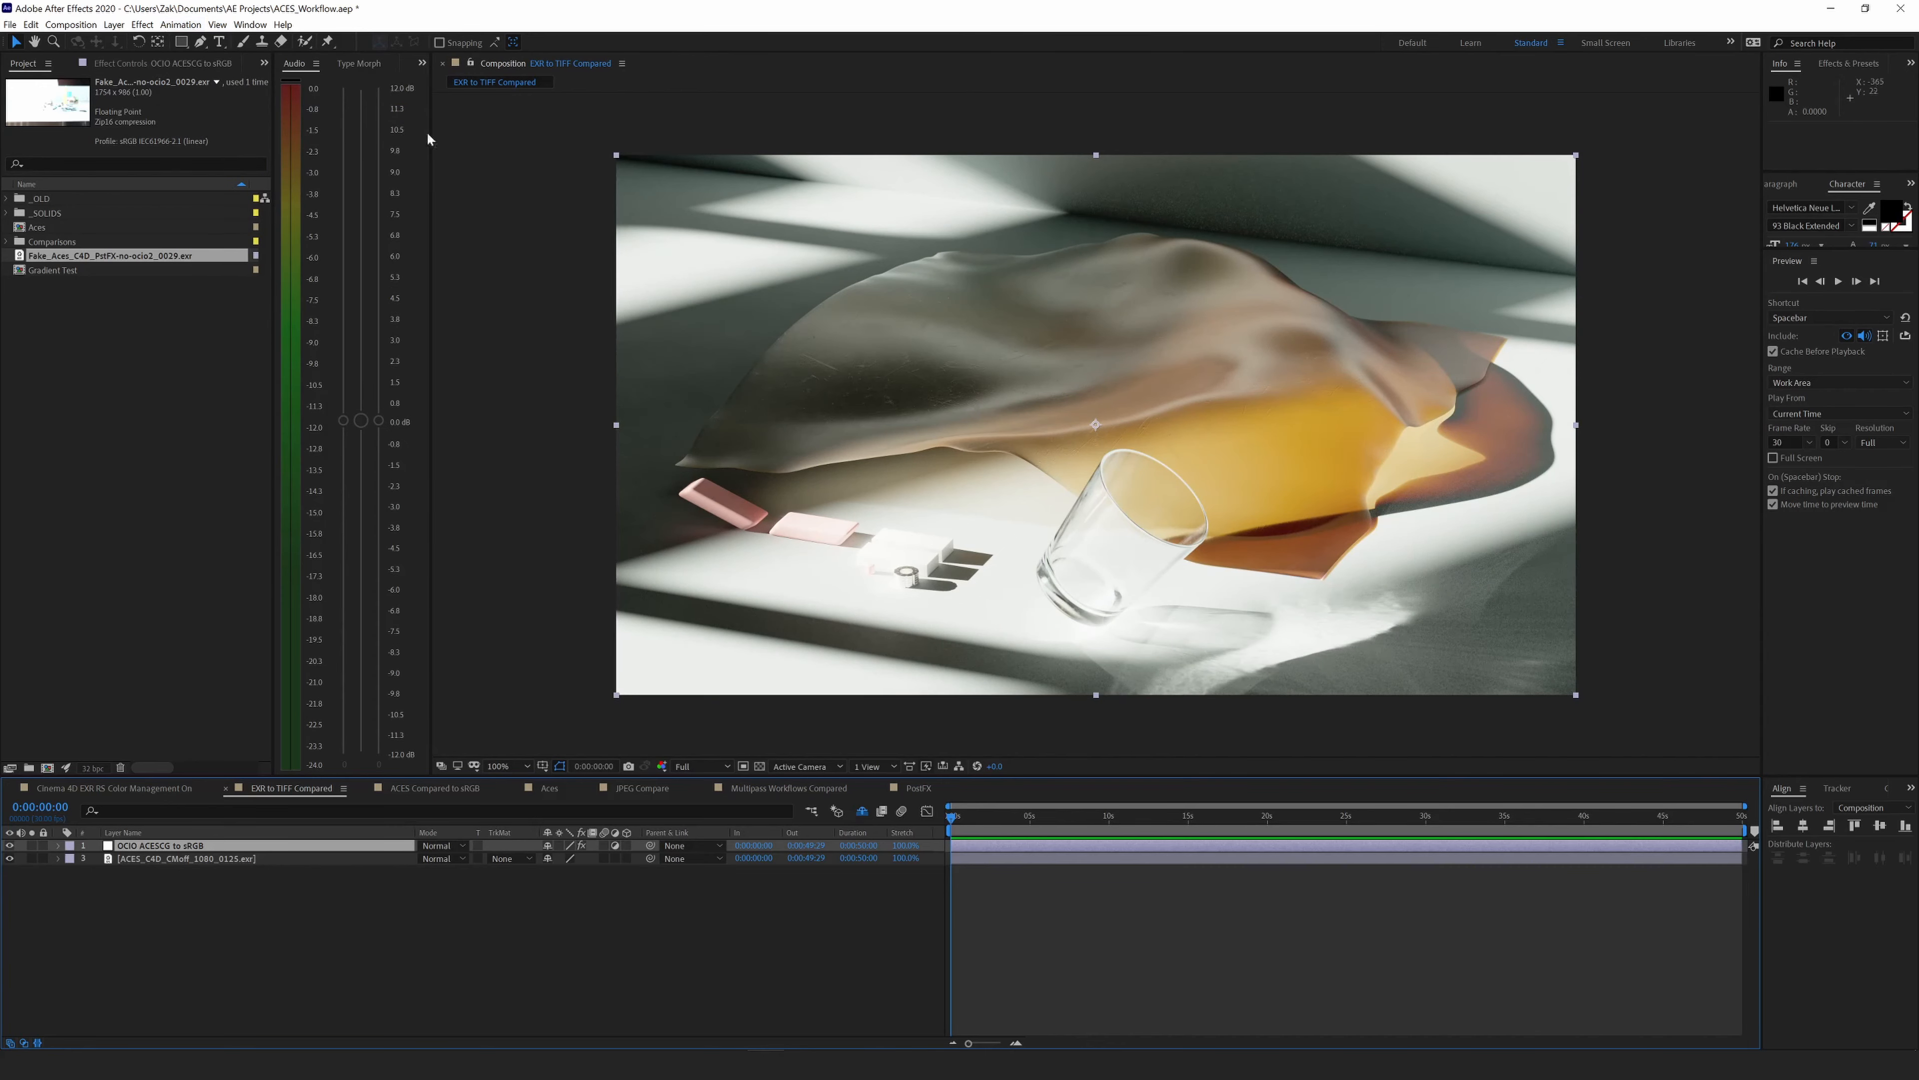
click(217, 25)
click(239, 114)
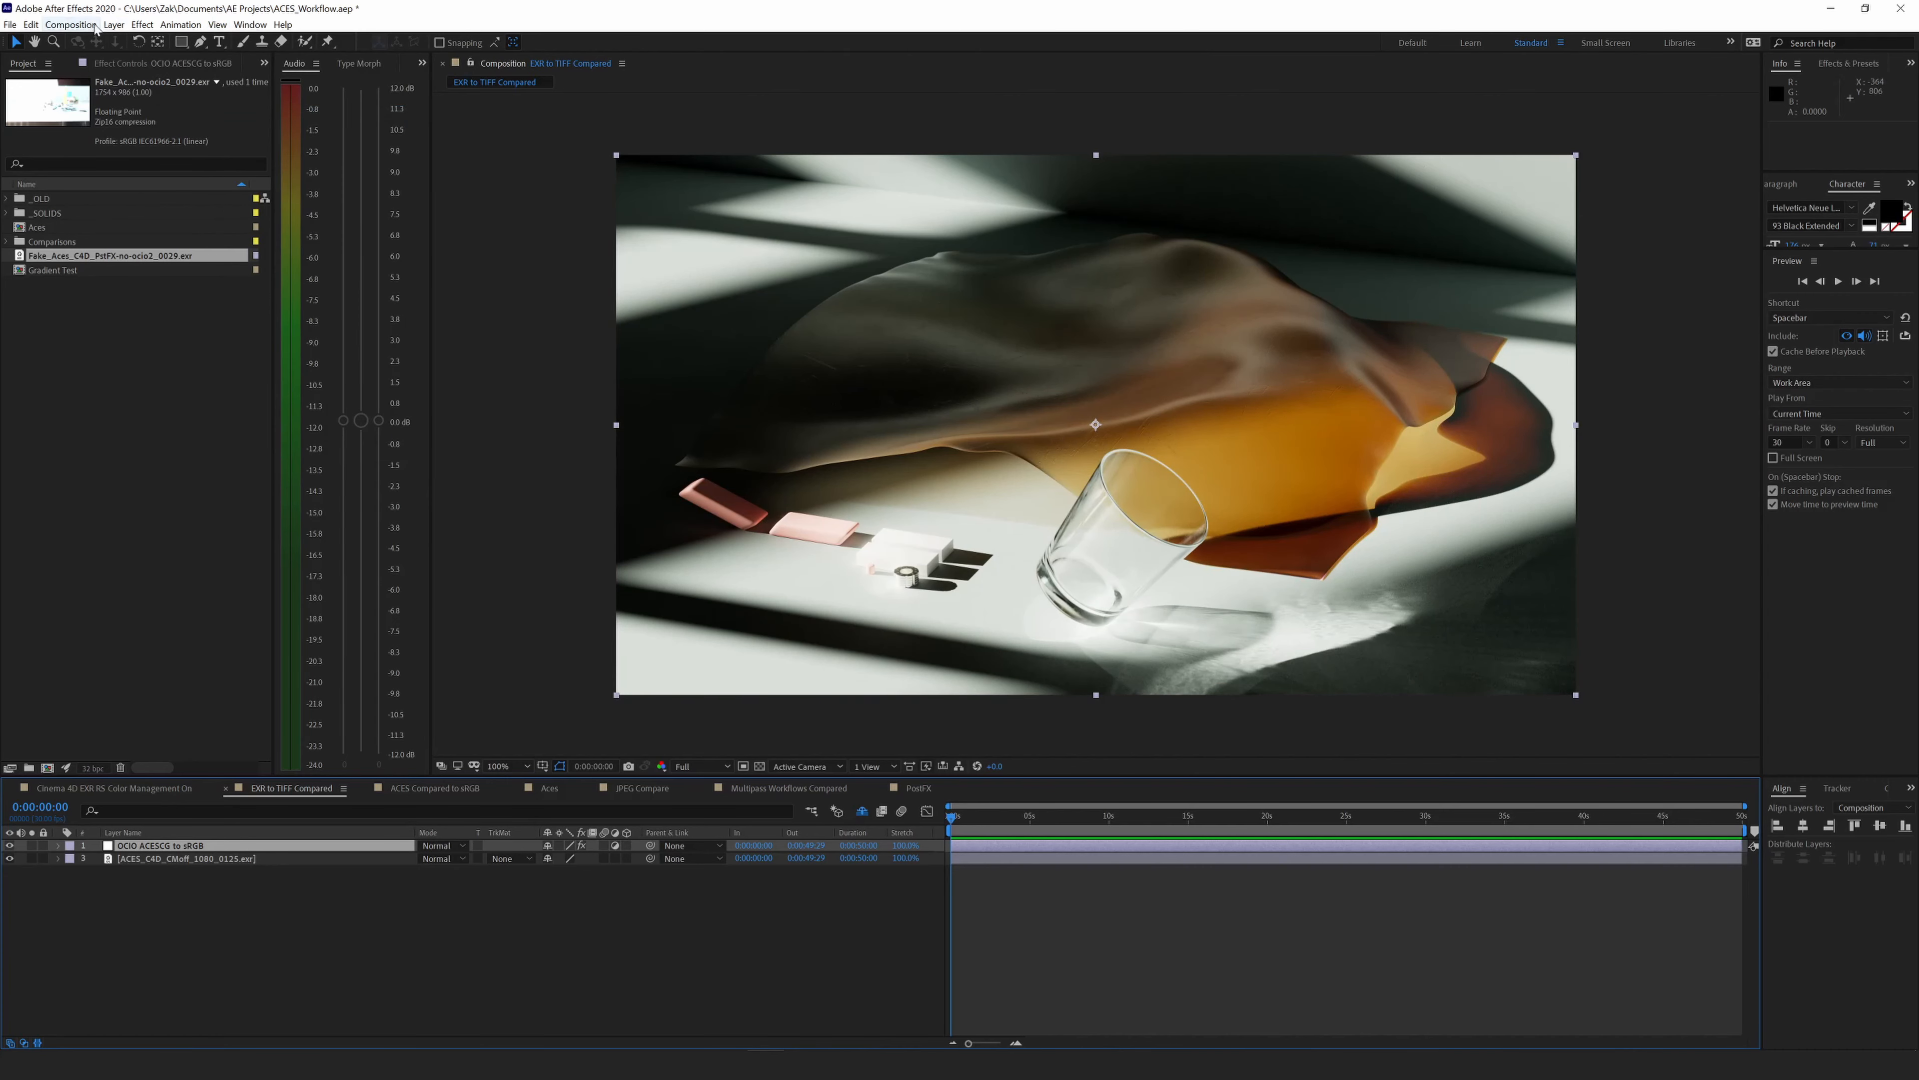
Queue the current frame for saving as an image file and delete the earlier queued render of the same composition.
click(113, 24)
mouse_move(136, 190)
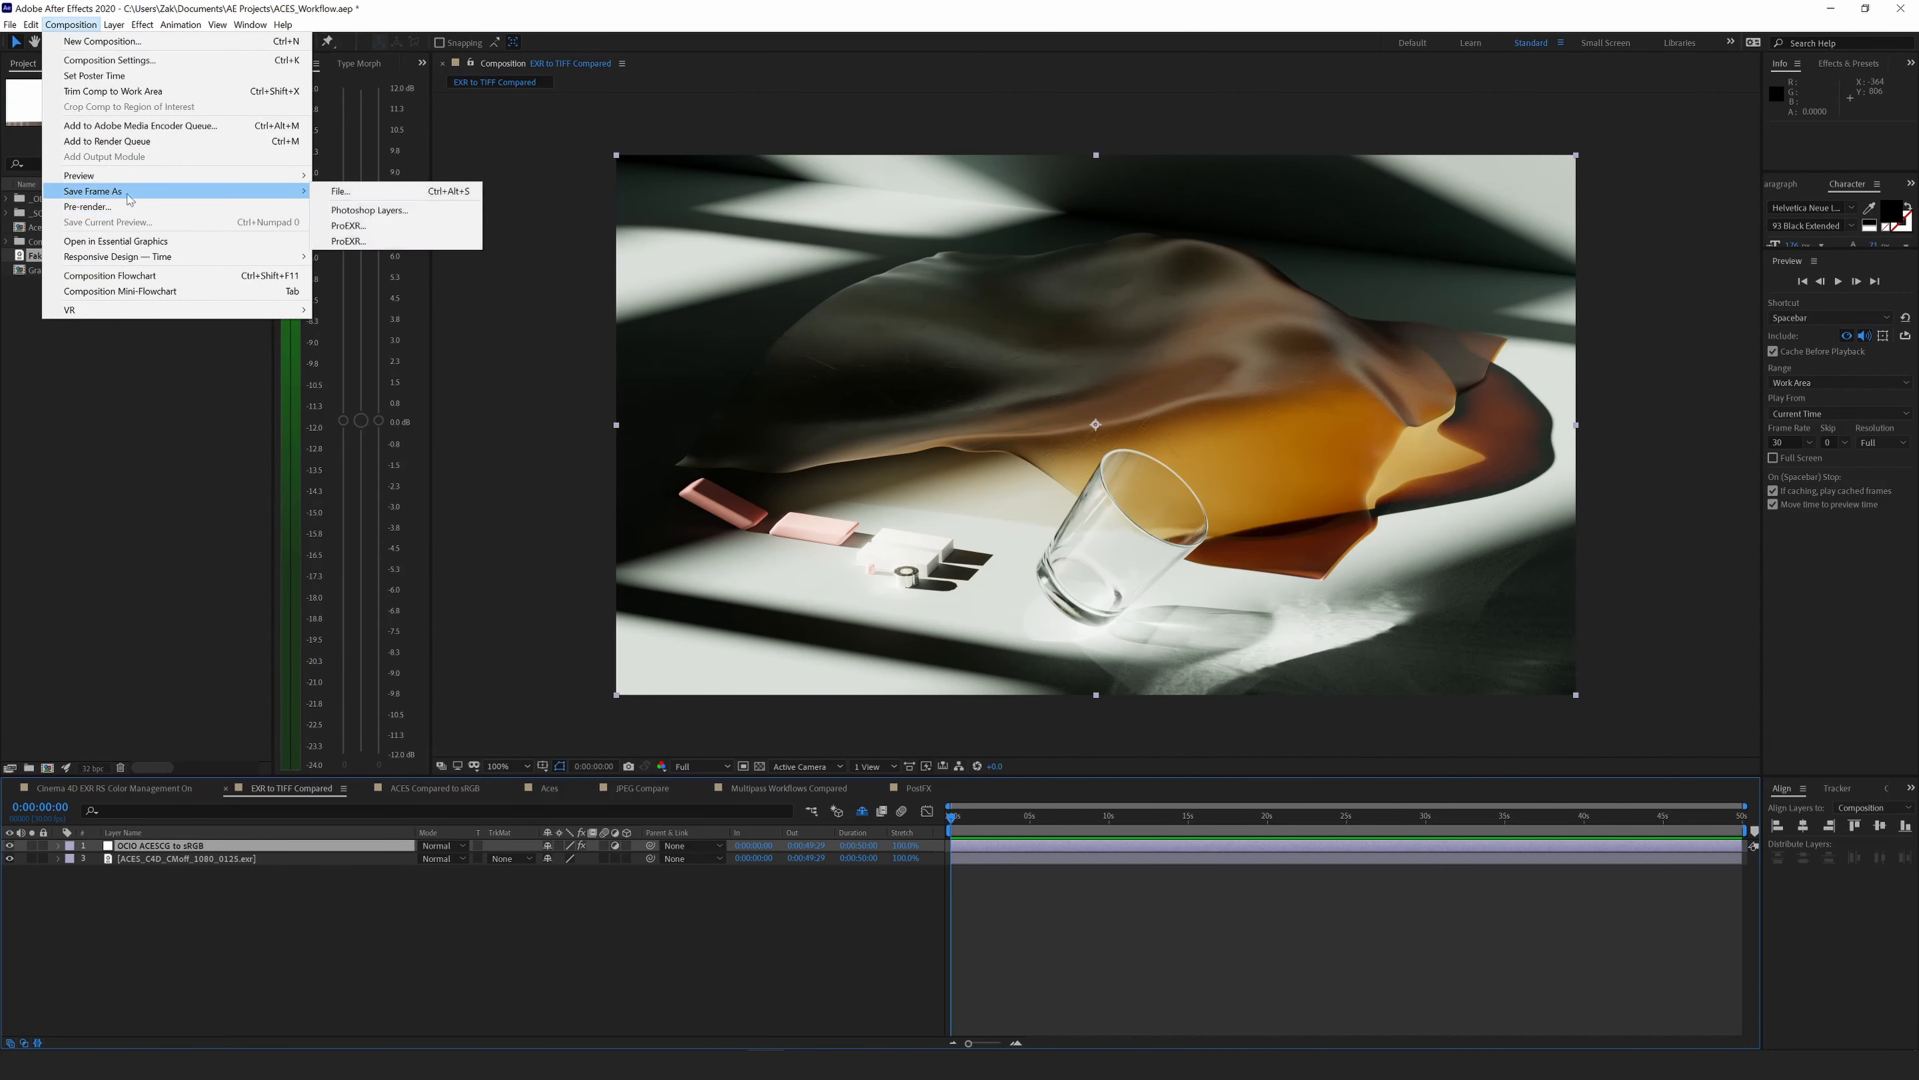
click(339, 191)
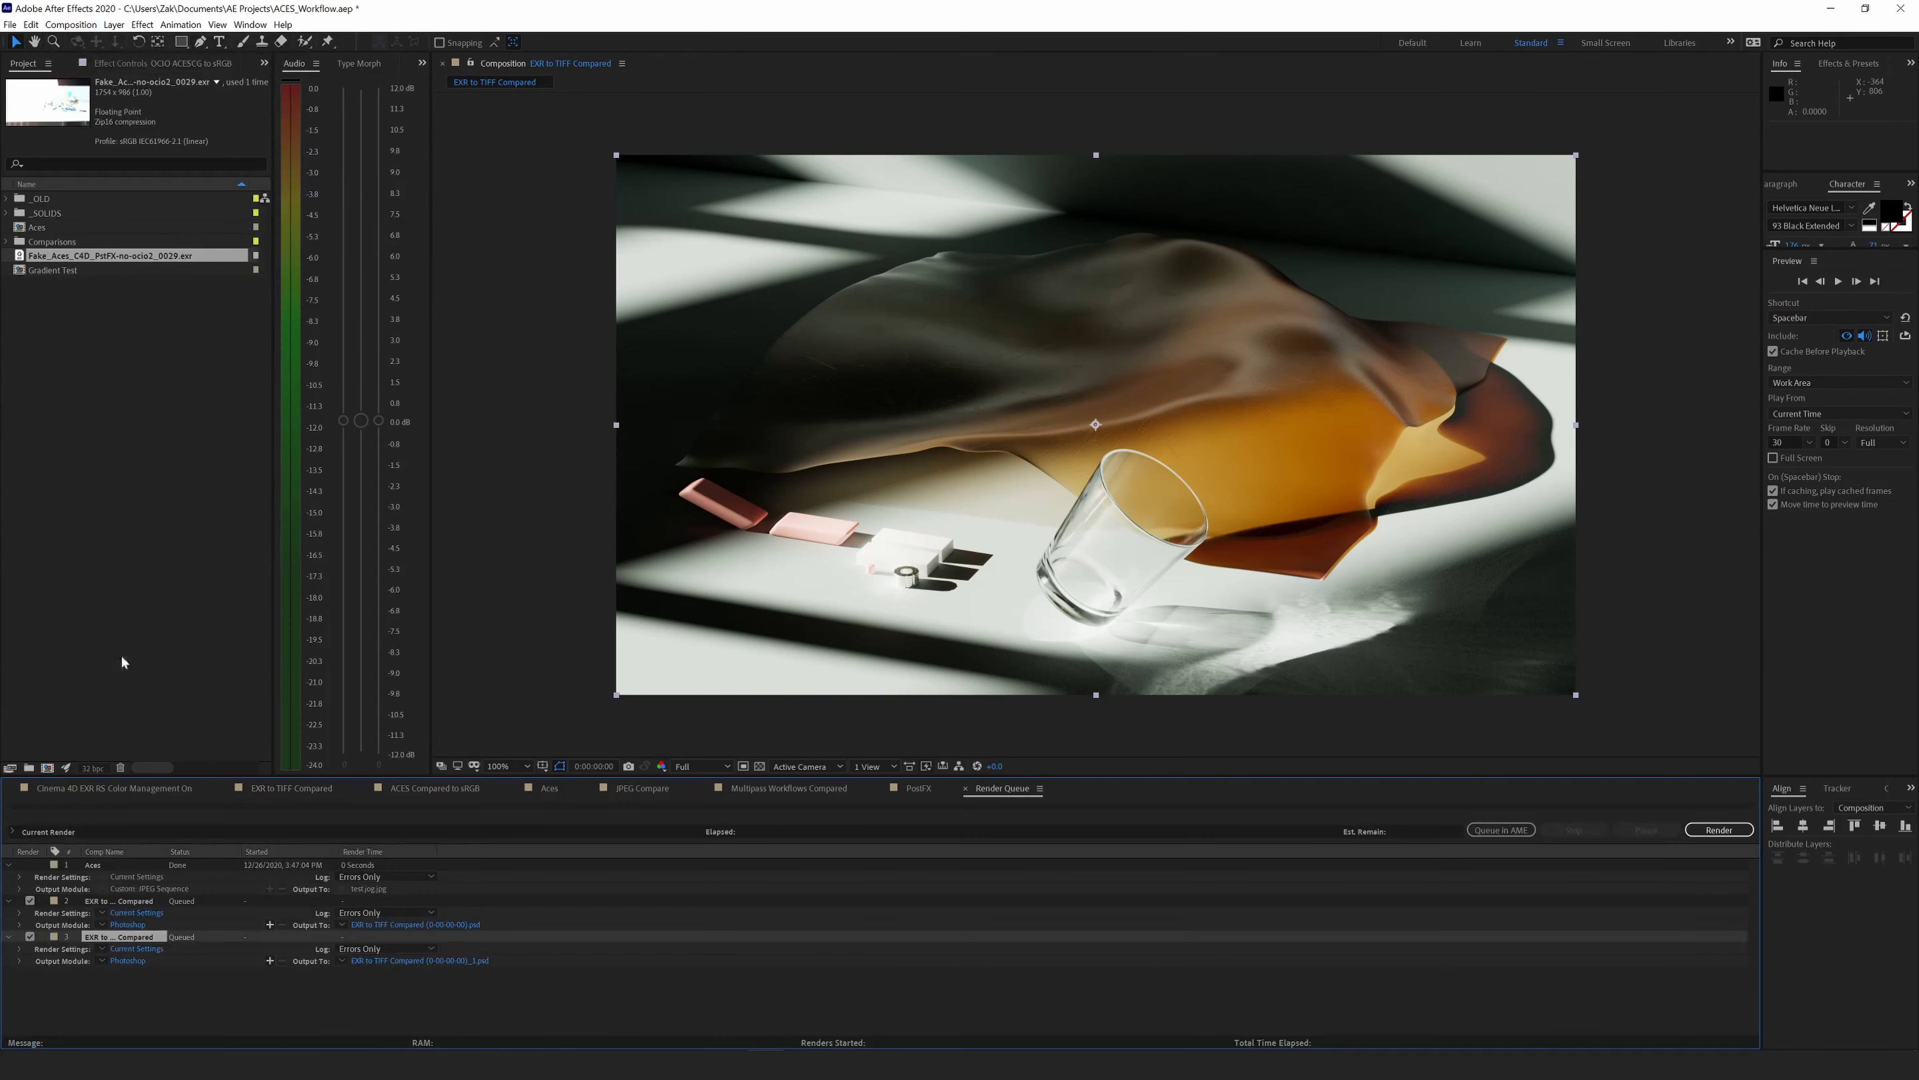
right_click(126, 901)
click(114, 905)
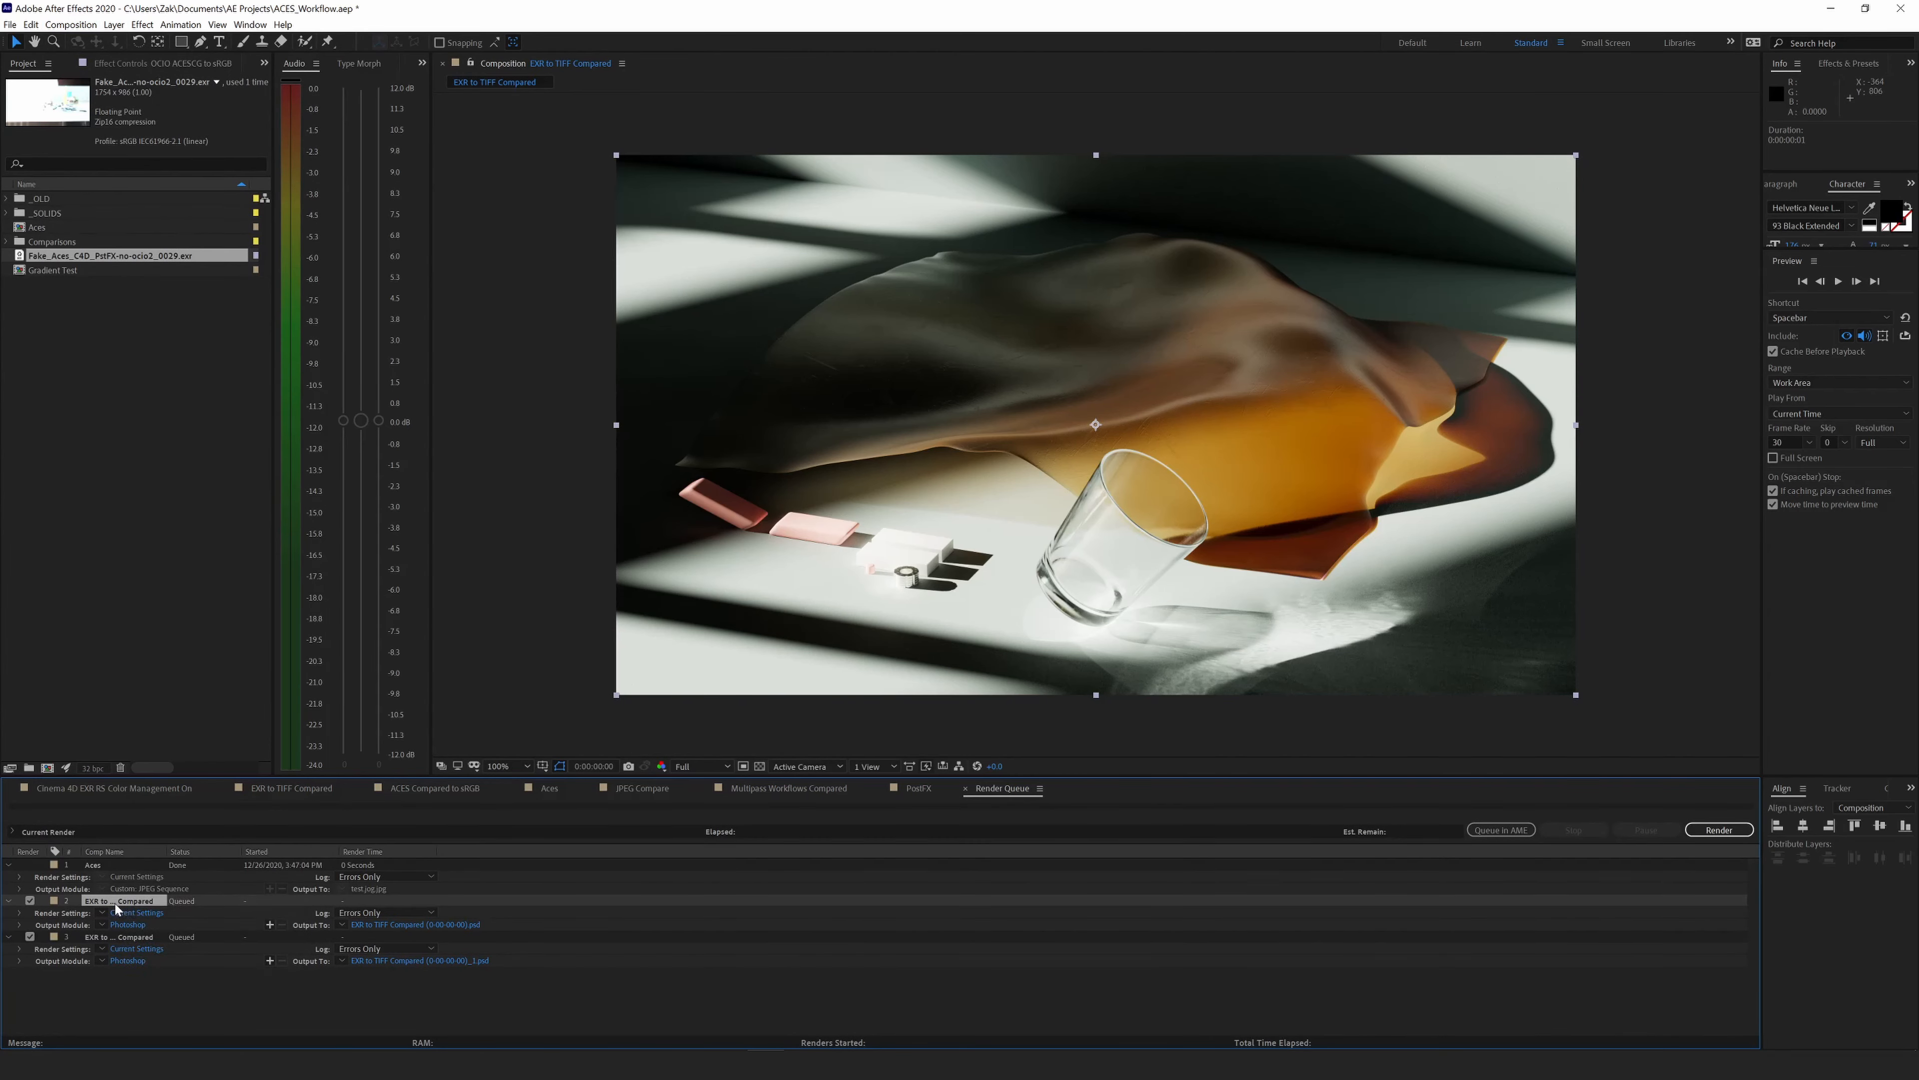
key(Delete)
Set the queued frame's output module format to JPEG Sequence.
click(126, 902)
click(124, 925)
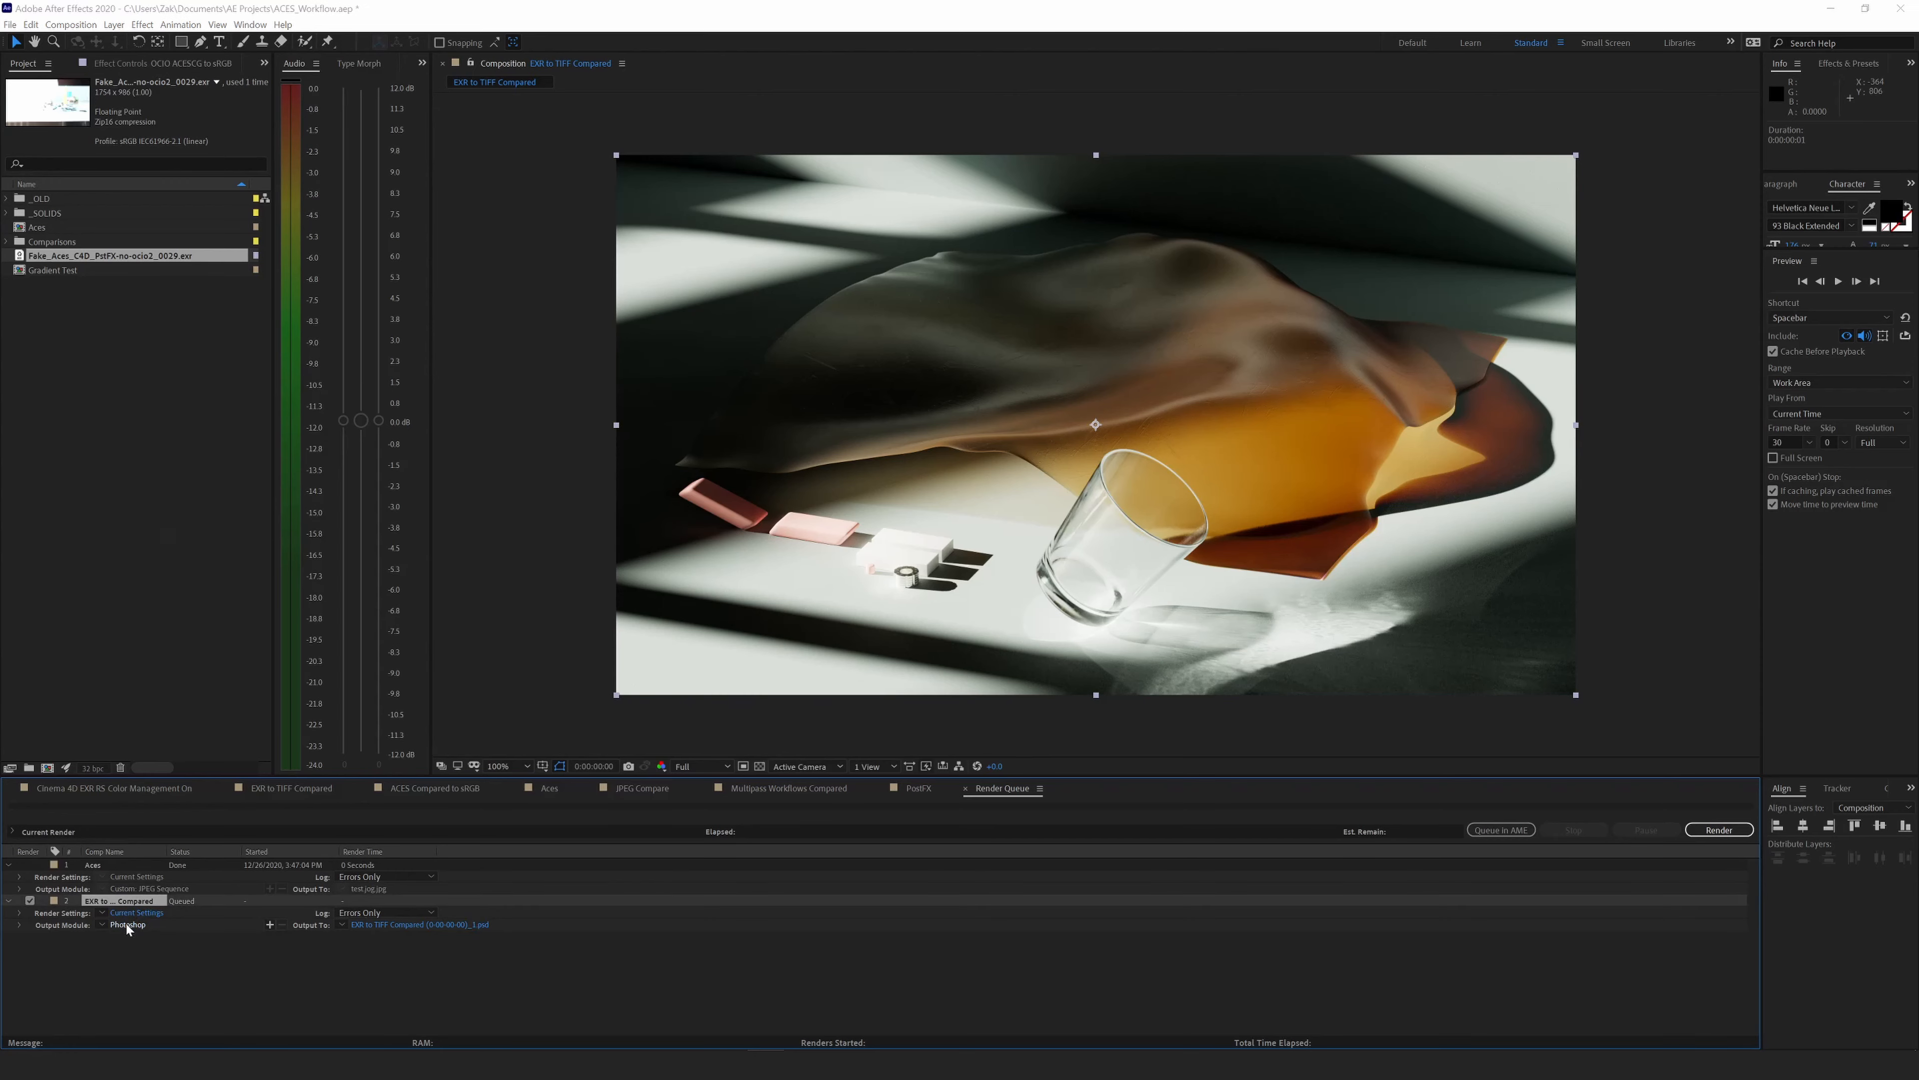
click(302, 478)
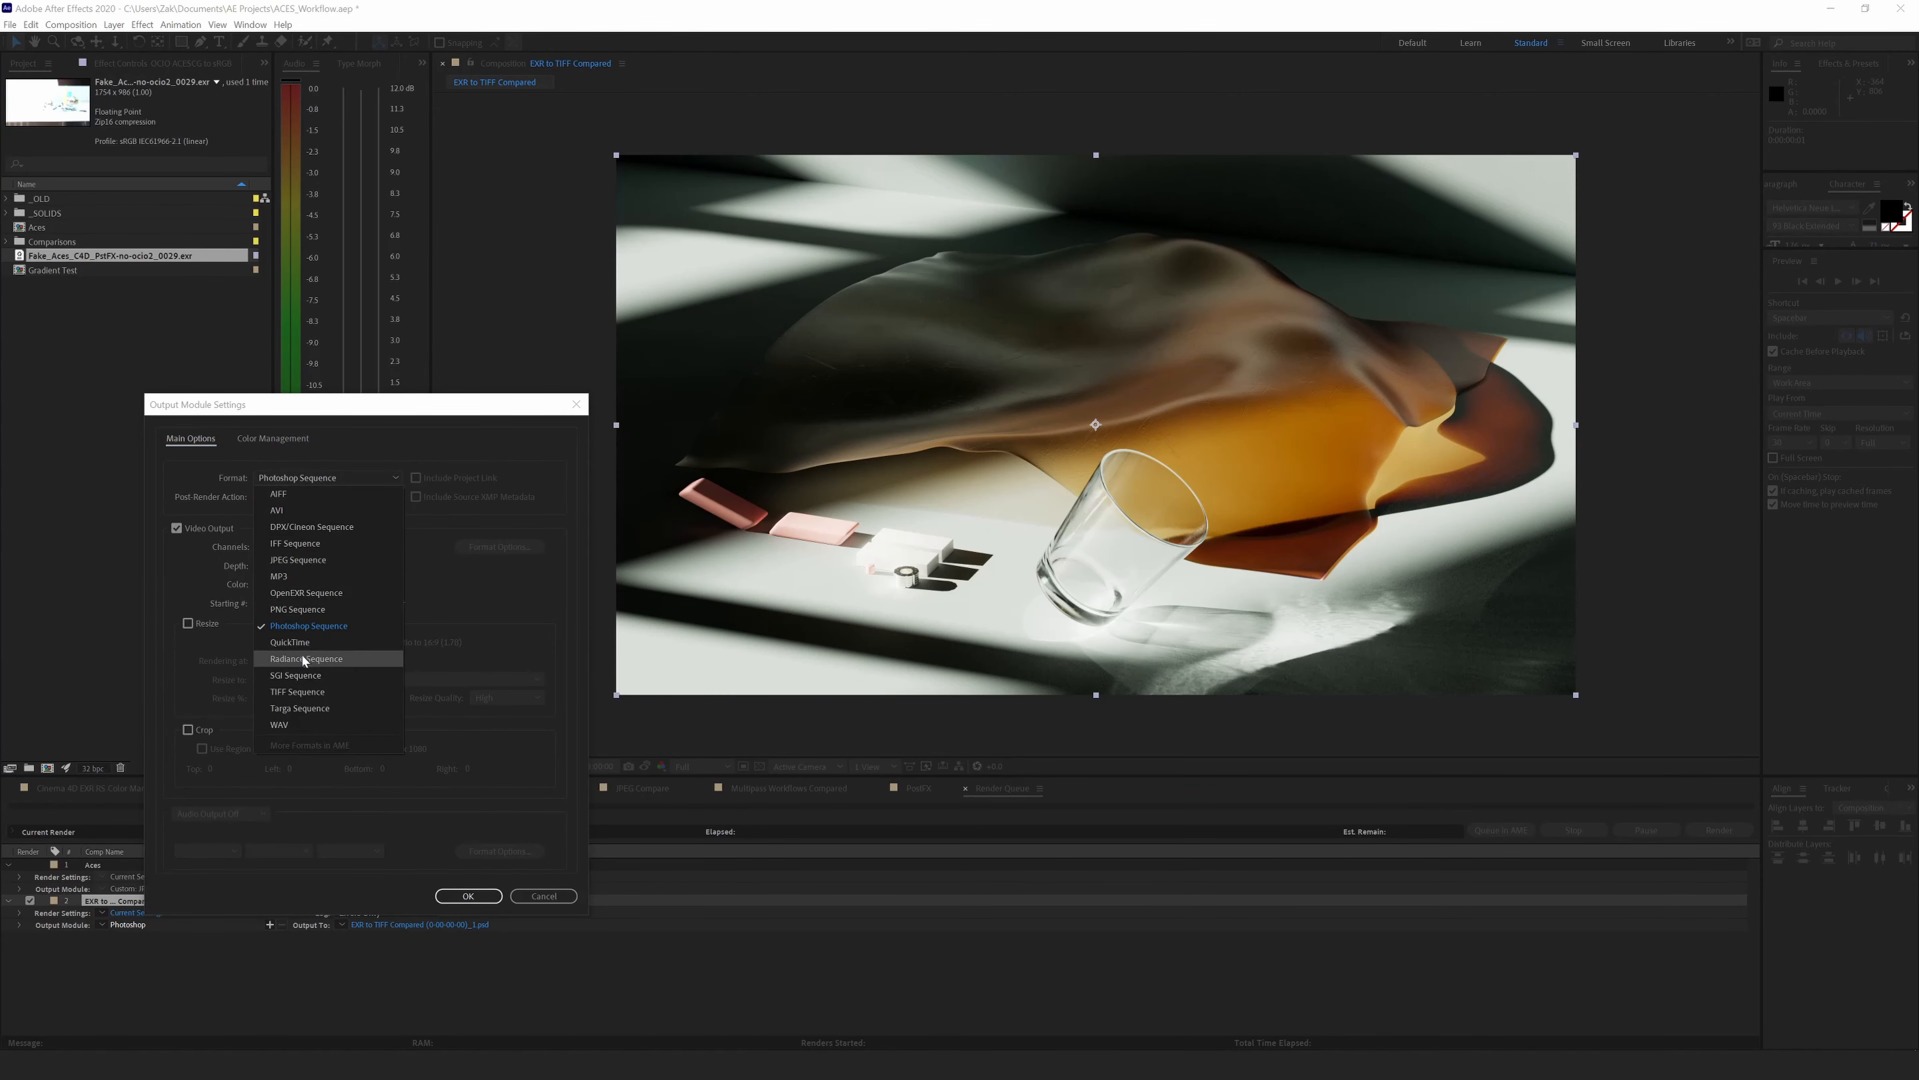
click(299, 560)
click(468, 895)
Render the queued frame to its JPEG output file and place the rendered image in Photos beside the composition.
click(419, 925)
click(784, 501)
click(1719, 830)
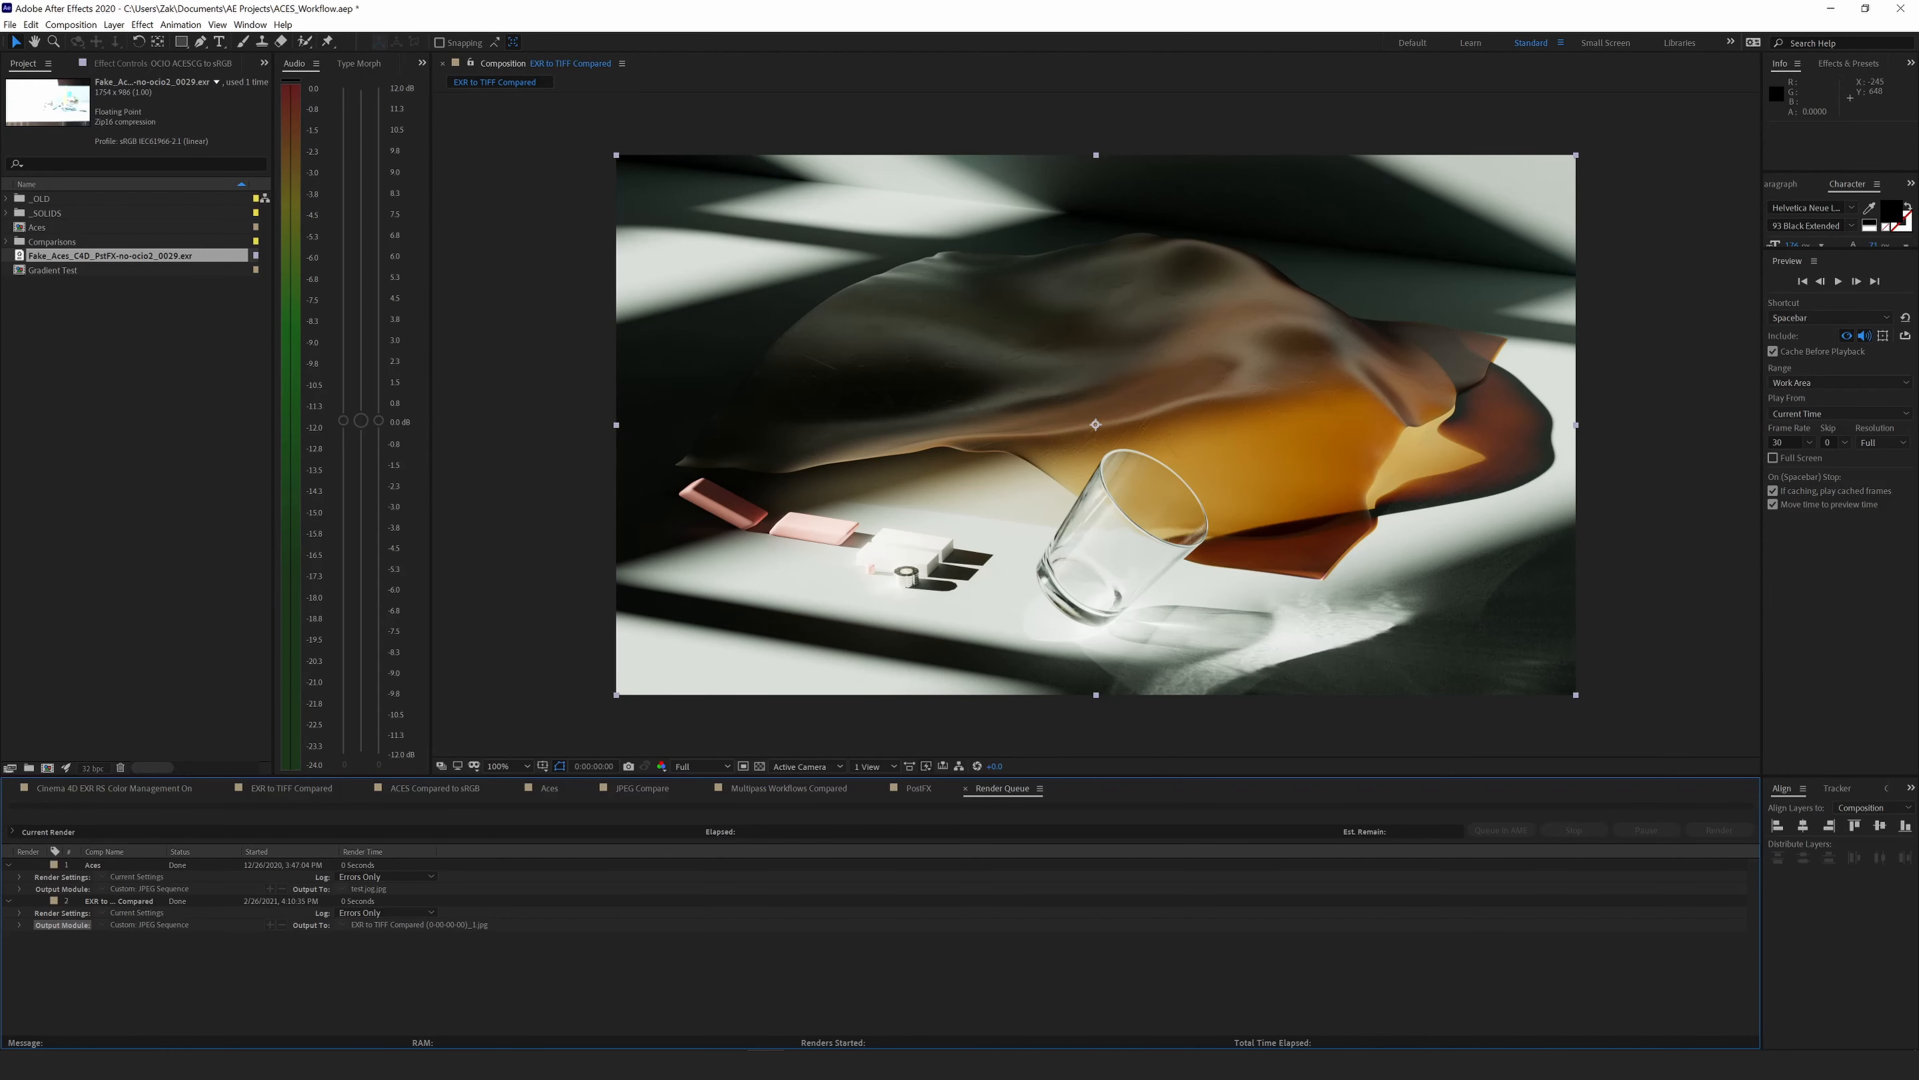
drag(0, 277, 506, 188)
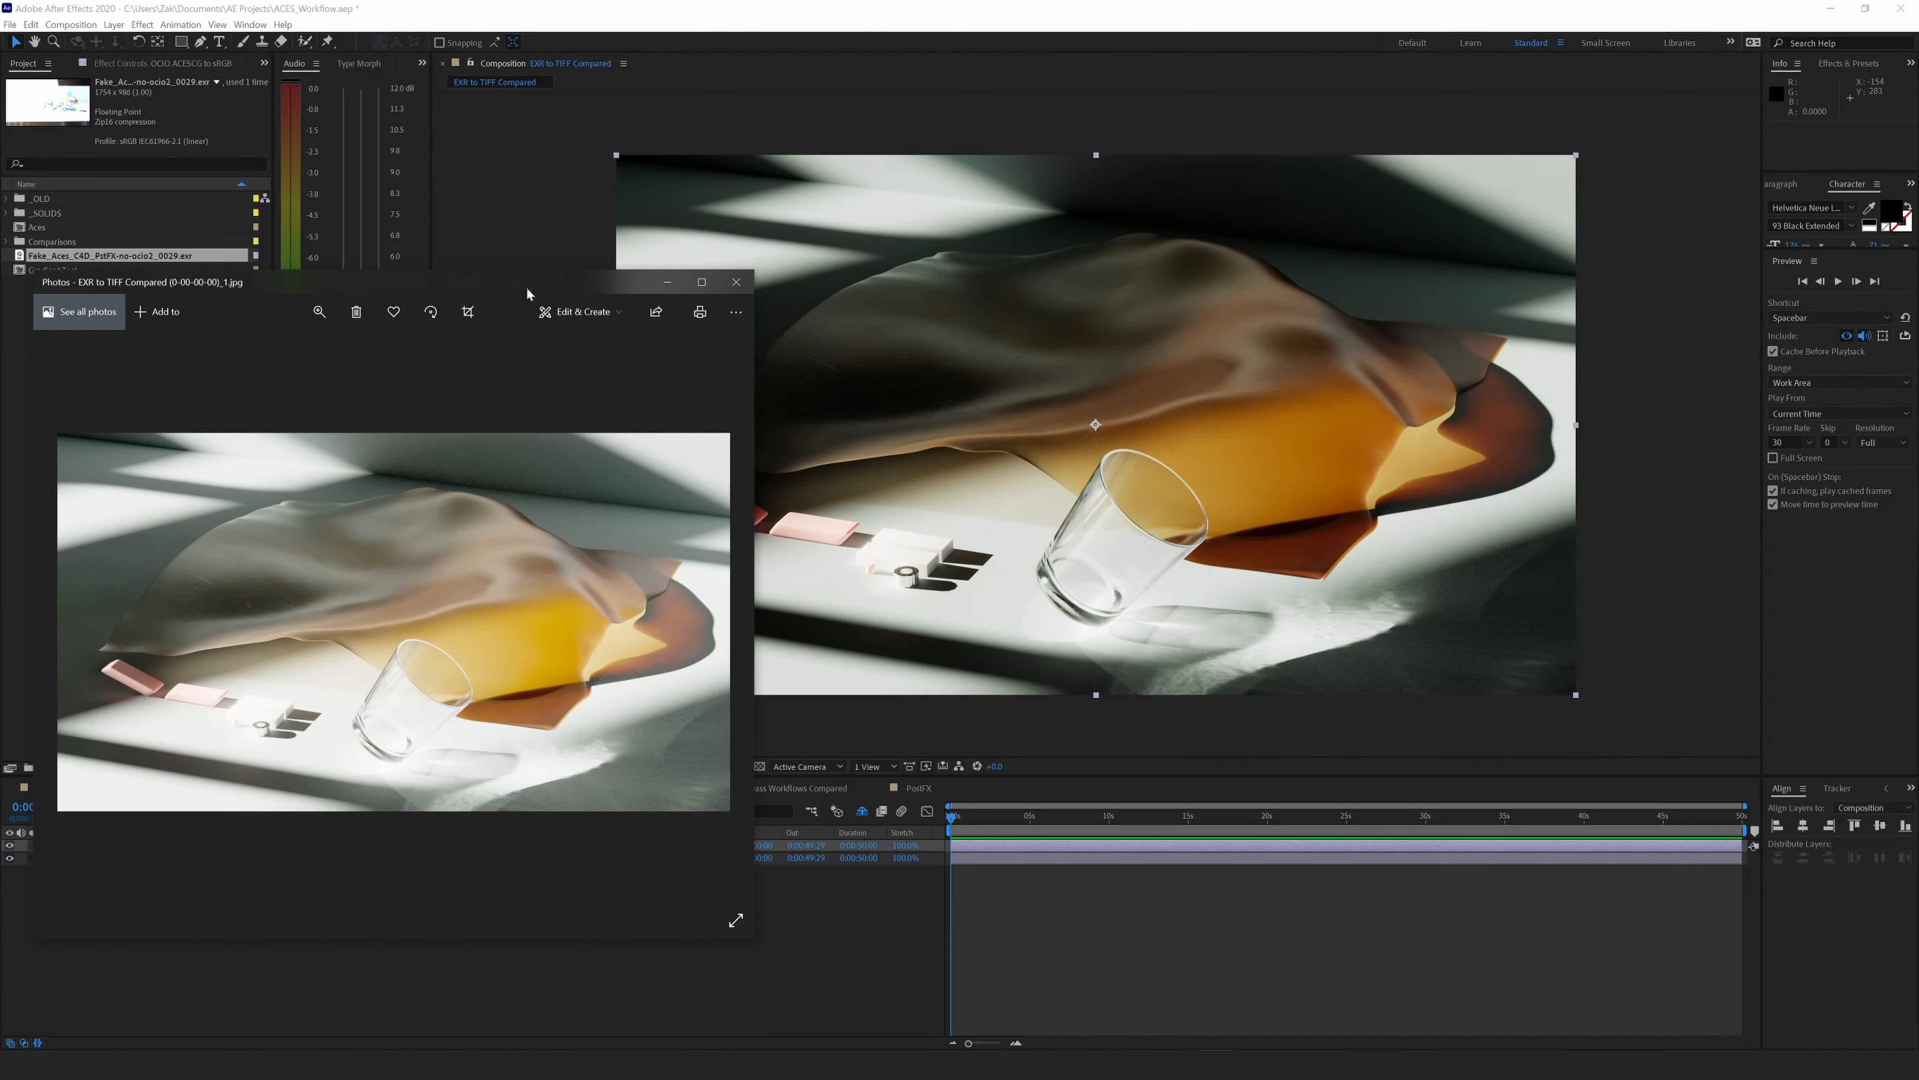
Turn display color management on for the composition view and show the OpenColorIO effect settings of the OCIO ACESCG to sRGB layer.
click(217, 24)
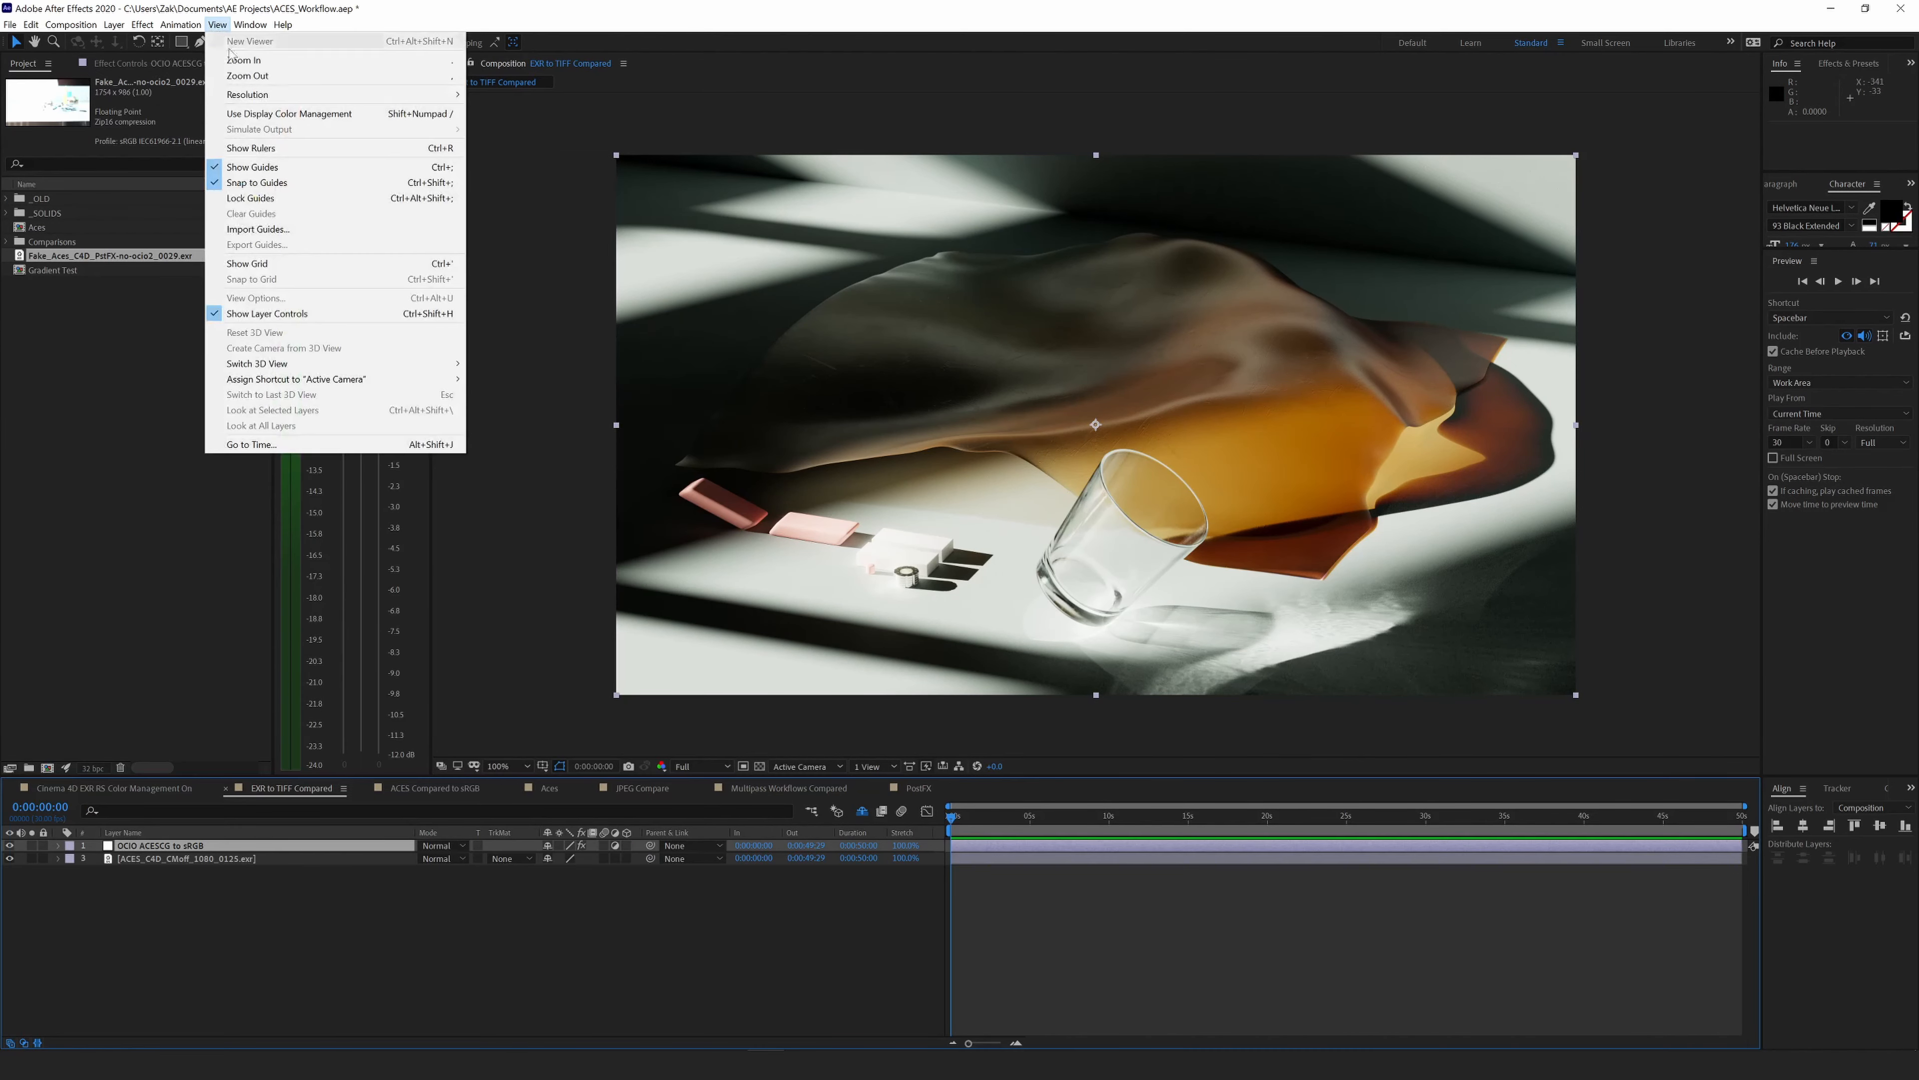
click(249, 114)
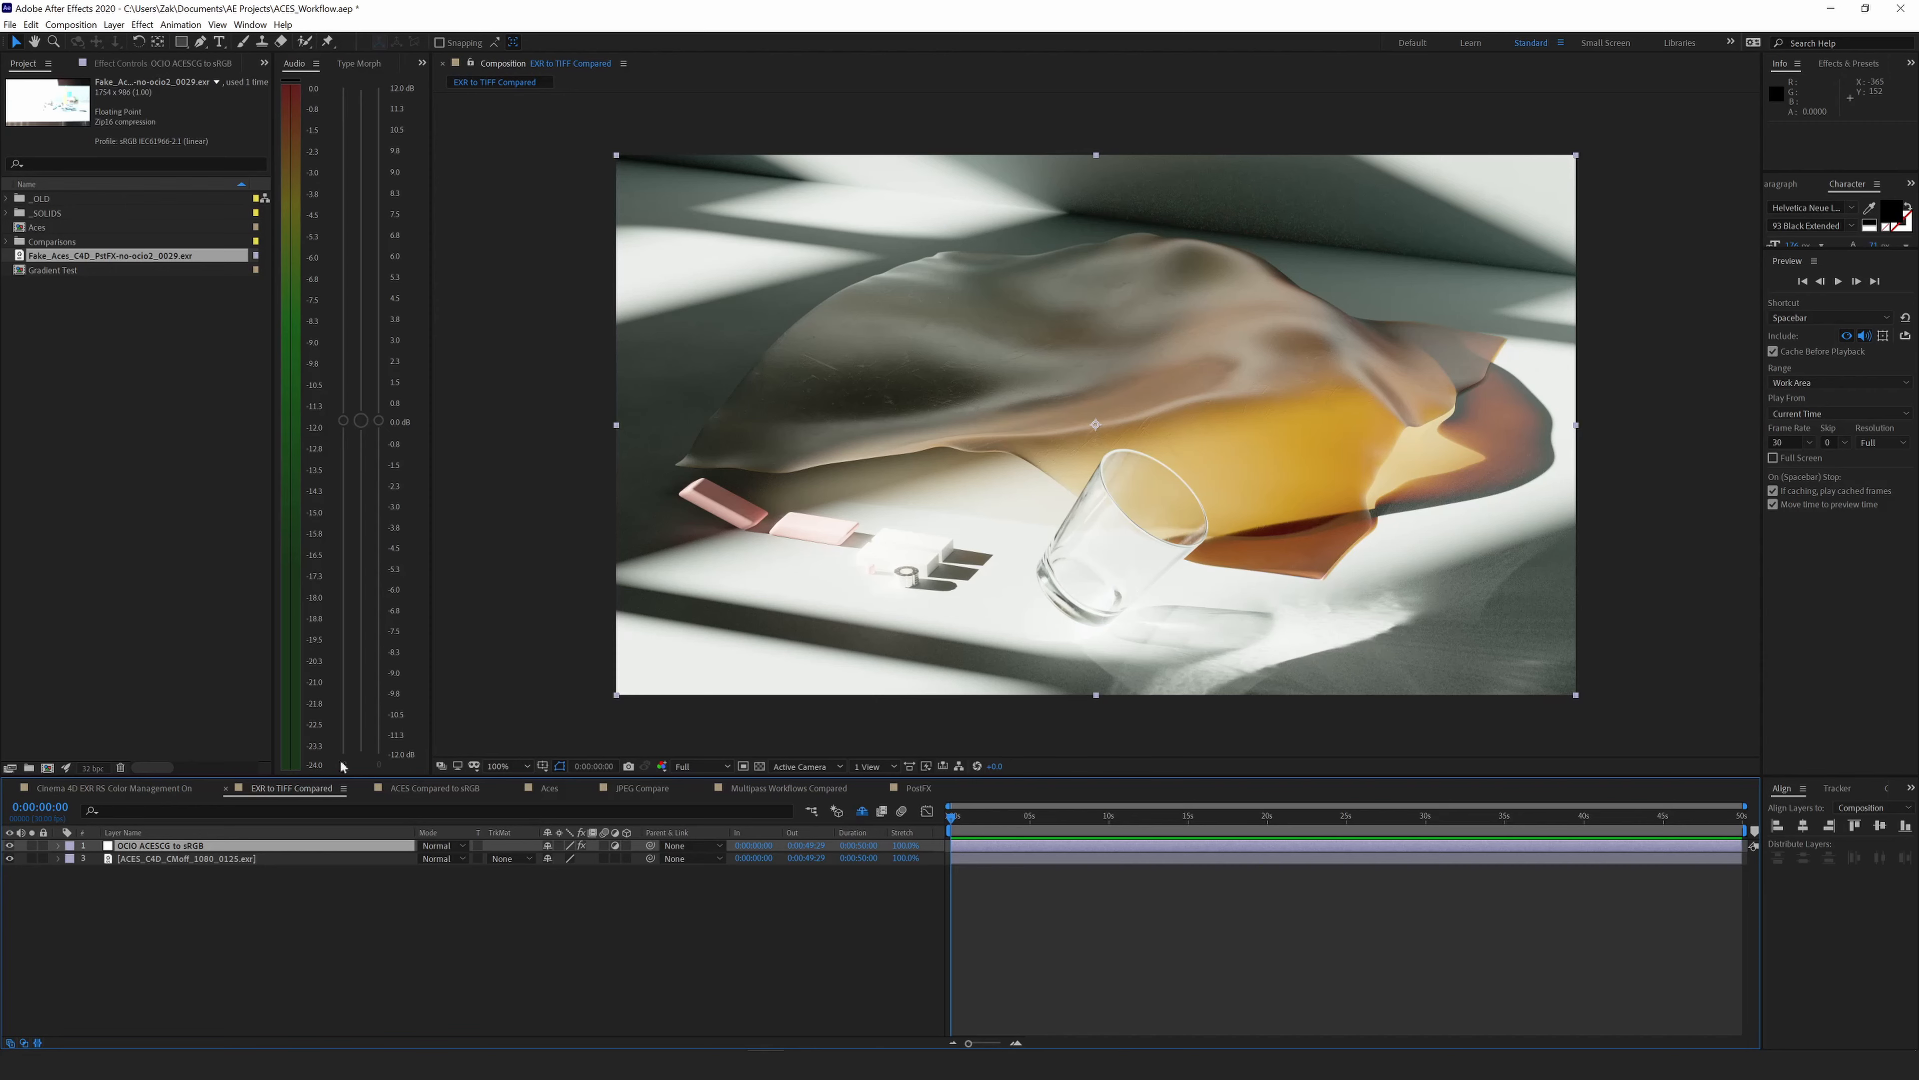
click(124, 63)
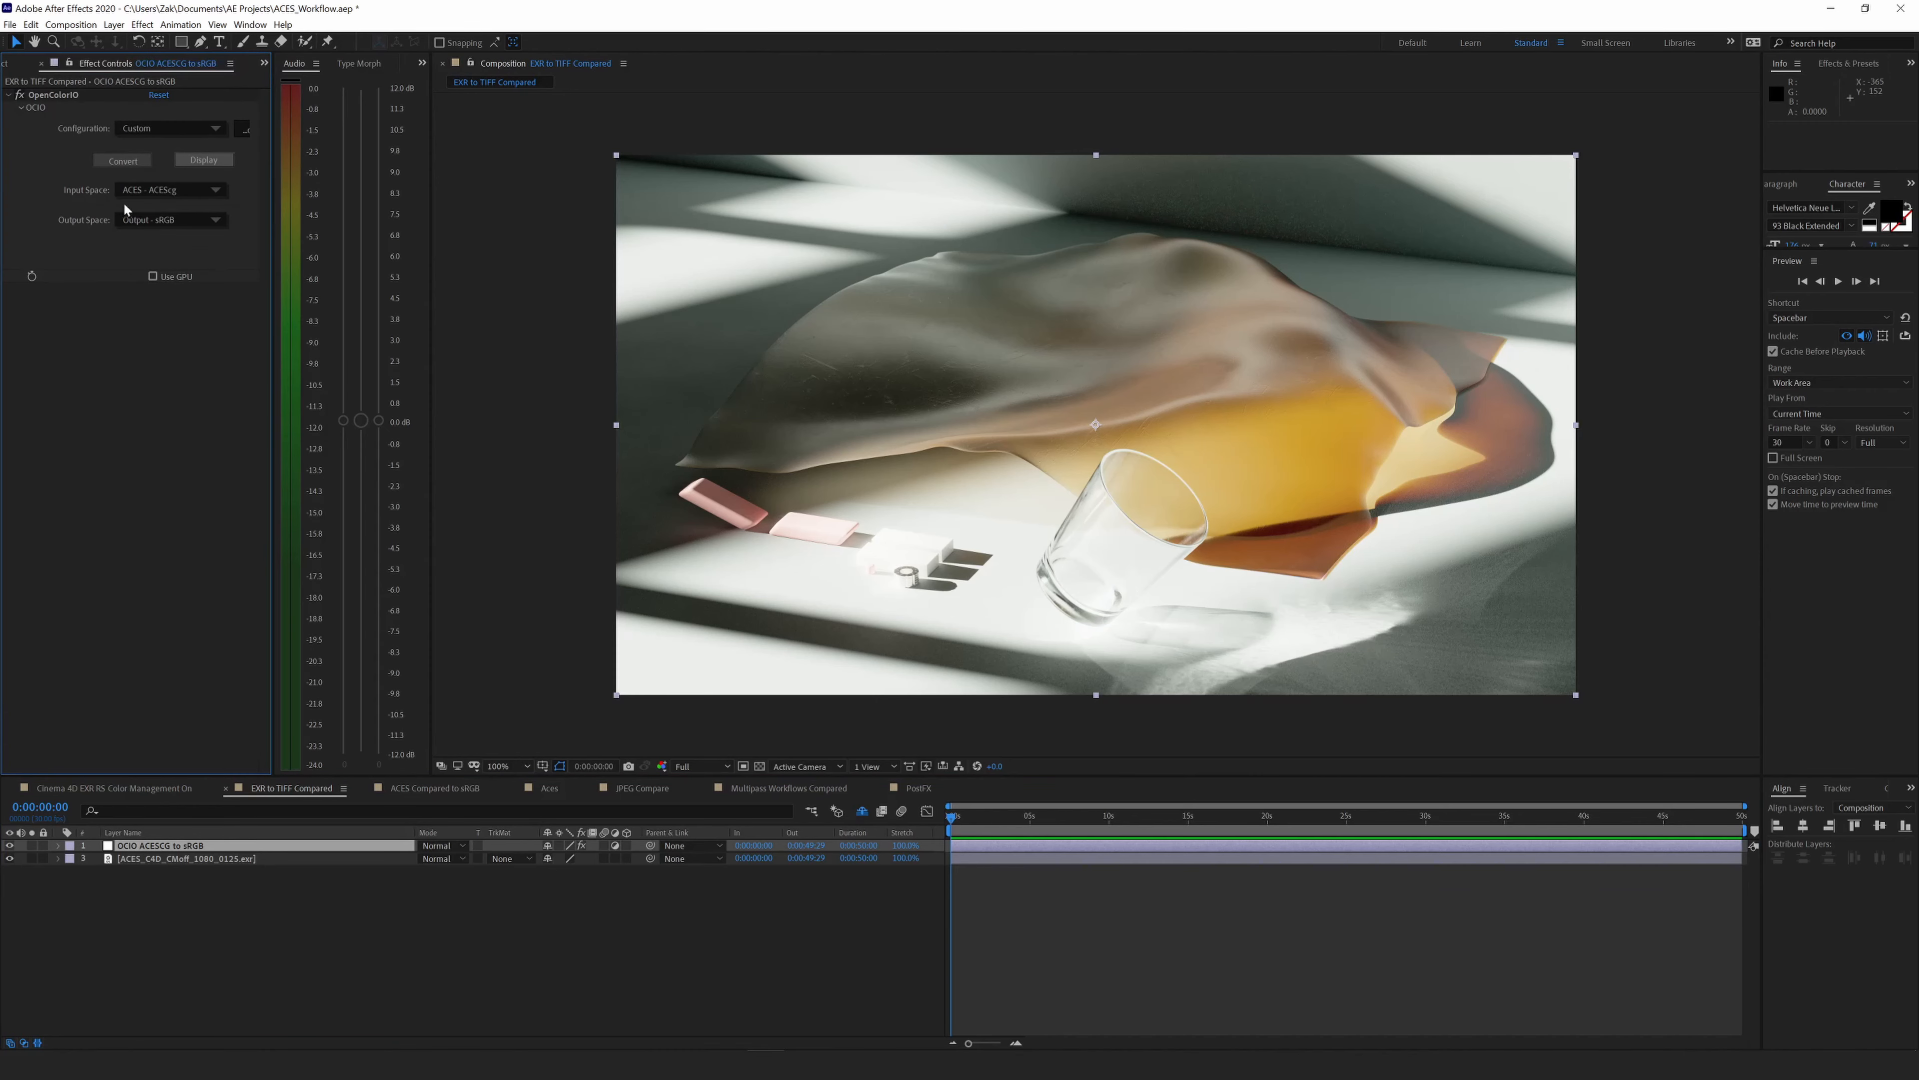
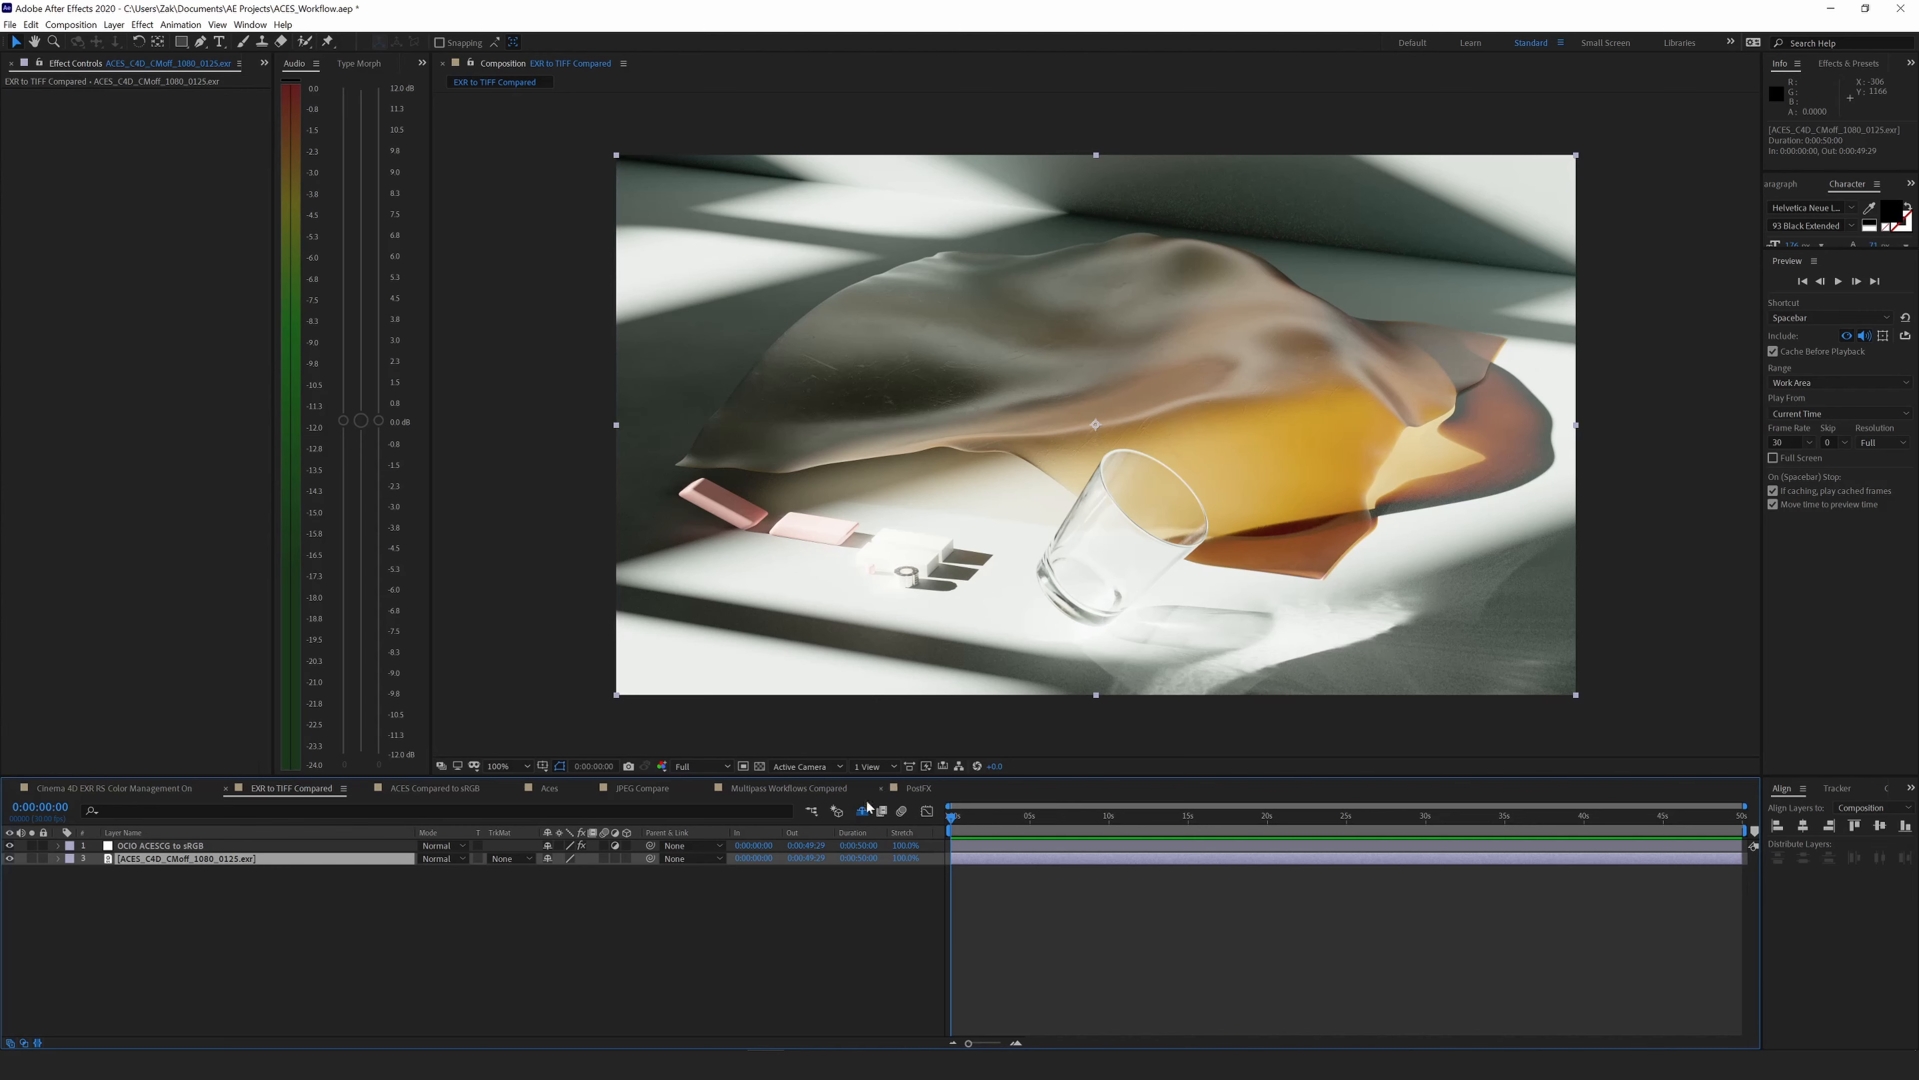
Queue the current frame of EXR to TIFF Compared for saving as an image file.
click(114, 24)
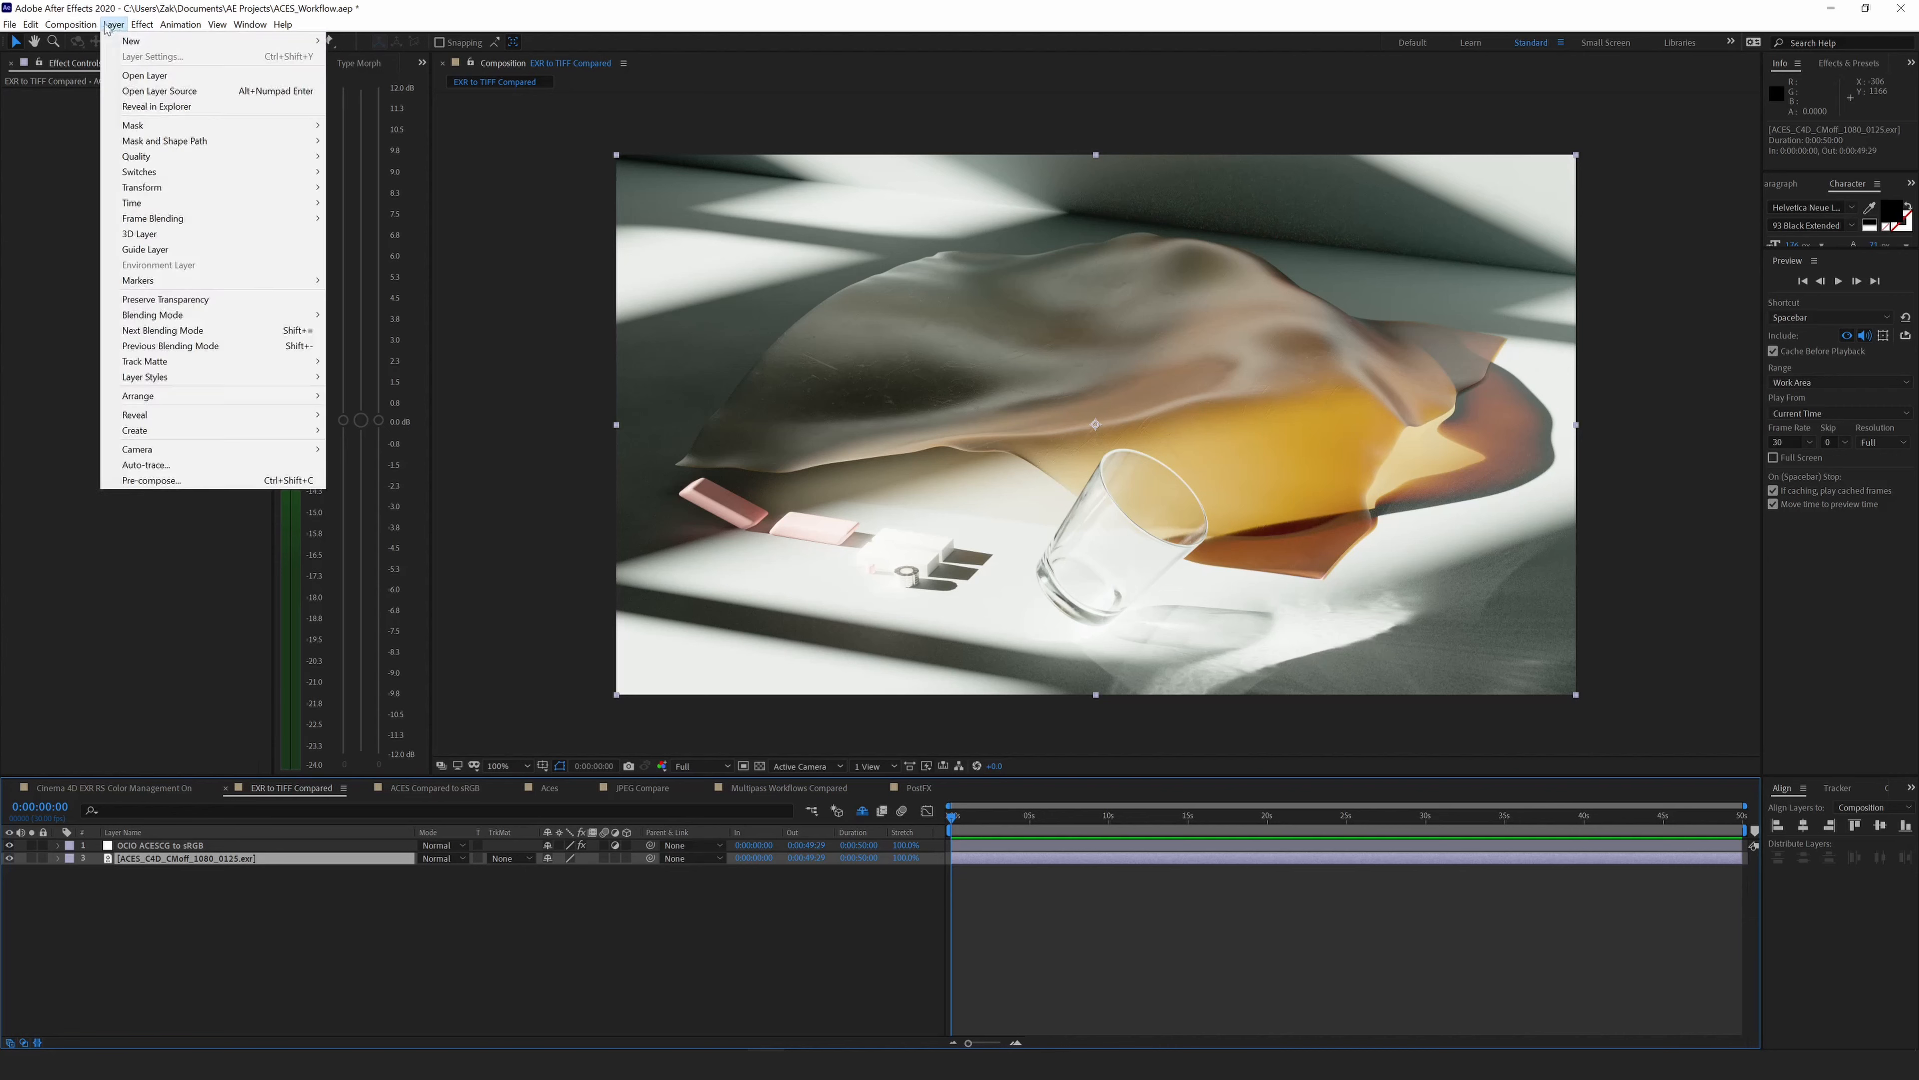
mouse_move(70, 24)
mouse_move(123, 196)
click(344, 192)
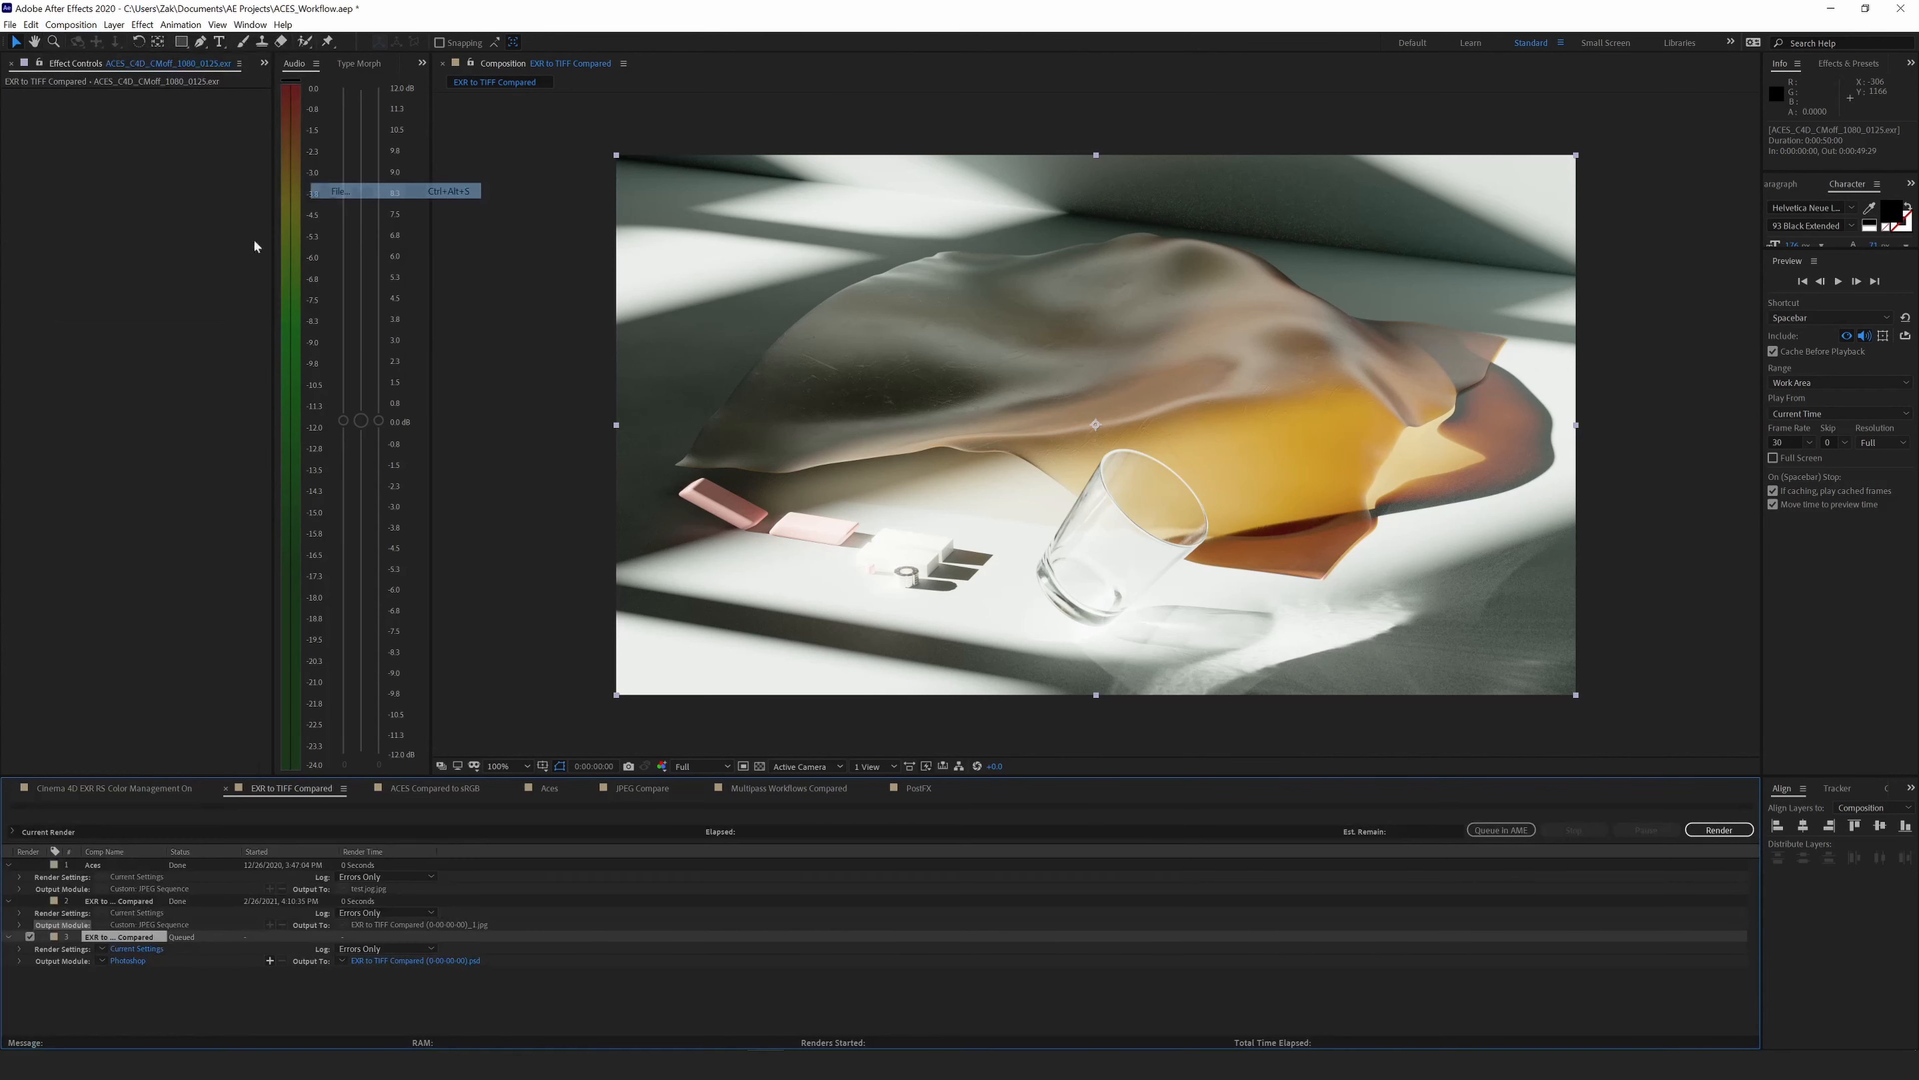
Examine the Preserve RGB option in the queued frame's output module color management settings, leaving the settings without saving.
click(141, 959)
click(289, 439)
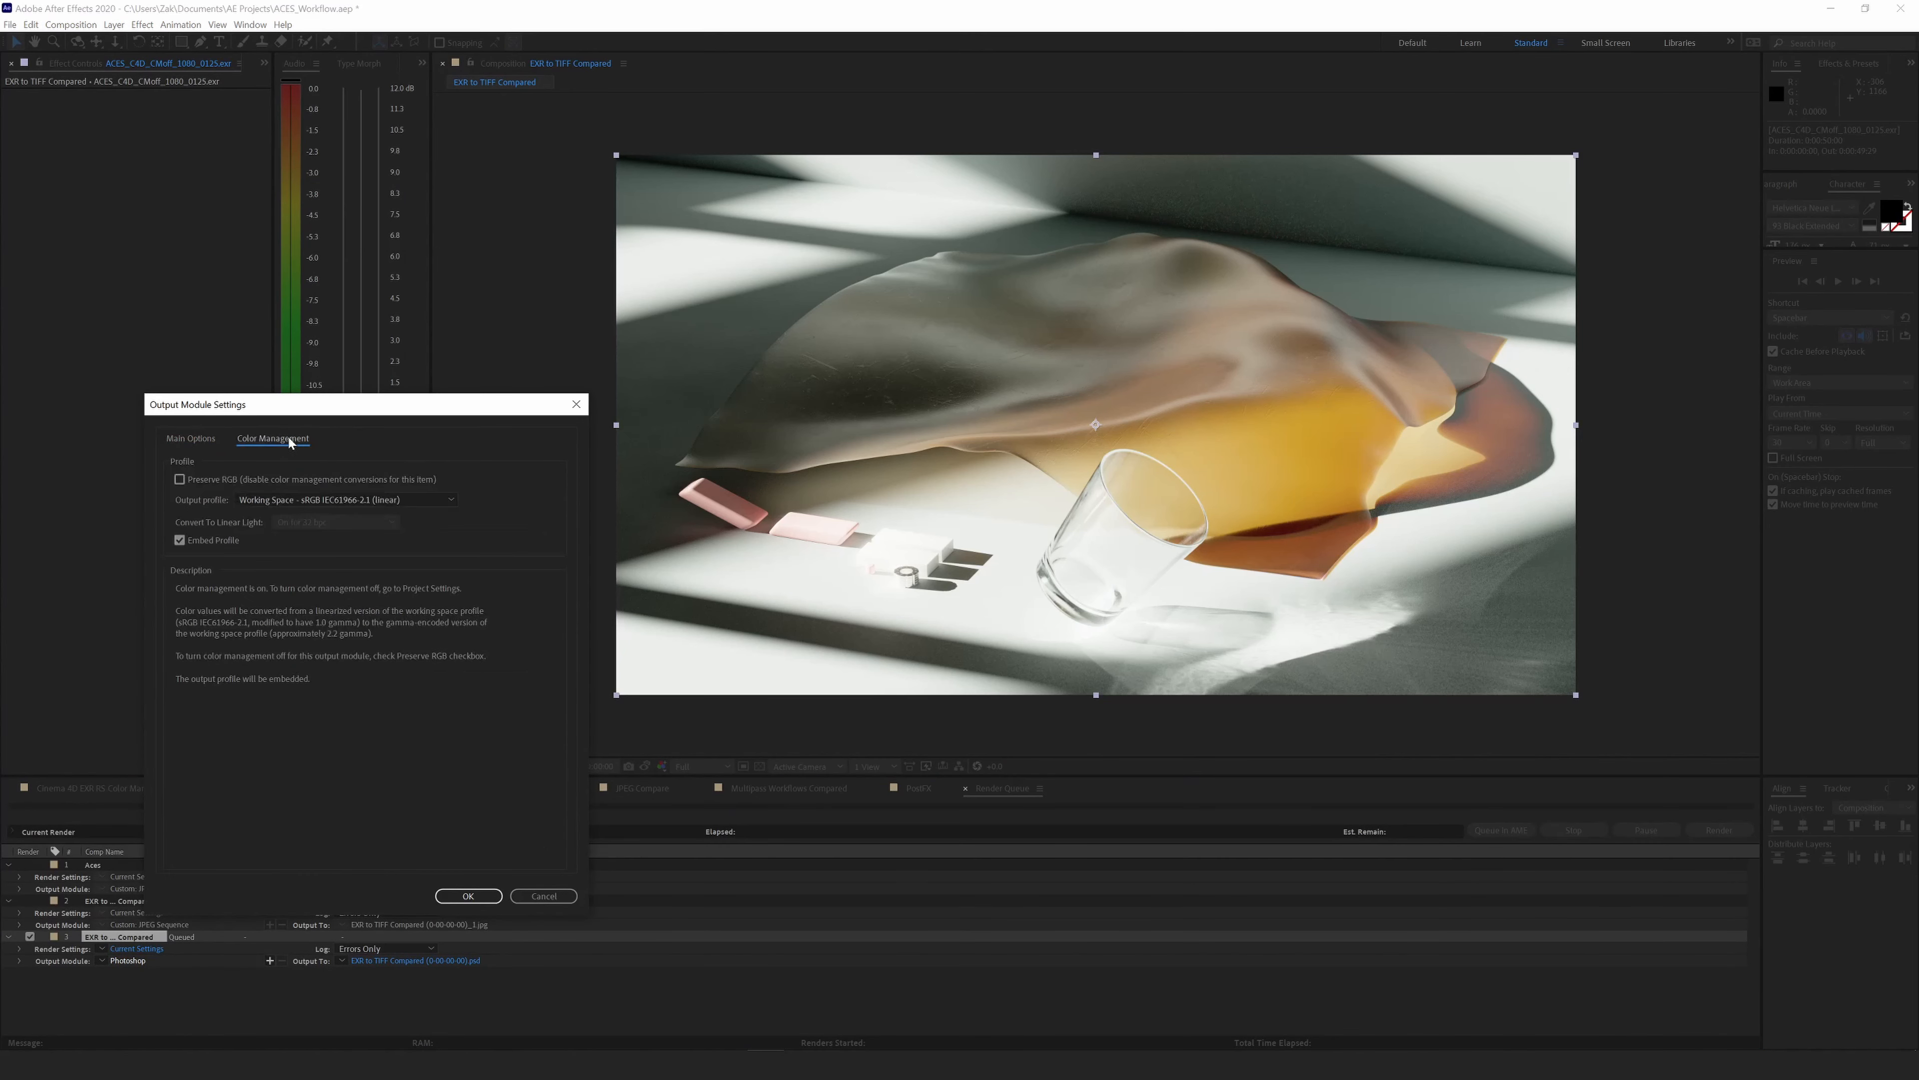
click(180, 479)
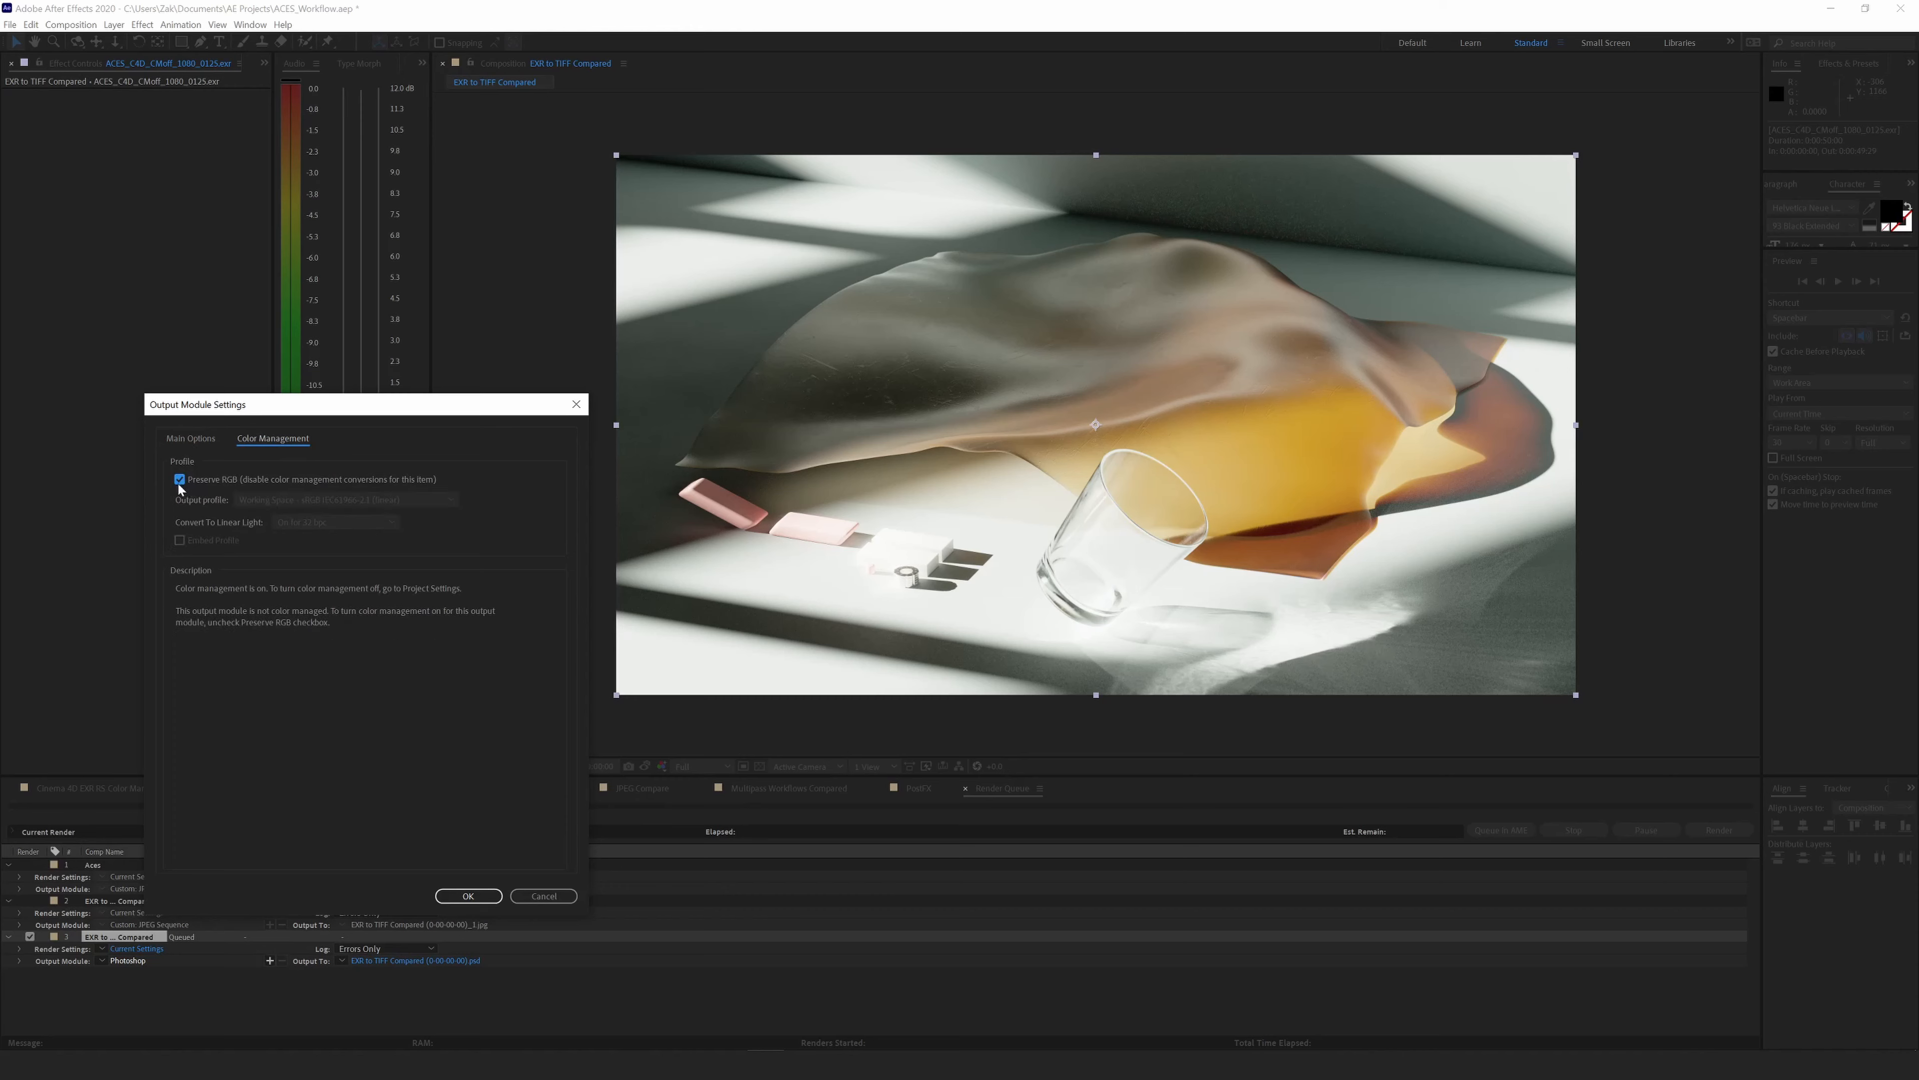
click(198, 481)
click(536, 900)
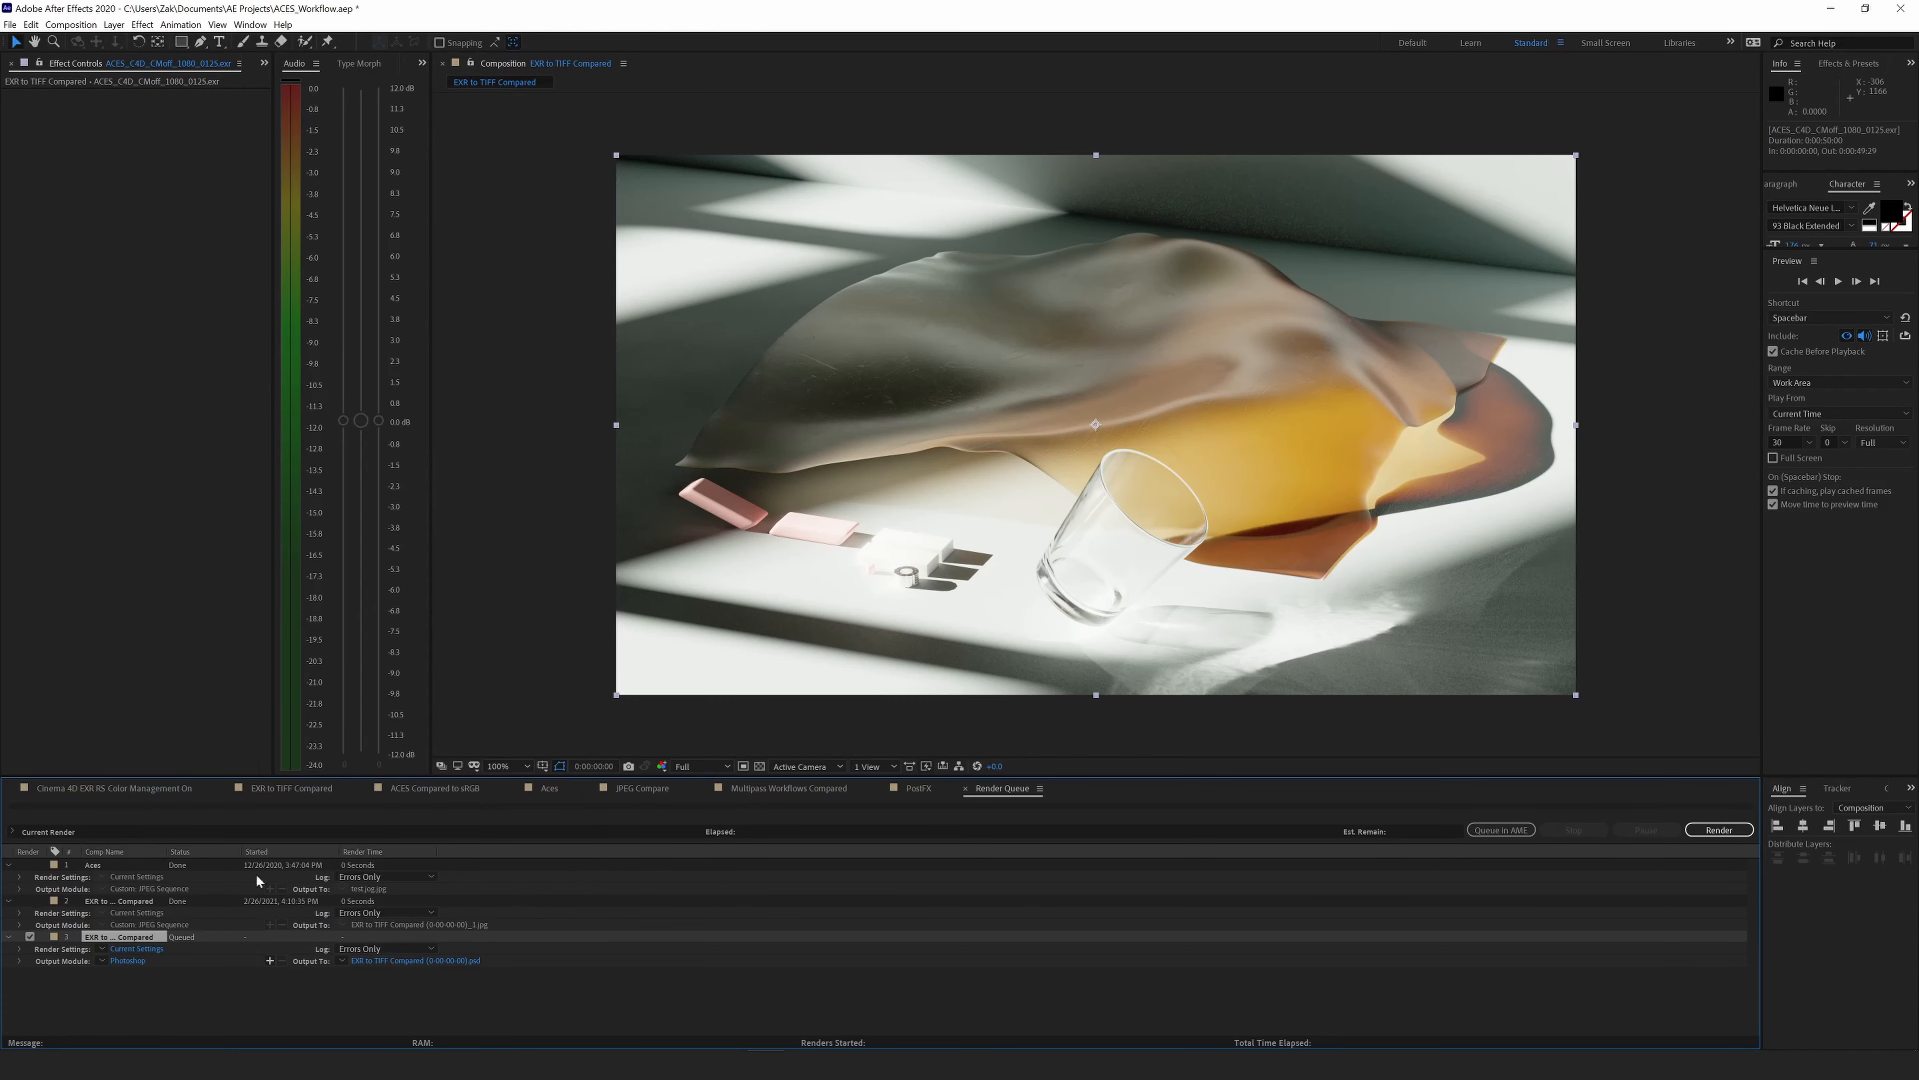
Add an adjustment layer above OCIO ACESCG to sRGB in the EXR to TIFF Compared composition and name it sRGB Gamma Fix.
click(298, 788)
click(168, 845)
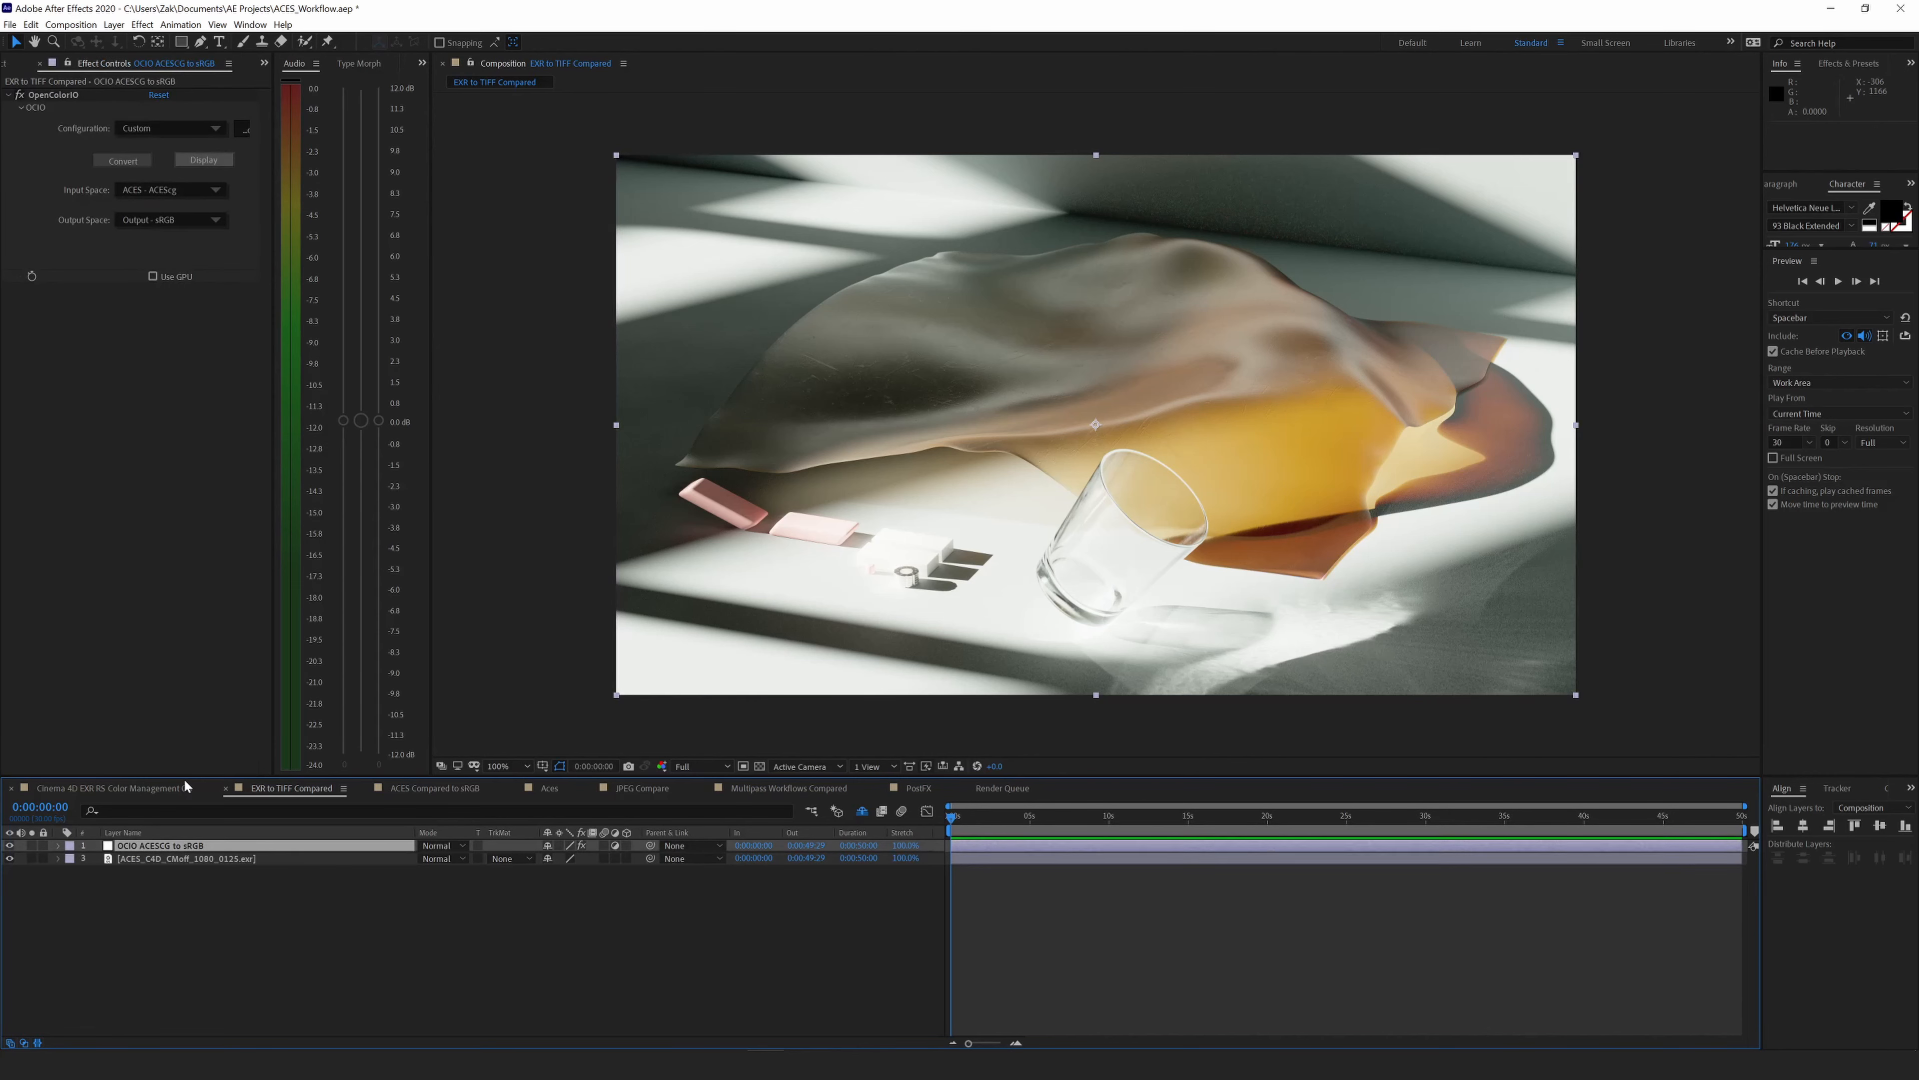
key(ctrl+alt+y)
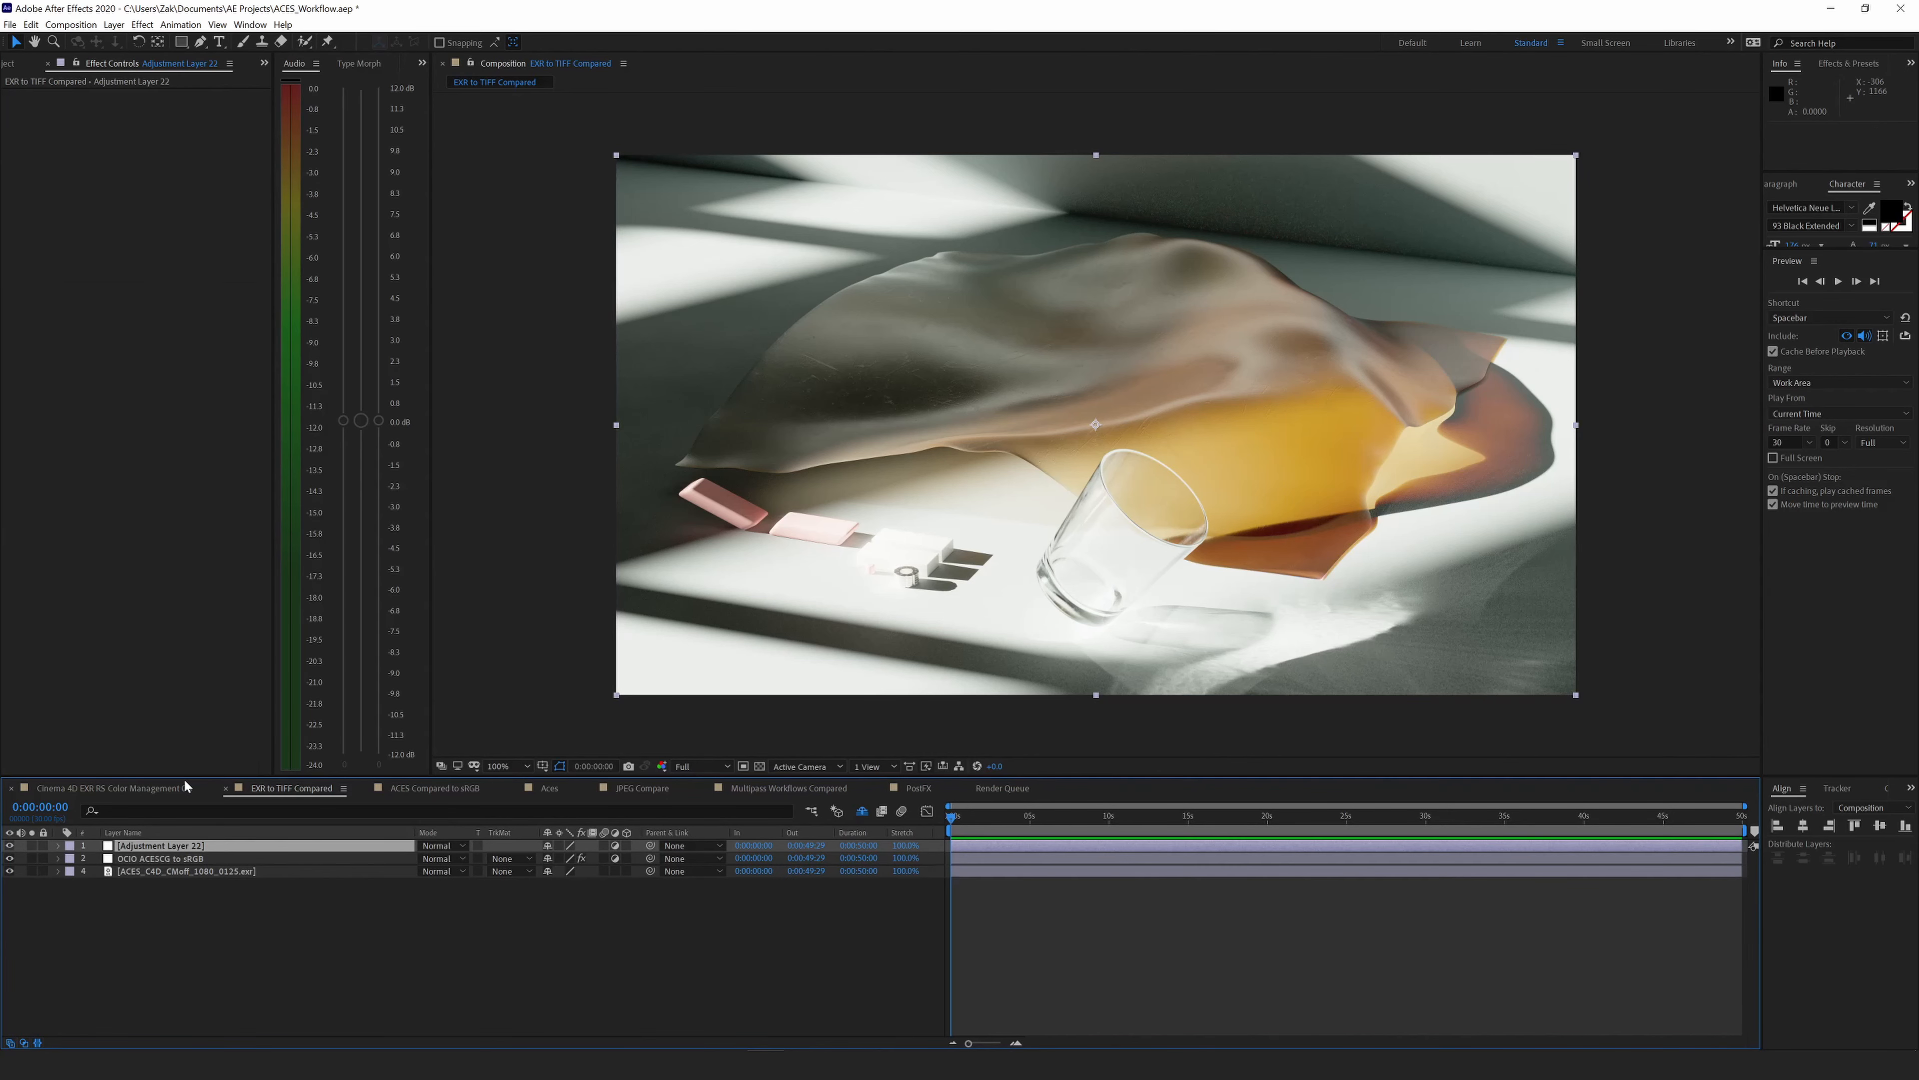
key(Return)
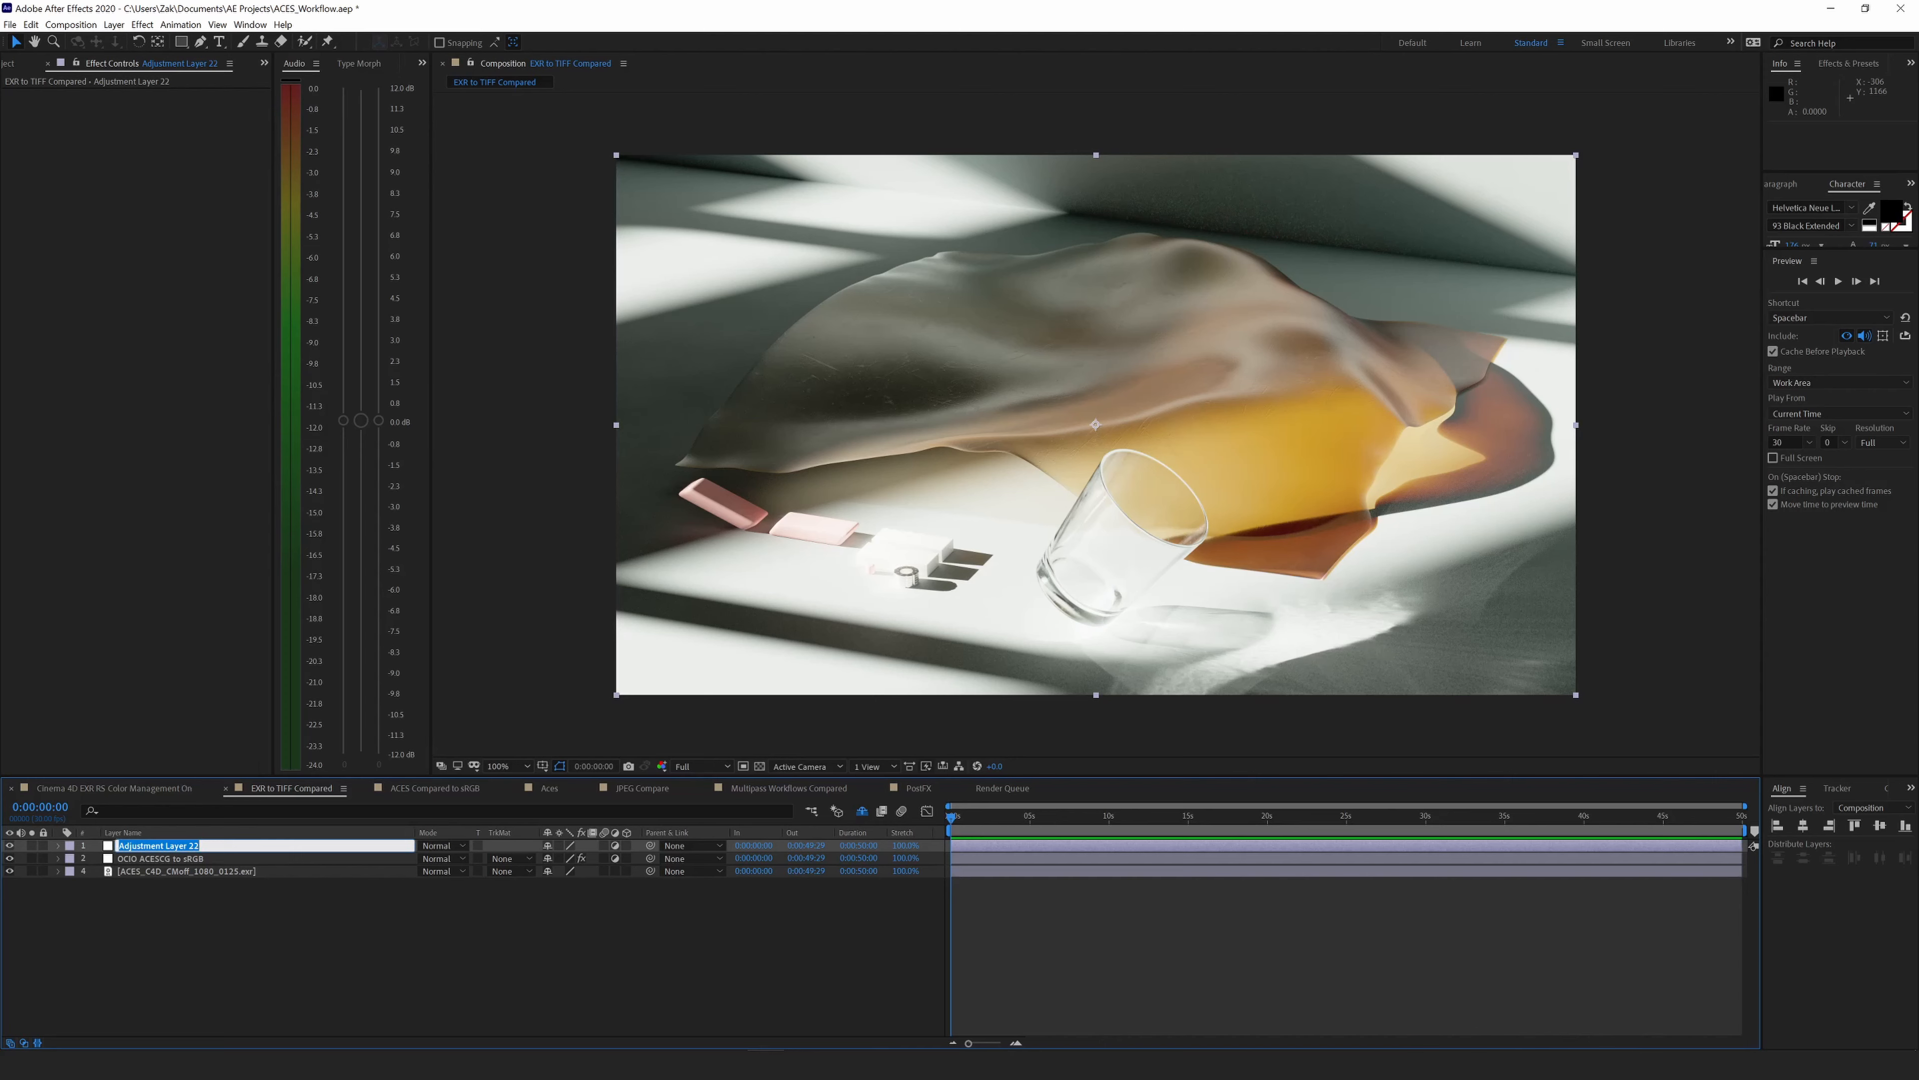
text(sRGB Gamma Fix)
key(Return)
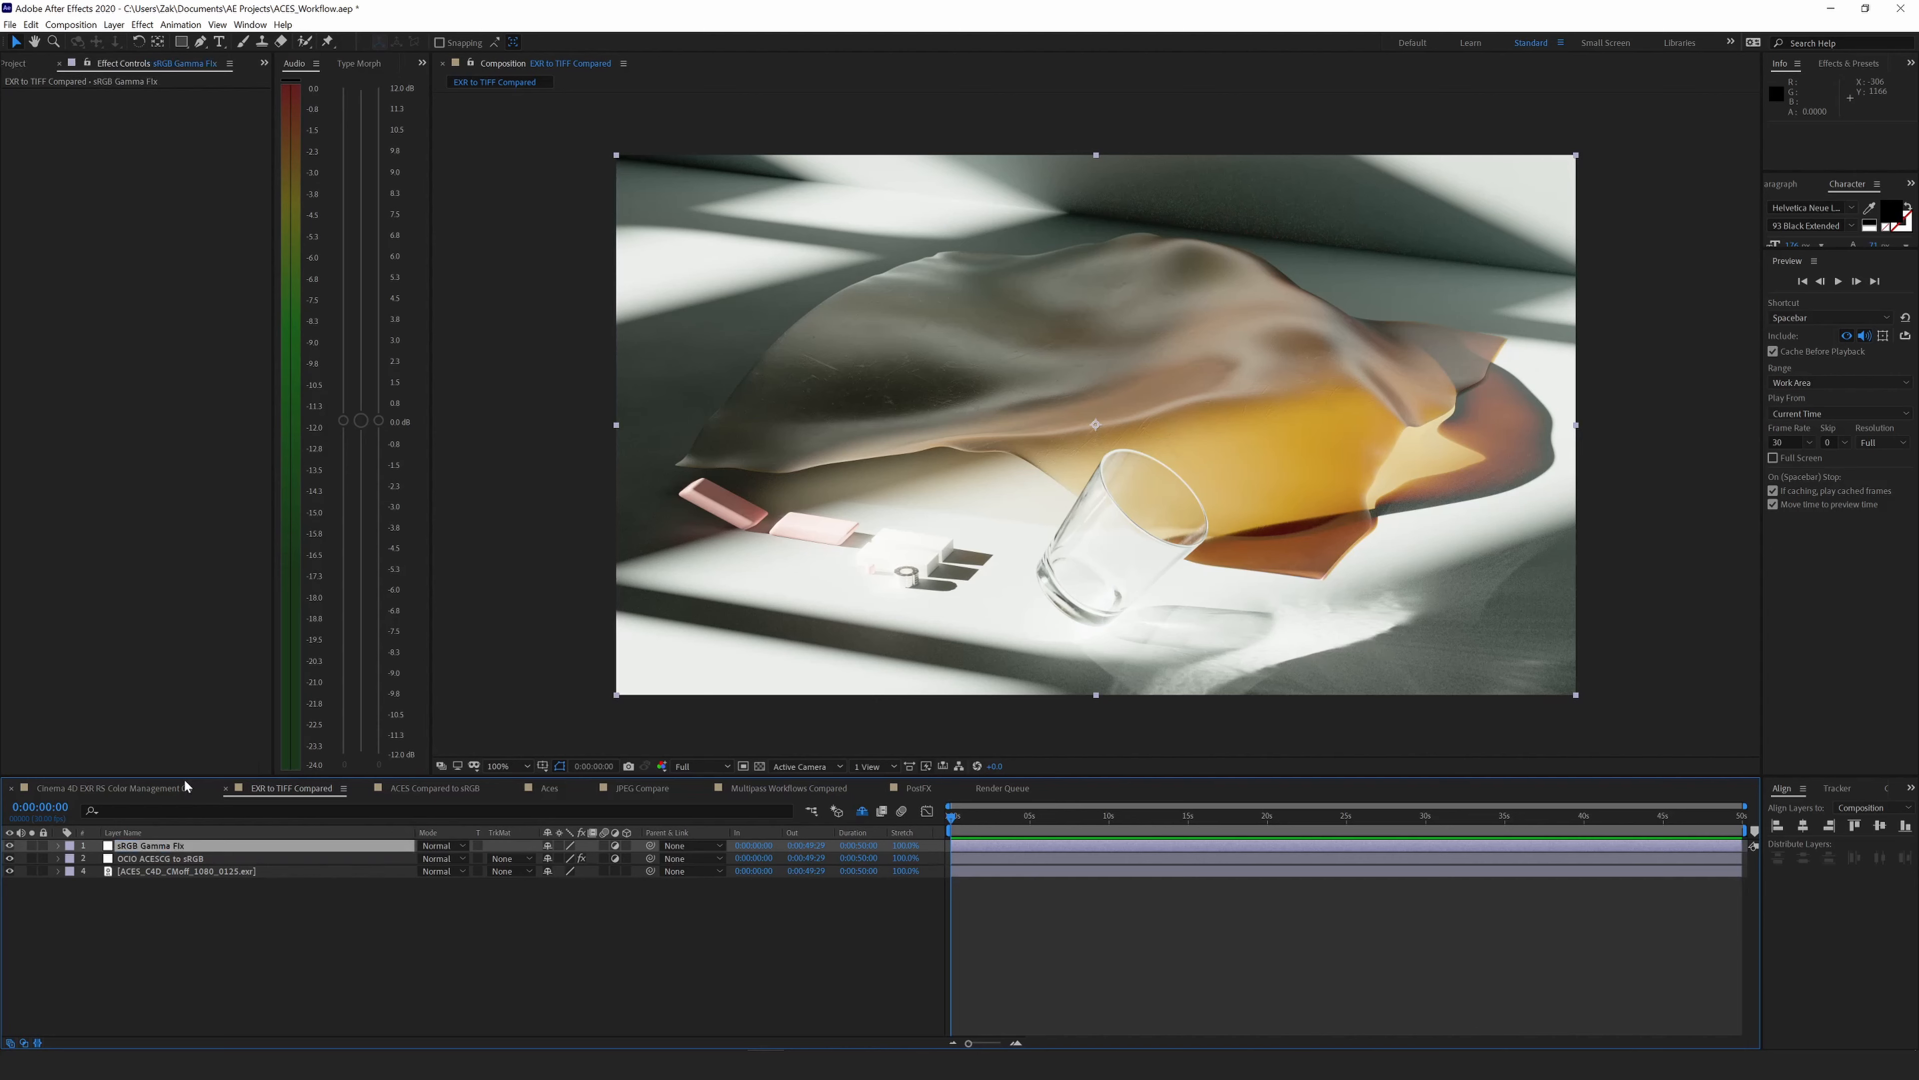
Apply the Color Profile Converter effect to the sRGB Gamma Fix layer.
click(210, 850)
key(ctrl+space)
text(convert)
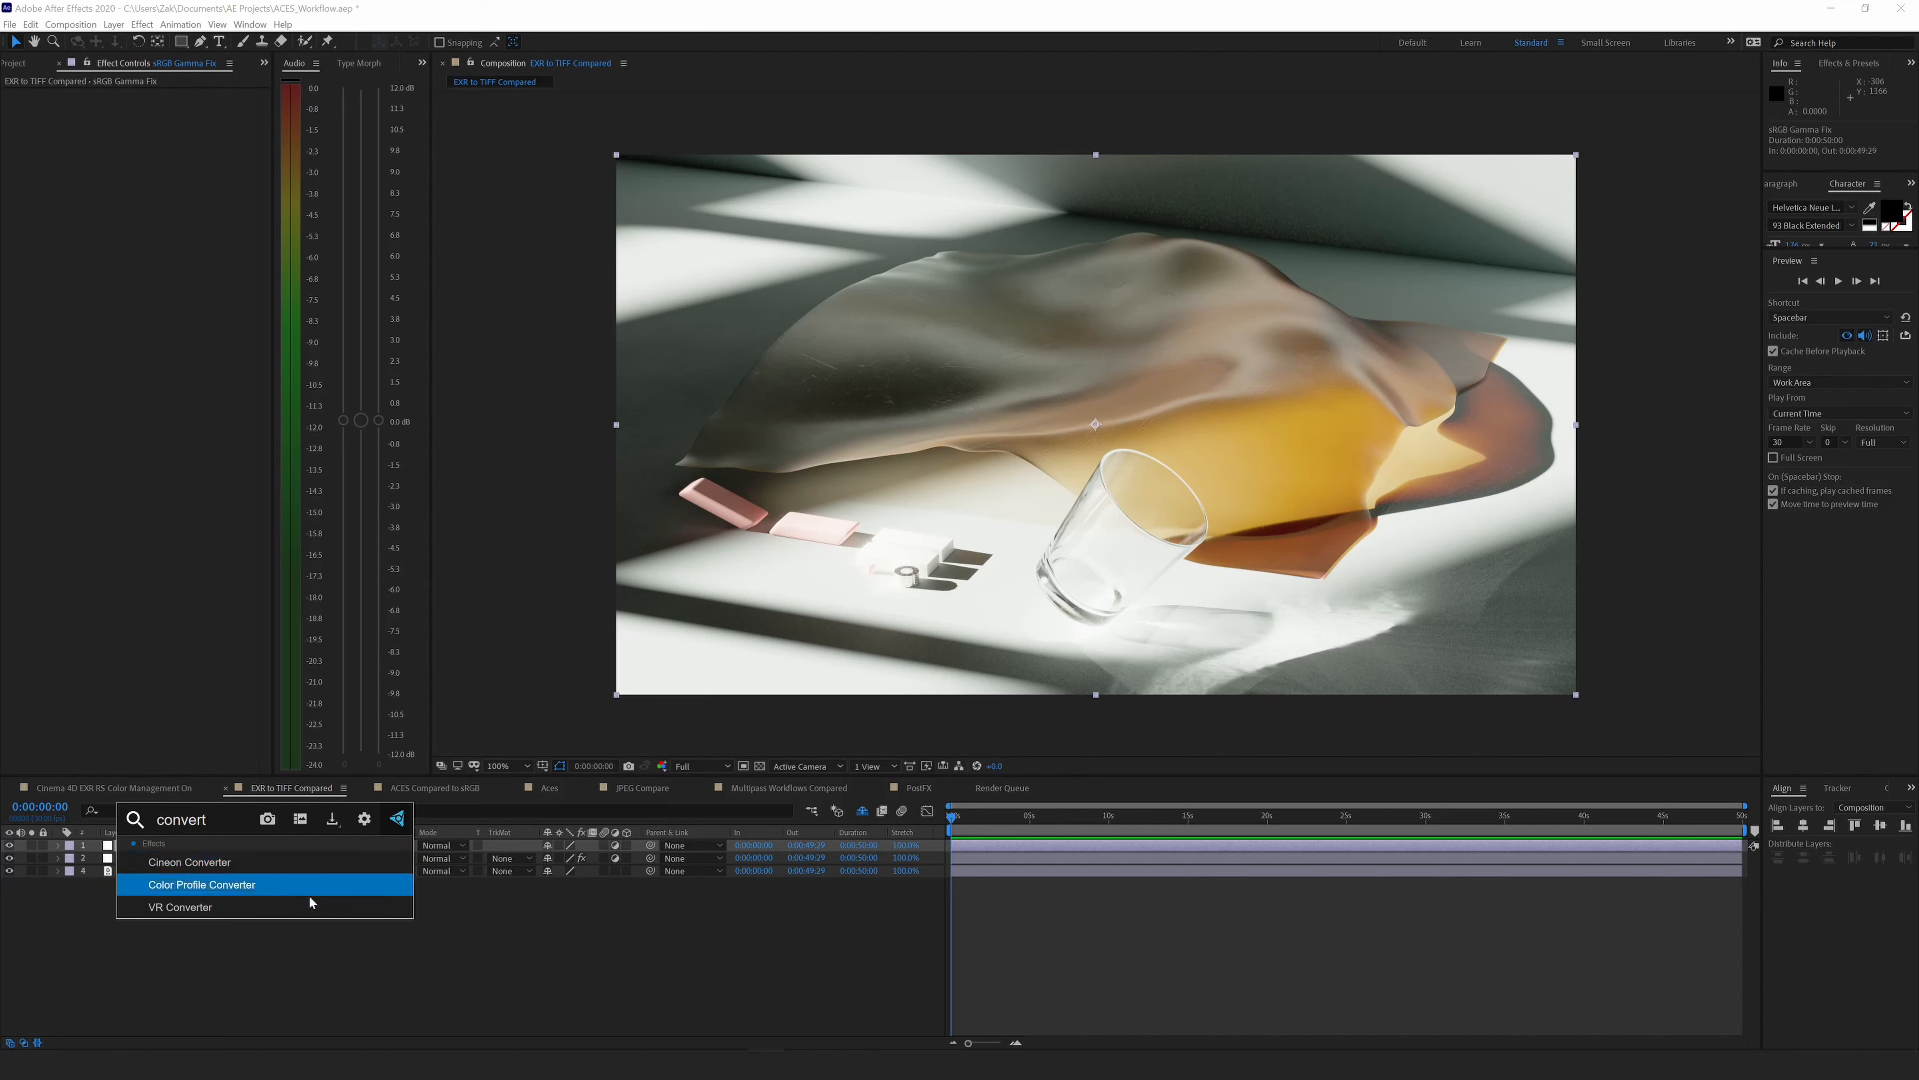
click(227, 886)
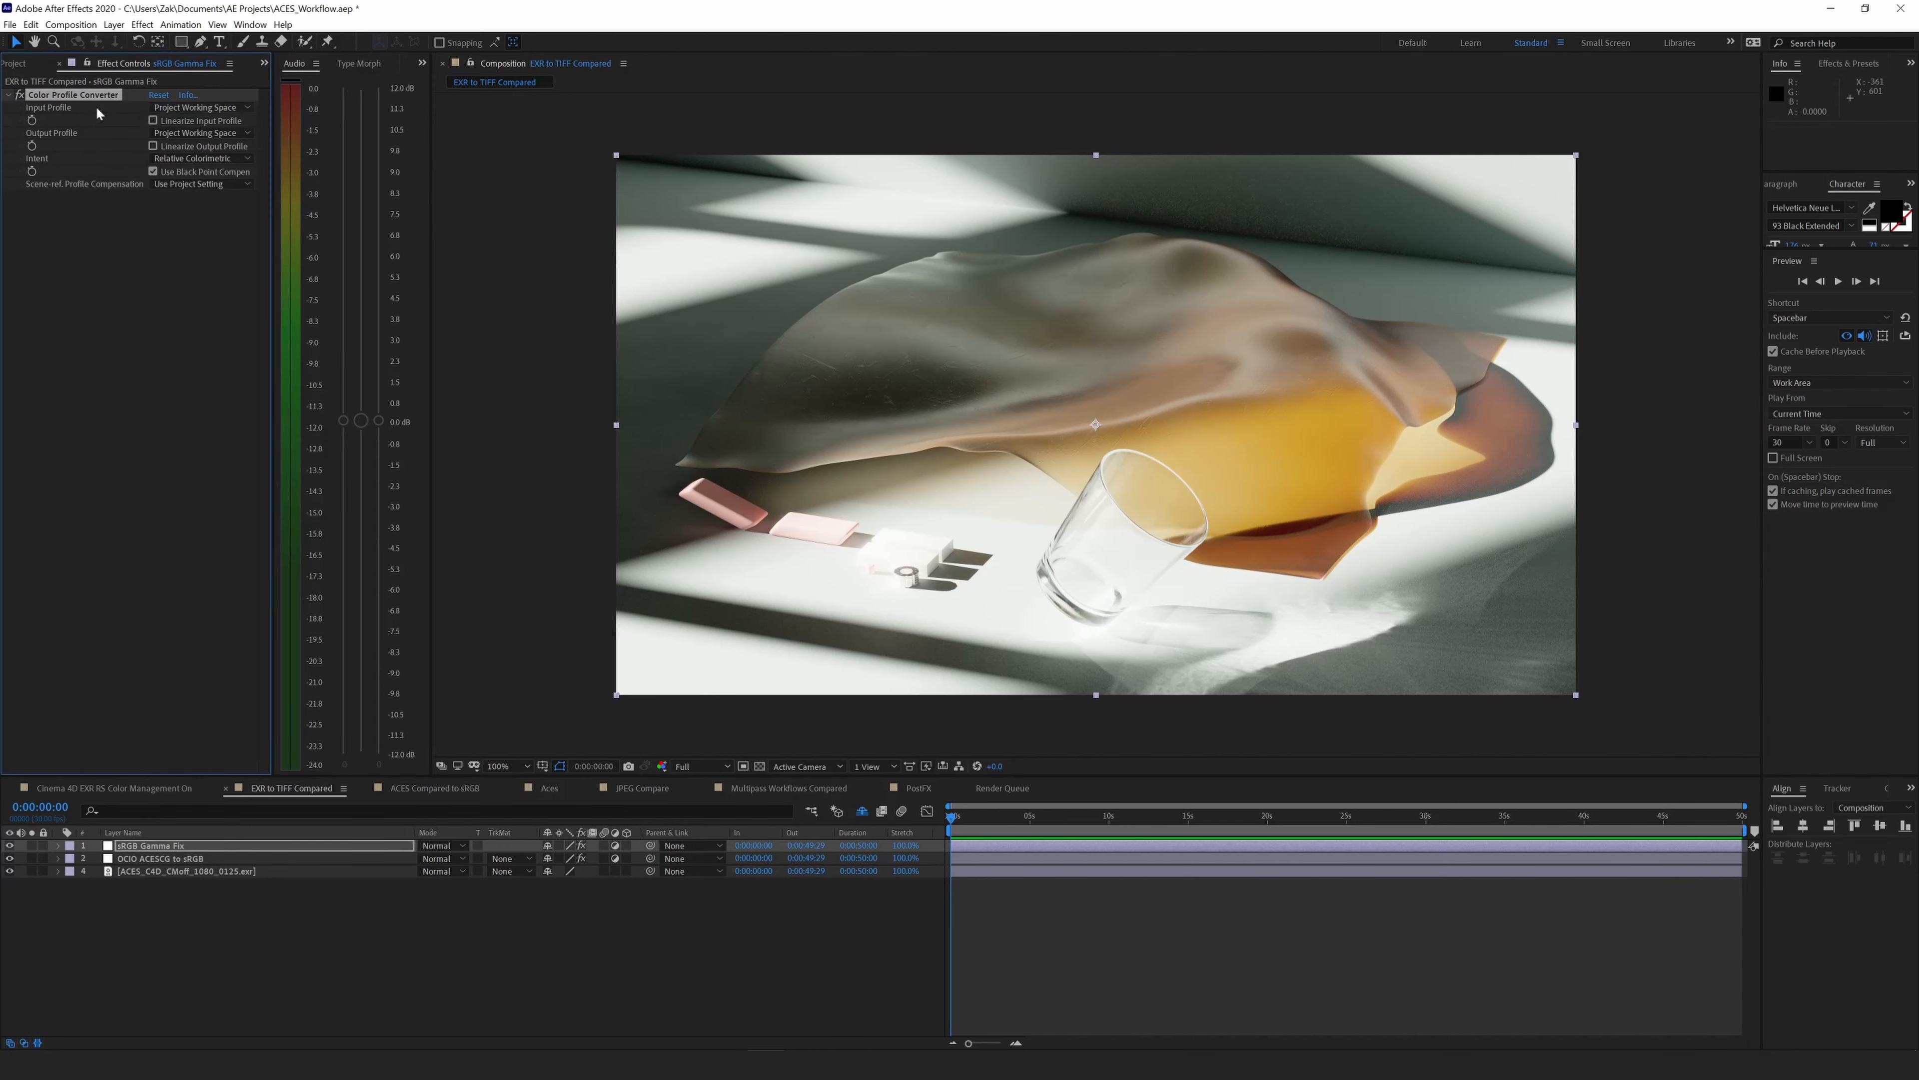
Set the converter's input and output profiles to sRGB IEC61966-2.1 and enable Linearize Output Profile.
click(181, 107)
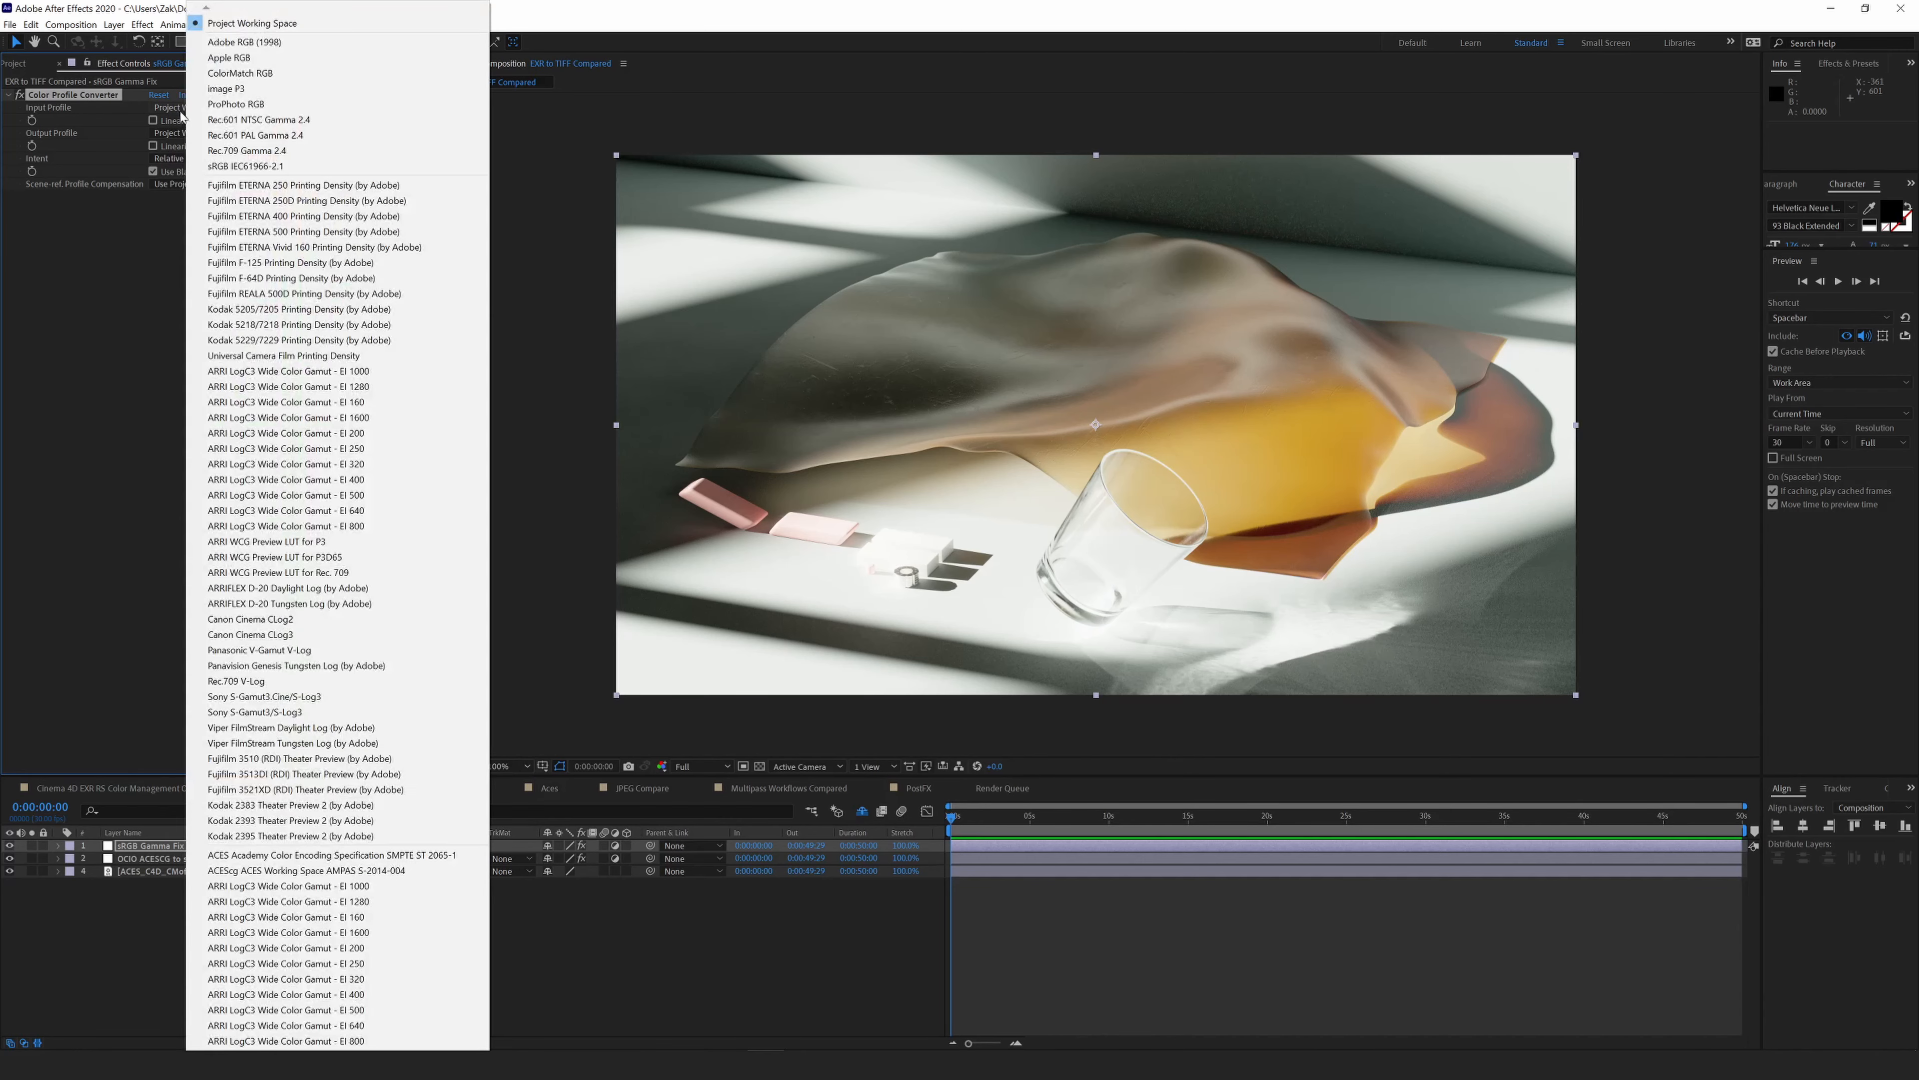
click(219, 166)
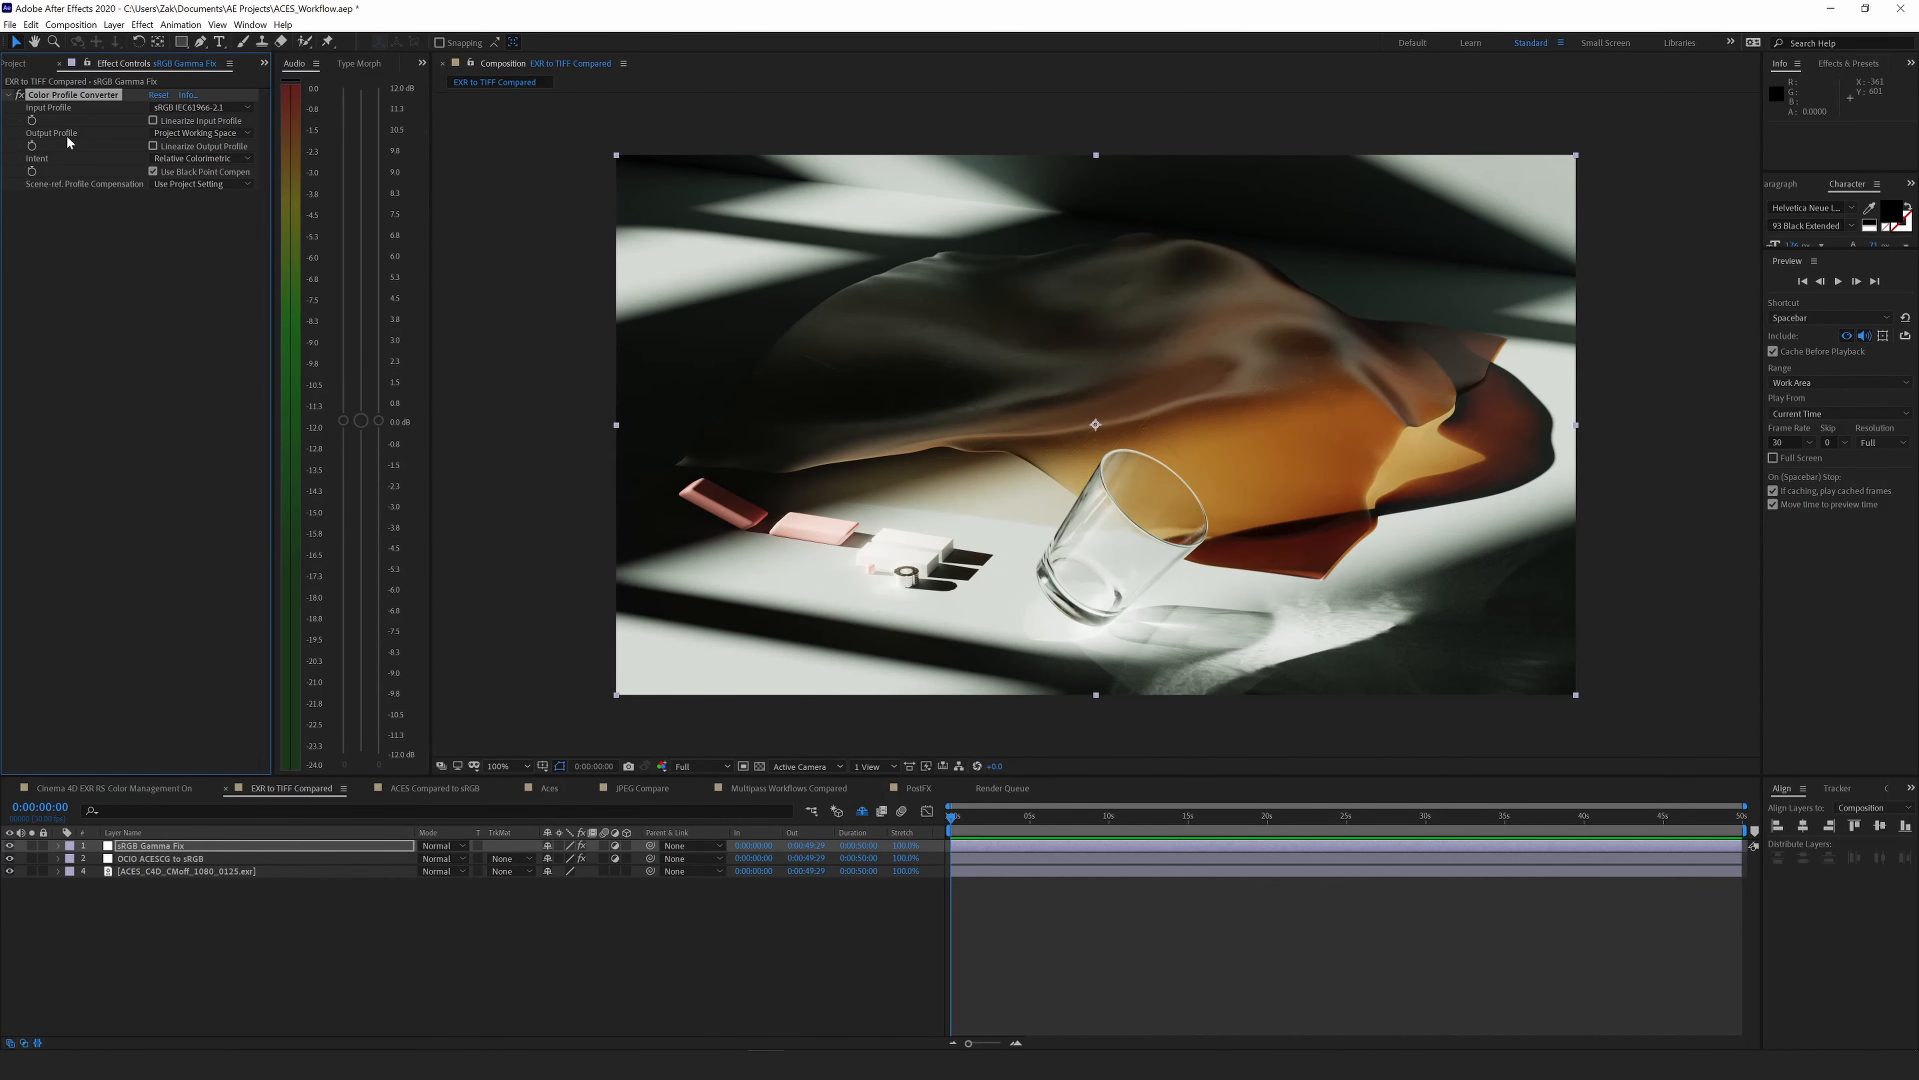
click(175, 133)
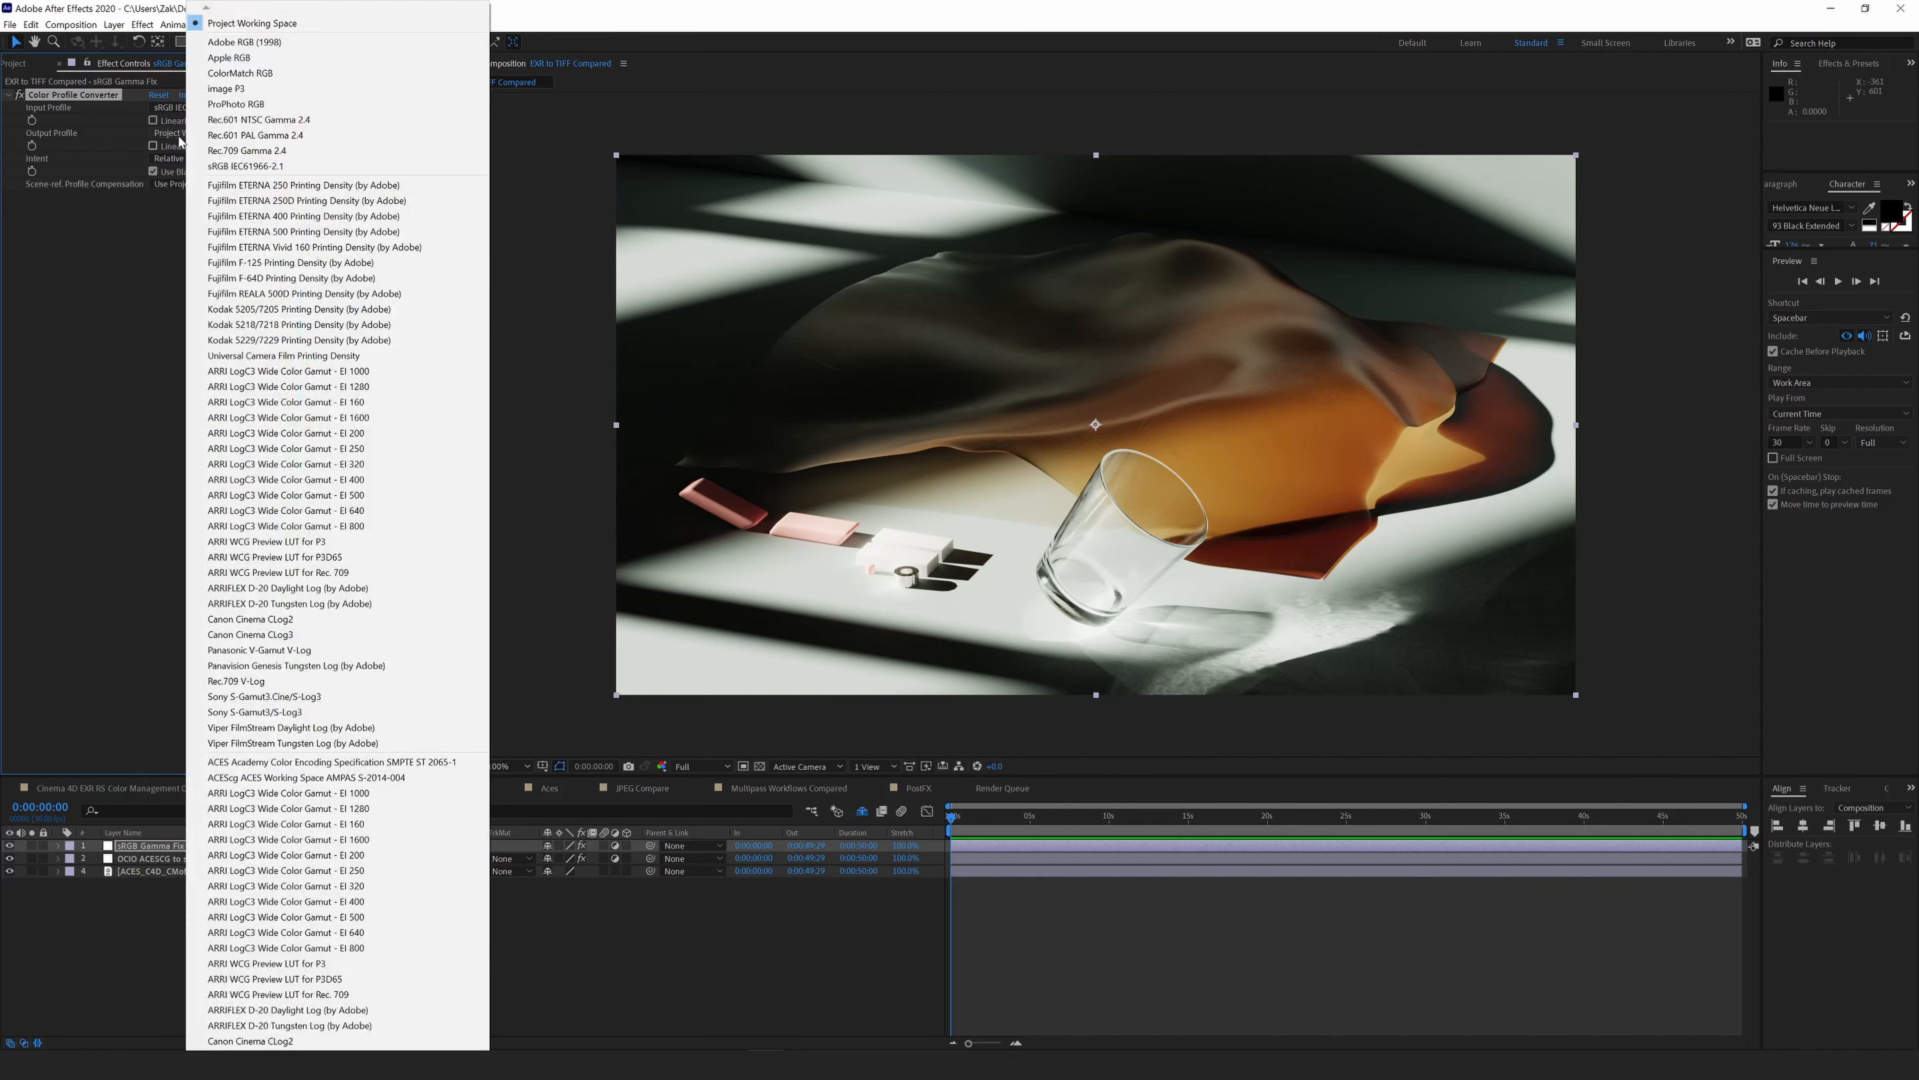
click(223, 167)
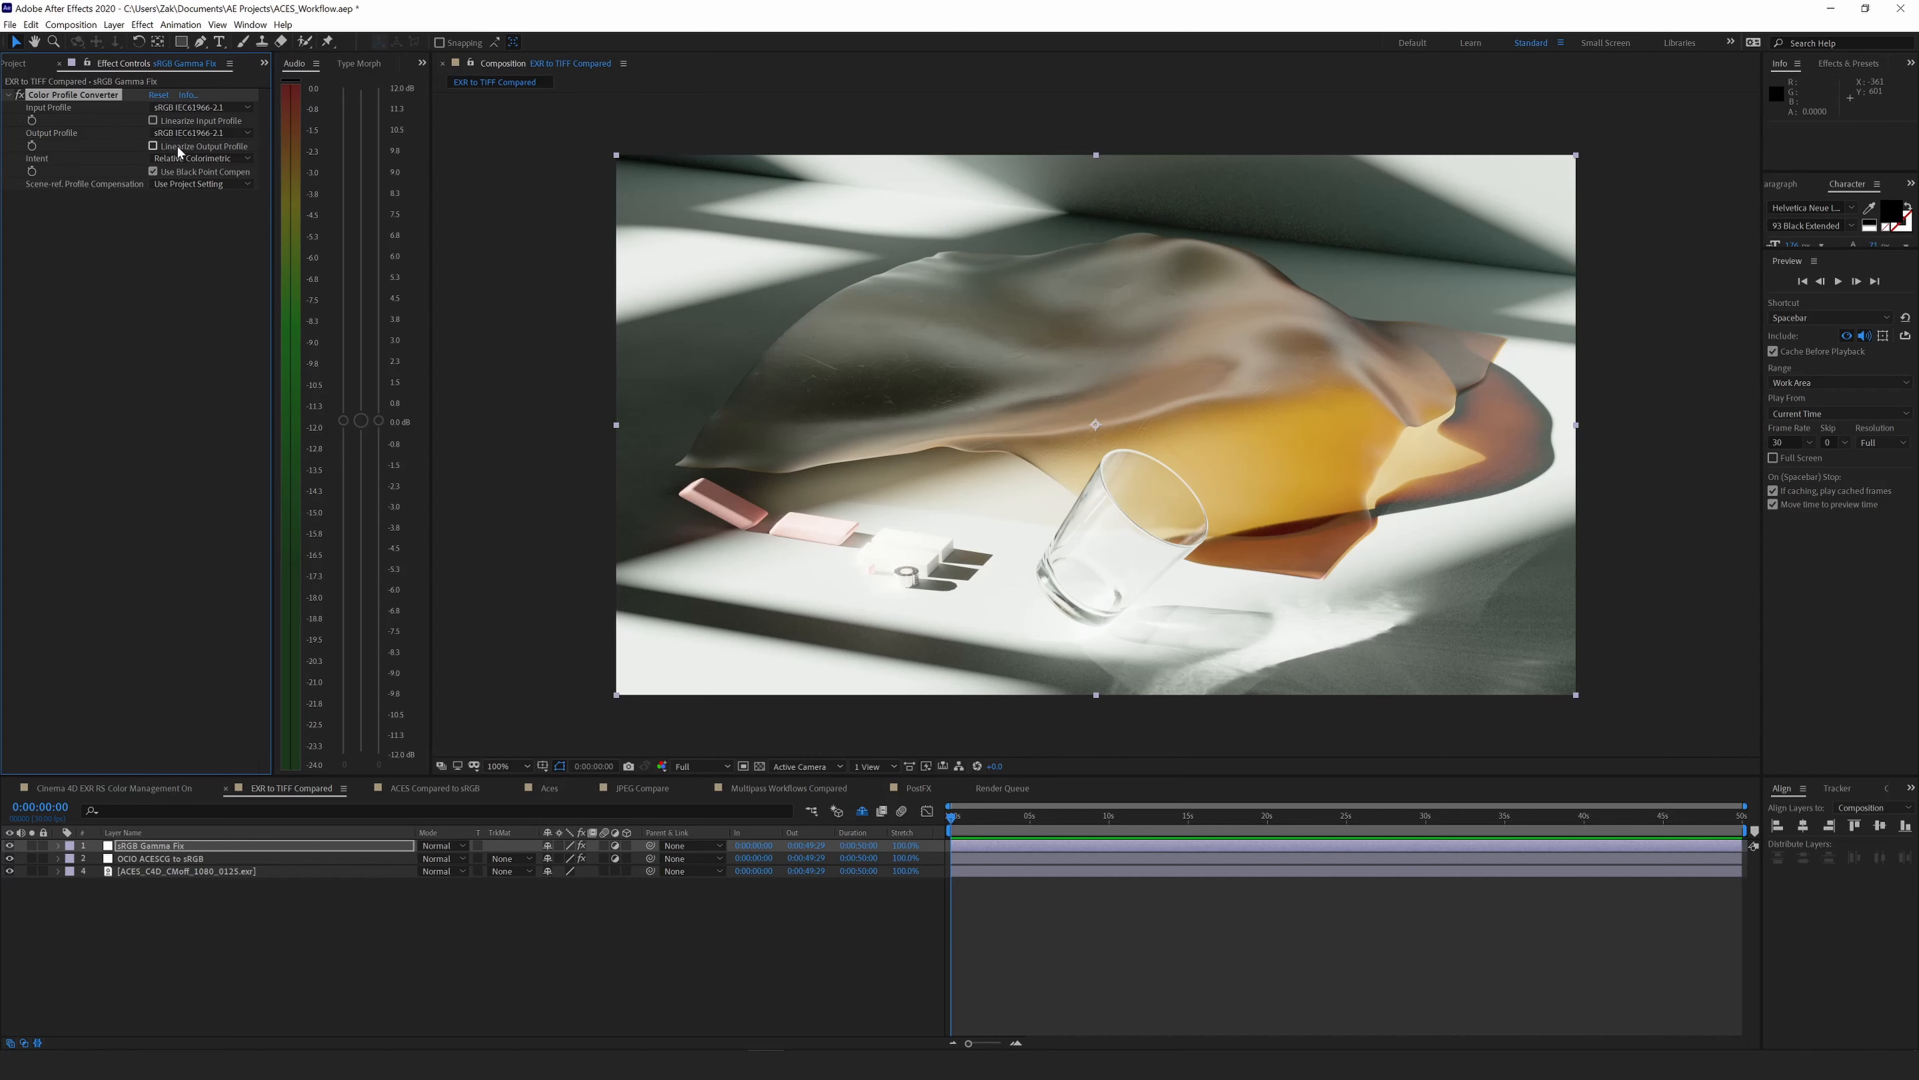
click(152, 146)
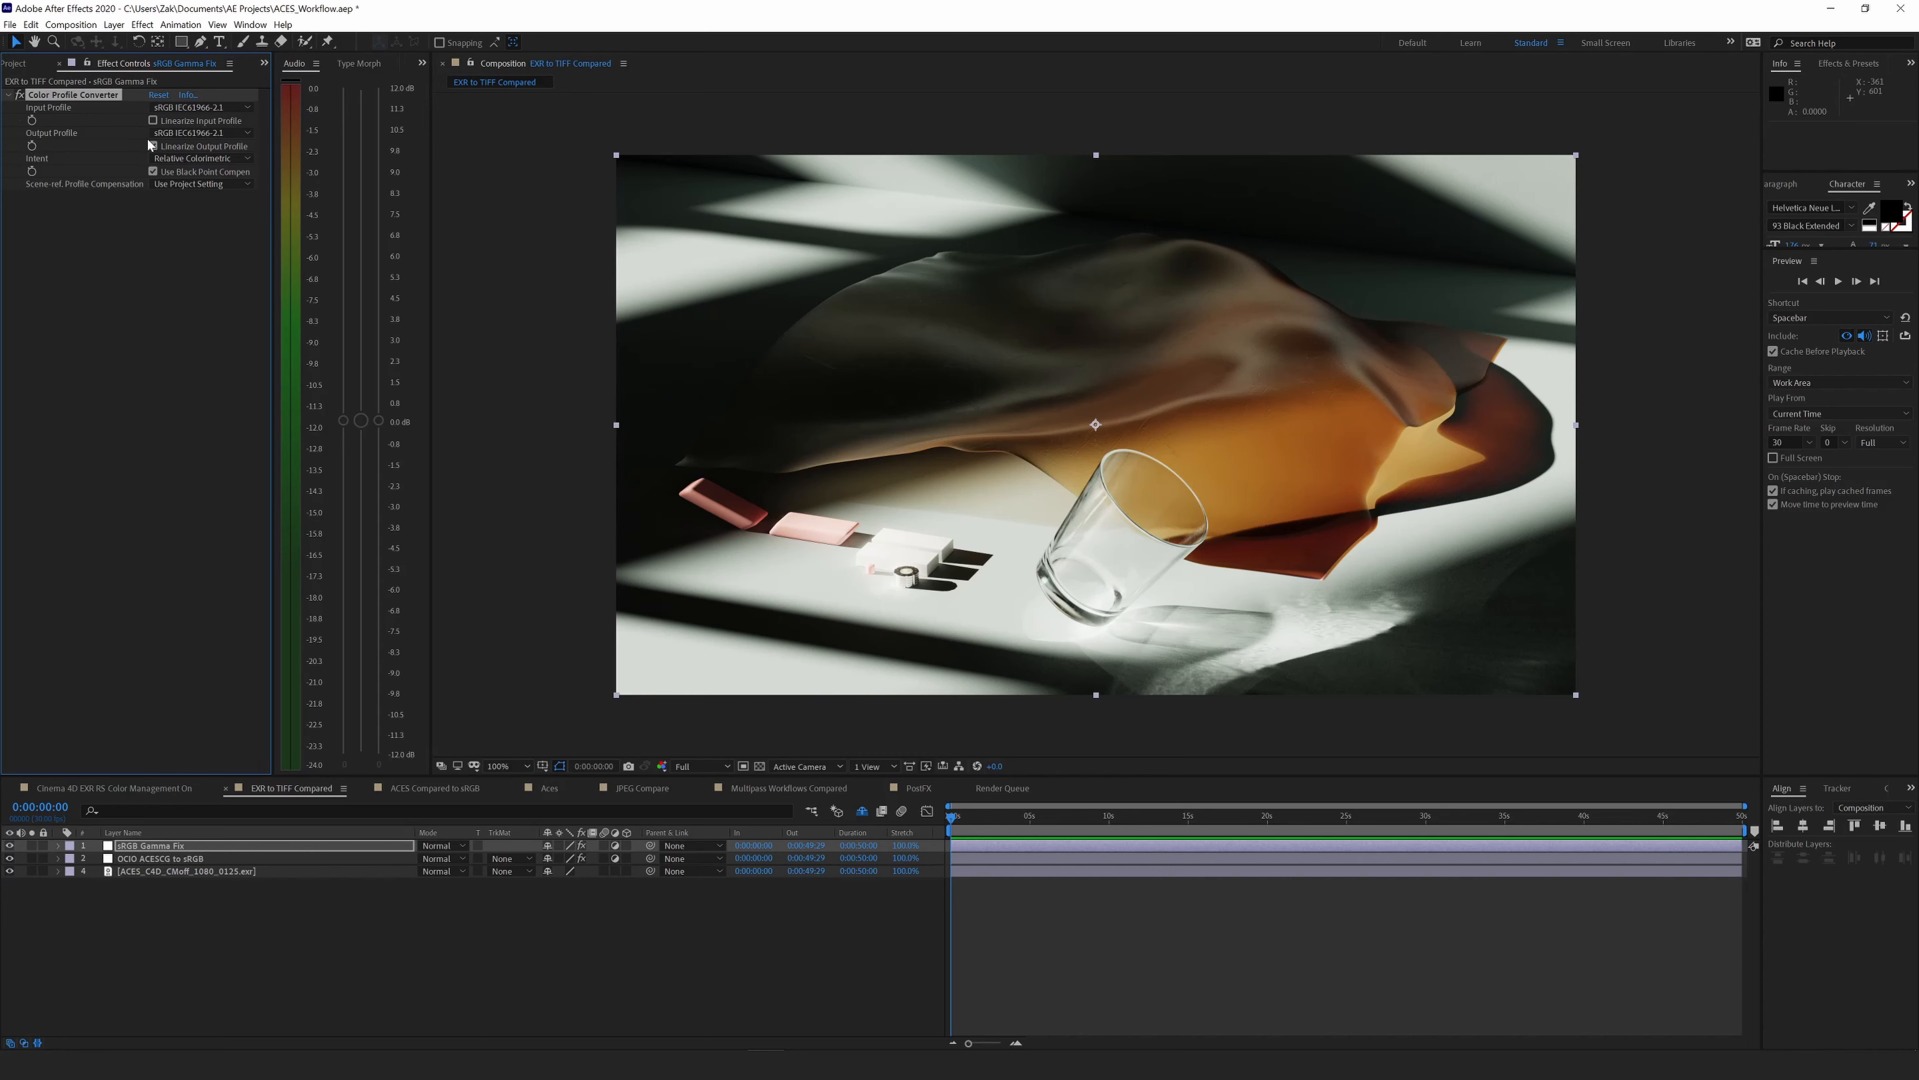
click(152, 145)
click(531, 651)
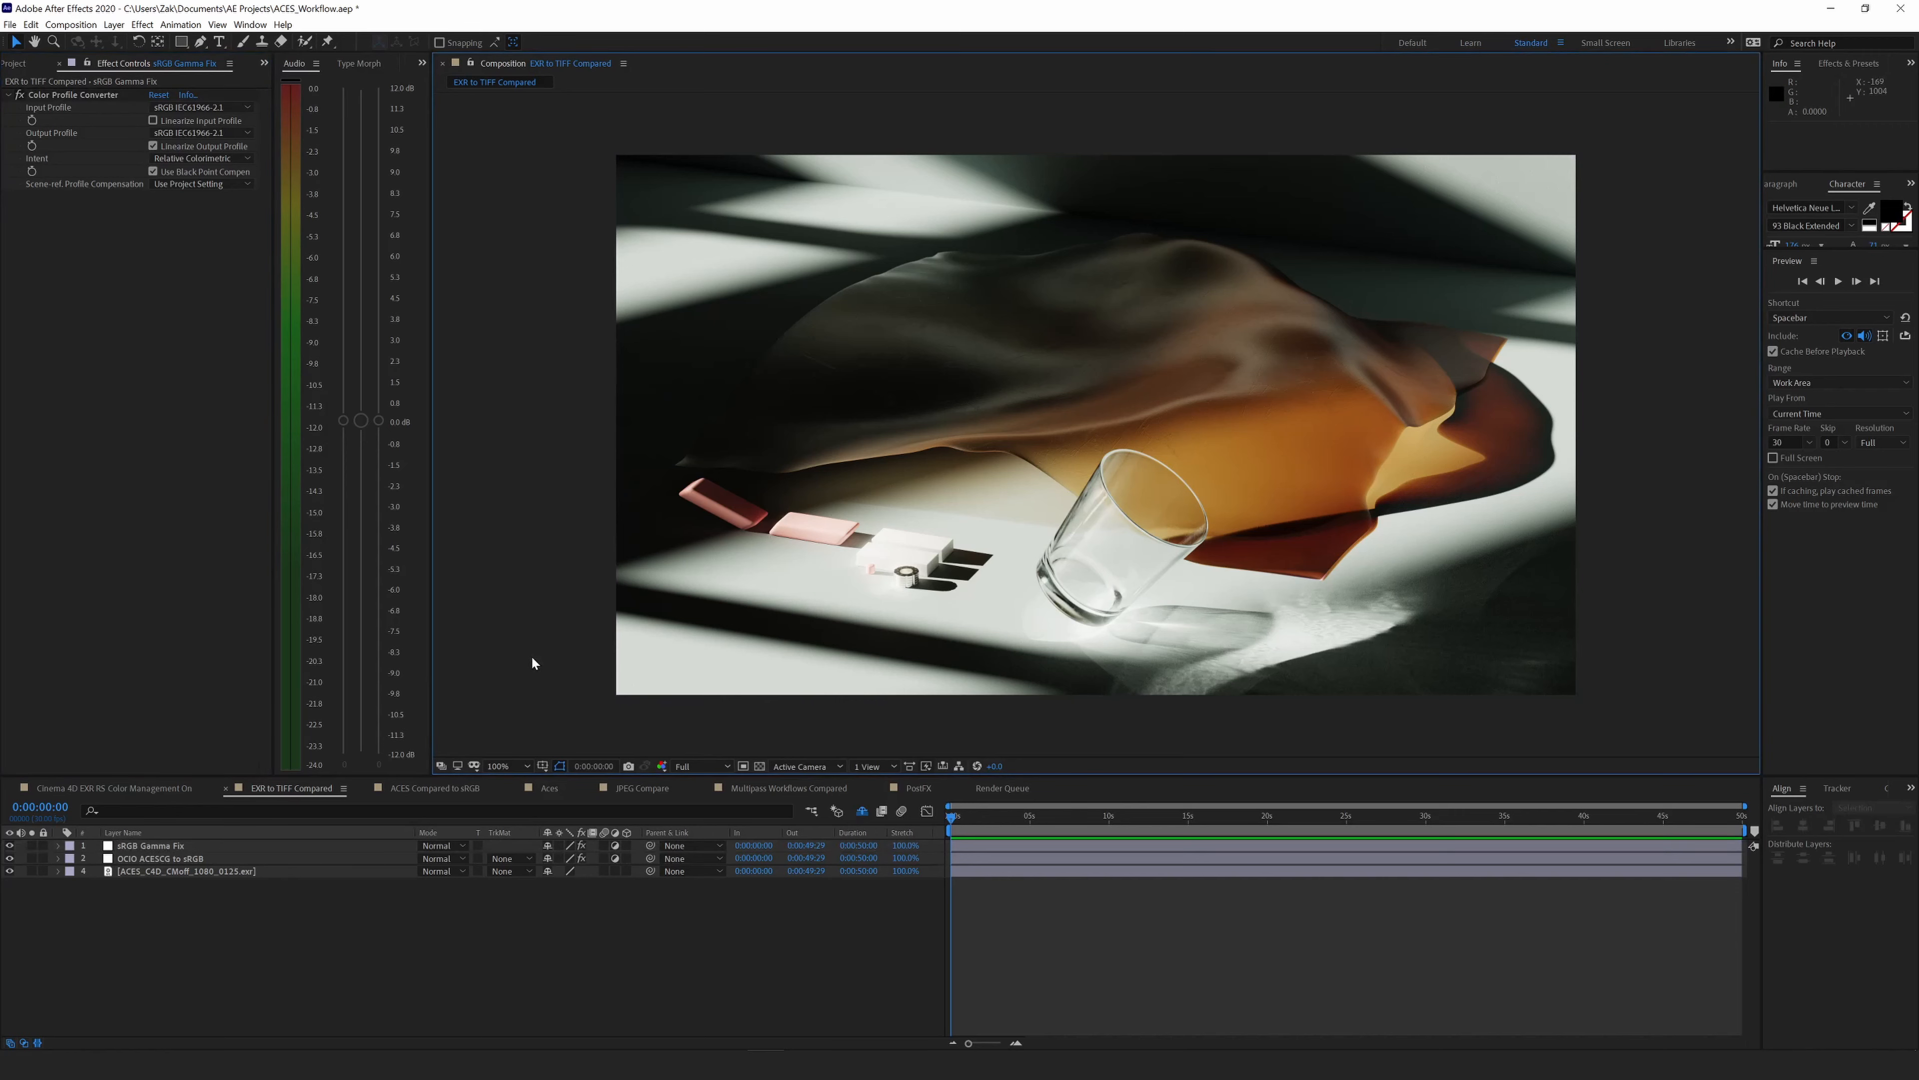
Review the effect settings of the sRGB Gamma Fix and OCIO ACESCG to sRGB layers in the layer stack.
click(166, 846)
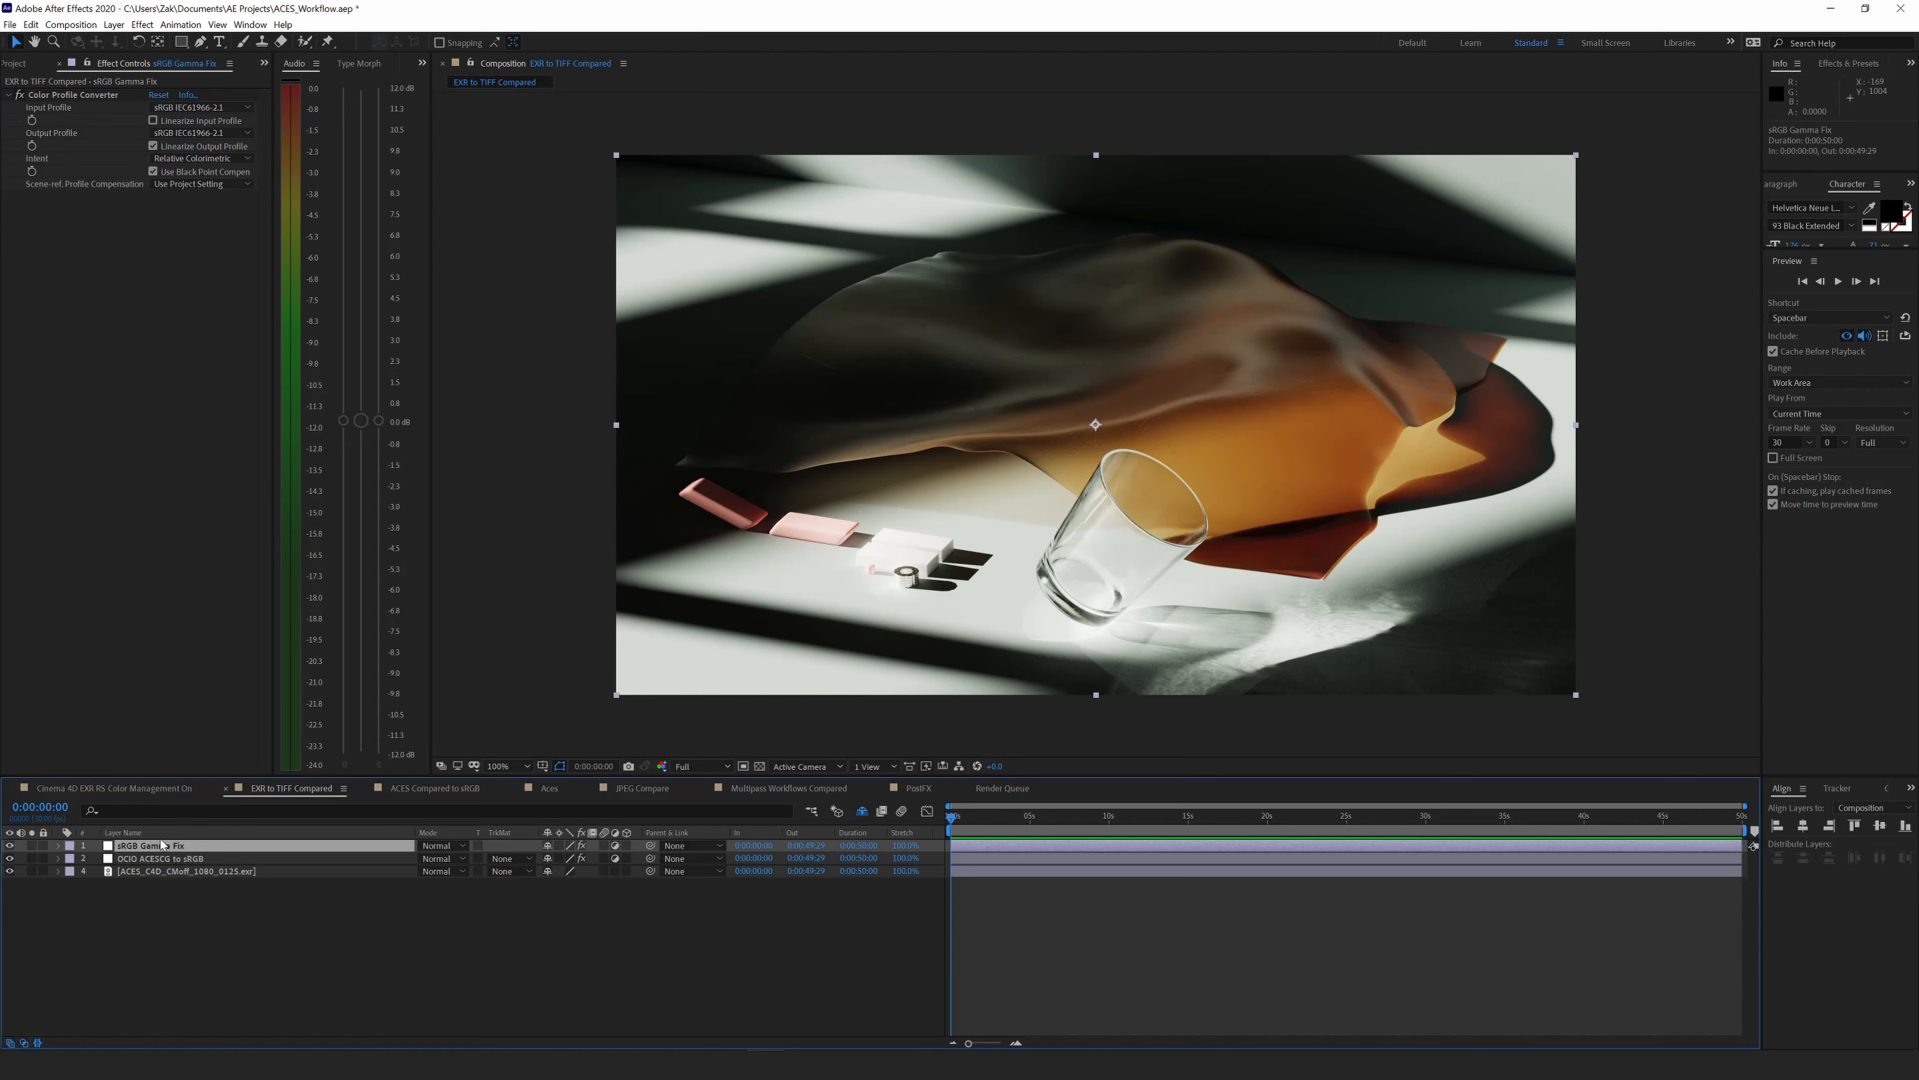
click(159, 858)
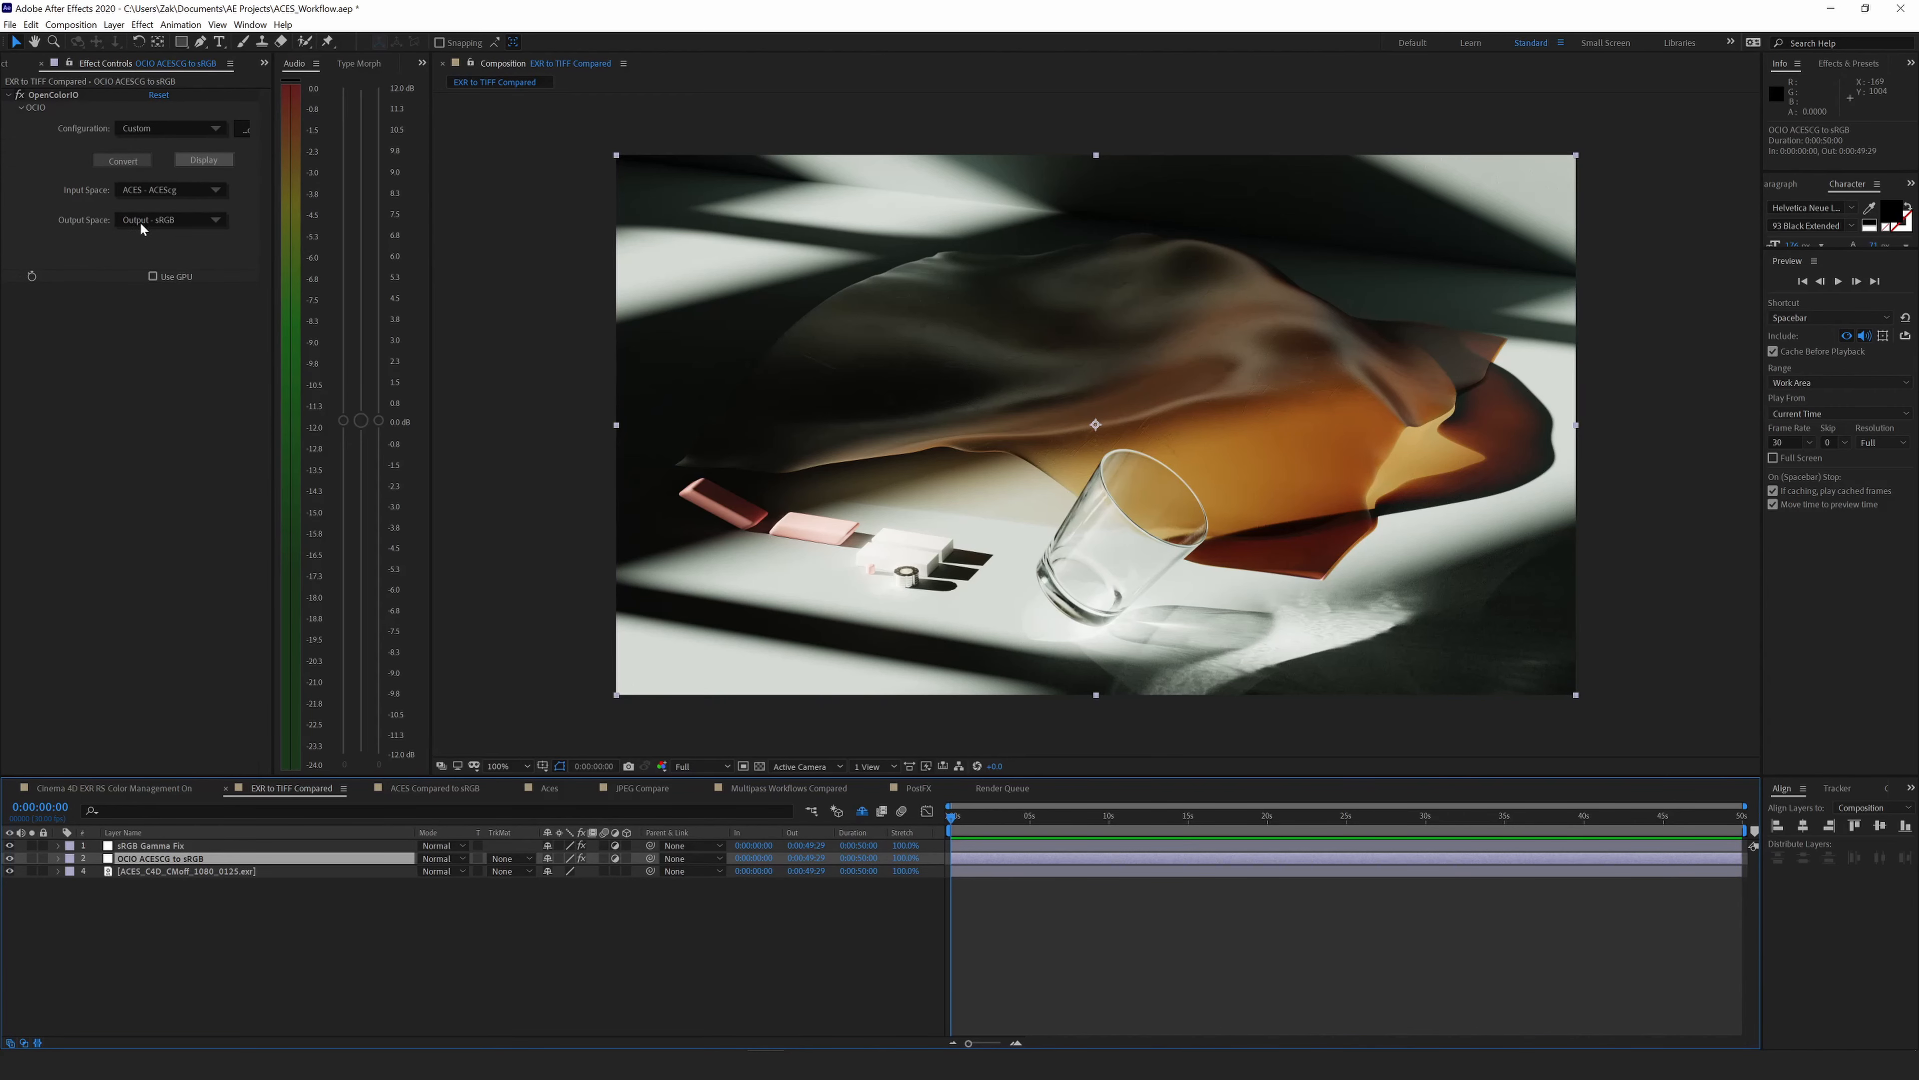
click(177, 846)
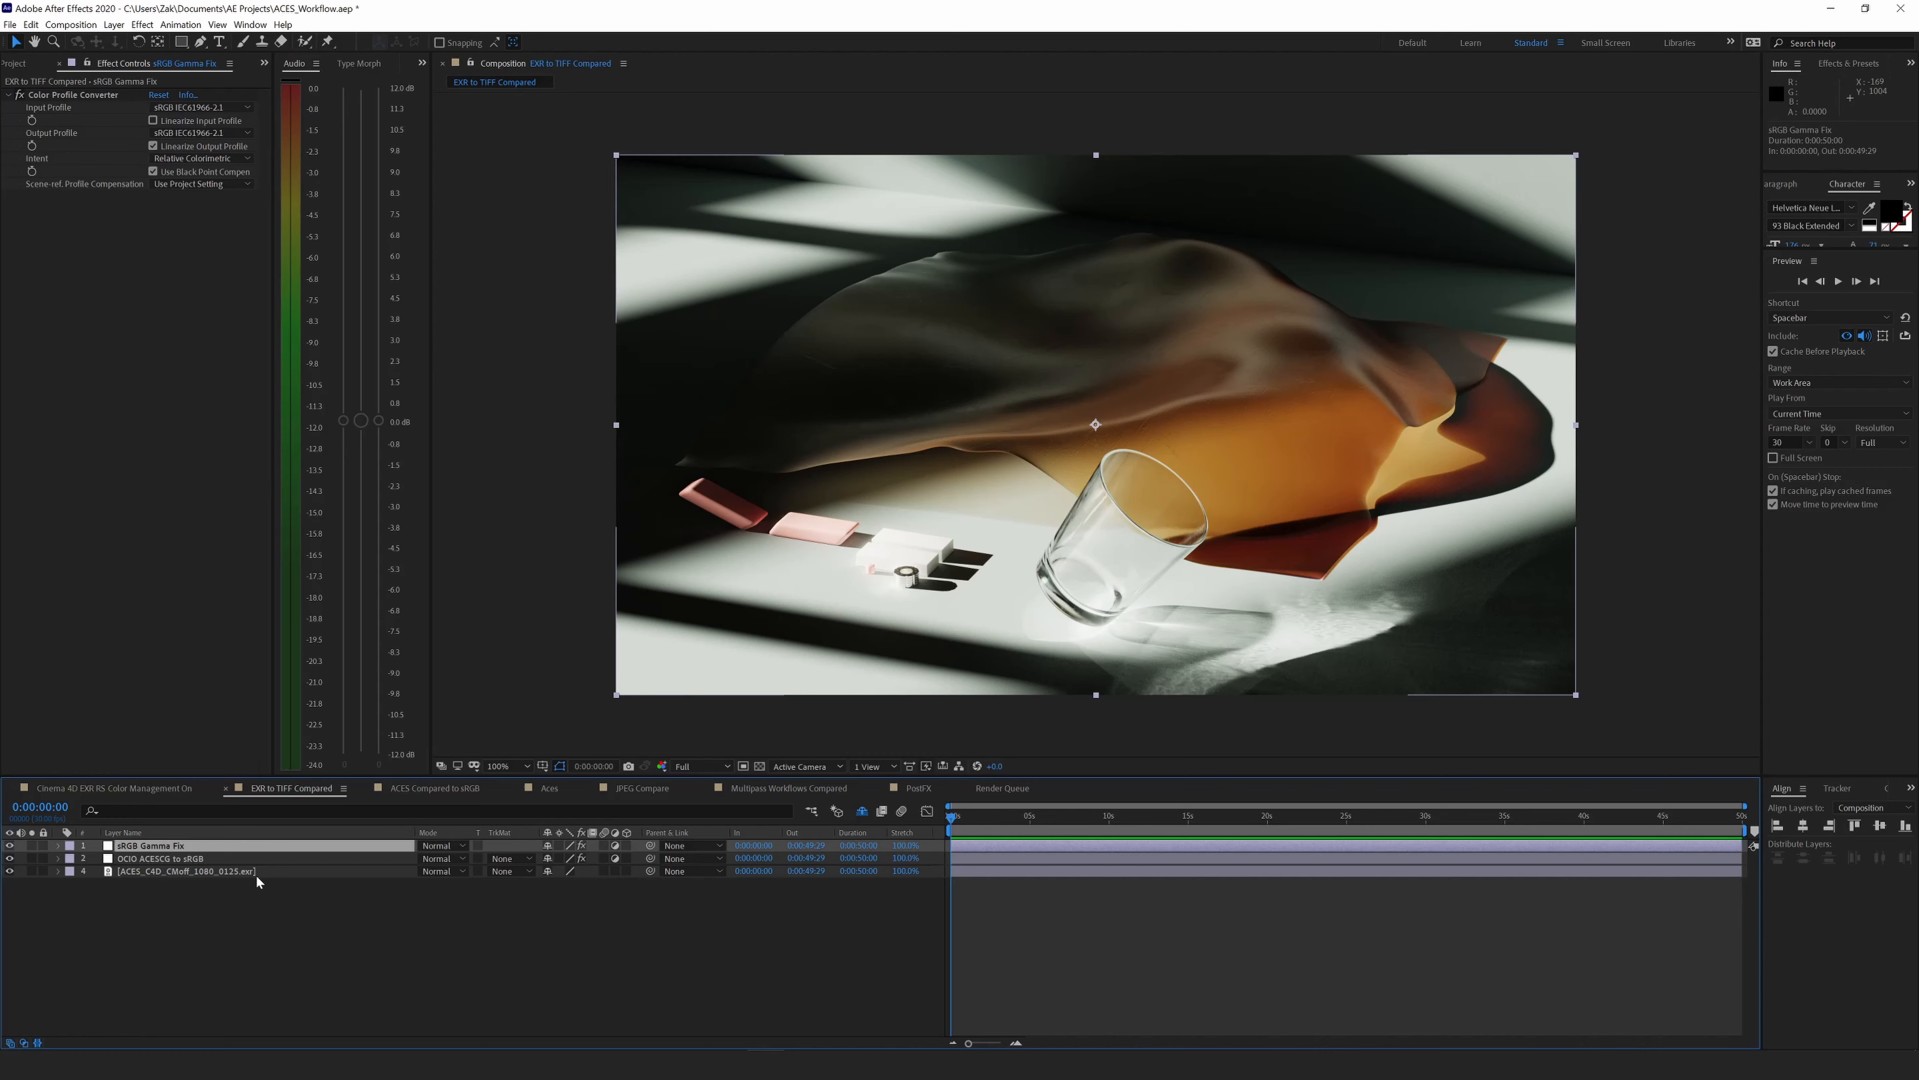
click(197, 881)
click(180, 858)
click(176, 848)
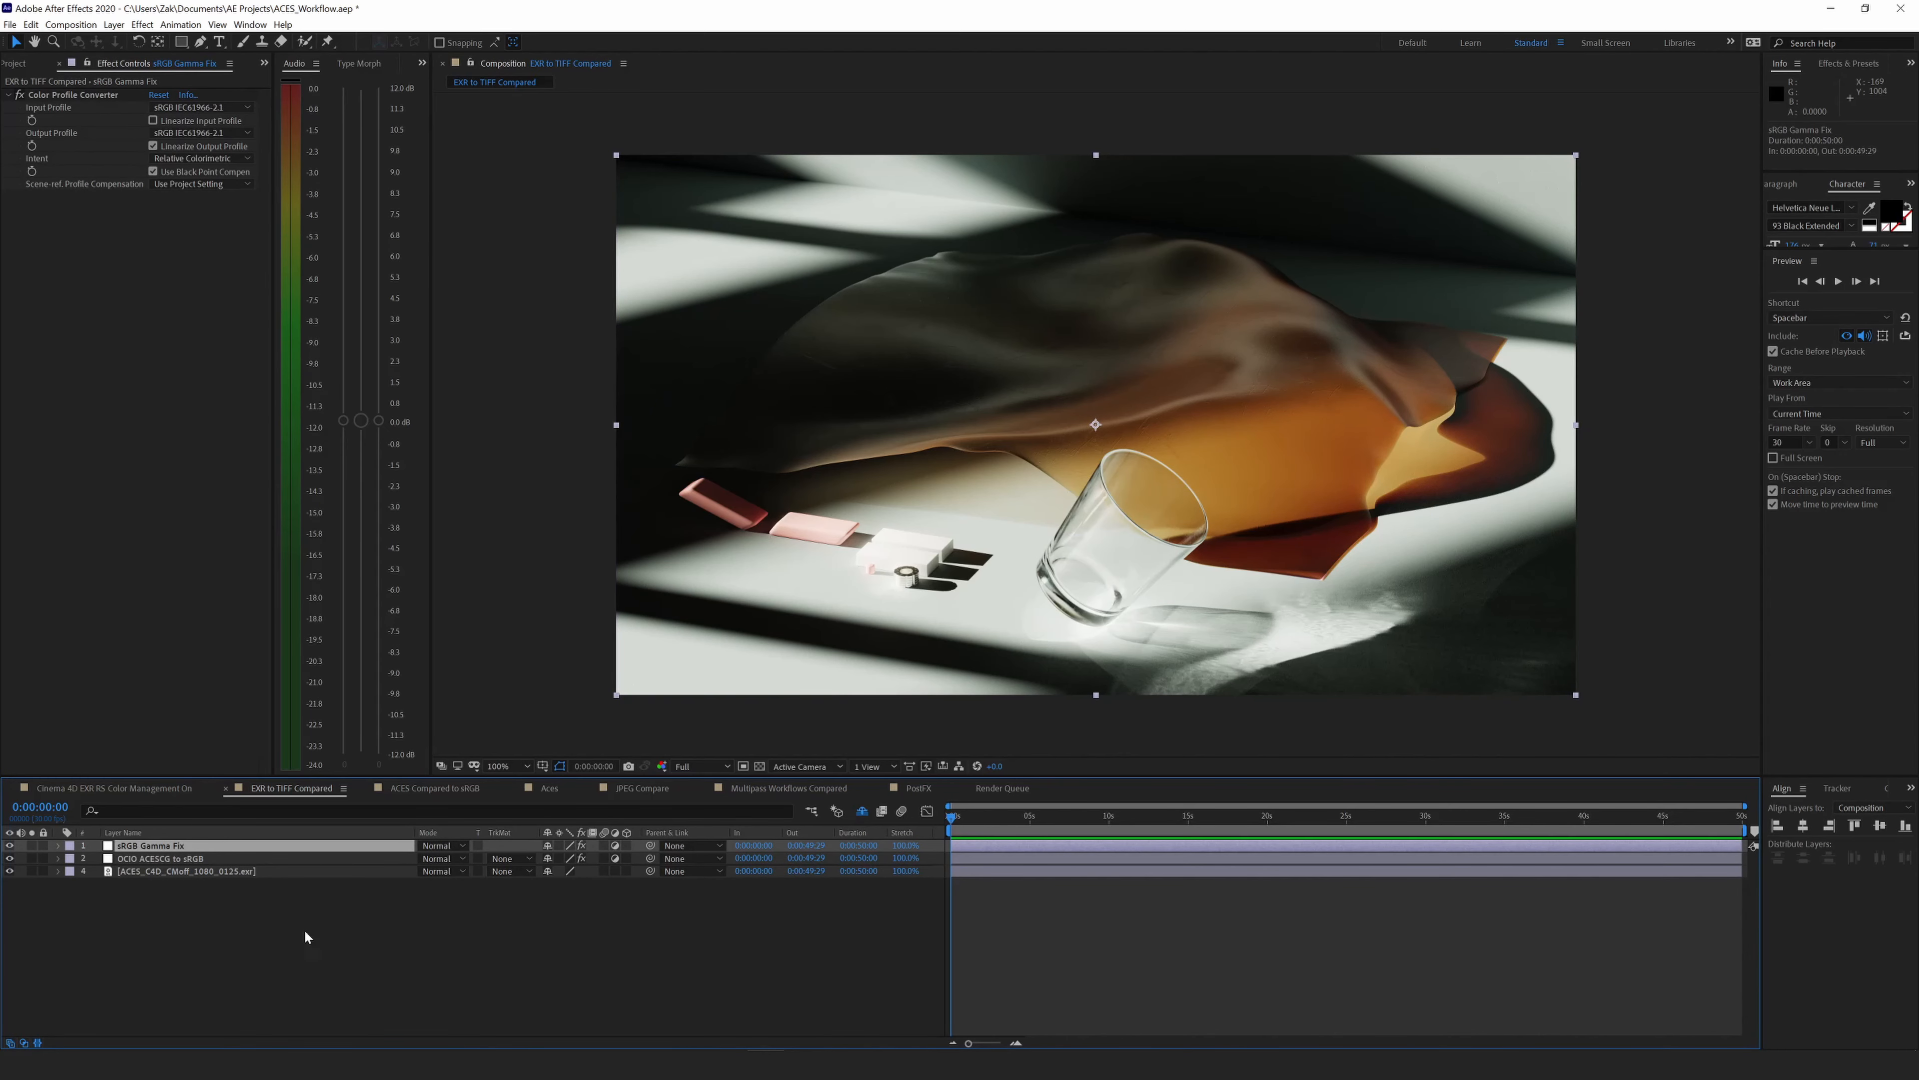
Add an adjustment layer directly above the ACES_C4D EXR footage layer and name it CC.
click(237, 871)
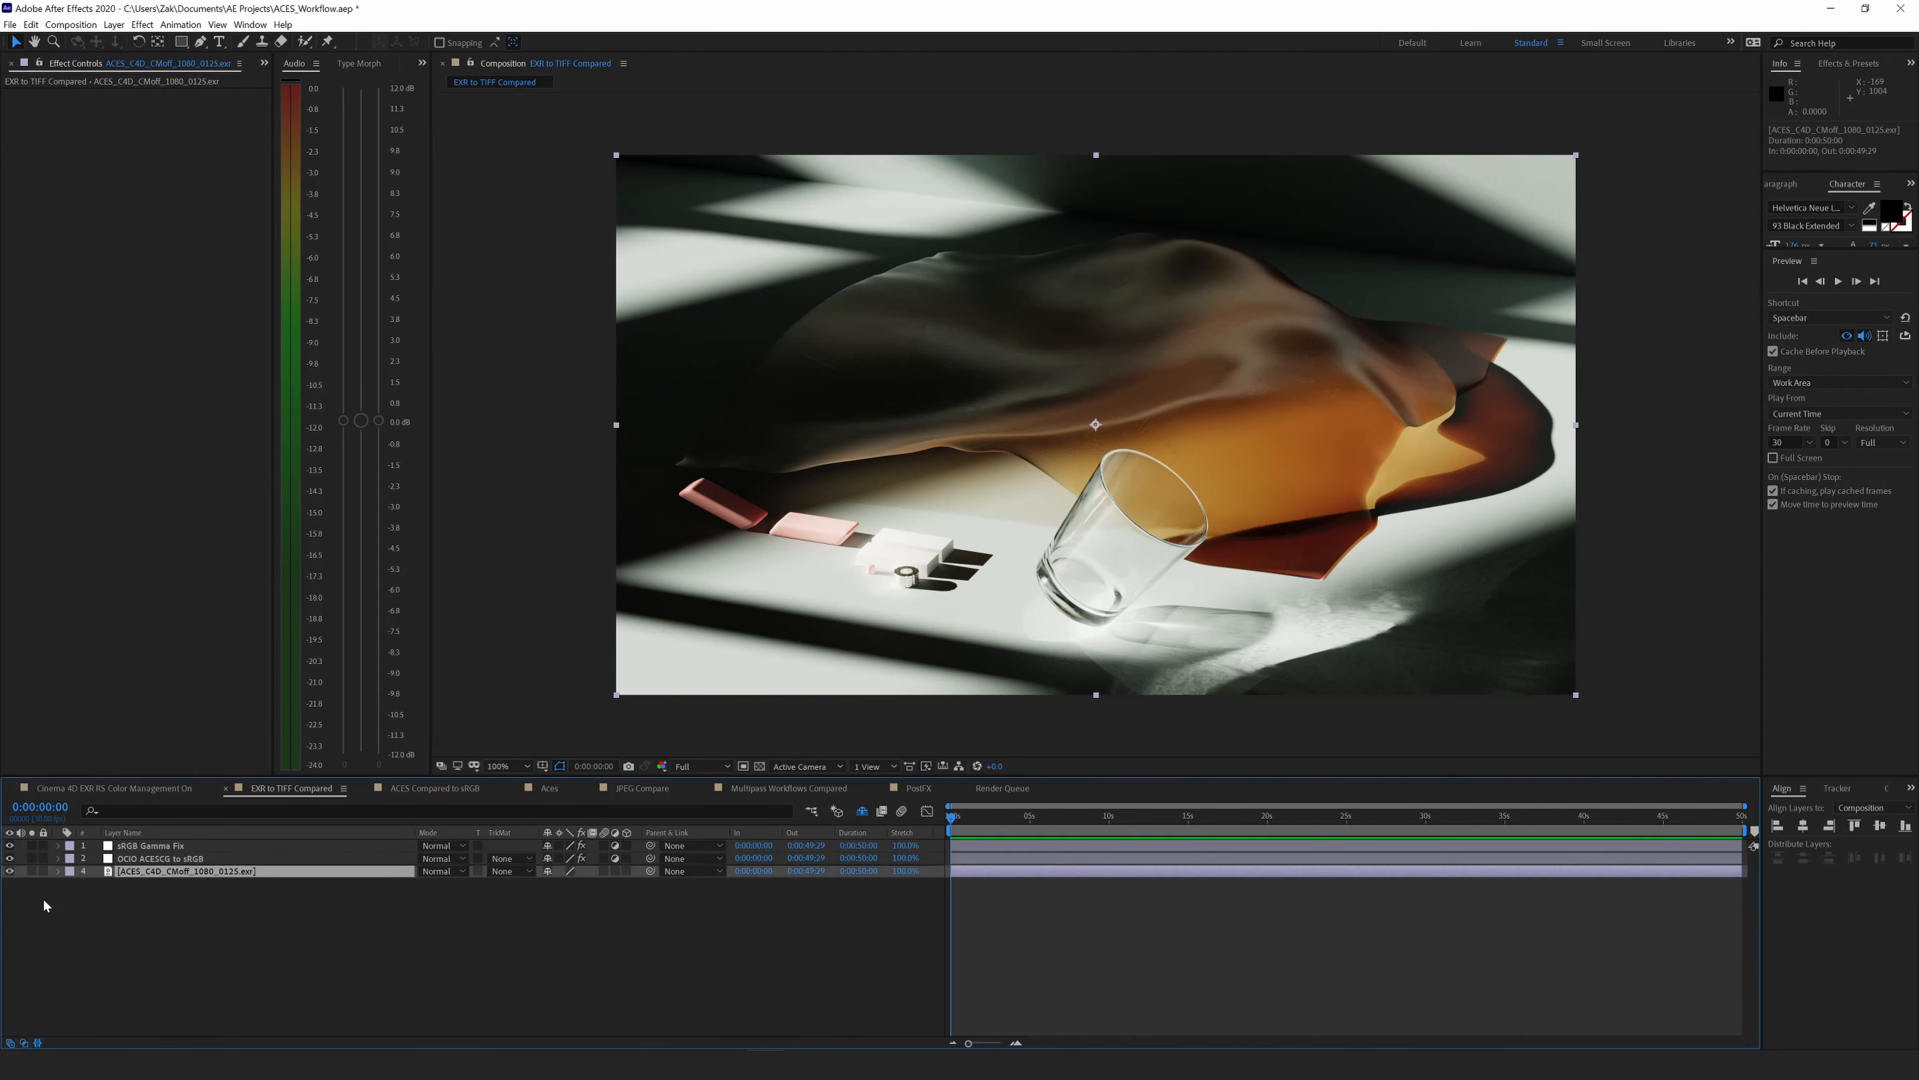
key(ctrl+alt+y)
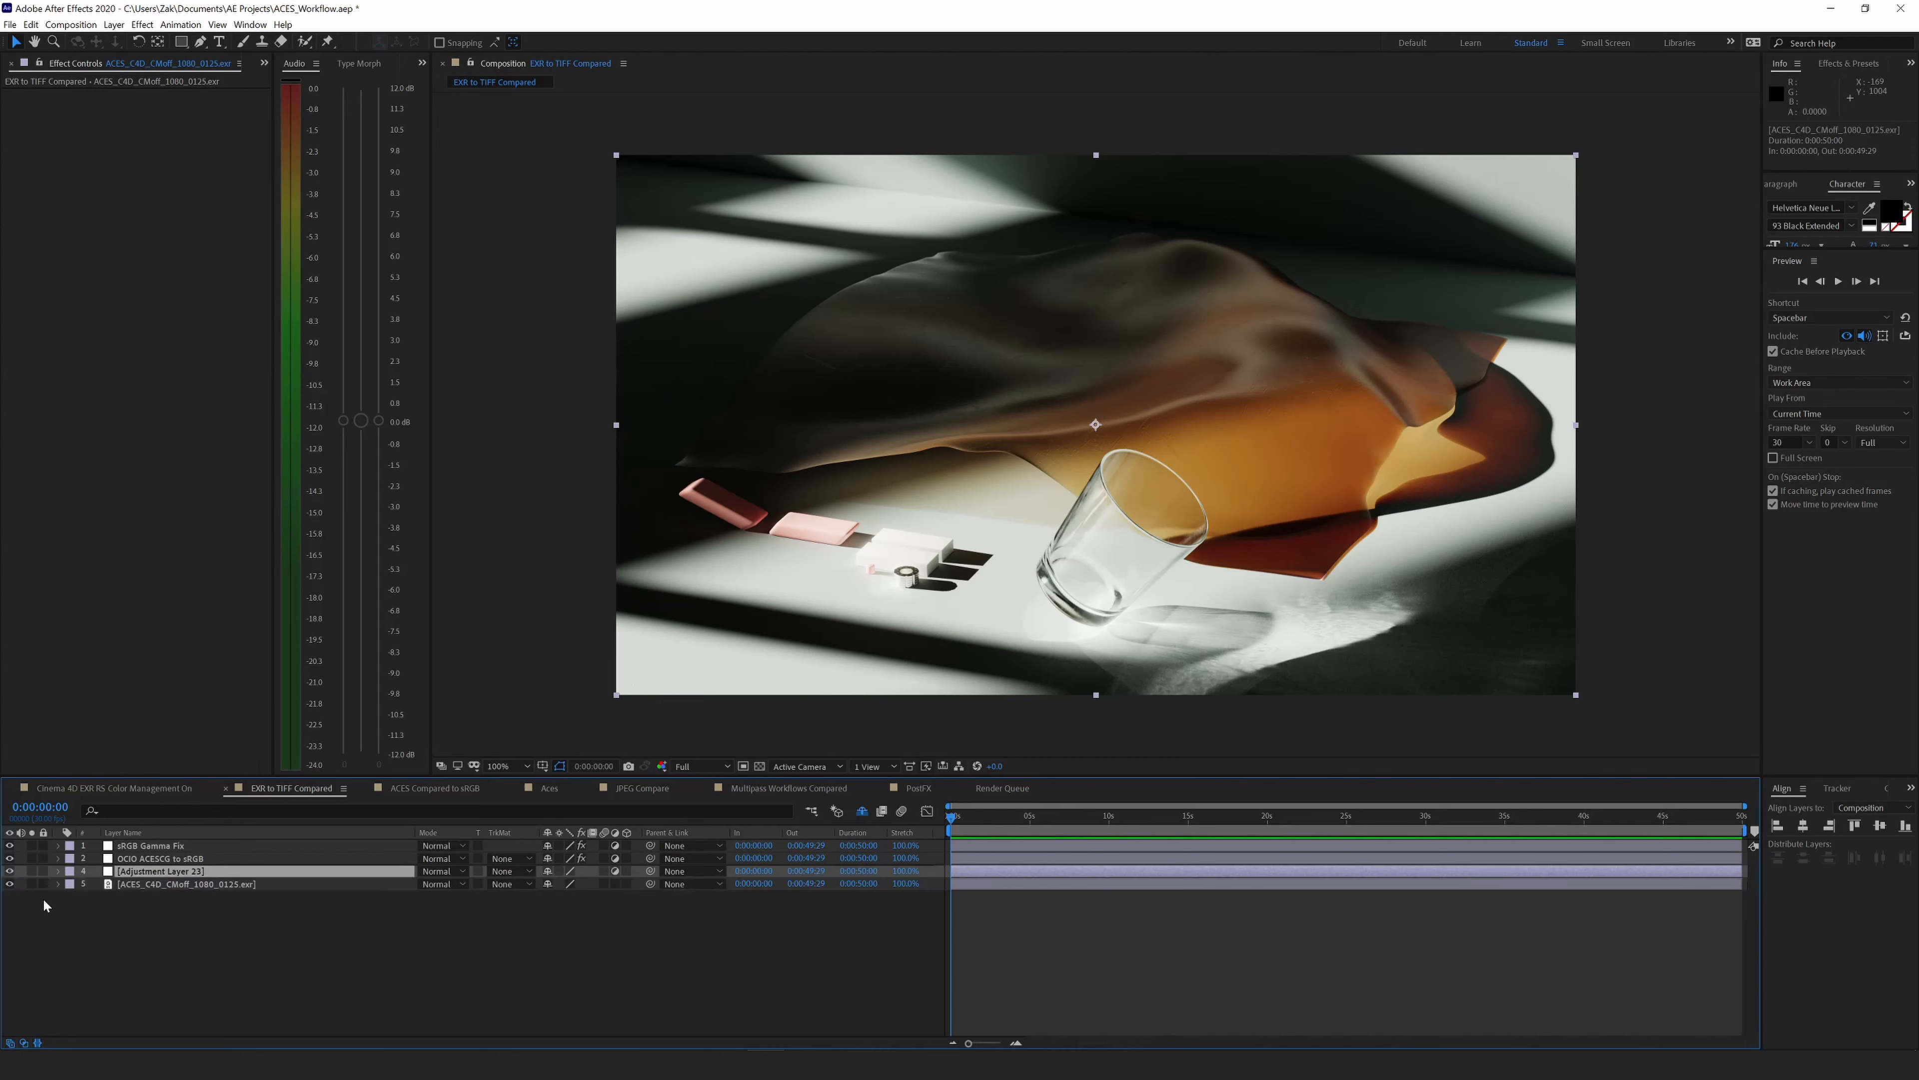
key(Return)
text(CC)
key(Return)
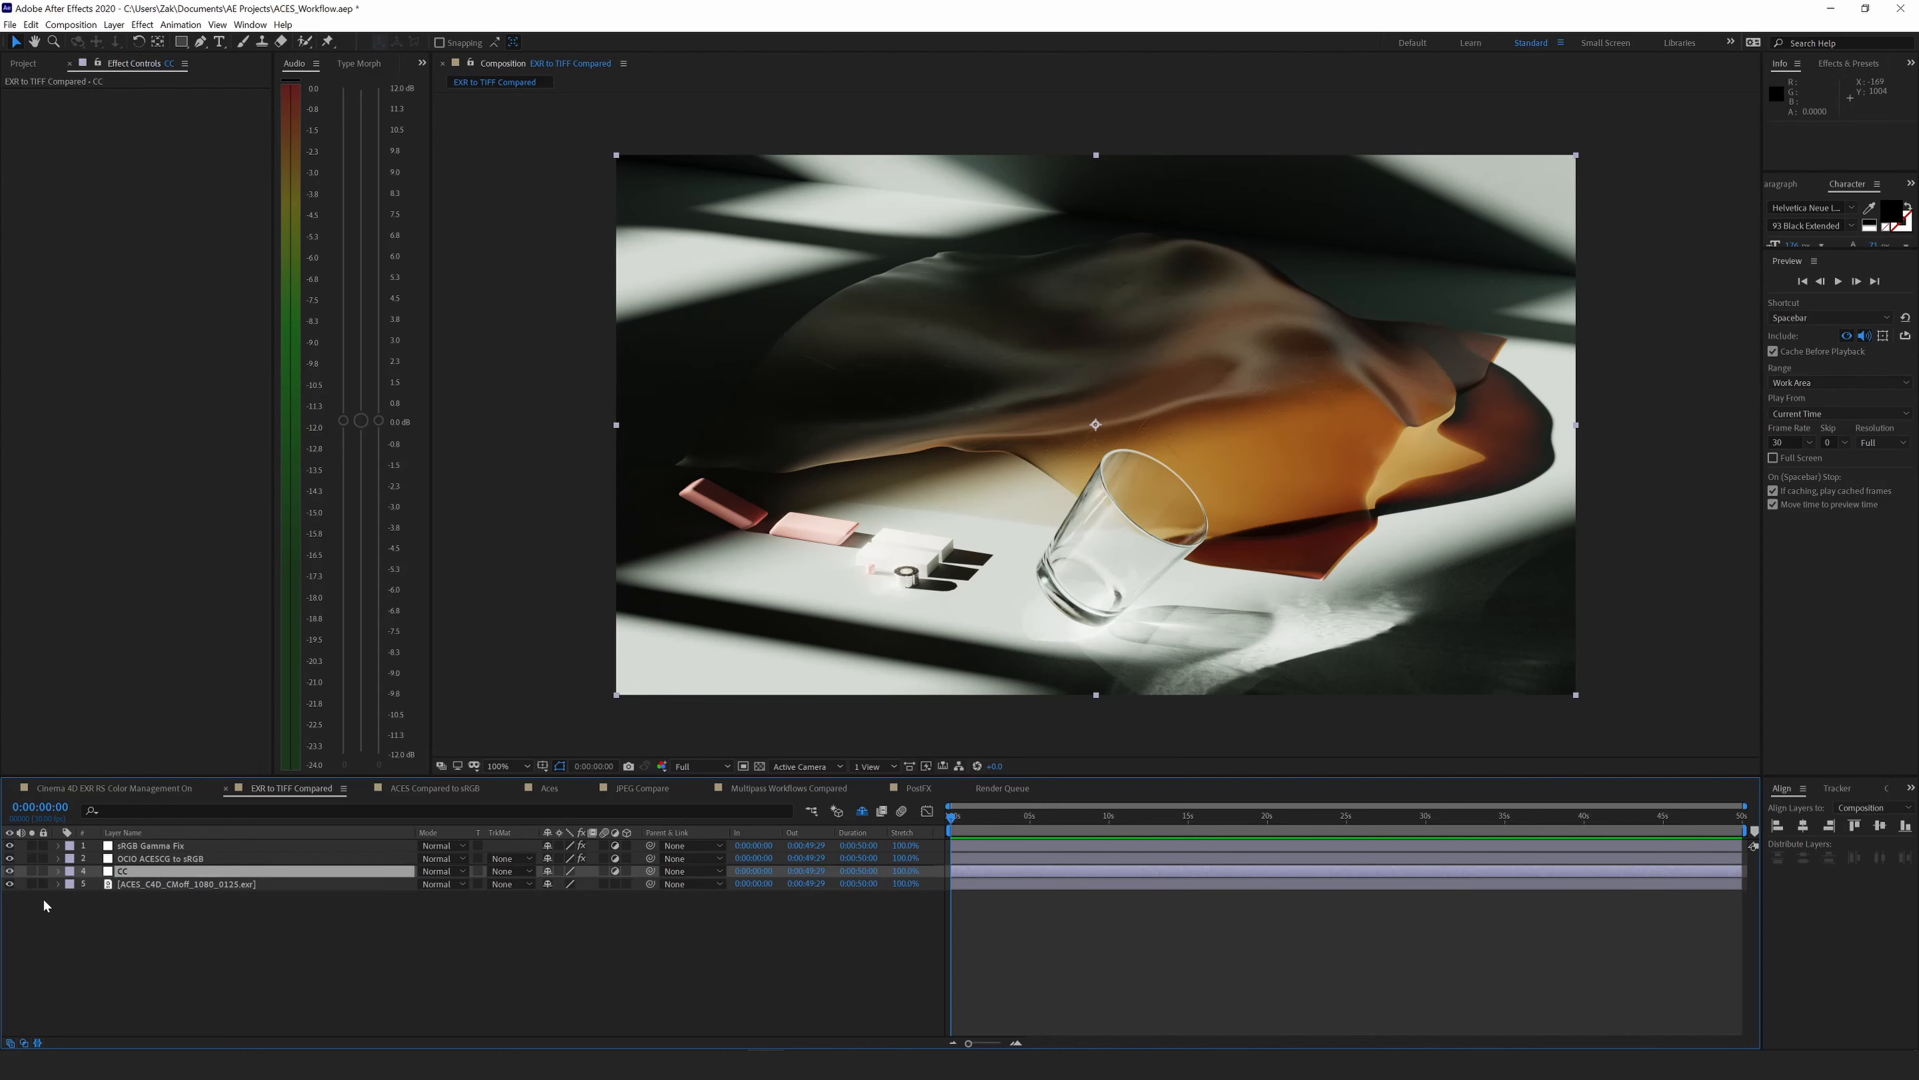
Apply an Exposure effect to the CC layer, raise its exposure to 1.14, and compare the image with the effect off and on.
key(ctrl+space)
text(exp)
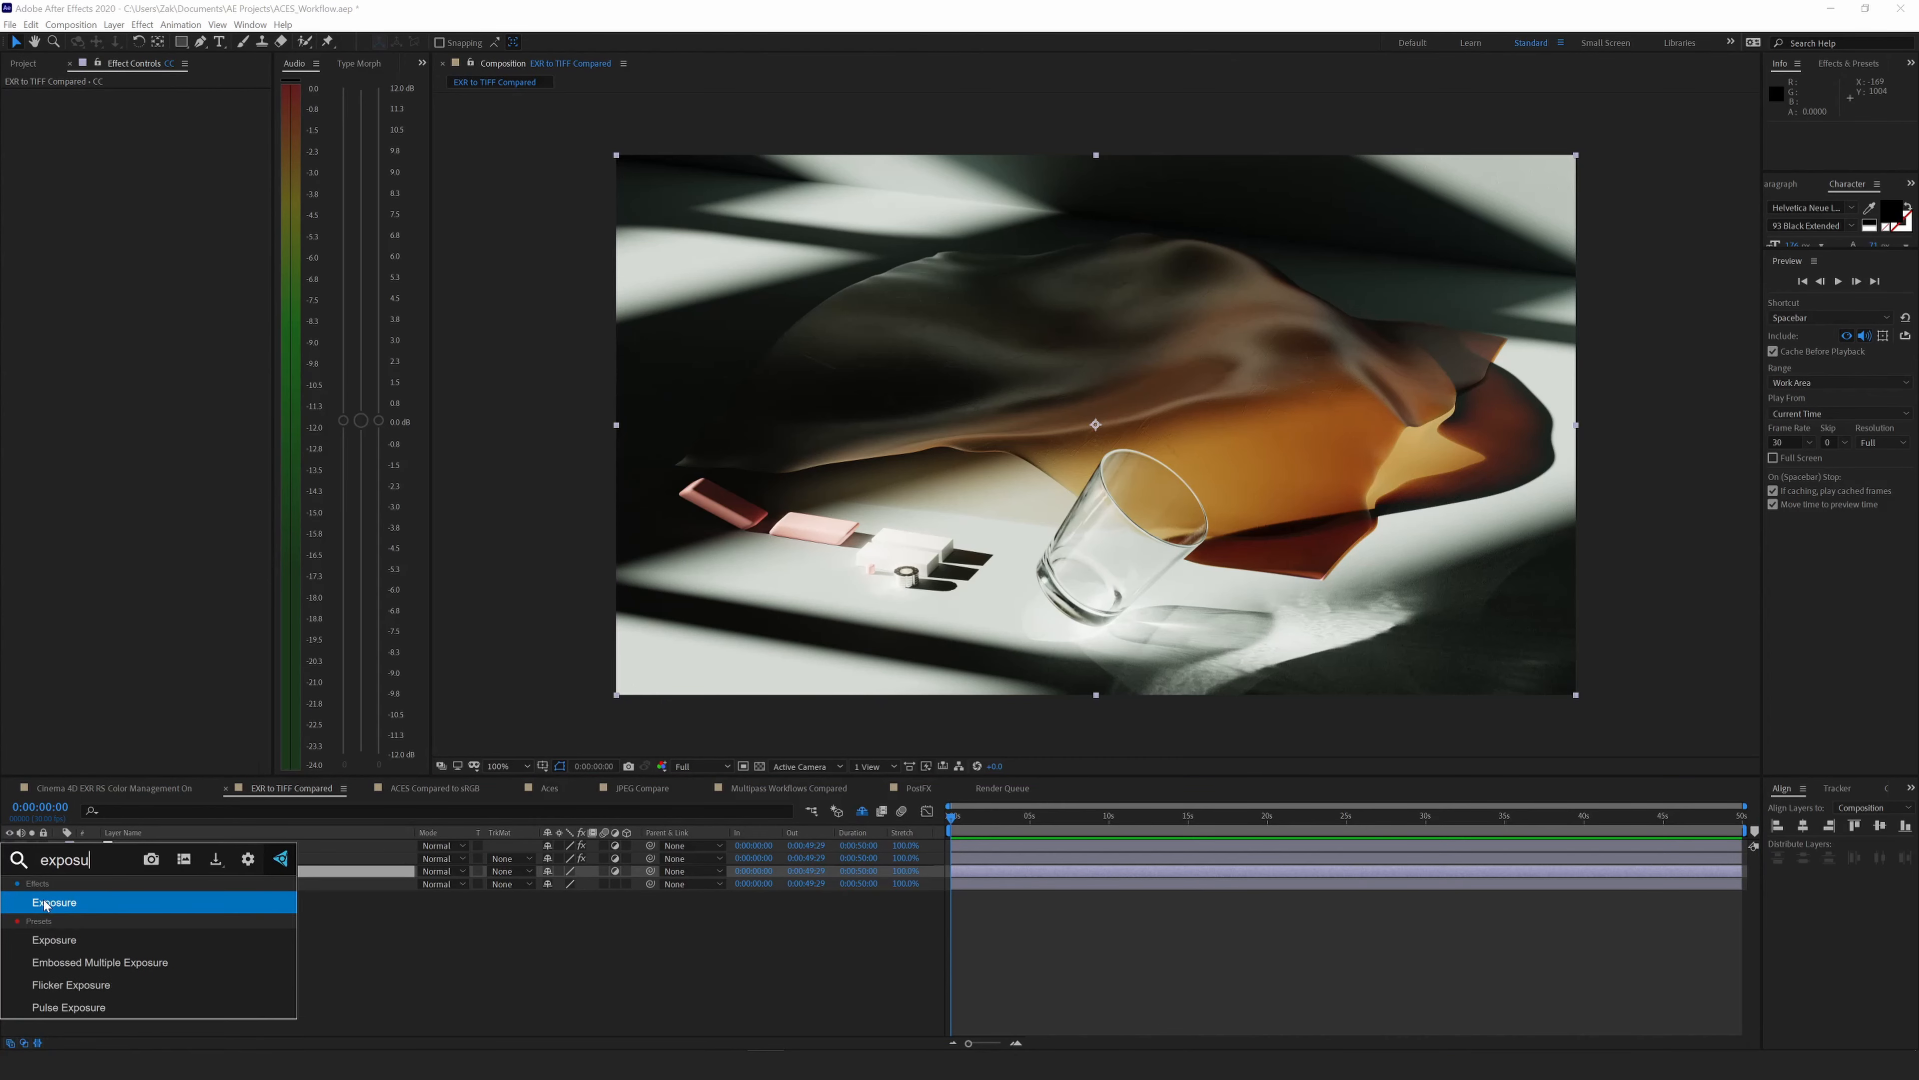
click(45, 902)
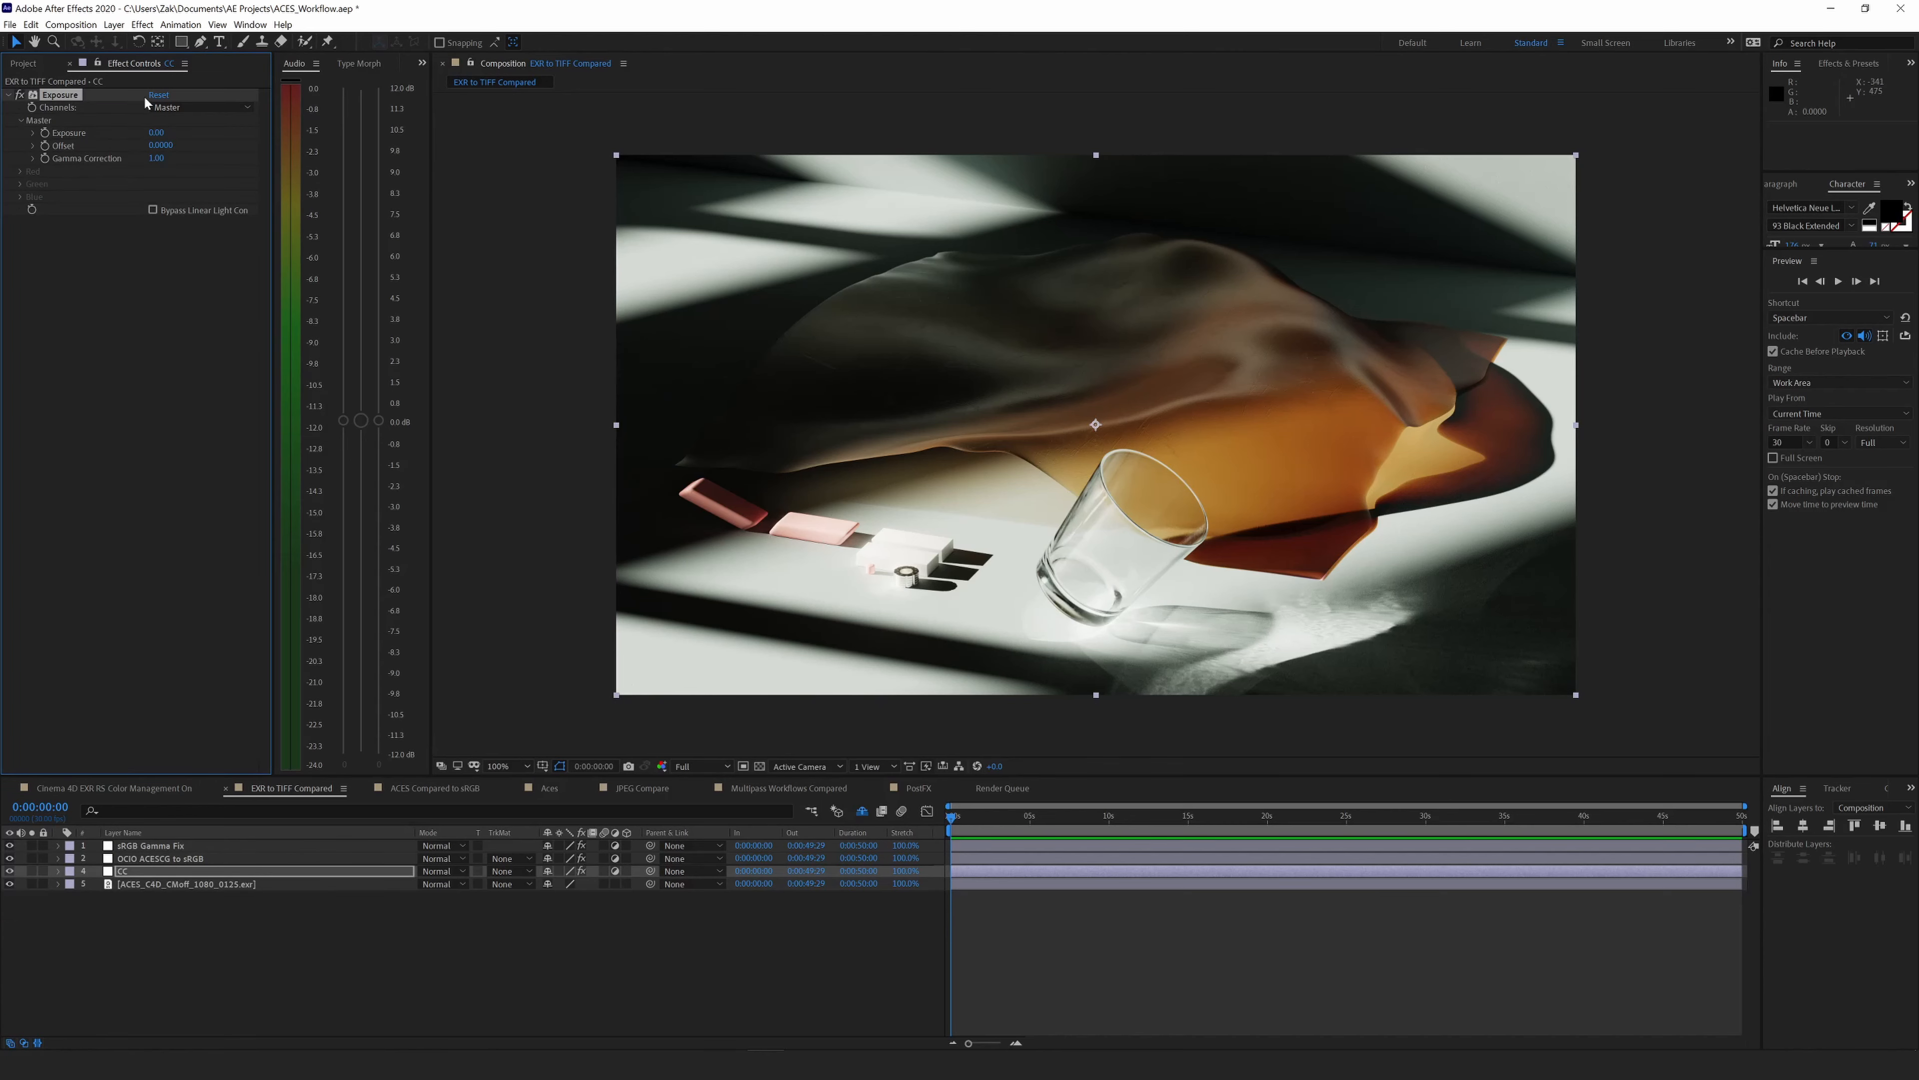
drag(156, 133, 238, 128)
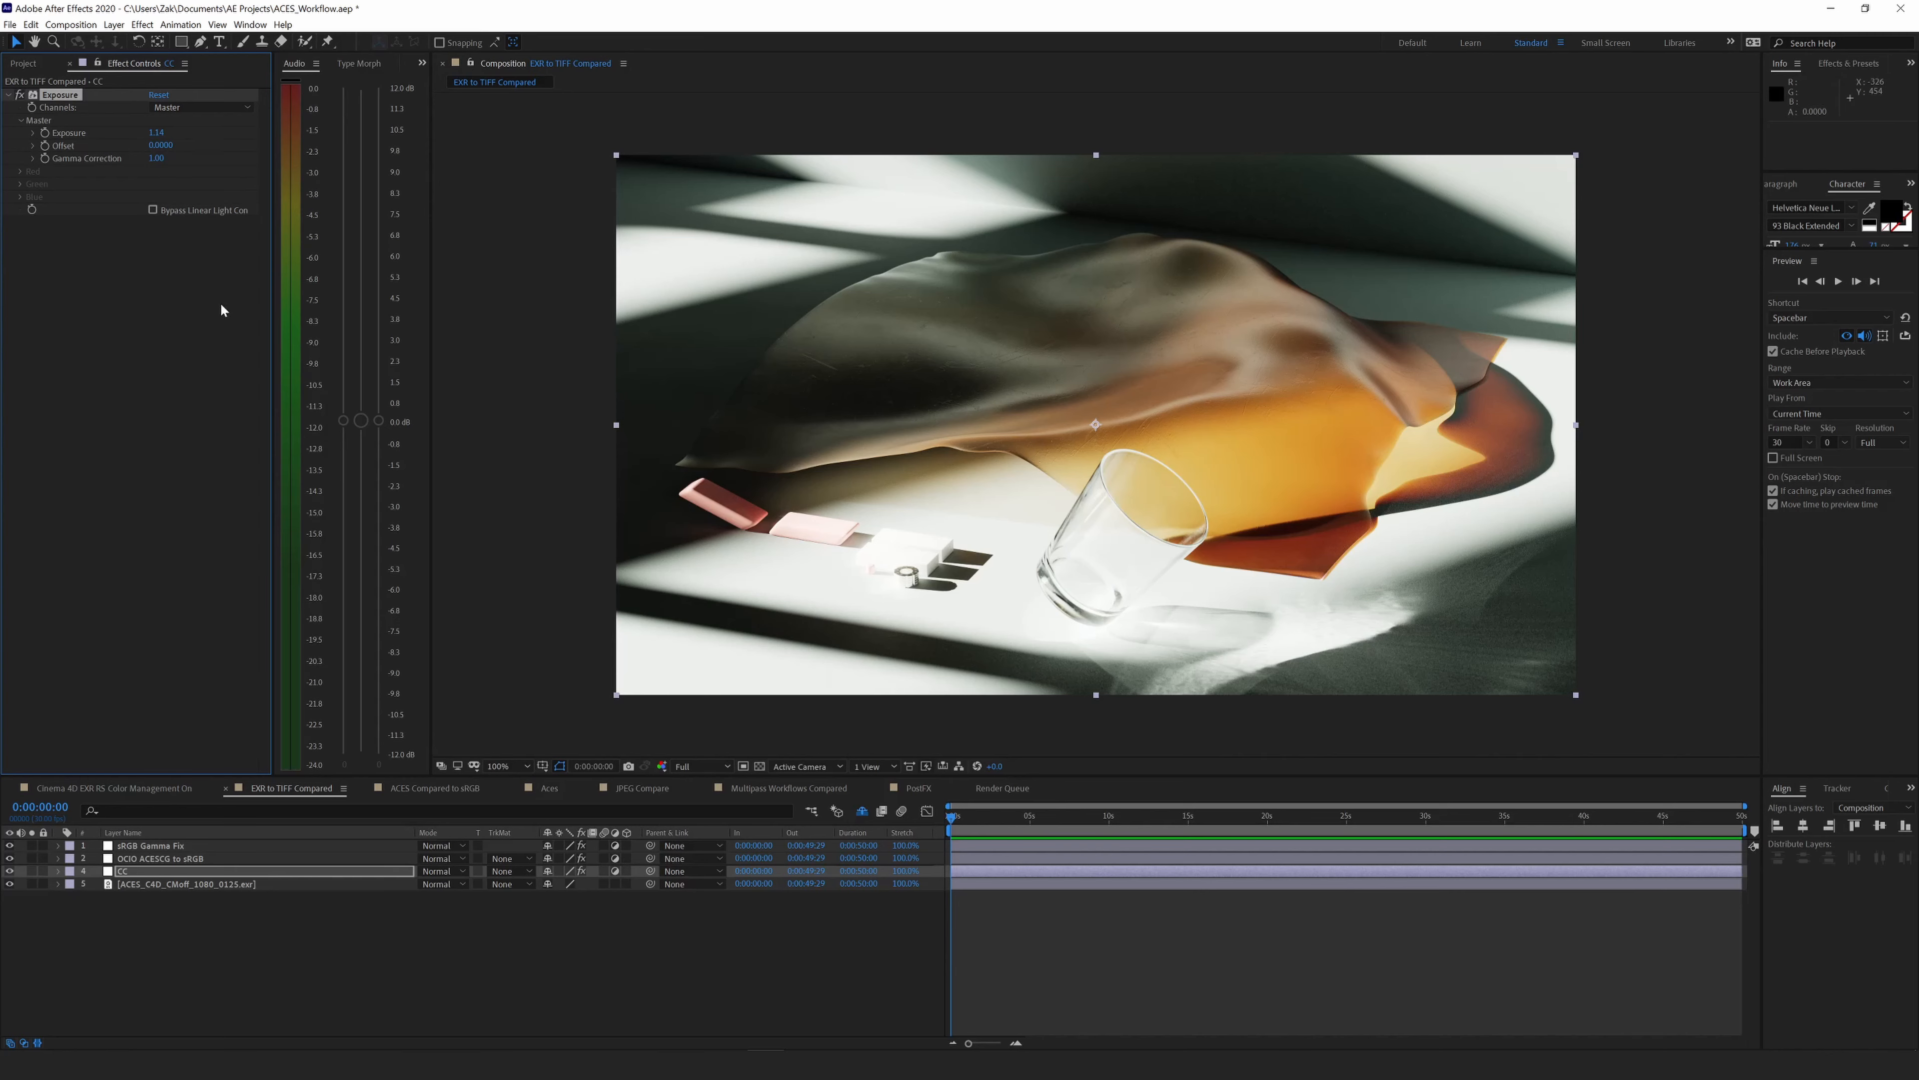
click(20, 95)
click(20, 95)
Preview the composition with raised viewer exposure, reset it, and review the effect settings of the CC and OCIO ACESCG to sRGB layers.
click(206, 859)
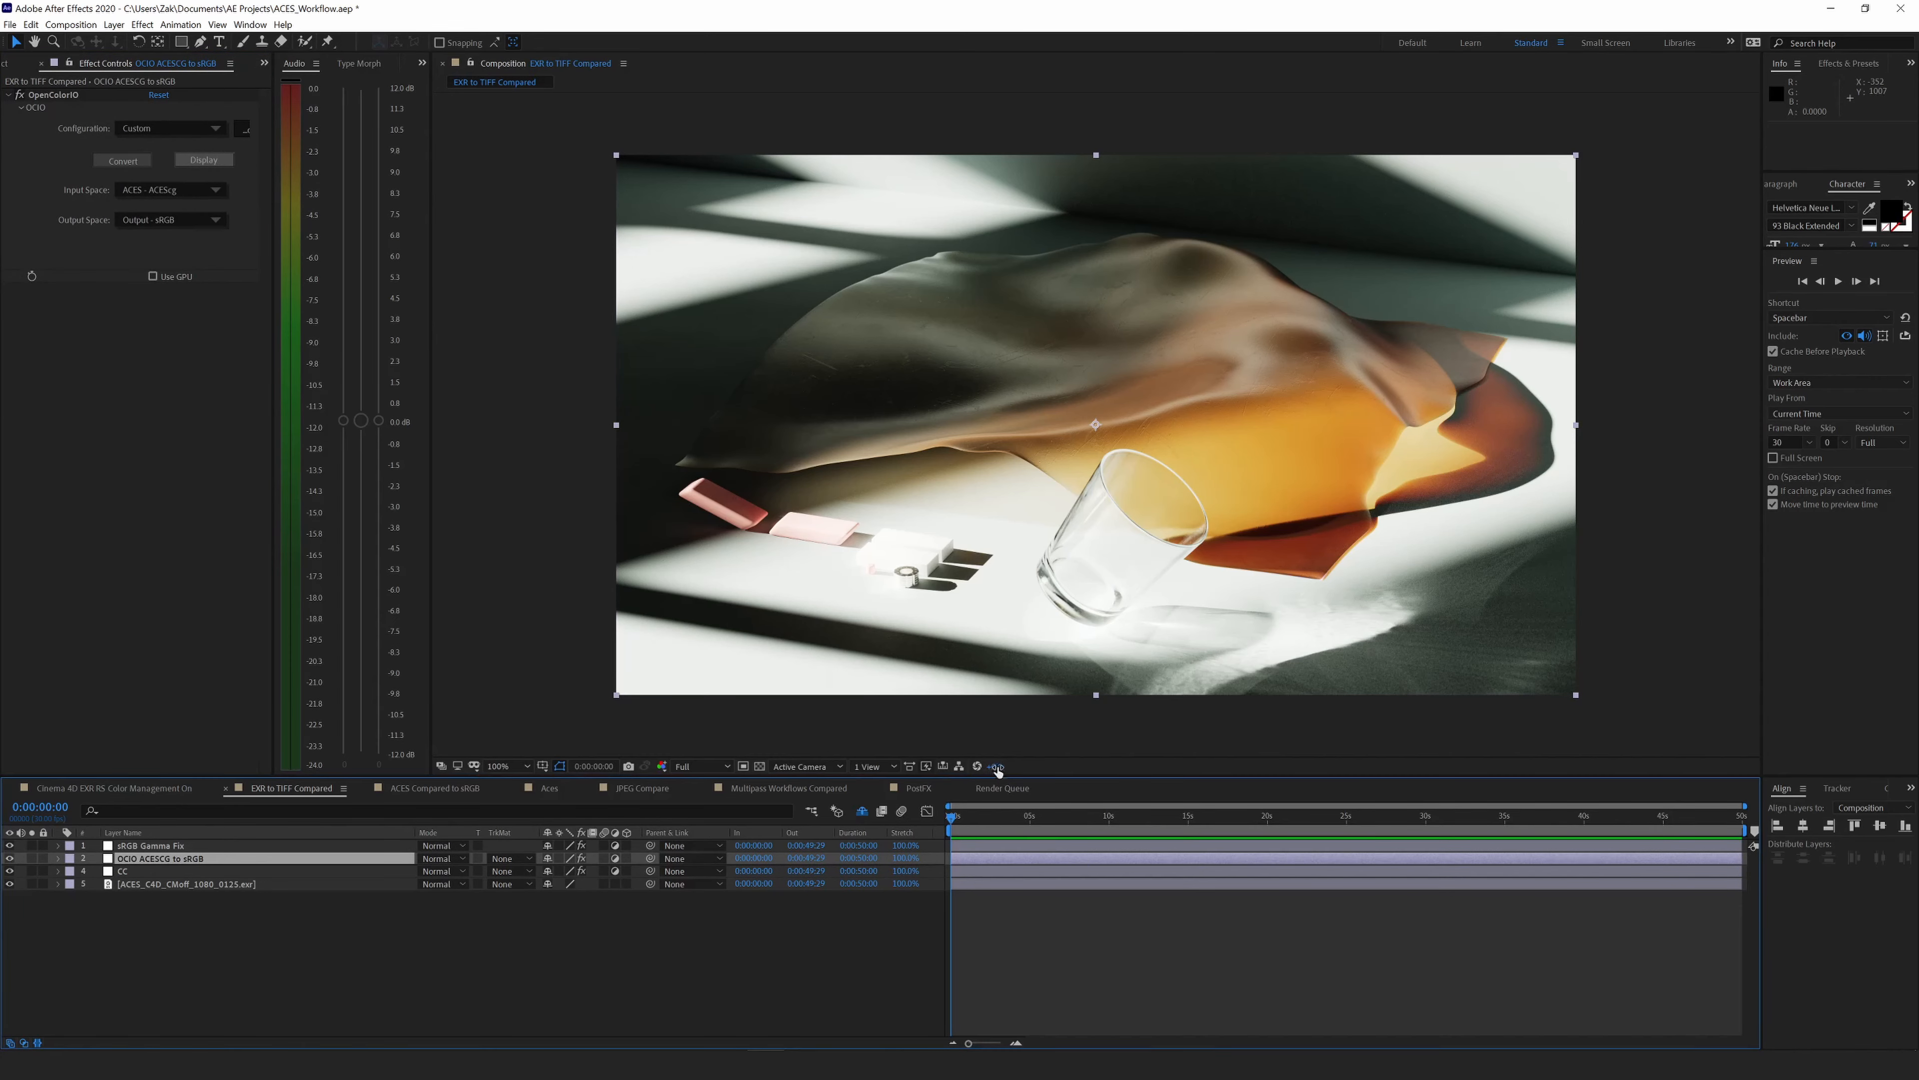
mouse_move(995, 766)
mouse_down()
mouse_move(1024, 767)
mouse_move(990, 765)
mouse_up()
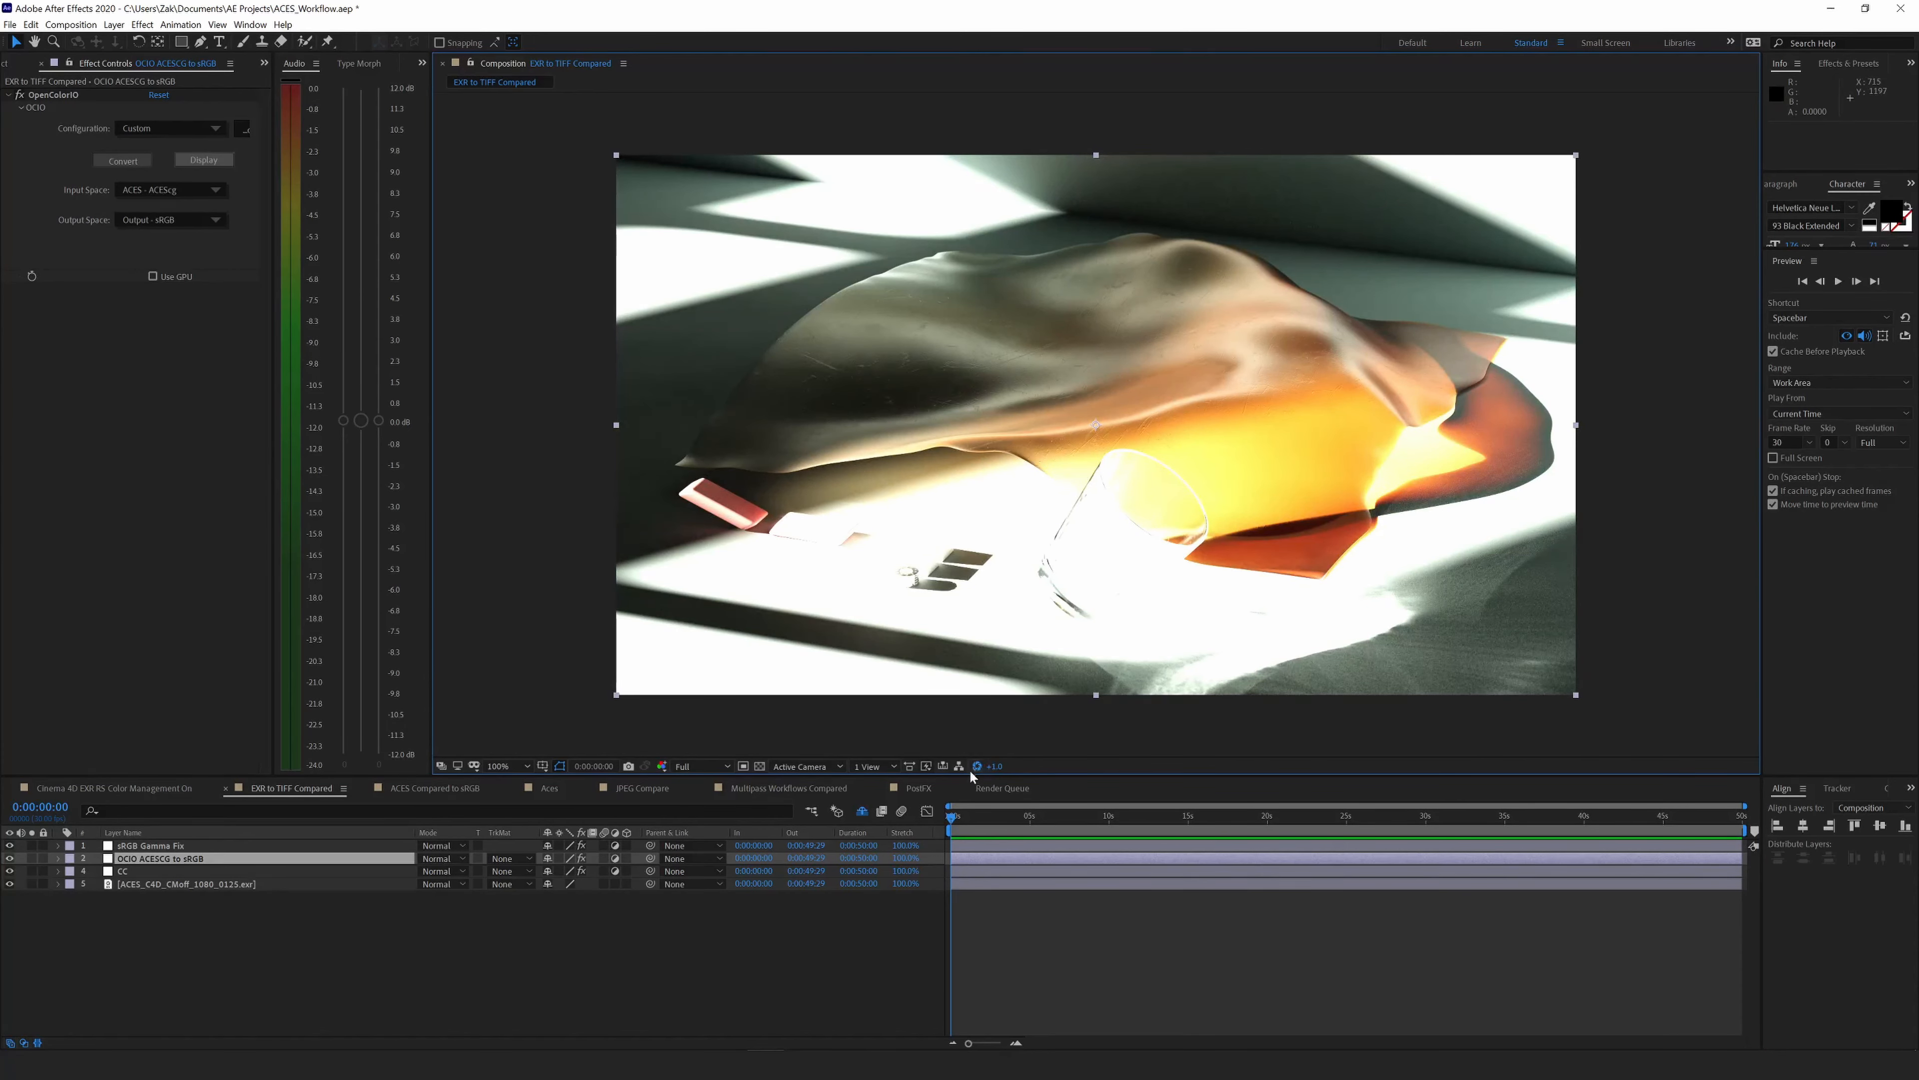
click(978, 766)
click(143, 873)
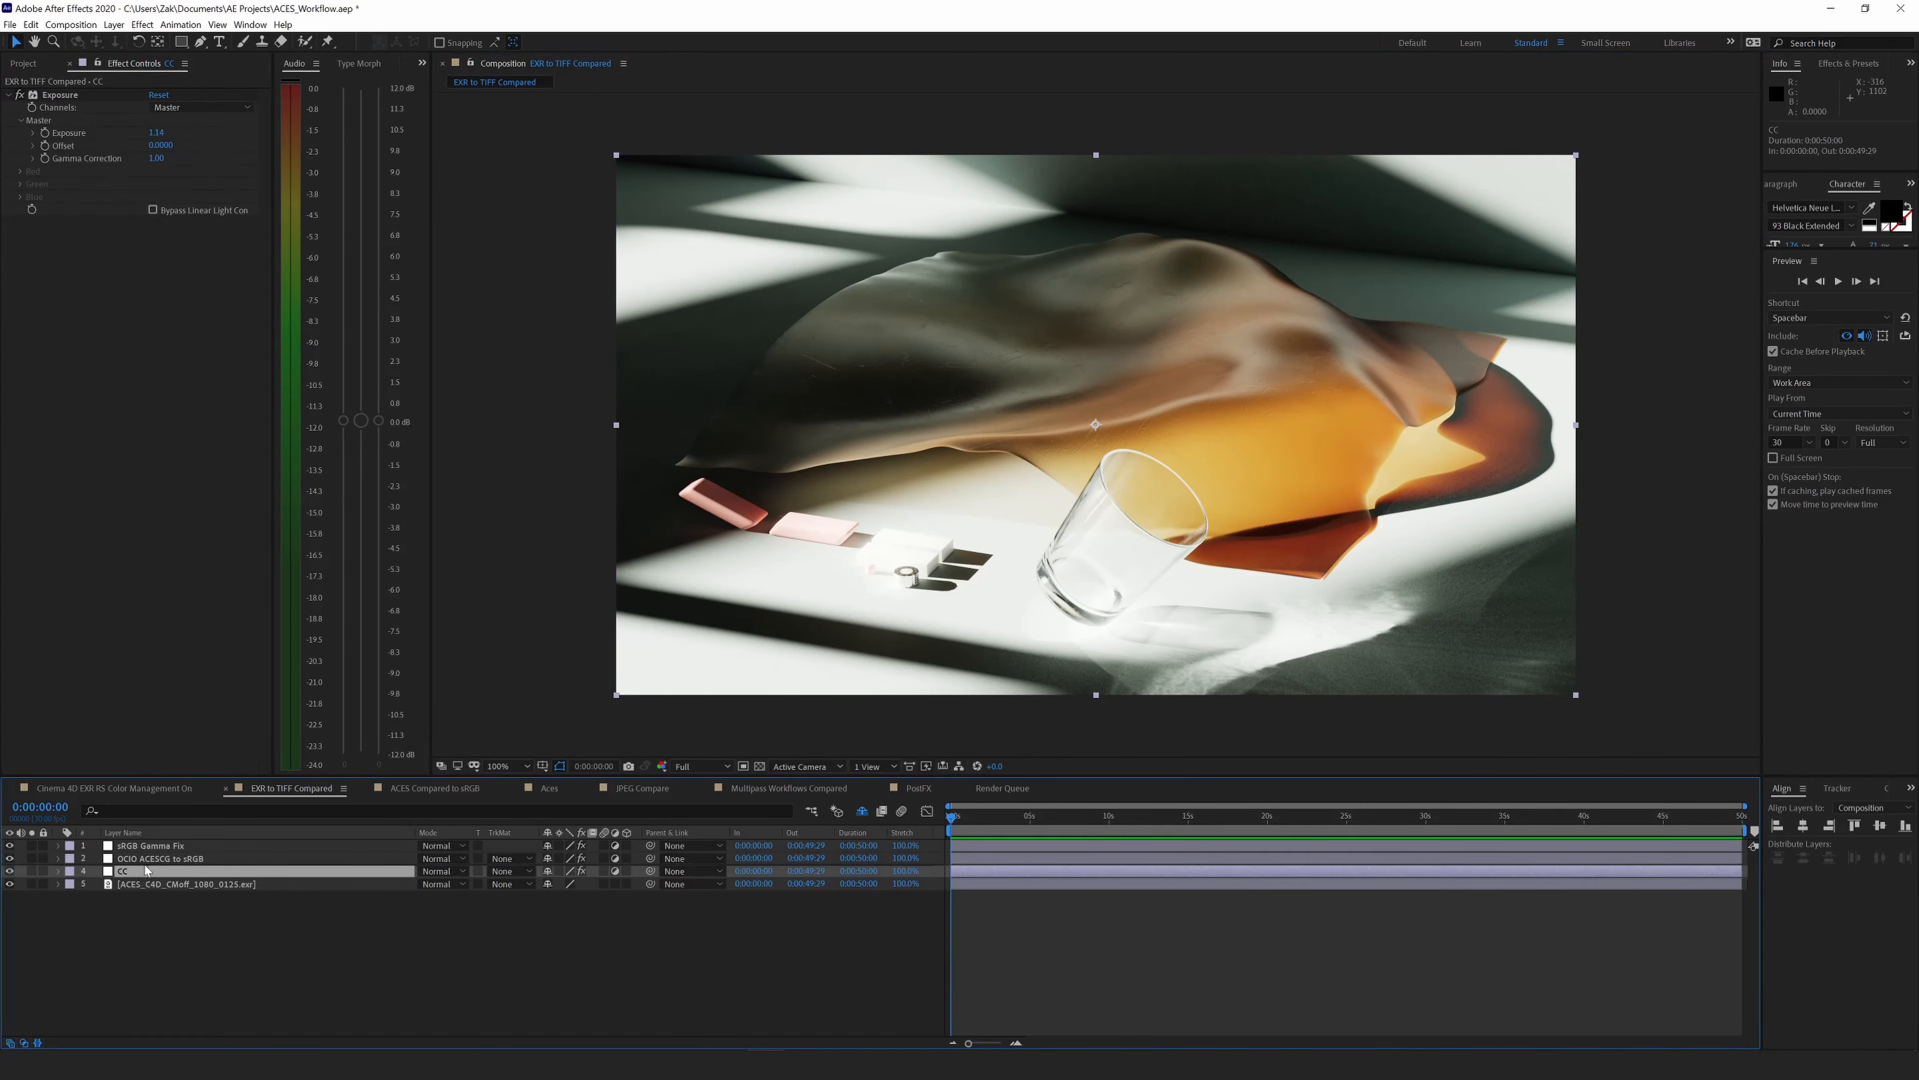
click(147, 860)
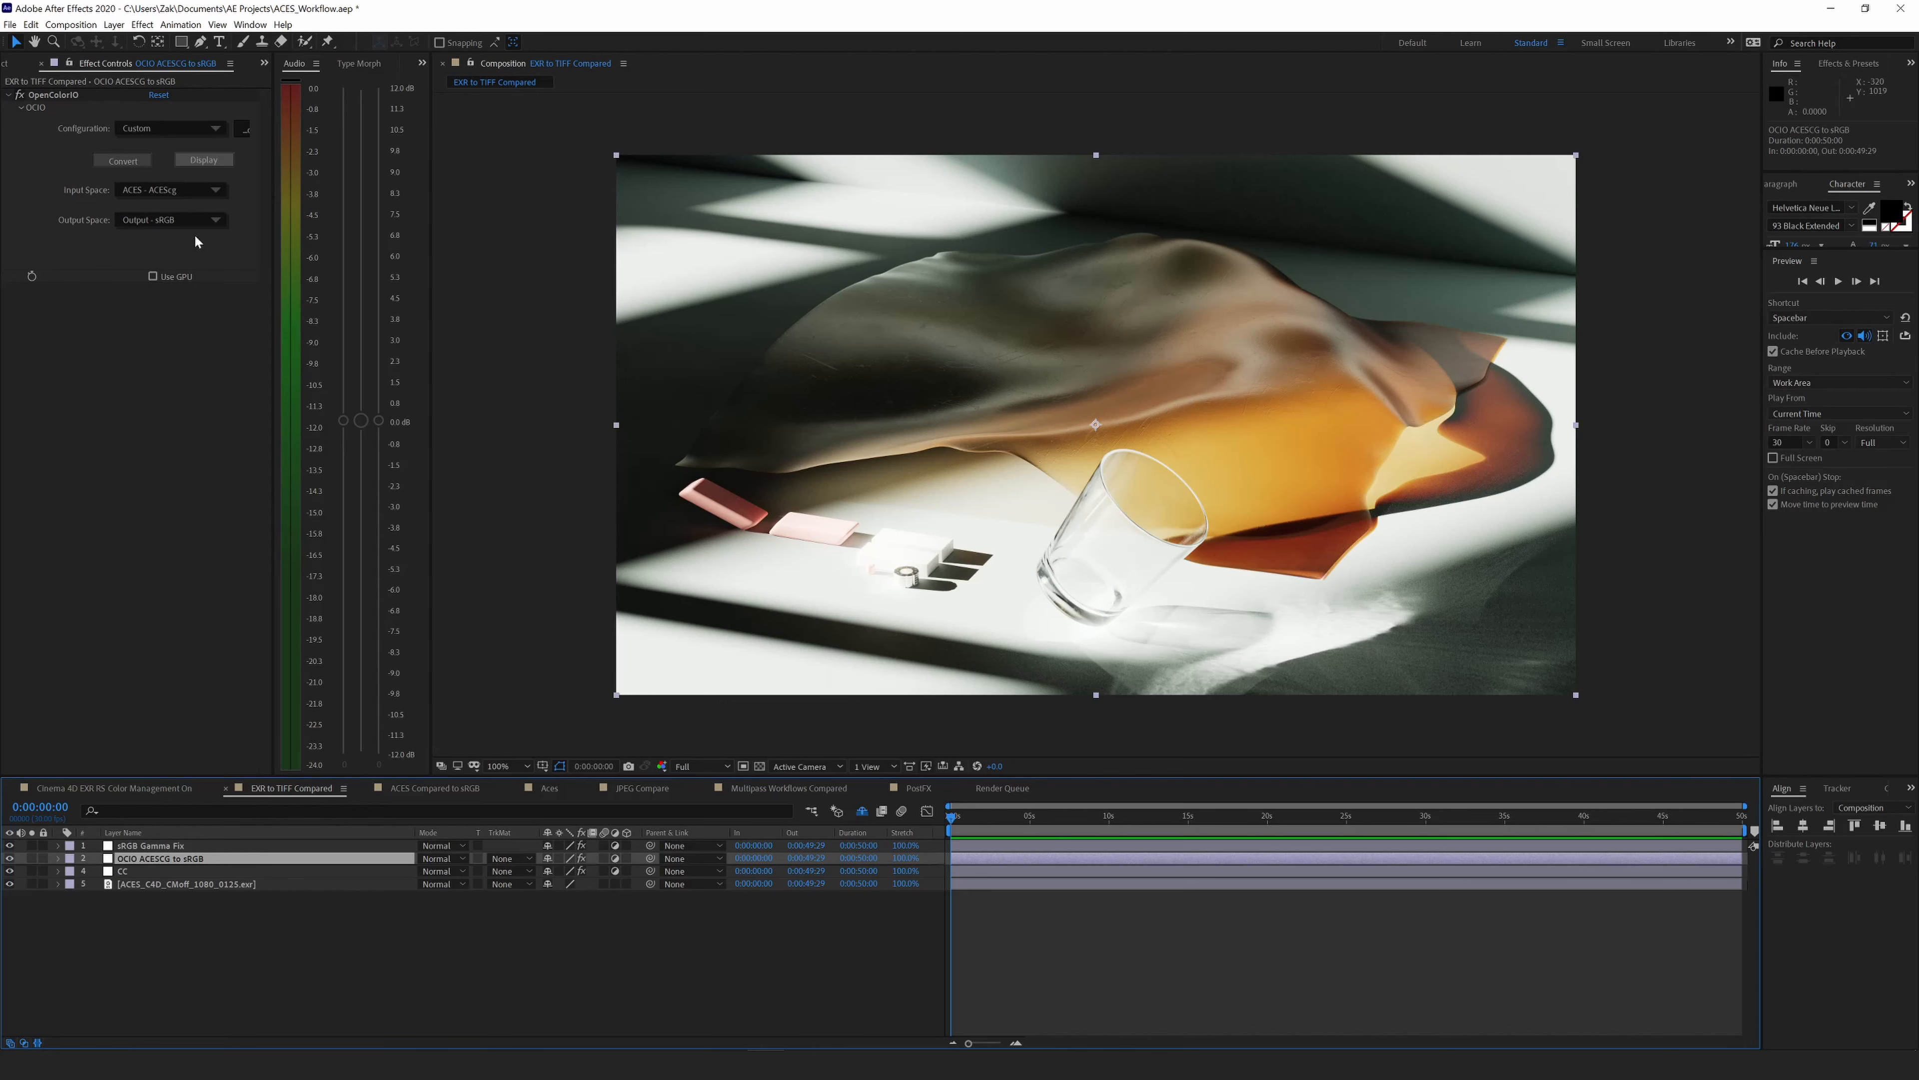
Lower the CC layer's exposure and add a Hue/Saturation effect with master saturation raised to about 30.
click(143, 871)
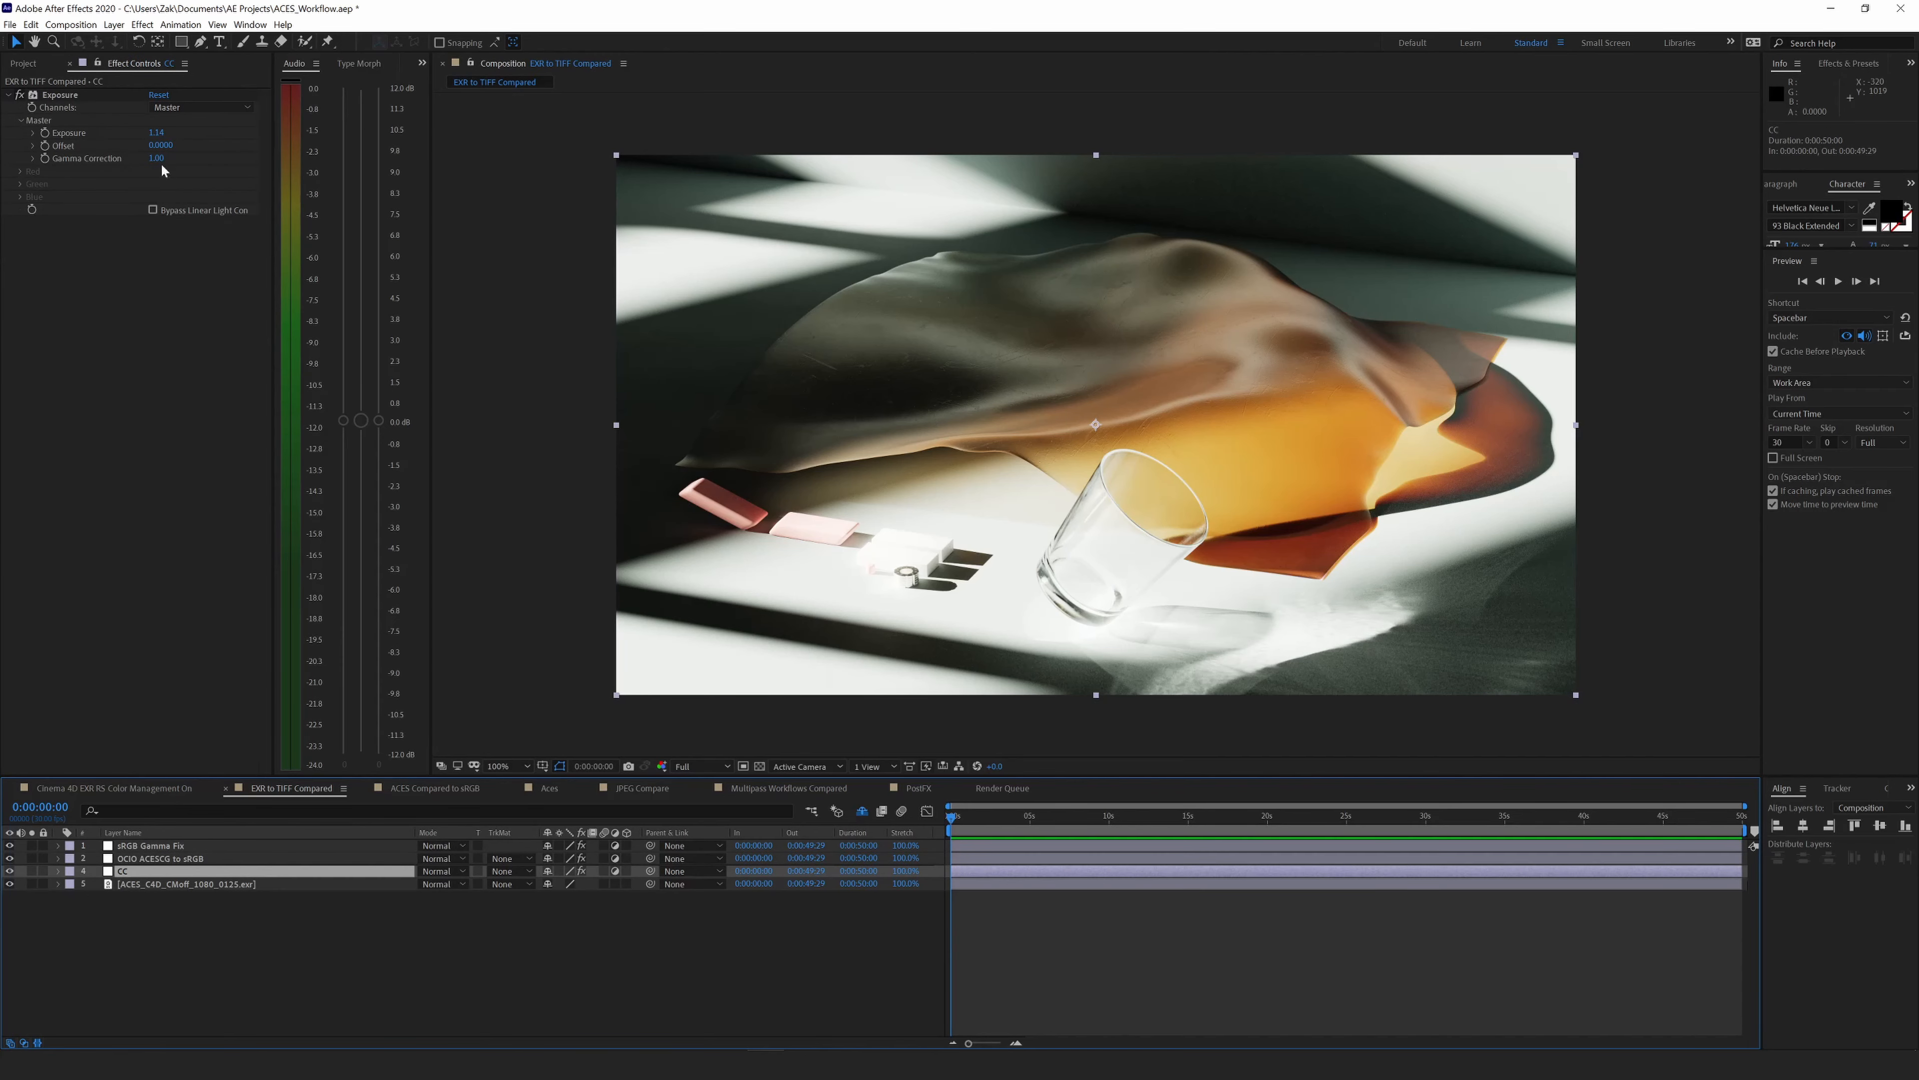
drag(157, 133, 79, 134)
click(151, 878)
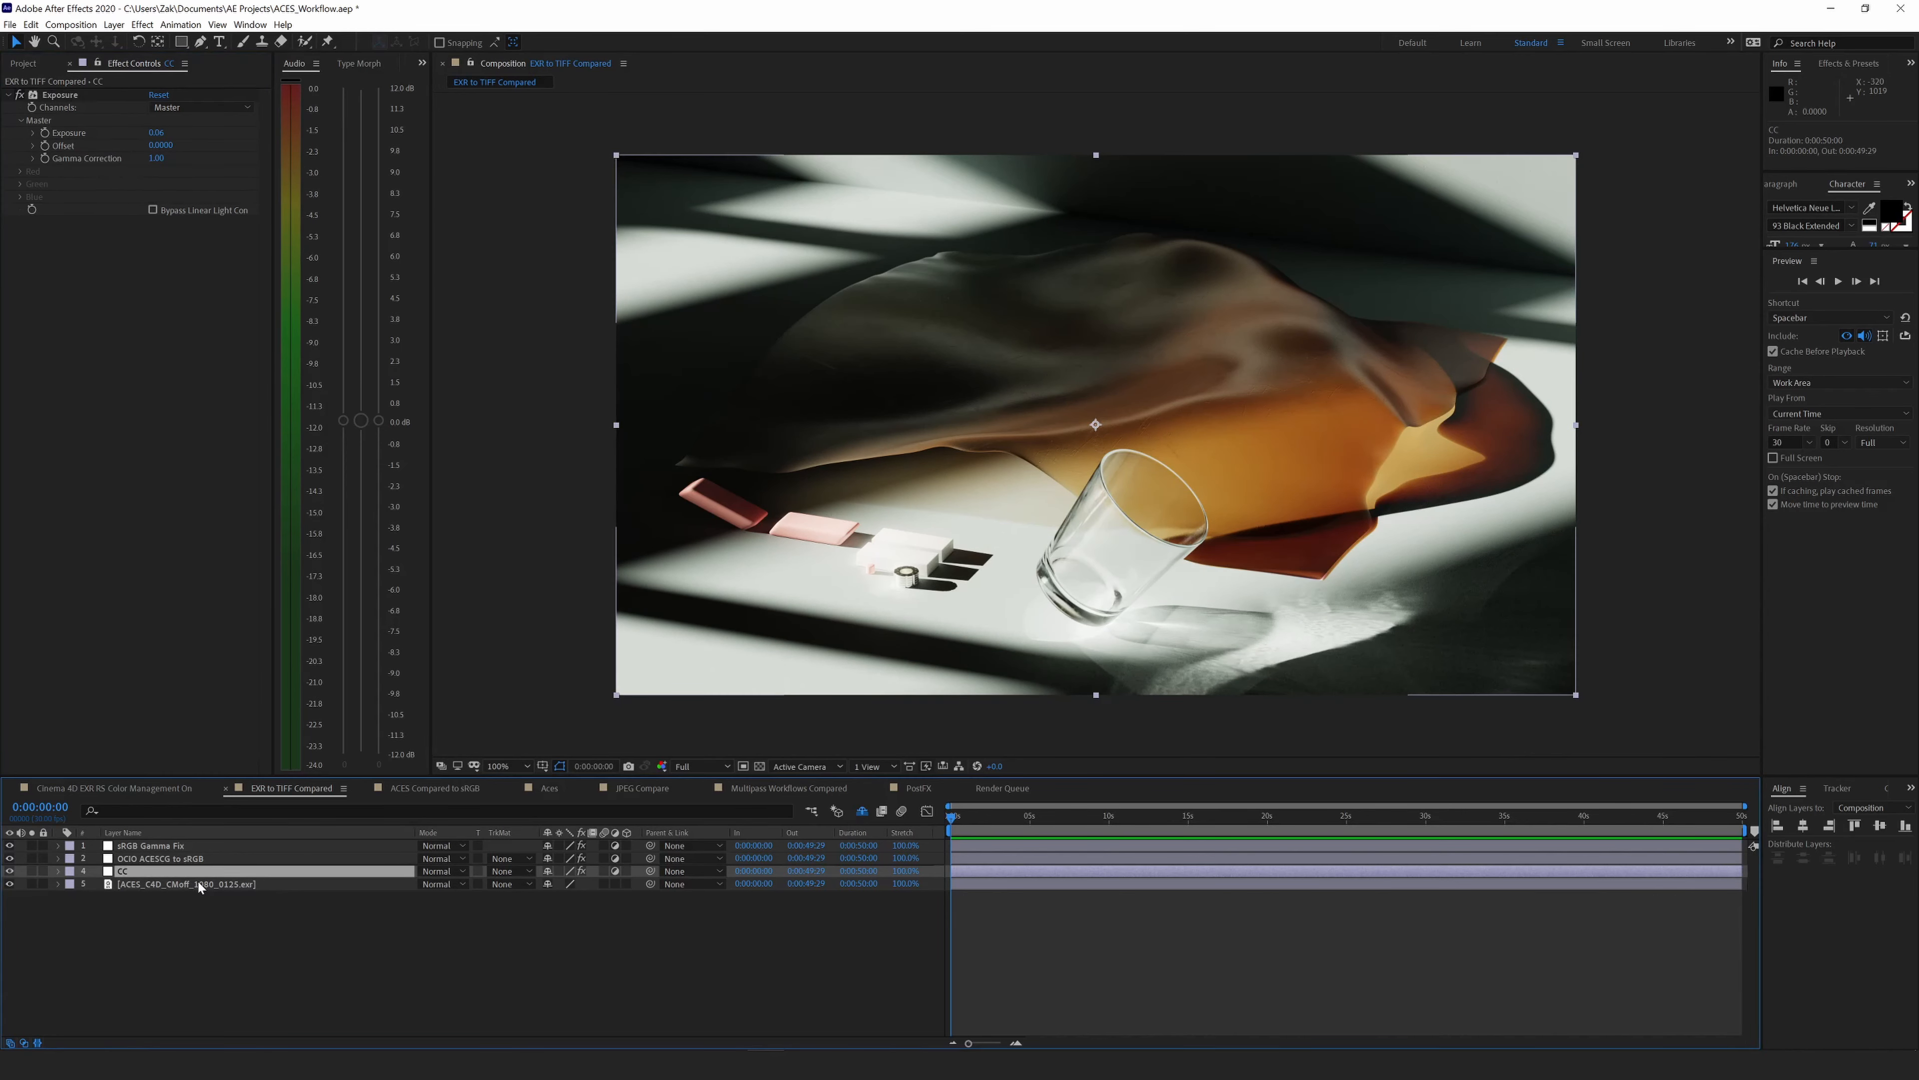
key(ctrl+space)
text(hue)
key(Return)
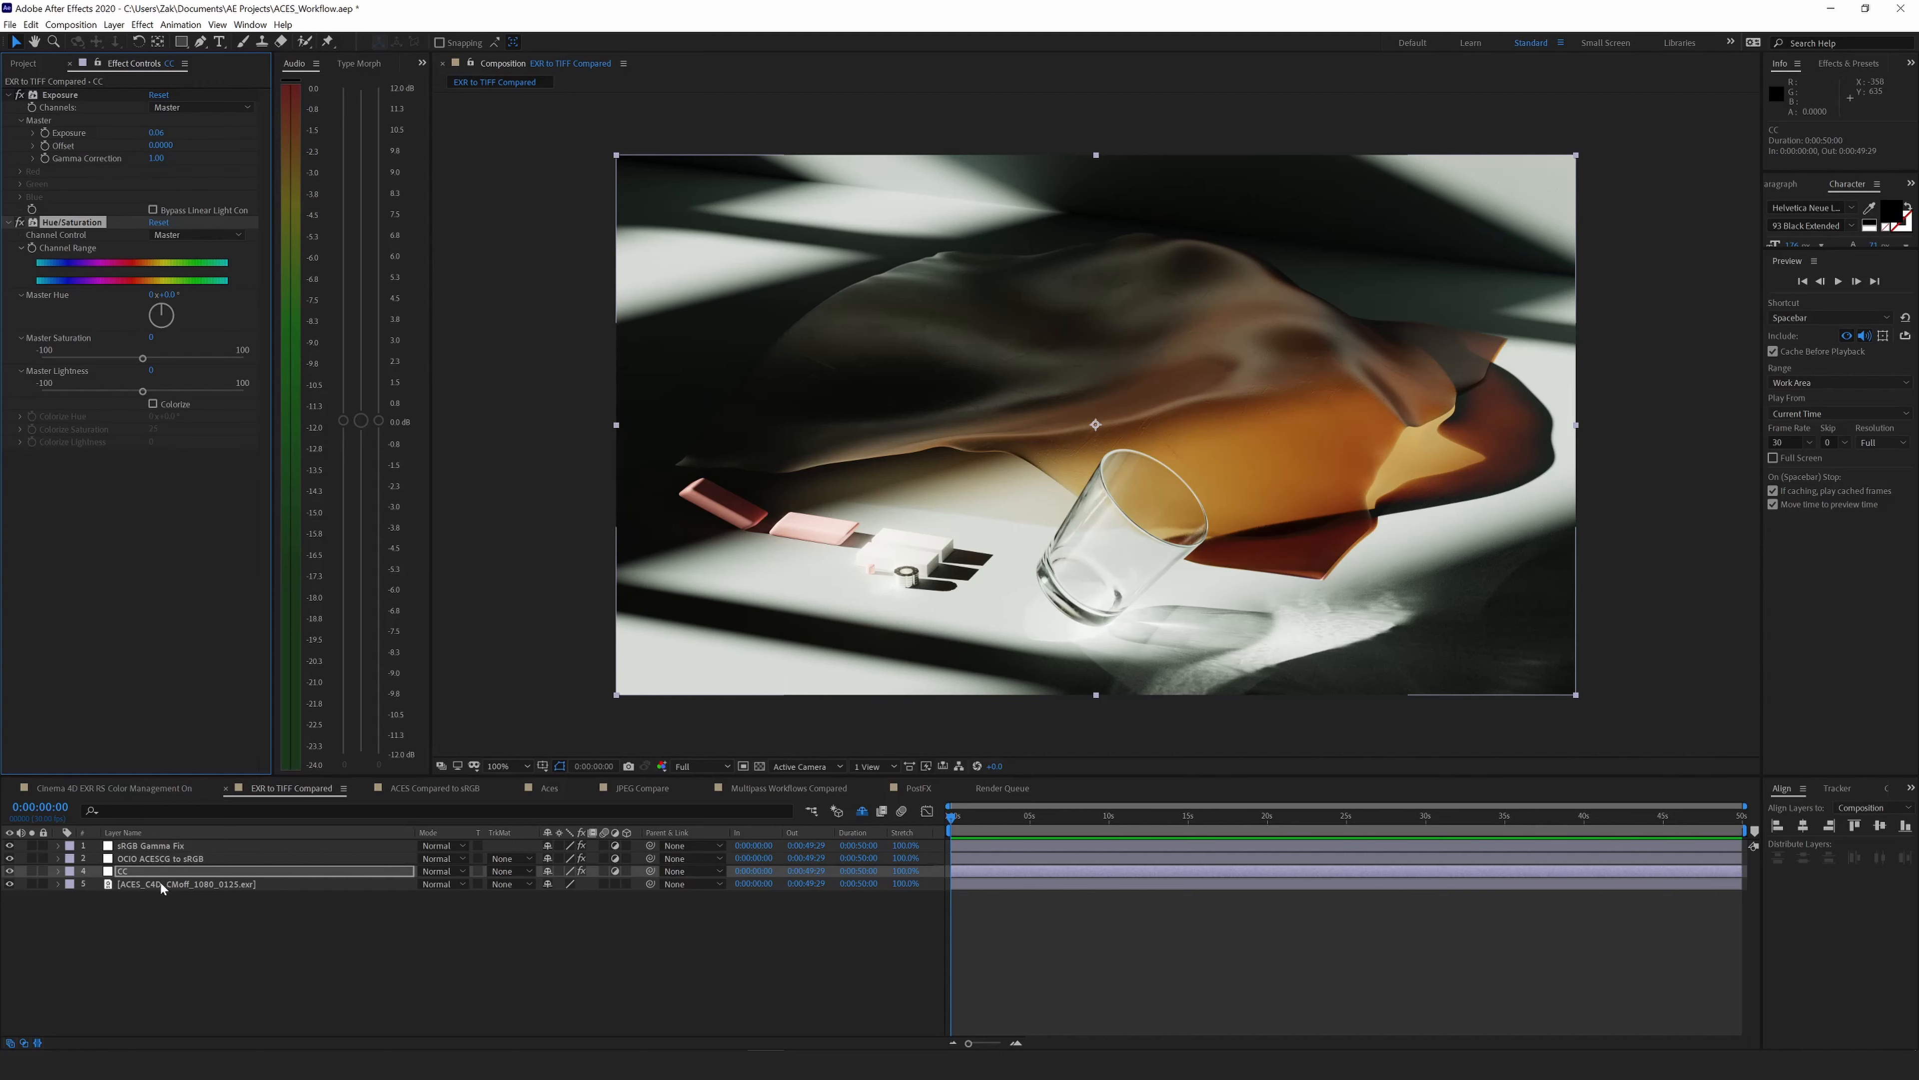
mouse_move(143, 359)
mouse_down()
mouse_move(200, 365)
mouse_move(174, 361)
mouse_up()
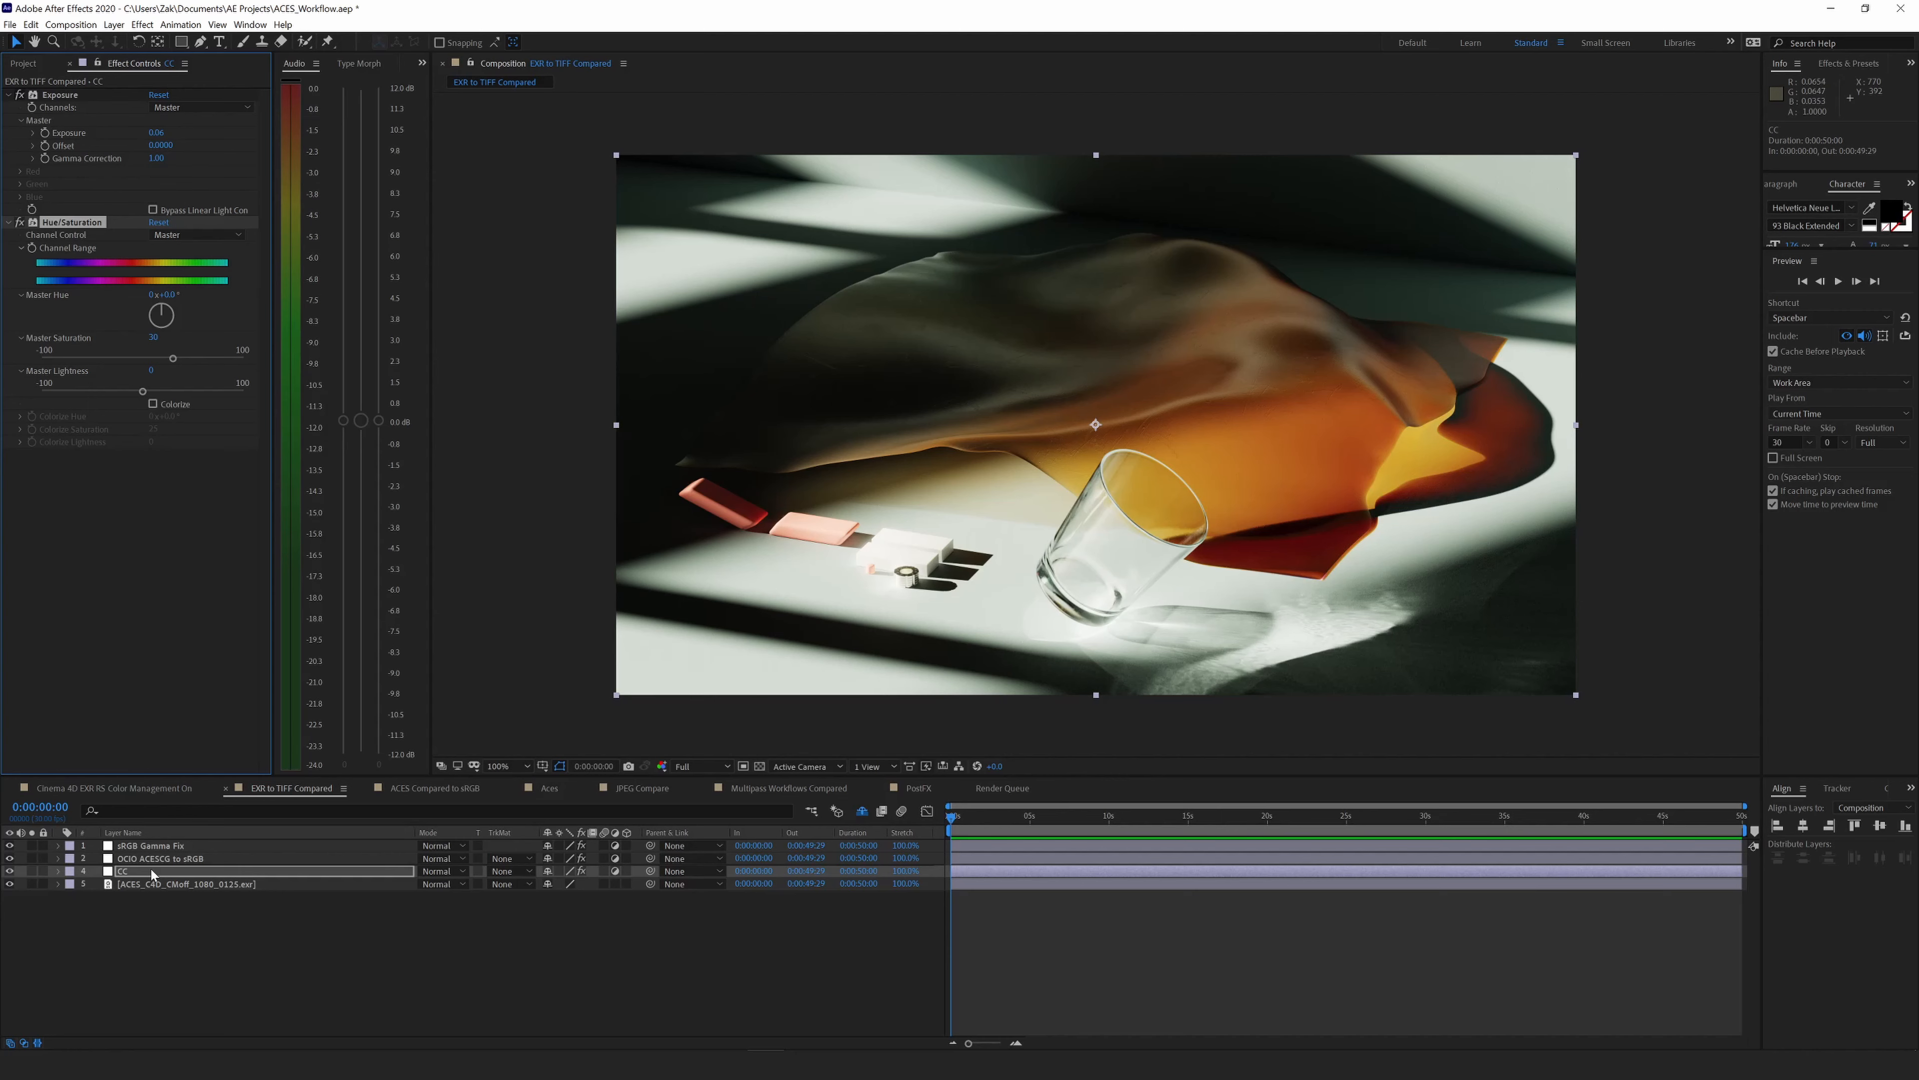
key(Return)
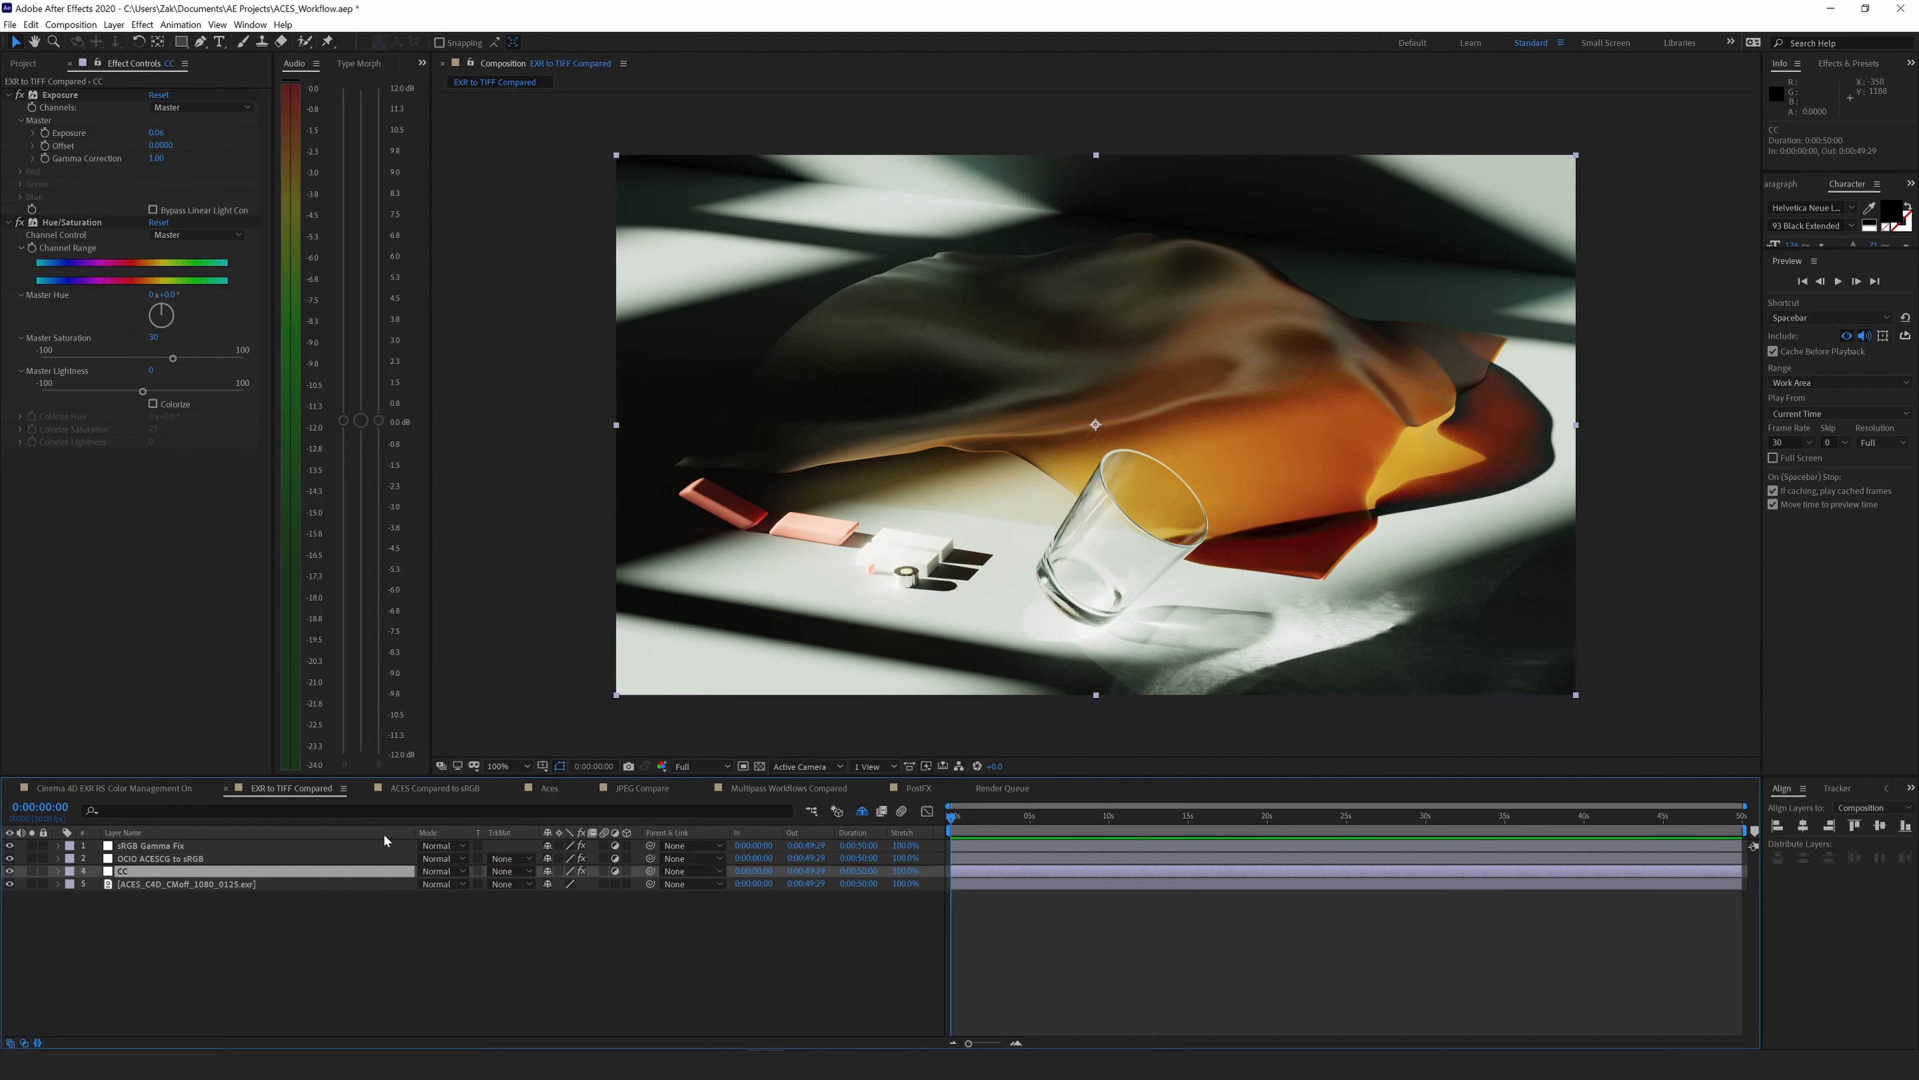
Open the Aces composition, switch to Cinema 4D, close its Render Settings and bring up the Fake_Aces_01.c4d project.
click(544, 789)
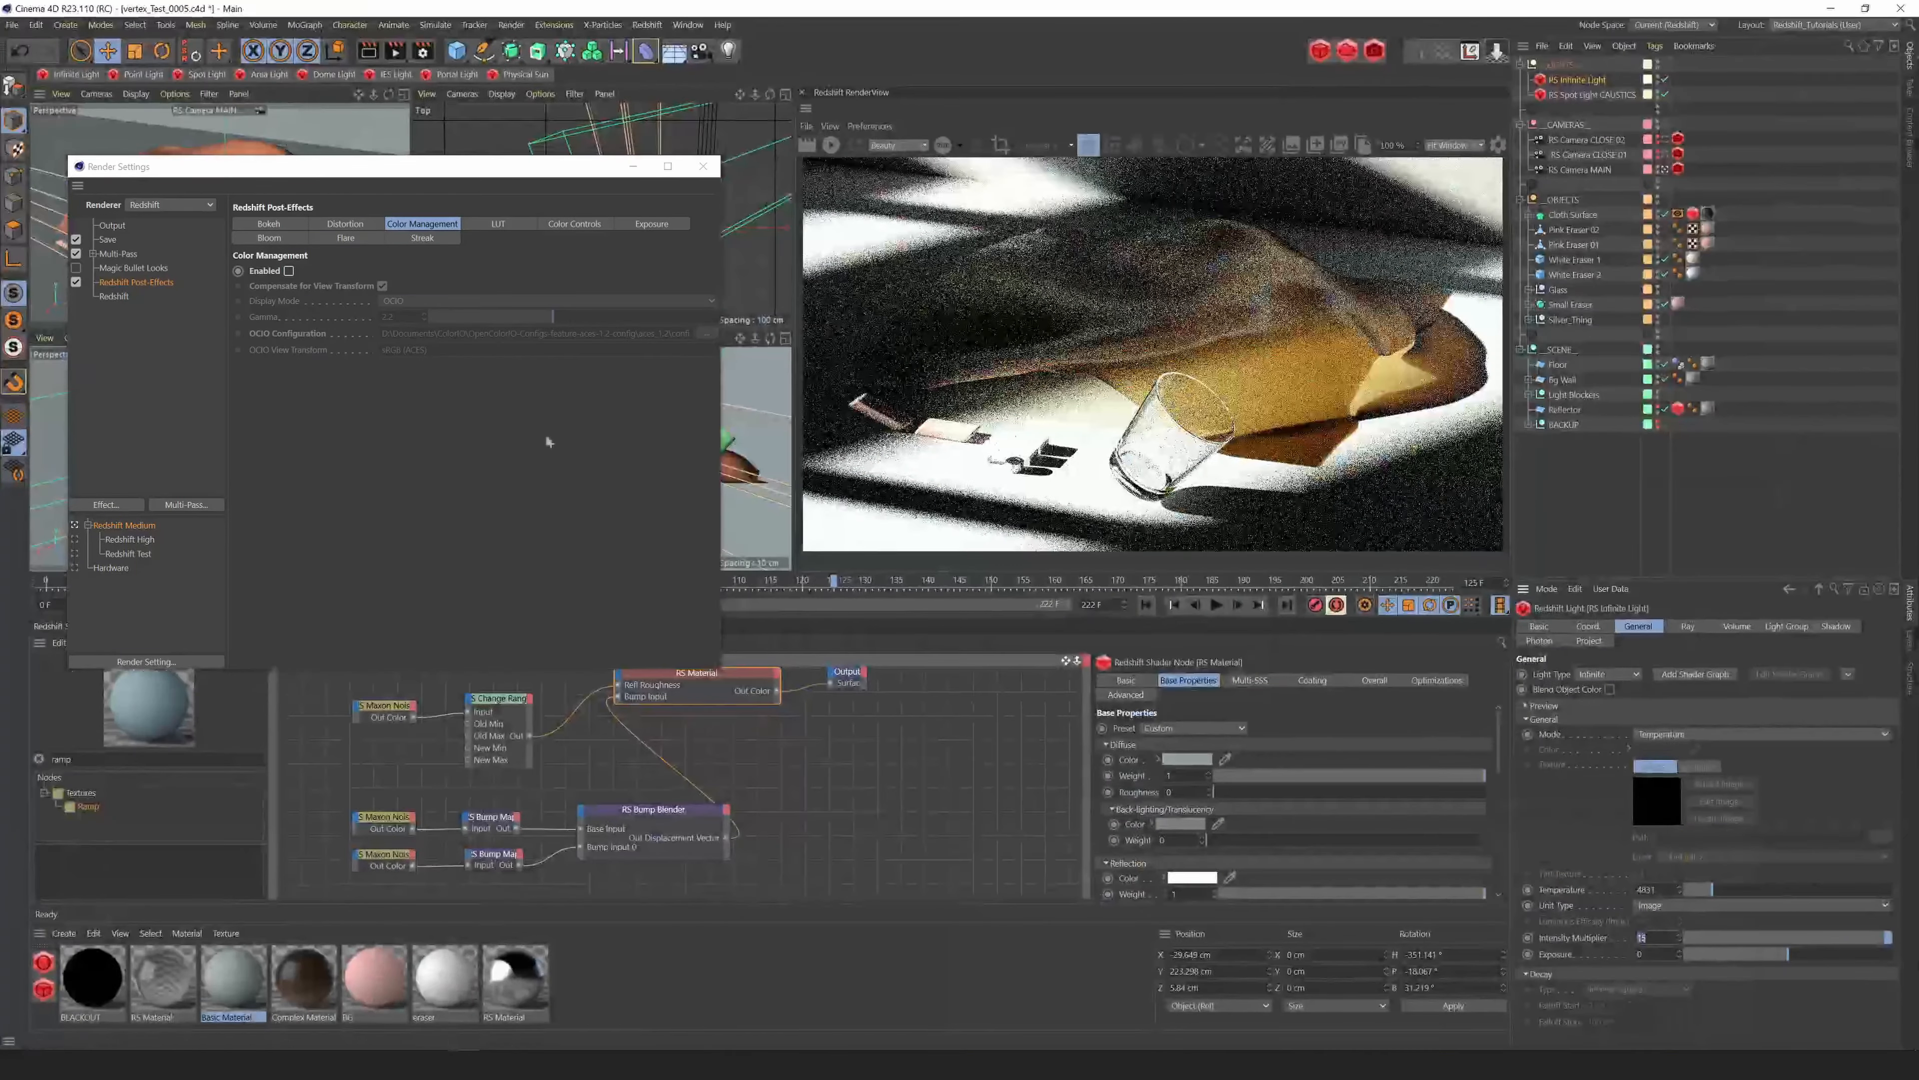
click(703, 165)
click(688, 24)
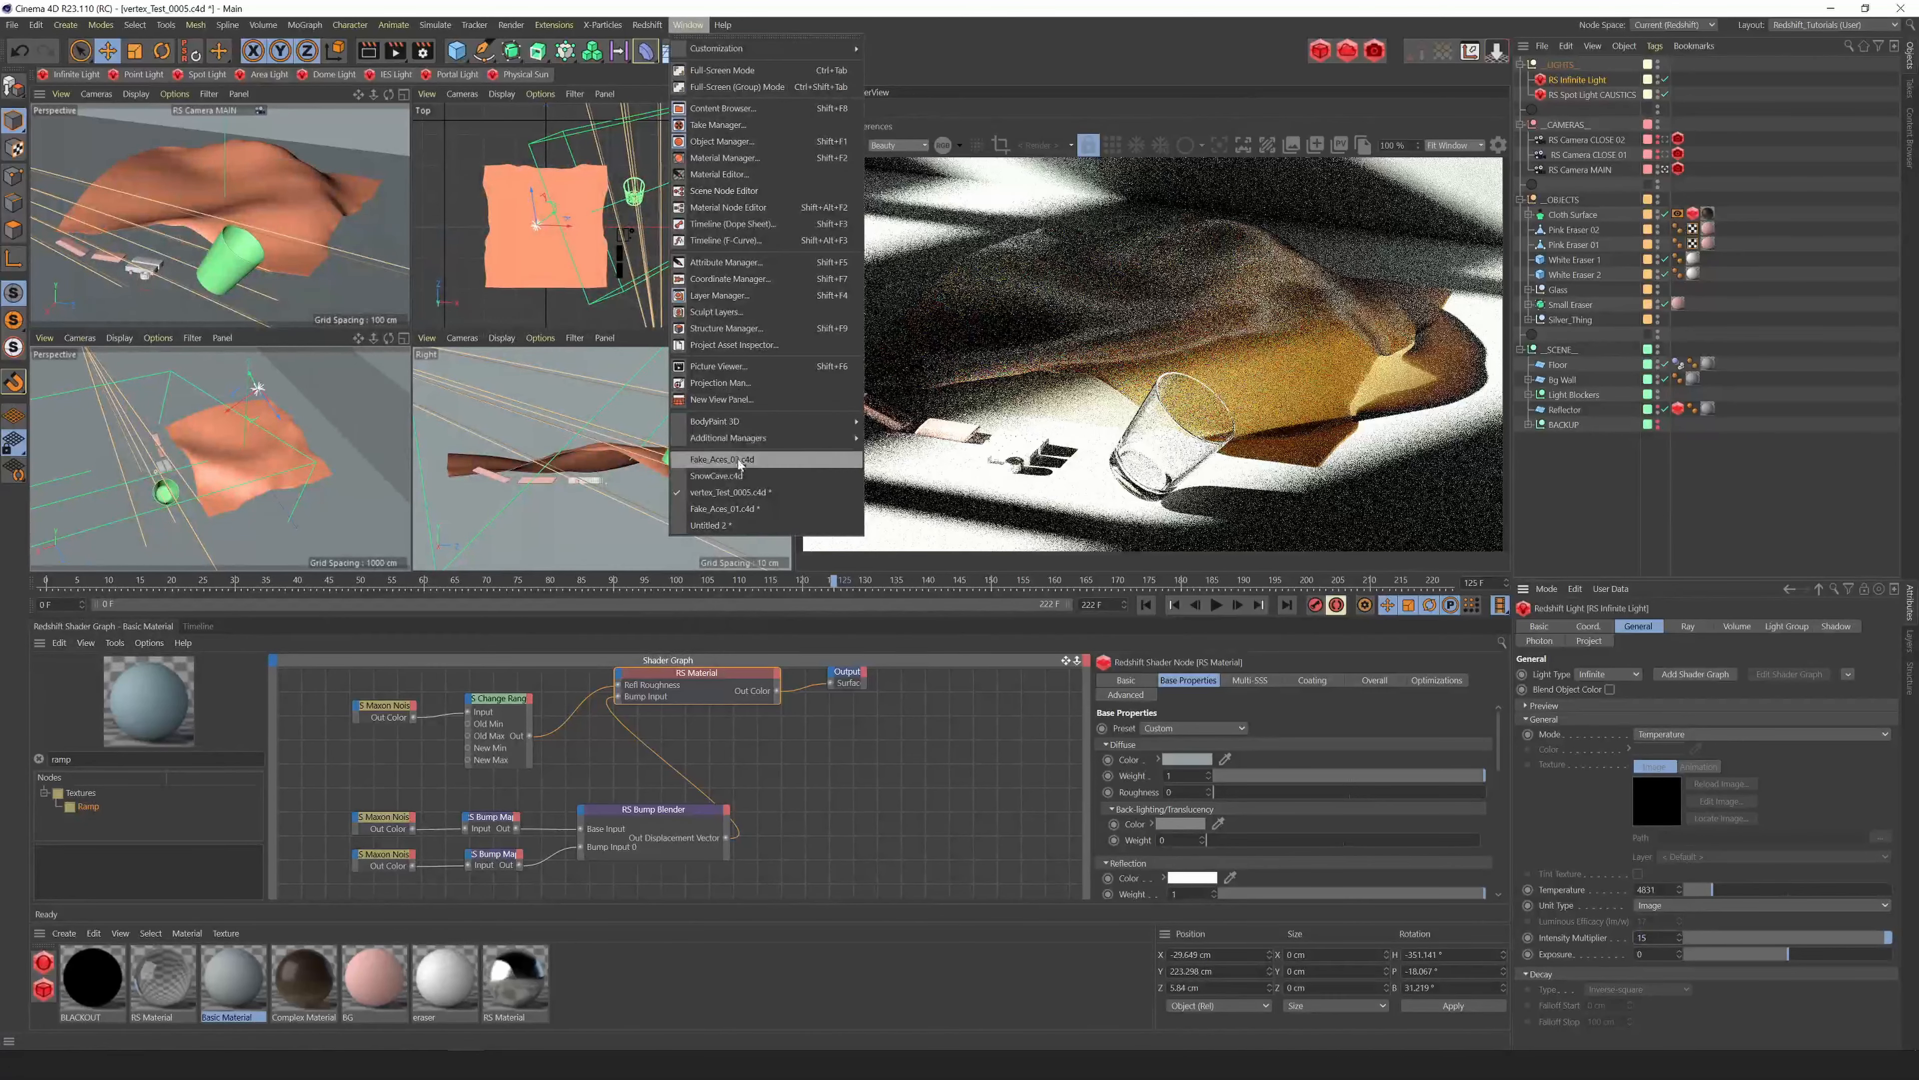
click(724, 508)
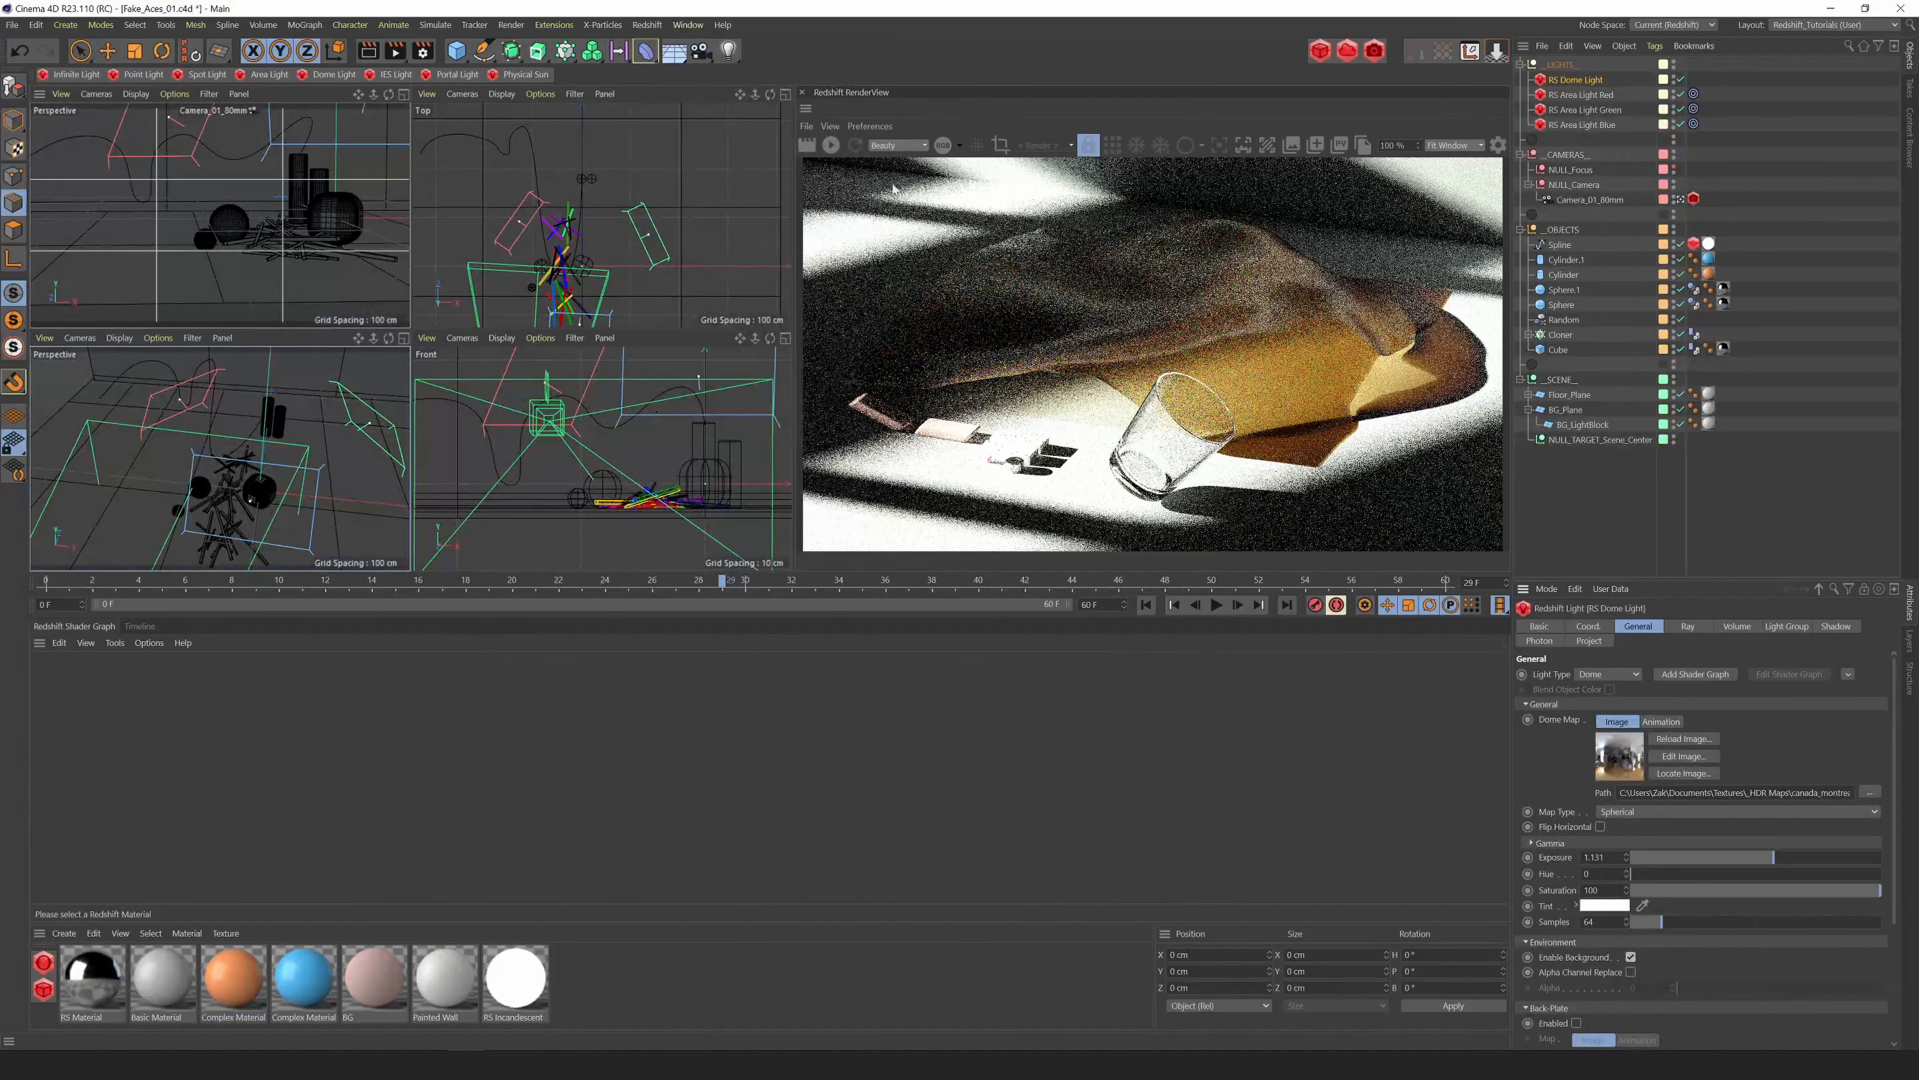
Start the live render in Redshift RenderView and check its color management display mode, keeping sRGB.
click(832, 146)
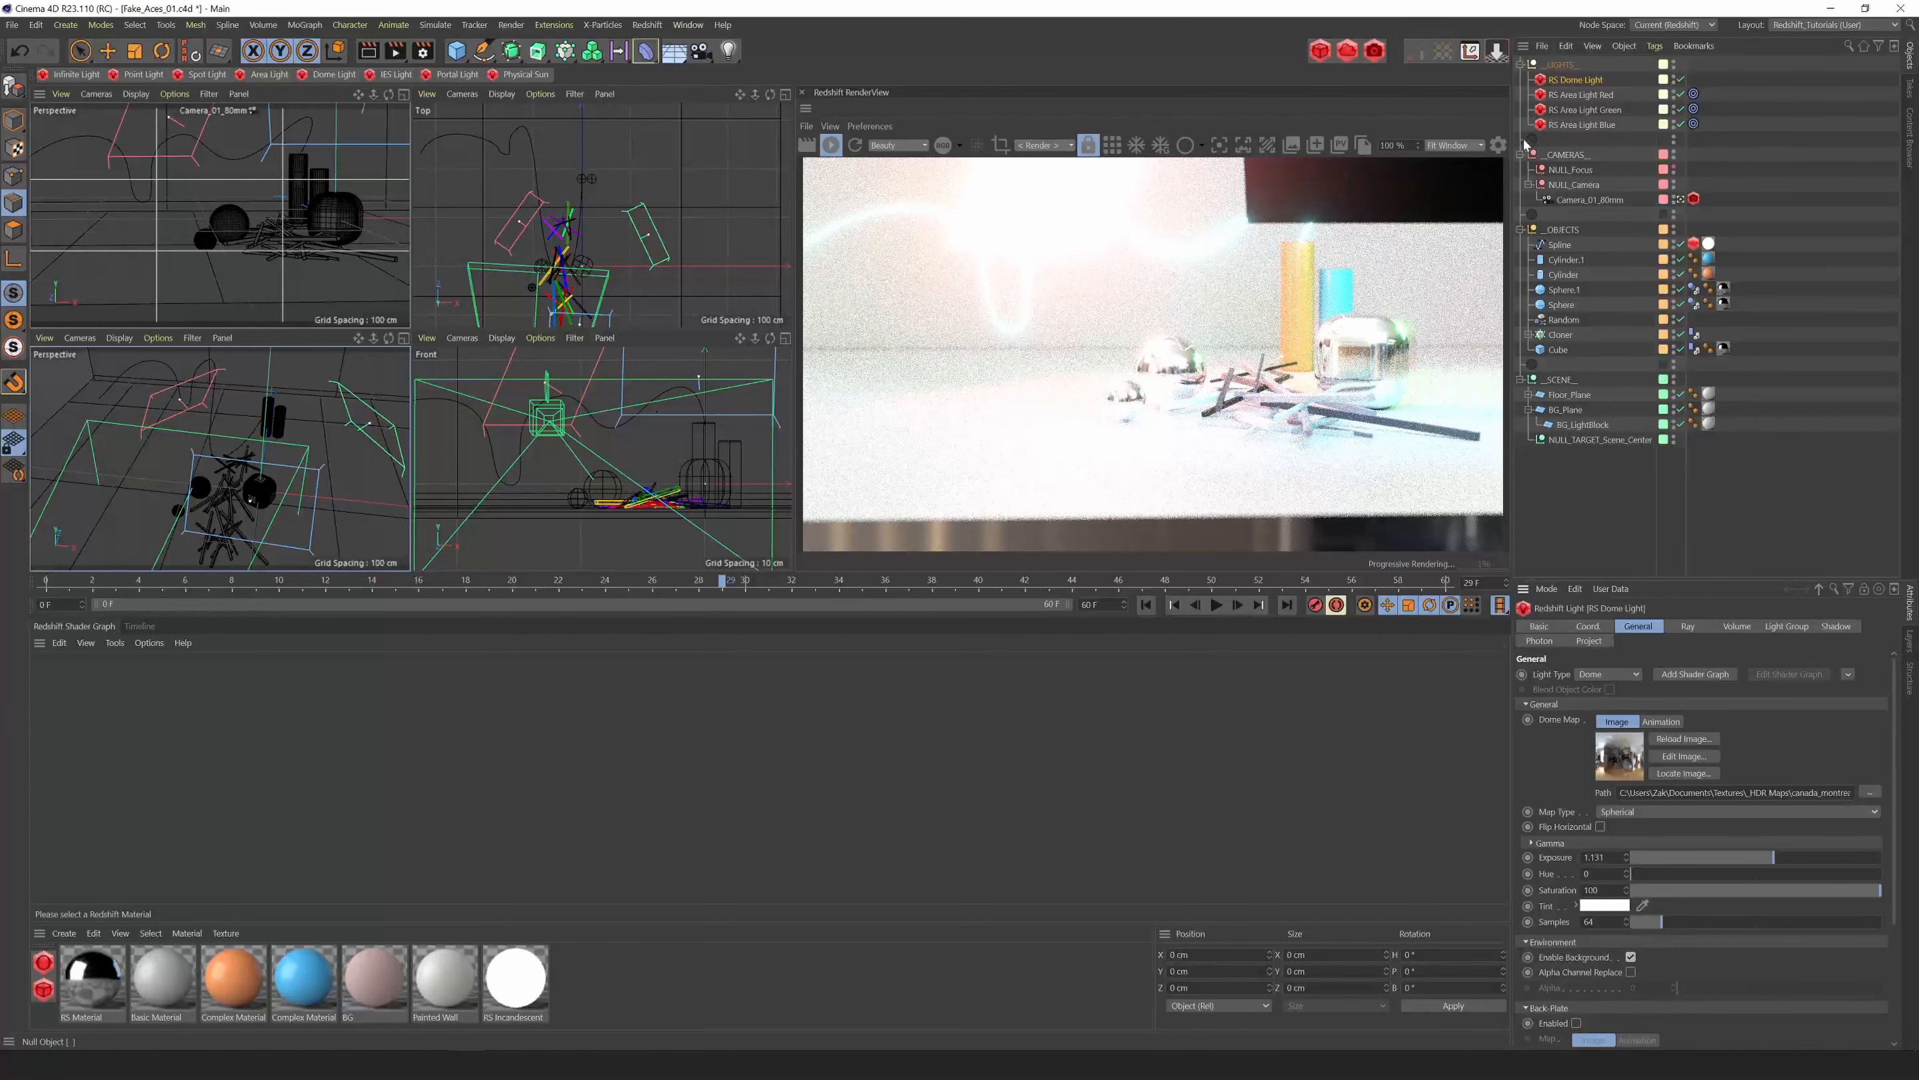
click(1499, 148)
click(1383, 256)
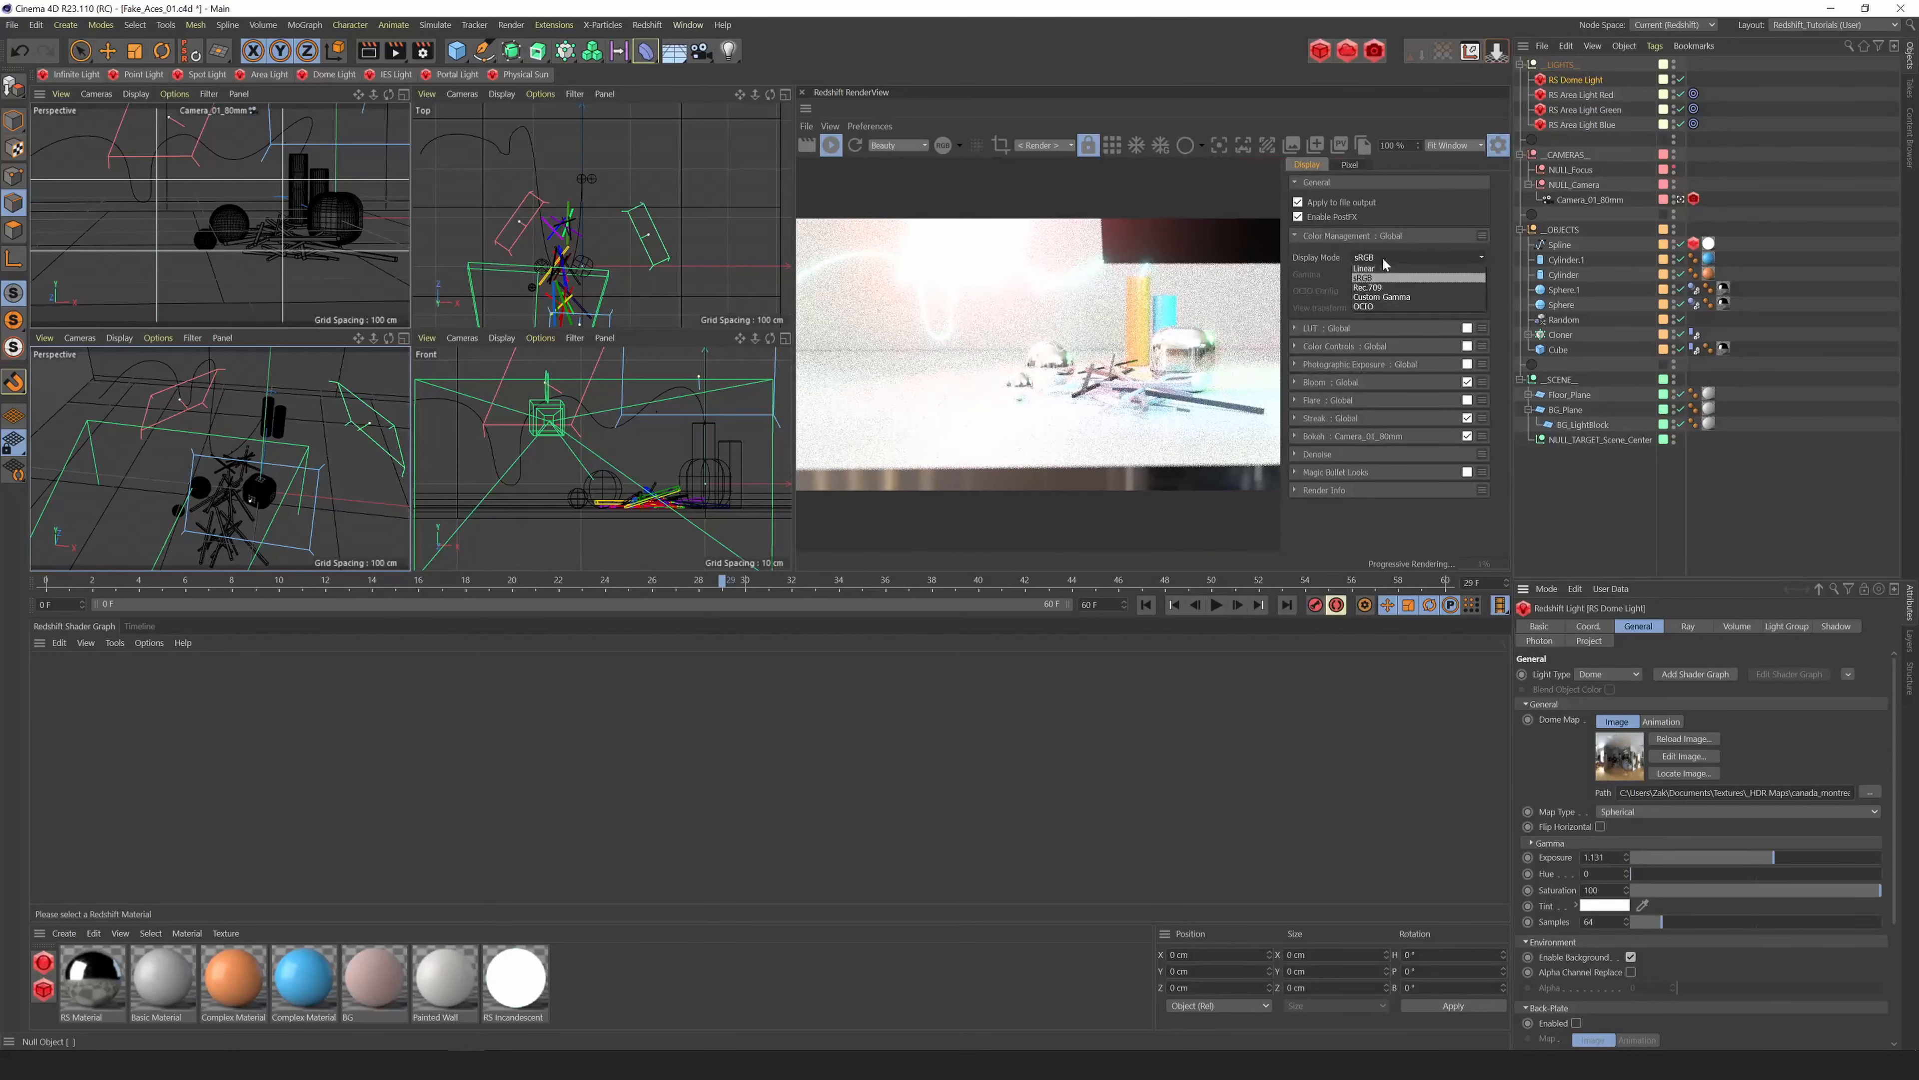
click(1372, 258)
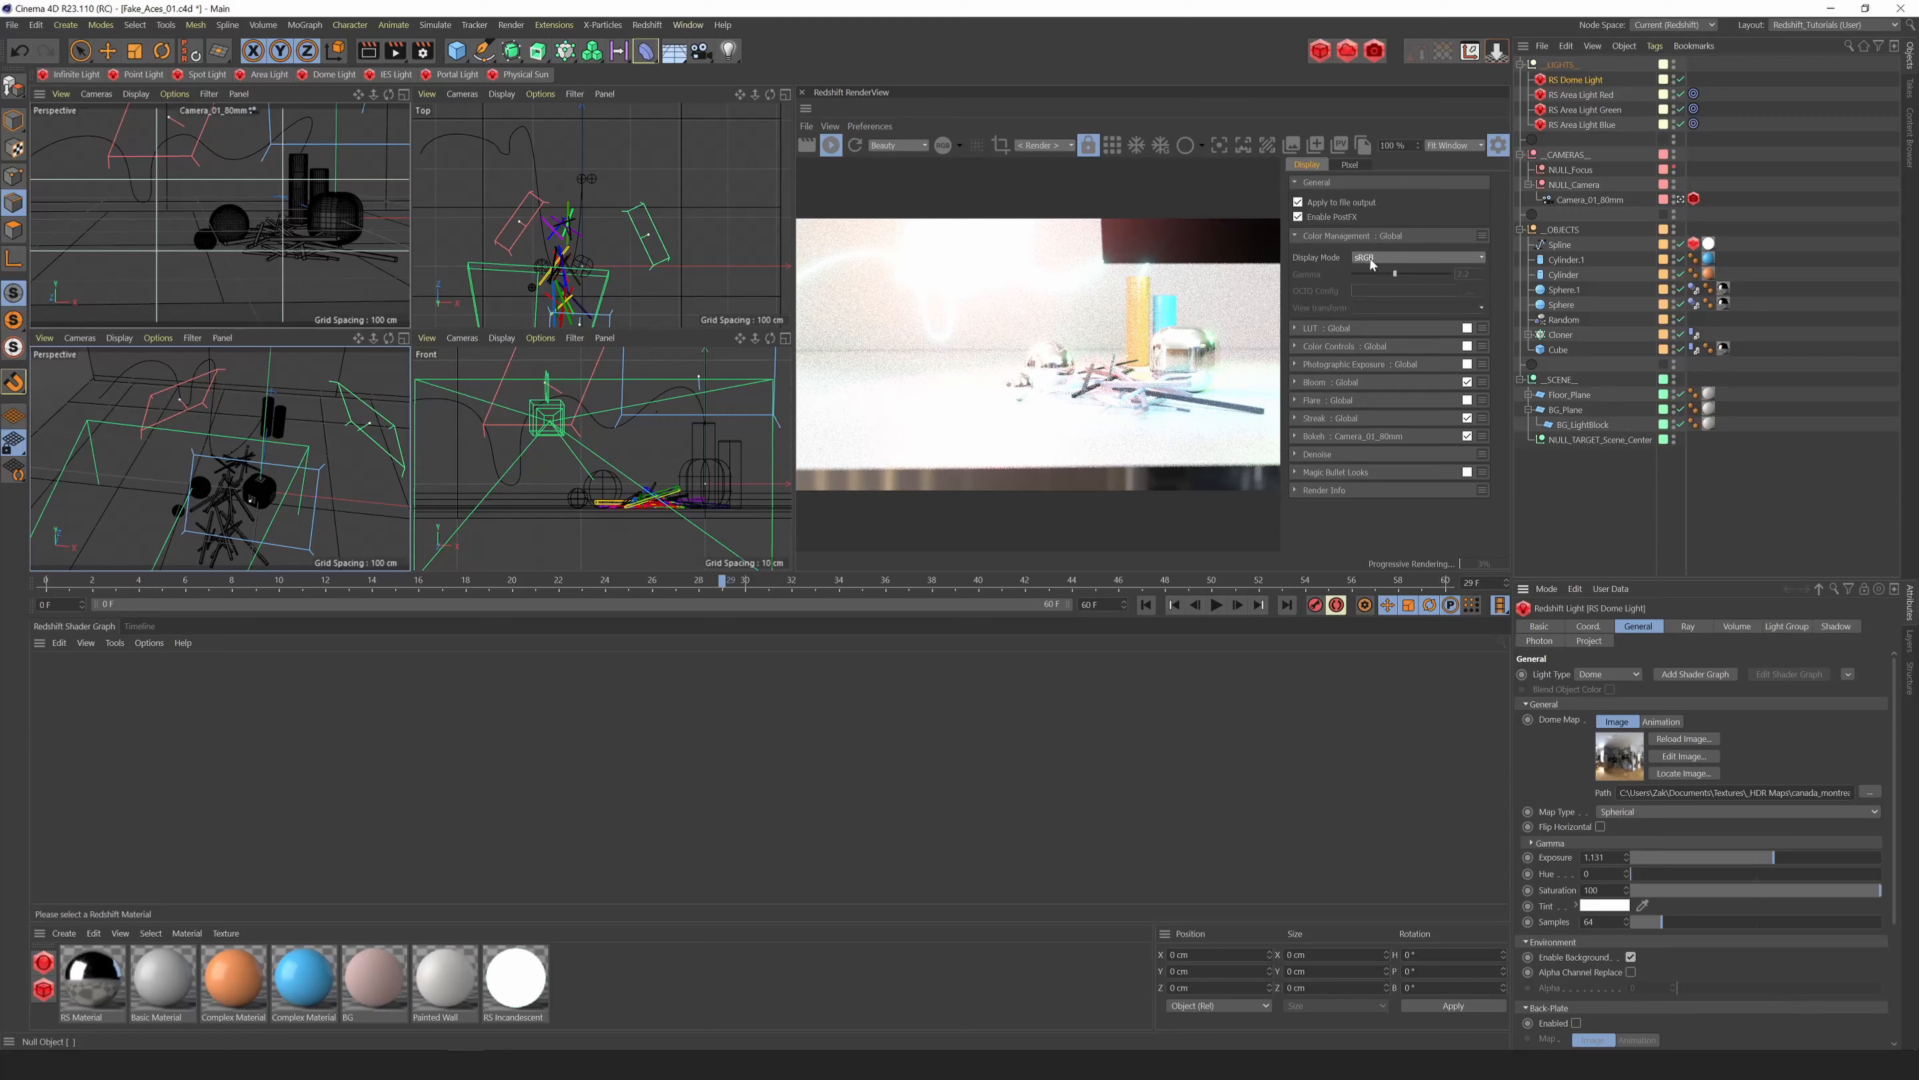
click(1495, 148)
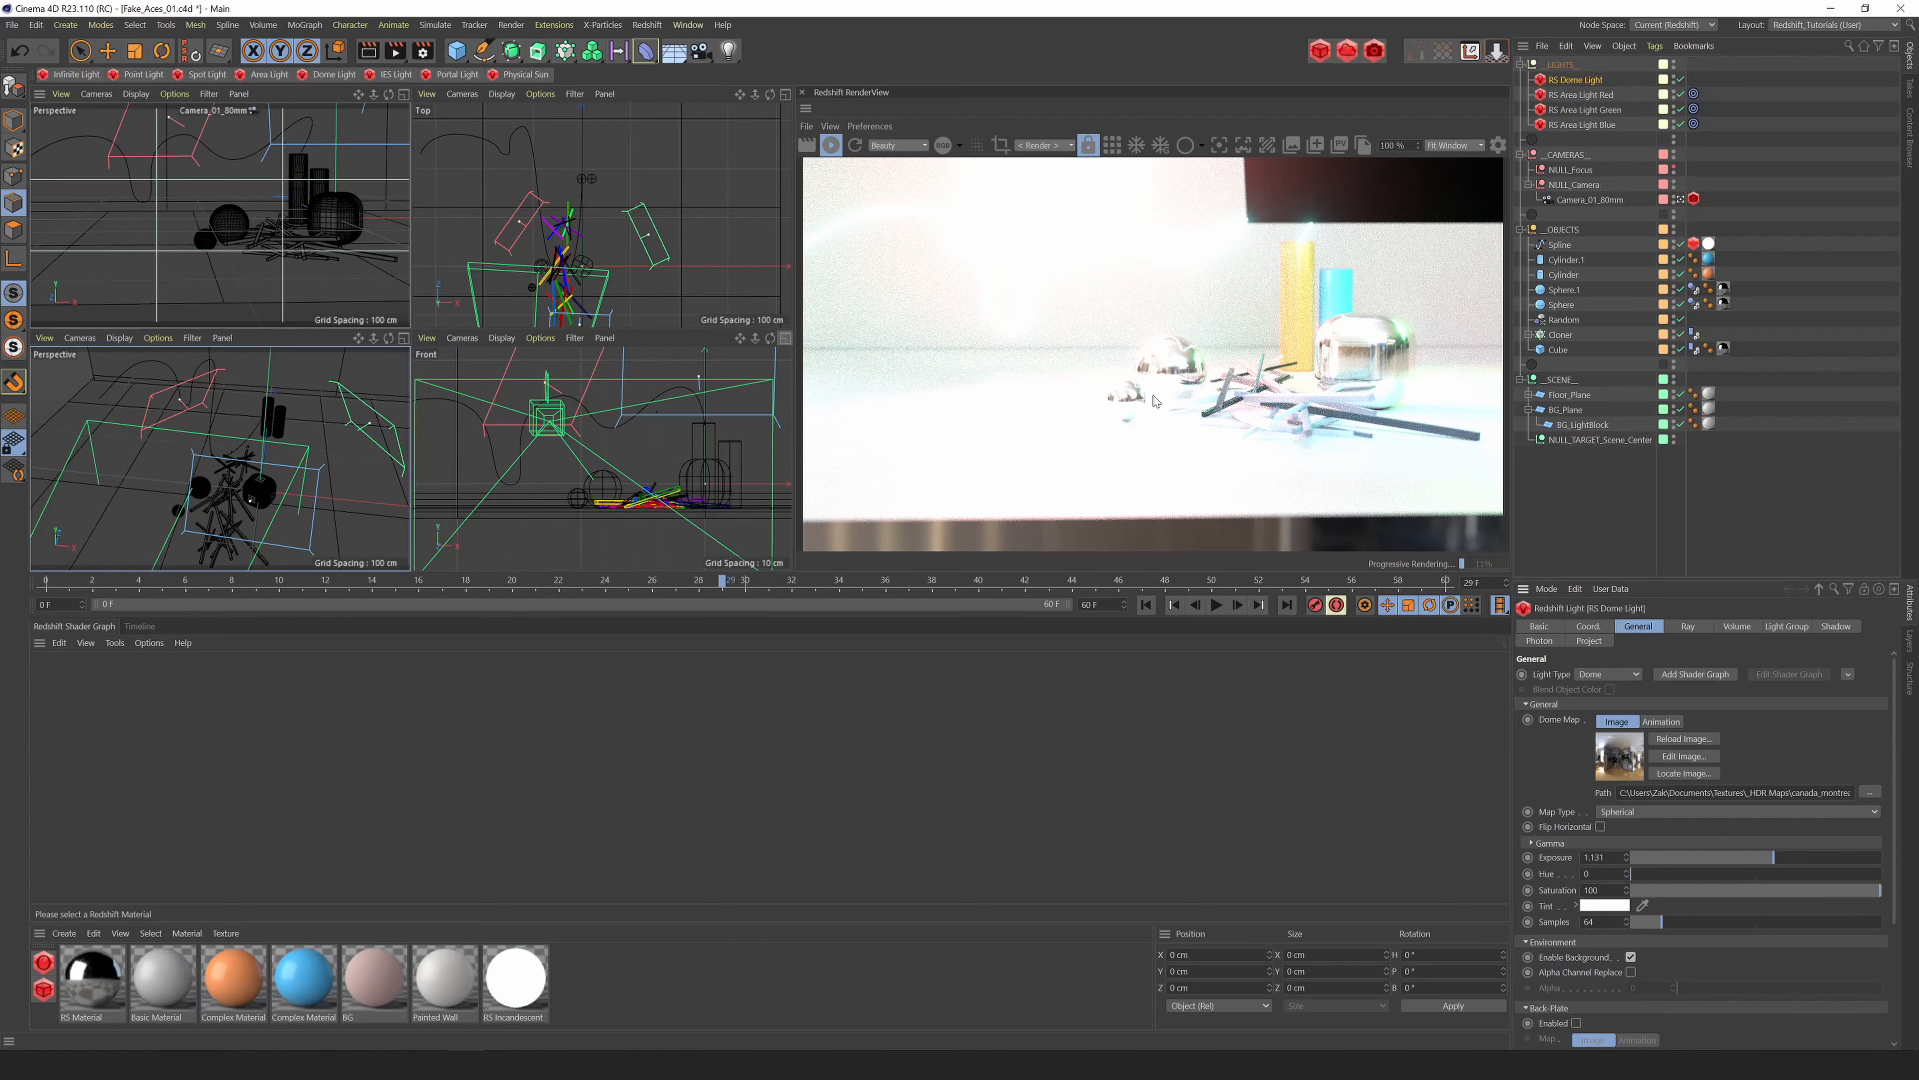
Set the RenderView display mode to OCIO and load config.ocio from the aces_1.2 folder as its configuration.
click(1498, 145)
click(1377, 258)
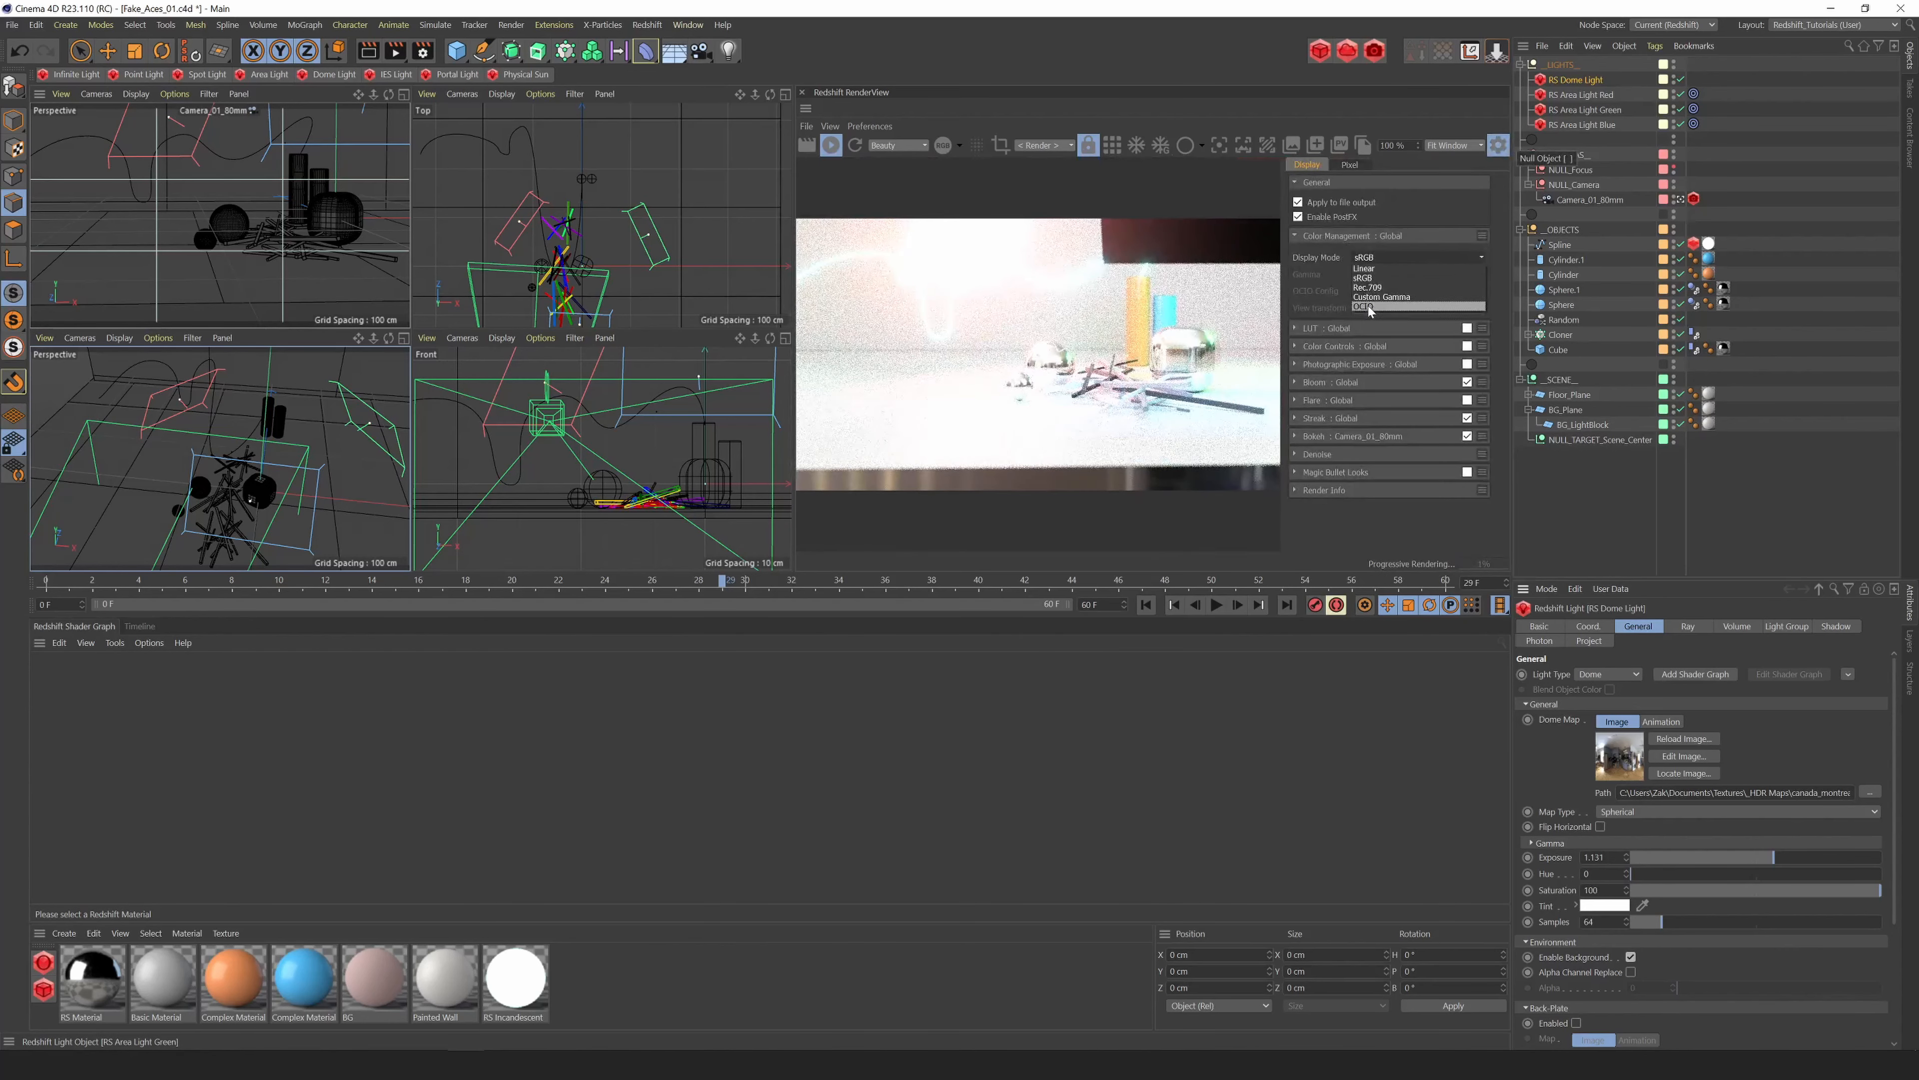
click(1391, 303)
click(1473, 293)
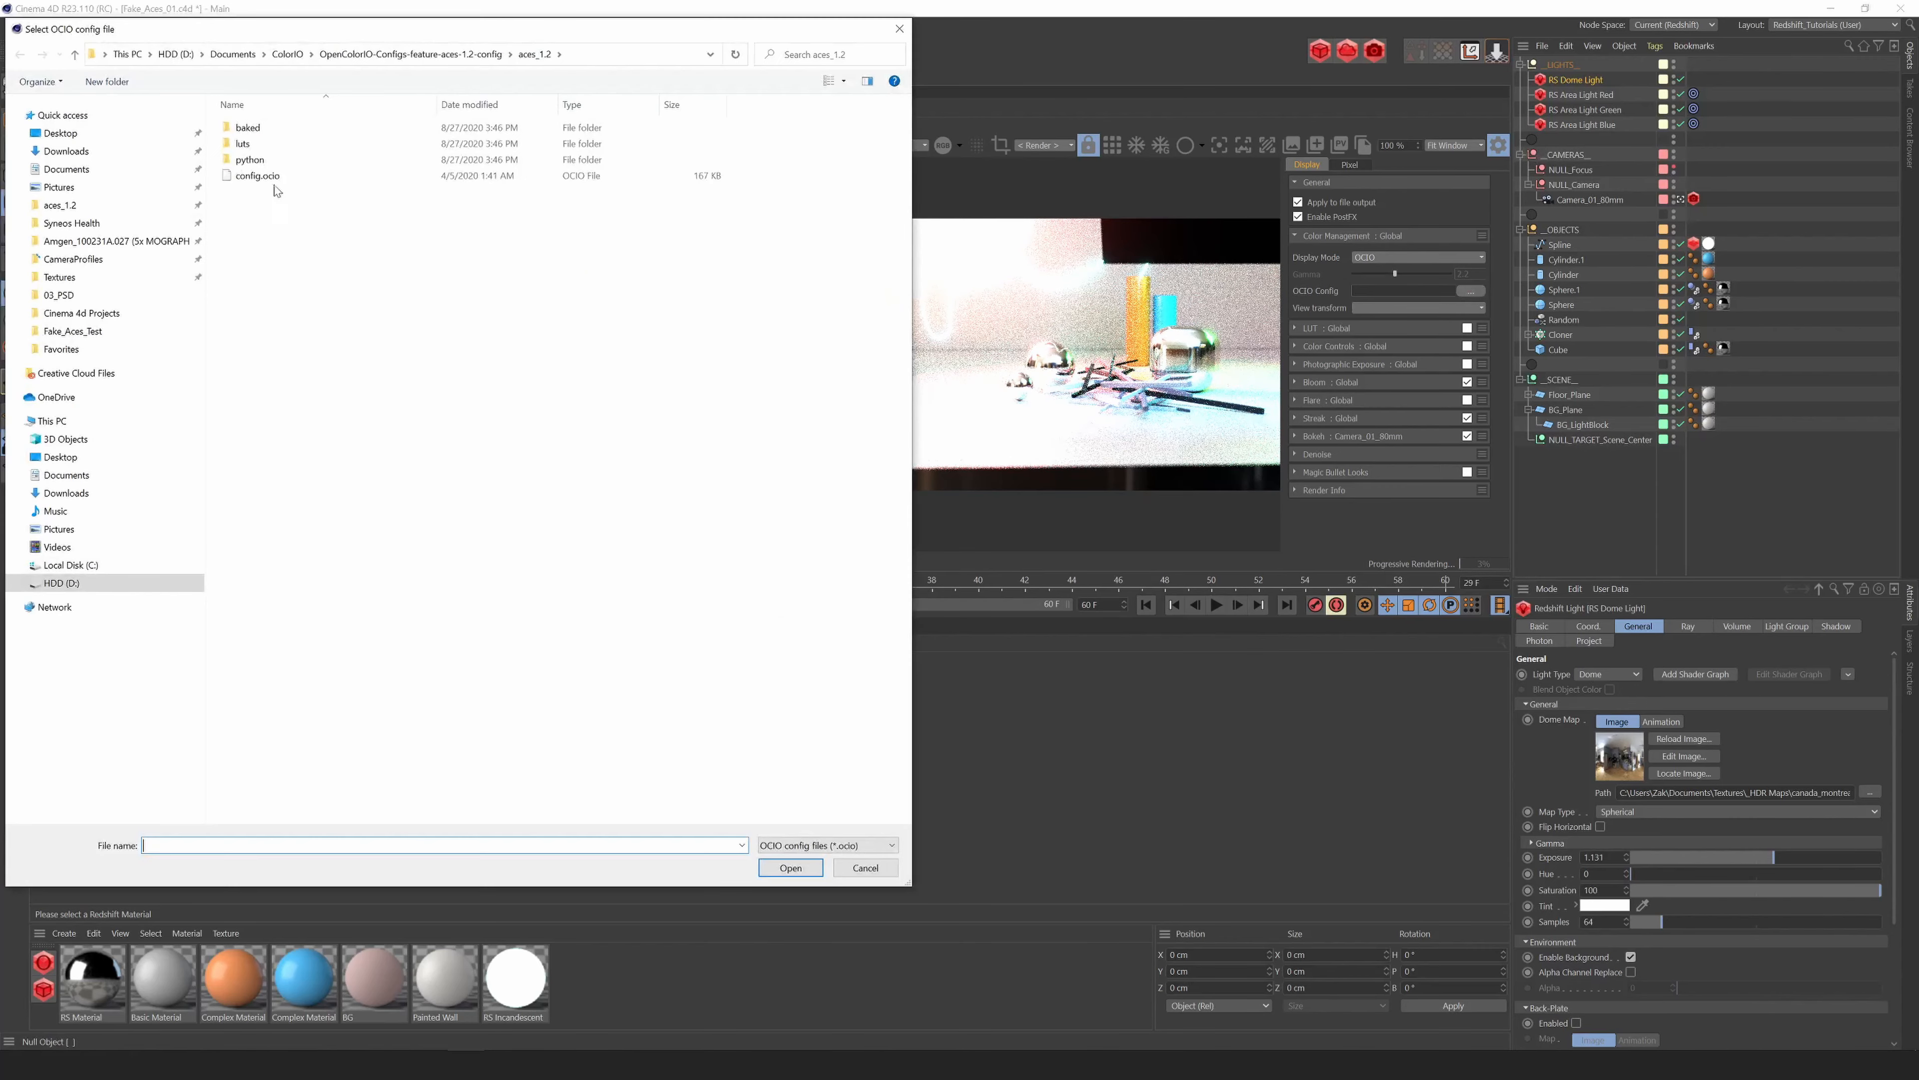
click(257, 175)
click(789, 867)
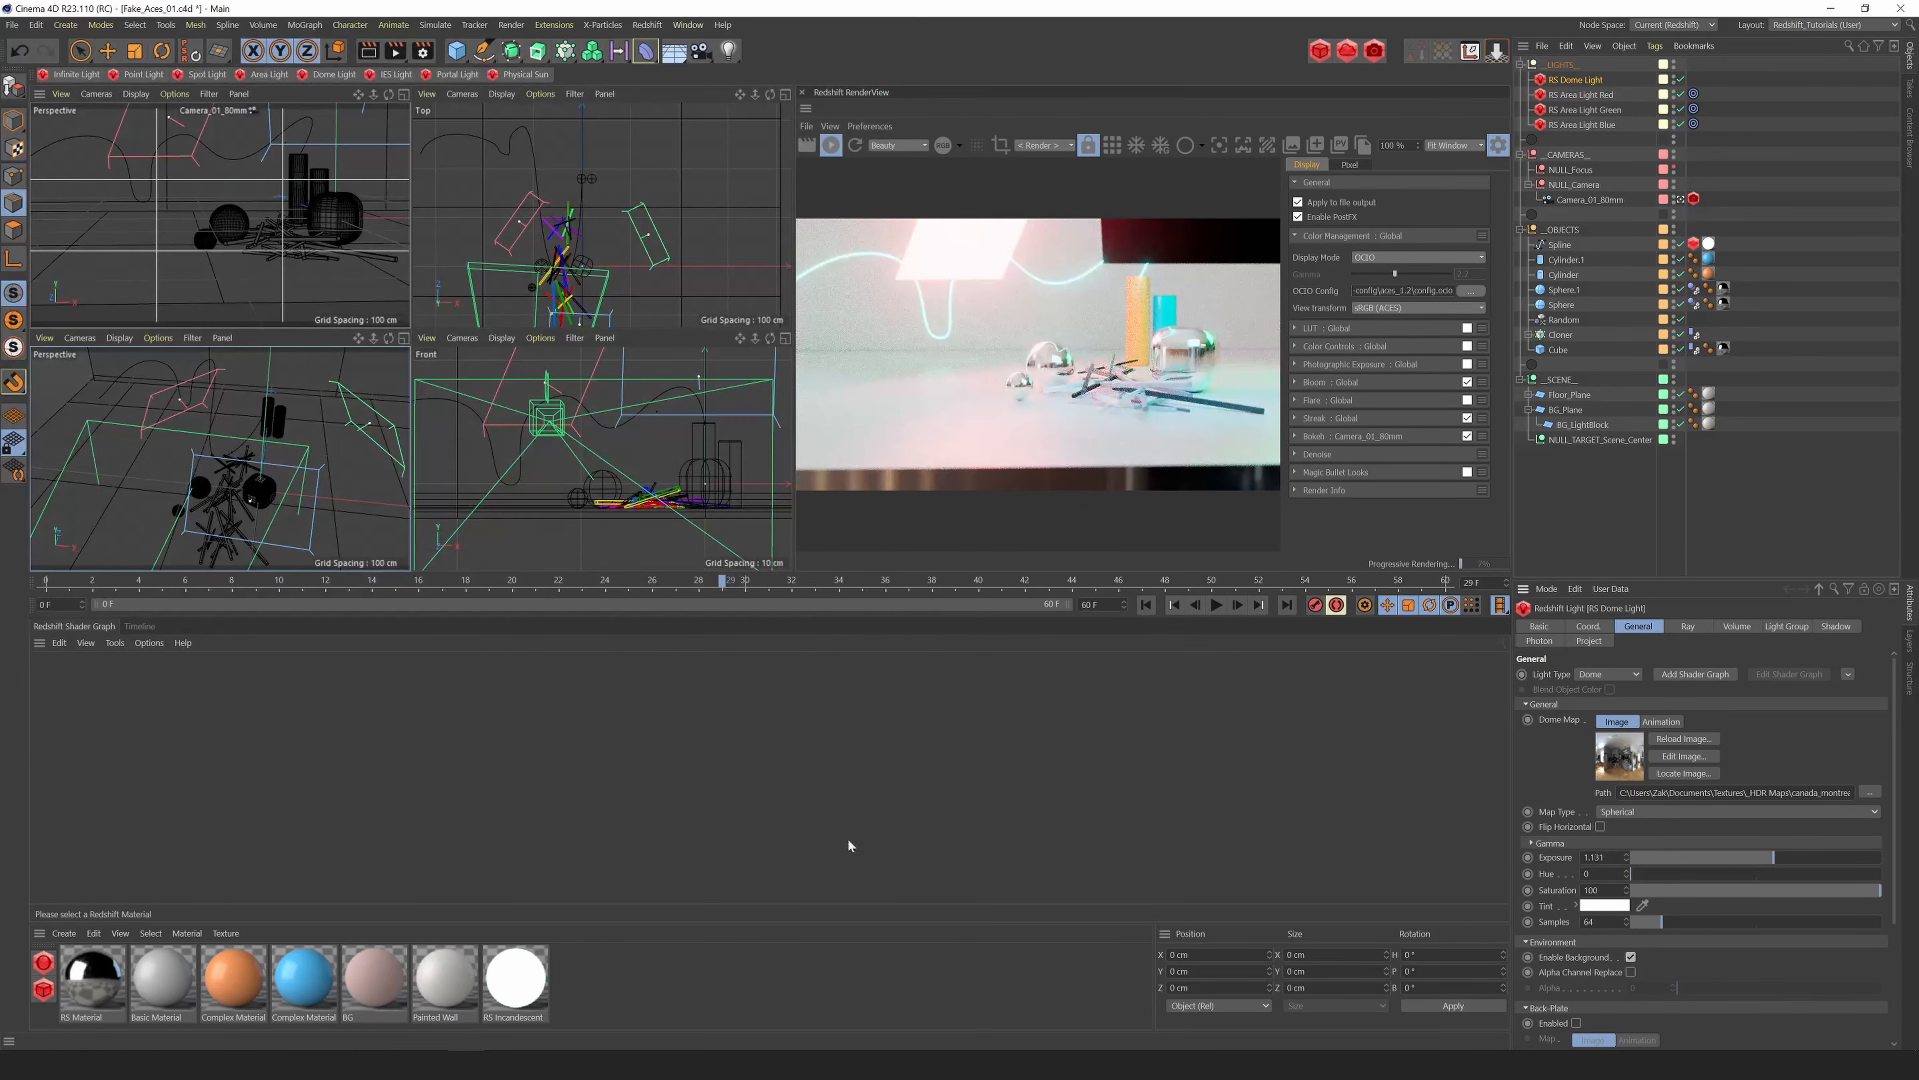
click(1499, 145)
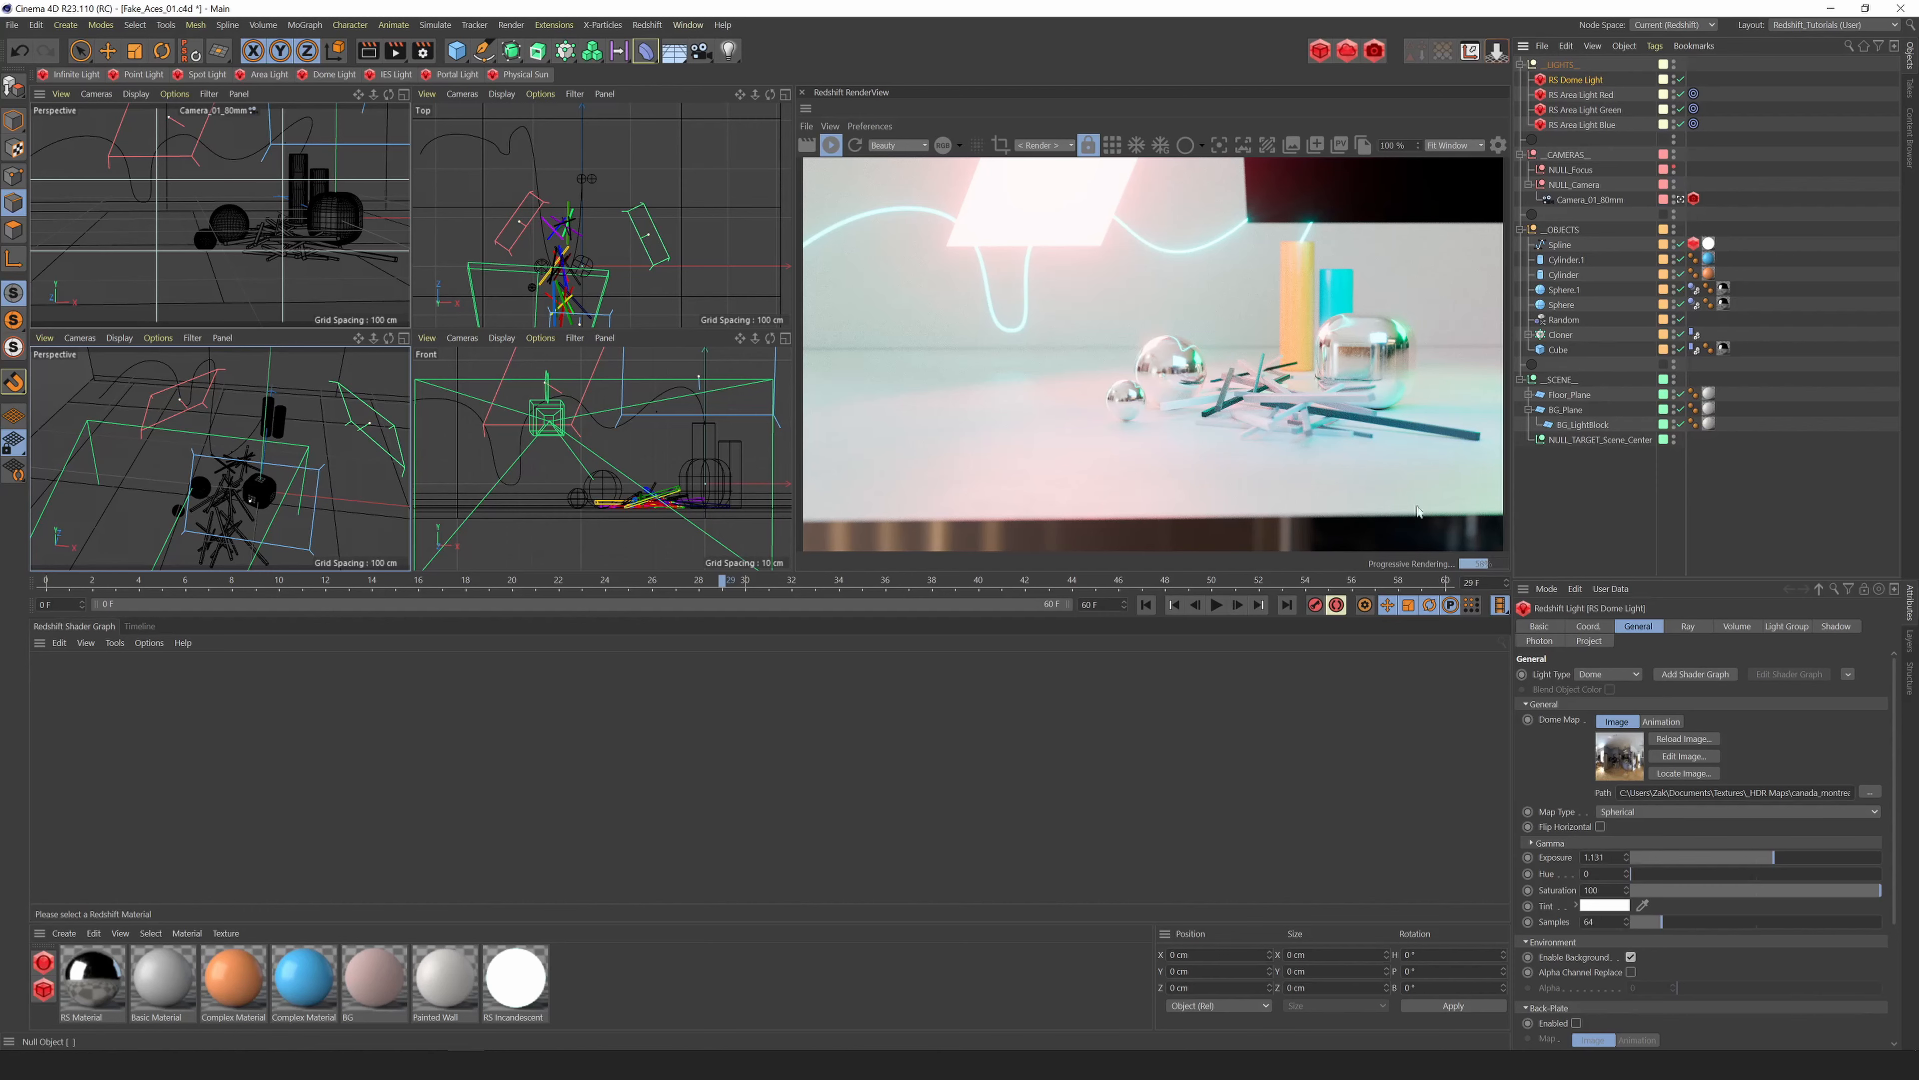
Try the dome light texture's saturation at about 56, and restore it to 100.
drag(374, 94, 121, 143)
drag(388, 94, 446, 96)
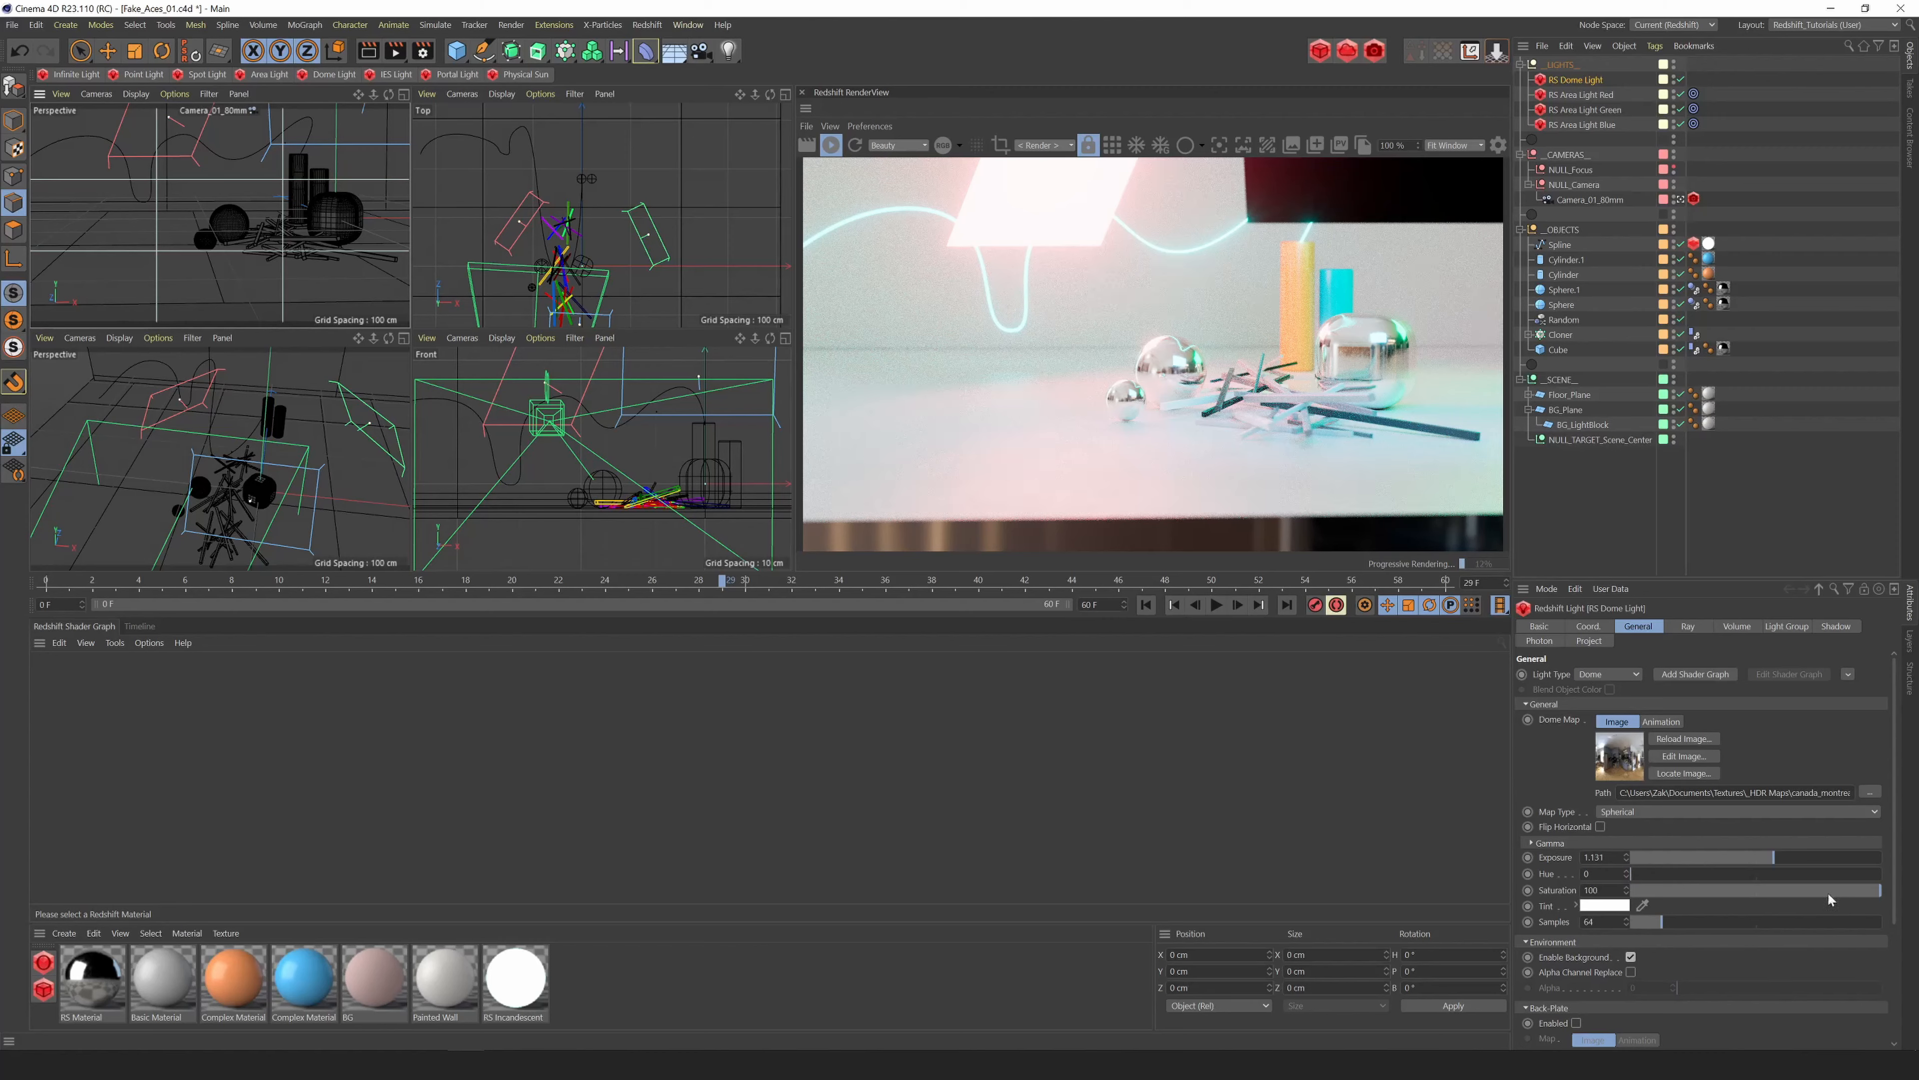
mouse_move(1828, 891)
mouse_down()
mouse_move(1731, 892)
mouse_move(1798, 892)
mouse_up()
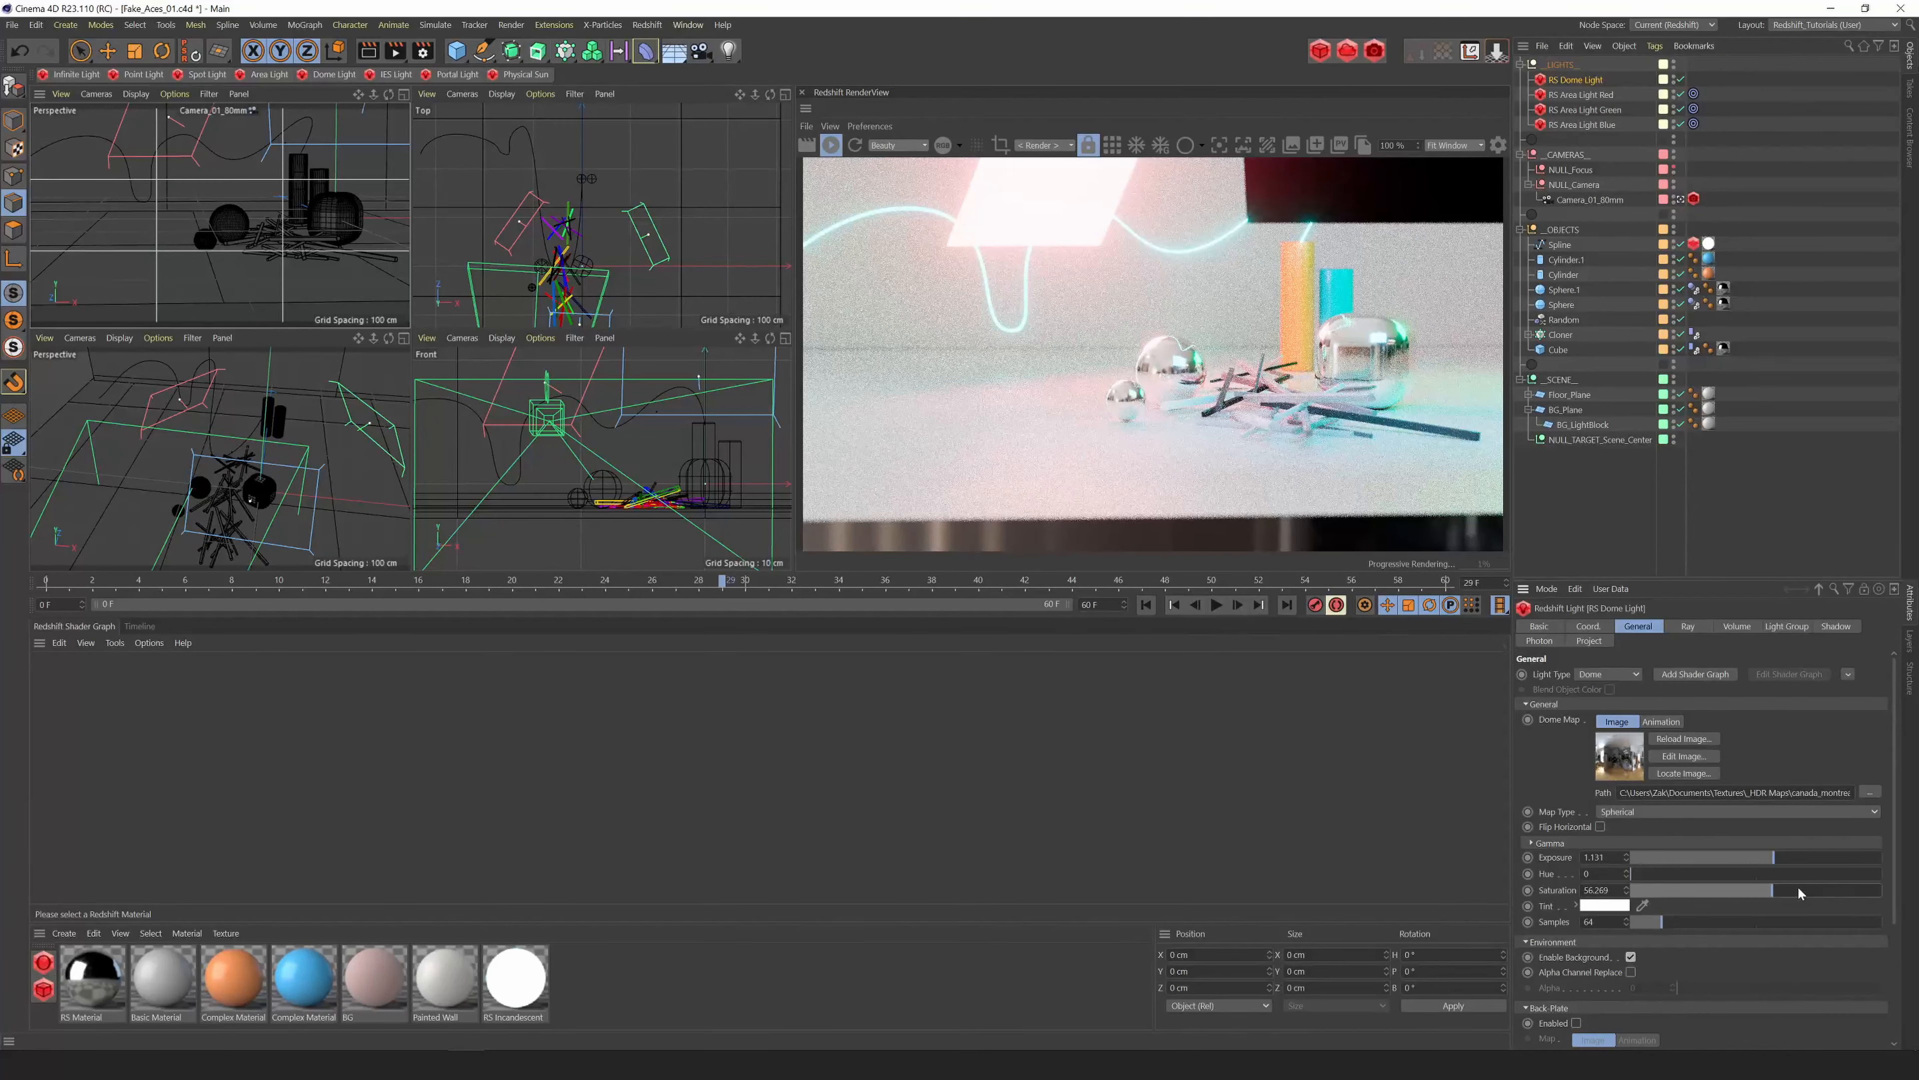
drag(1789, 890, 1917, 896)
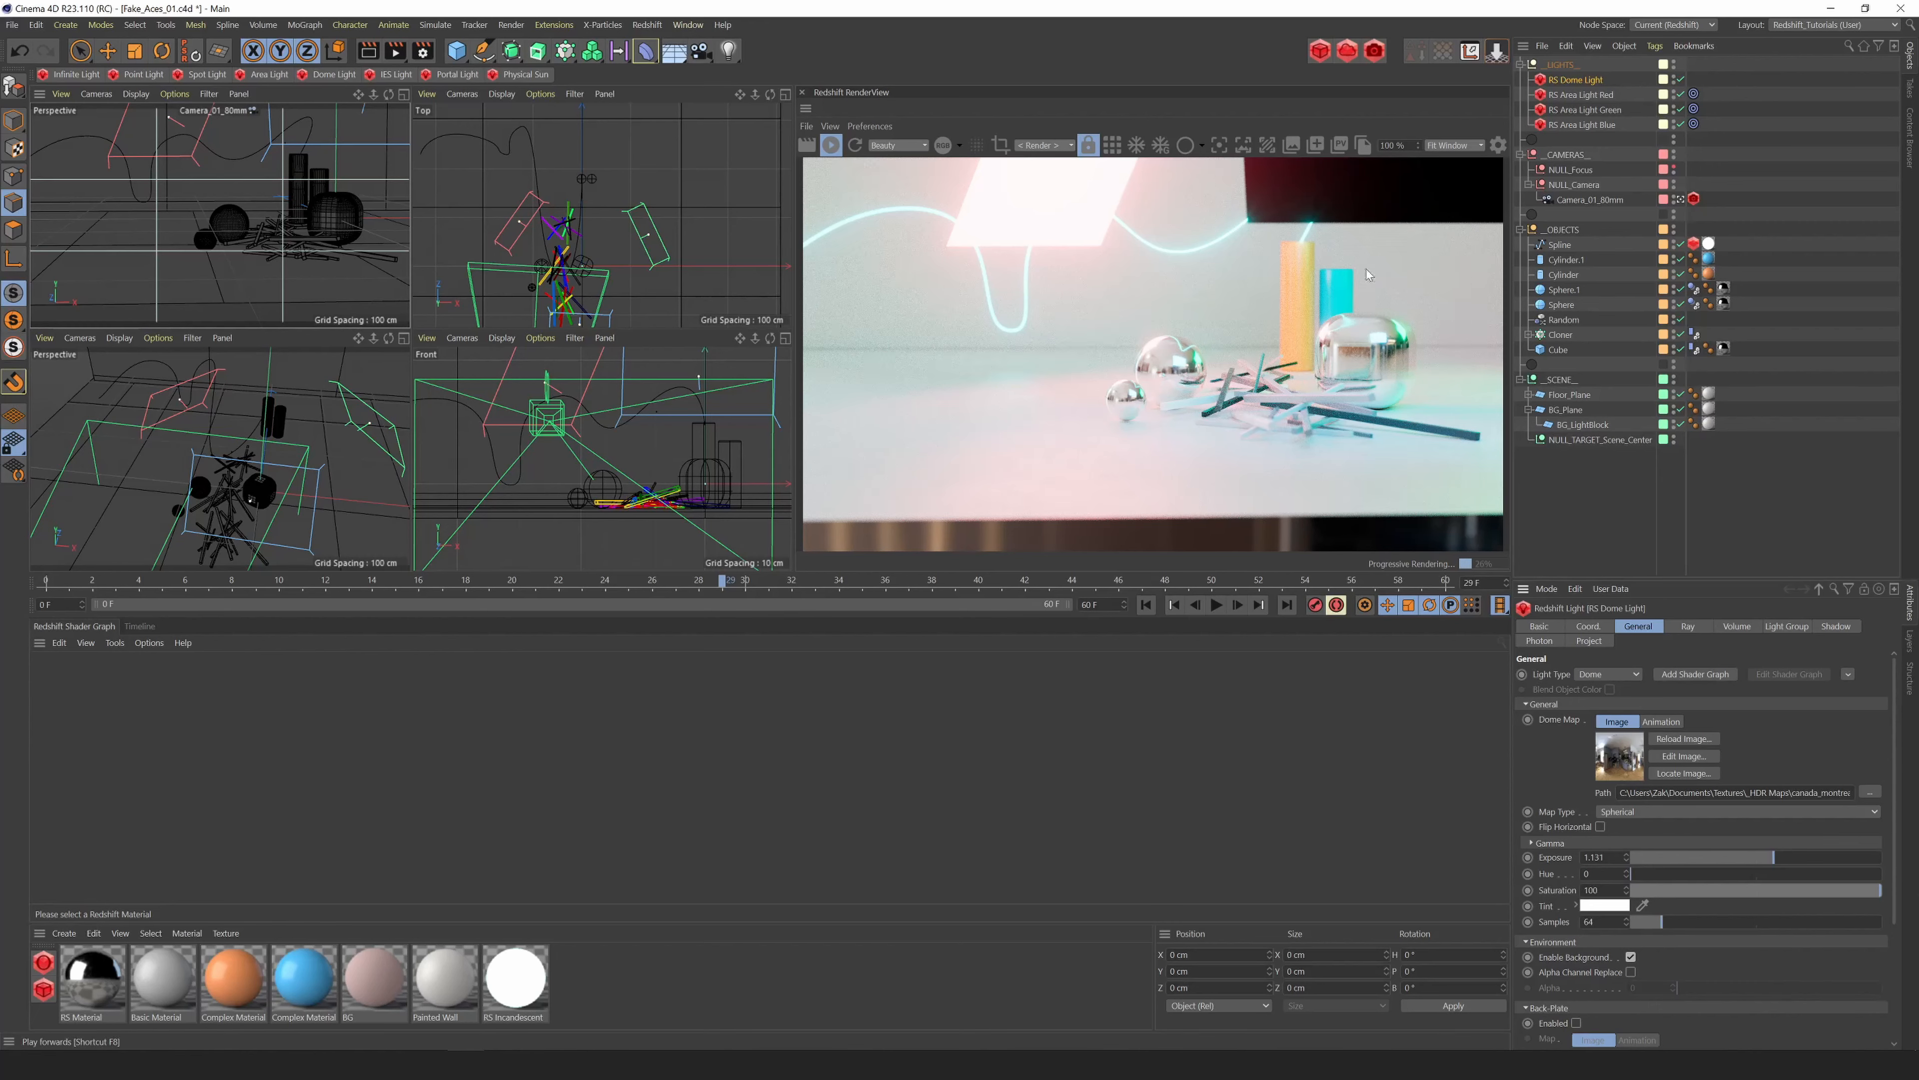
Review the RenderView's OCIO color management settings and stop the live render.
click(1496, 148)
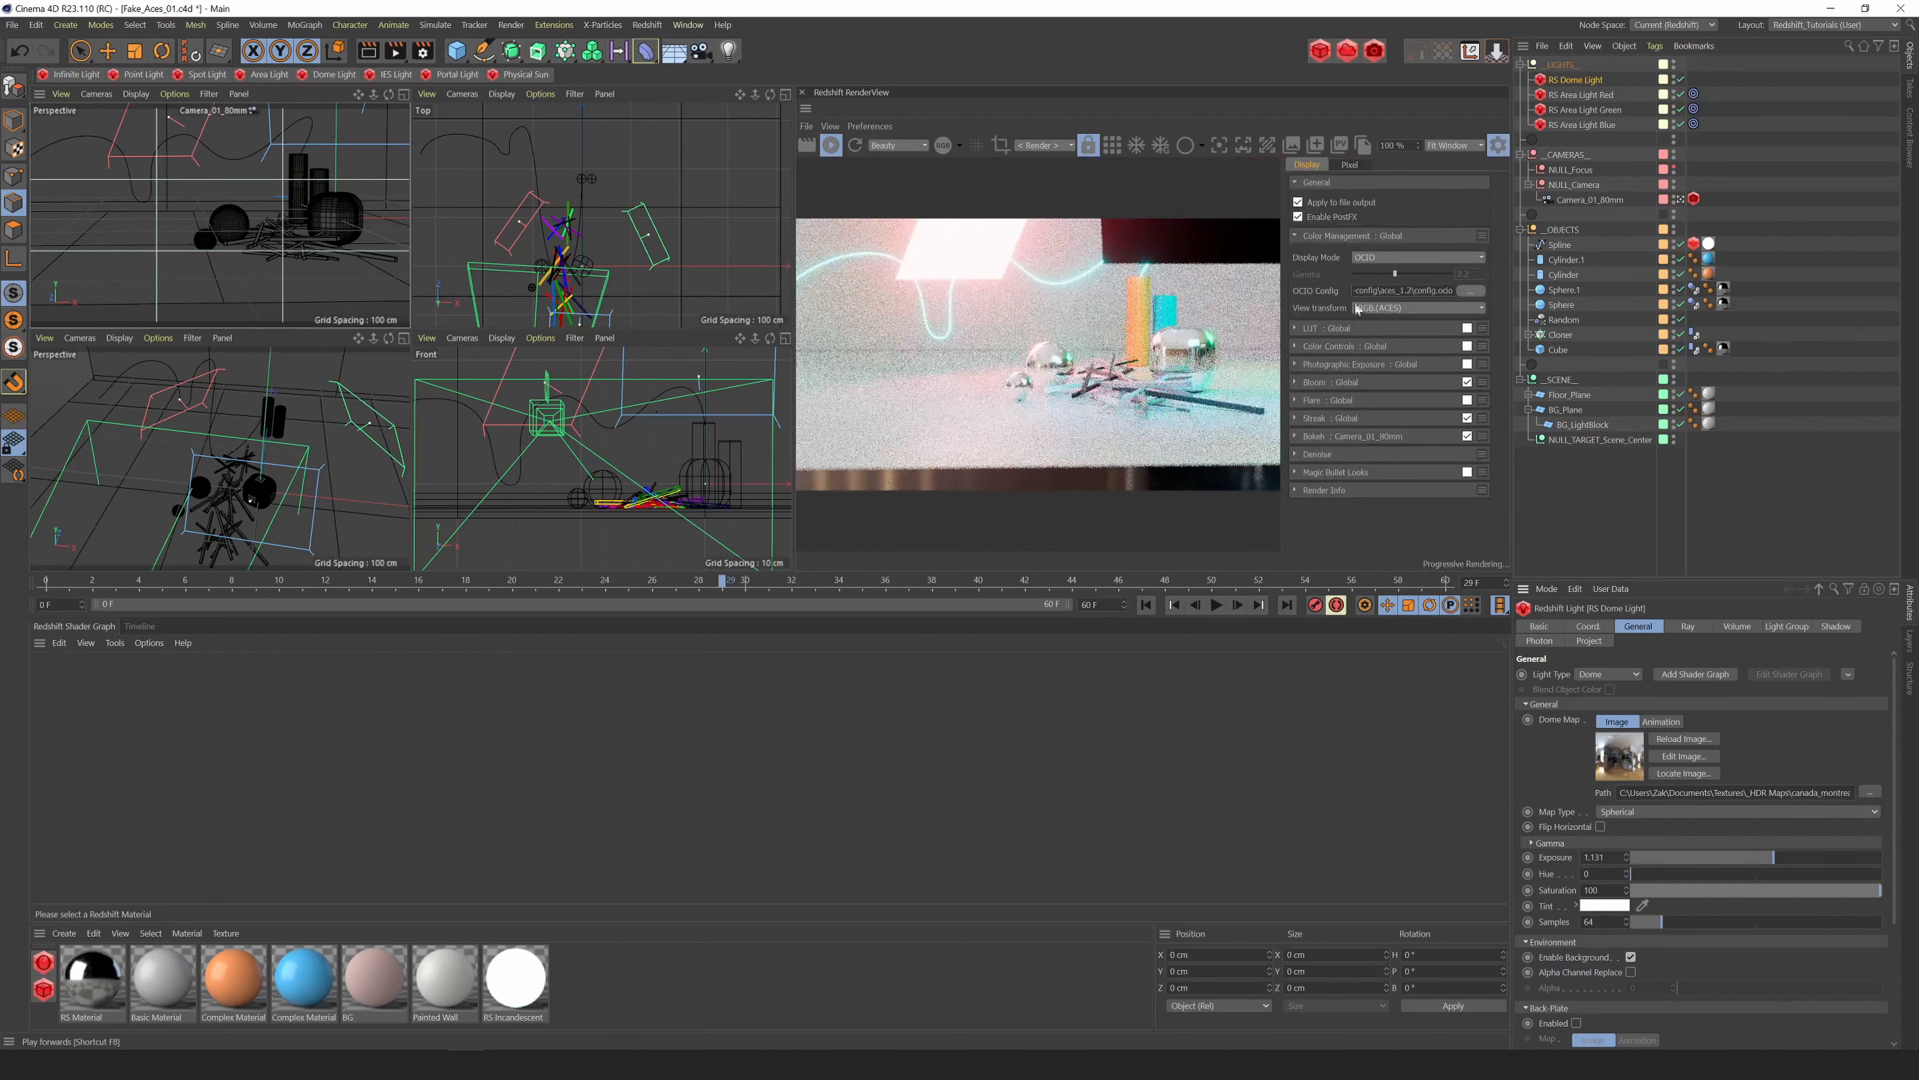
click(1496, 148)
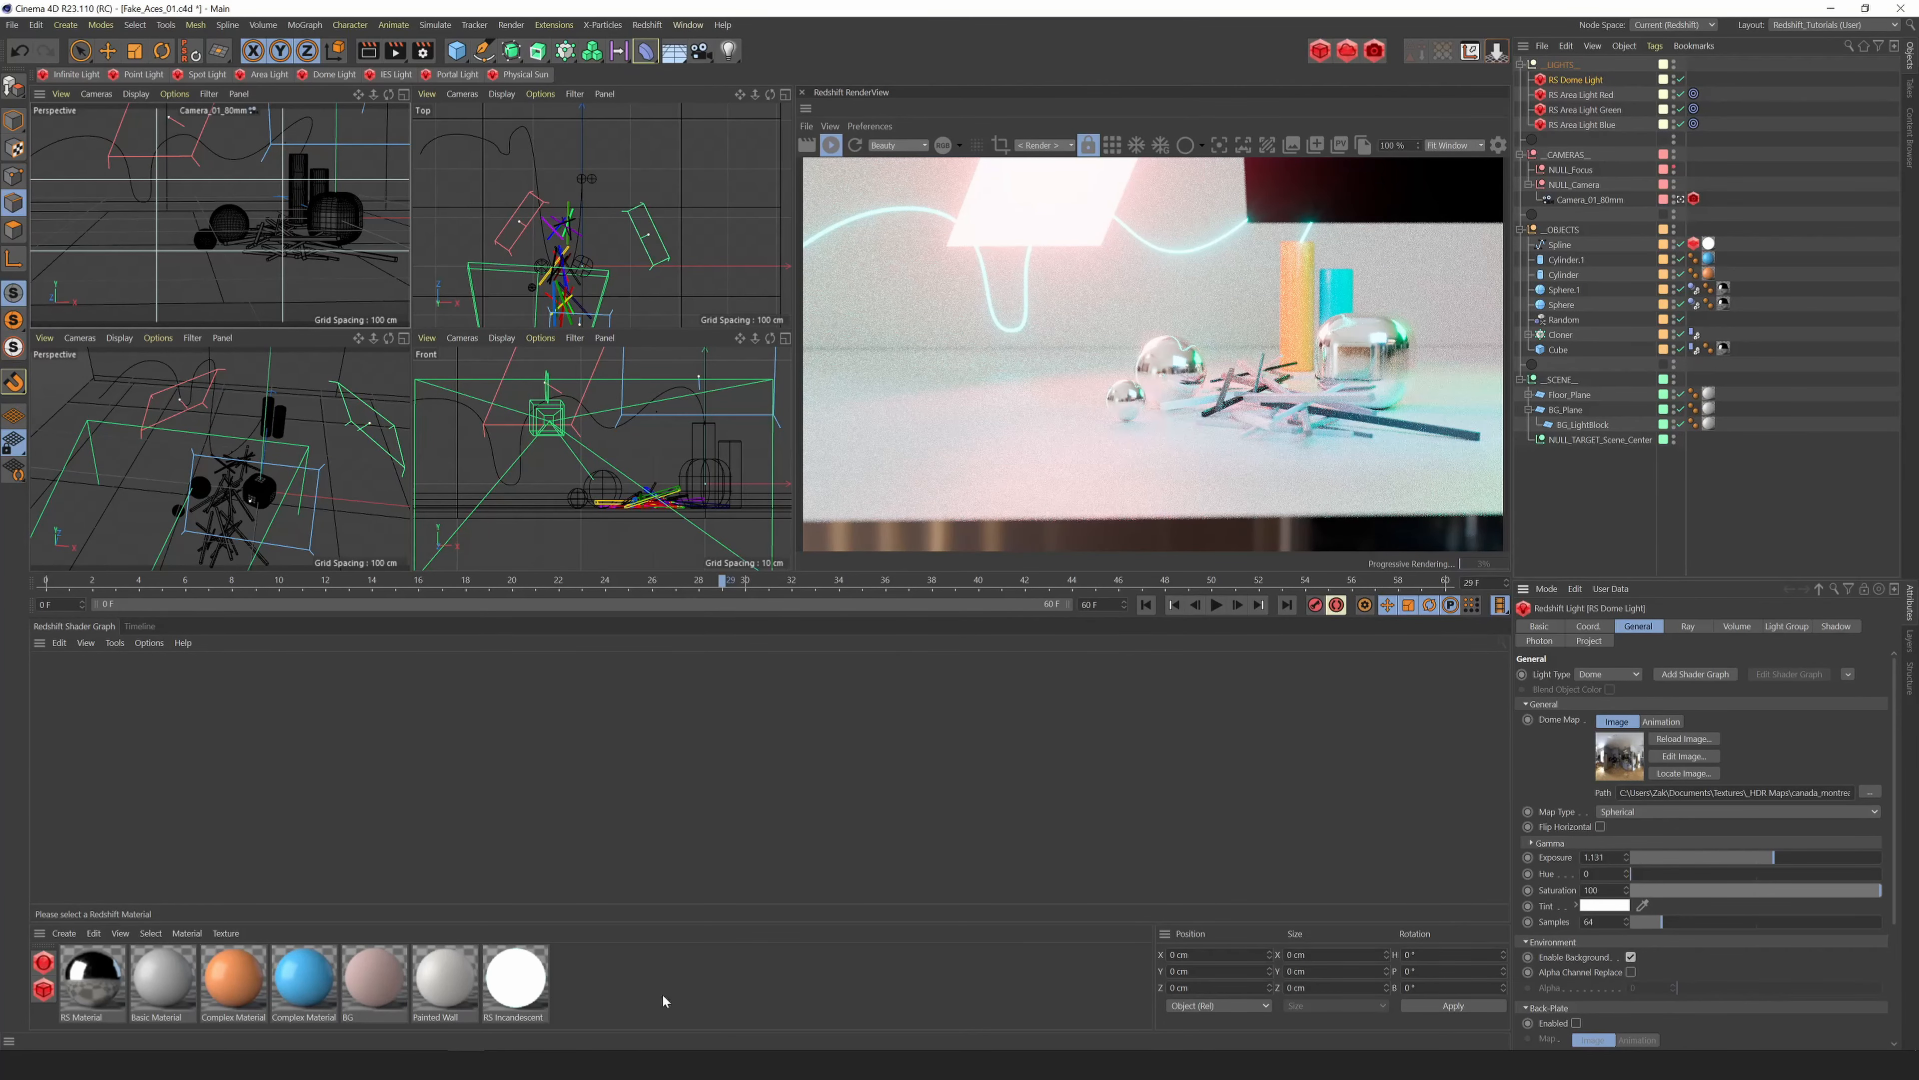
click(832, 146)
Switch to After Effects, hide the two conversion layers at the top of the Aces composition and the CC layer, and select the visible Fake_Aces EXR footage.
click(765, 1065)
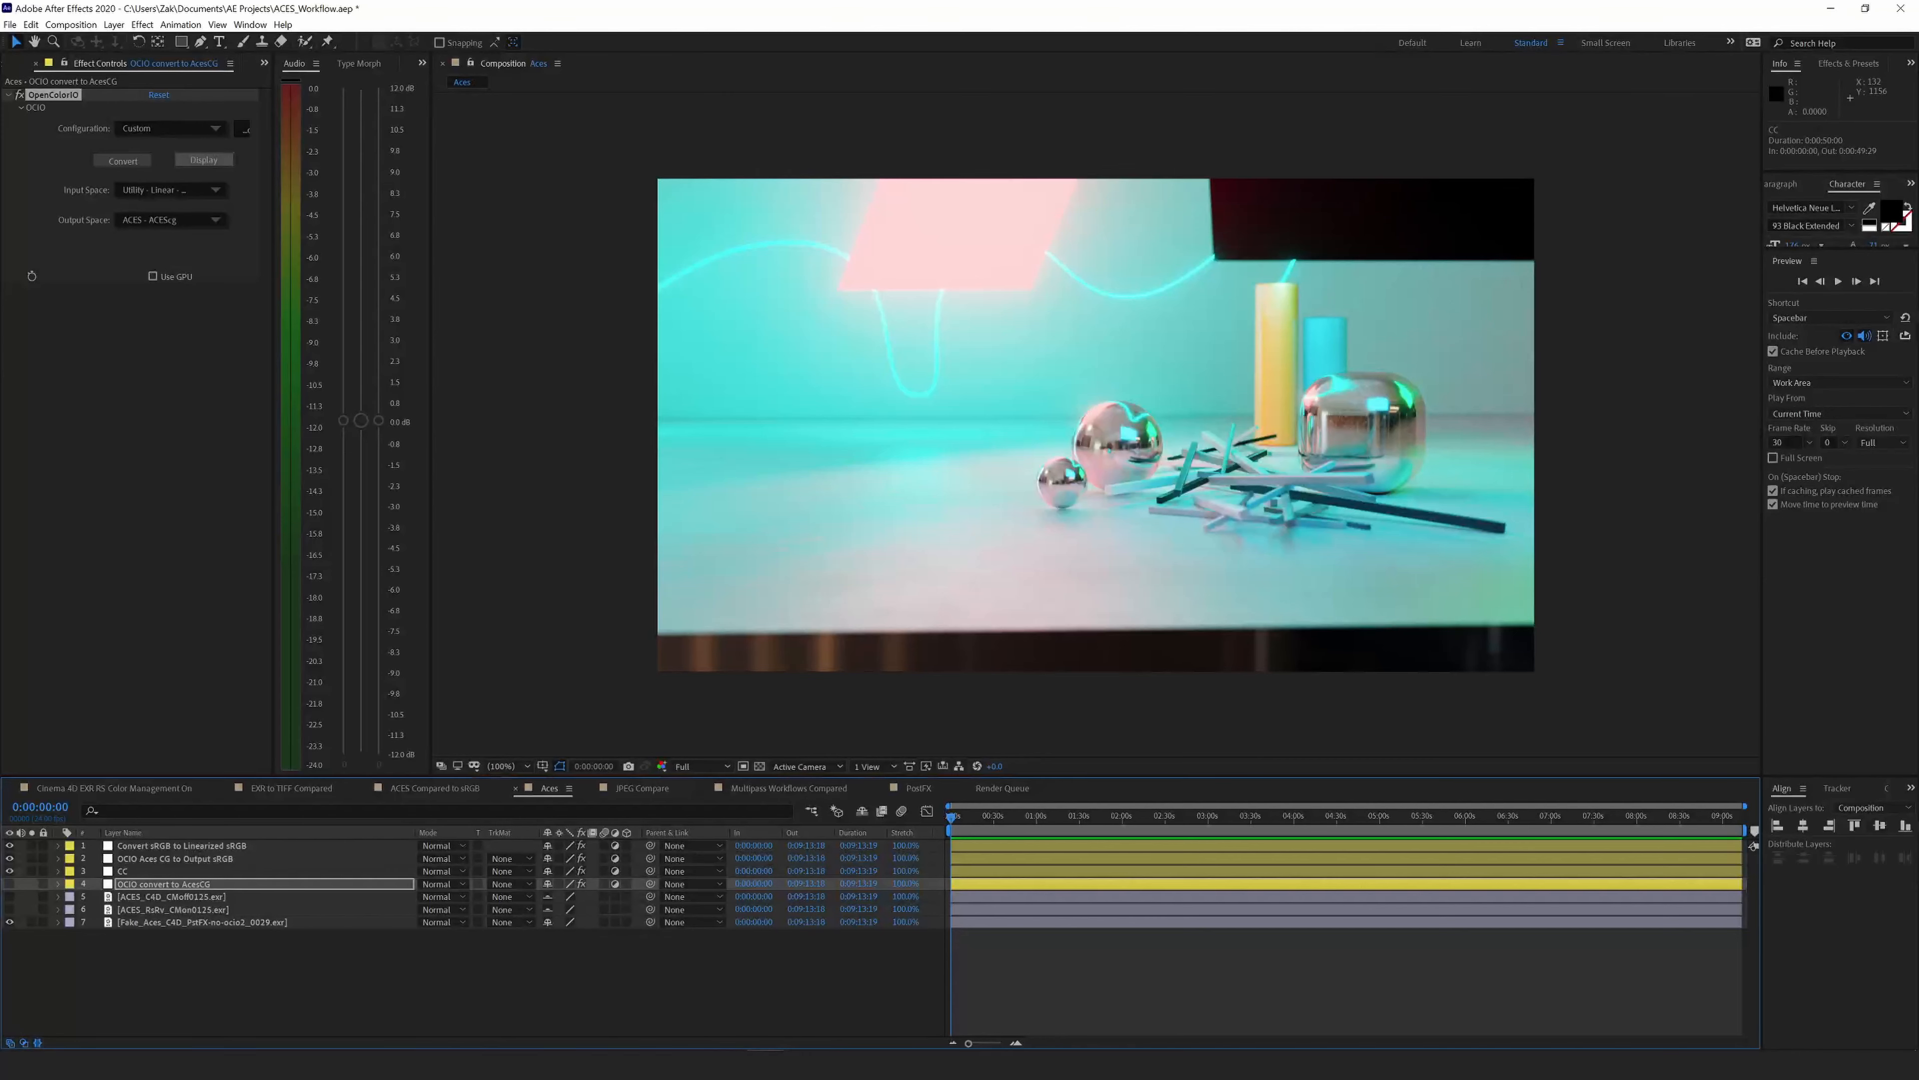
drag(9, 876, 9, 844)
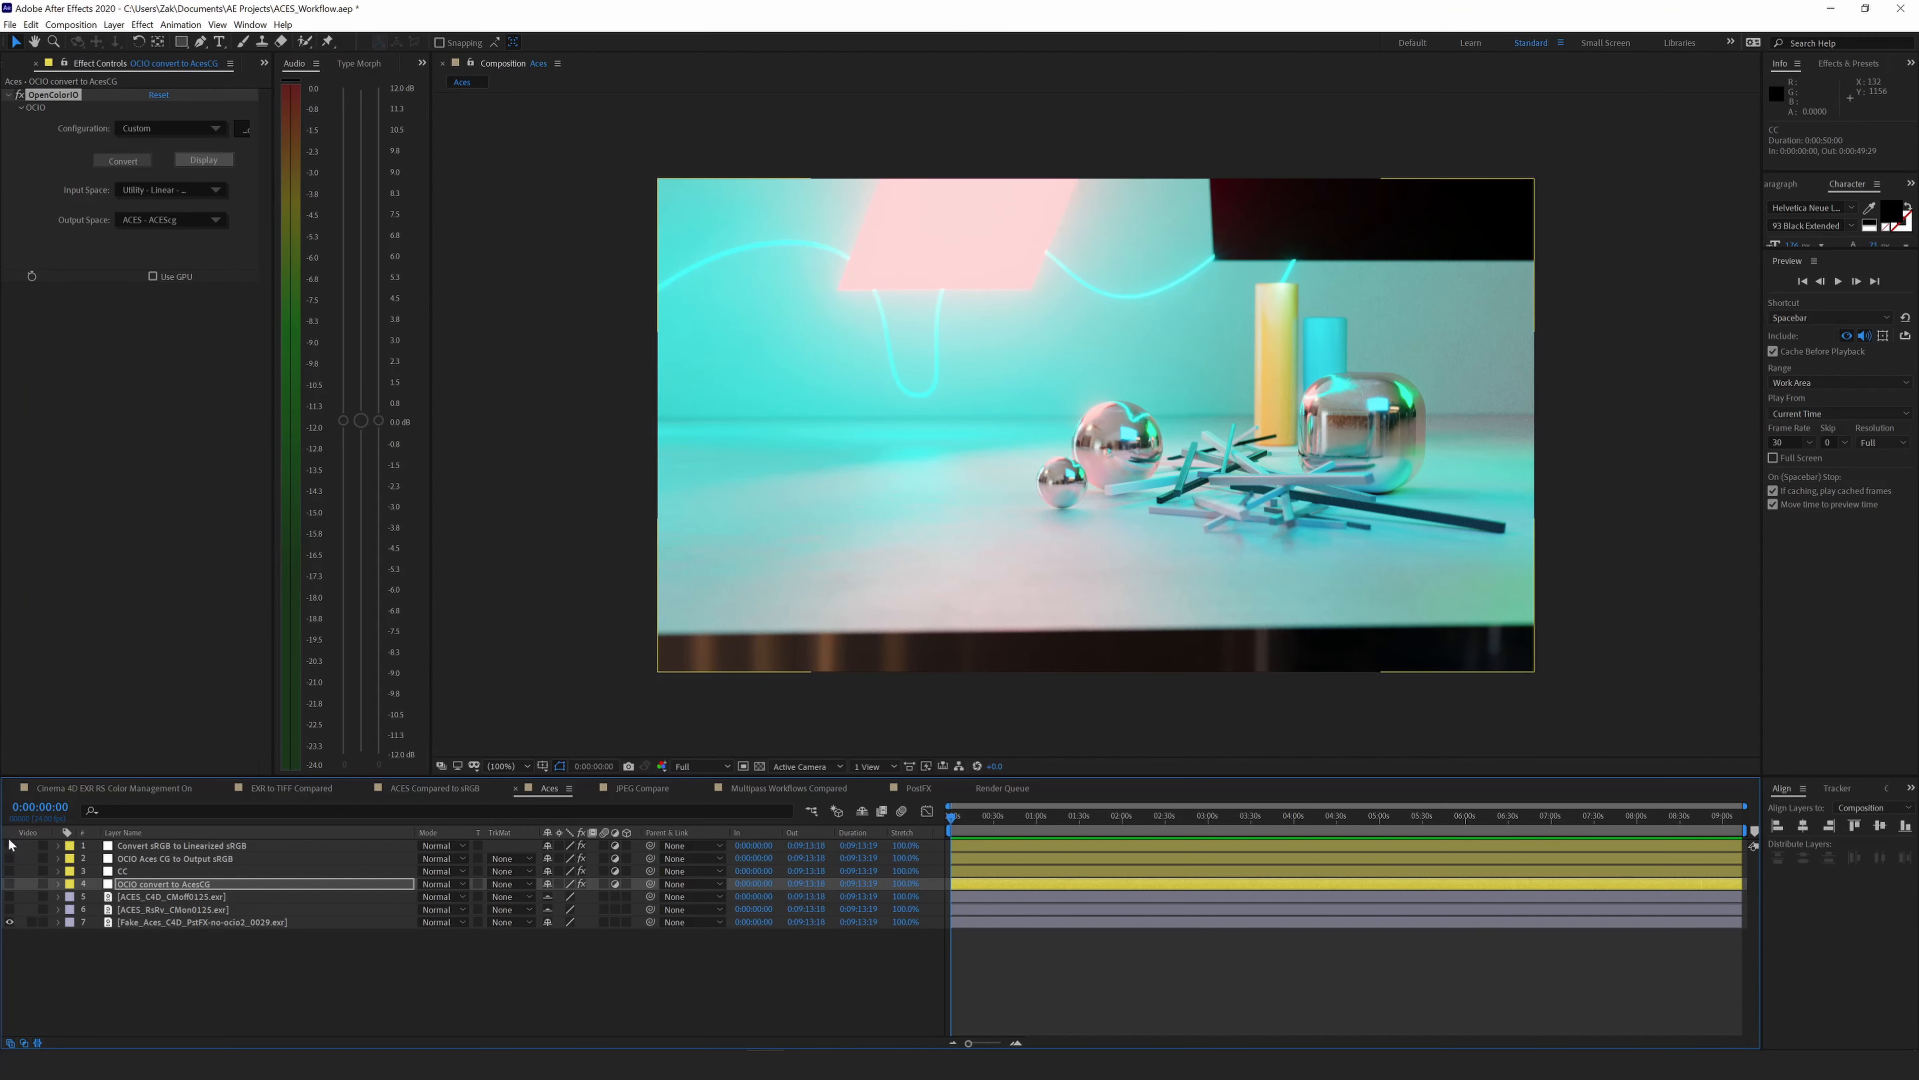
click(161, 922)
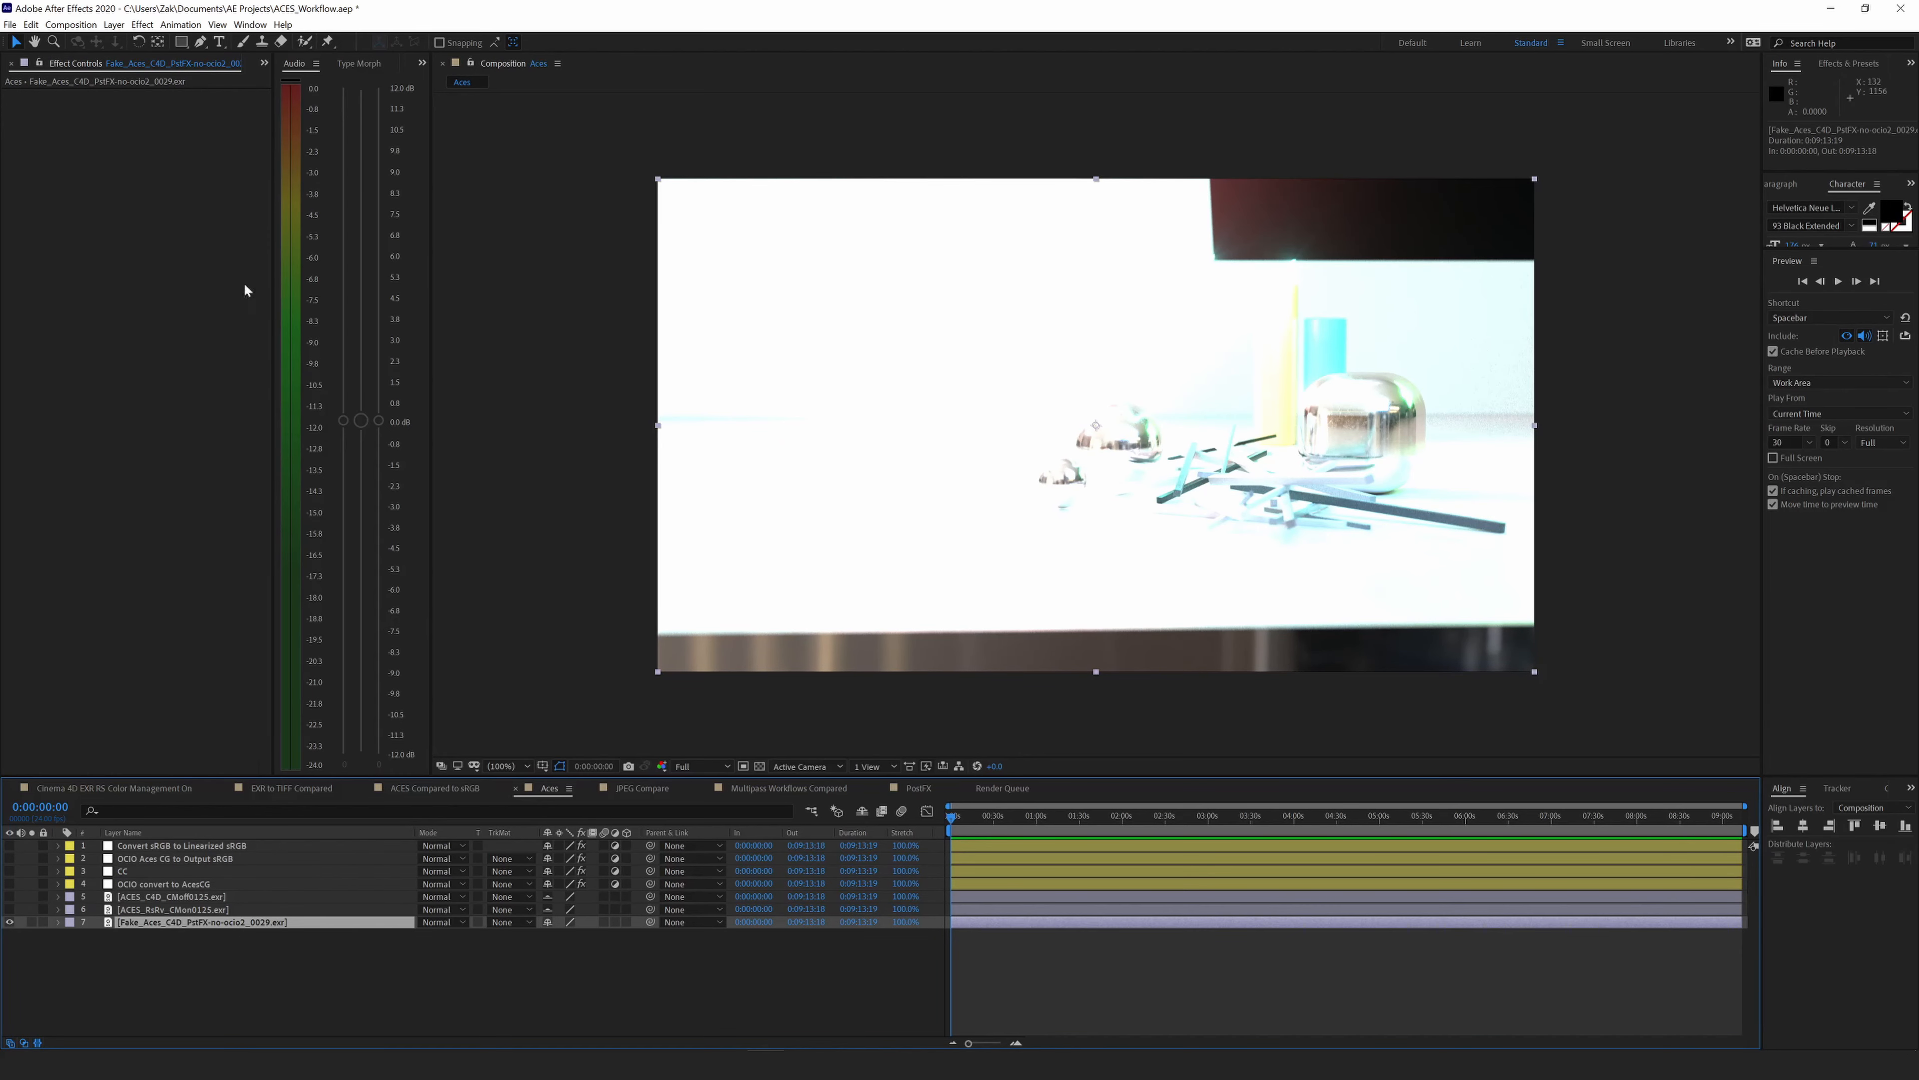
Turn on the OCIO convert to AcesCG layer and choose Utility - Linear - sRGB as its input space.
click(147, 885)
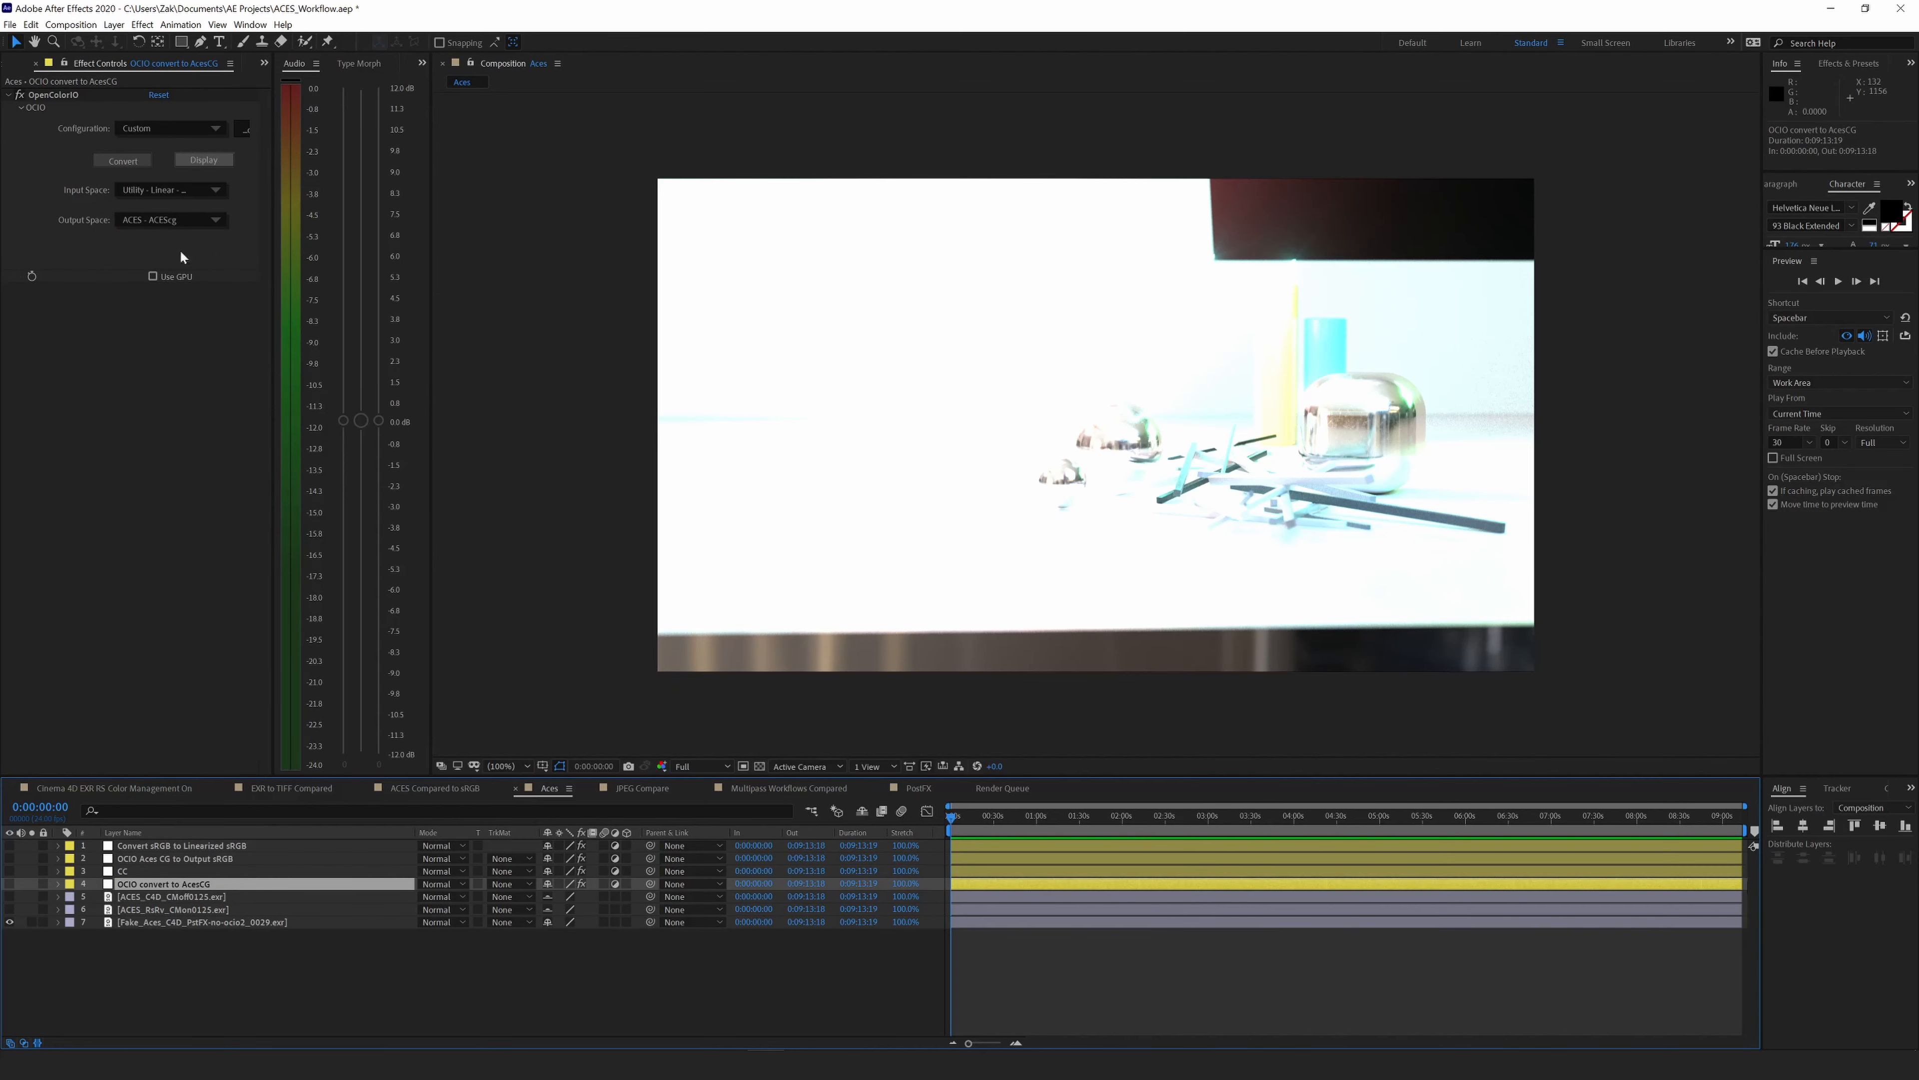
drag(273, 230, 379, 230)
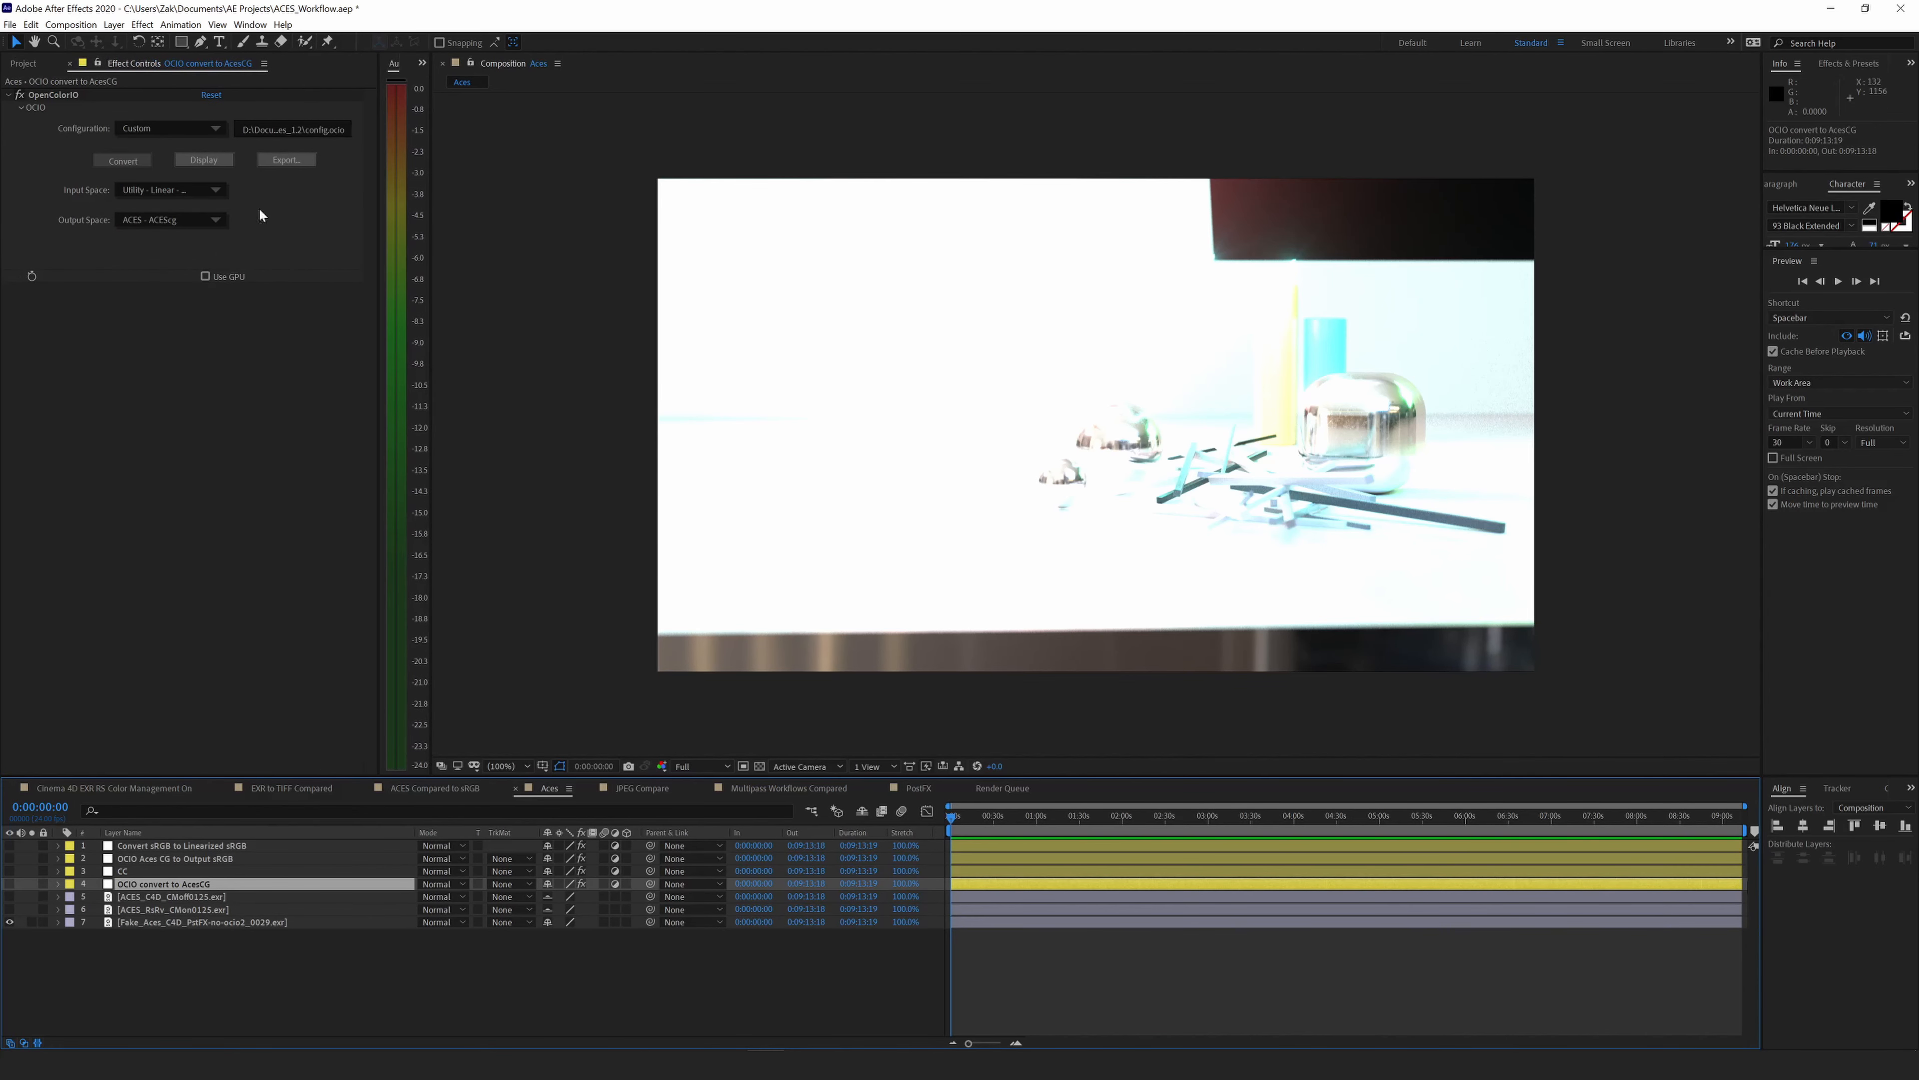
click(10, 884)
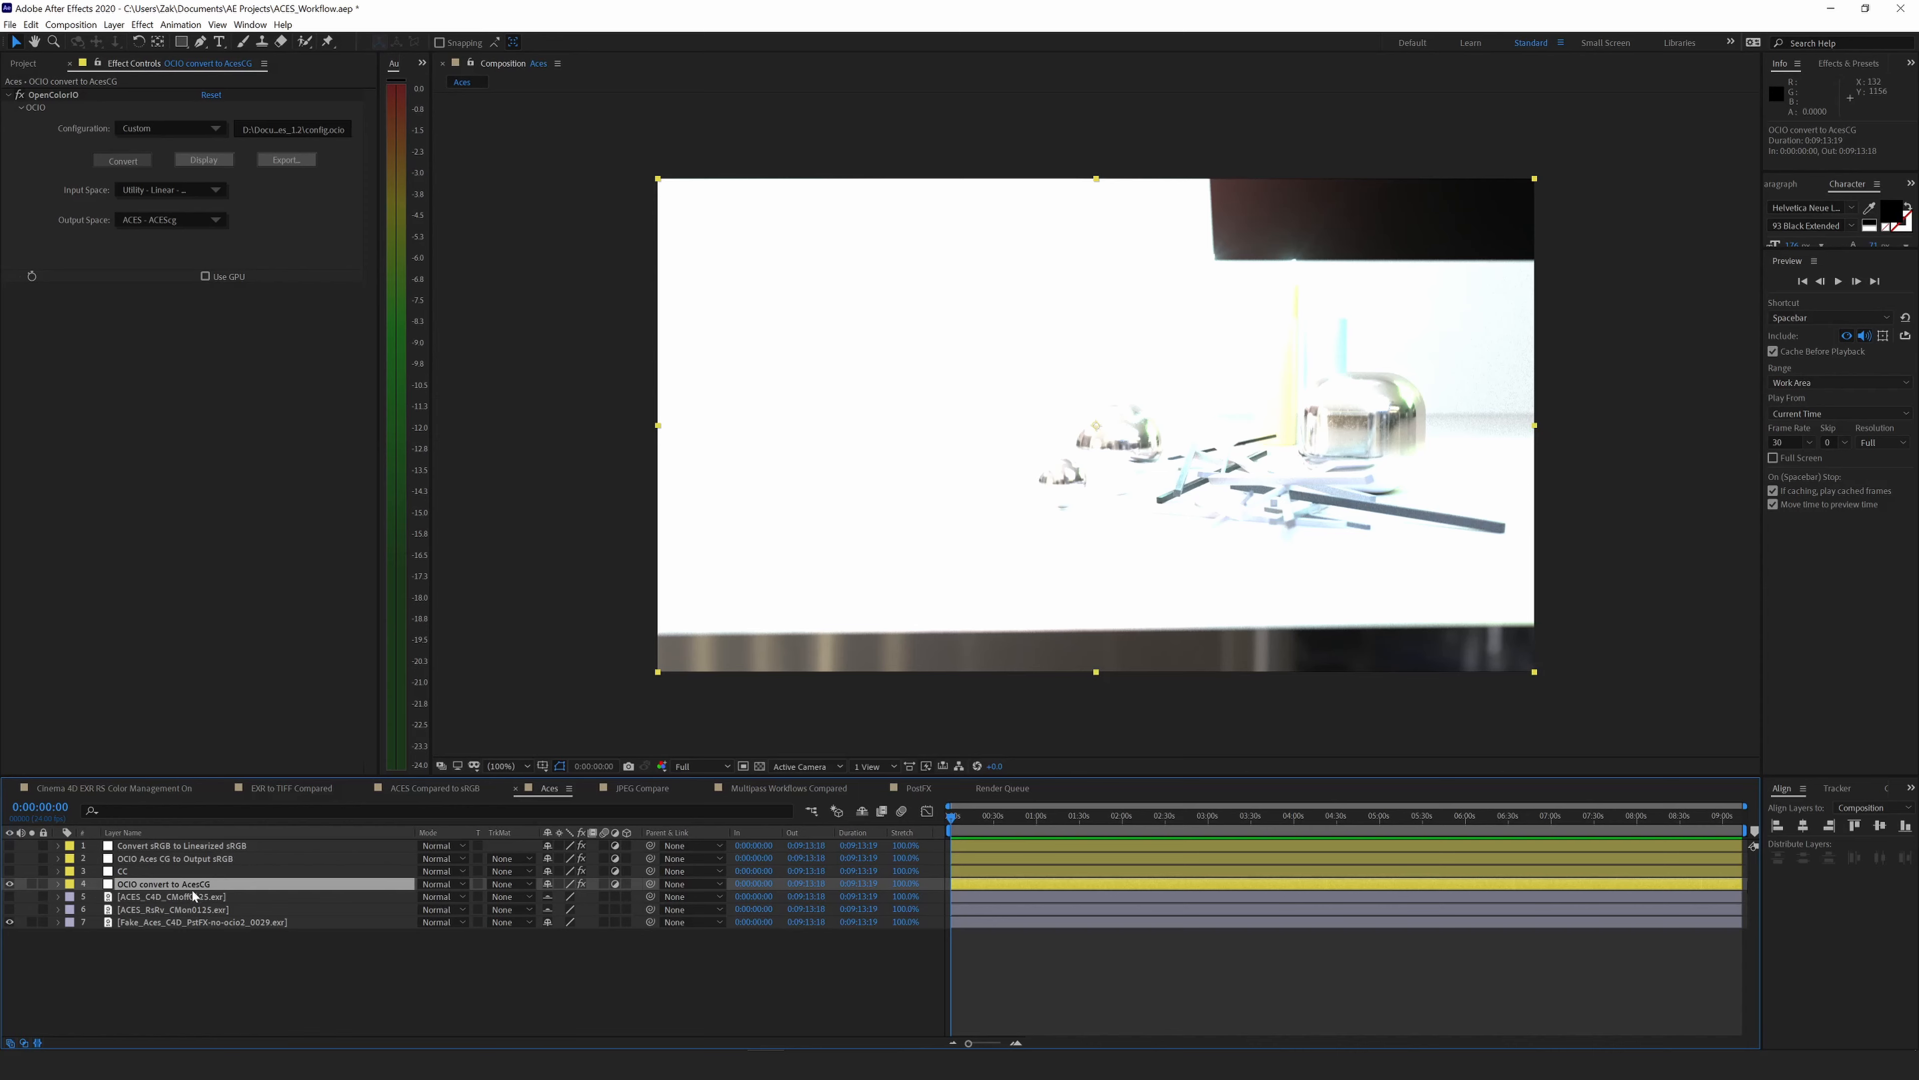
click(180, 191)
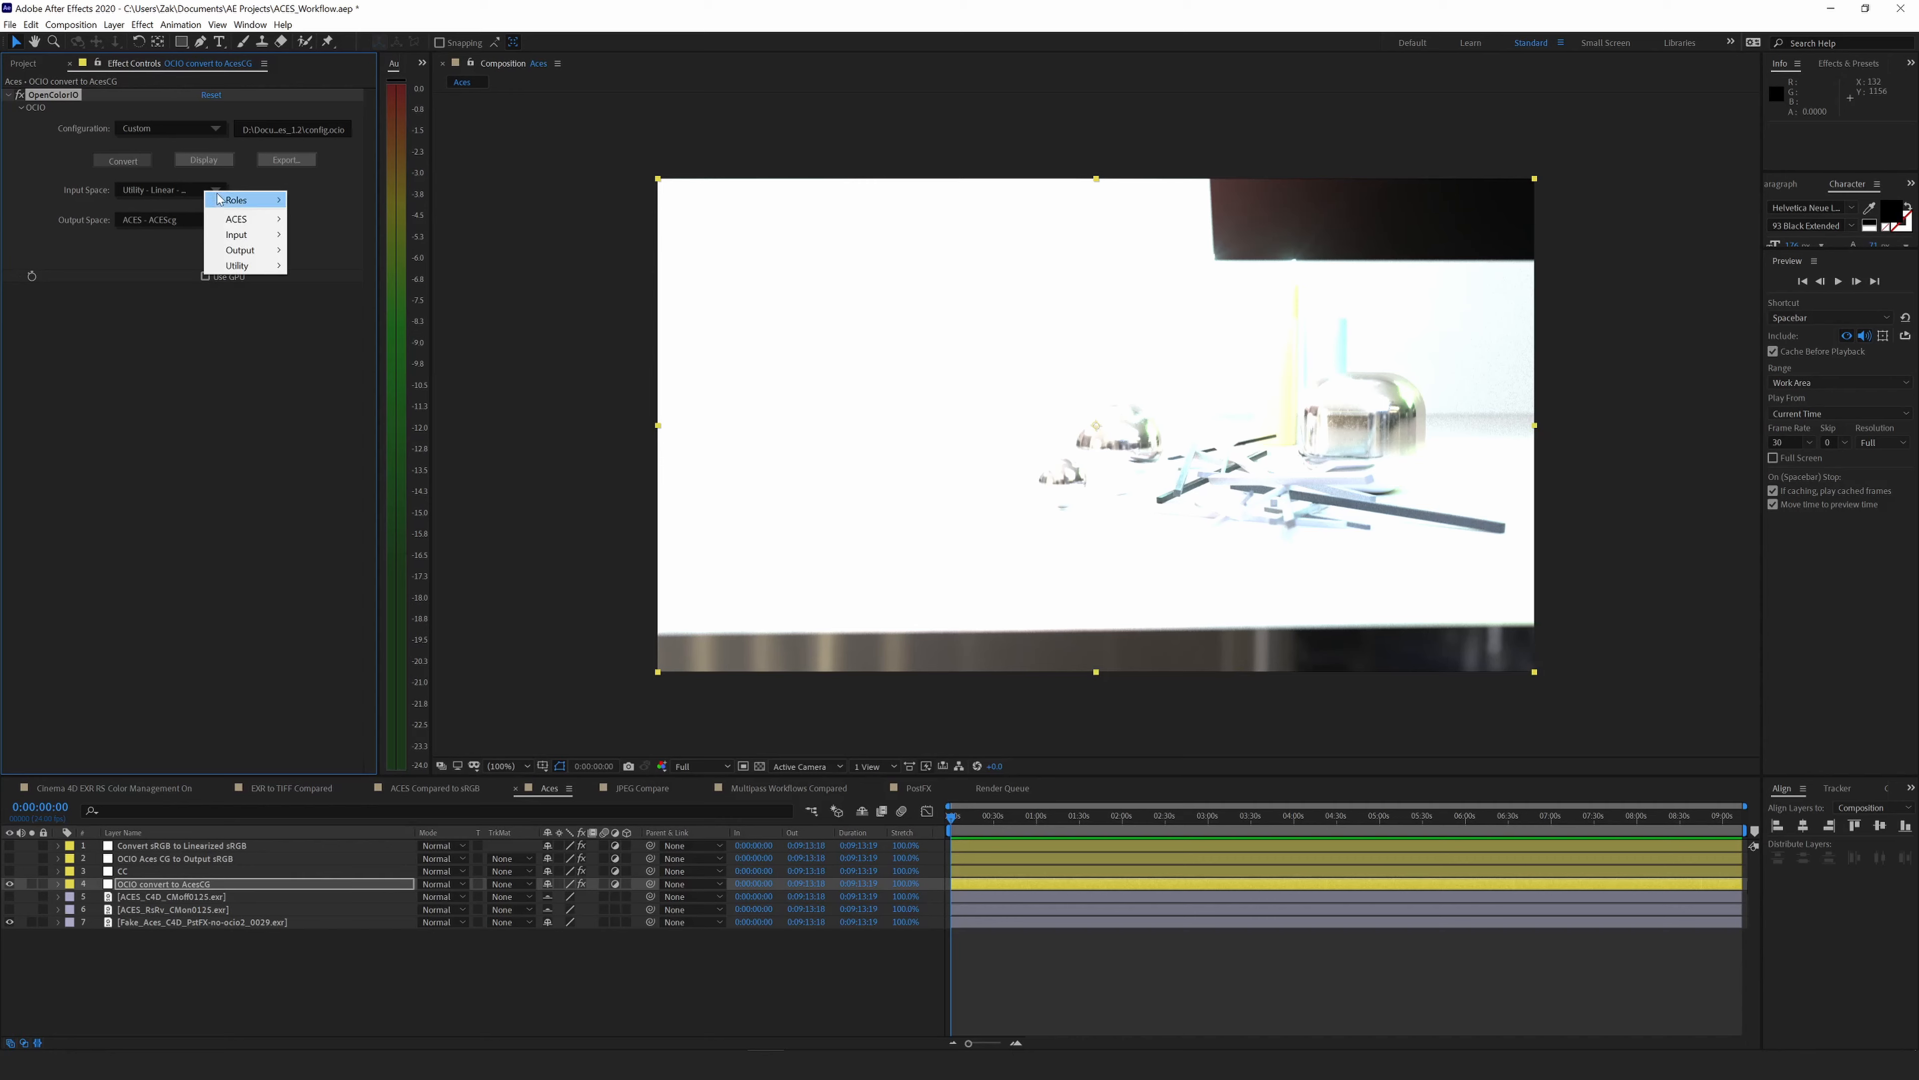
mouse_move(237, 251)
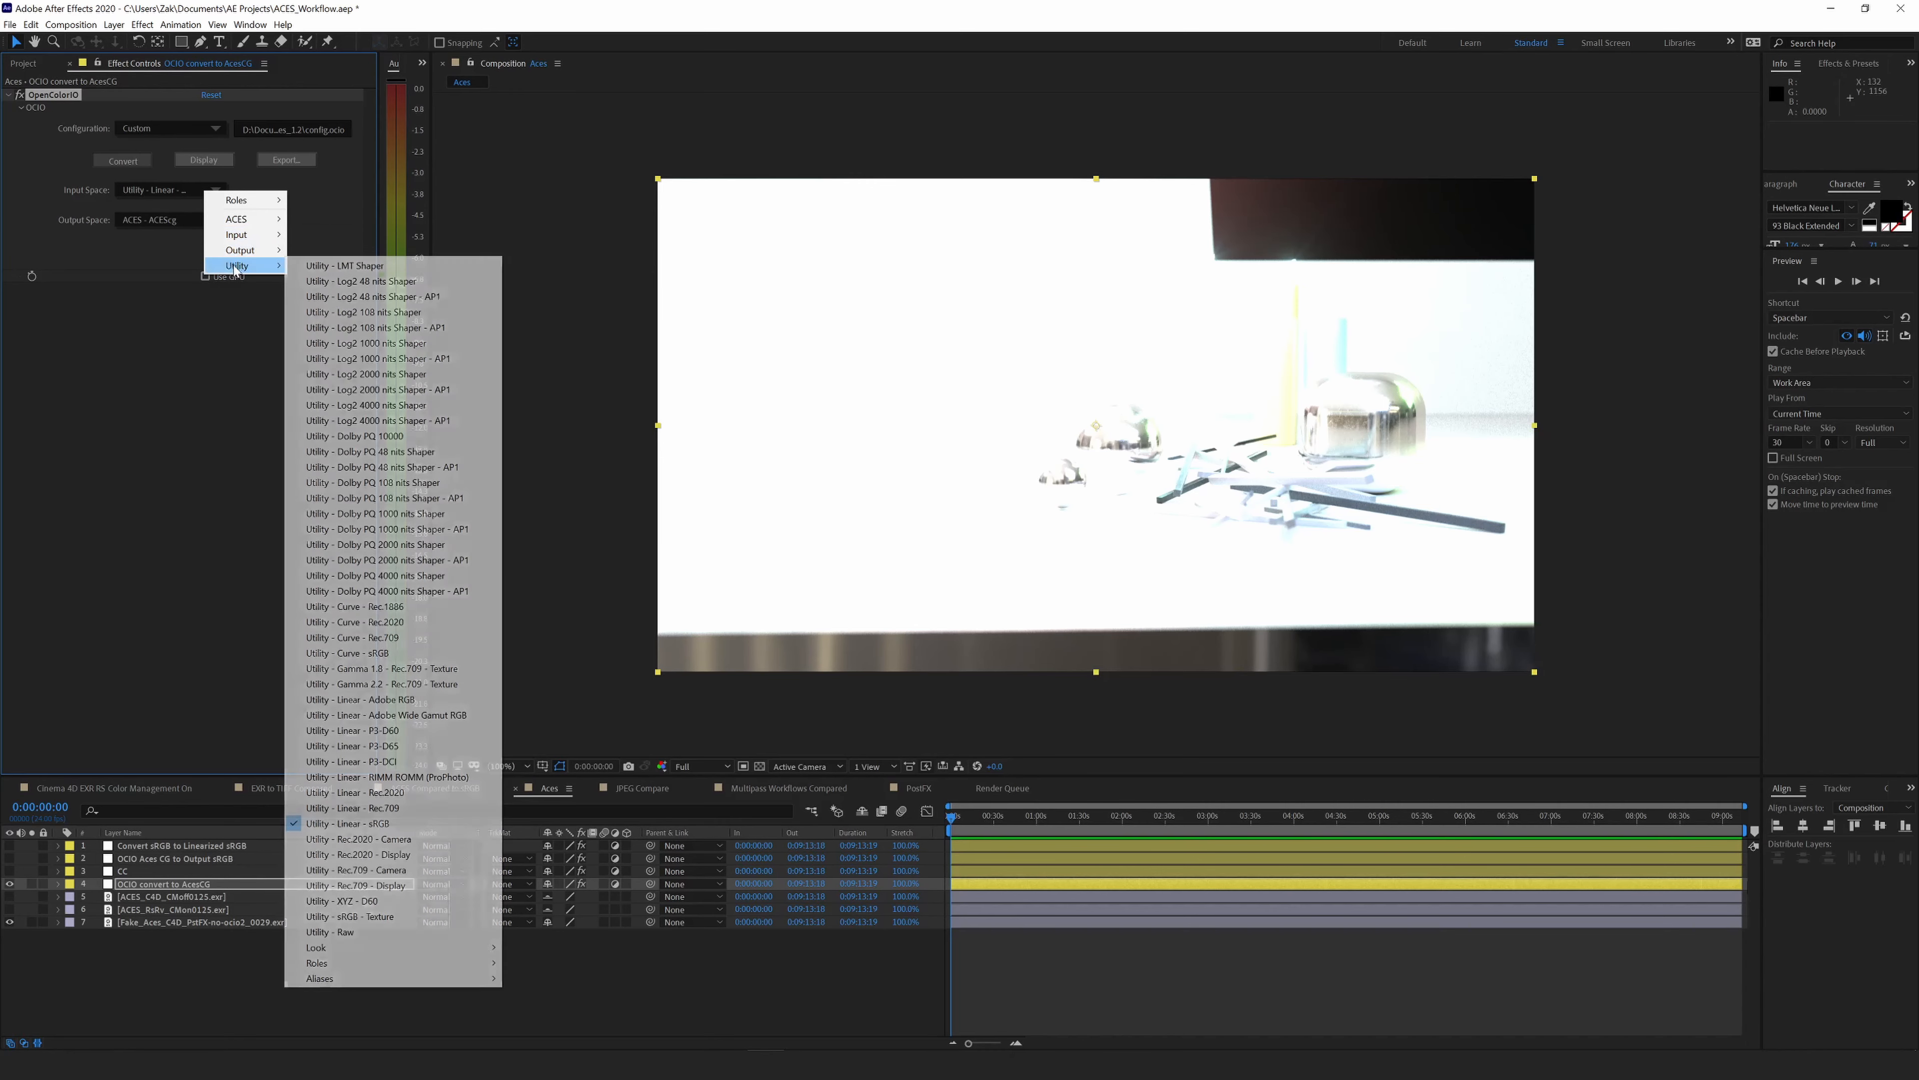
click(368, 824)
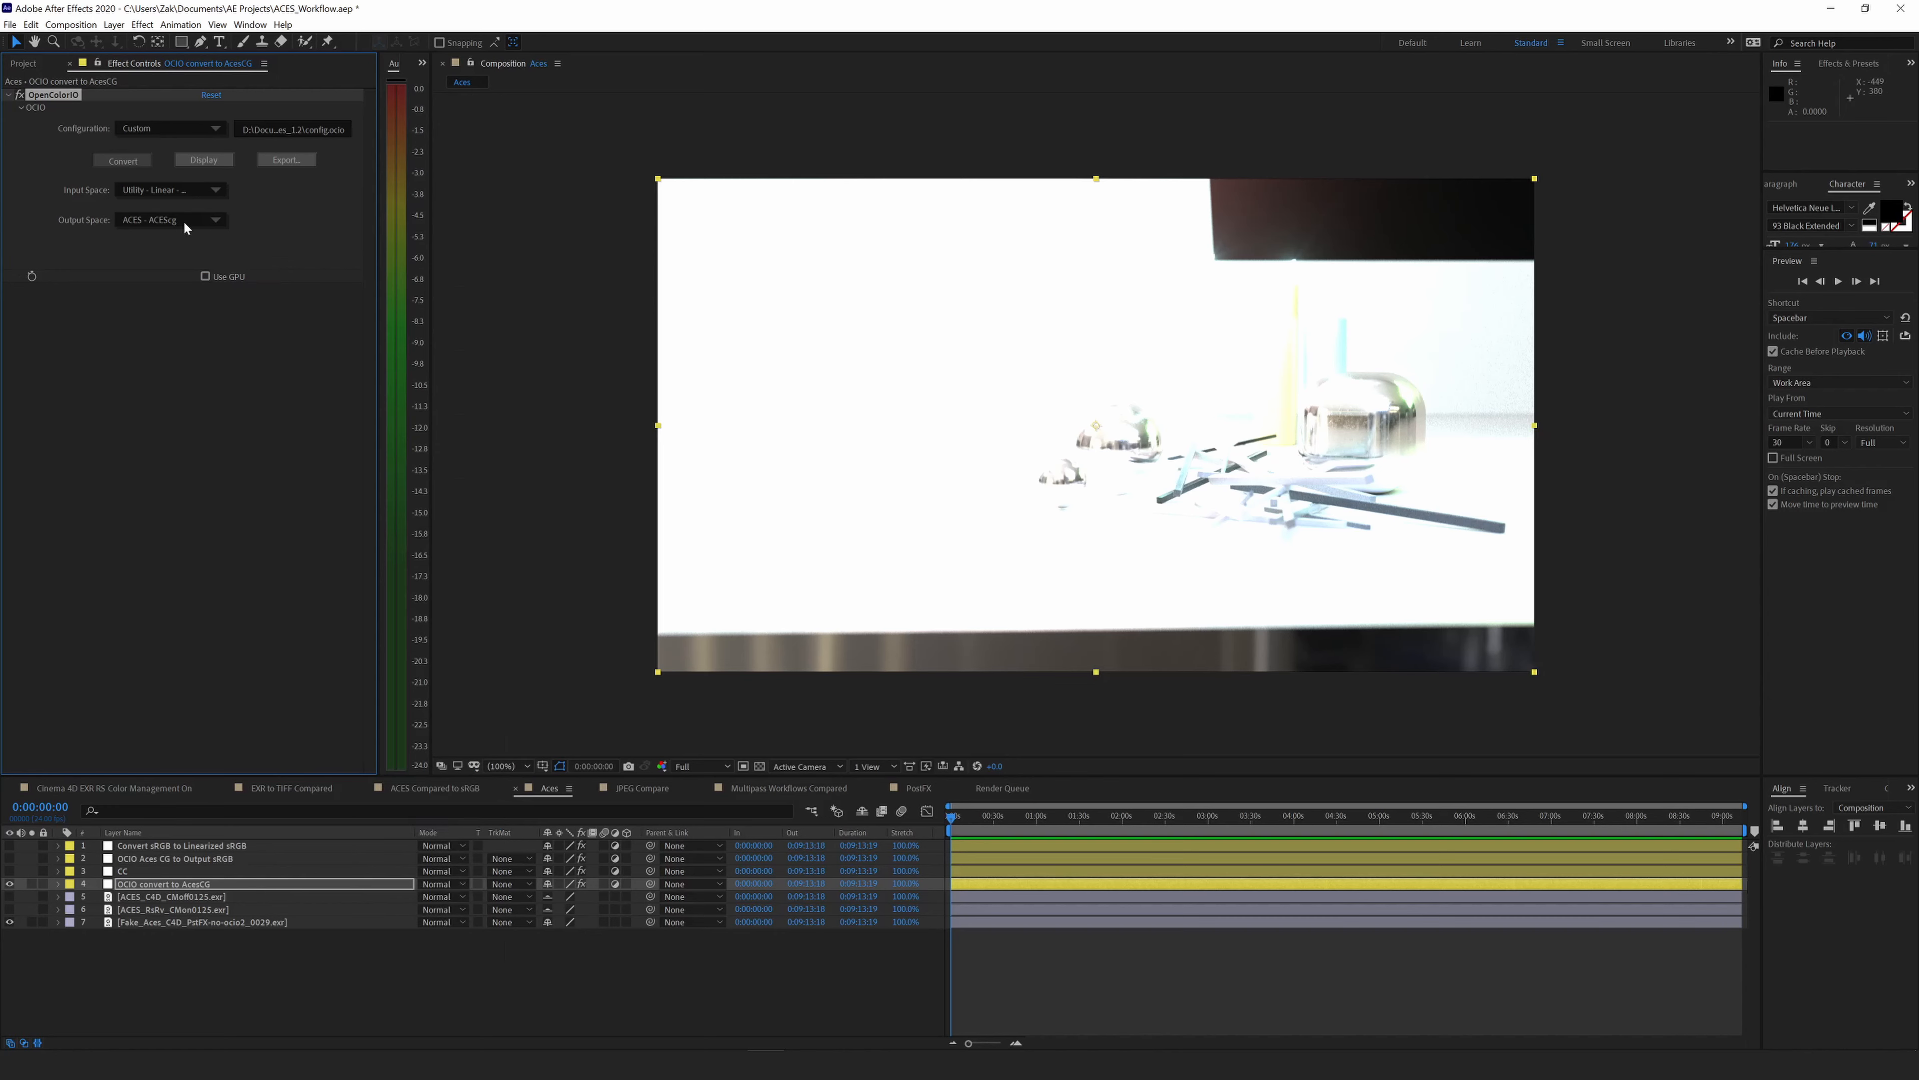
click(138, 886)
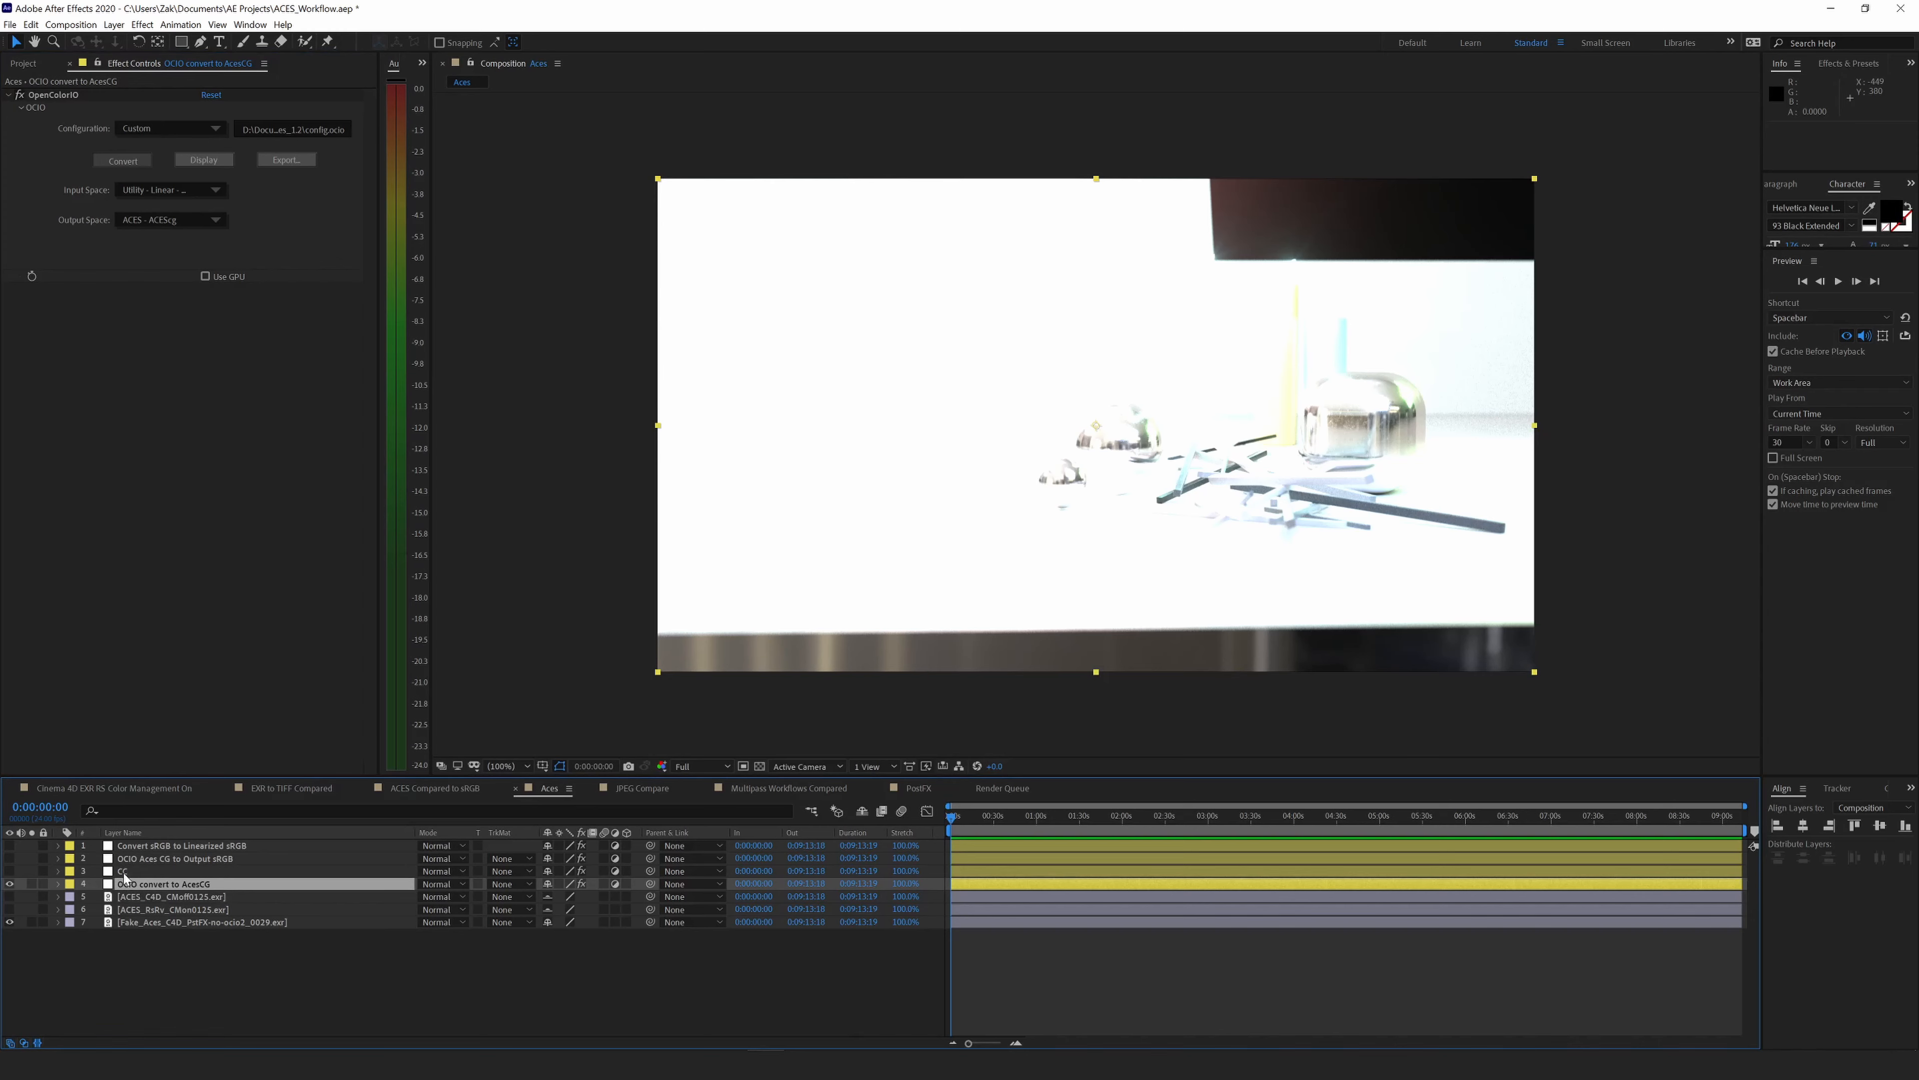
Turn on the OCIO Aces CG to Output sRGB and Convert sRGB to Linearized sRGB layers while checking their effect settings.
click(154, 861)
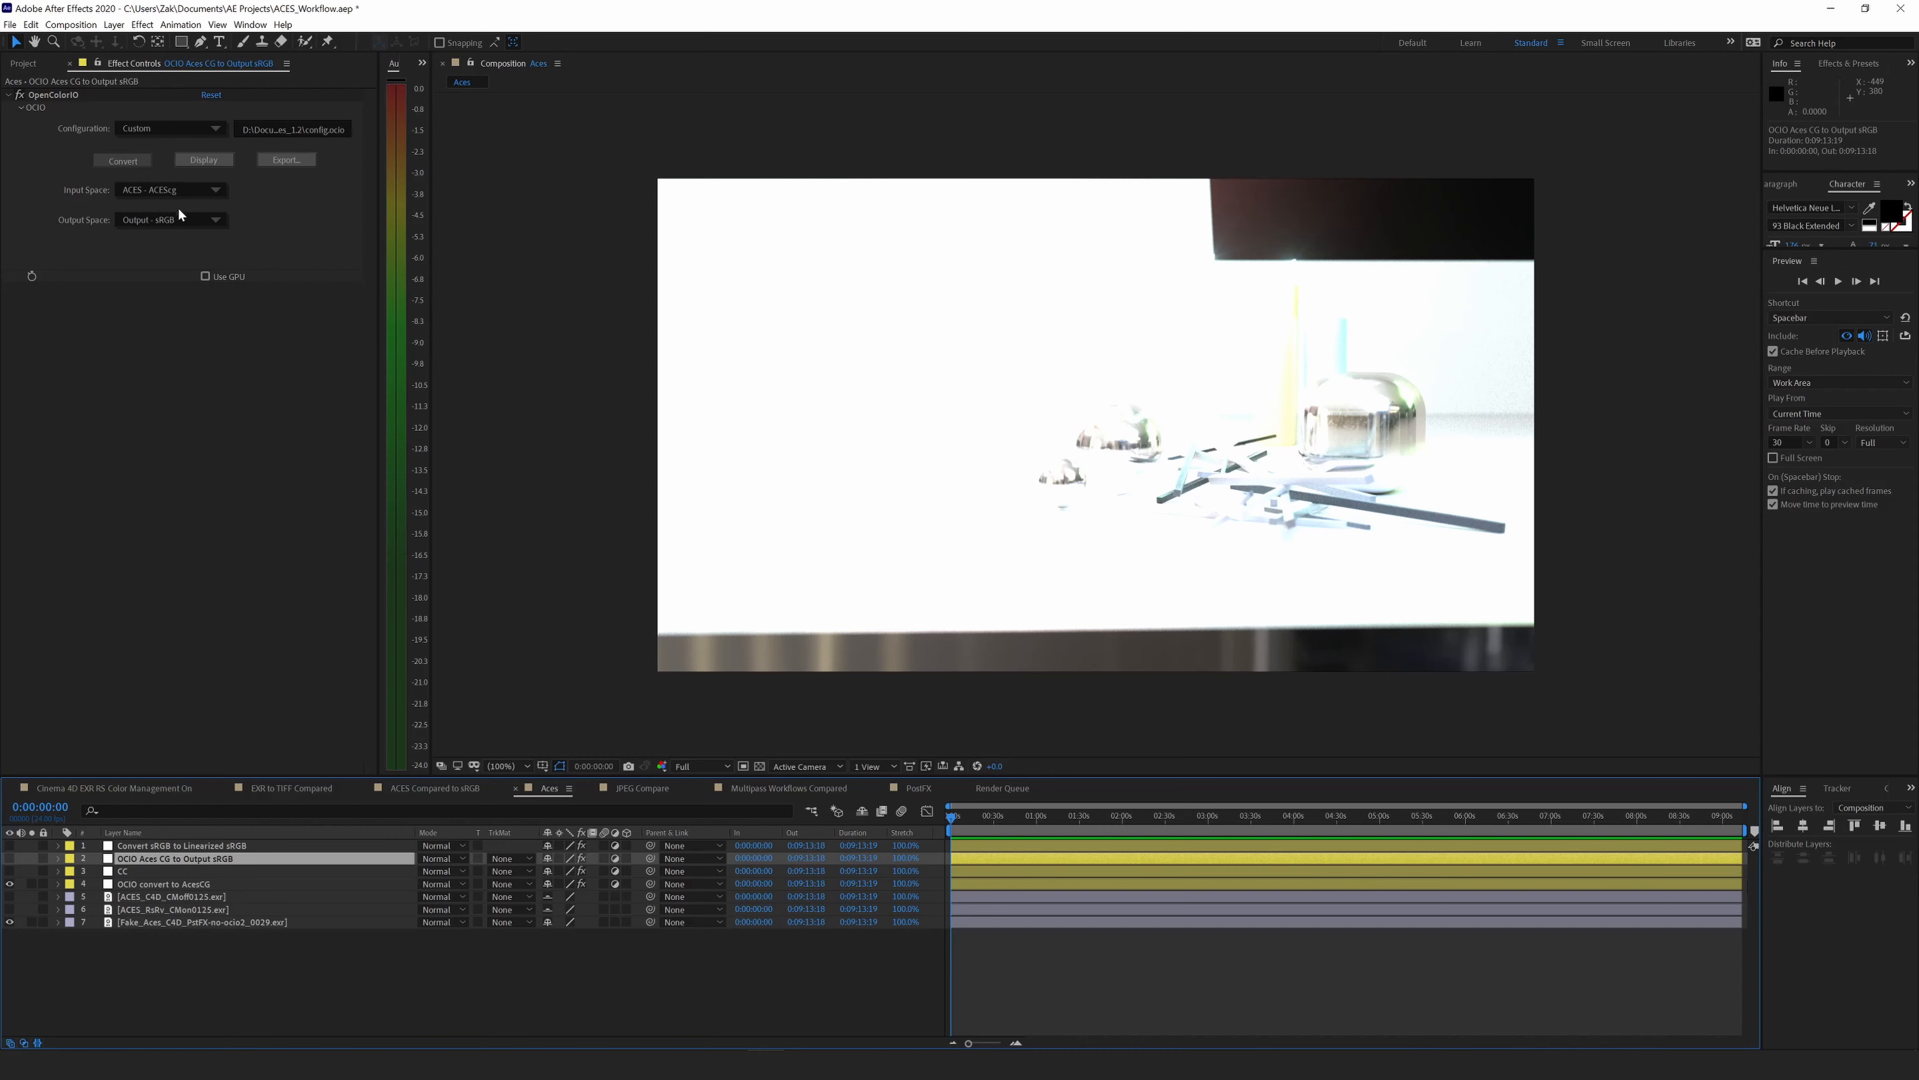
click(9, 858)
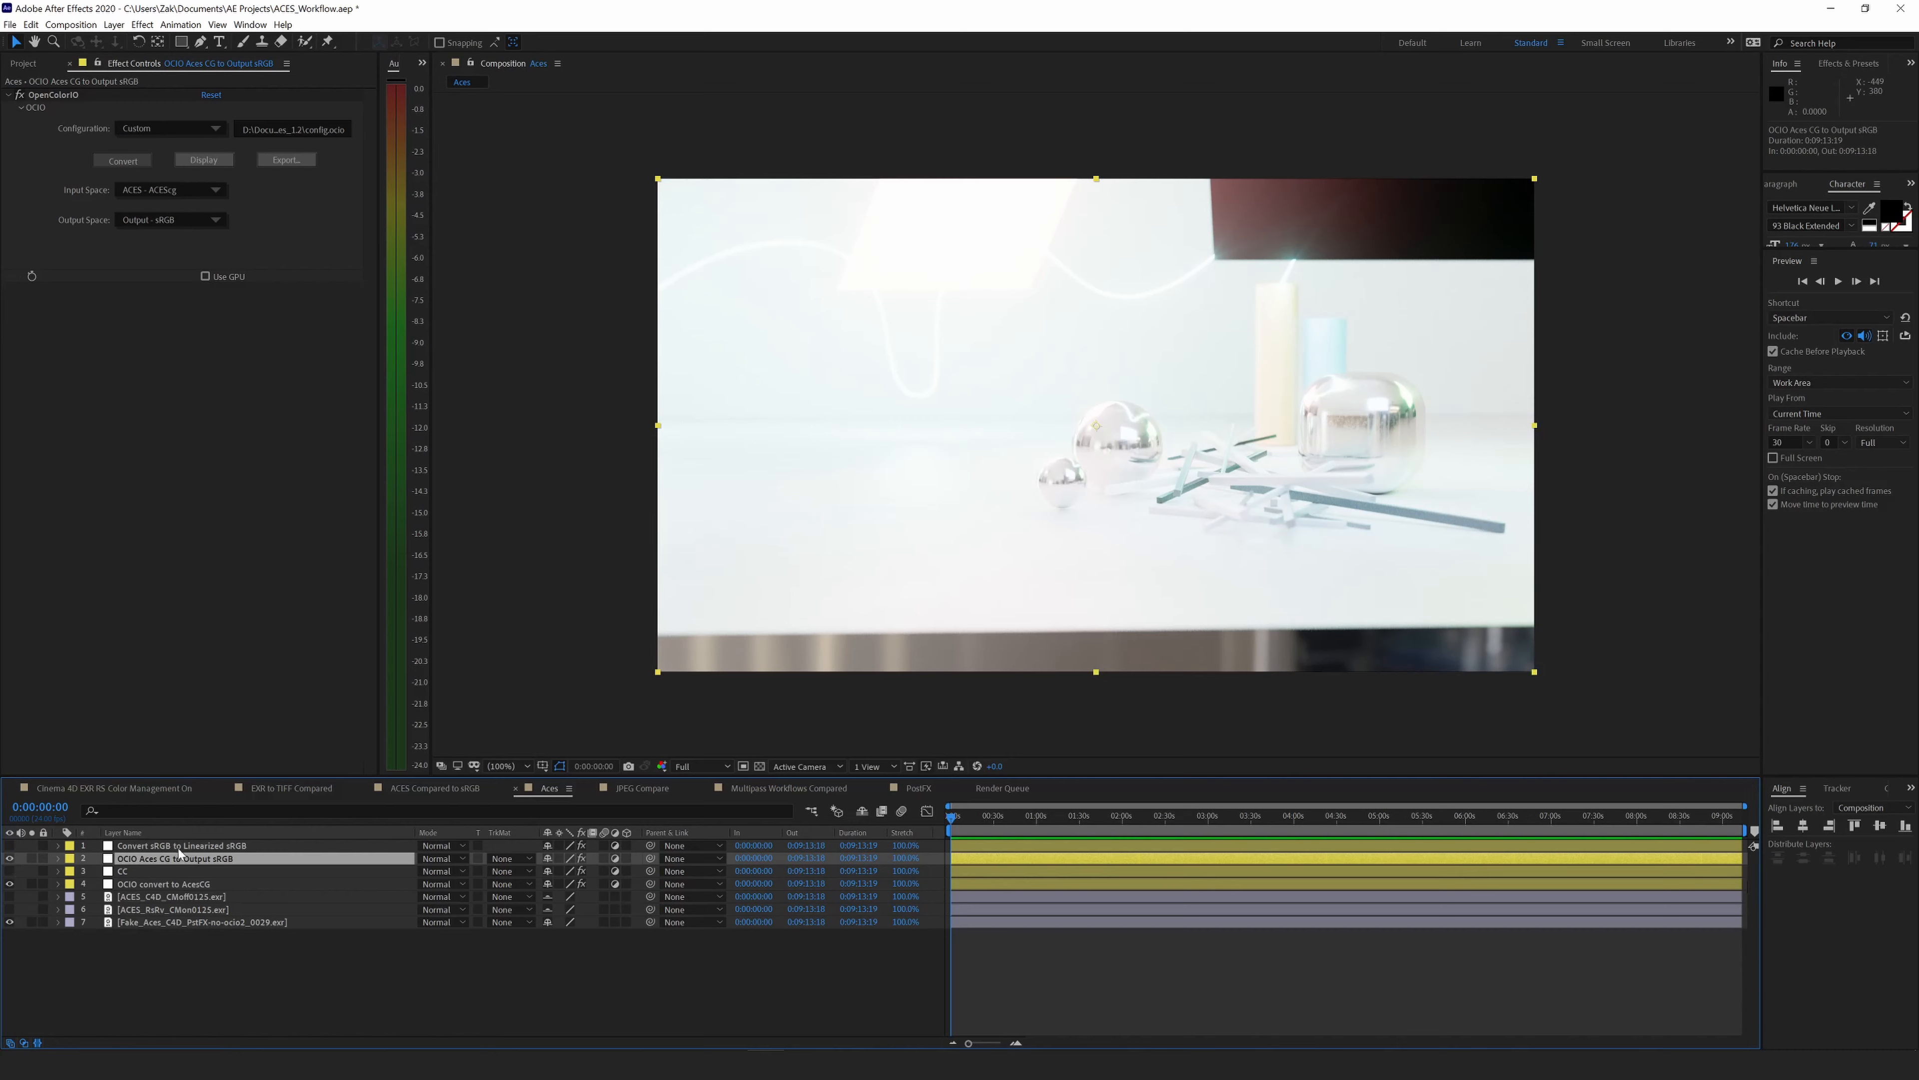
click(165, 846)
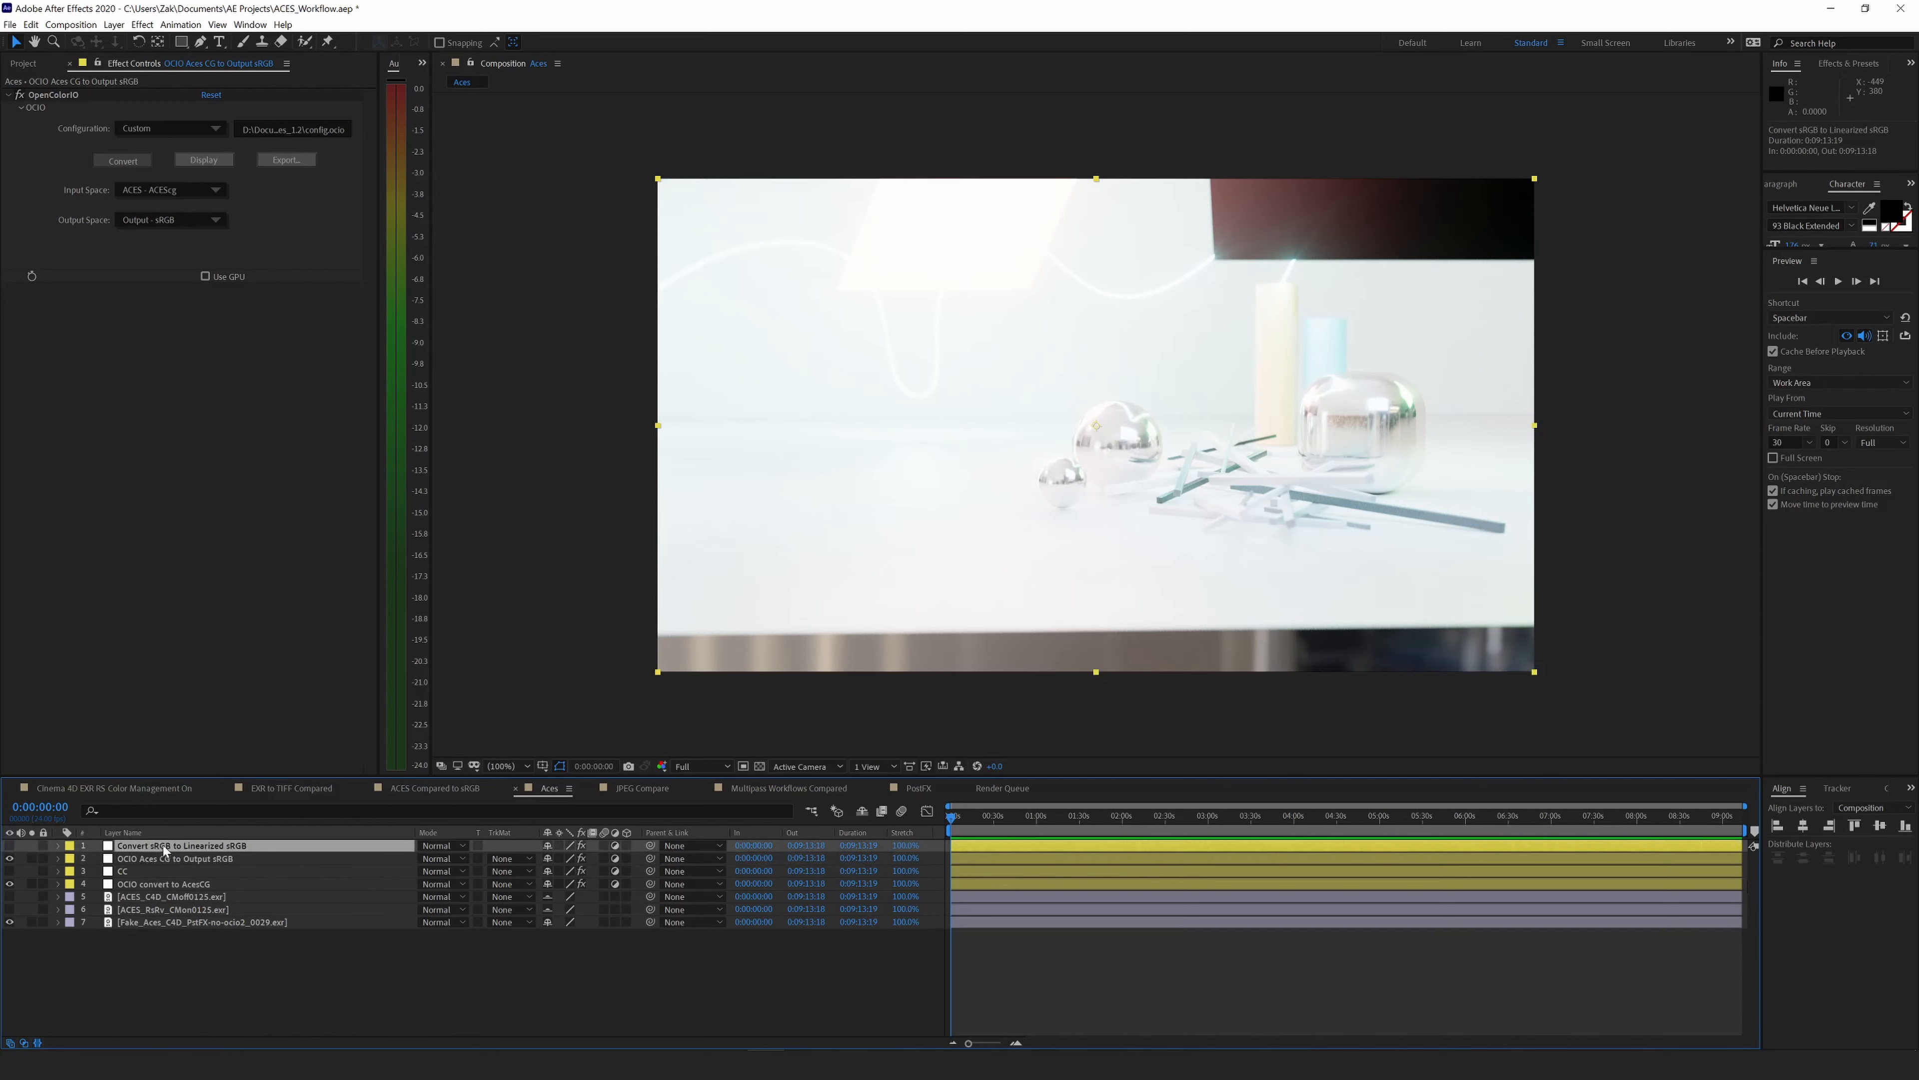
click(9, 845)
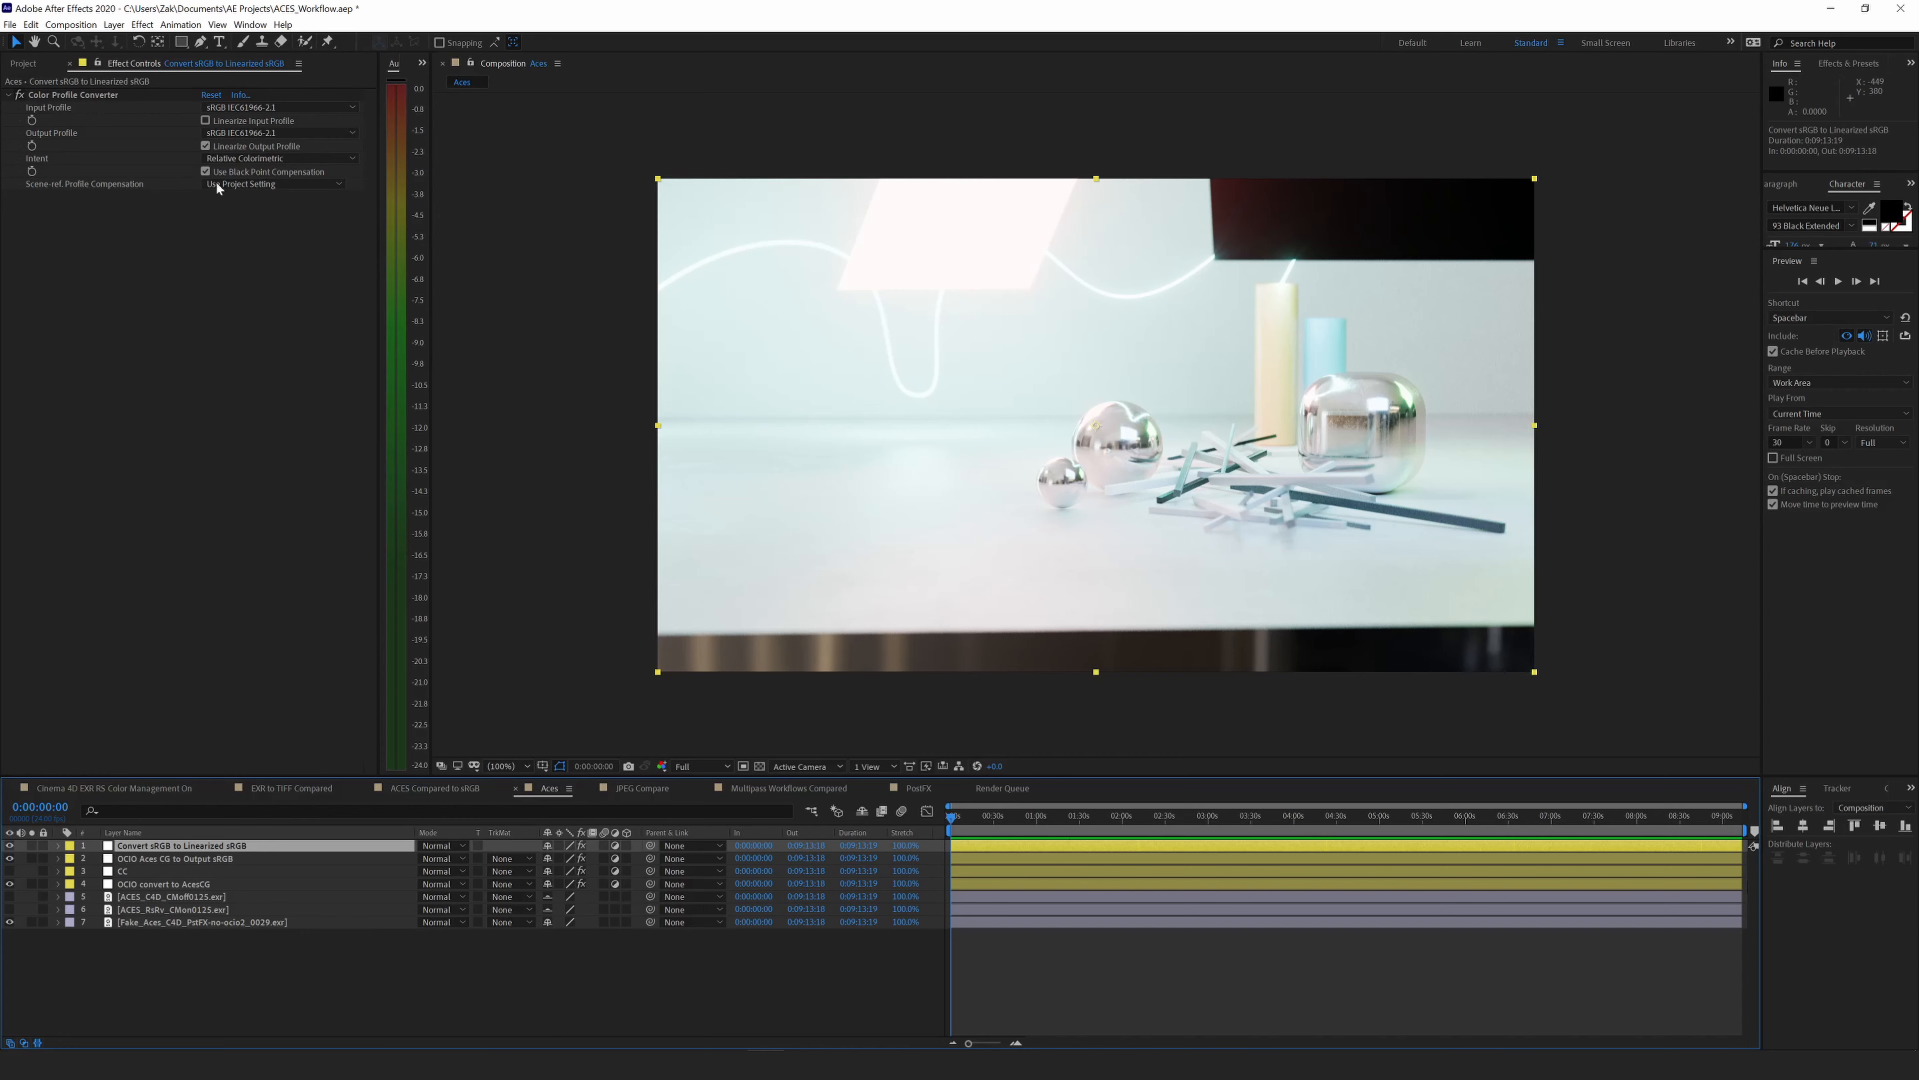
Start the Redshift live render in Cinema 4D, and set the OCIO convert to AcesCG layer's input space to Utility - Raw in After Effects.
click(178, 884)
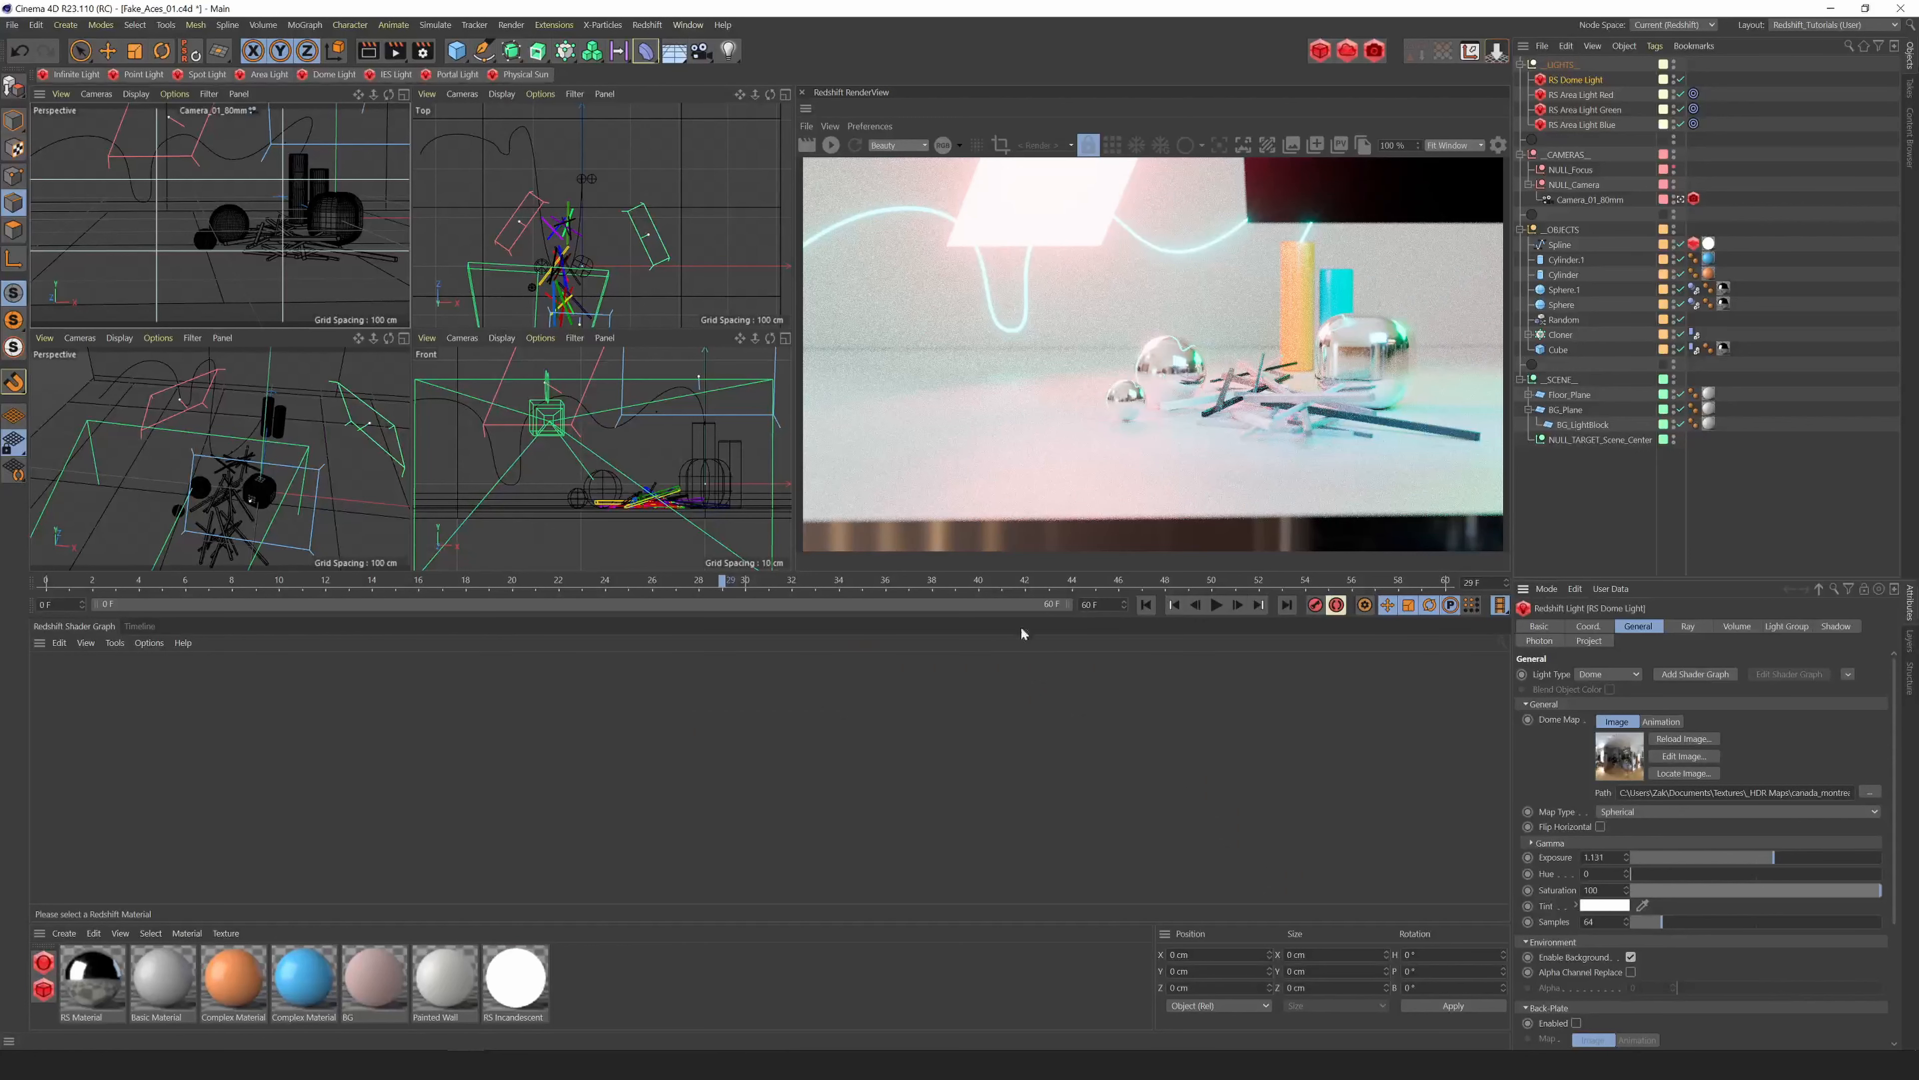
click(832, 145)
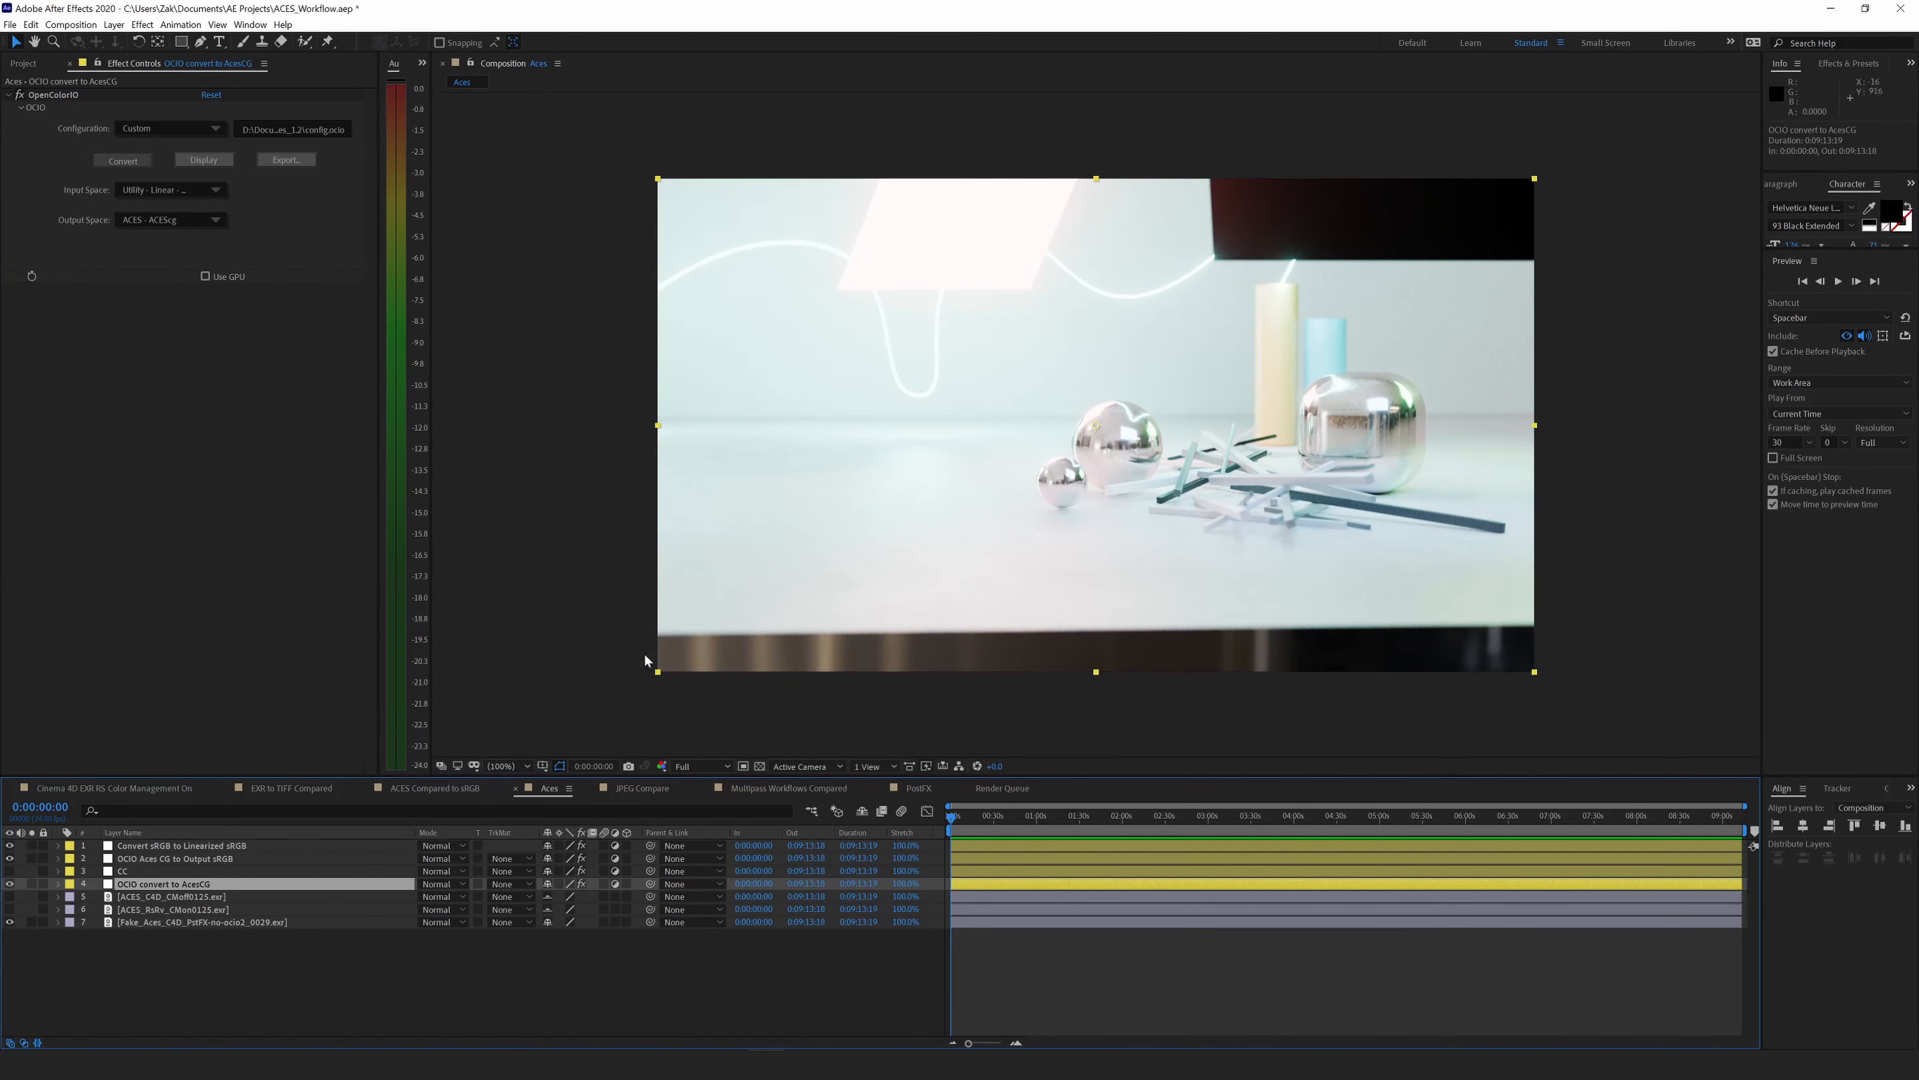
click(216, 190)
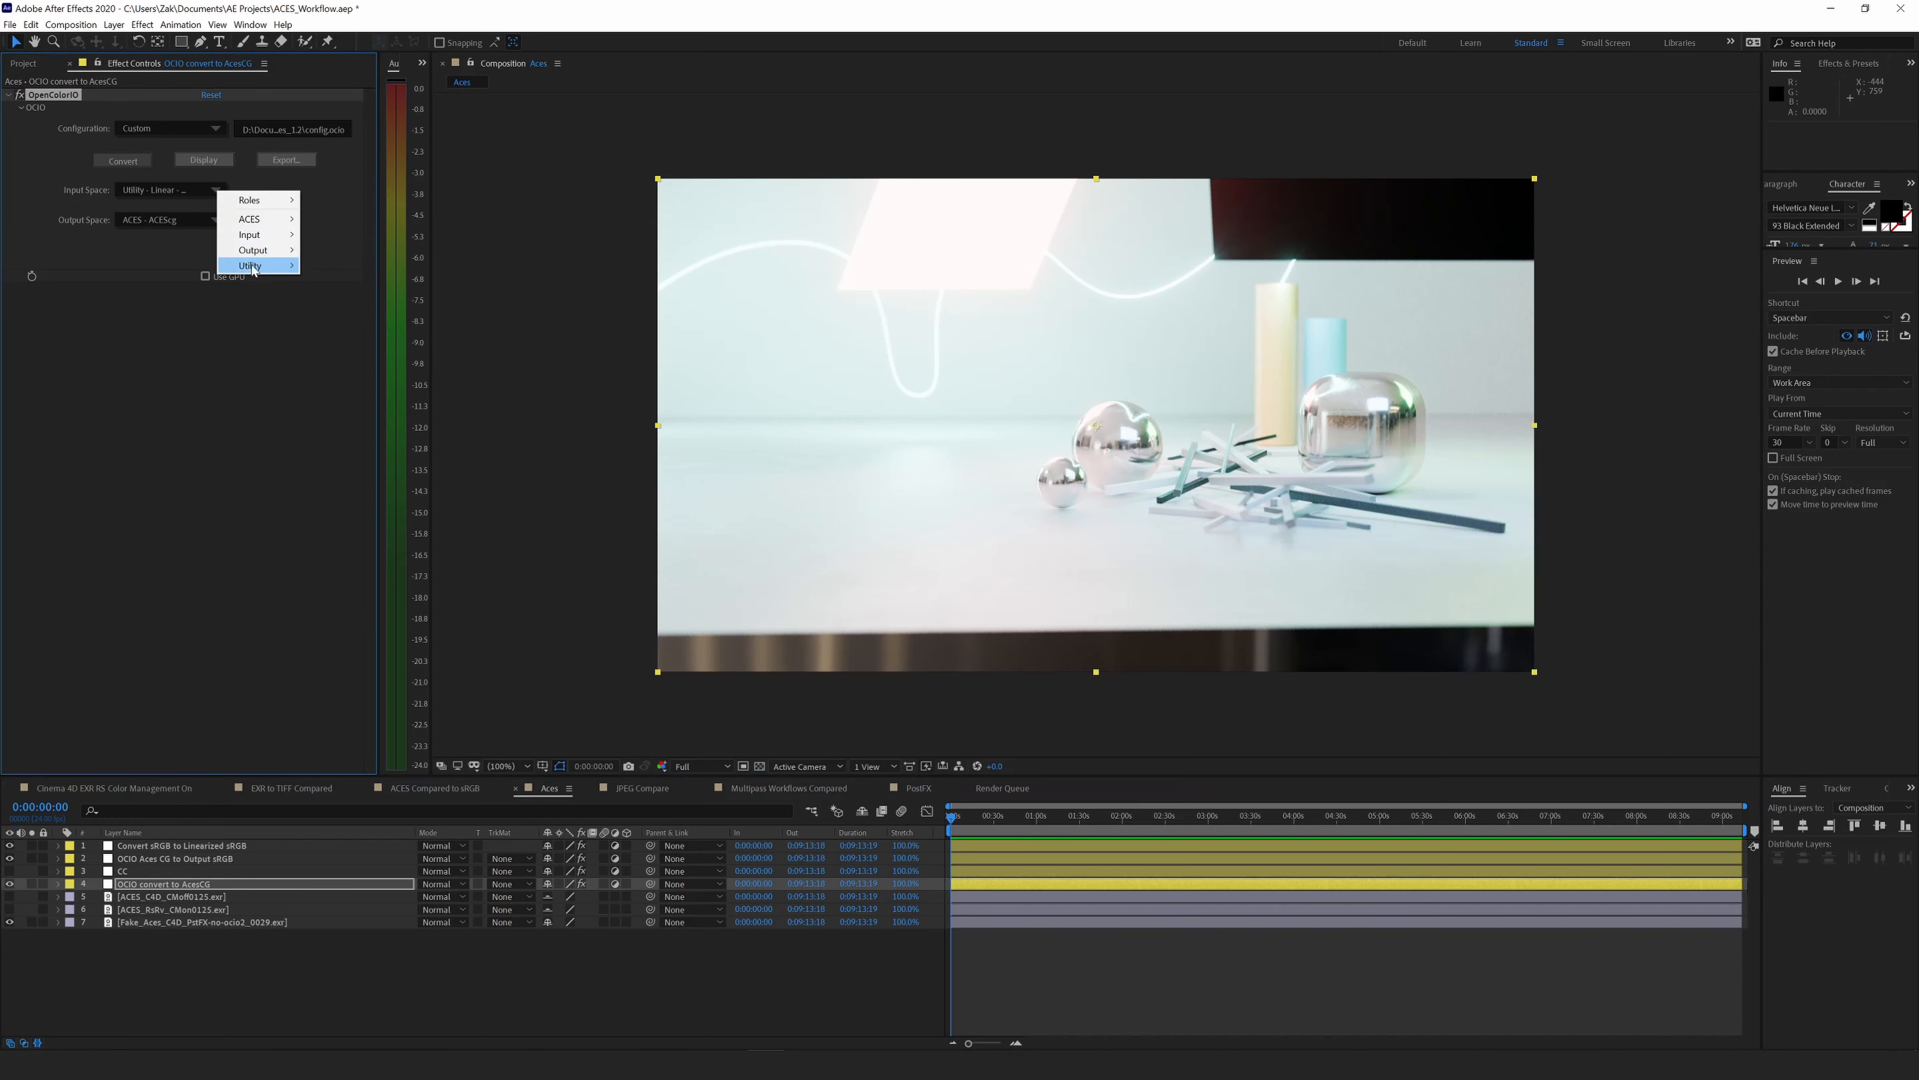
mouse_move(270, 269)
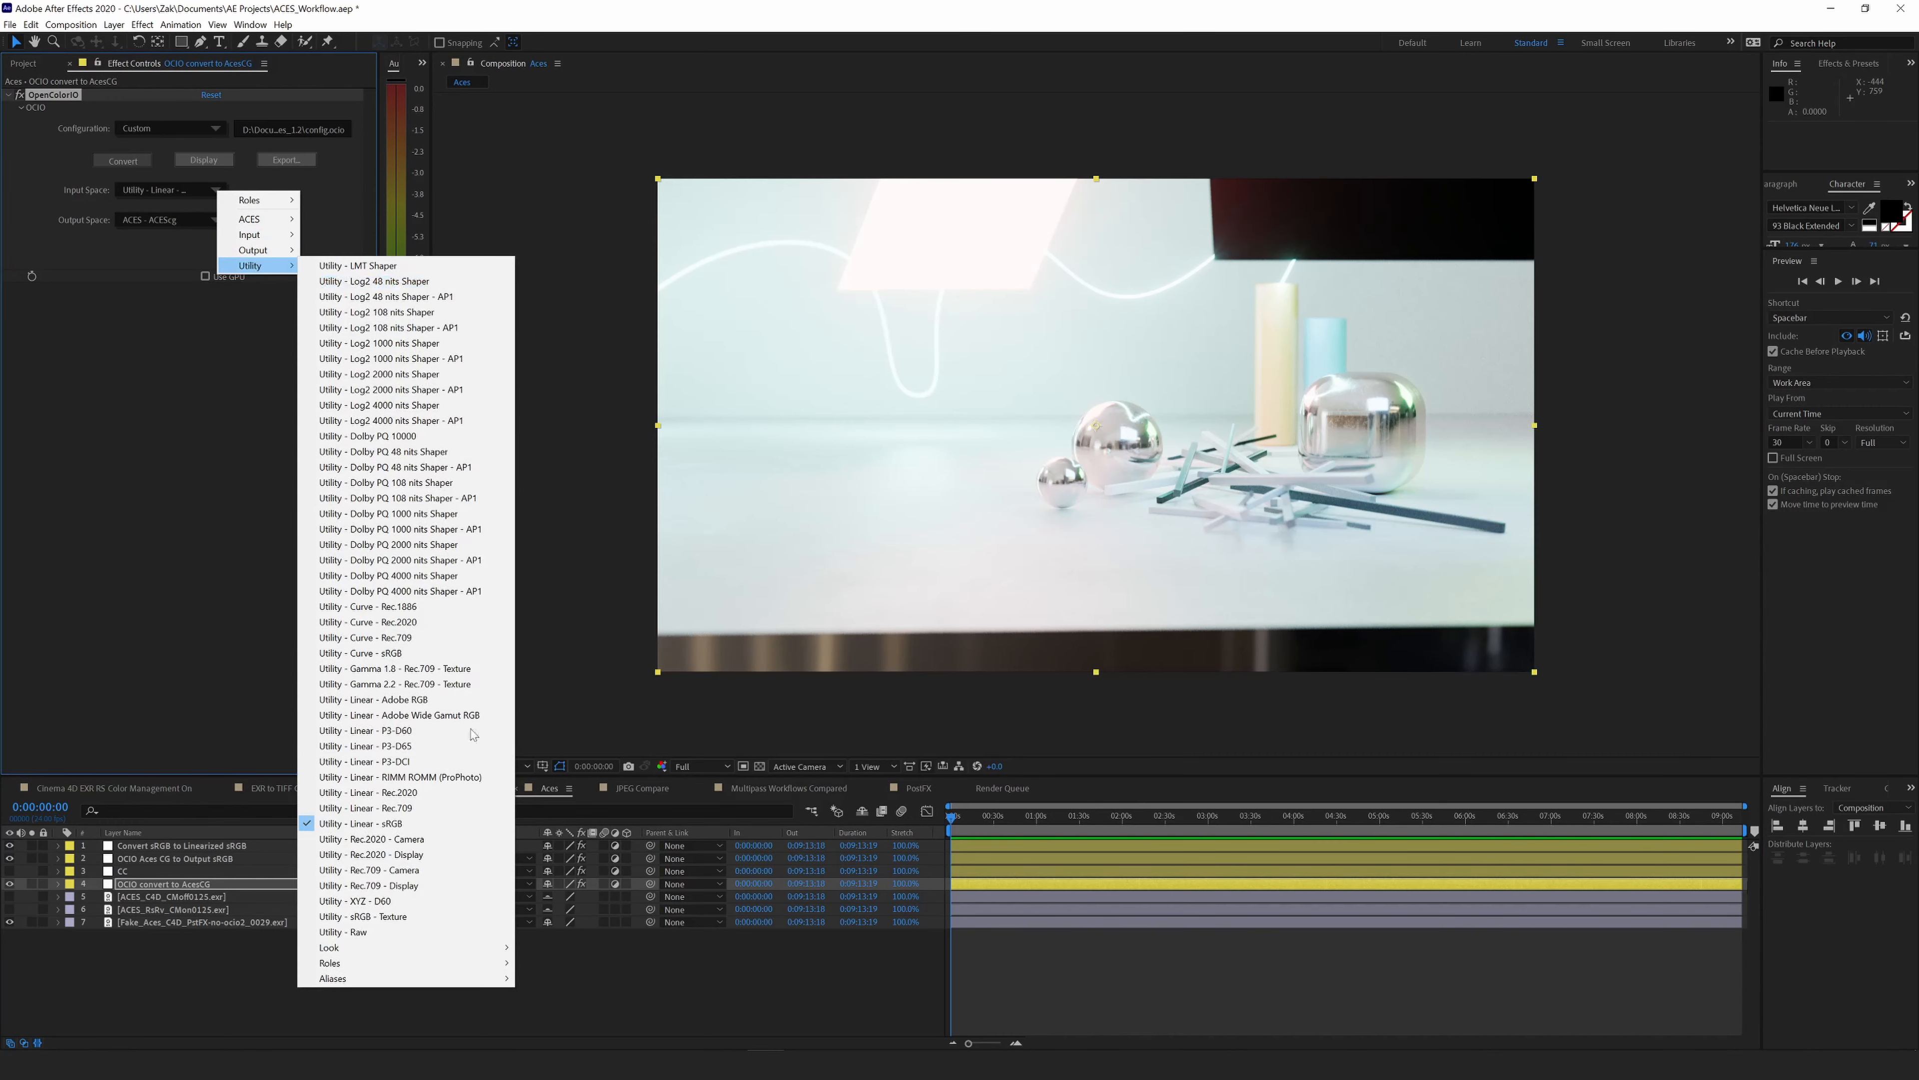
click(352, 935)
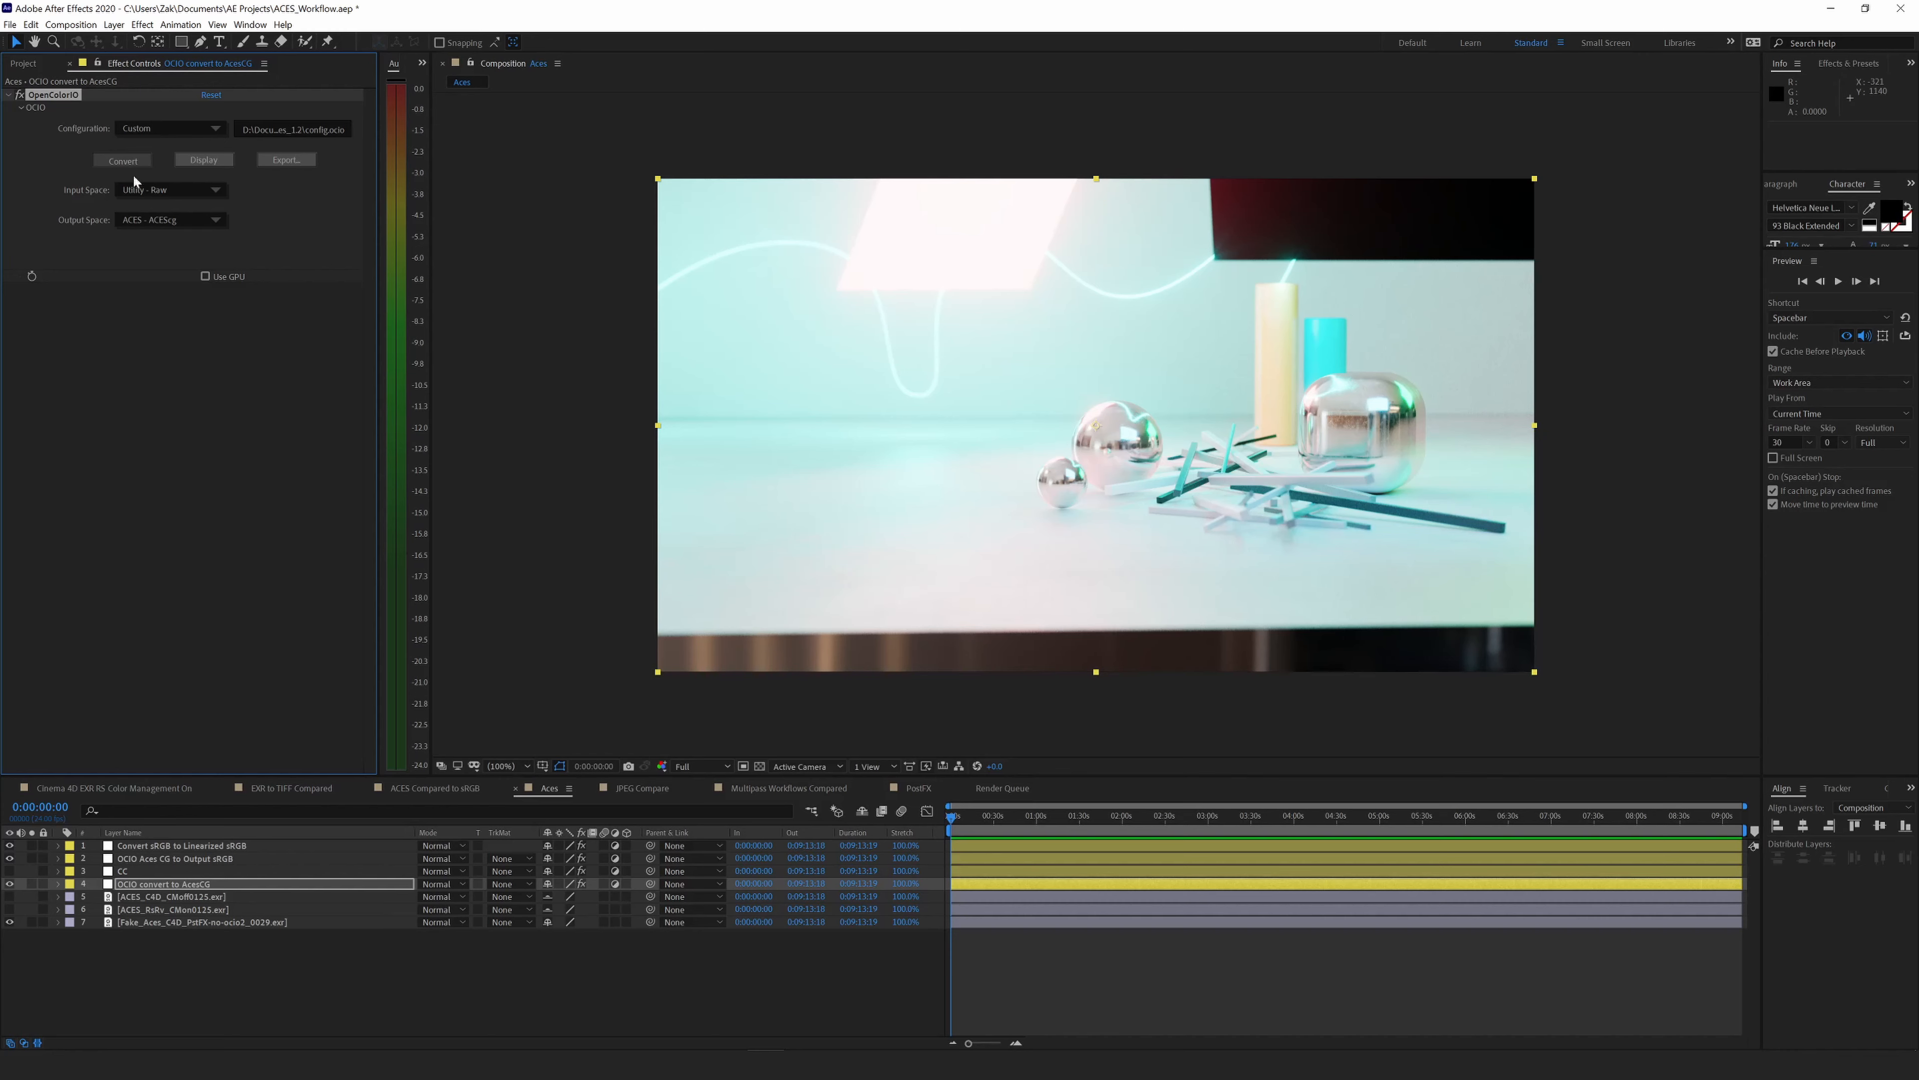
click(130, 187)
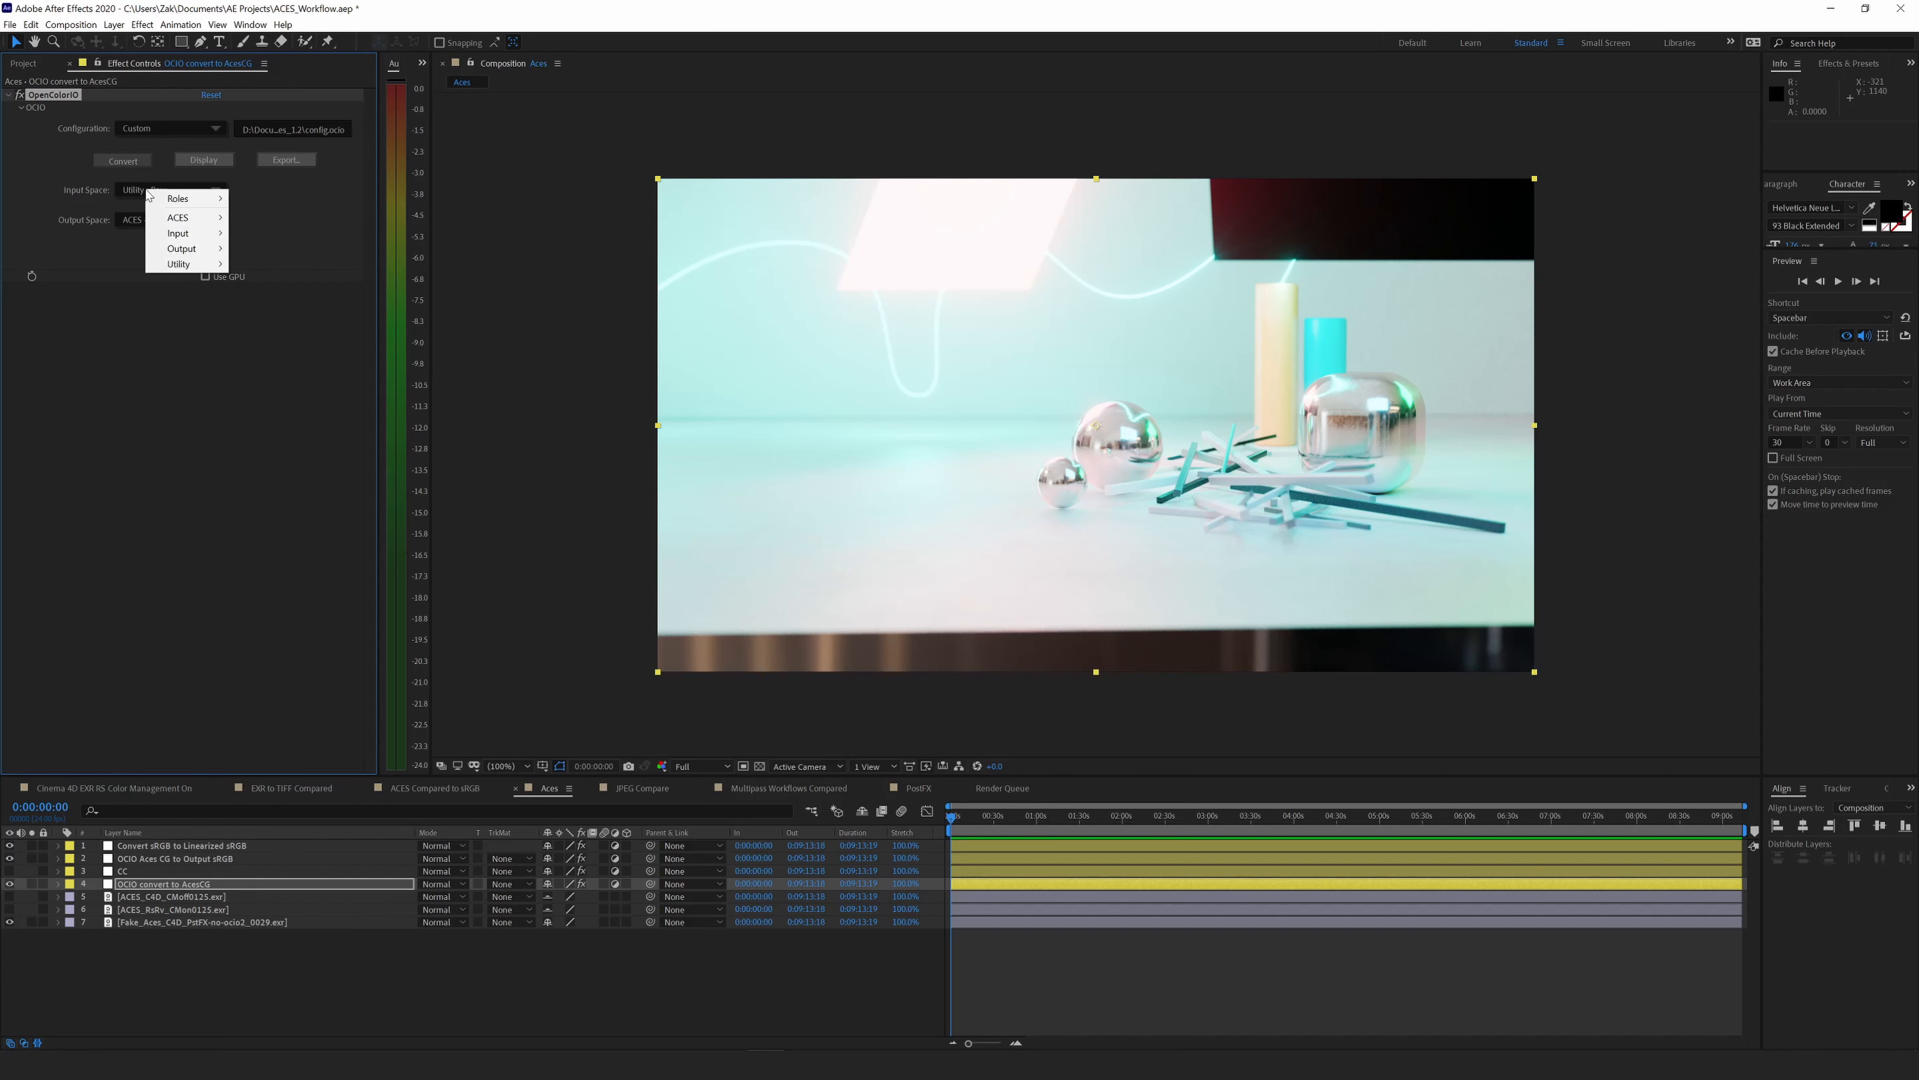
click(109, 200)
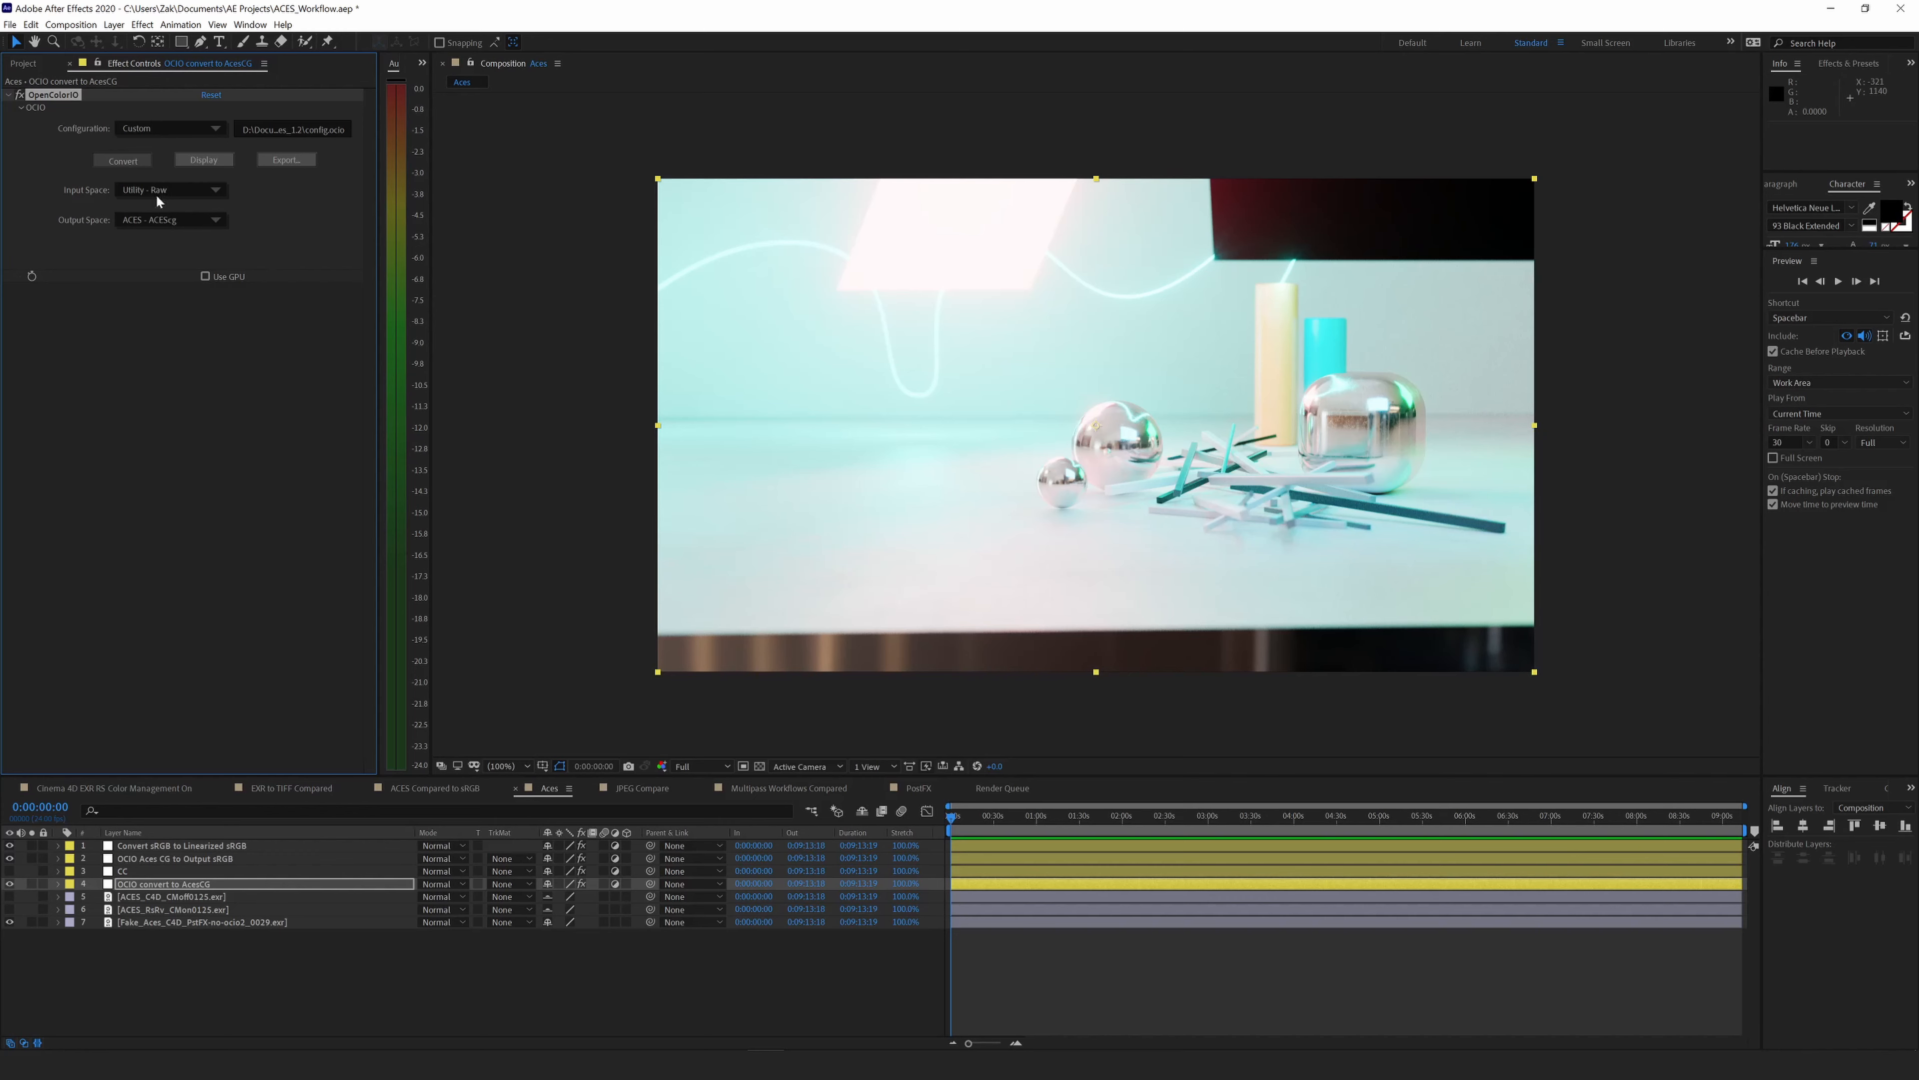
Hide the OCIO convert to AcesCG layer and check the OCIO Aces CG to Output sRGB layer's effect settings.
click(9, 883)
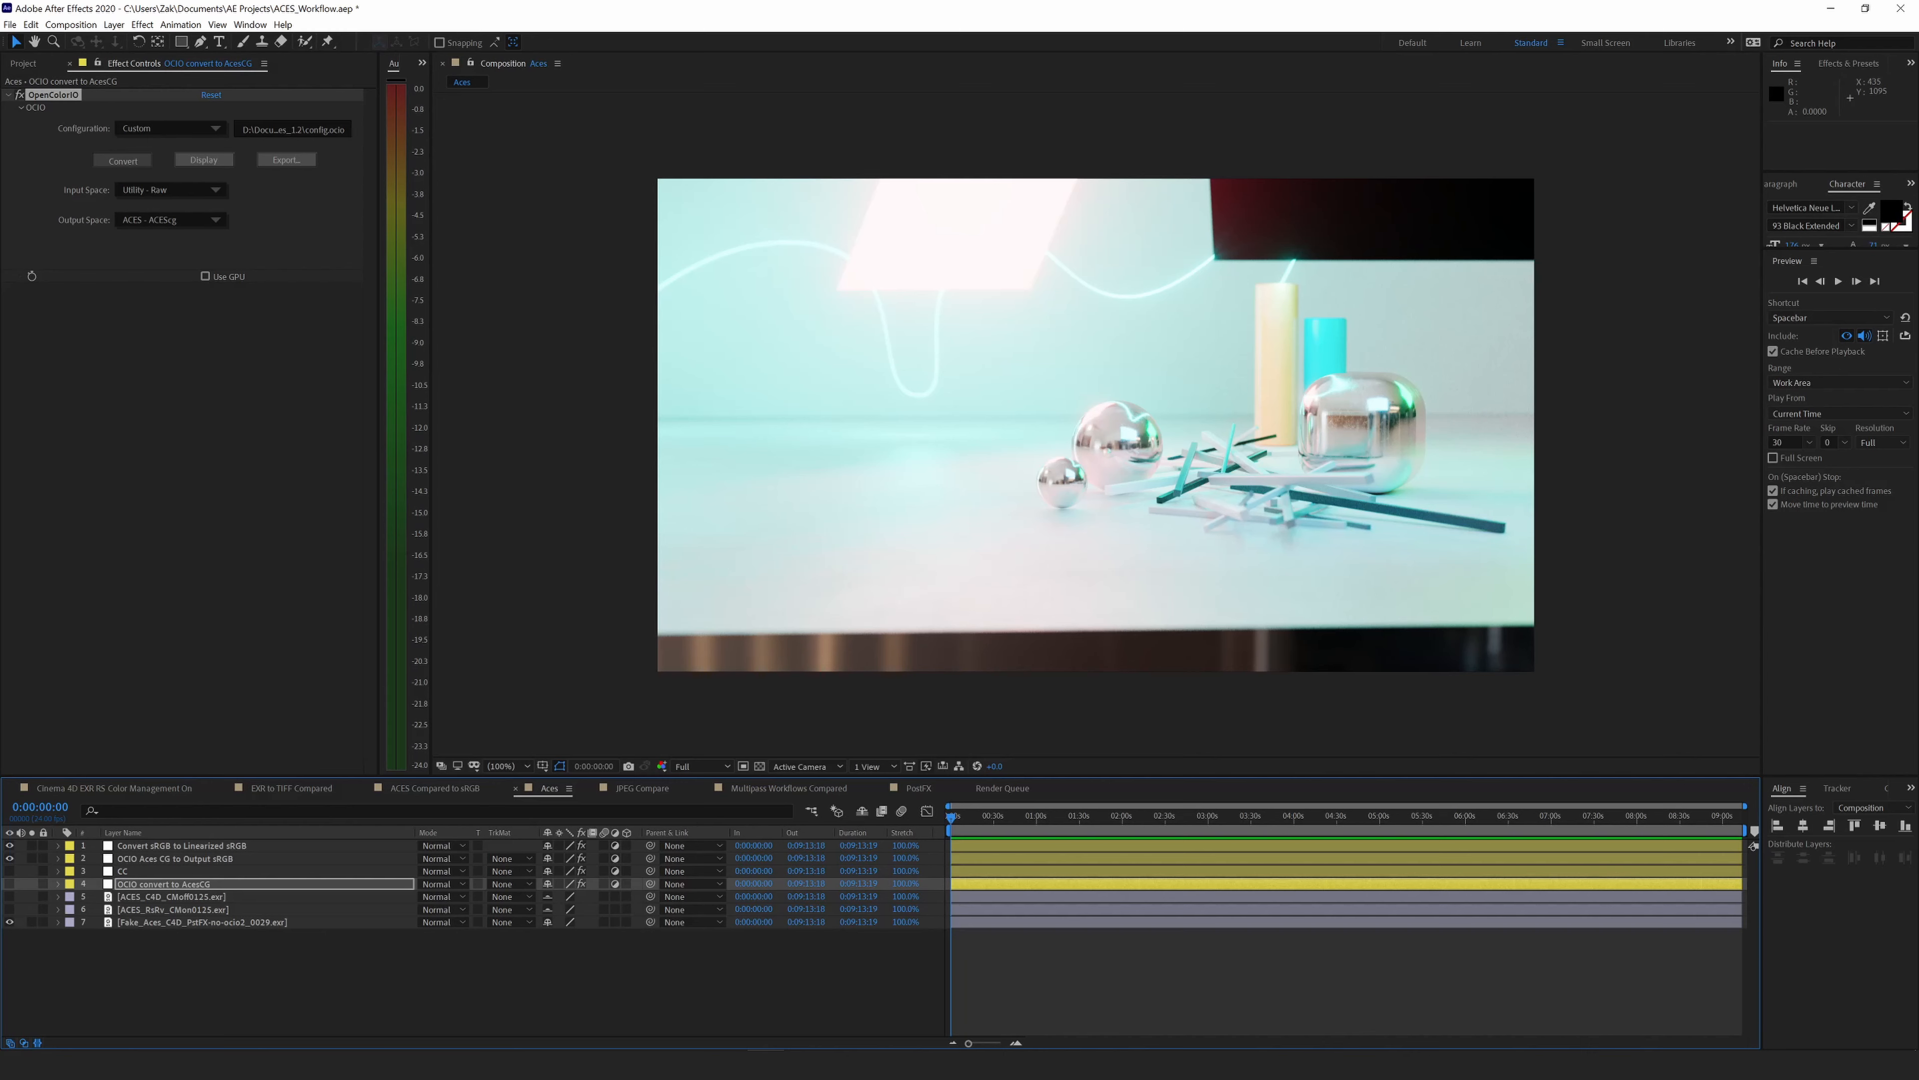
click(139, 885)
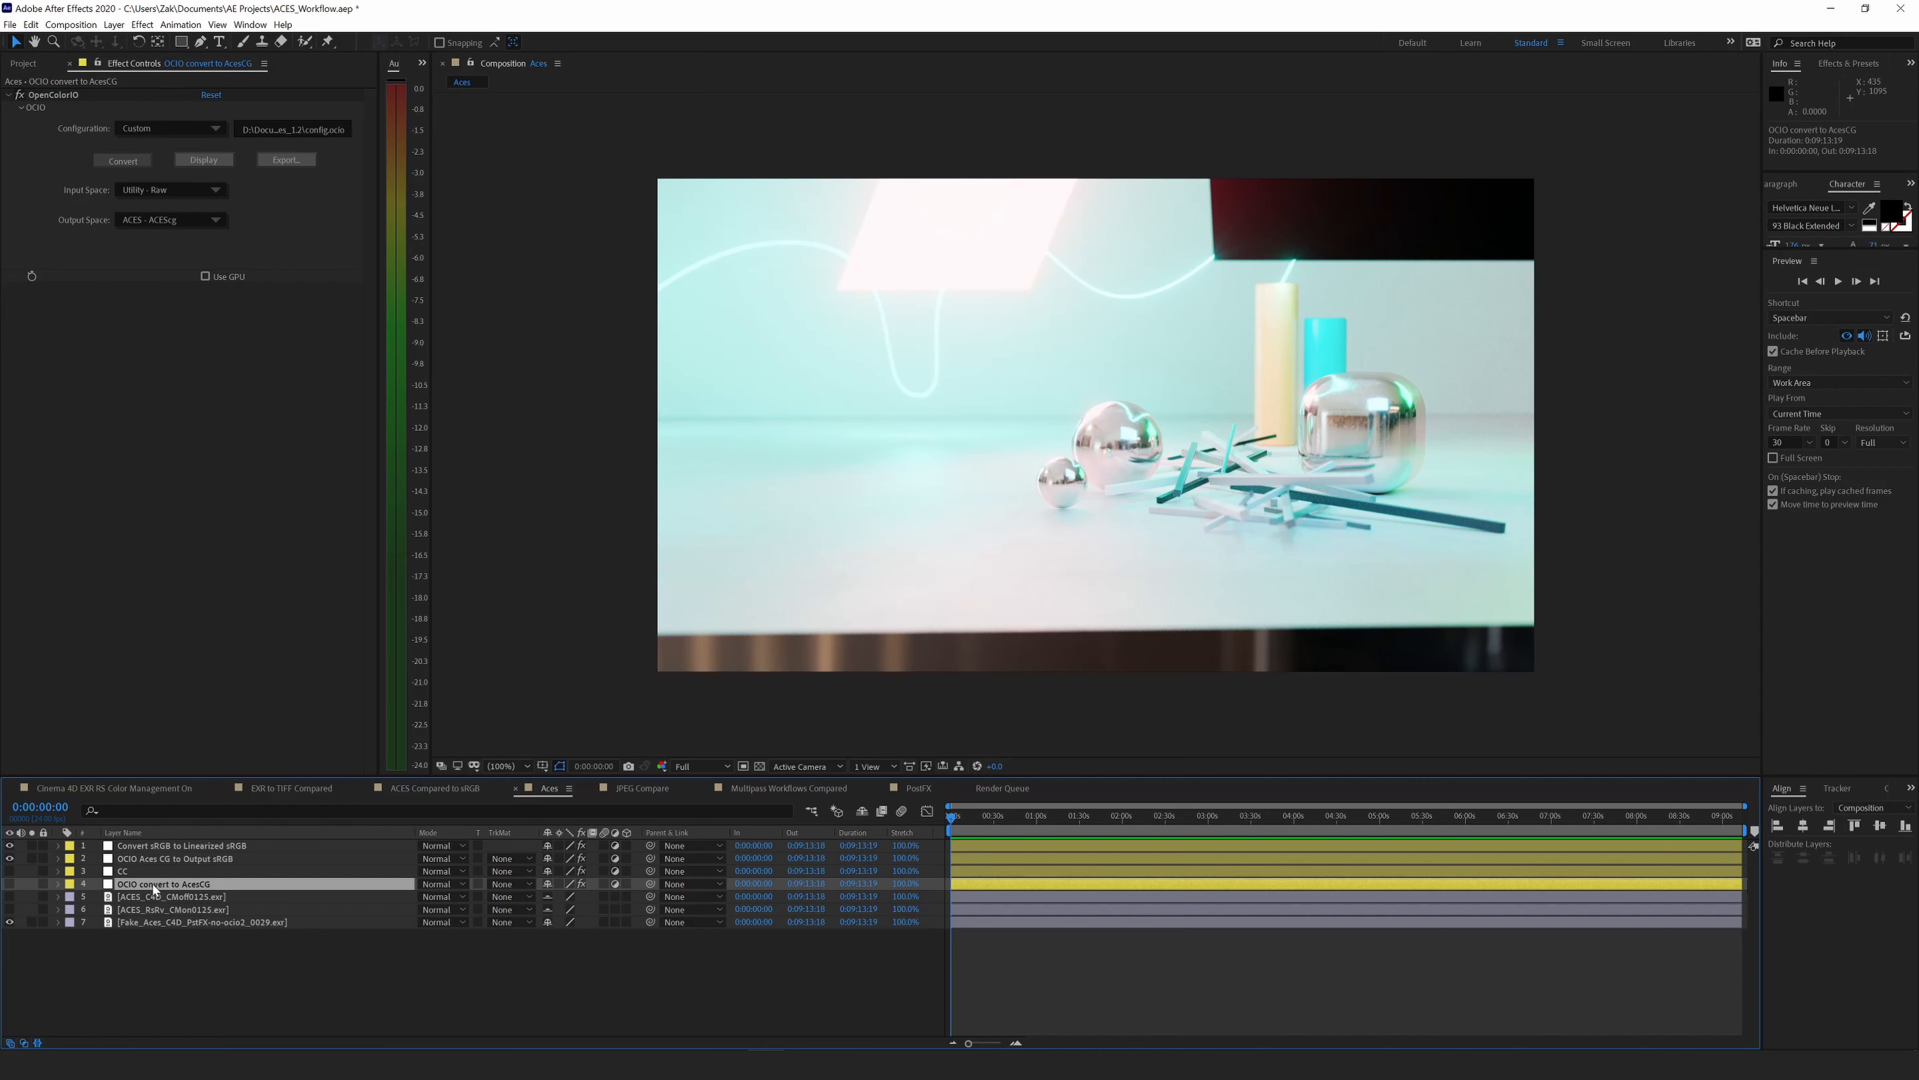
click(152, 859)
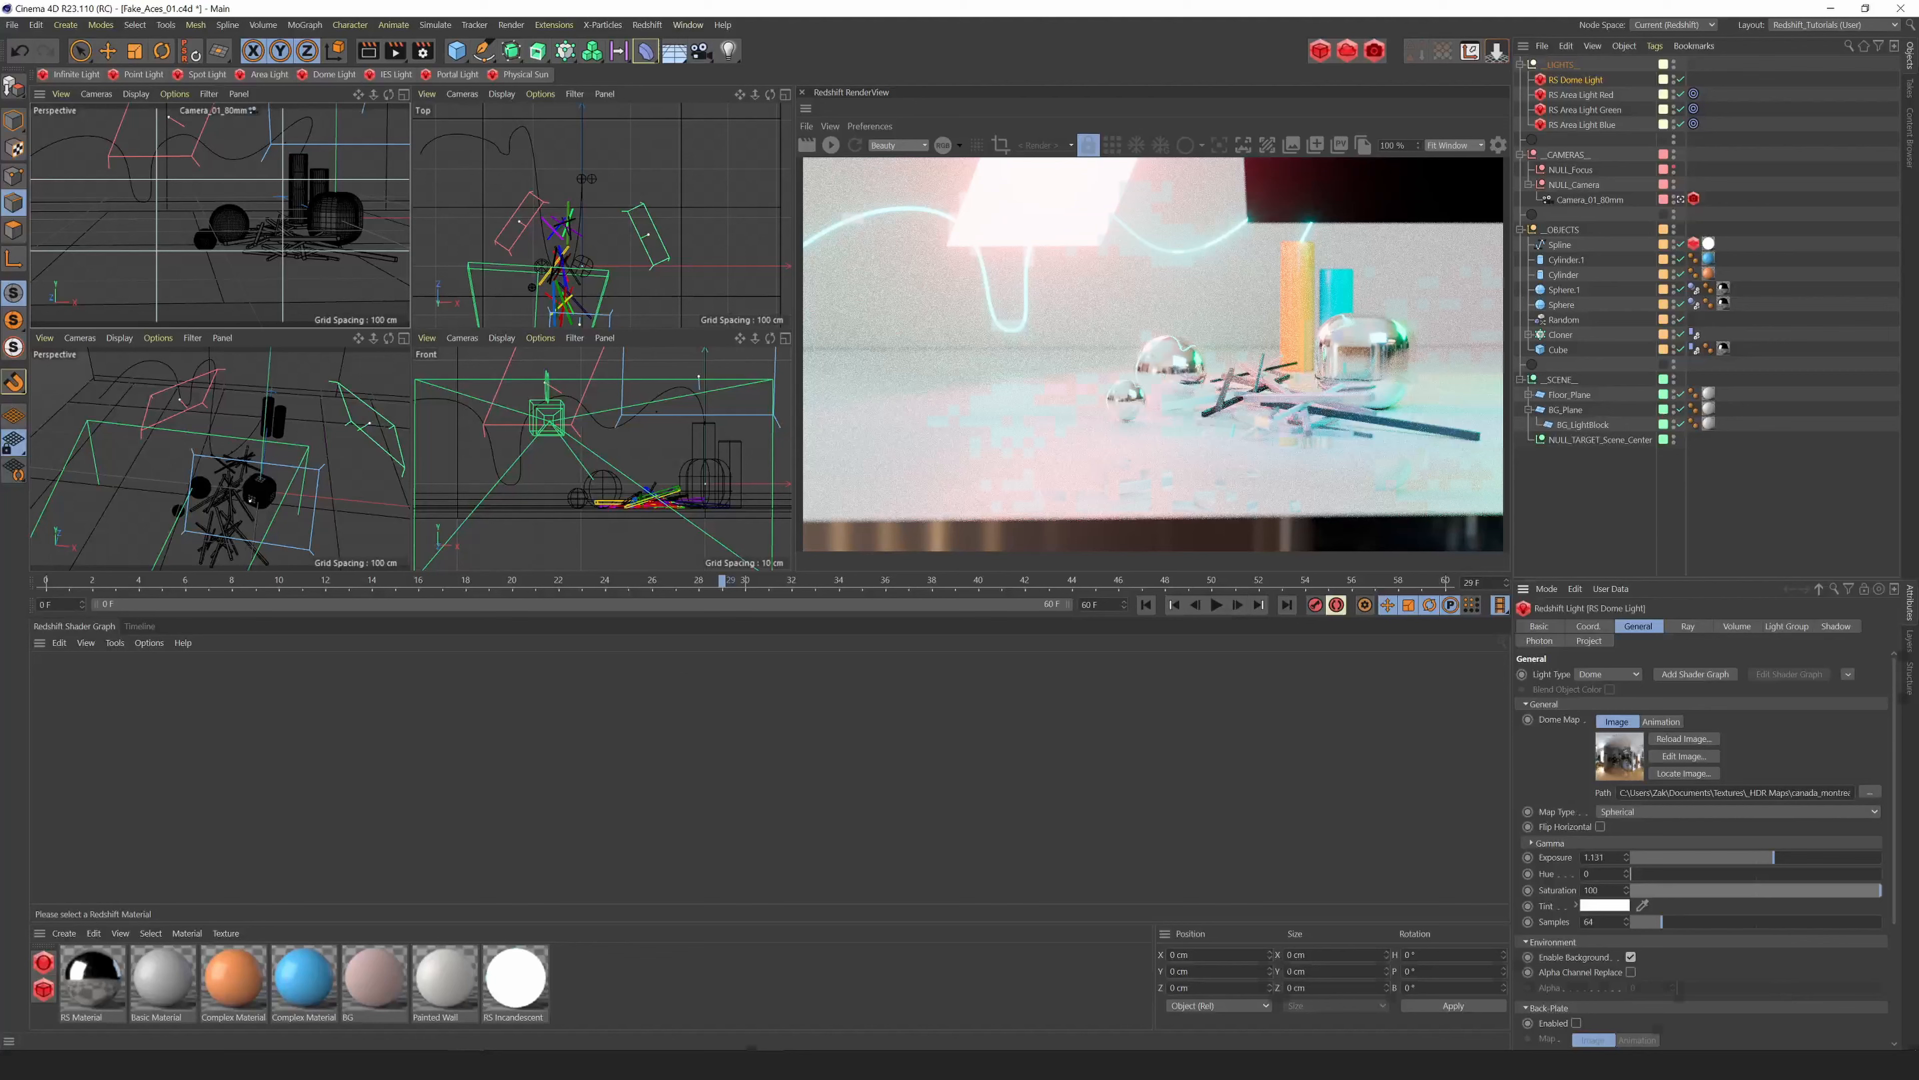
Switch to Cinema 4D and disable Color Management in the Redshift Post-Effects render settings, moving the settings window clear of the RenderView.
click(423, 50)
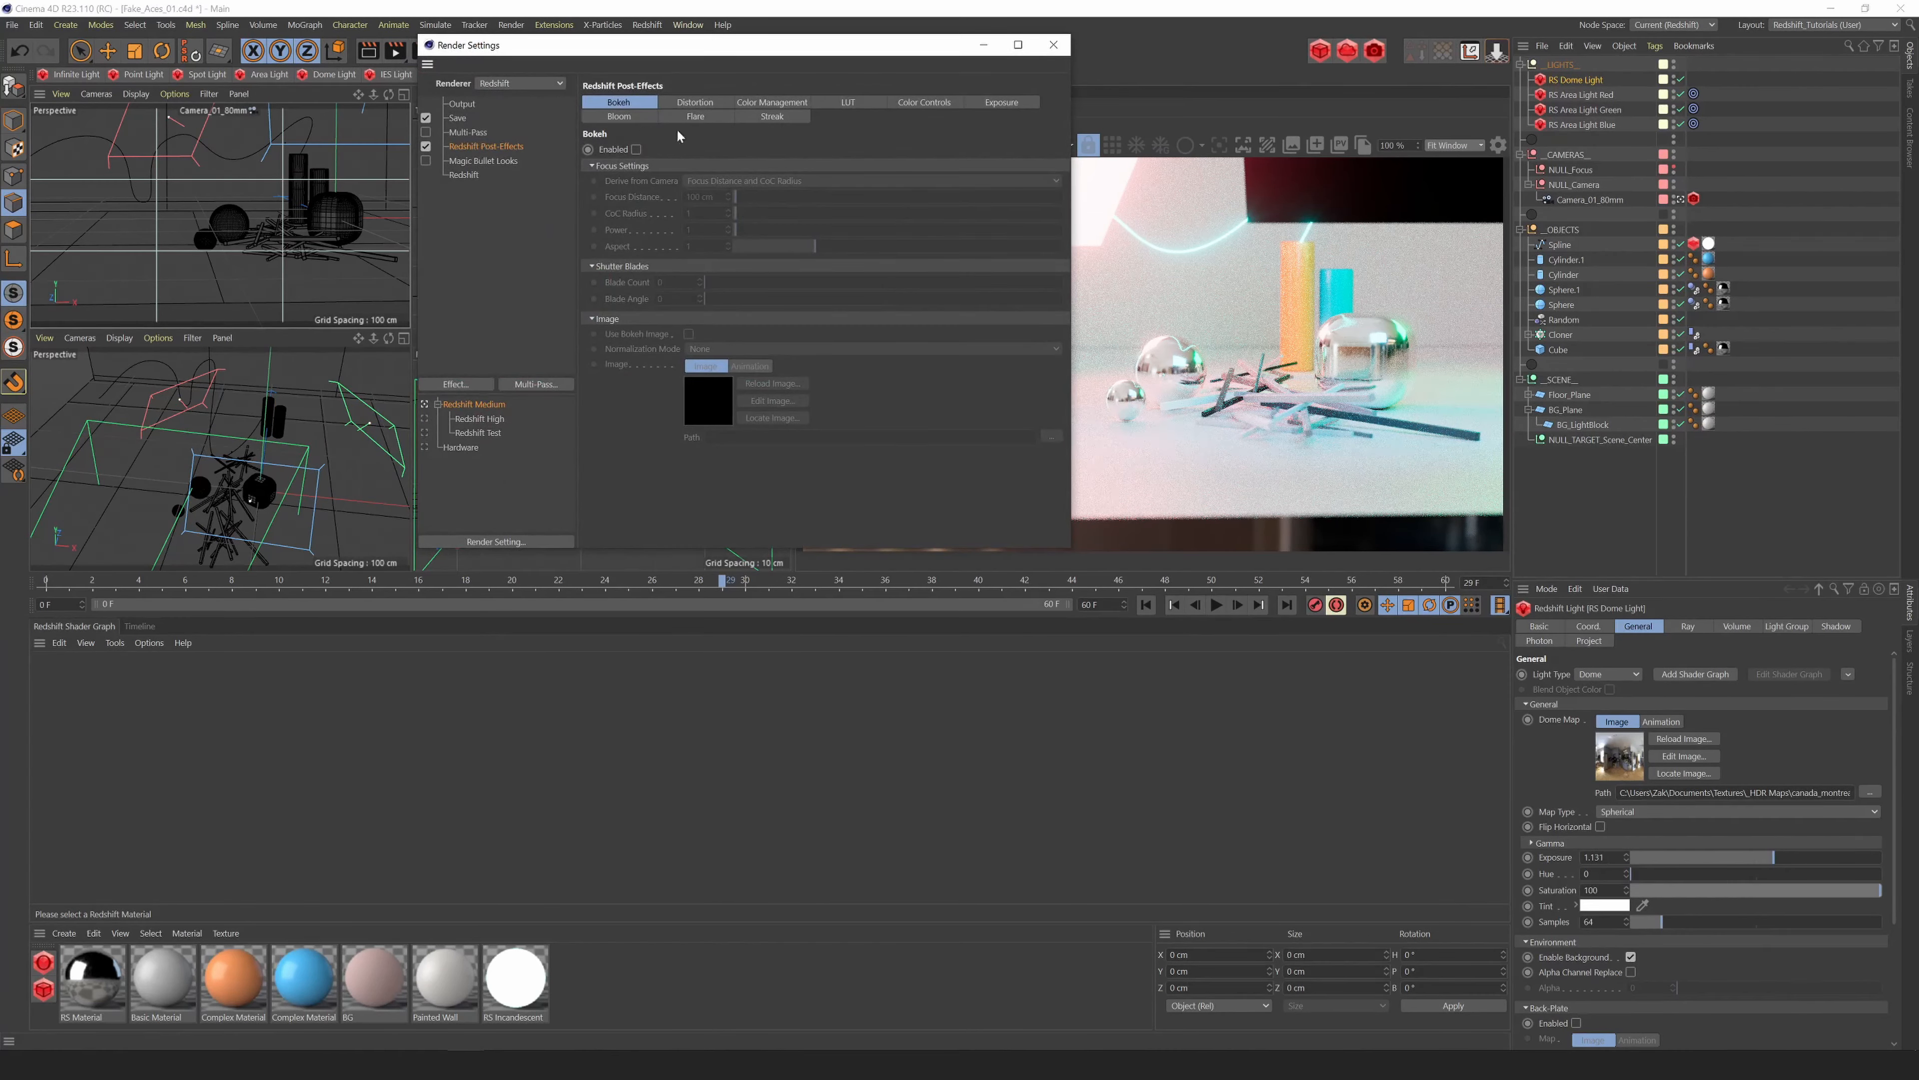
click(769, 102)
click(636, 149)
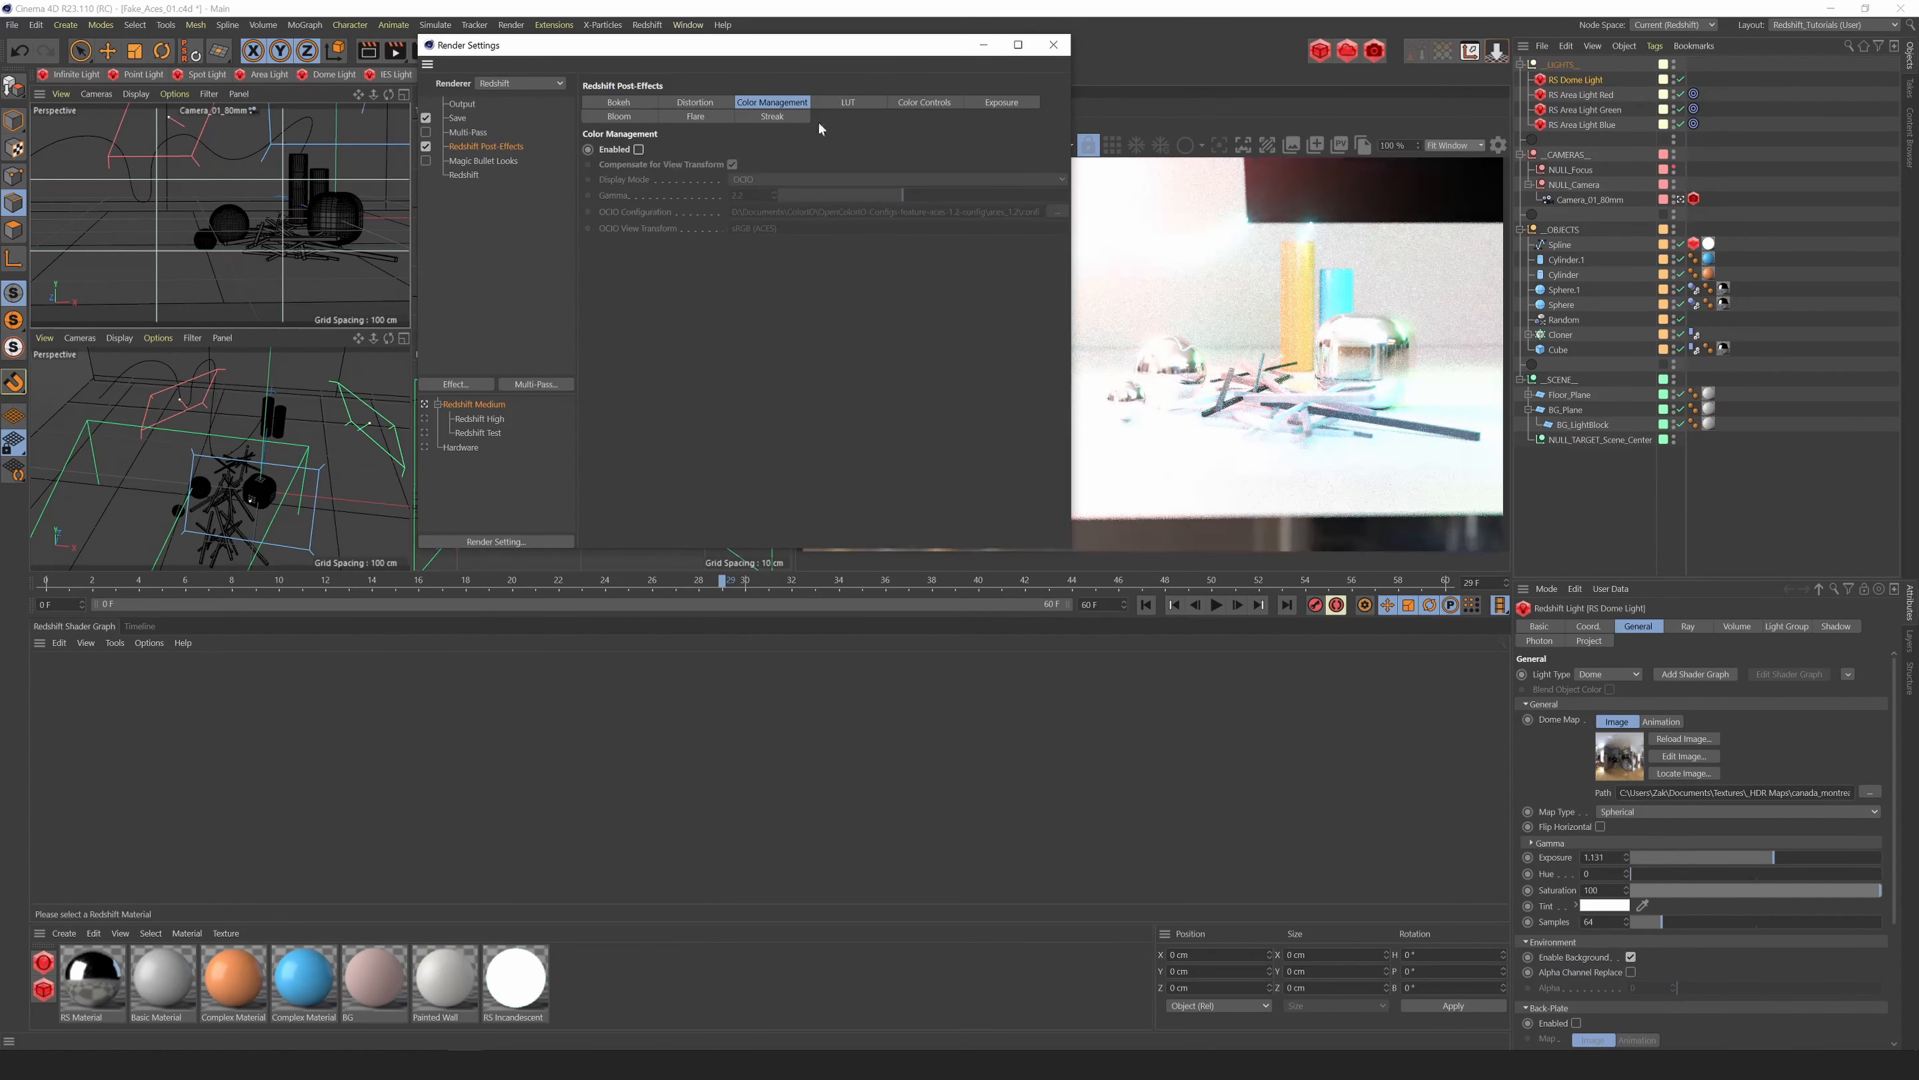
drag(848, 57, 571, 182)
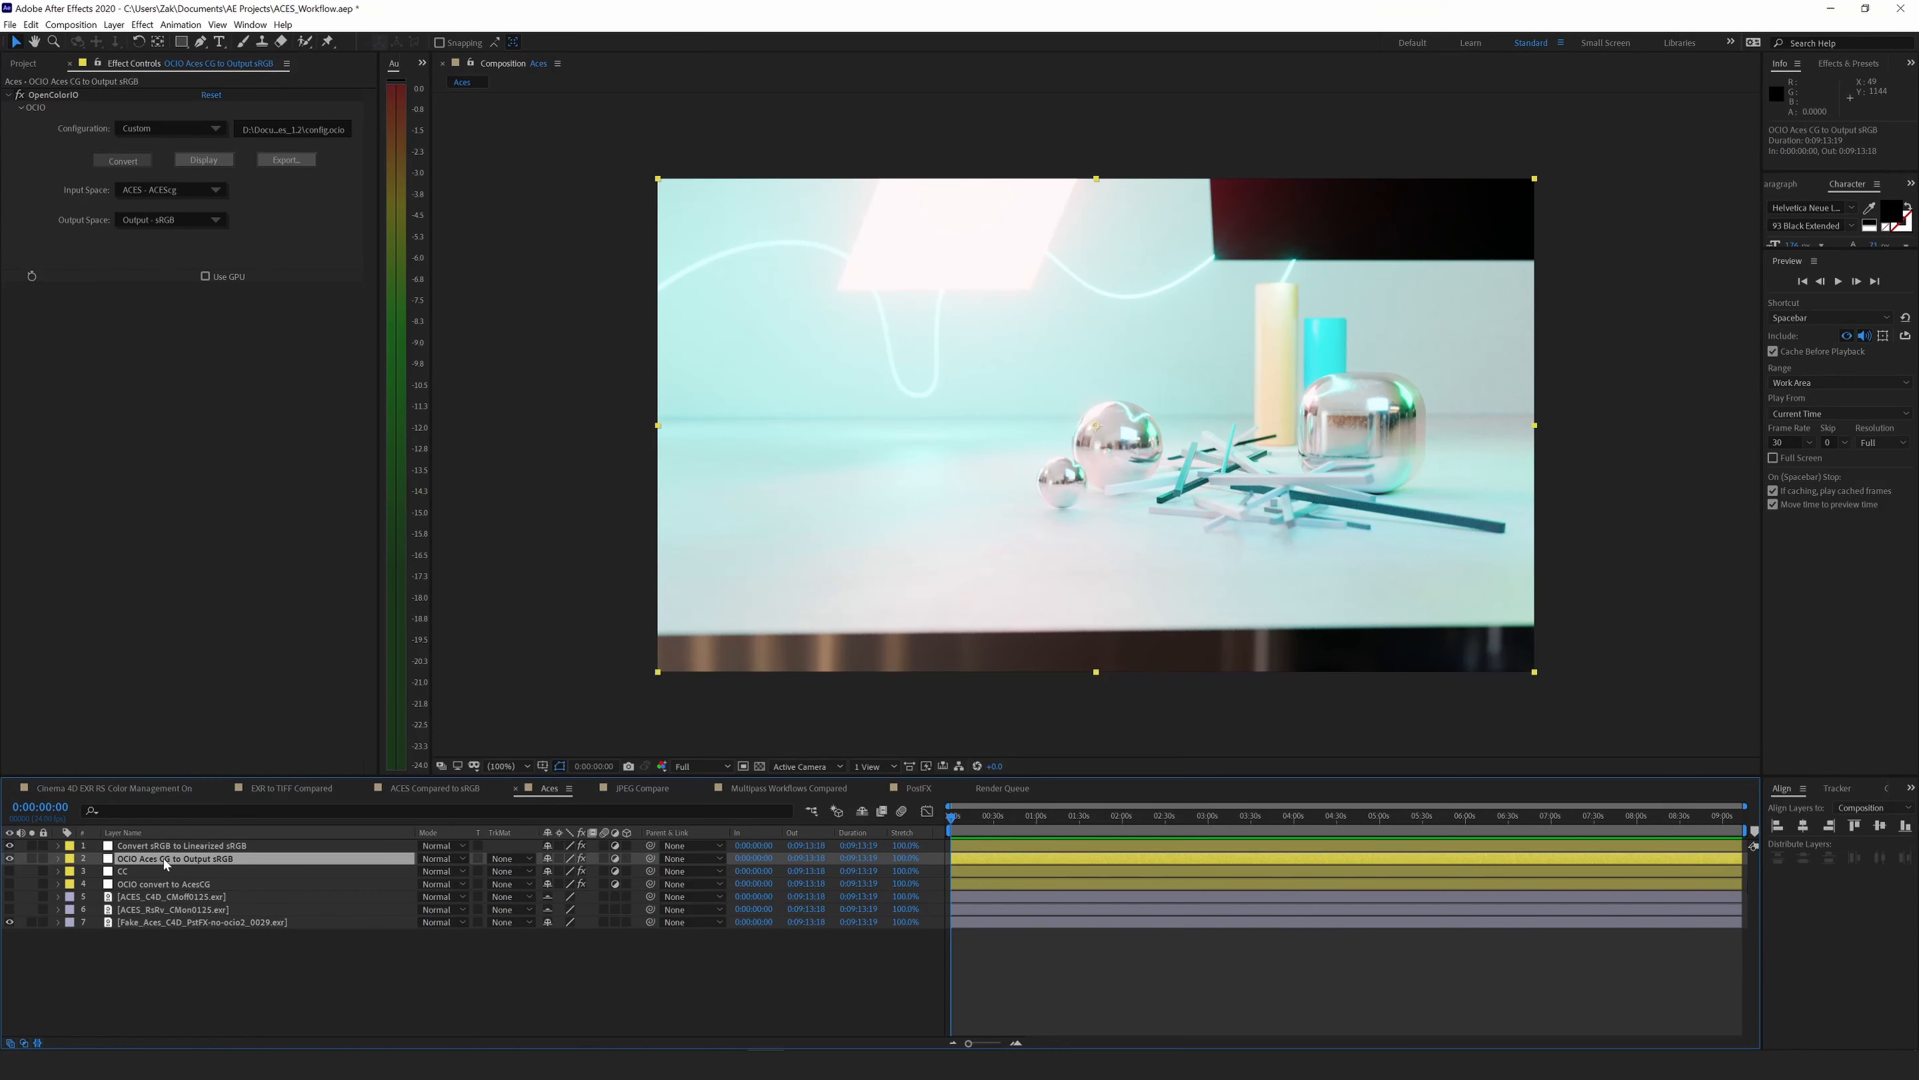
Switch to After Effects, turn on the CC layer beneath the output conversion, and delete its Hue/Saturation effect.
click(183, 847)
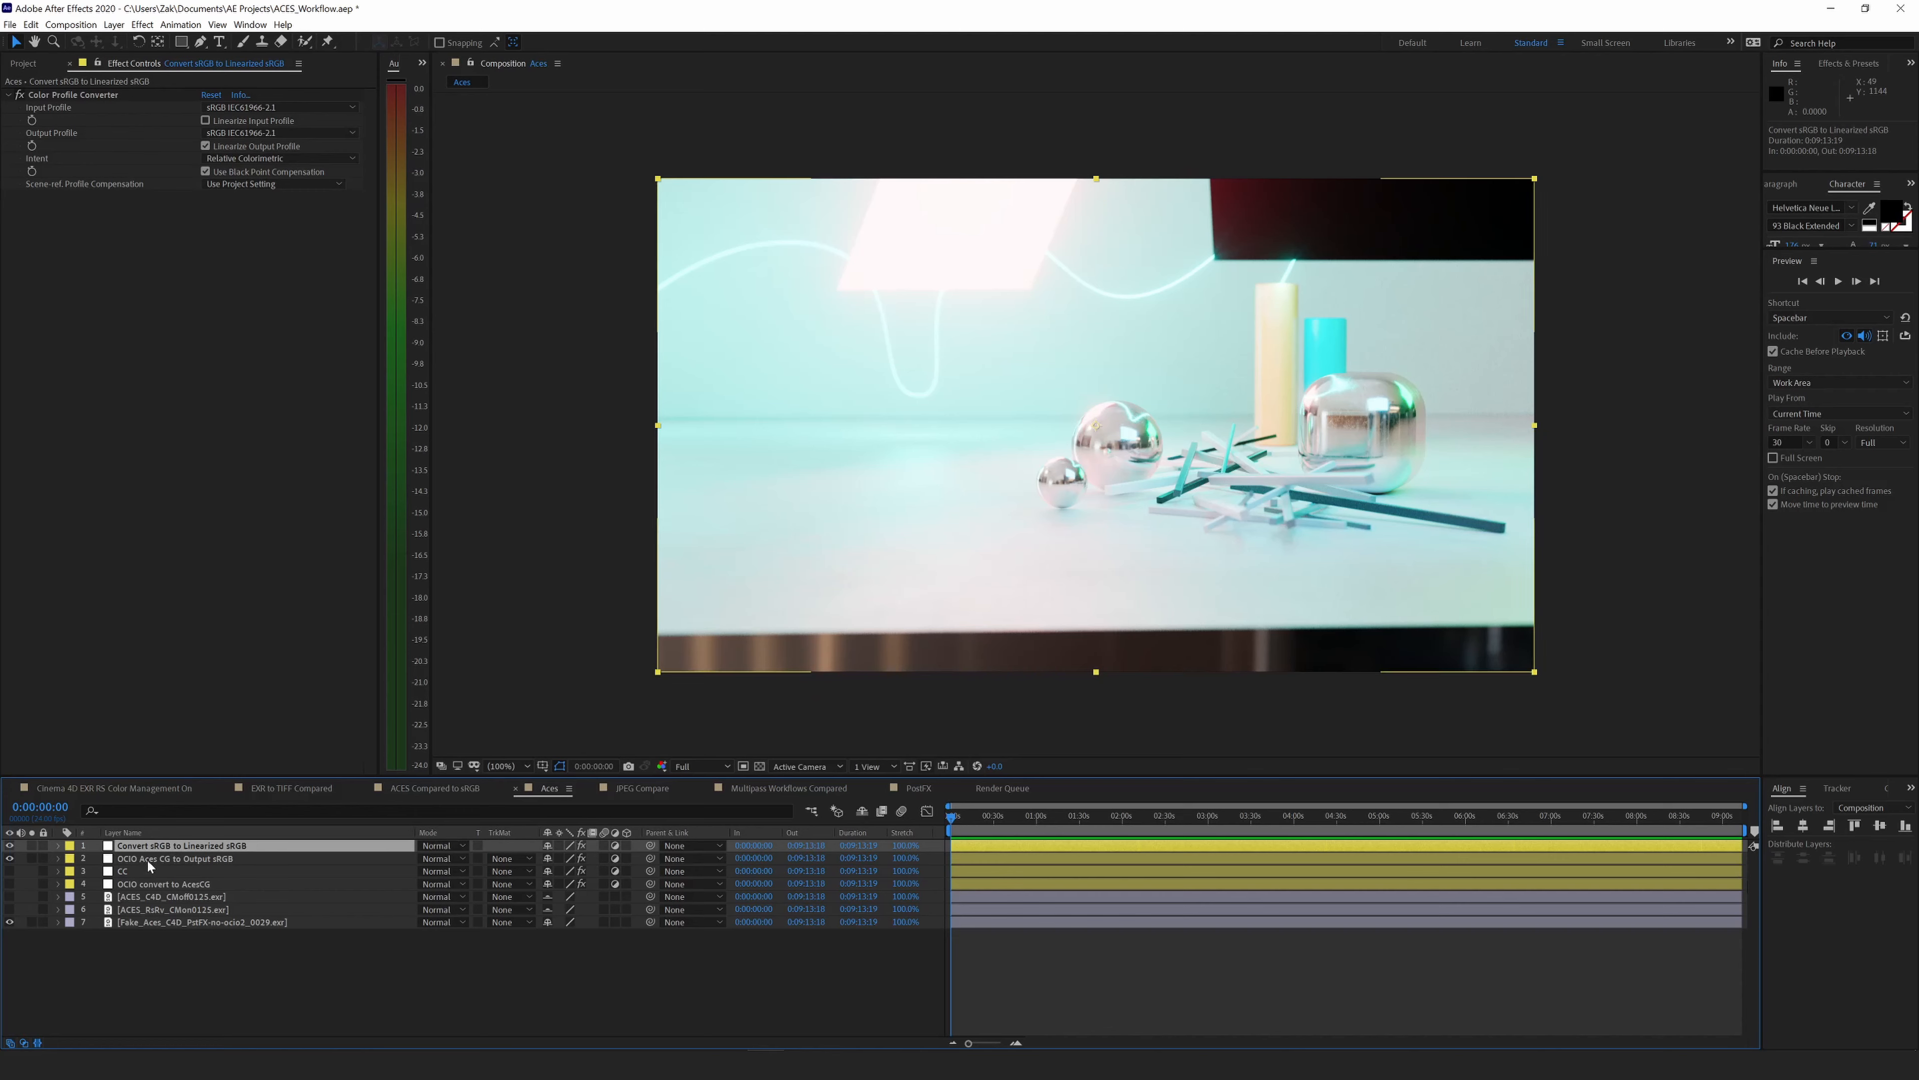
click(126, 877)
click(10, 871)
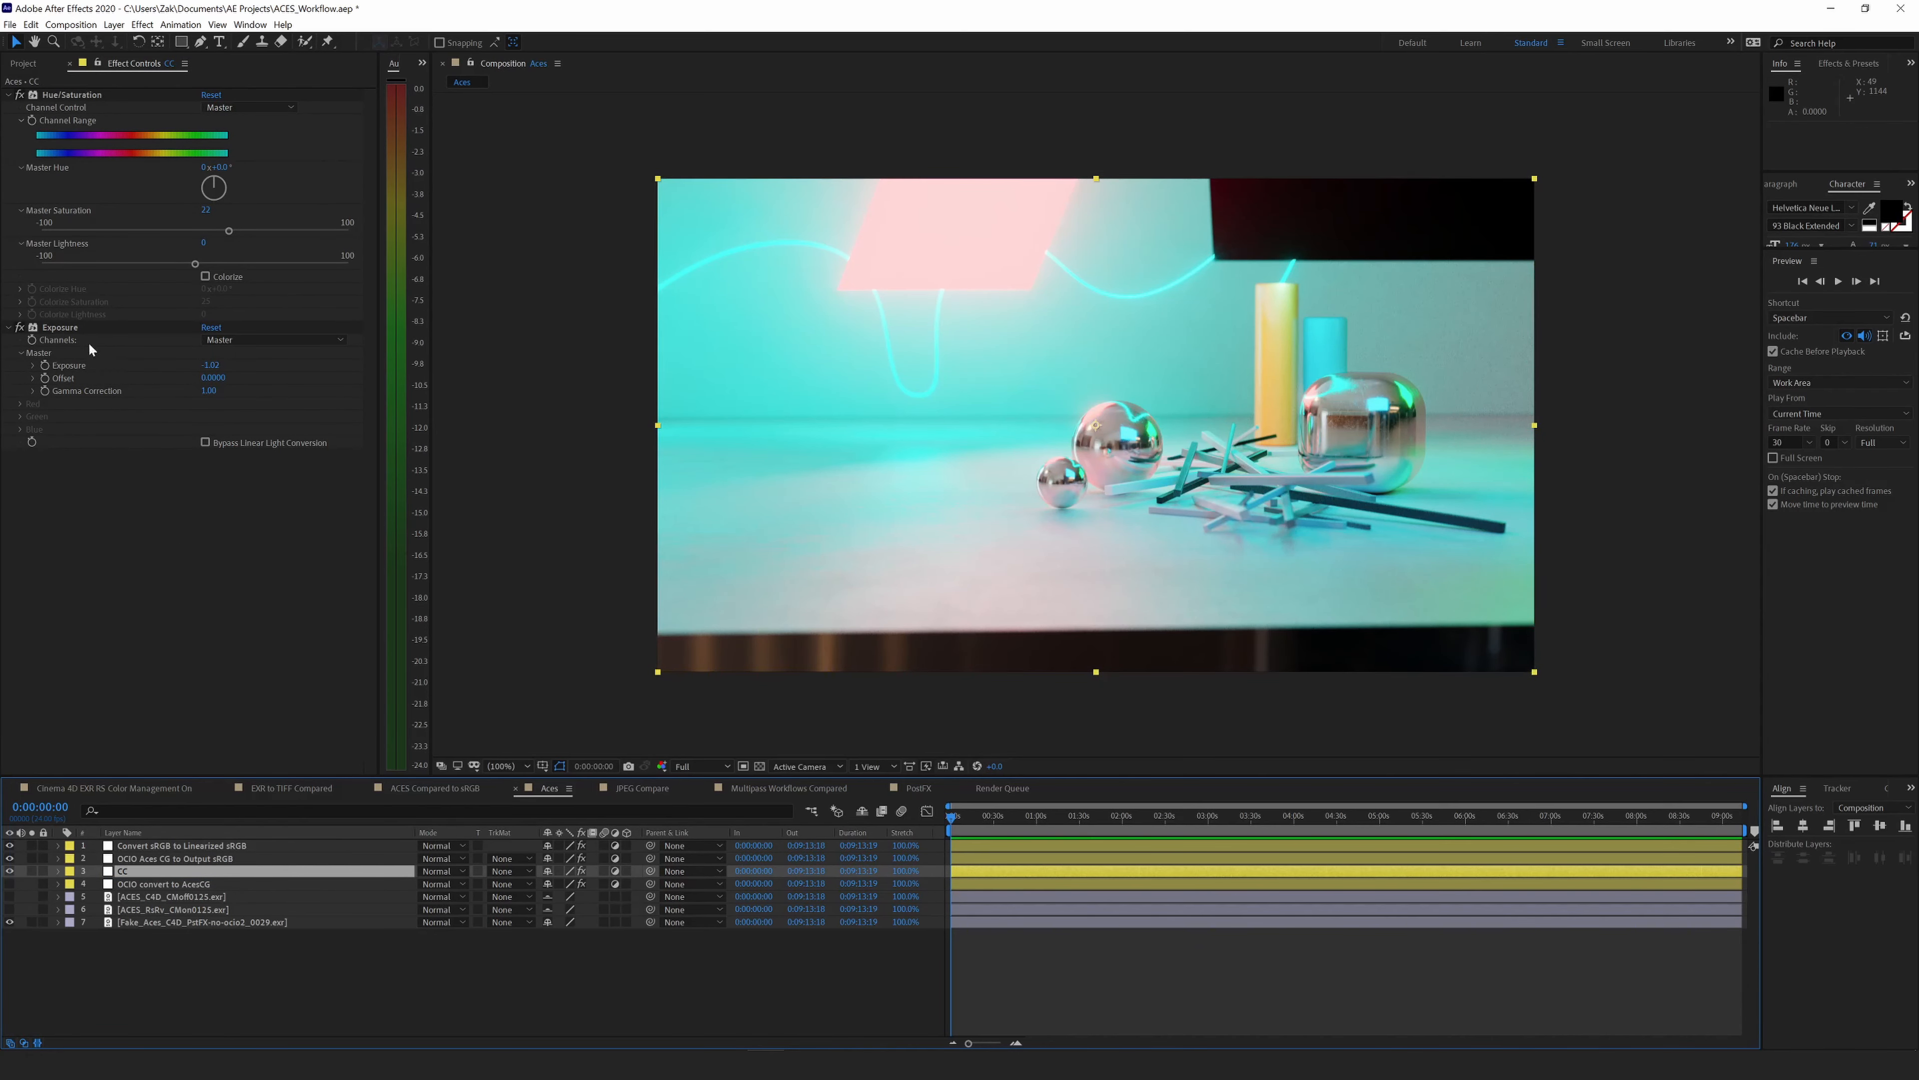
click(70, 99)
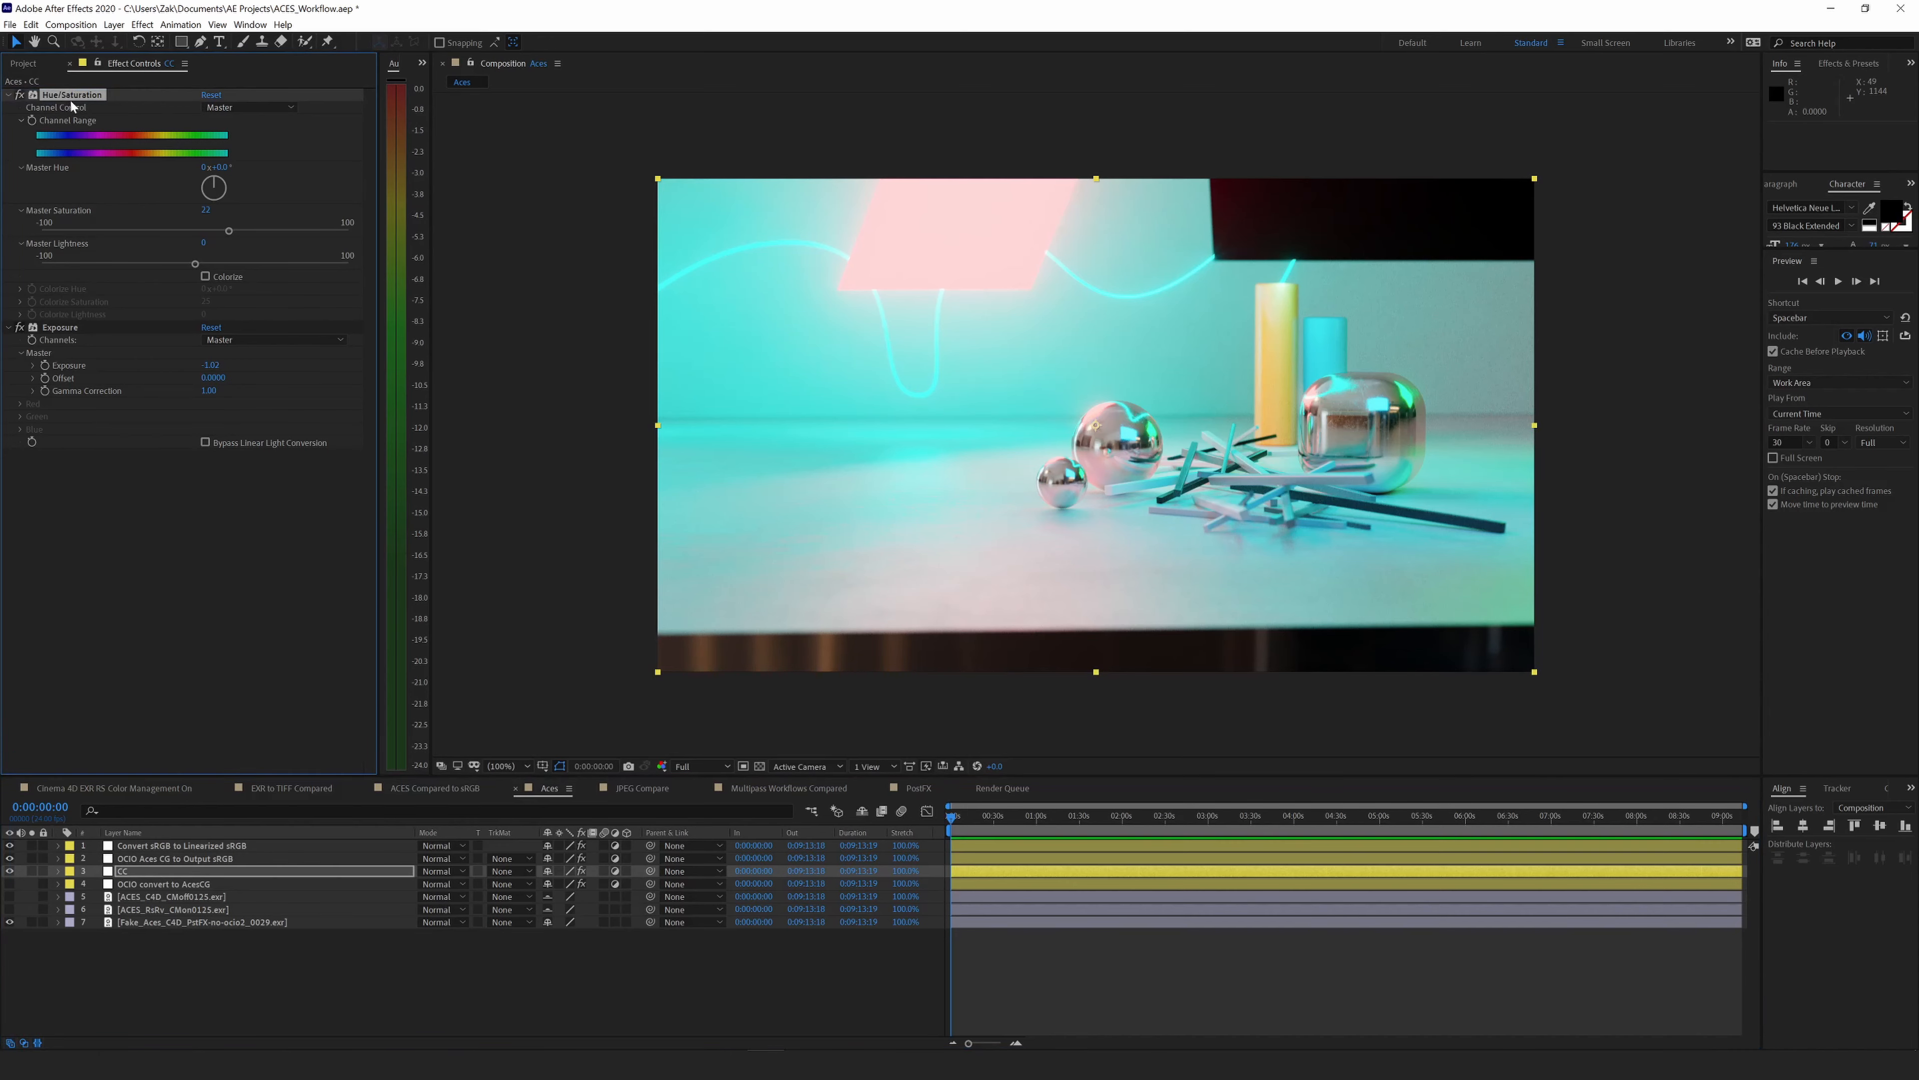
key(Delete)
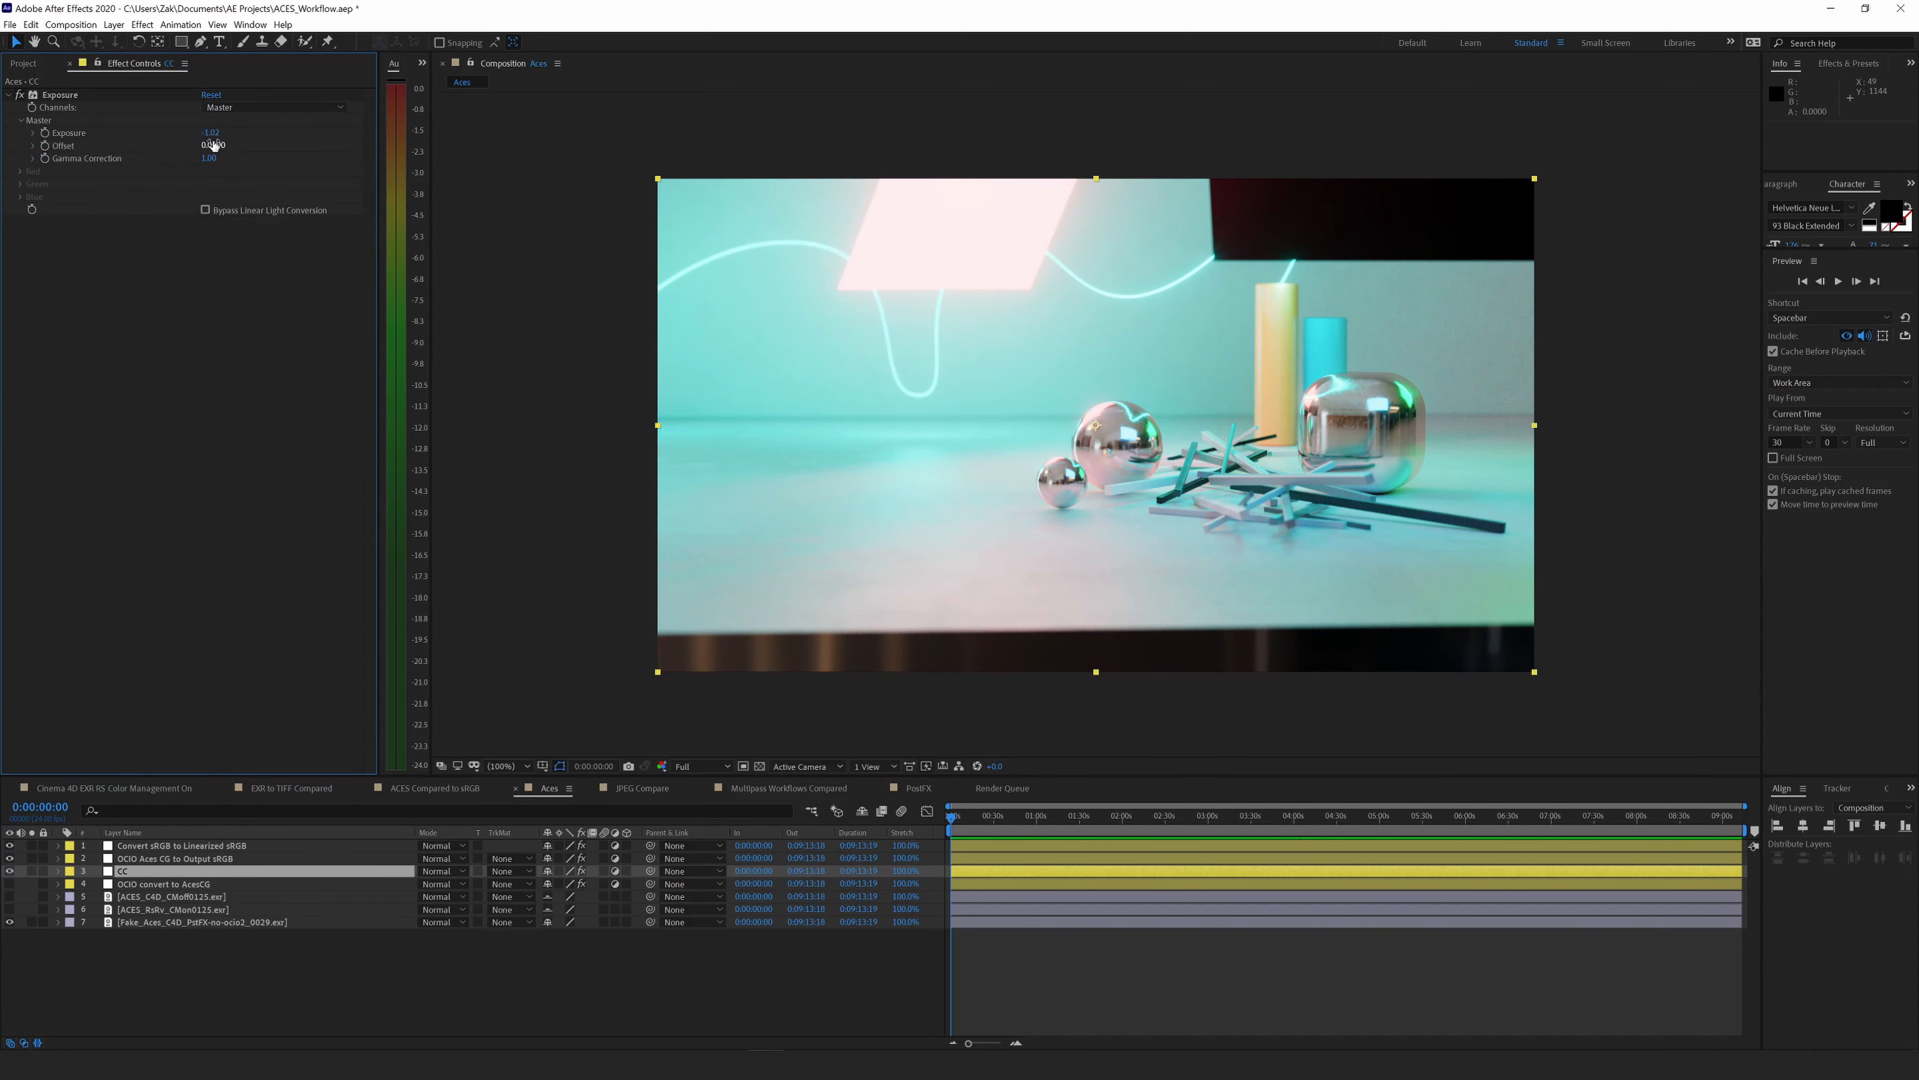
Vary the CC layer's Exposure between strongly negative and strongly positive values, ending on a high positive value.
drag(217, 138, 8, 135)
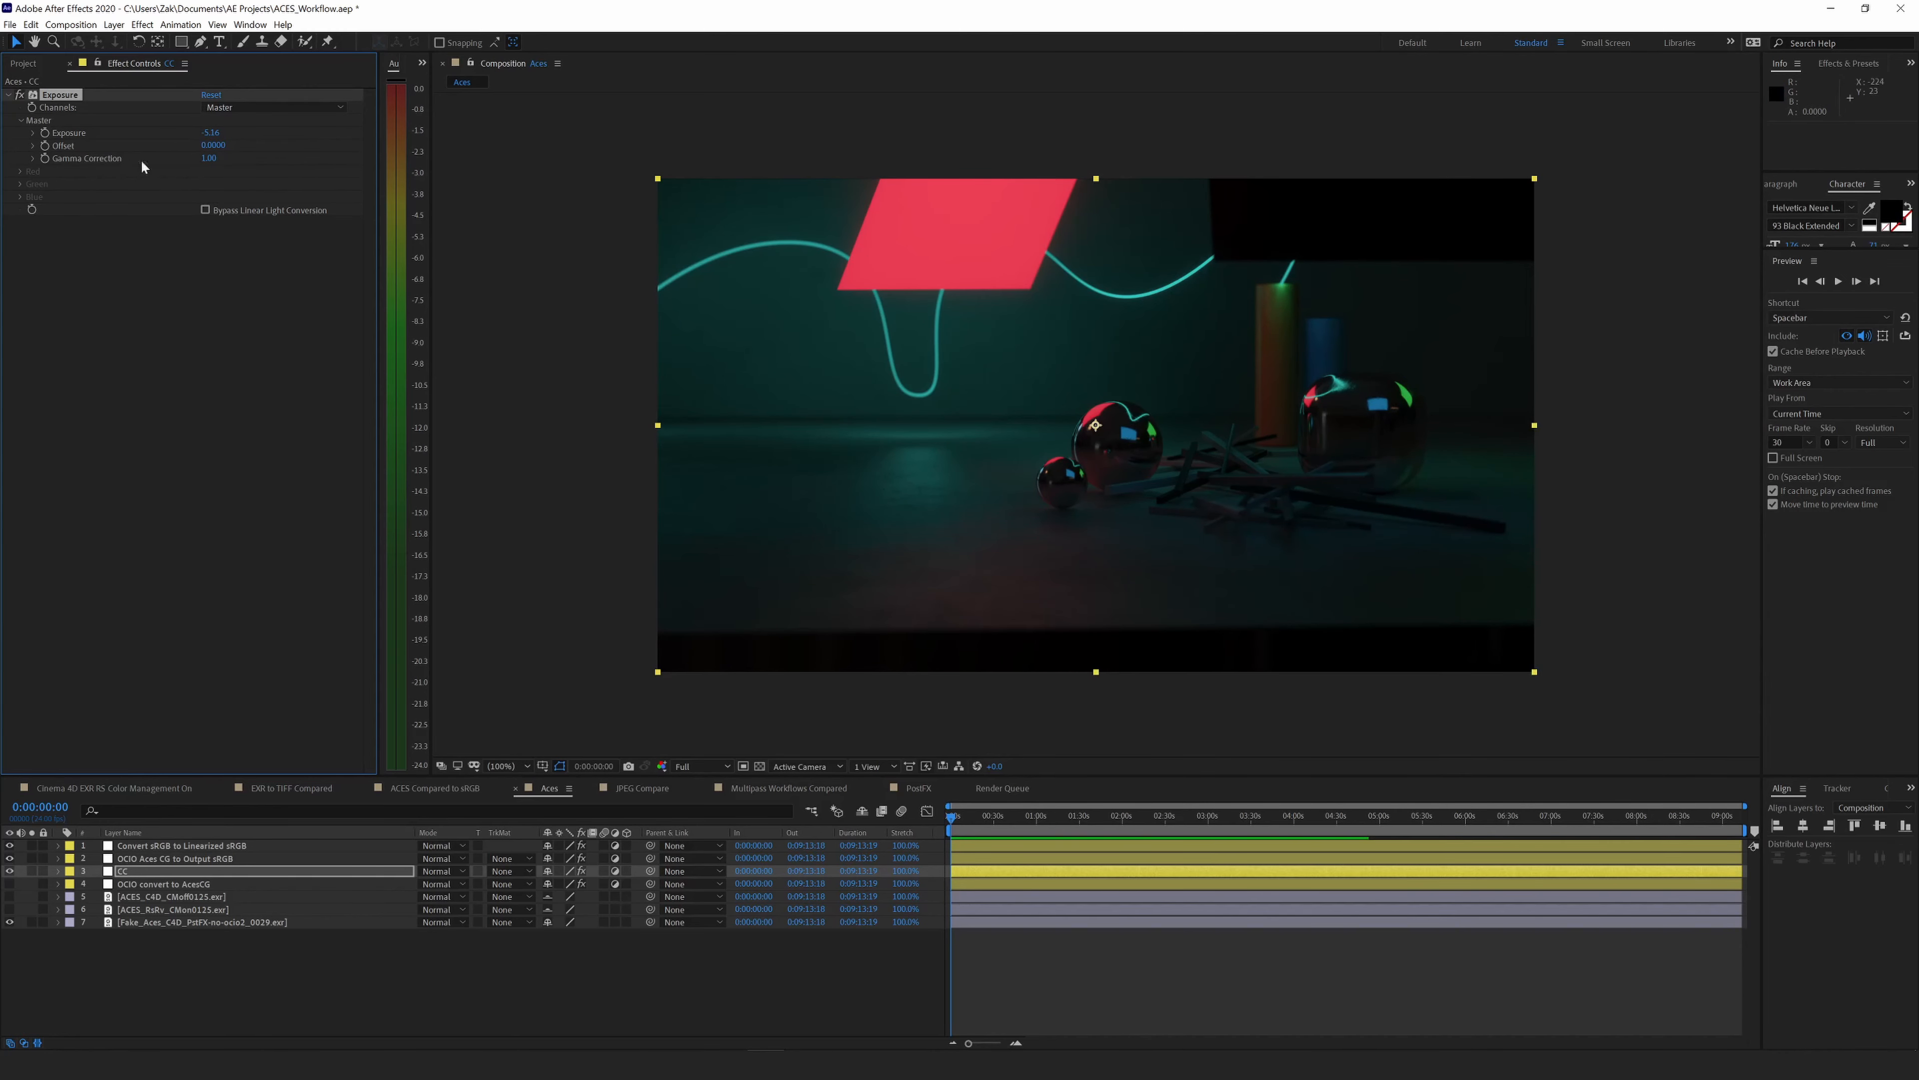
drag(211, 132, 562, 138)
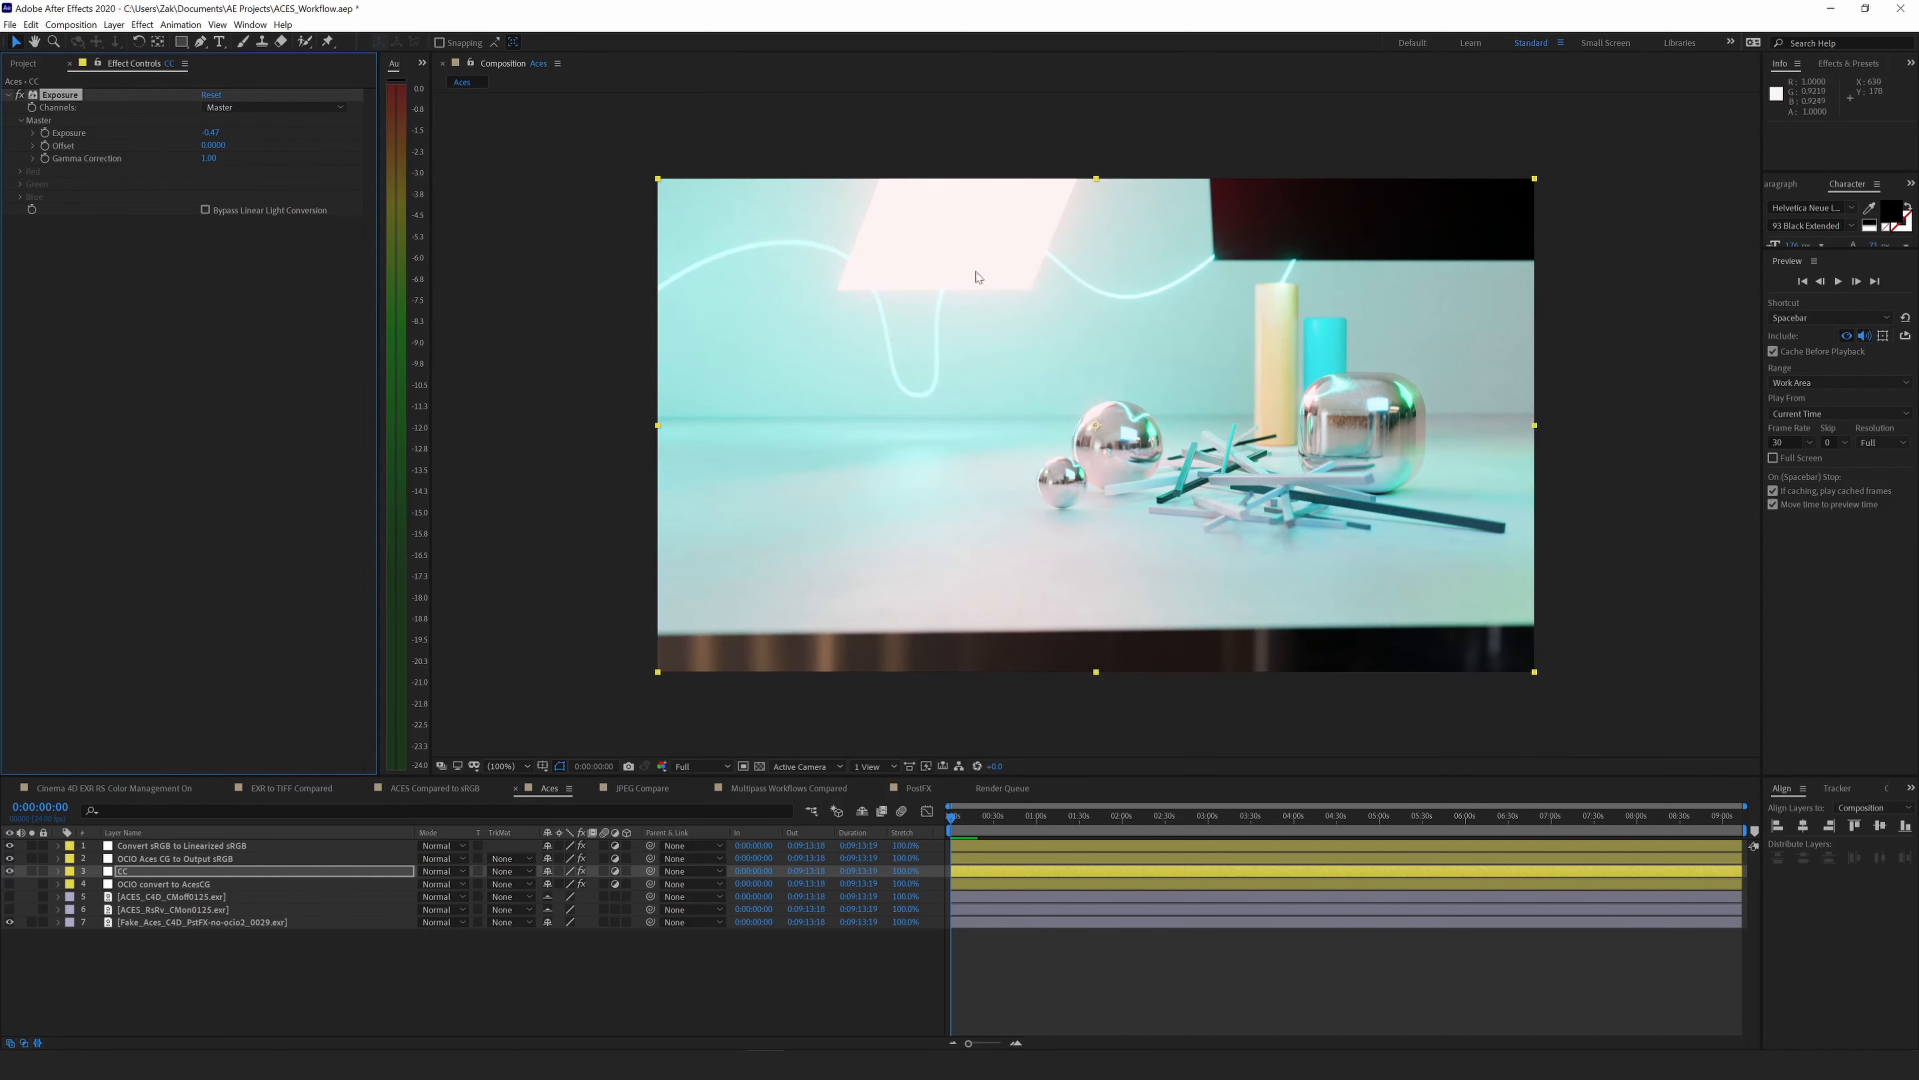
drag(210, 133, 323, 126)
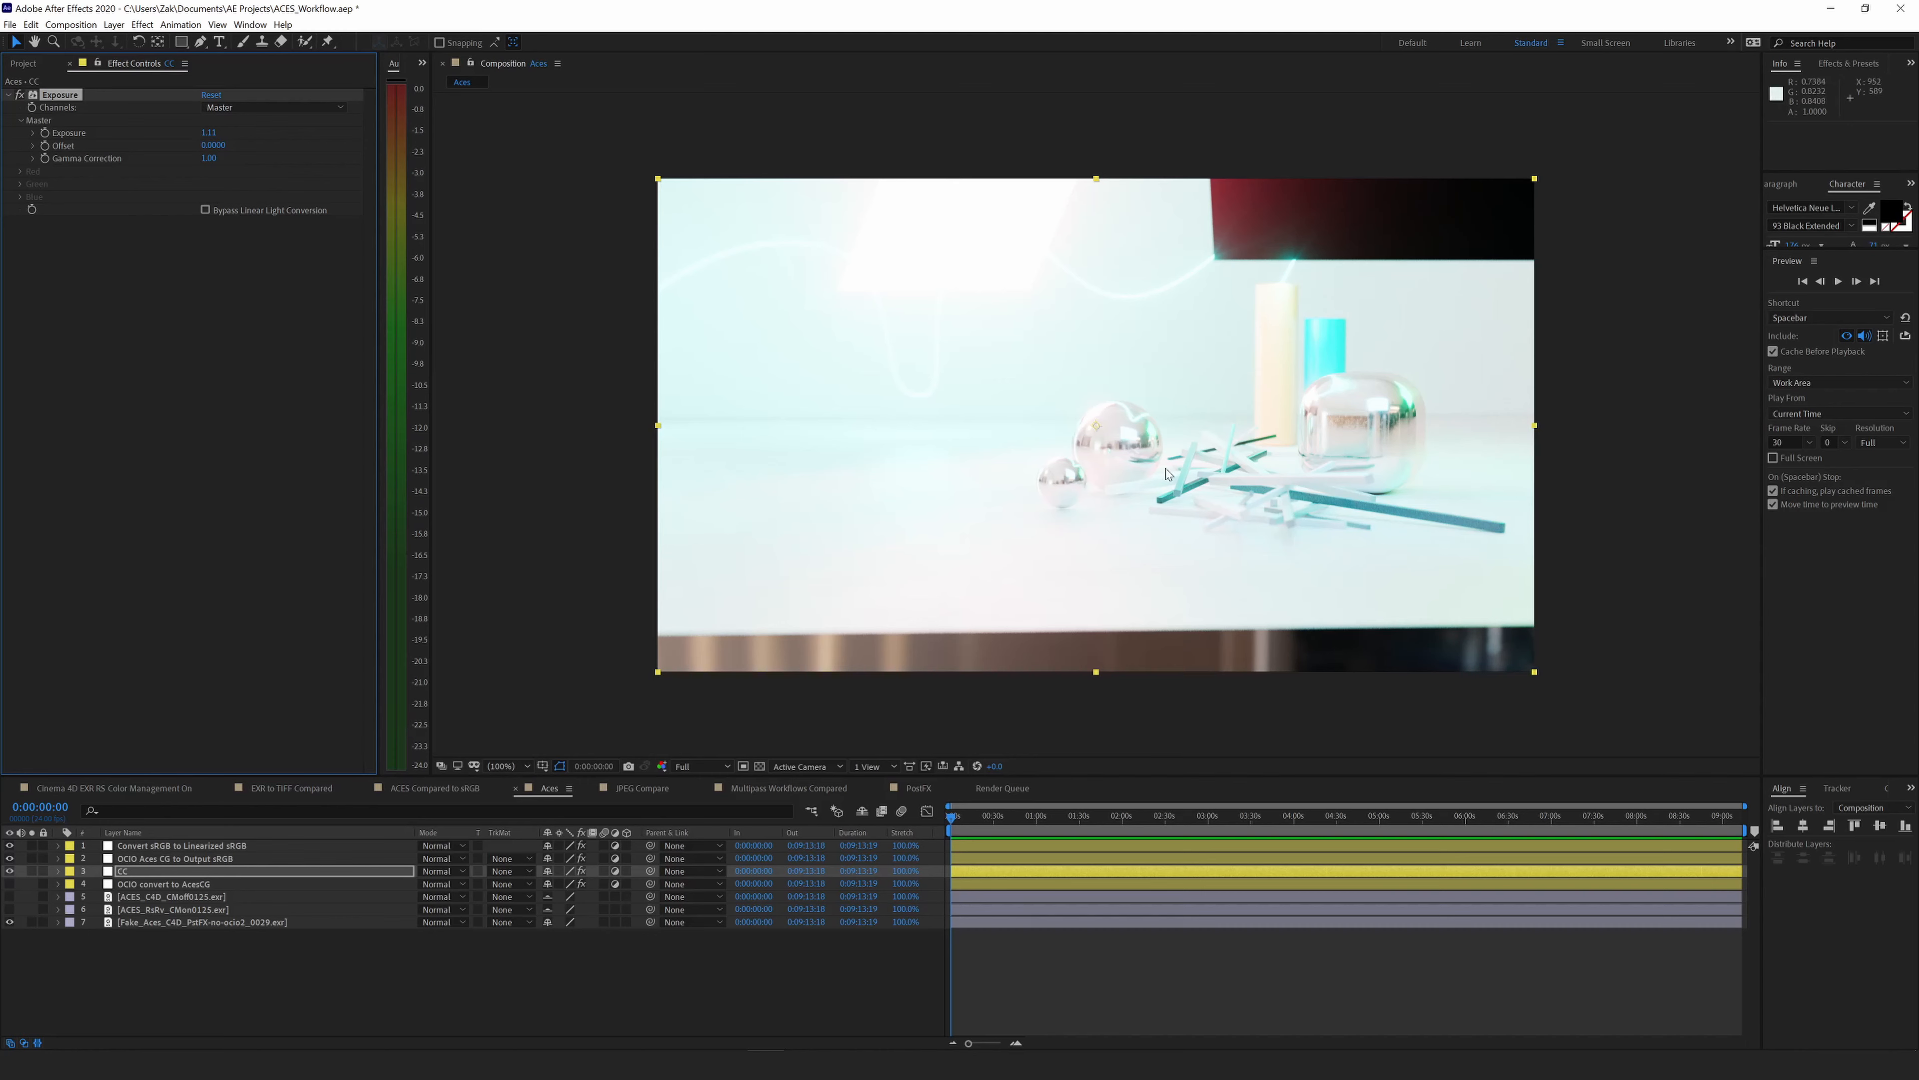
drag(209, 133, 326, 658)
drag(214, 132, 231, 132)
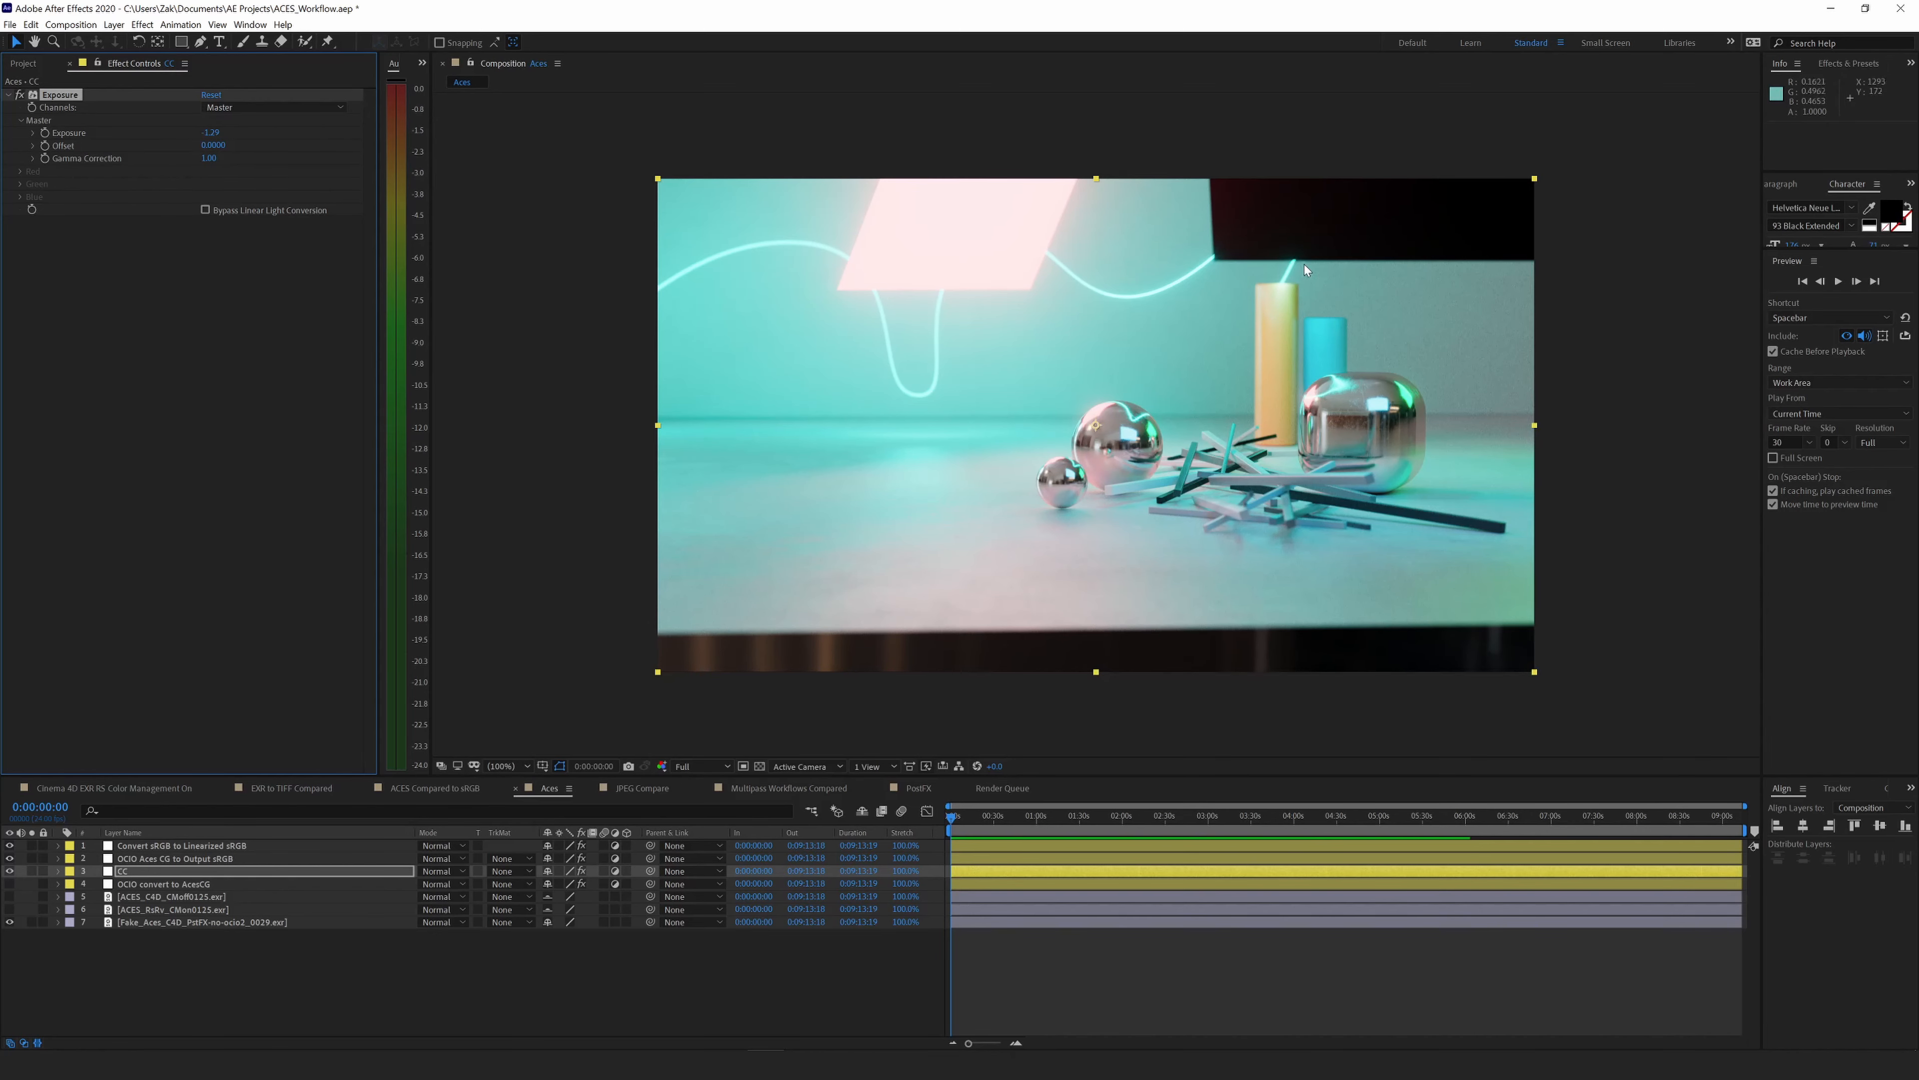
drag(211, 133, 457, 125)
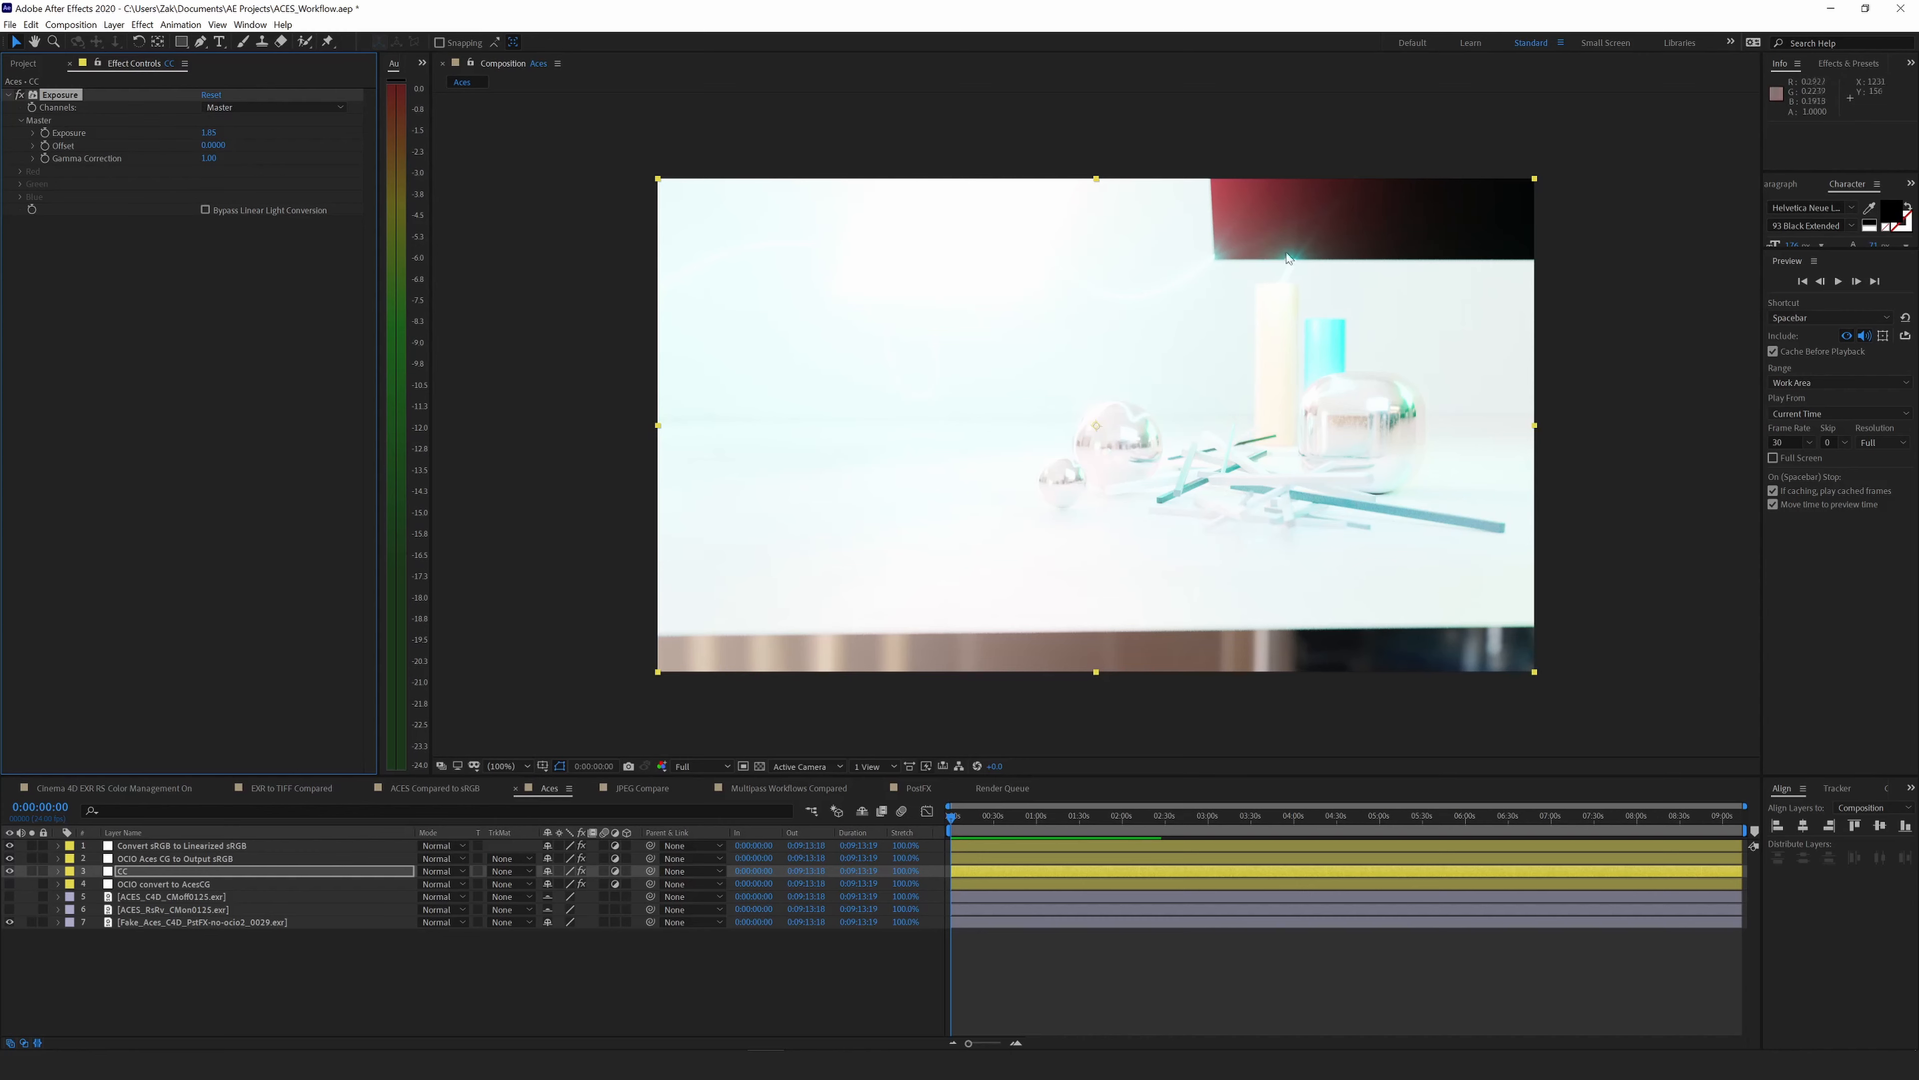
drag(209, 133, 316, 122)
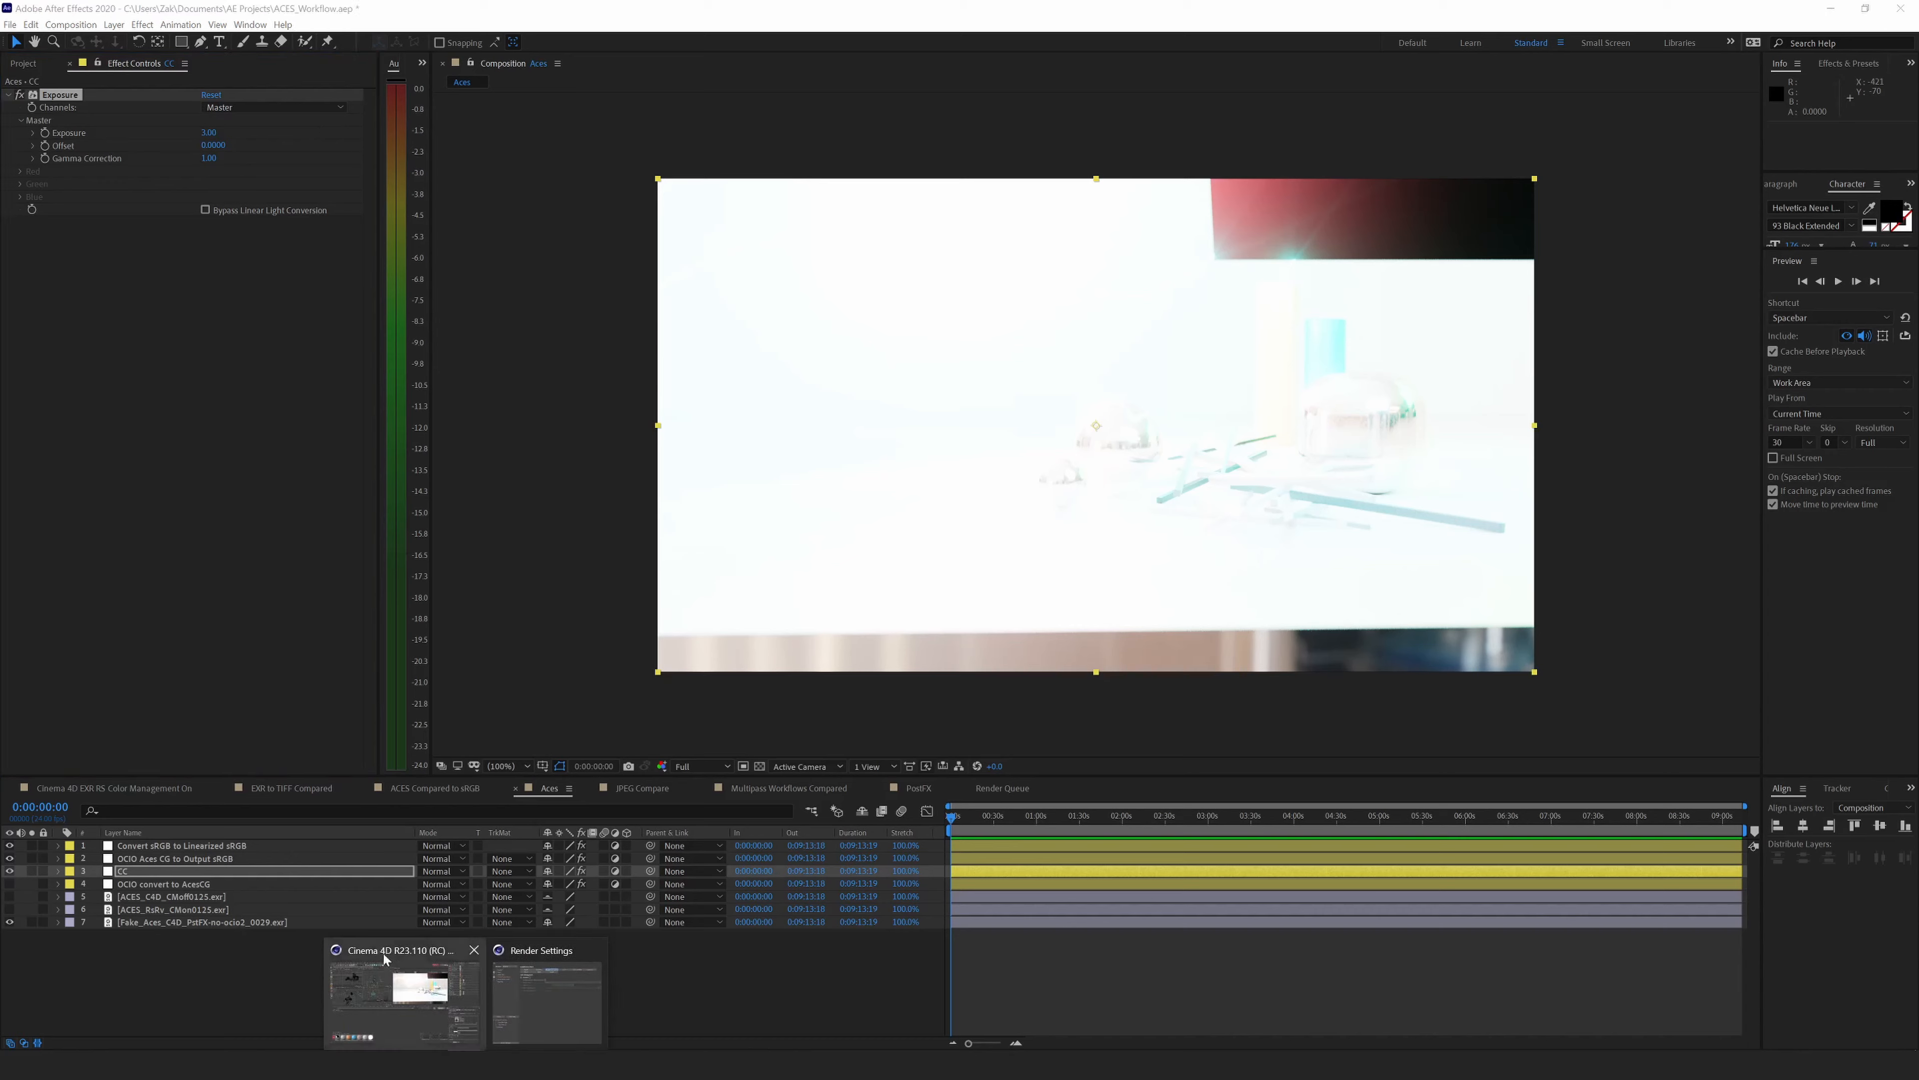
Switch to Cinema 4D and review the Redshift post-effects for Color Management, LUT, Color Controls and Exposure.
click(414, 956)
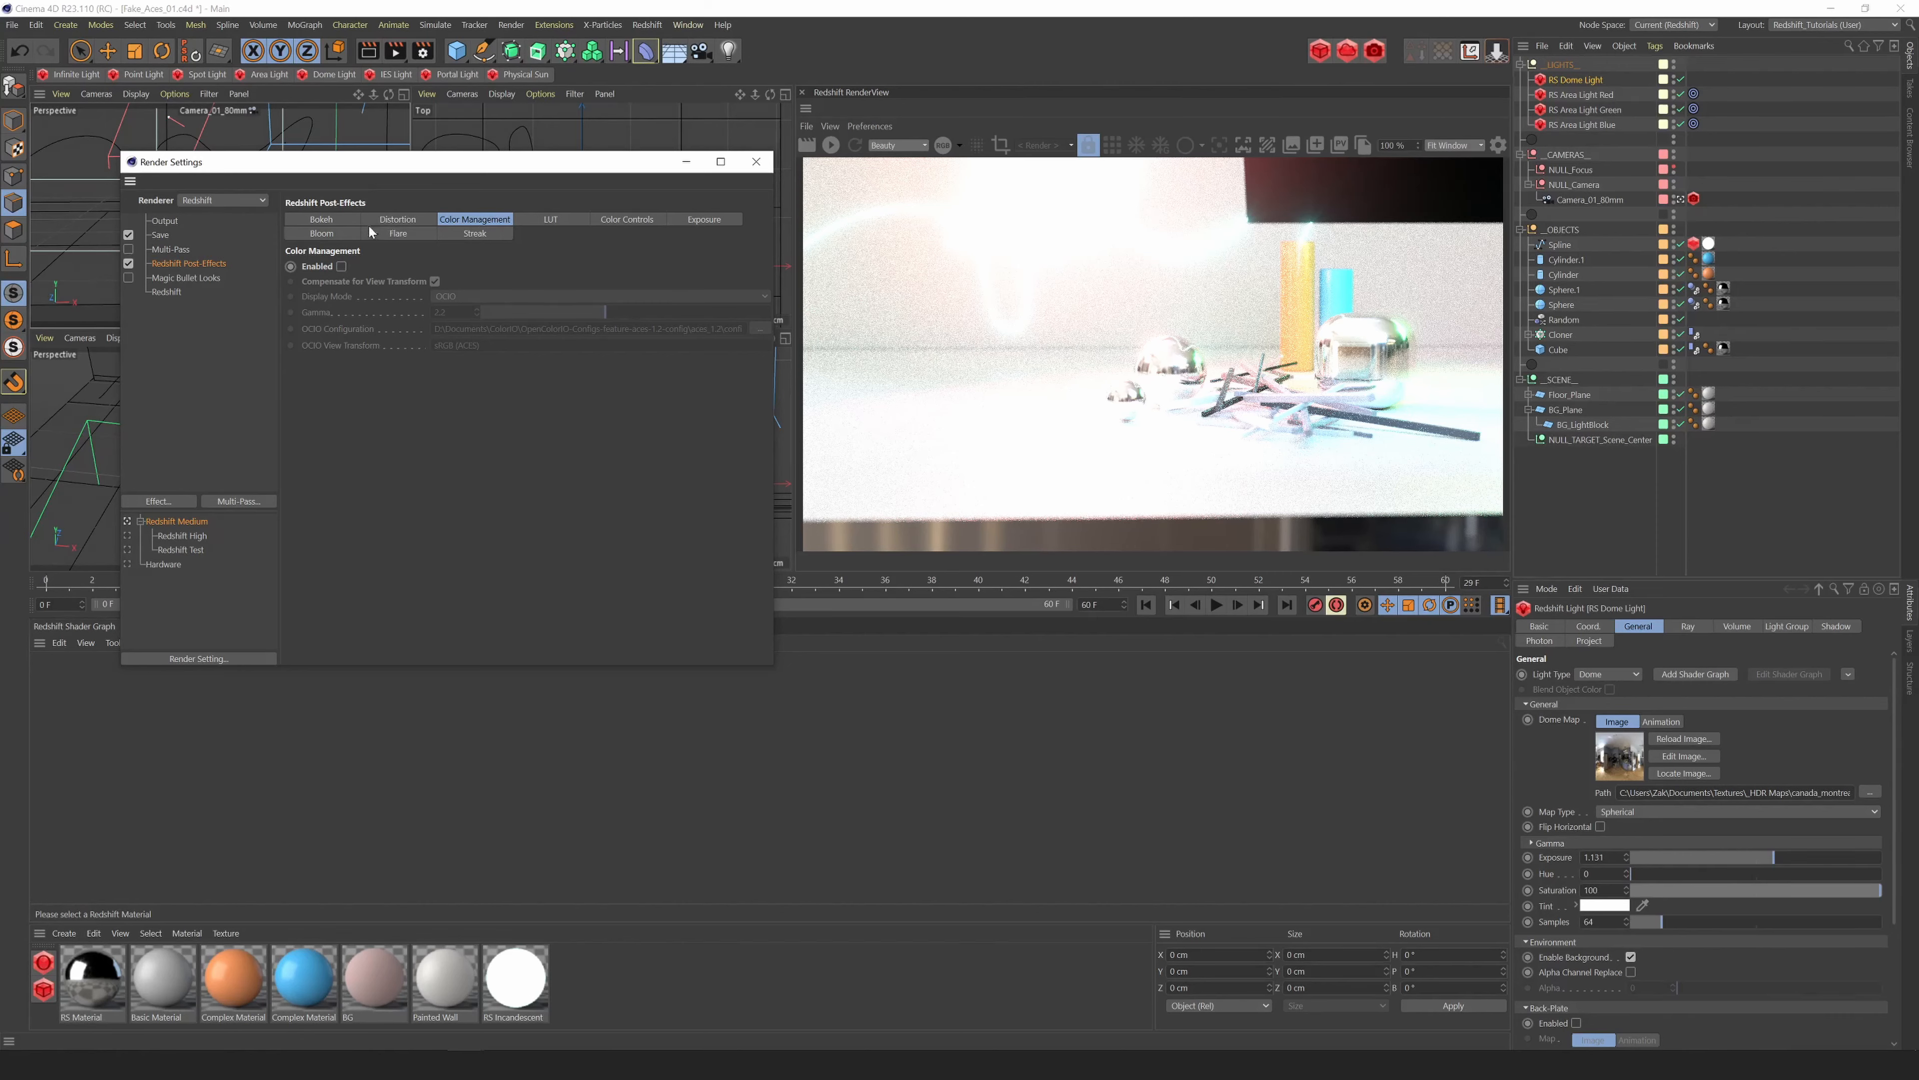
click(631, 221)
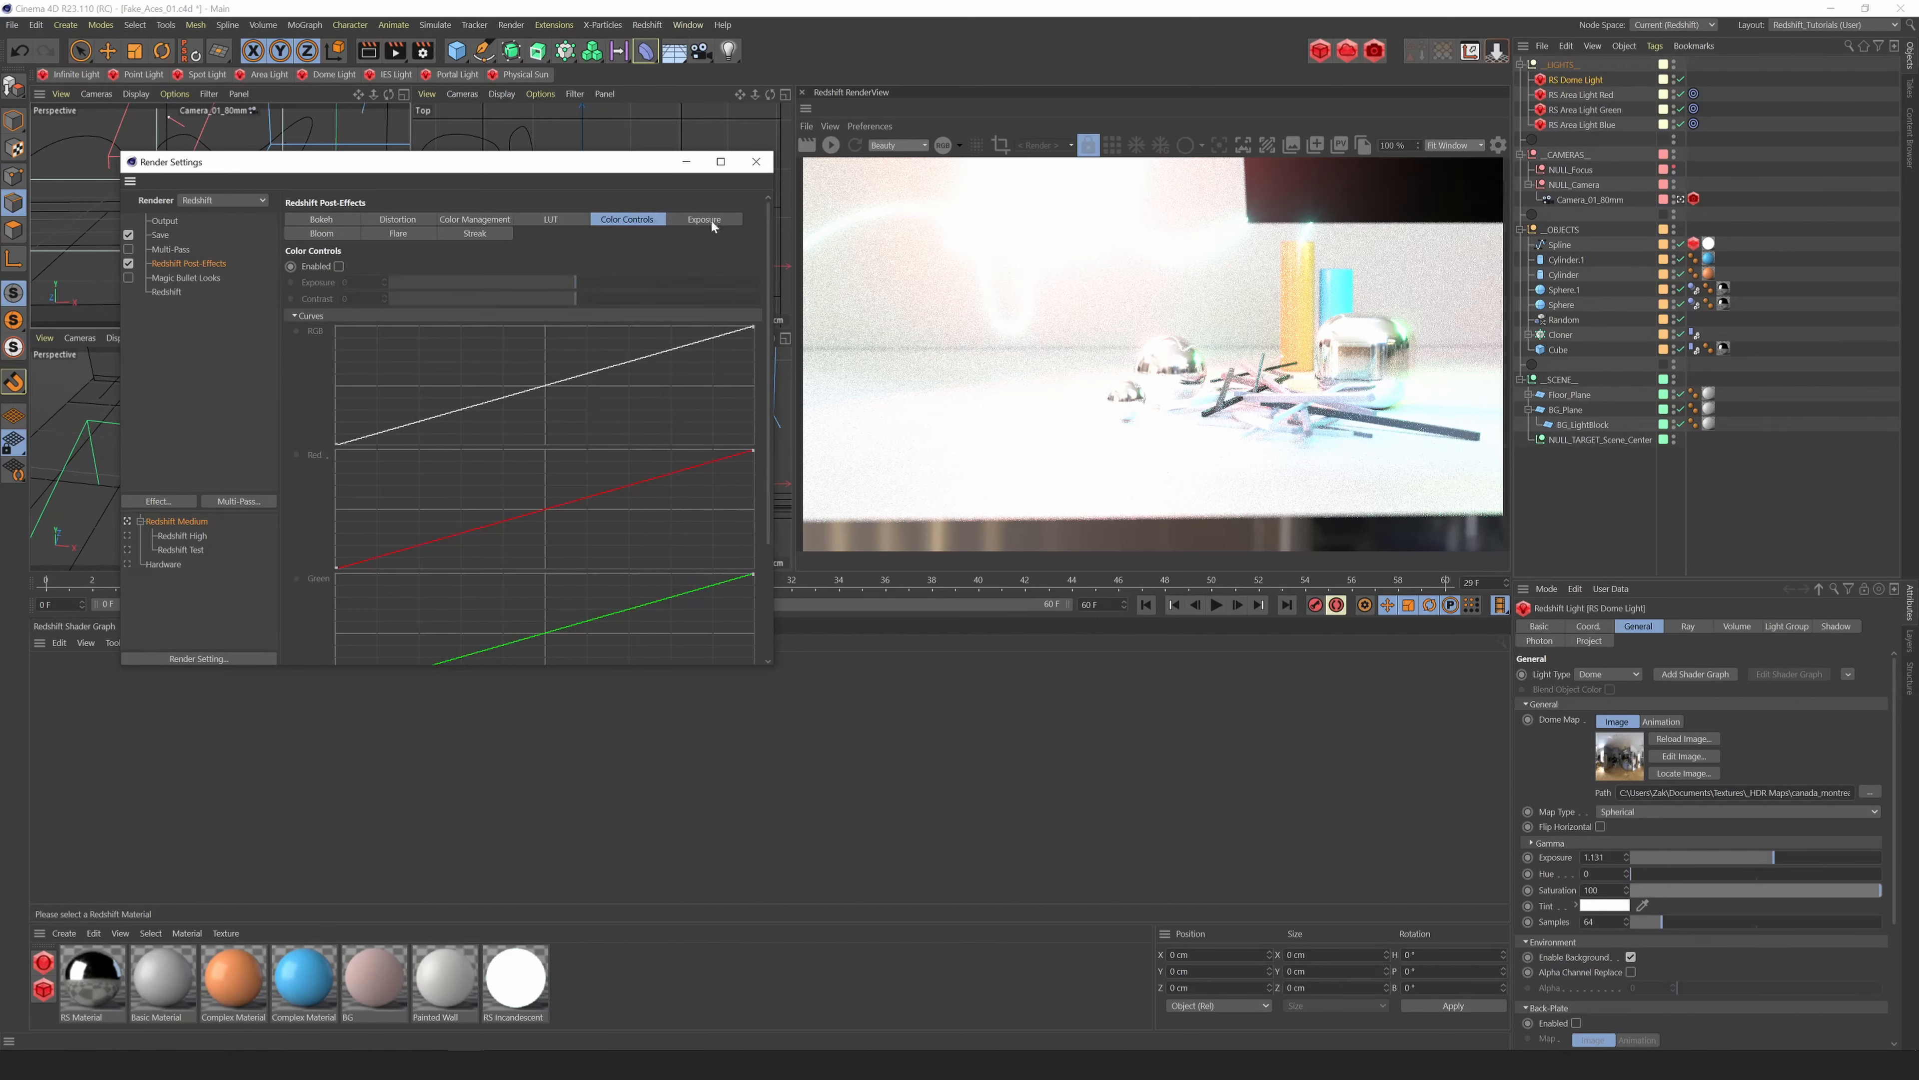
click(718, 220)
click(632, 218)
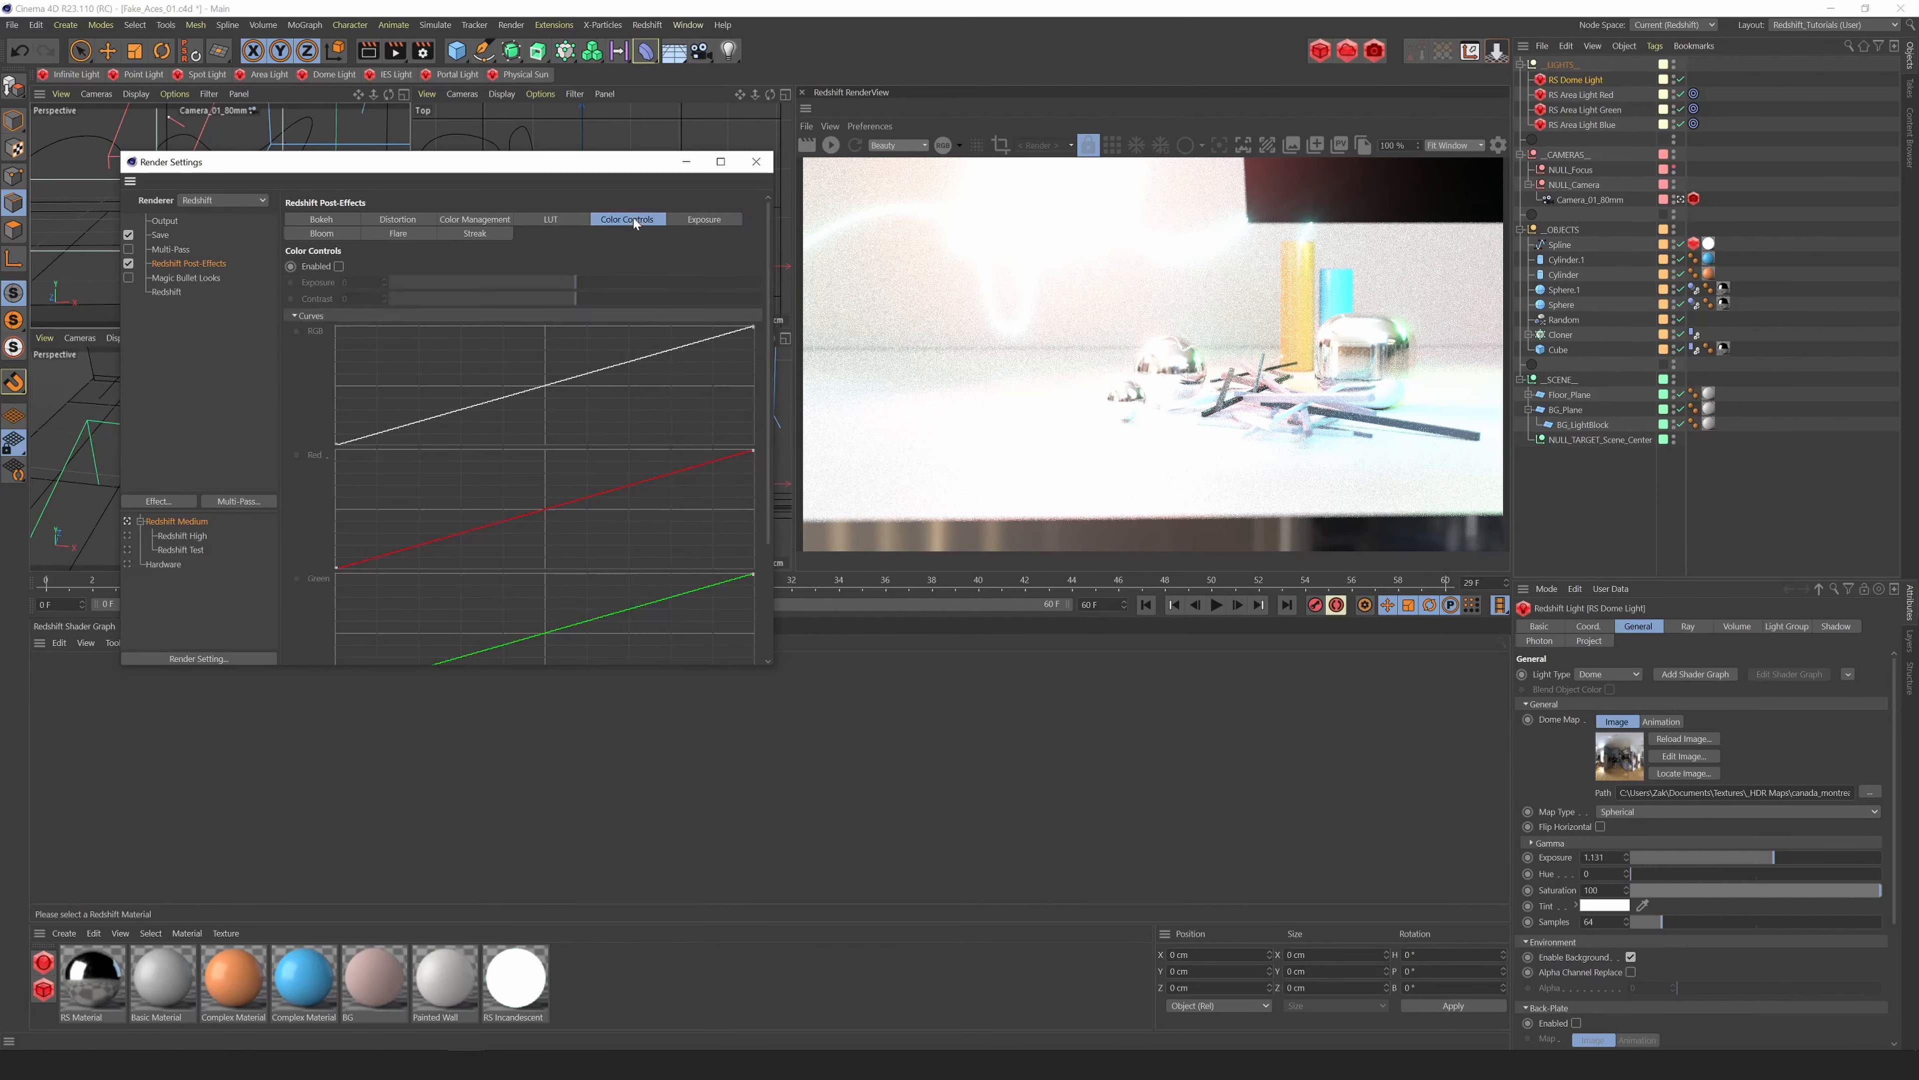
click(553, 220)
click(504, 218)
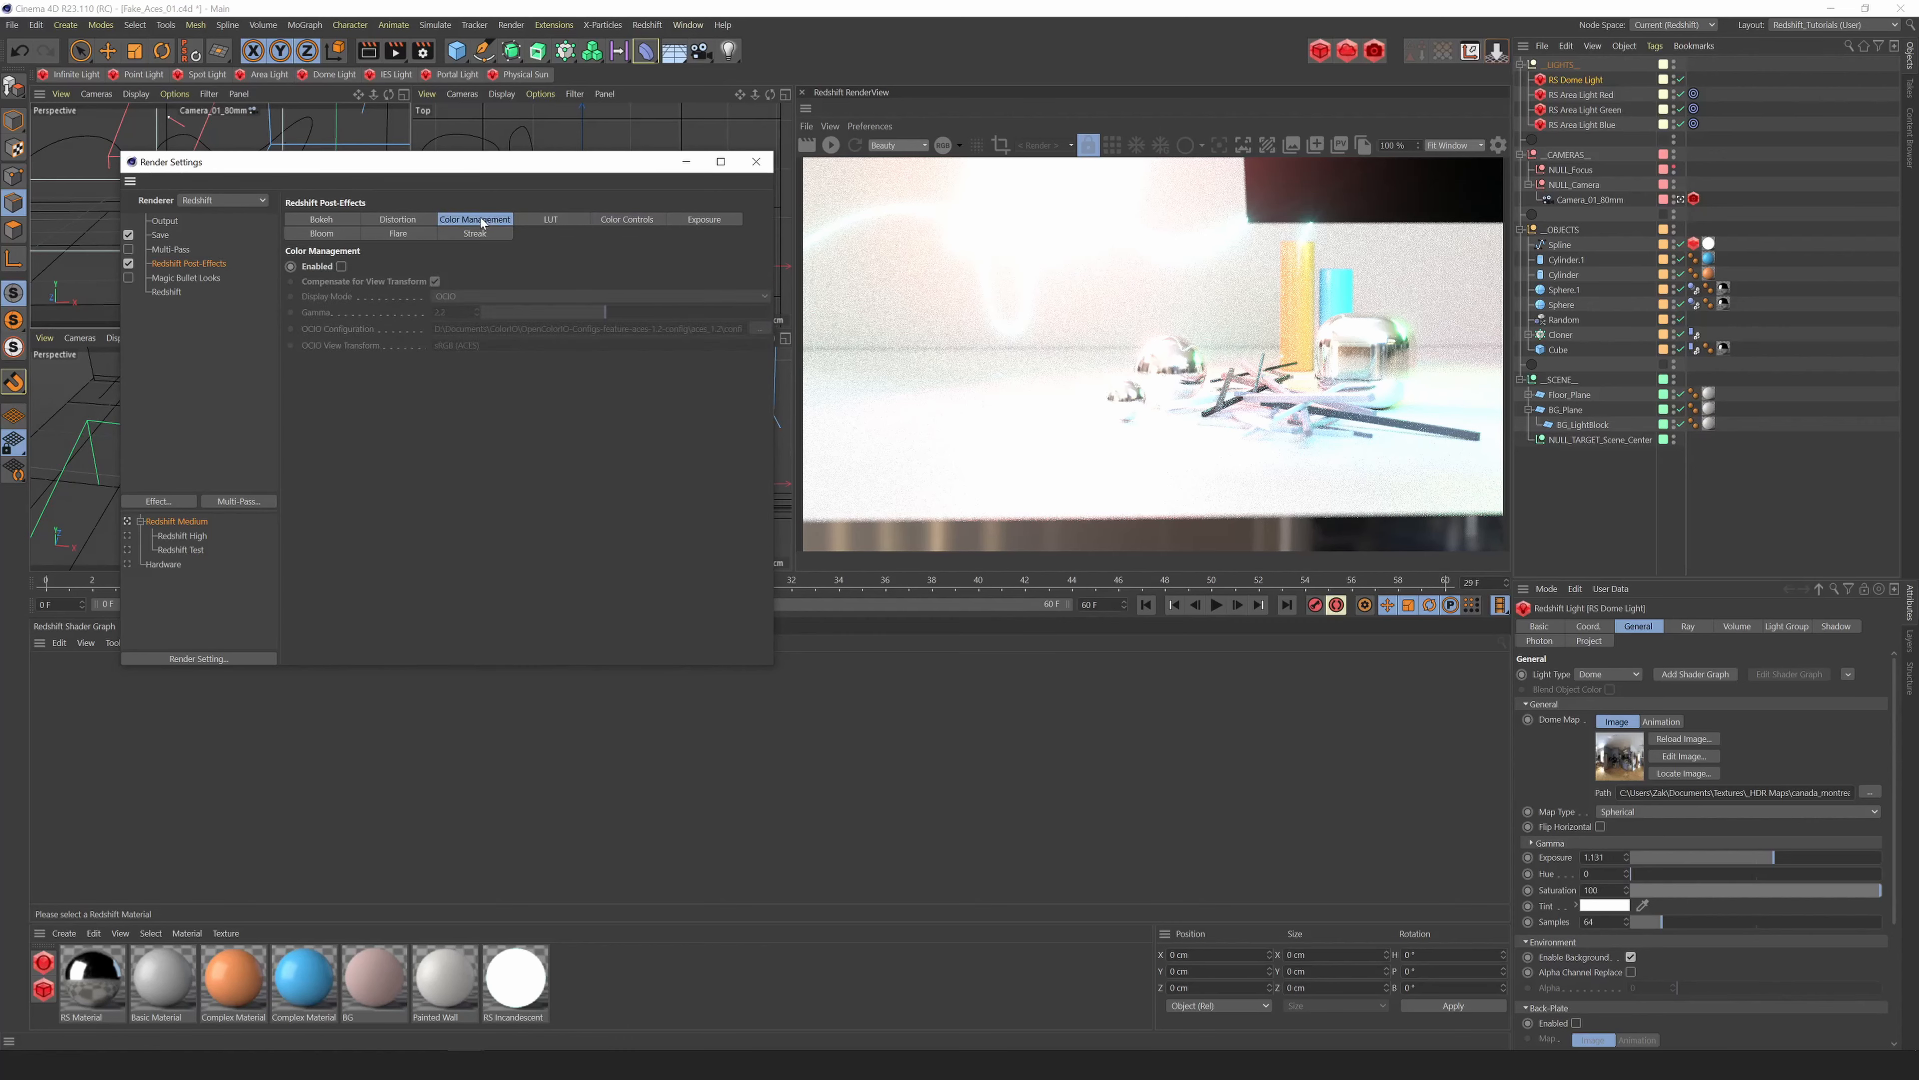
click(552, 220)
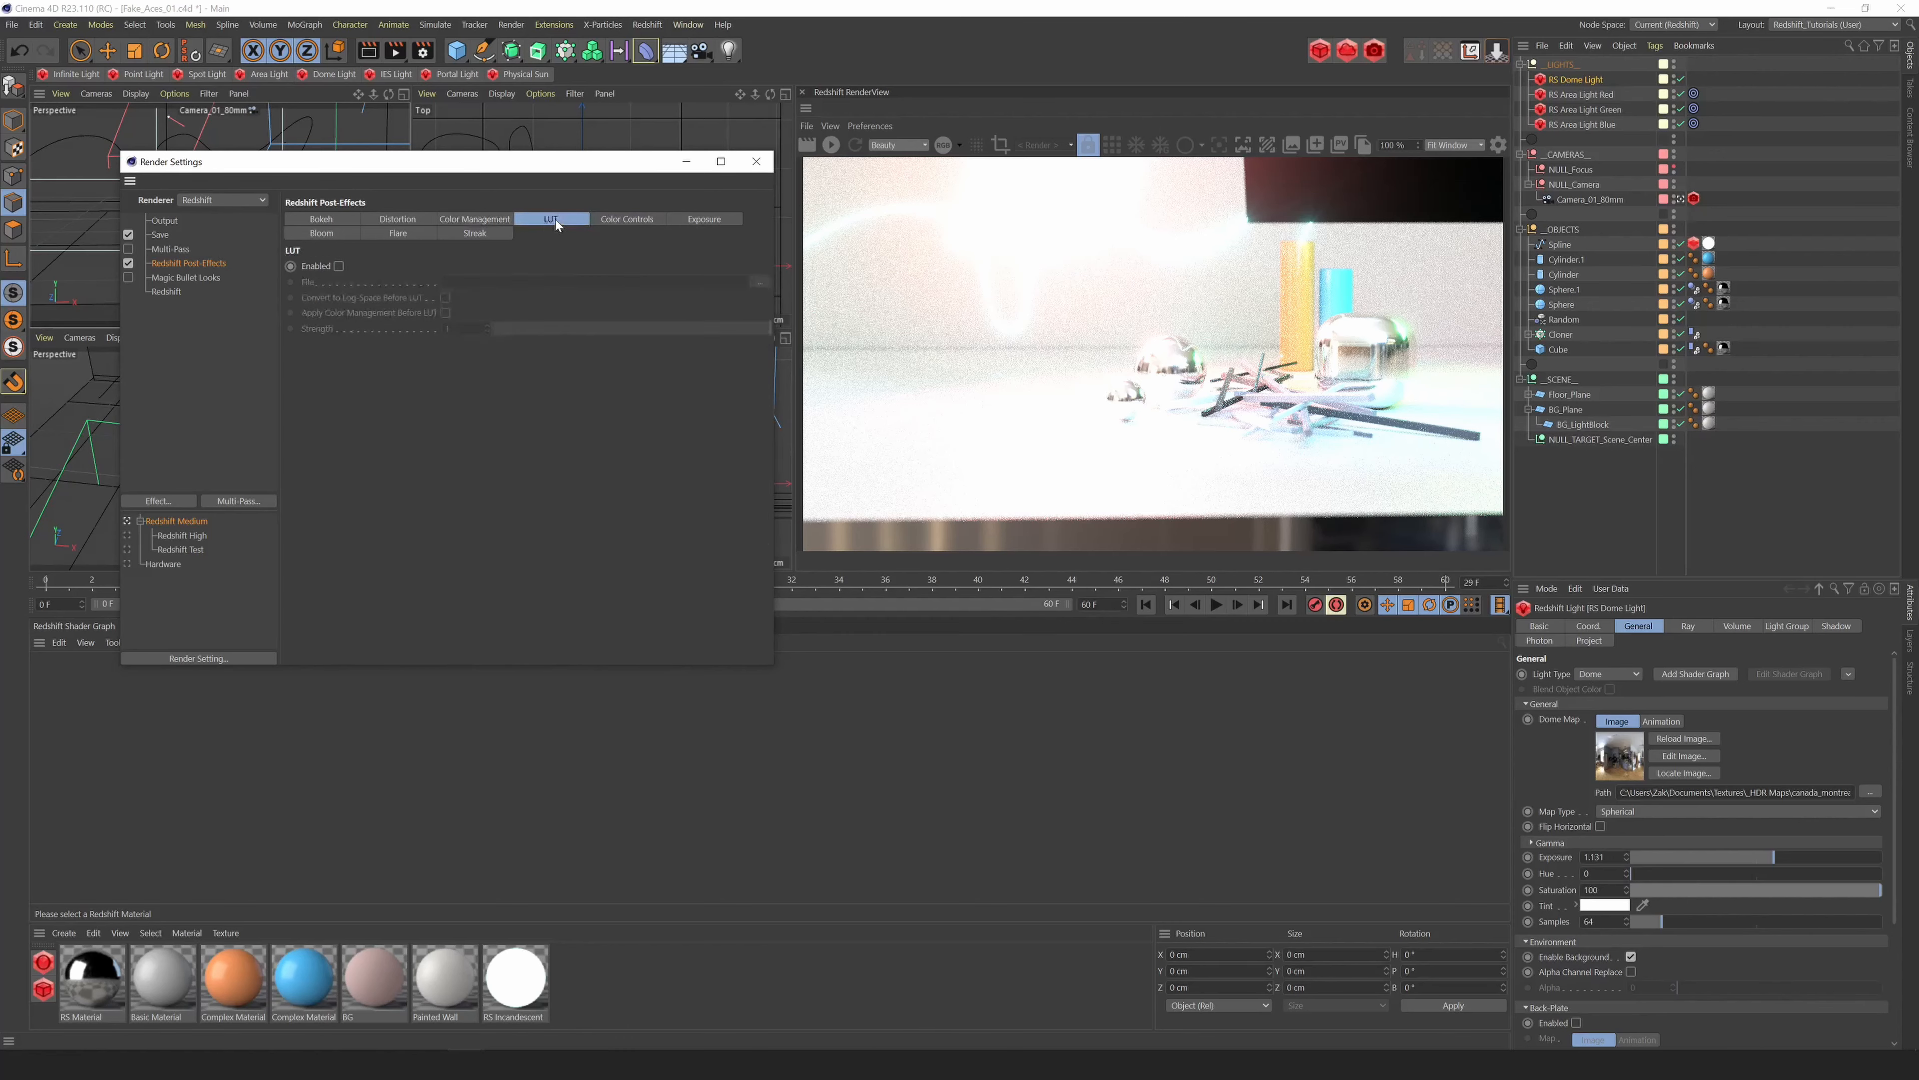
click(614, 219)
click(709, 222)
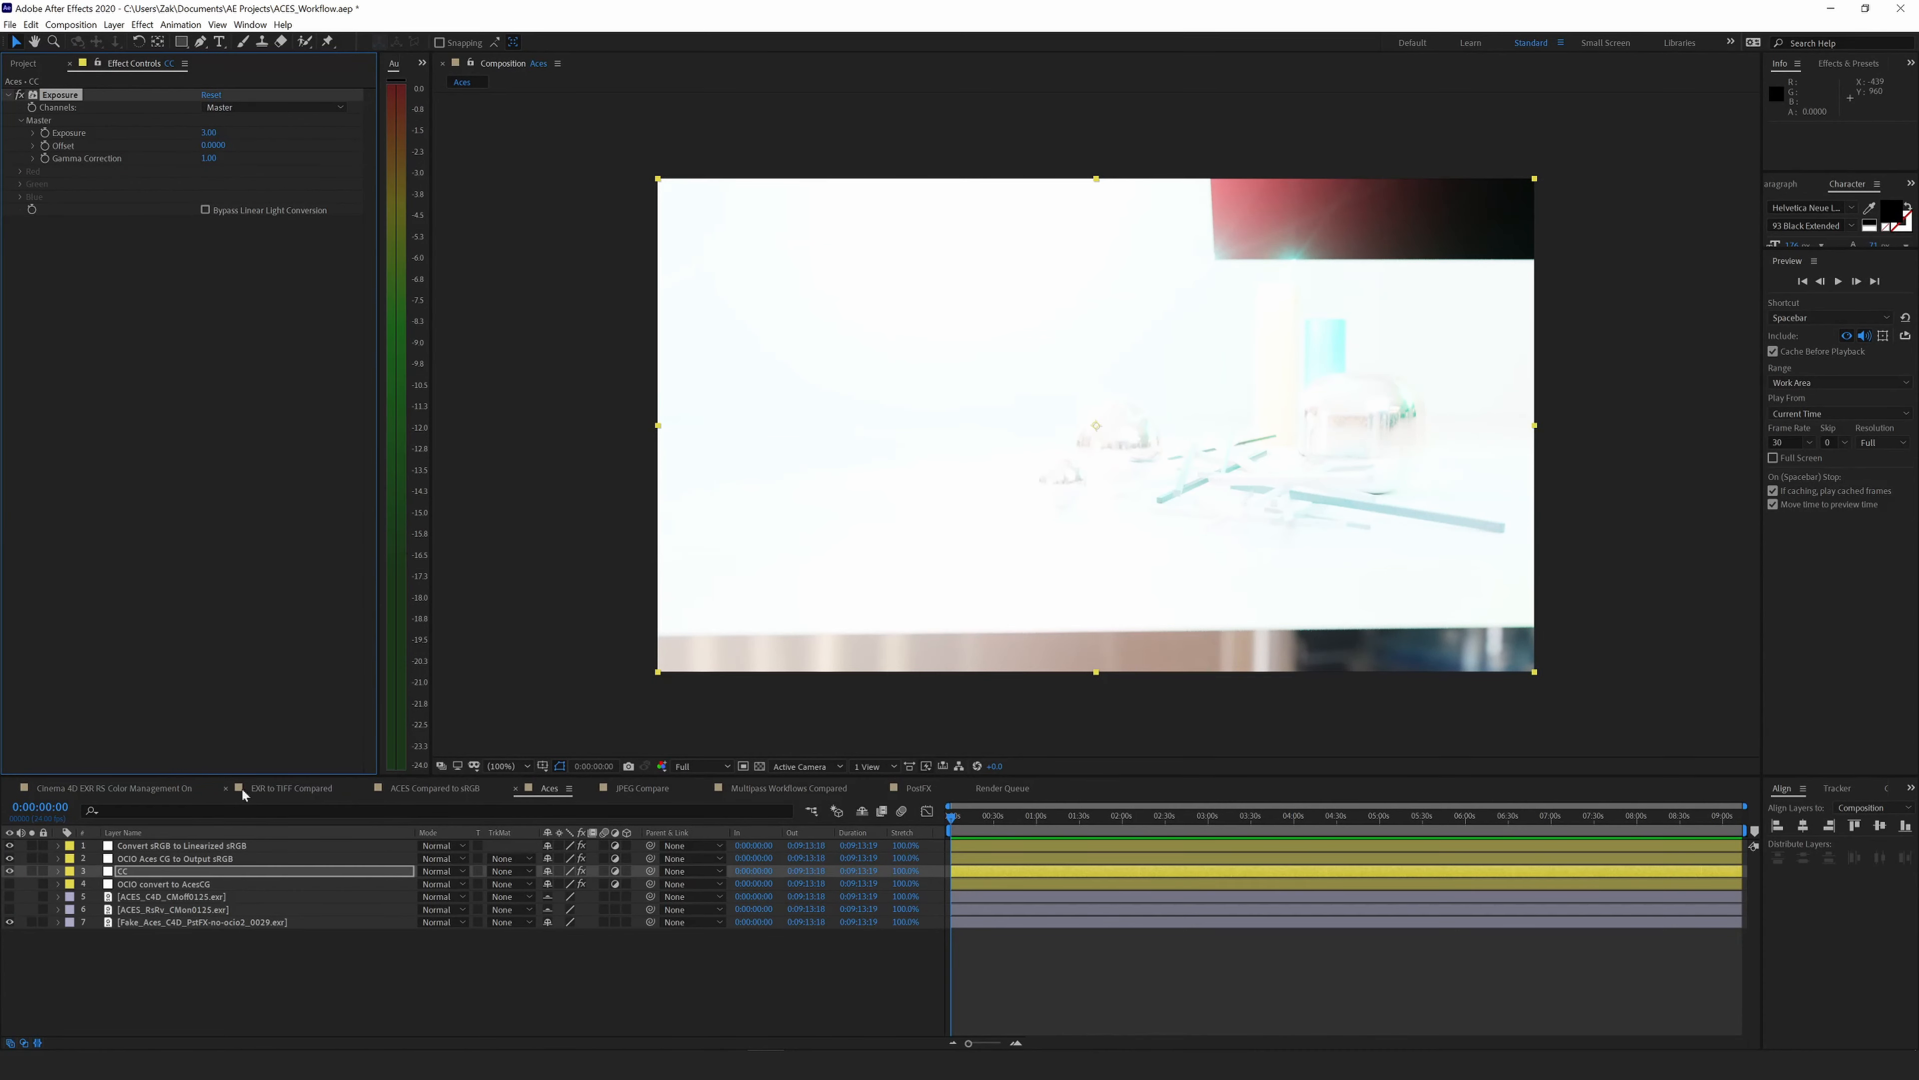
Switch to After Effects, enable the Exposure effect in the Cinema 4D EXR RS Color Management On composition, and lower its exposure.
click(113, 788)
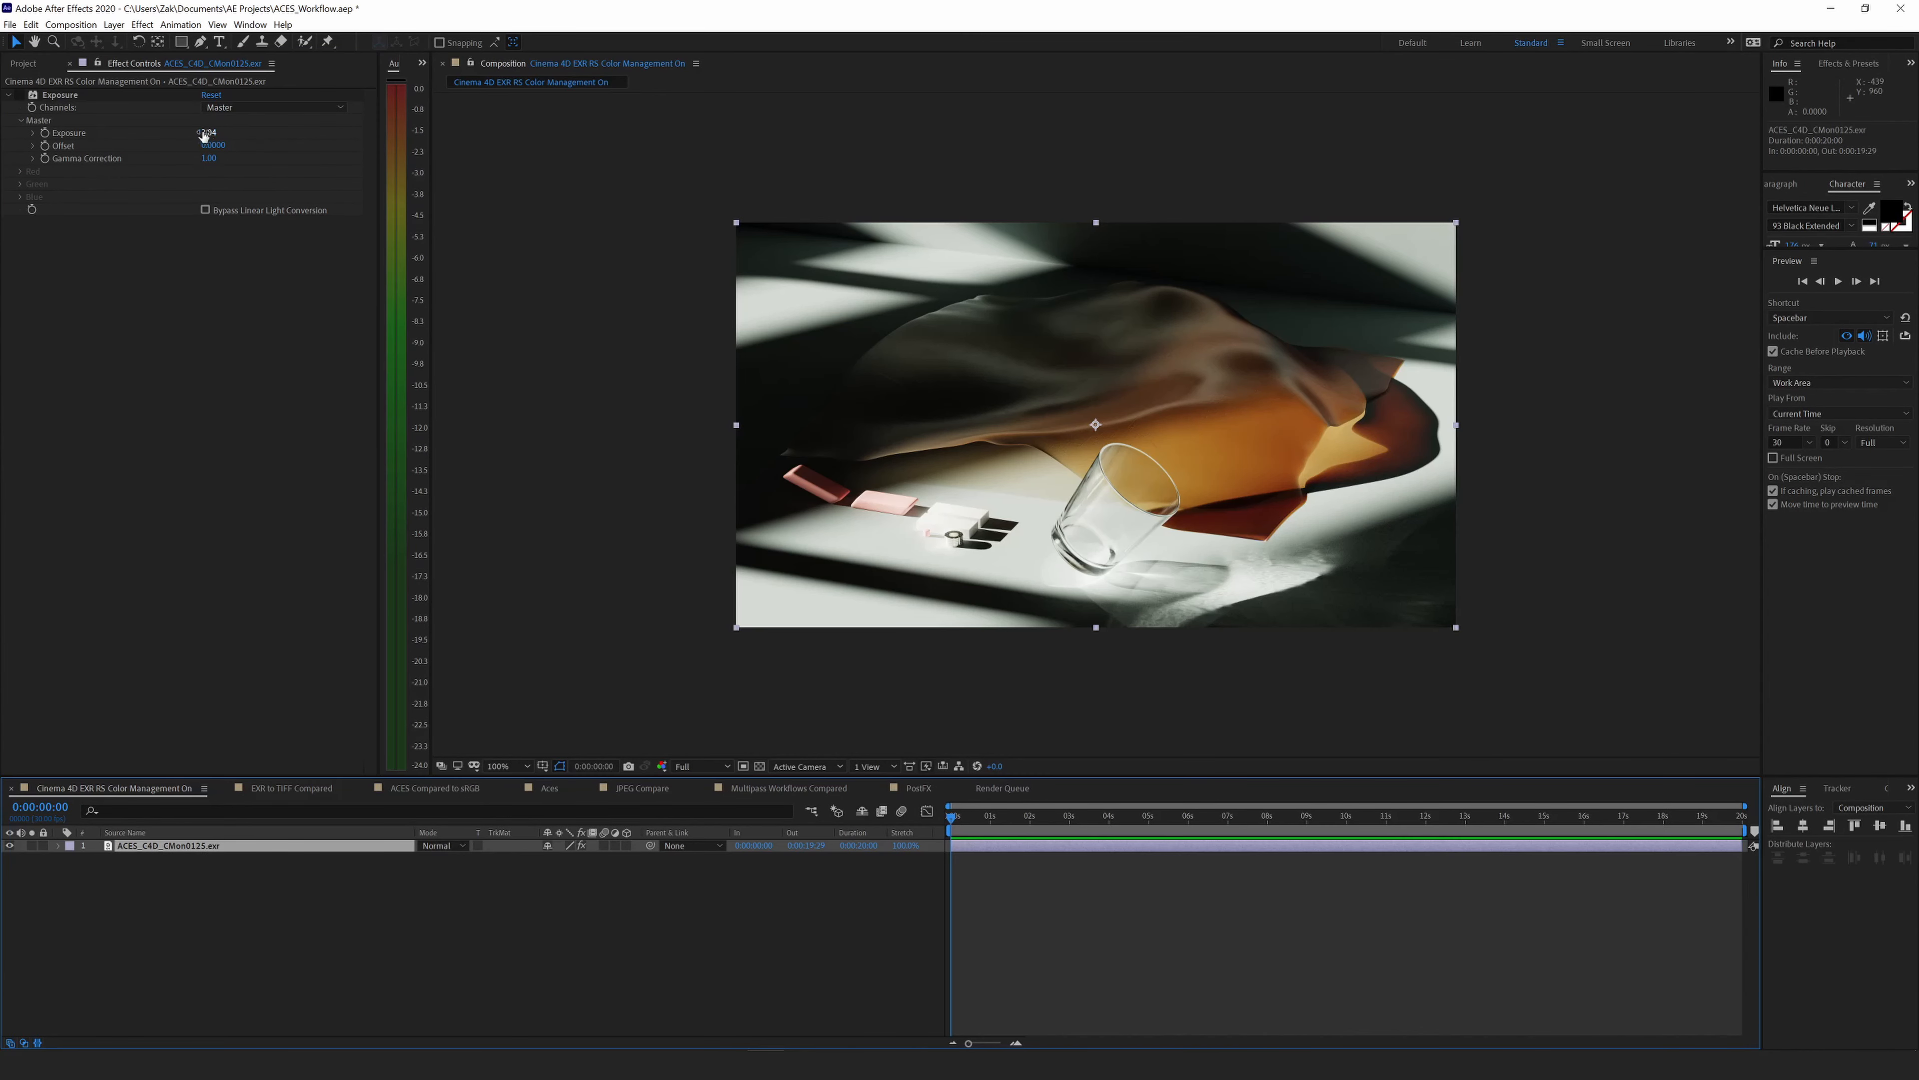
click(20, 95)
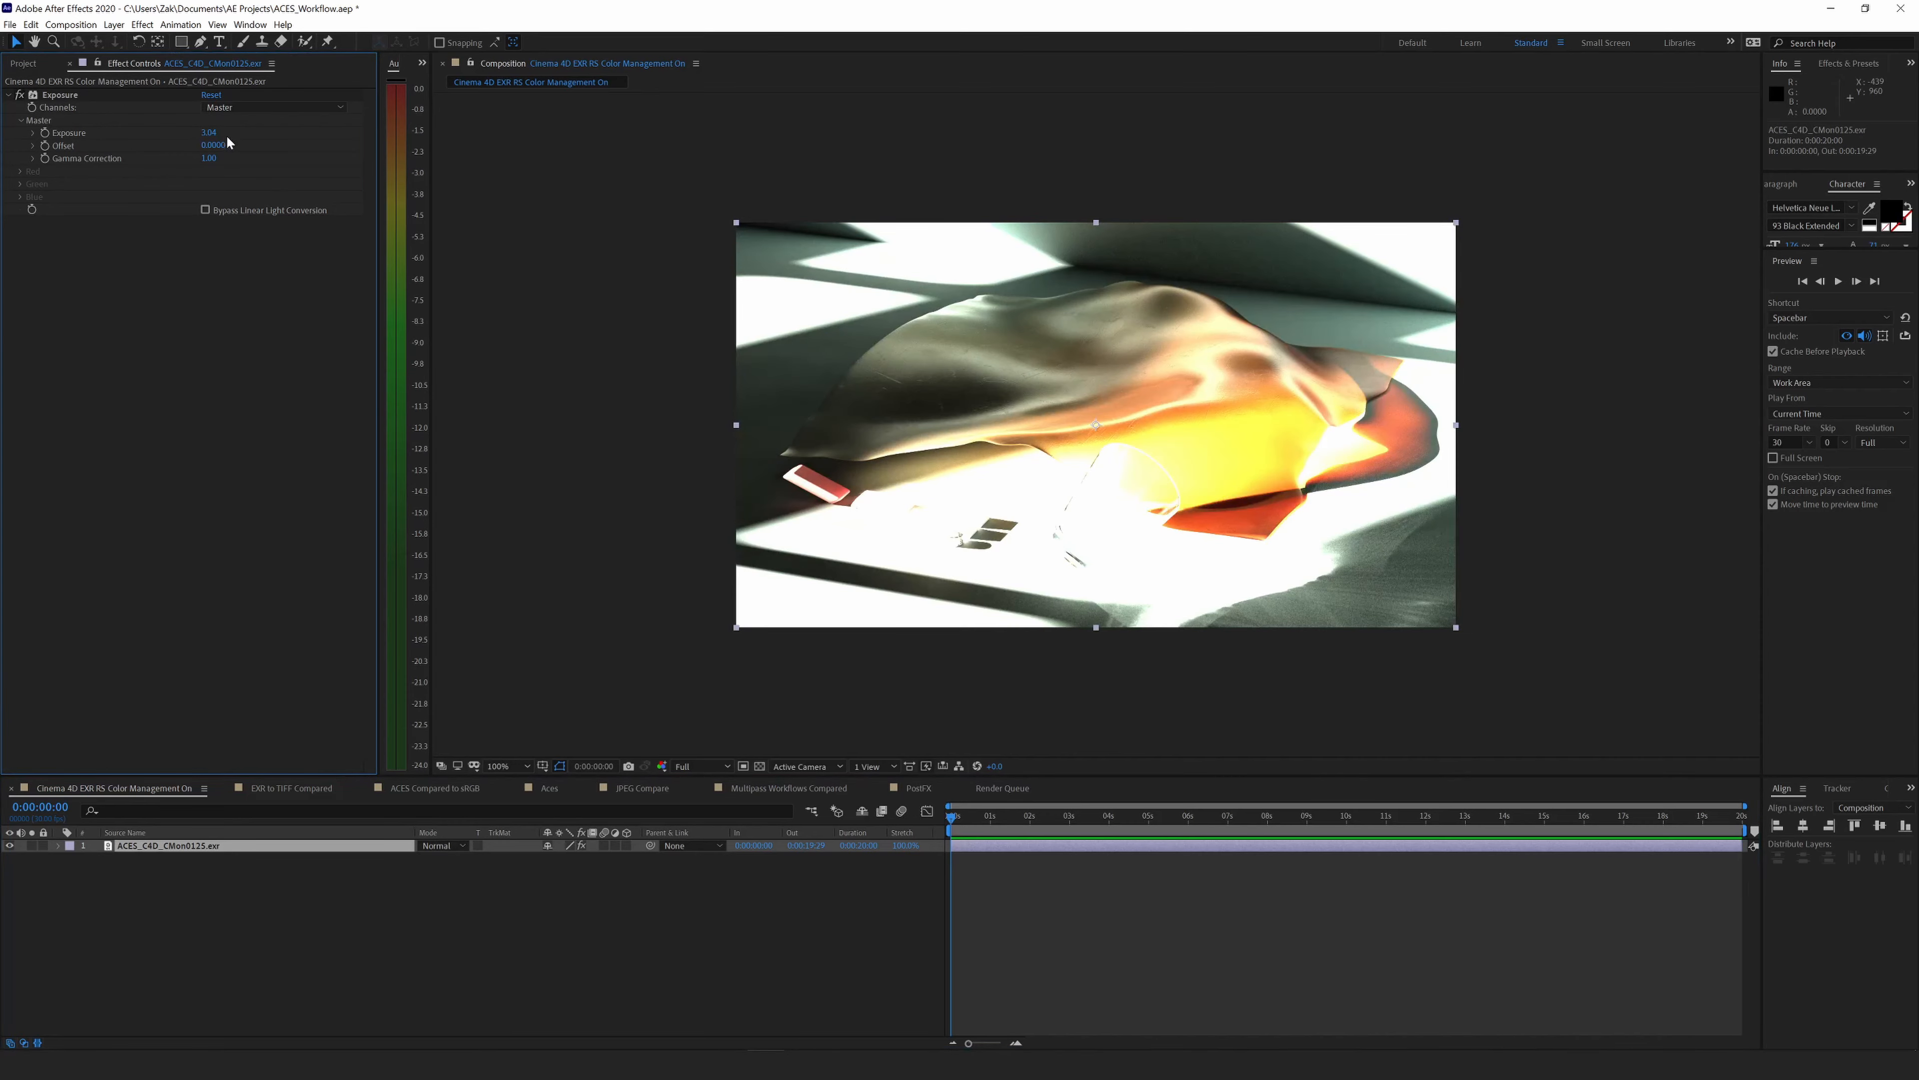
drag(208, 132, 64, 121)
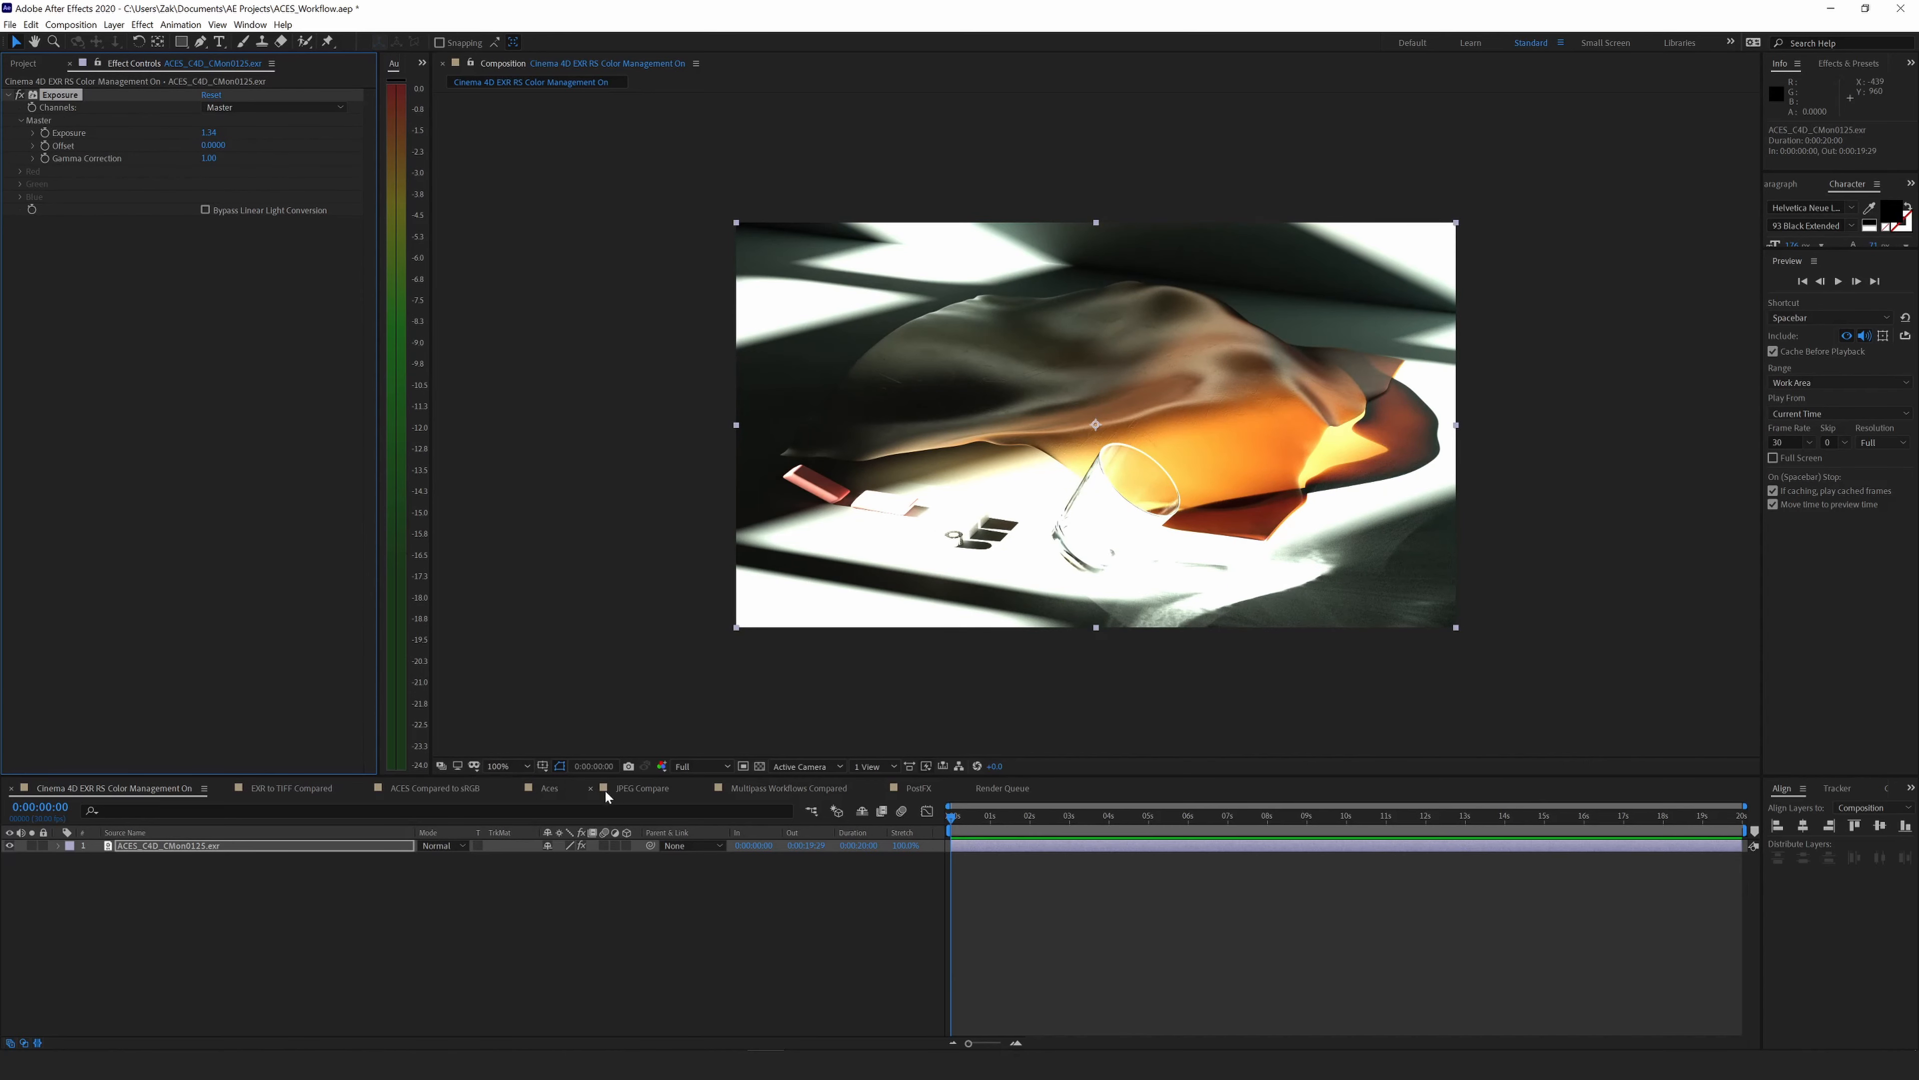
Check the OpenColorIO ACEScg to Output sRGB layer in the Multipass Workflows Compared composition, and open the EXR to TIFF Compared composition.
click(756, 787)
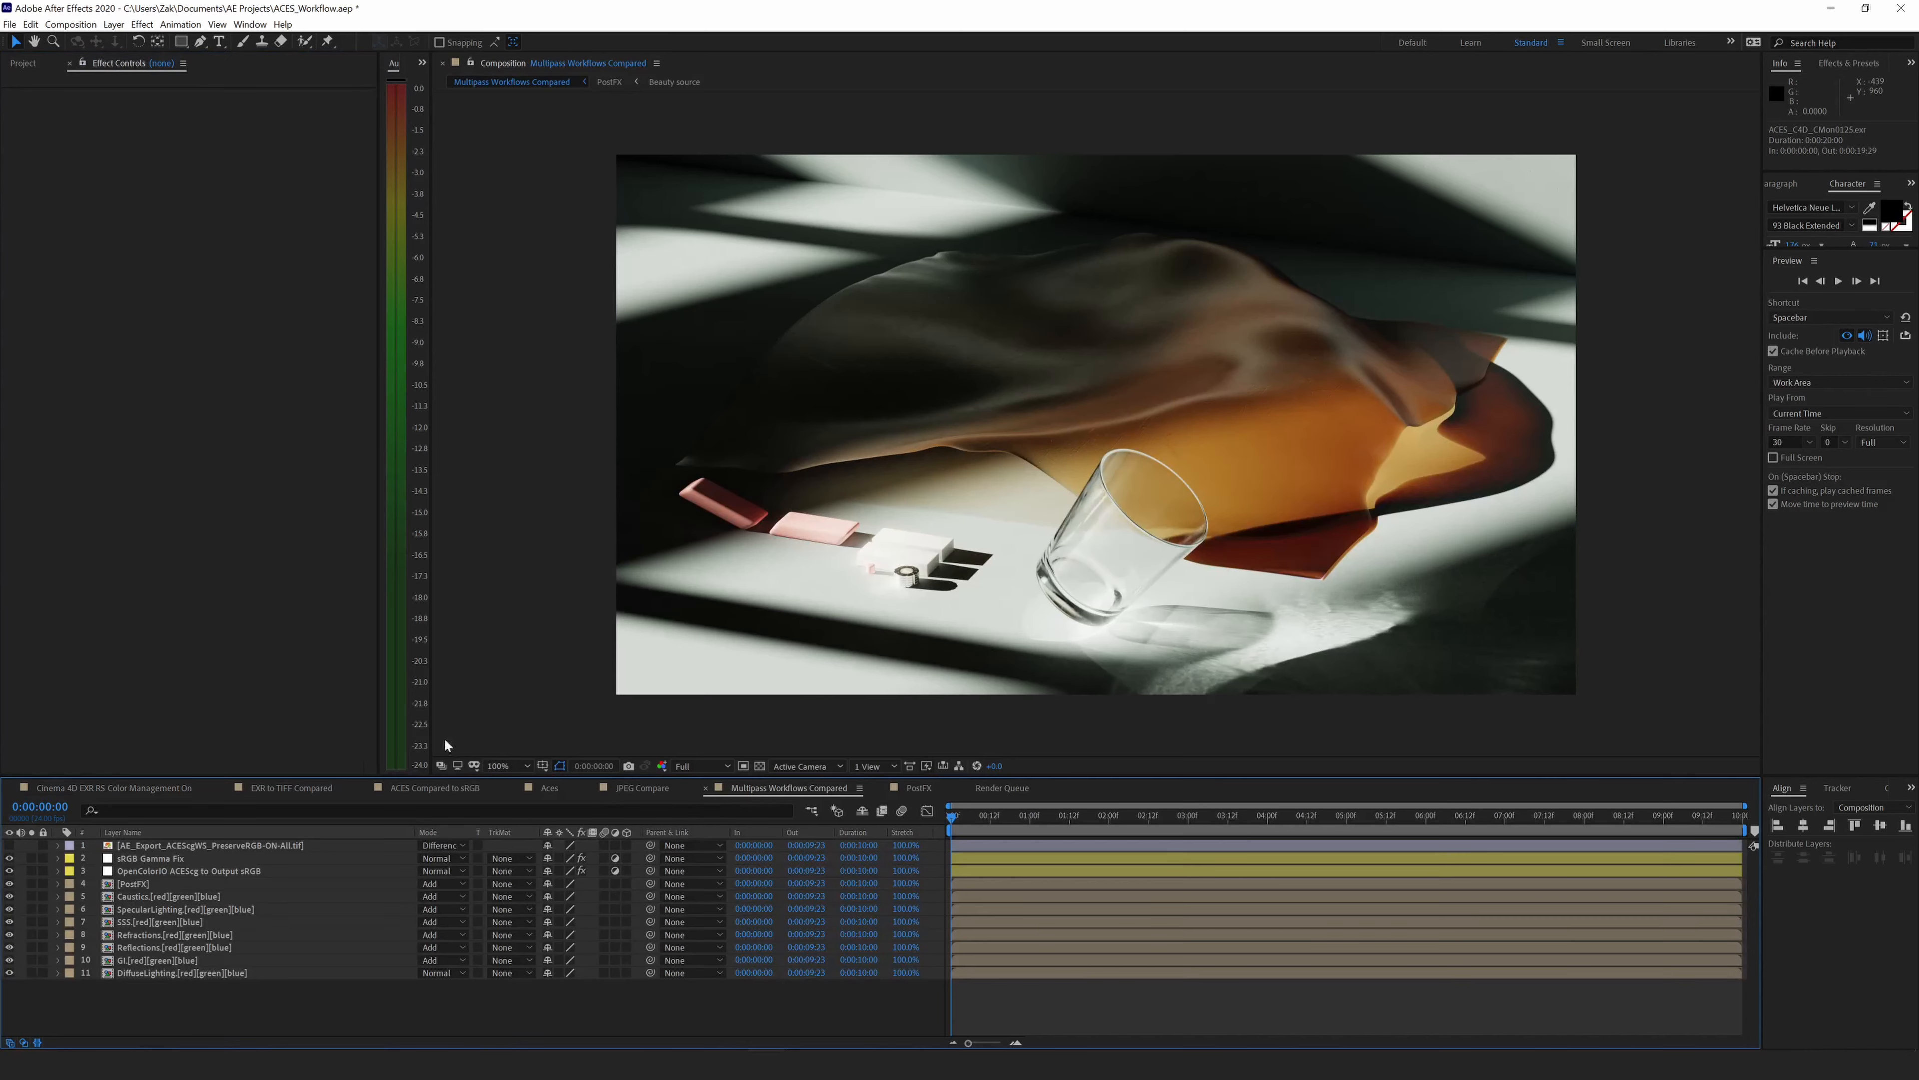
click(142, 872)
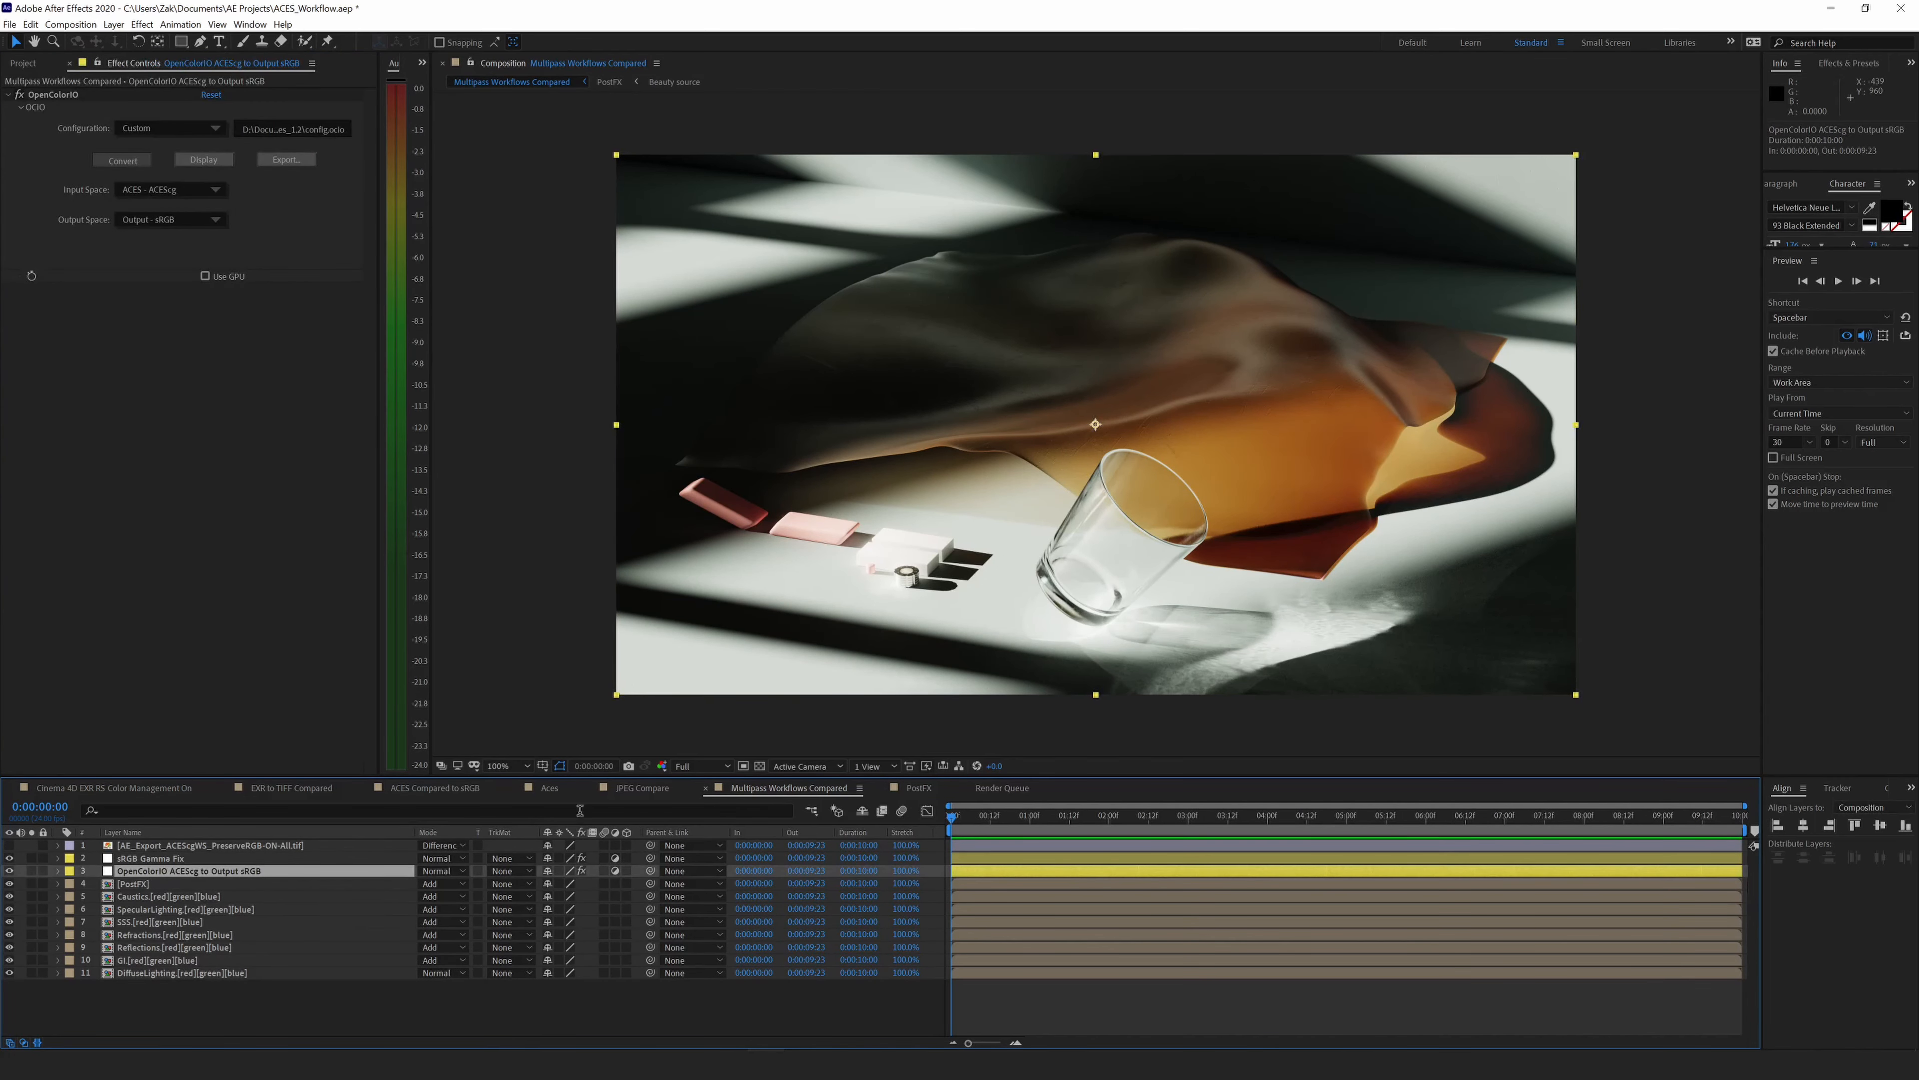
click(291, 788)
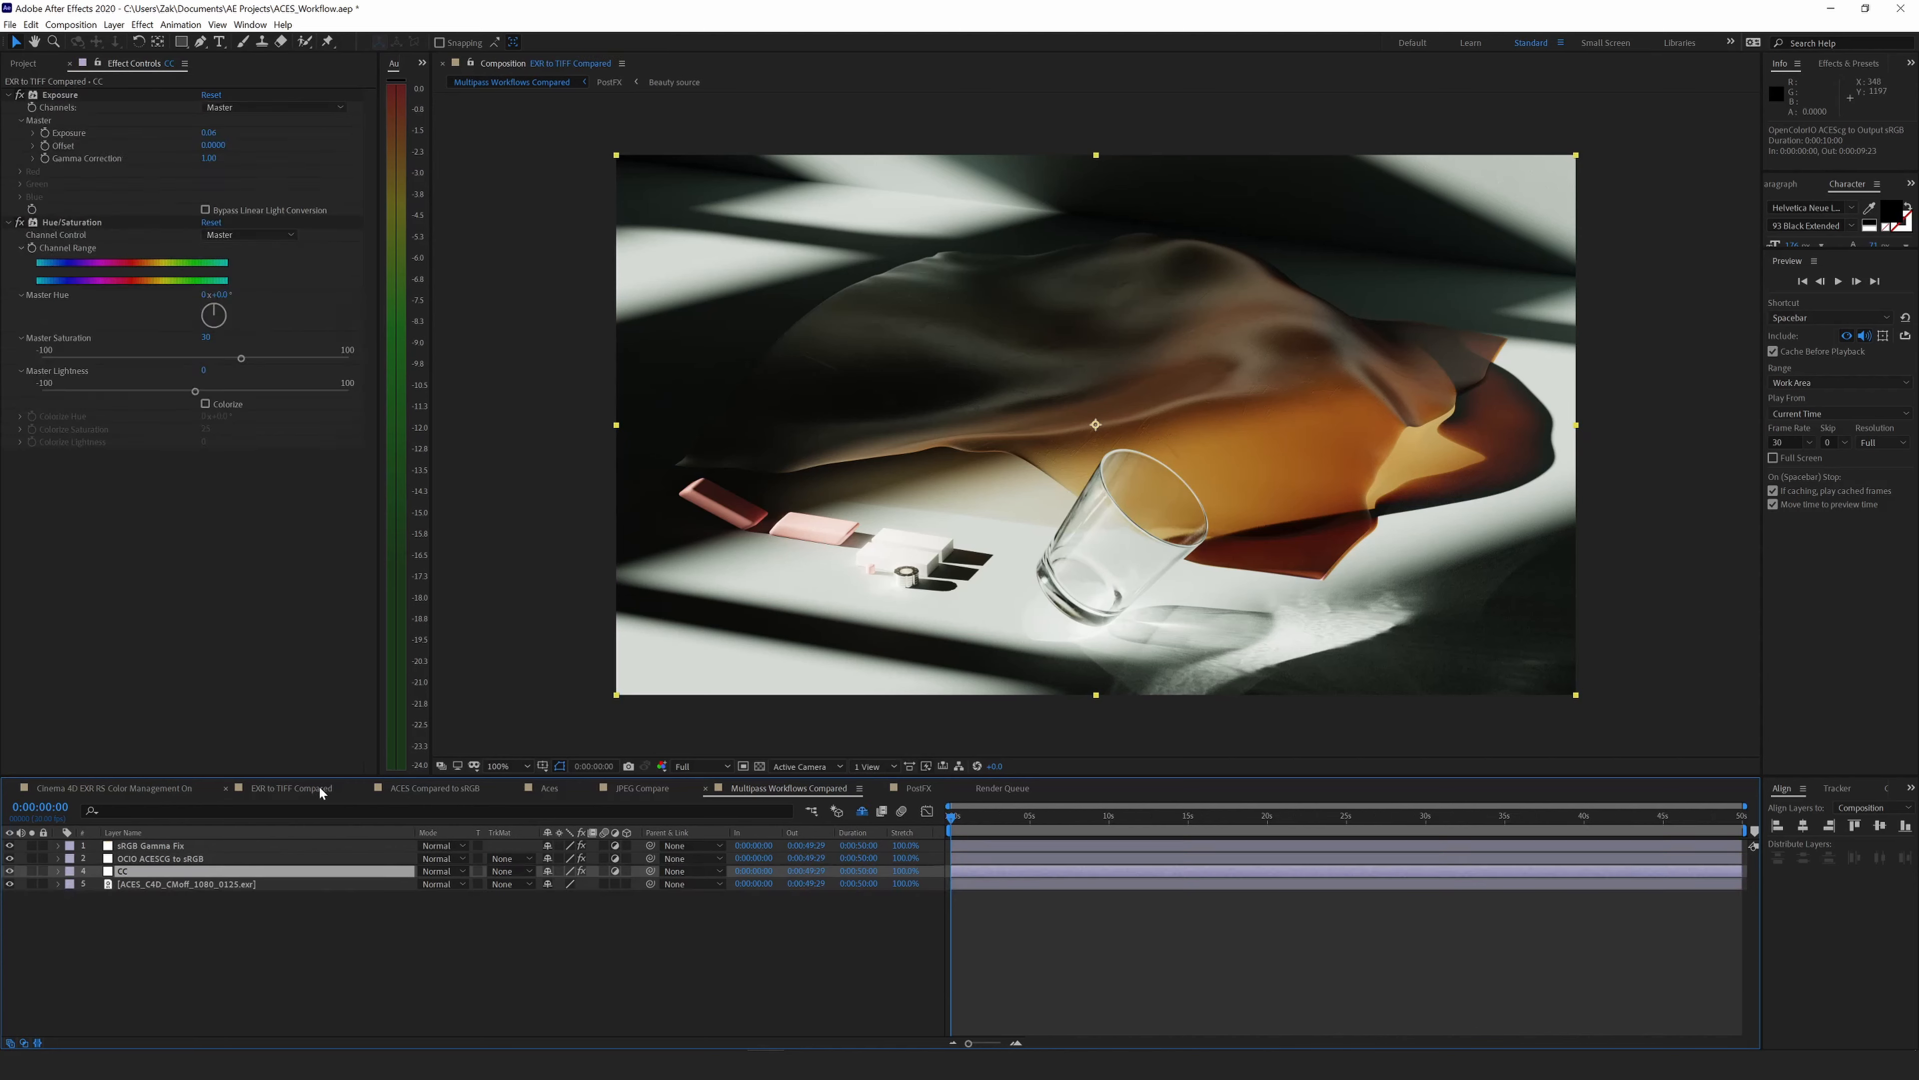
Lower the CC layer's Exposure to a slightly negative value in the EXR to TIFF Compared composition.
click(148, 872)
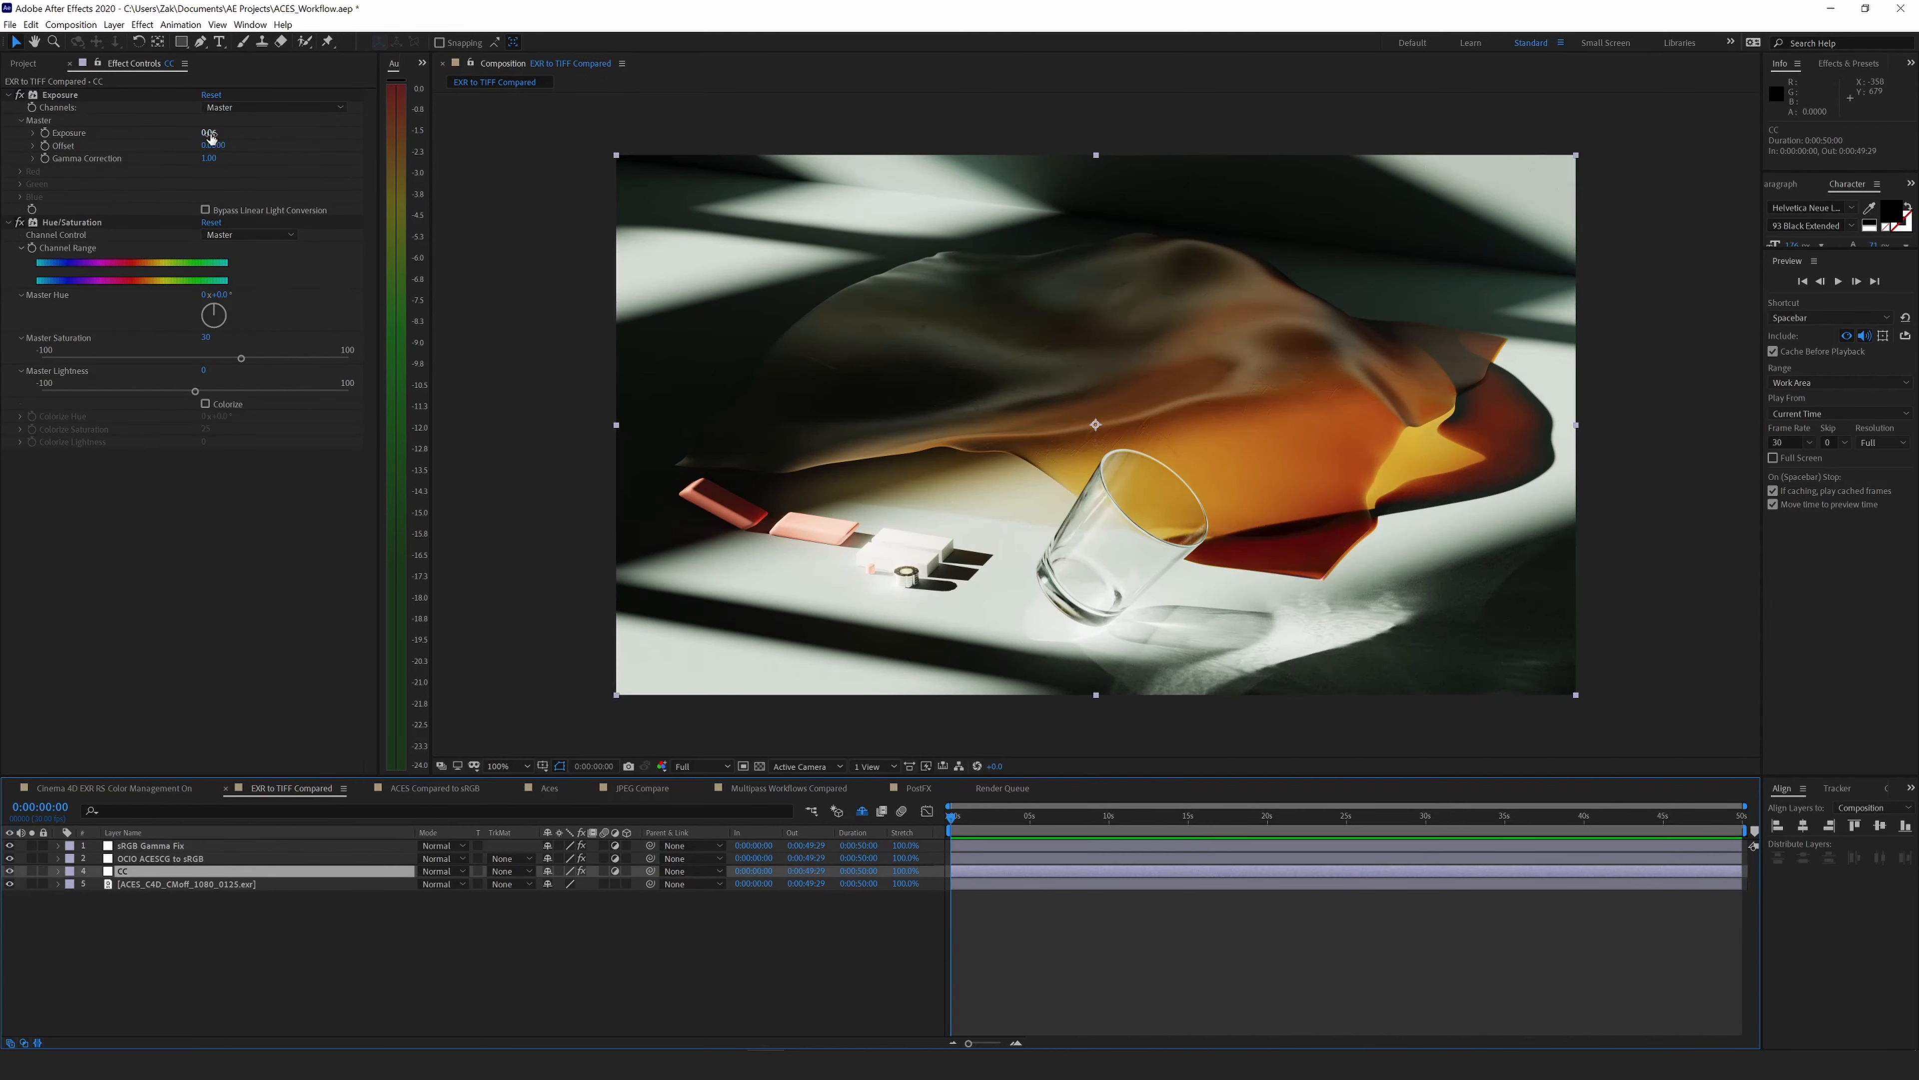
mouse_move(211, 136)
mouse_down()
mouse_move(313, 131)
mouse_move(87, 136)
mouse_move(261, 137)
mouse_move(184, 142)
mouse_up()
Switch to Cinema 4D and review the Redshift post-effects for Bloom, Flare, Streak, Color Management, LUT, Color Controls and Exposure.
click(467, 1065)
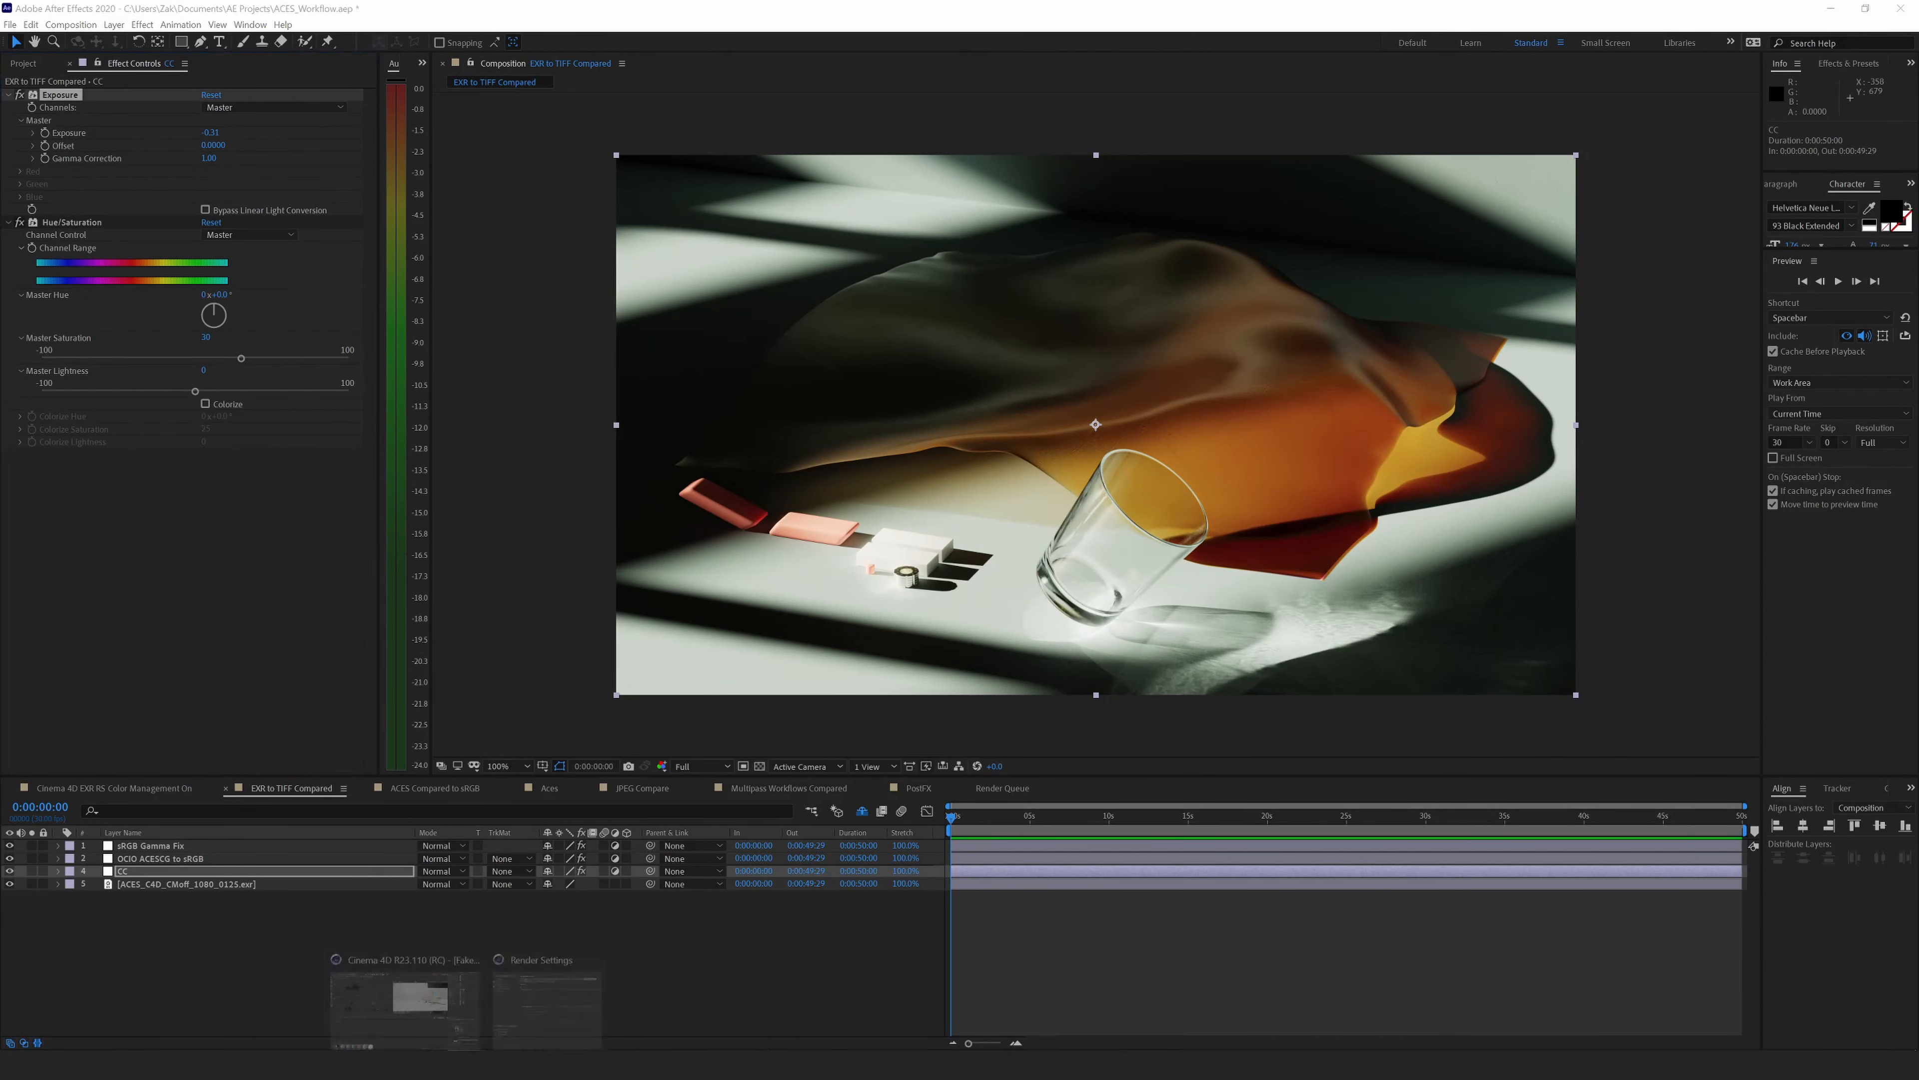
click(433, 962)
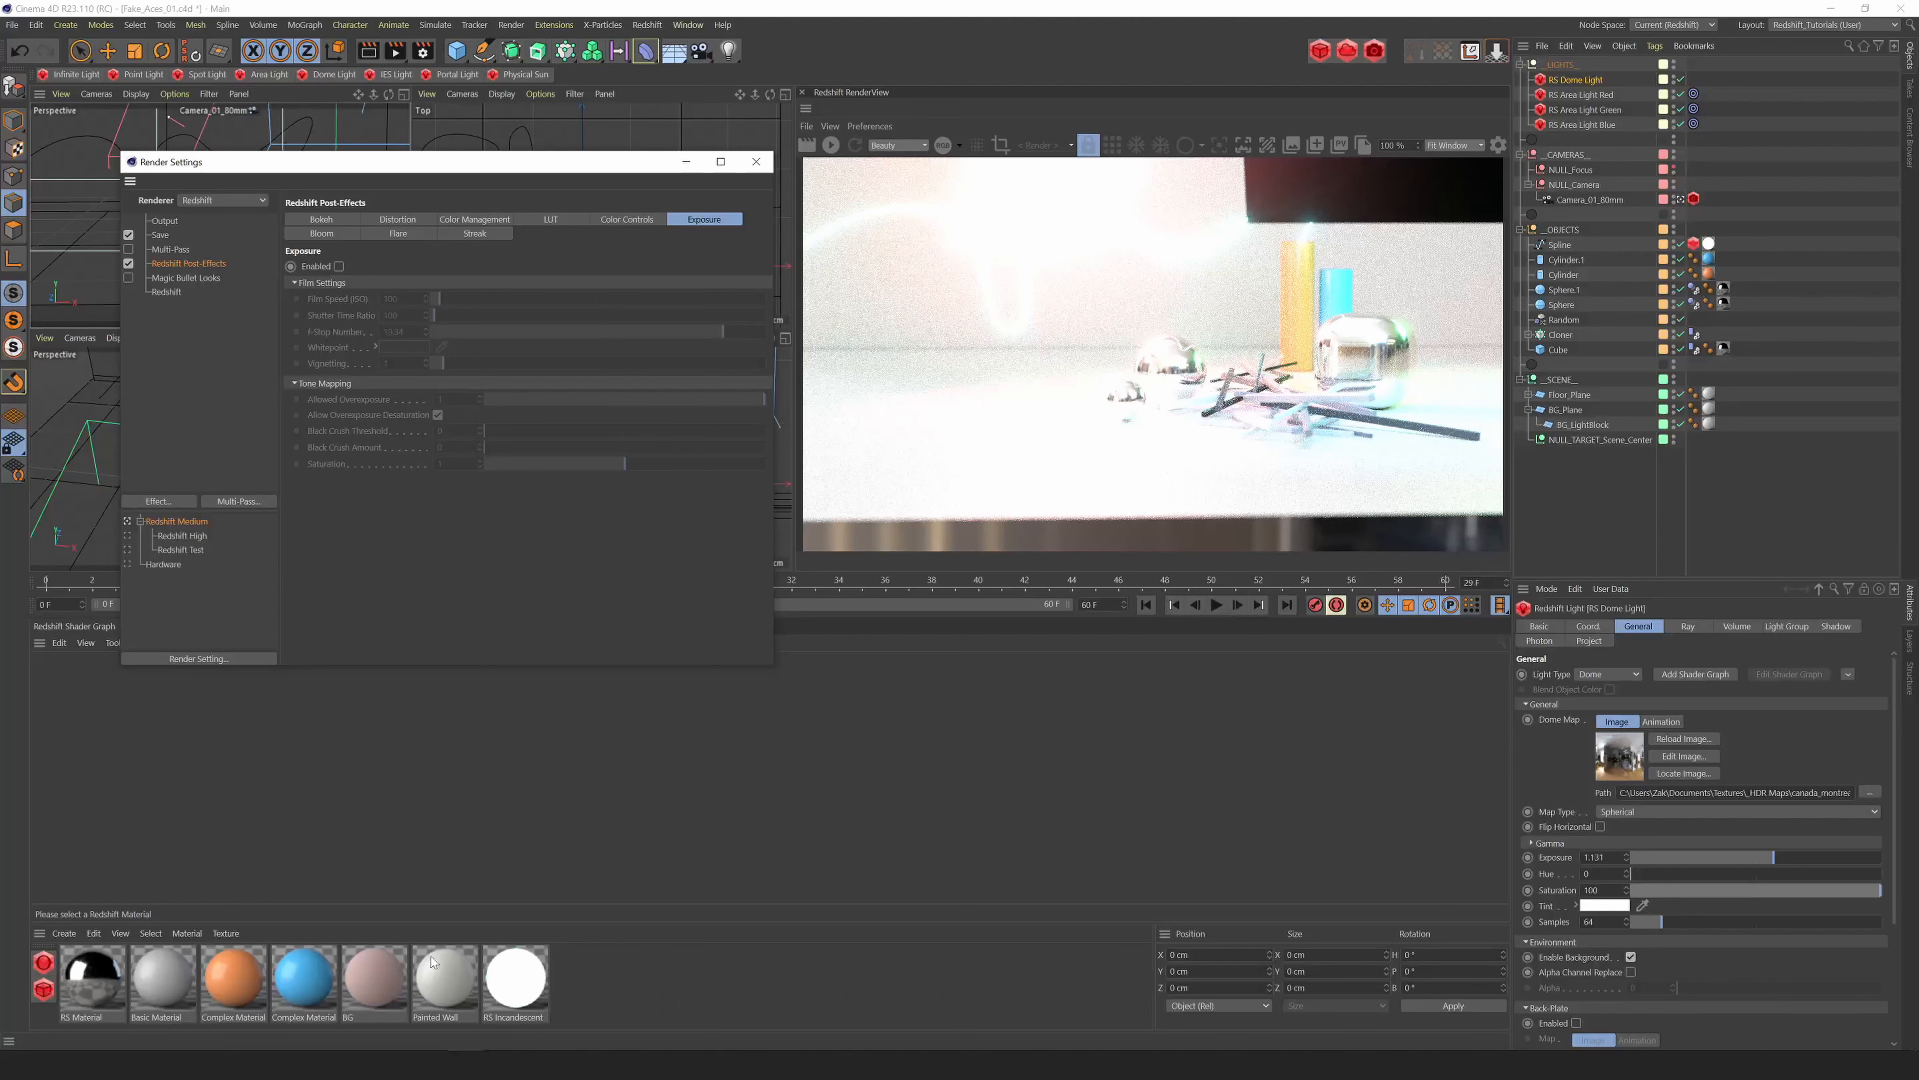
click(333, 236)
click(400, 236)
click(466, 232)
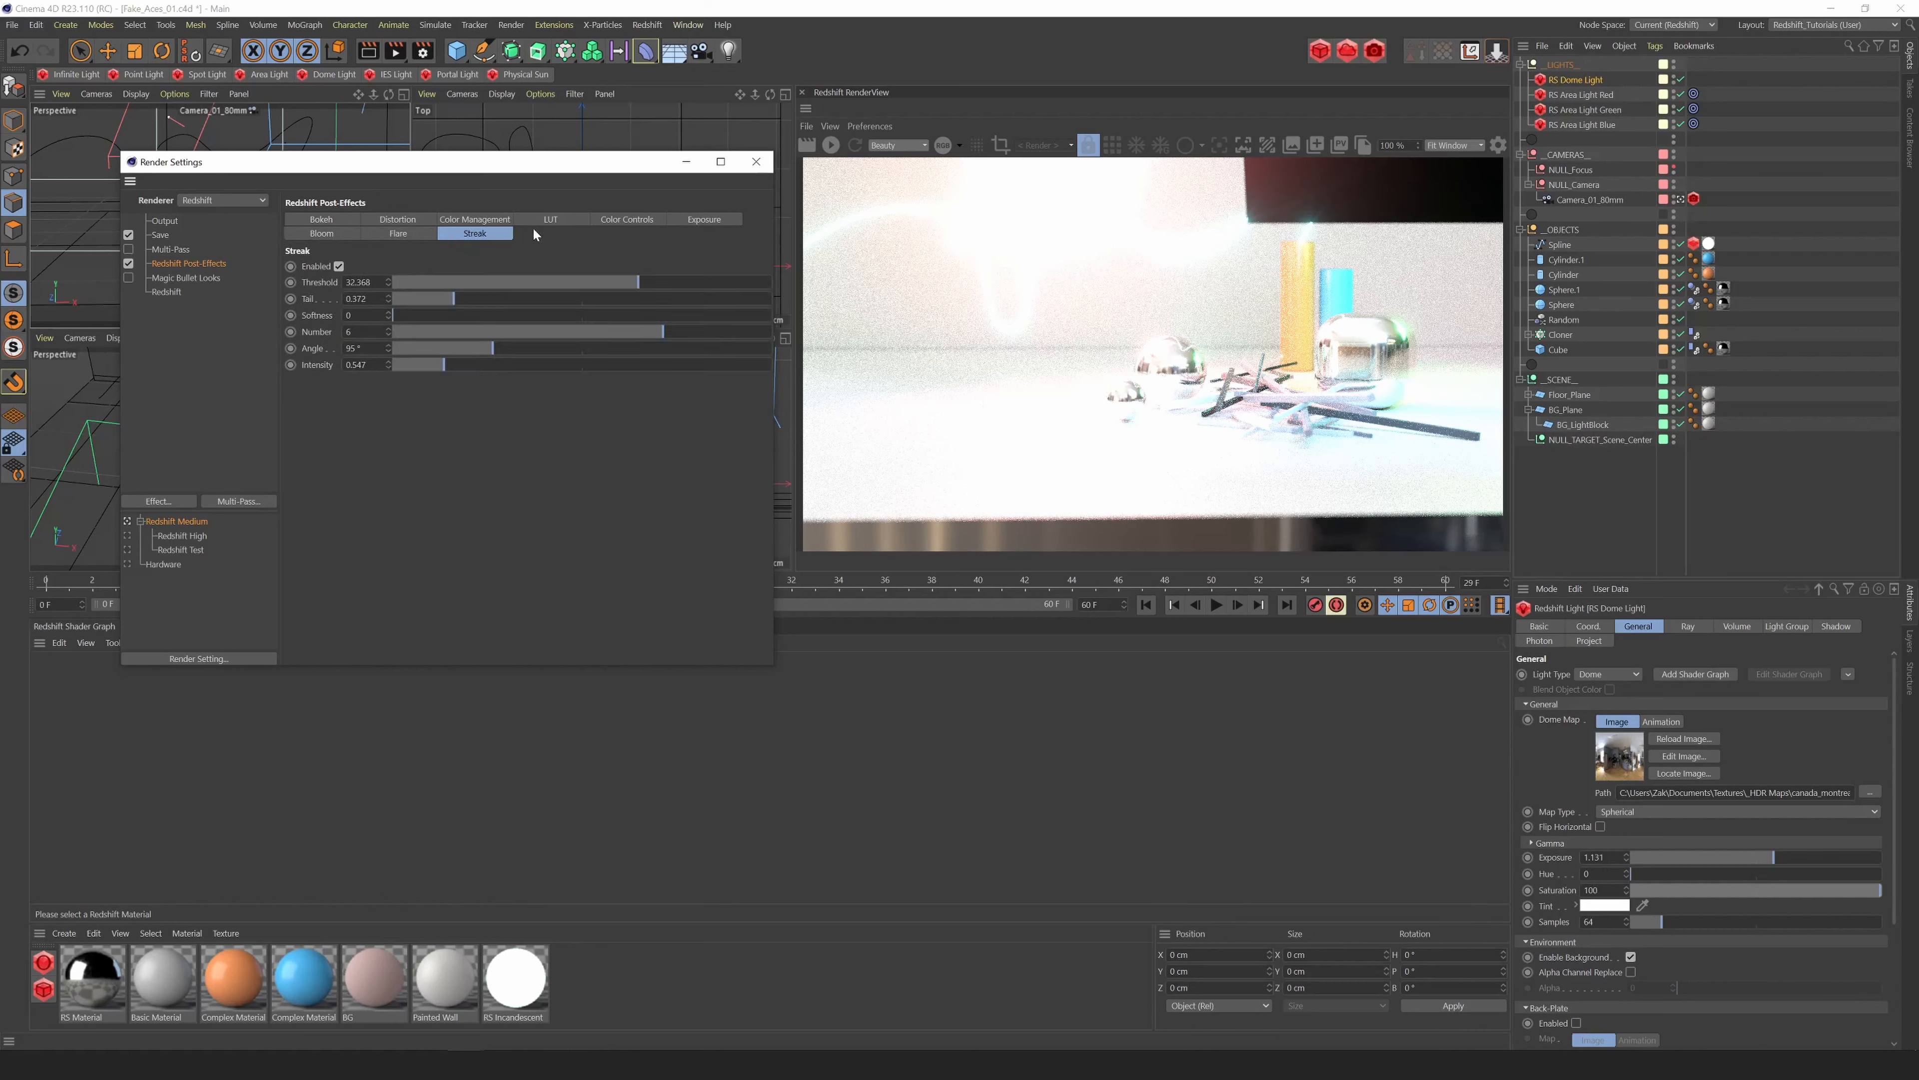
click(486, 220)
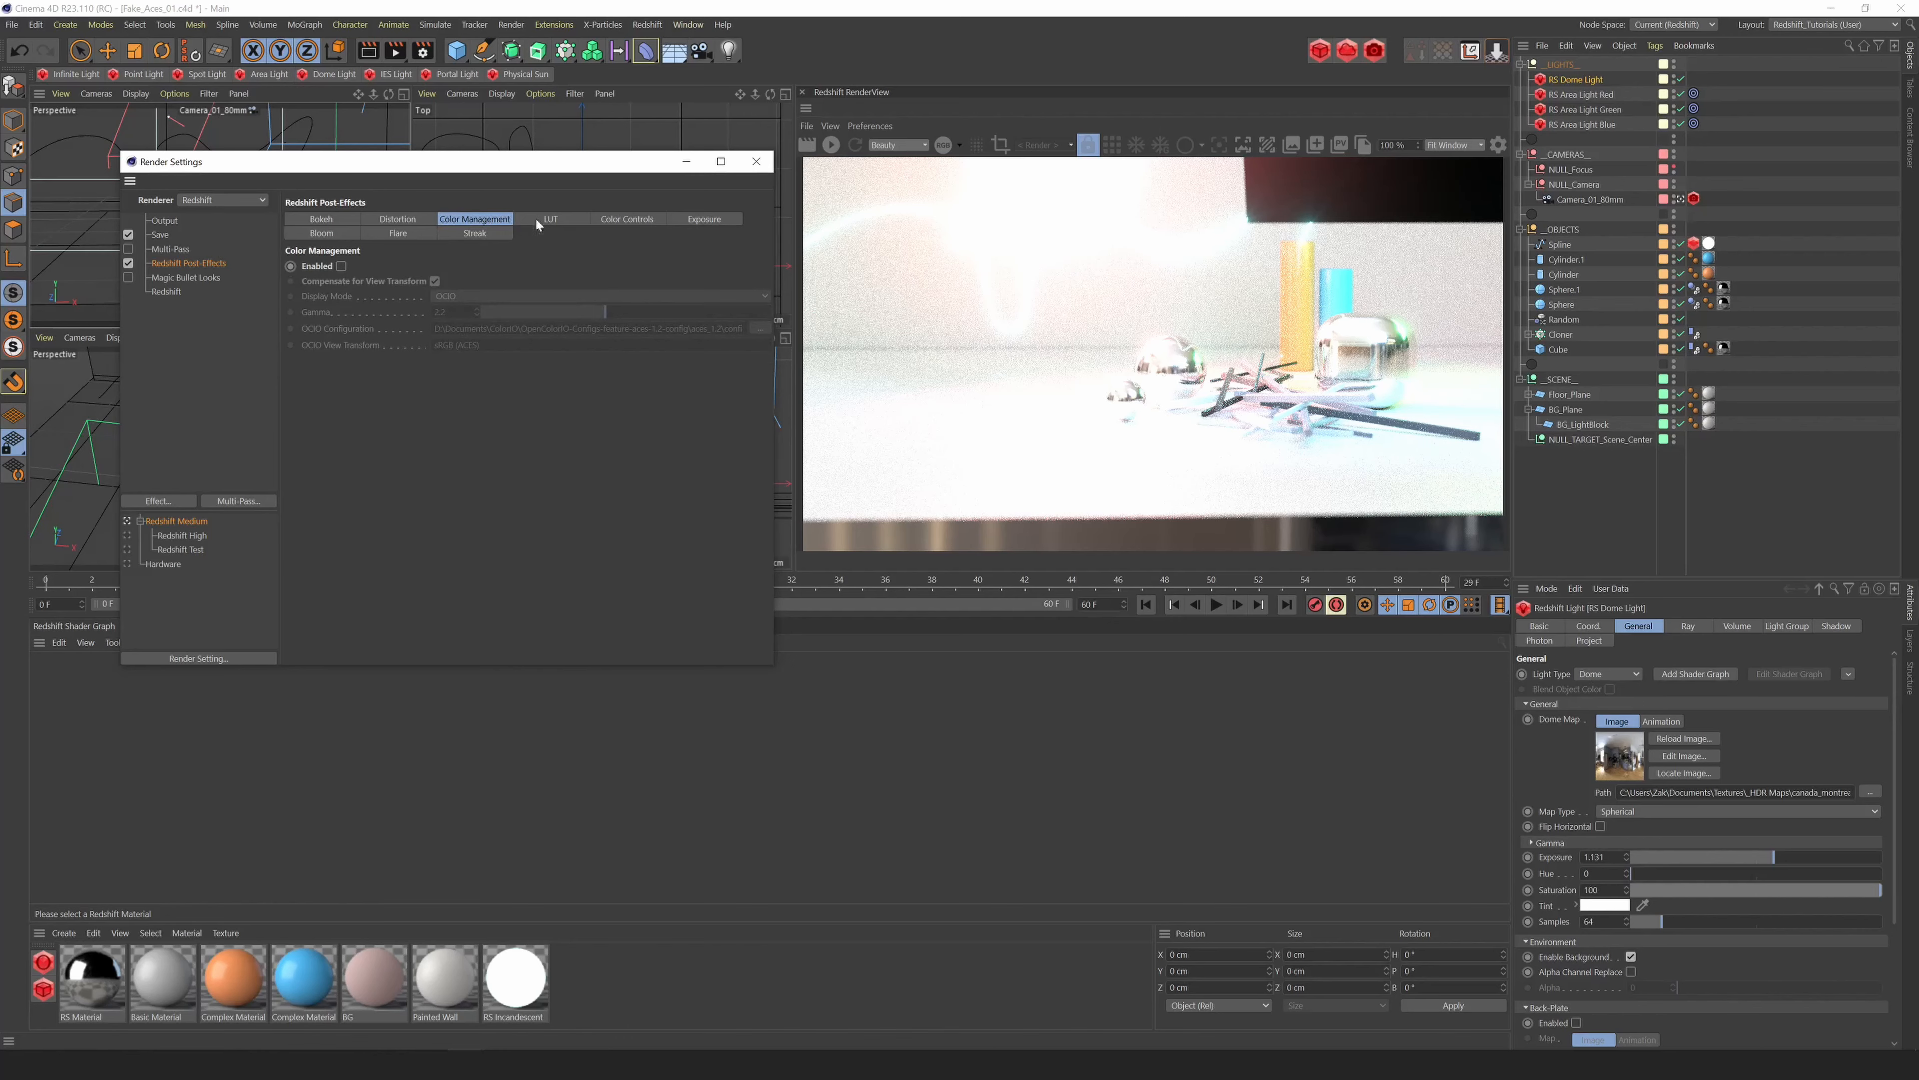
click(563, 221)
click(621, 221)
click(713, 221)
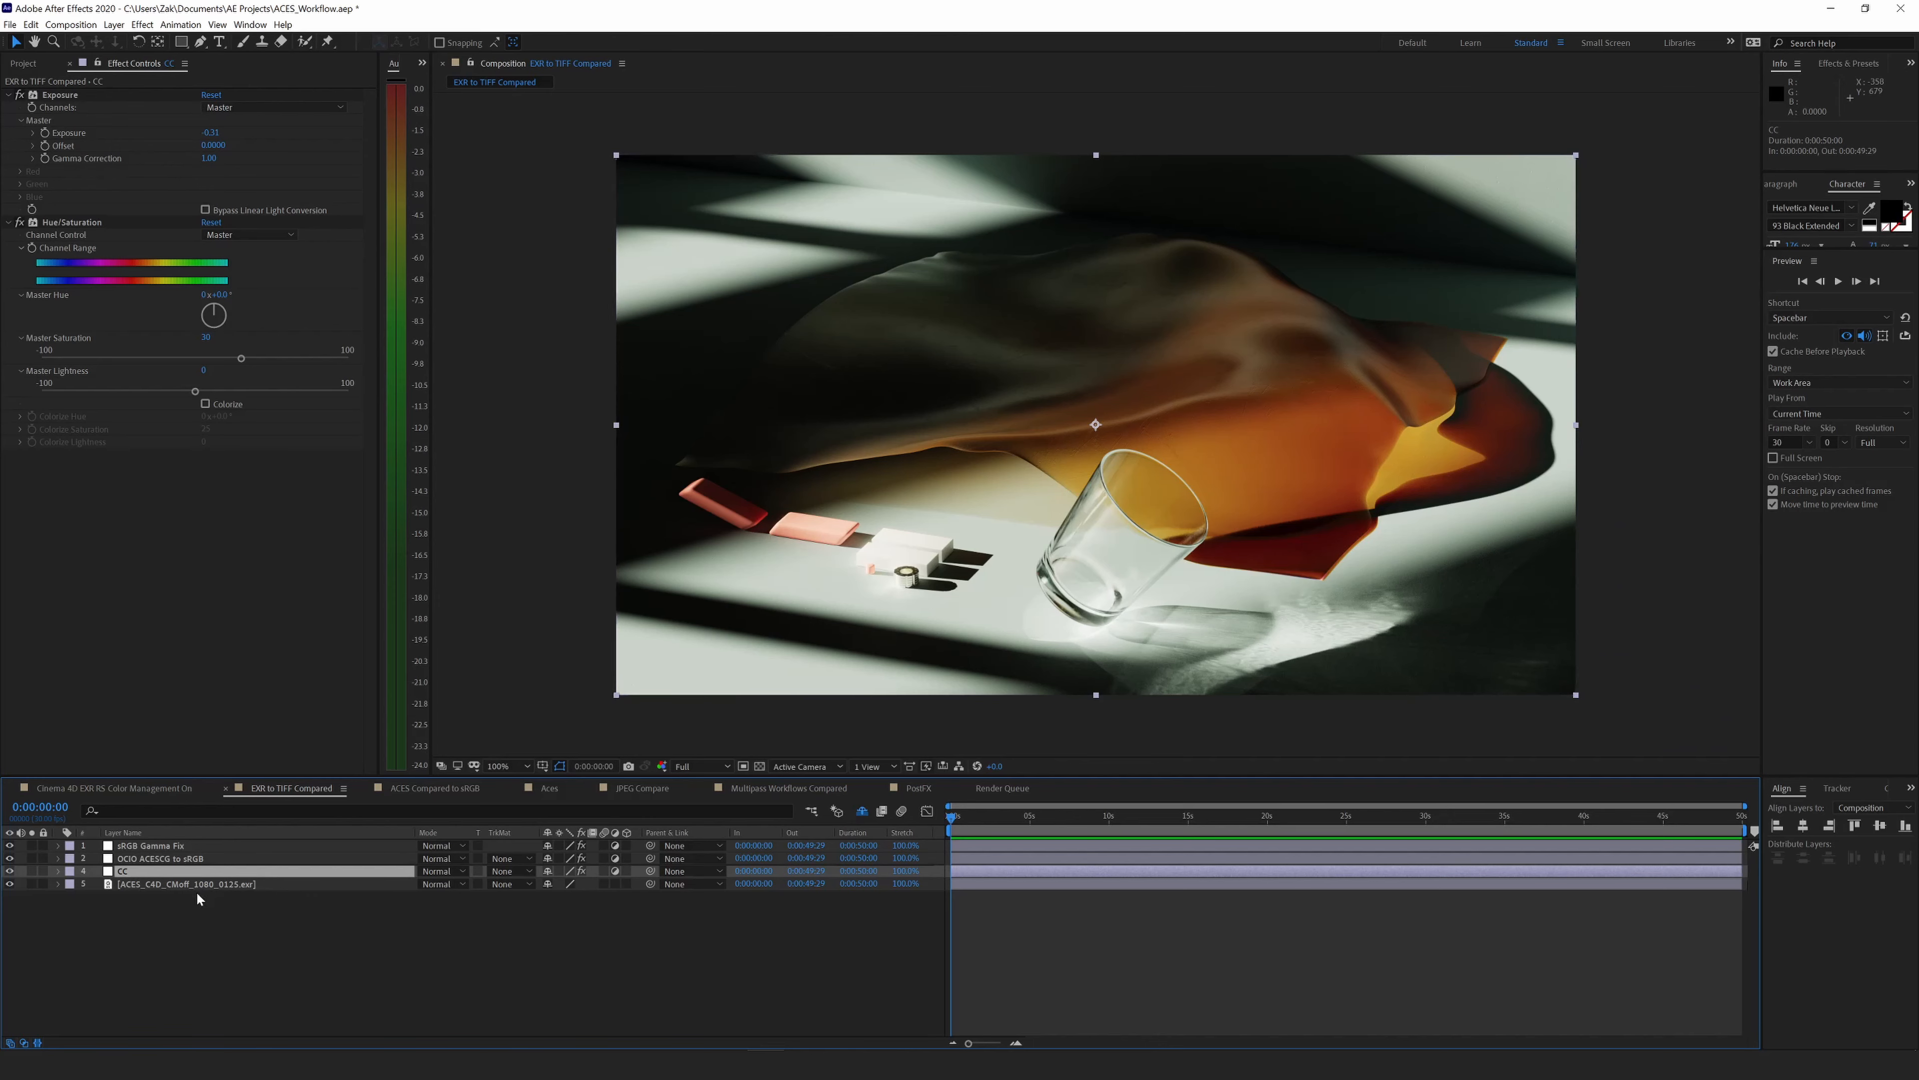
In After Effects' Multipass Workflows Compared composition, show the GI, Reflections, Refractions, SSS, SpecularLighting, Caustics and PostFX layers.
click(775, 786)
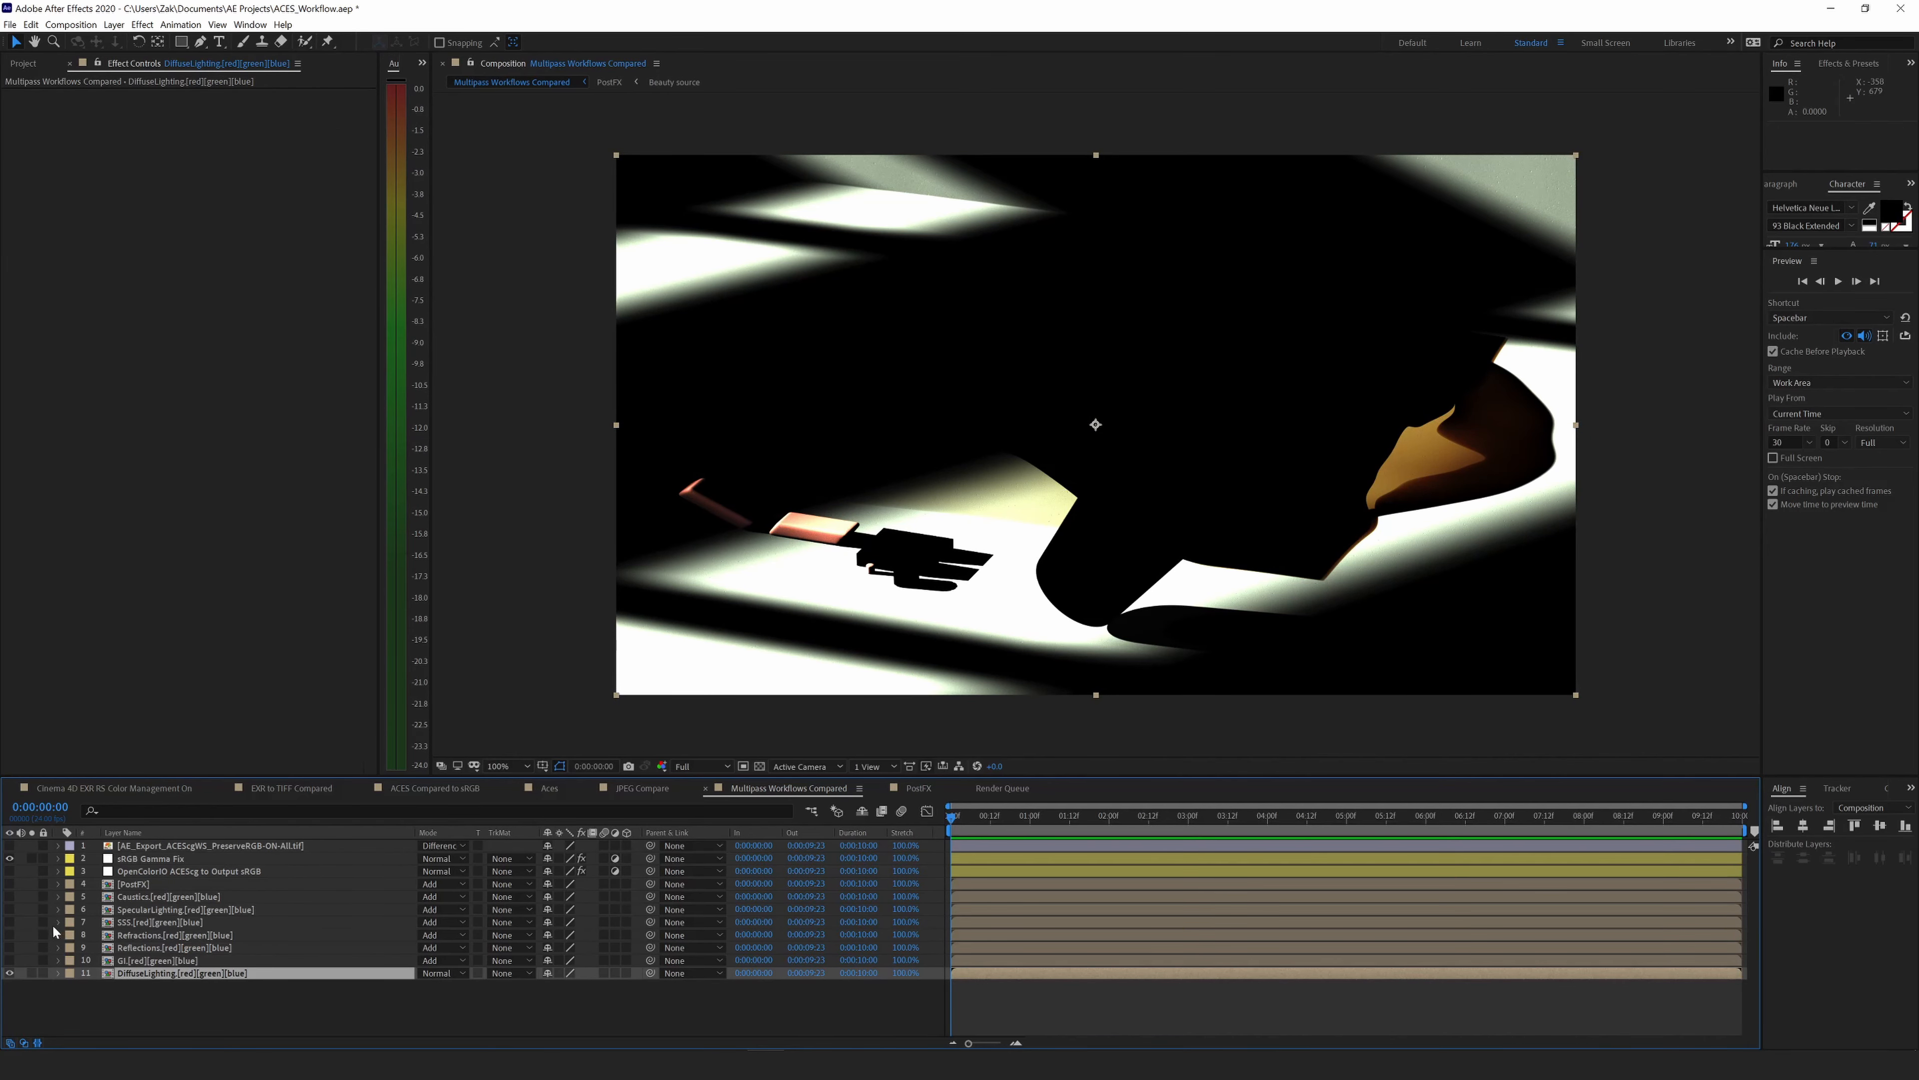
click(10, 960)
click(10, 947)
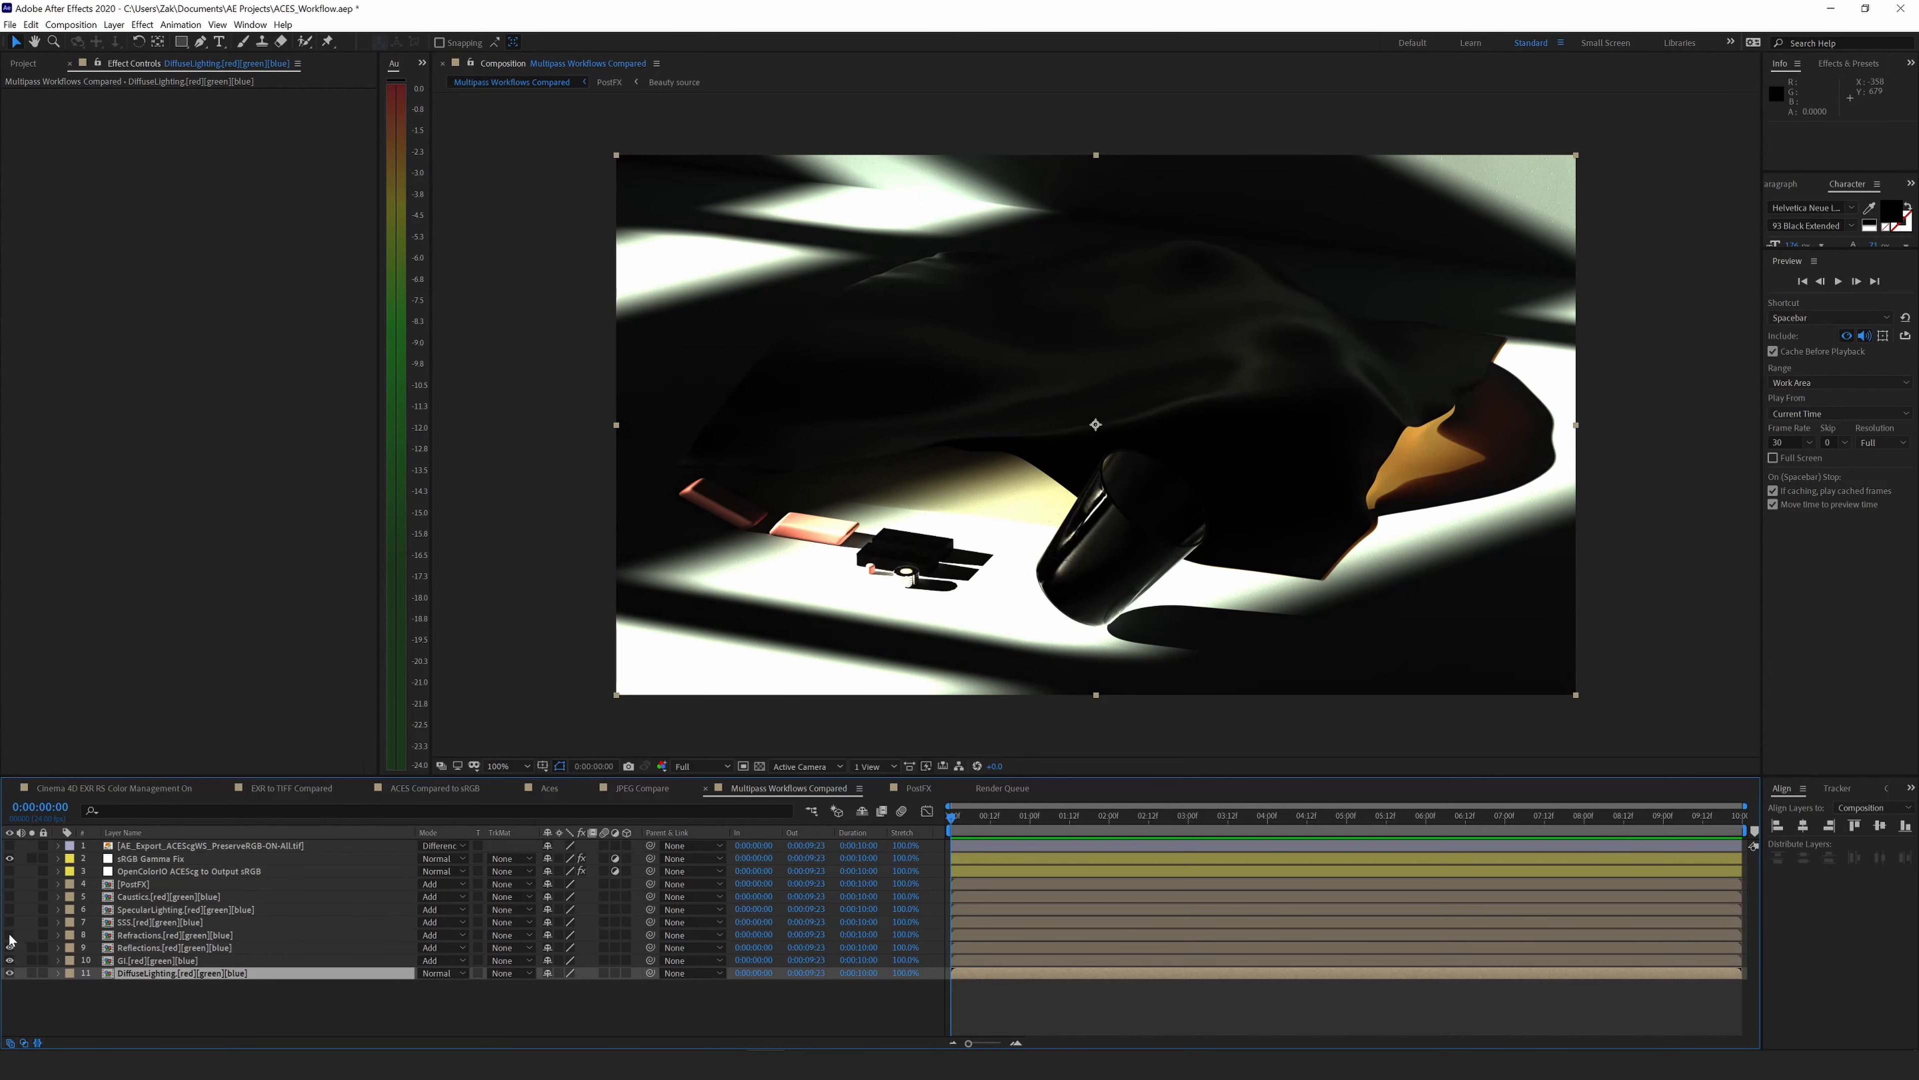
click(10, 934)
click(14, 922)
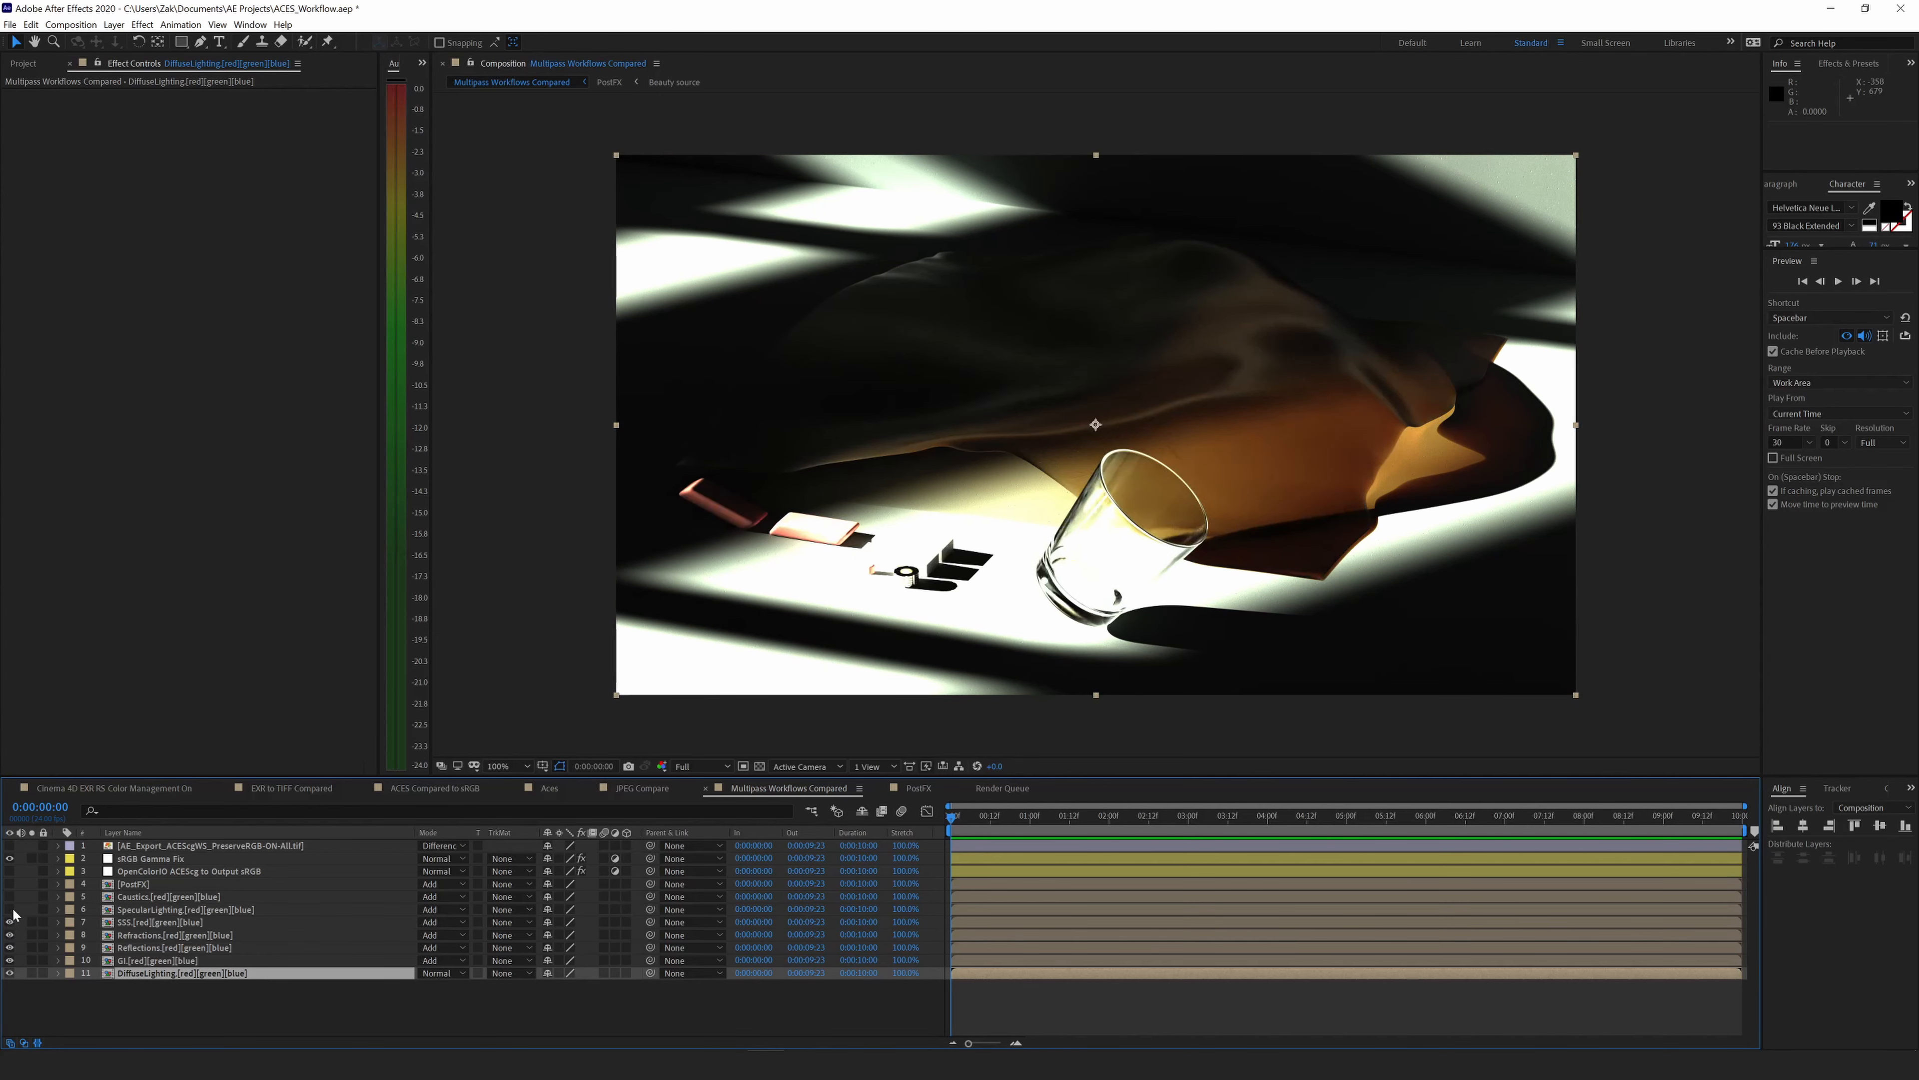
click(16, 909)
click(15, 896)
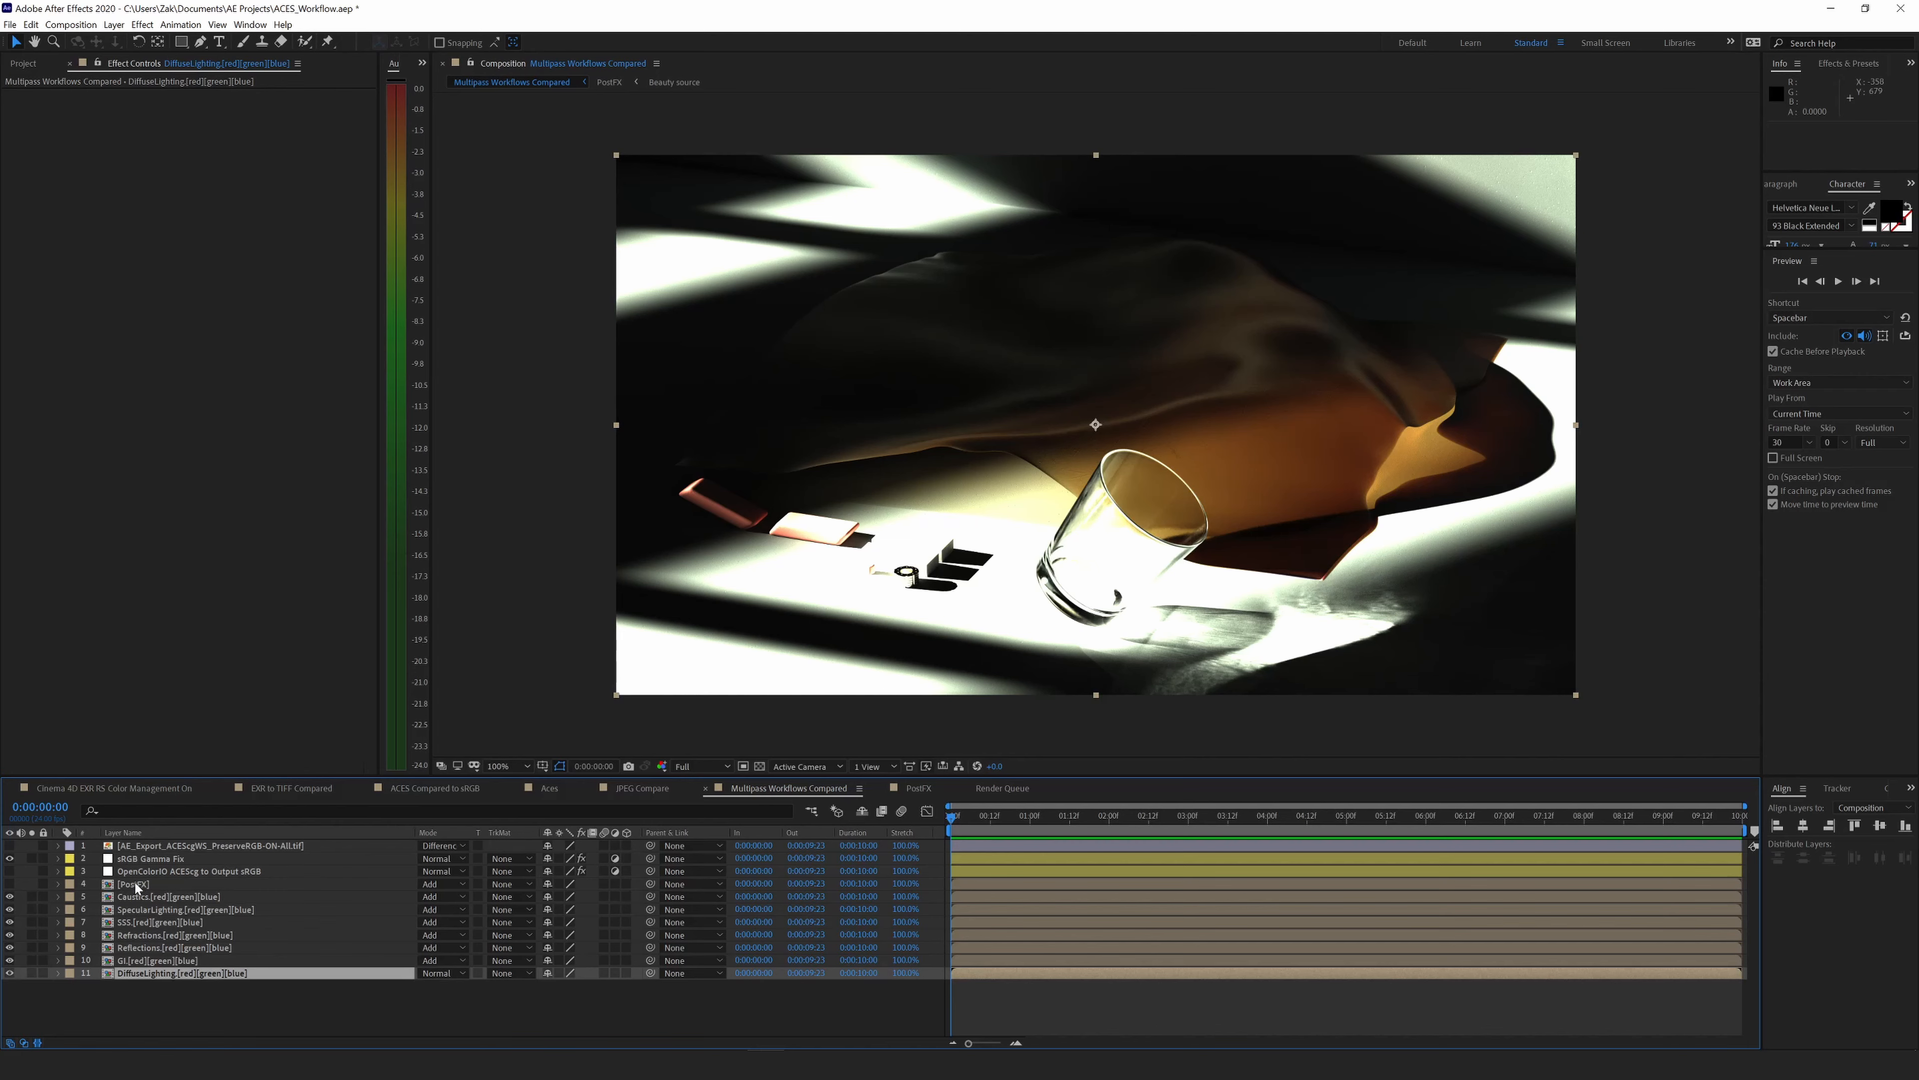
click(9, 884)
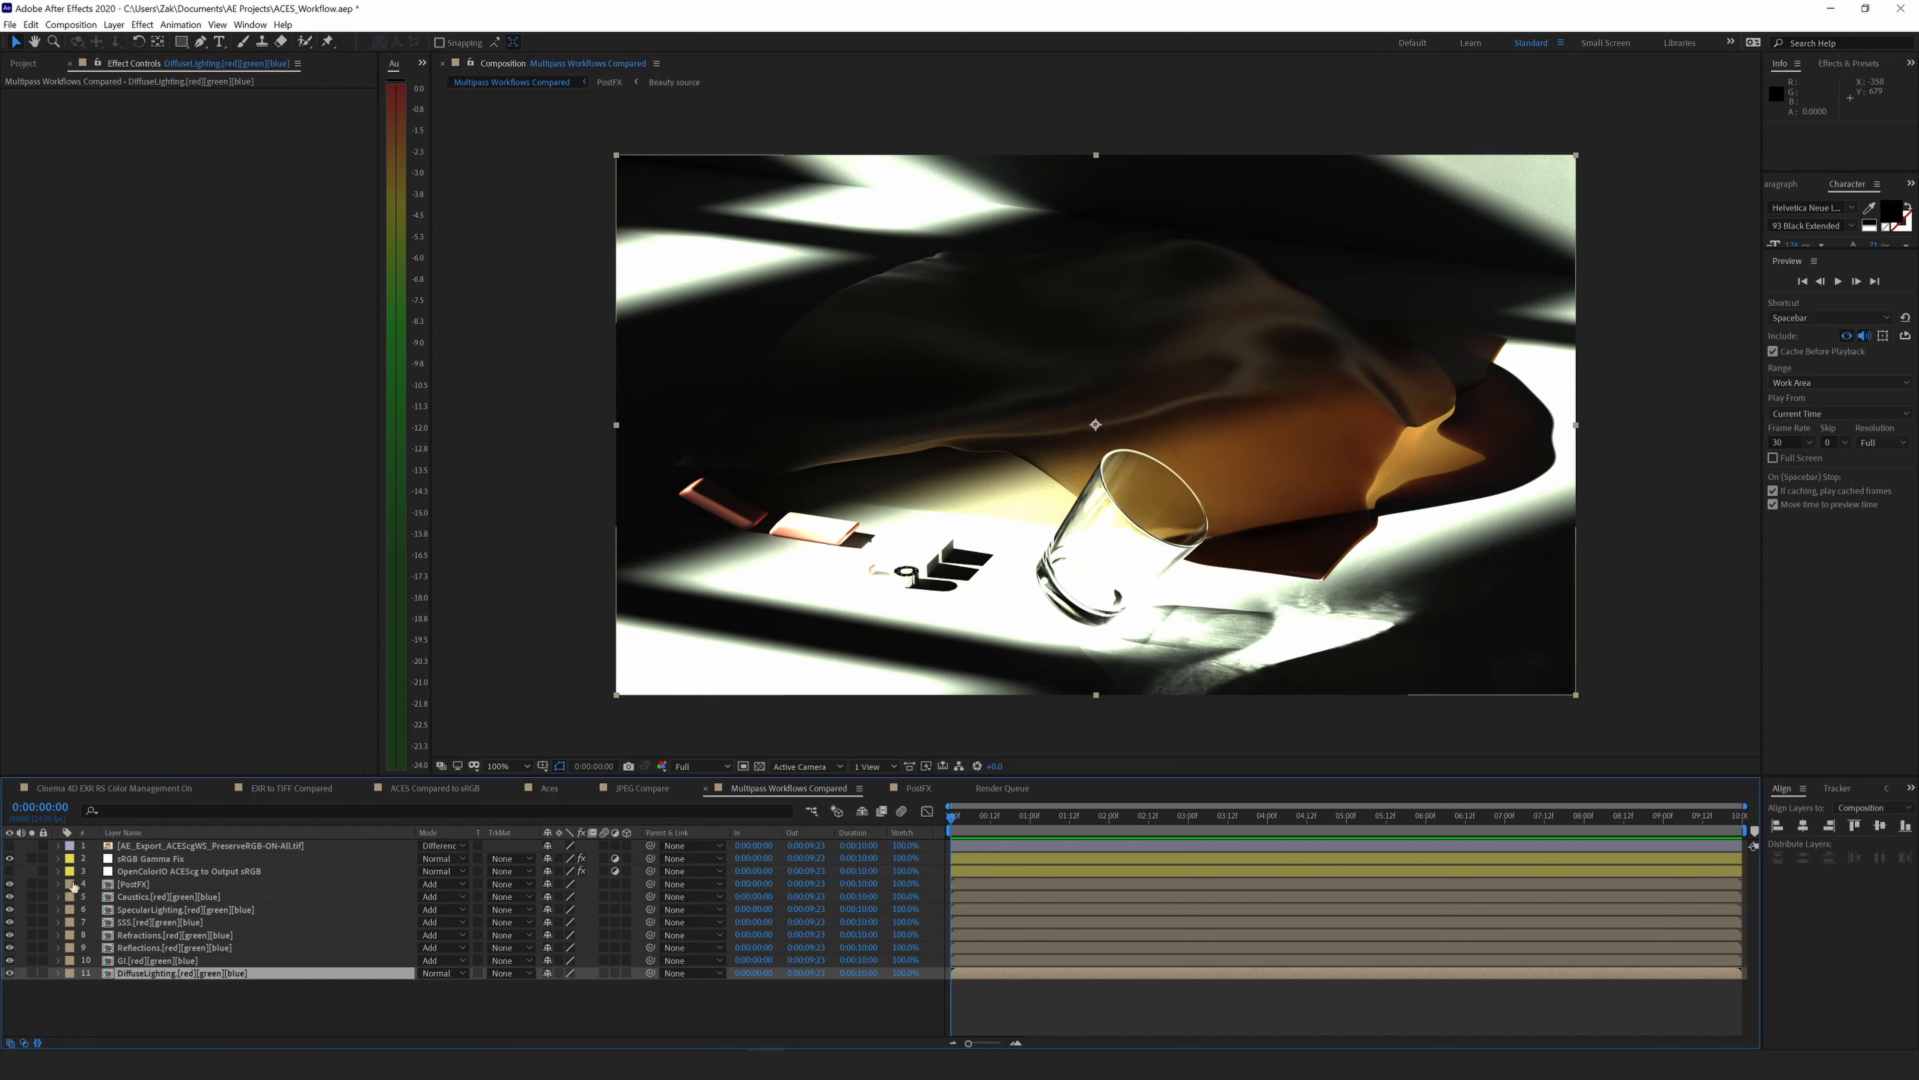
Open the PostFX composition, hide its Beauty layer and lower the viewer exposure to inspect the RGB layer.
double_click(139, 885)
click(126, 859)
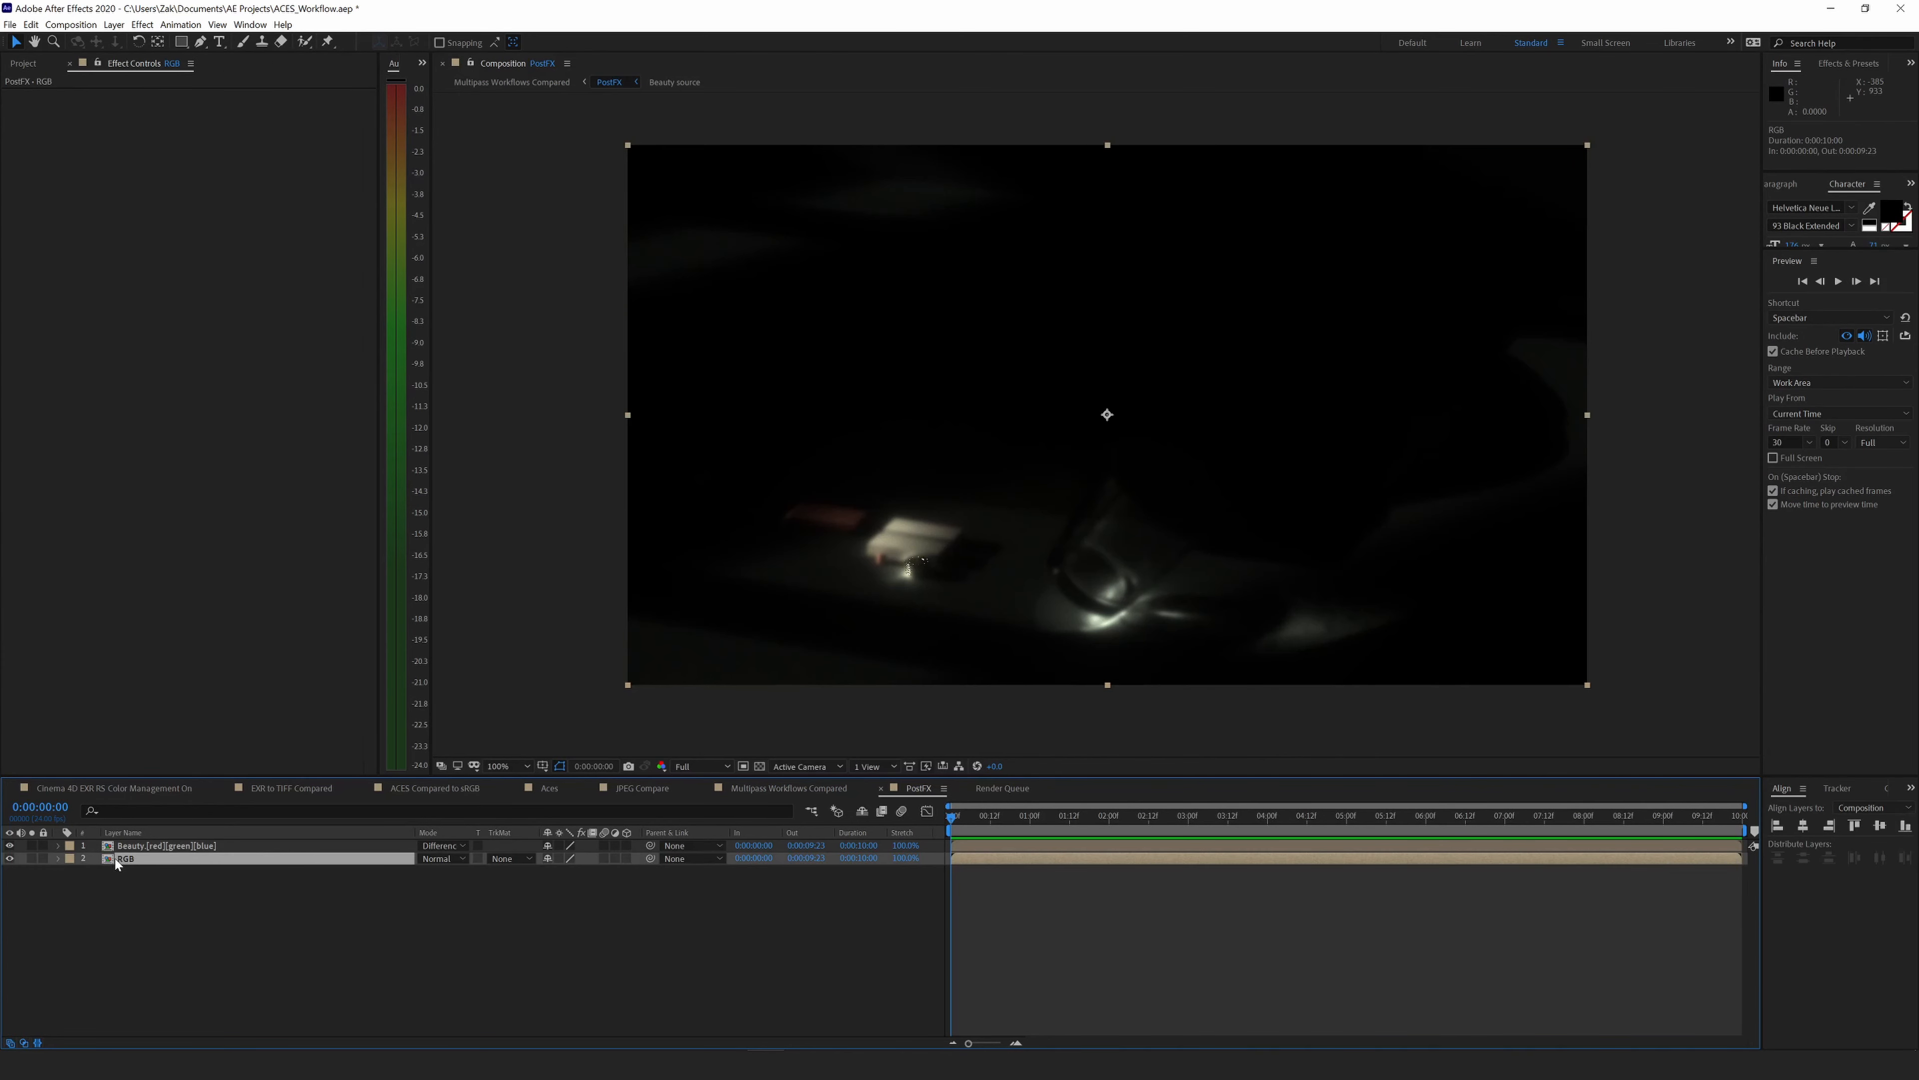
click(8, 845)
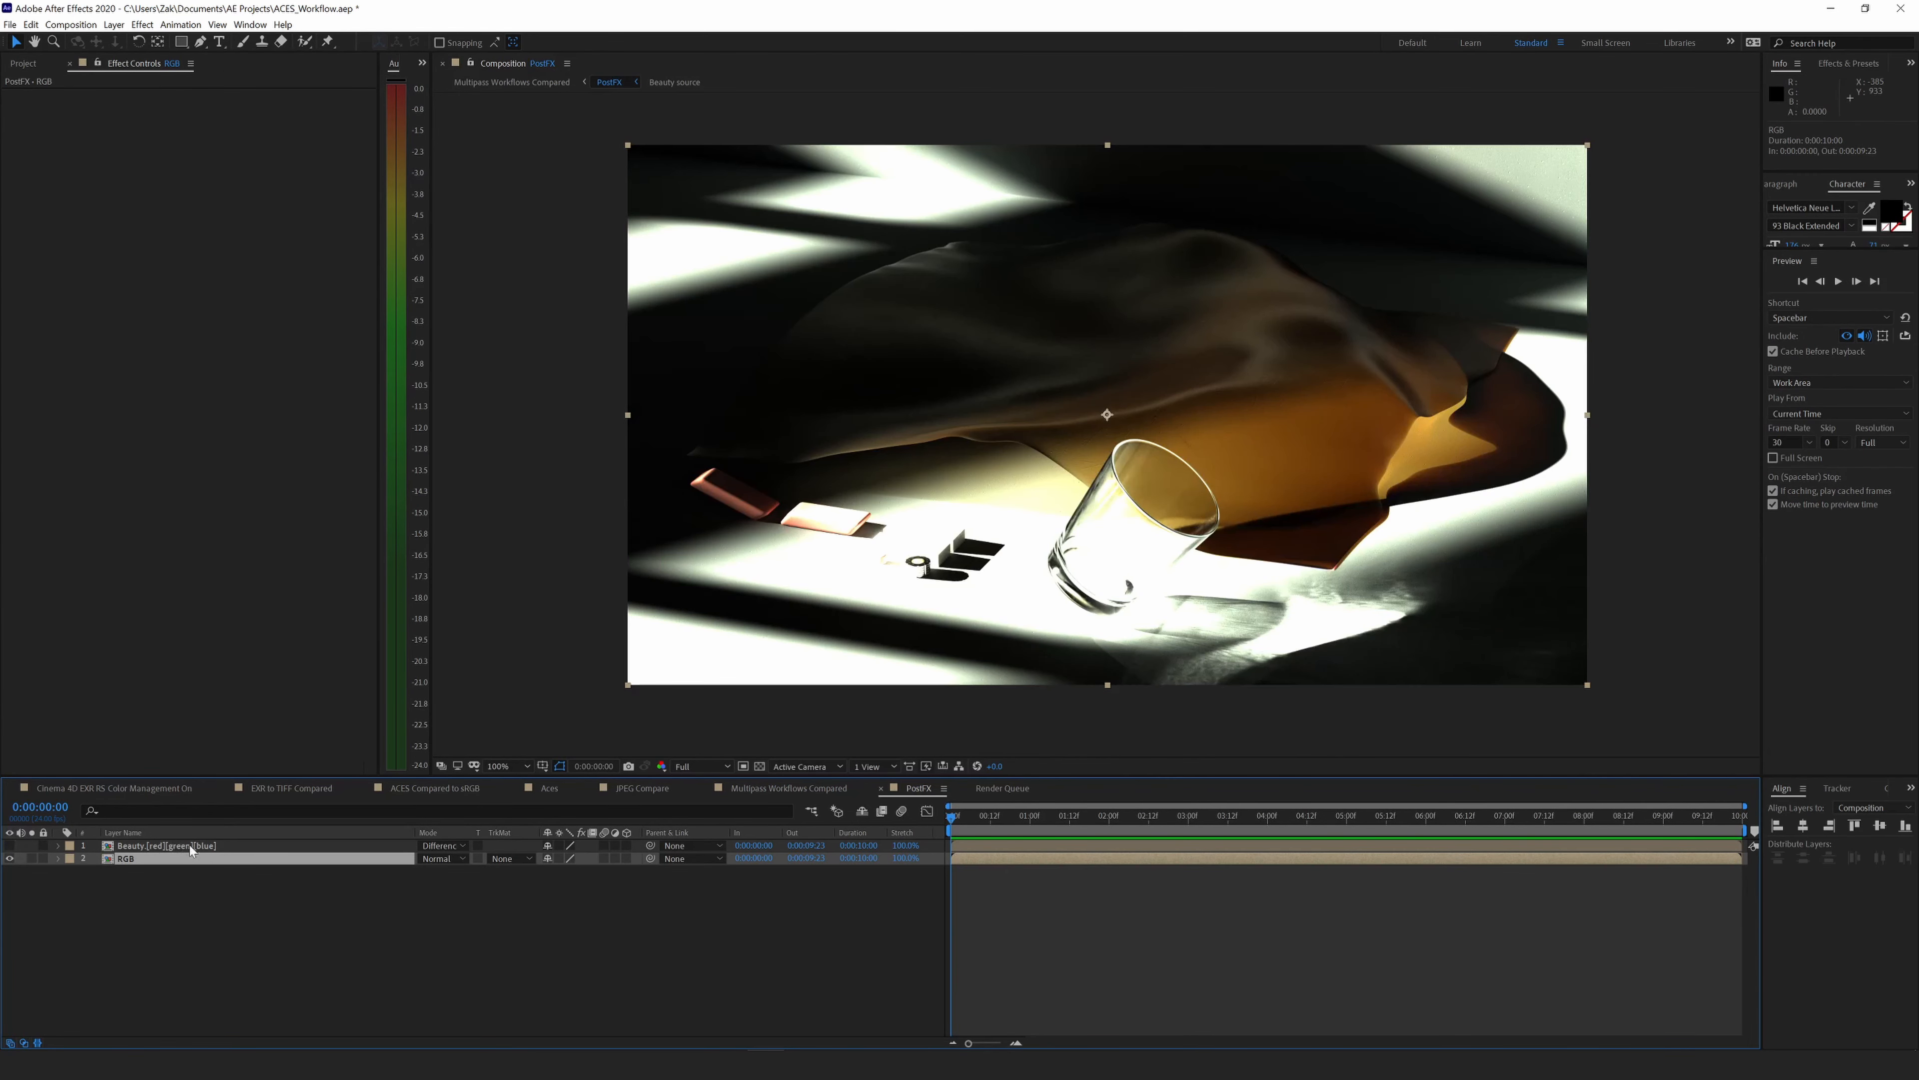
mouse_move(995, 766)
mouse_down()
mouse_move(957, 767)
mouse_move(1005, 766)
mouse_move(986, 767)
mouse_up()
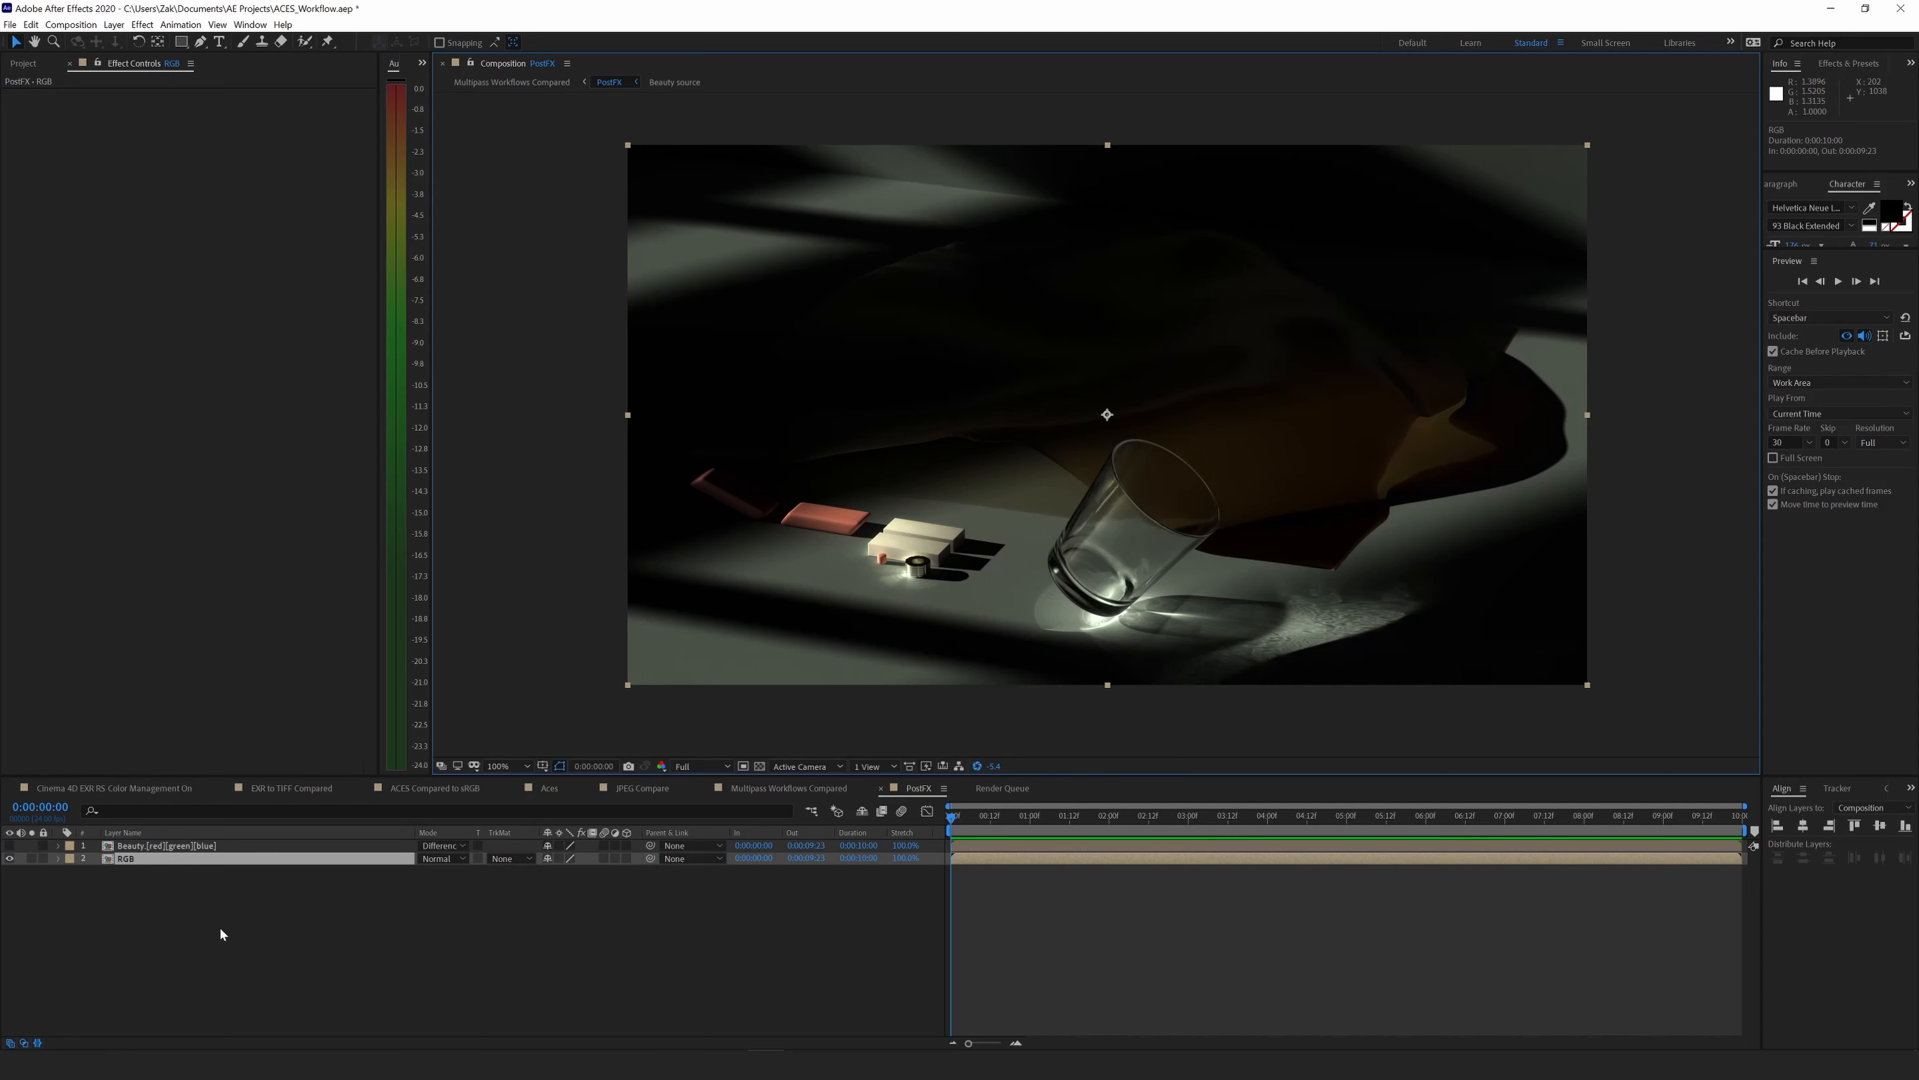
Change the Beauty layer's blending mode to Normal and toggle its visibility to compare it with the RGB layer.
click(453, 845)
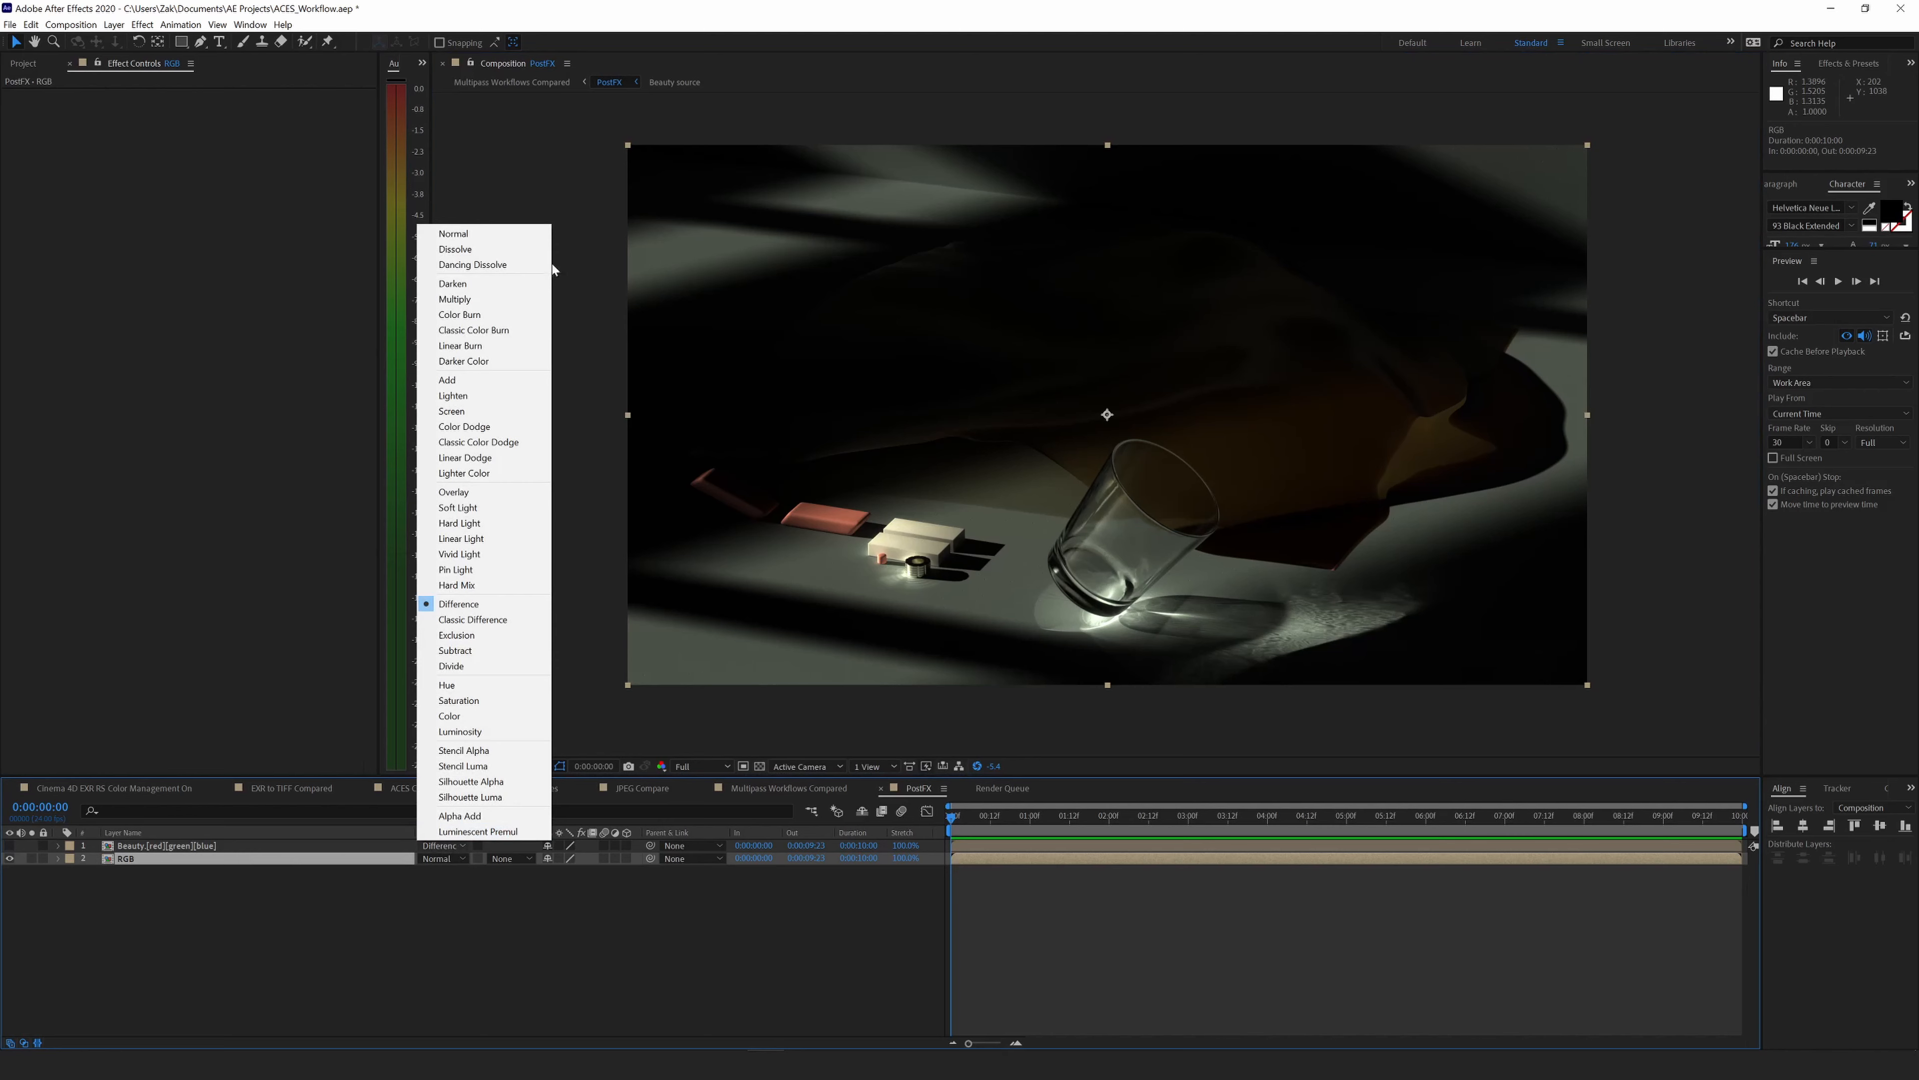
click(468, 226)
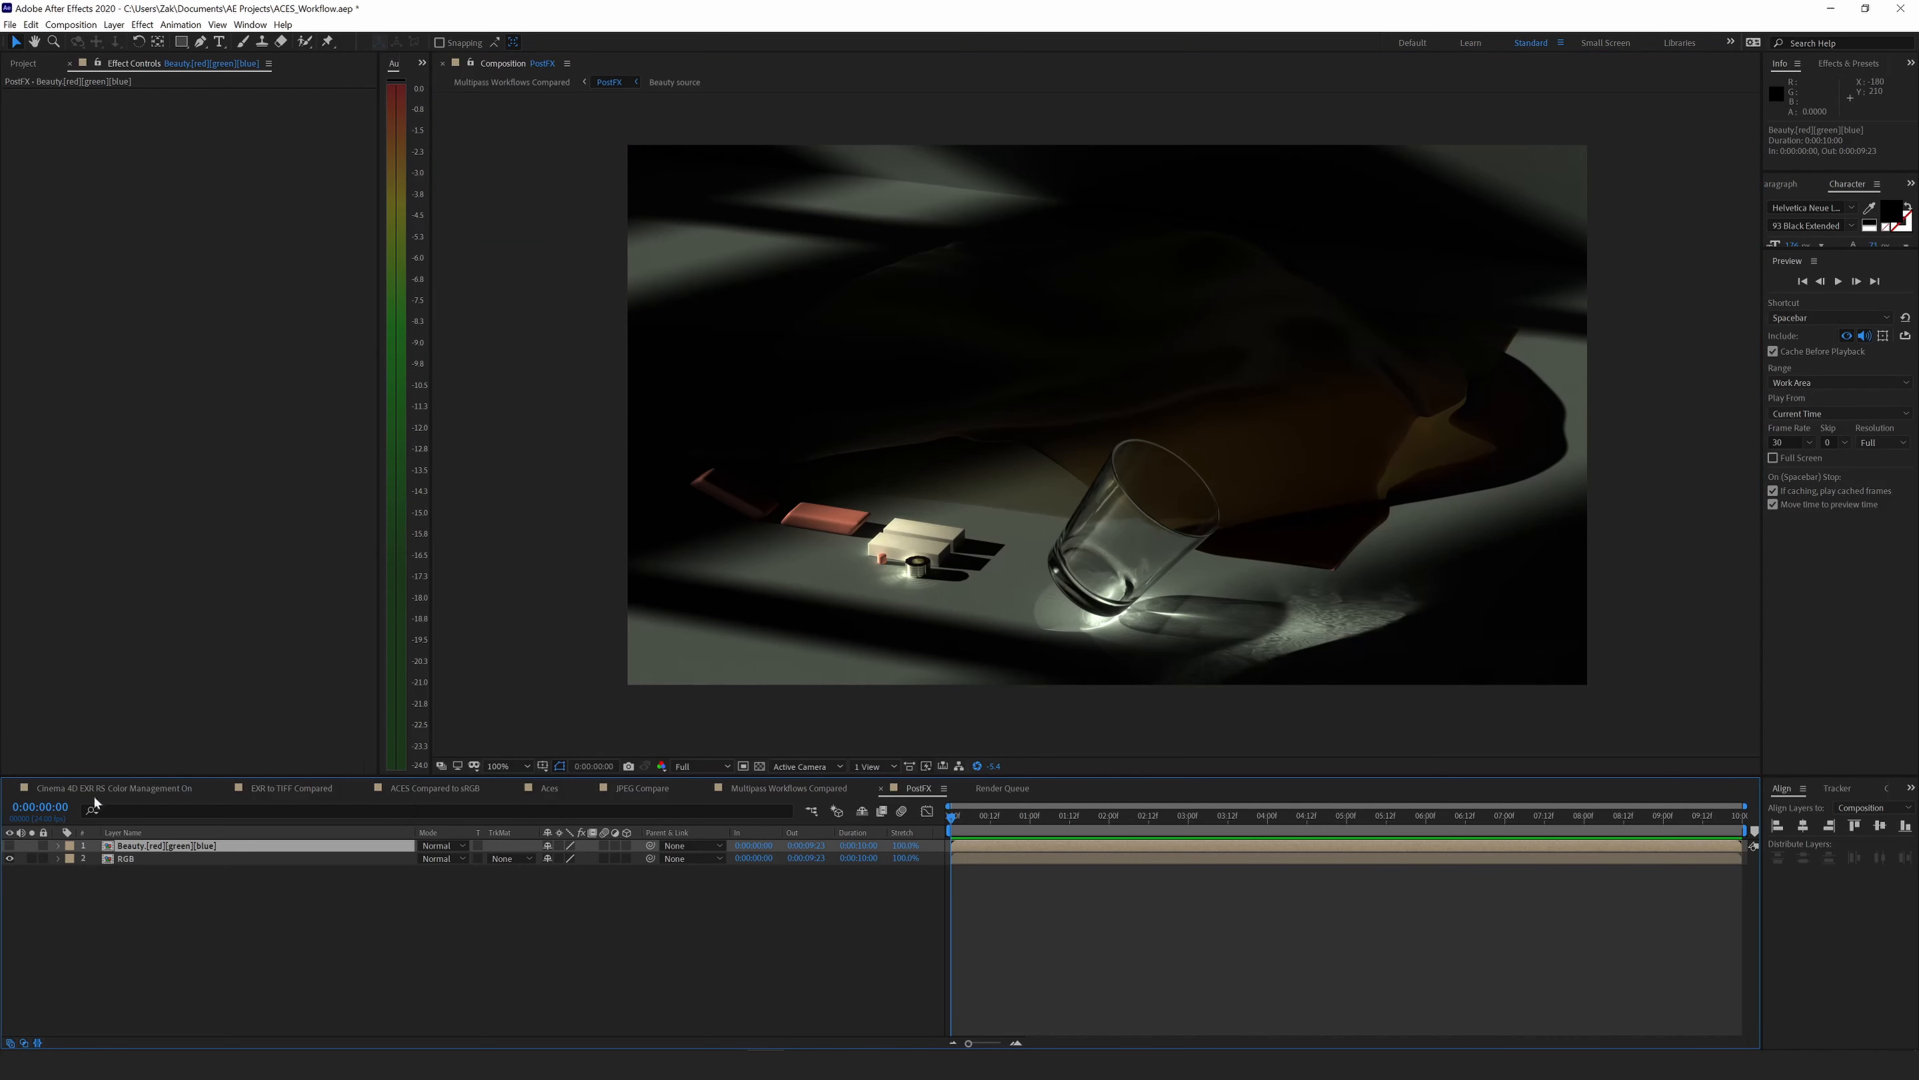
click(10, 846)
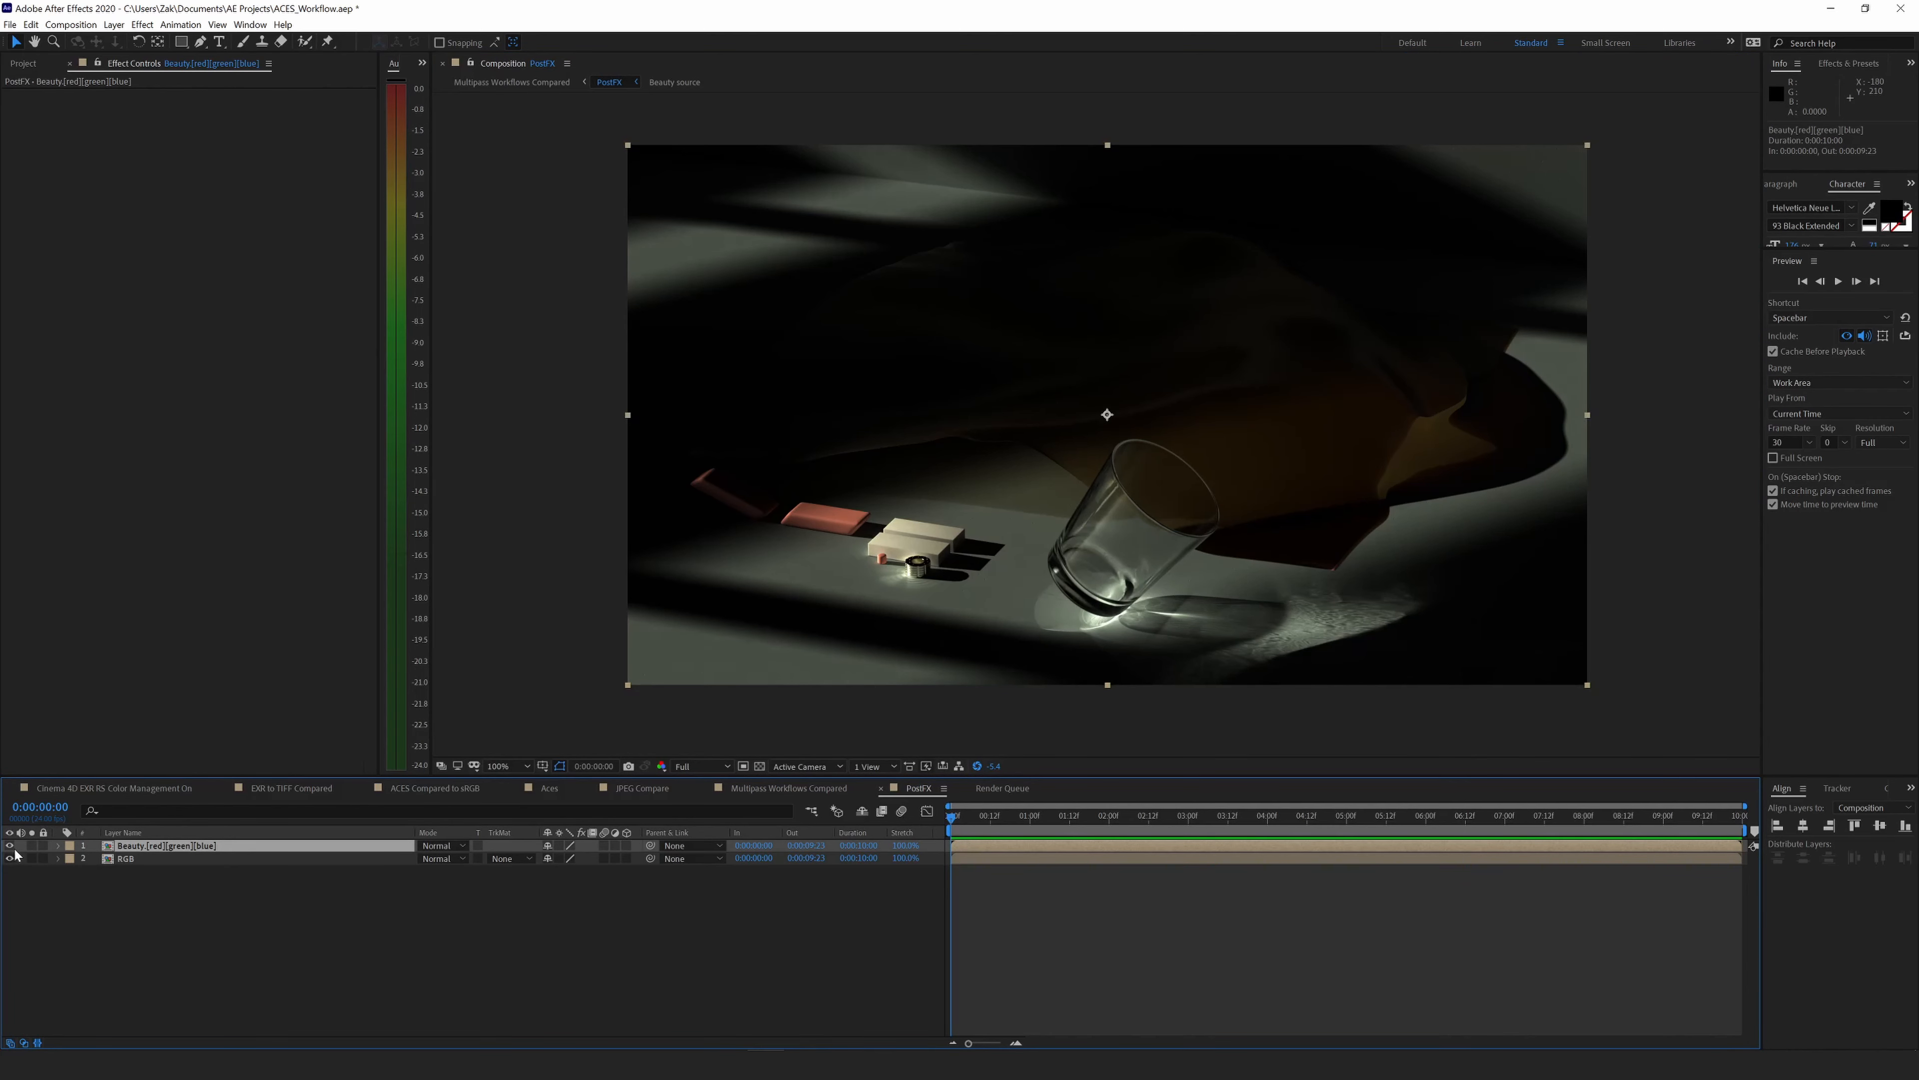
click(10, 846)
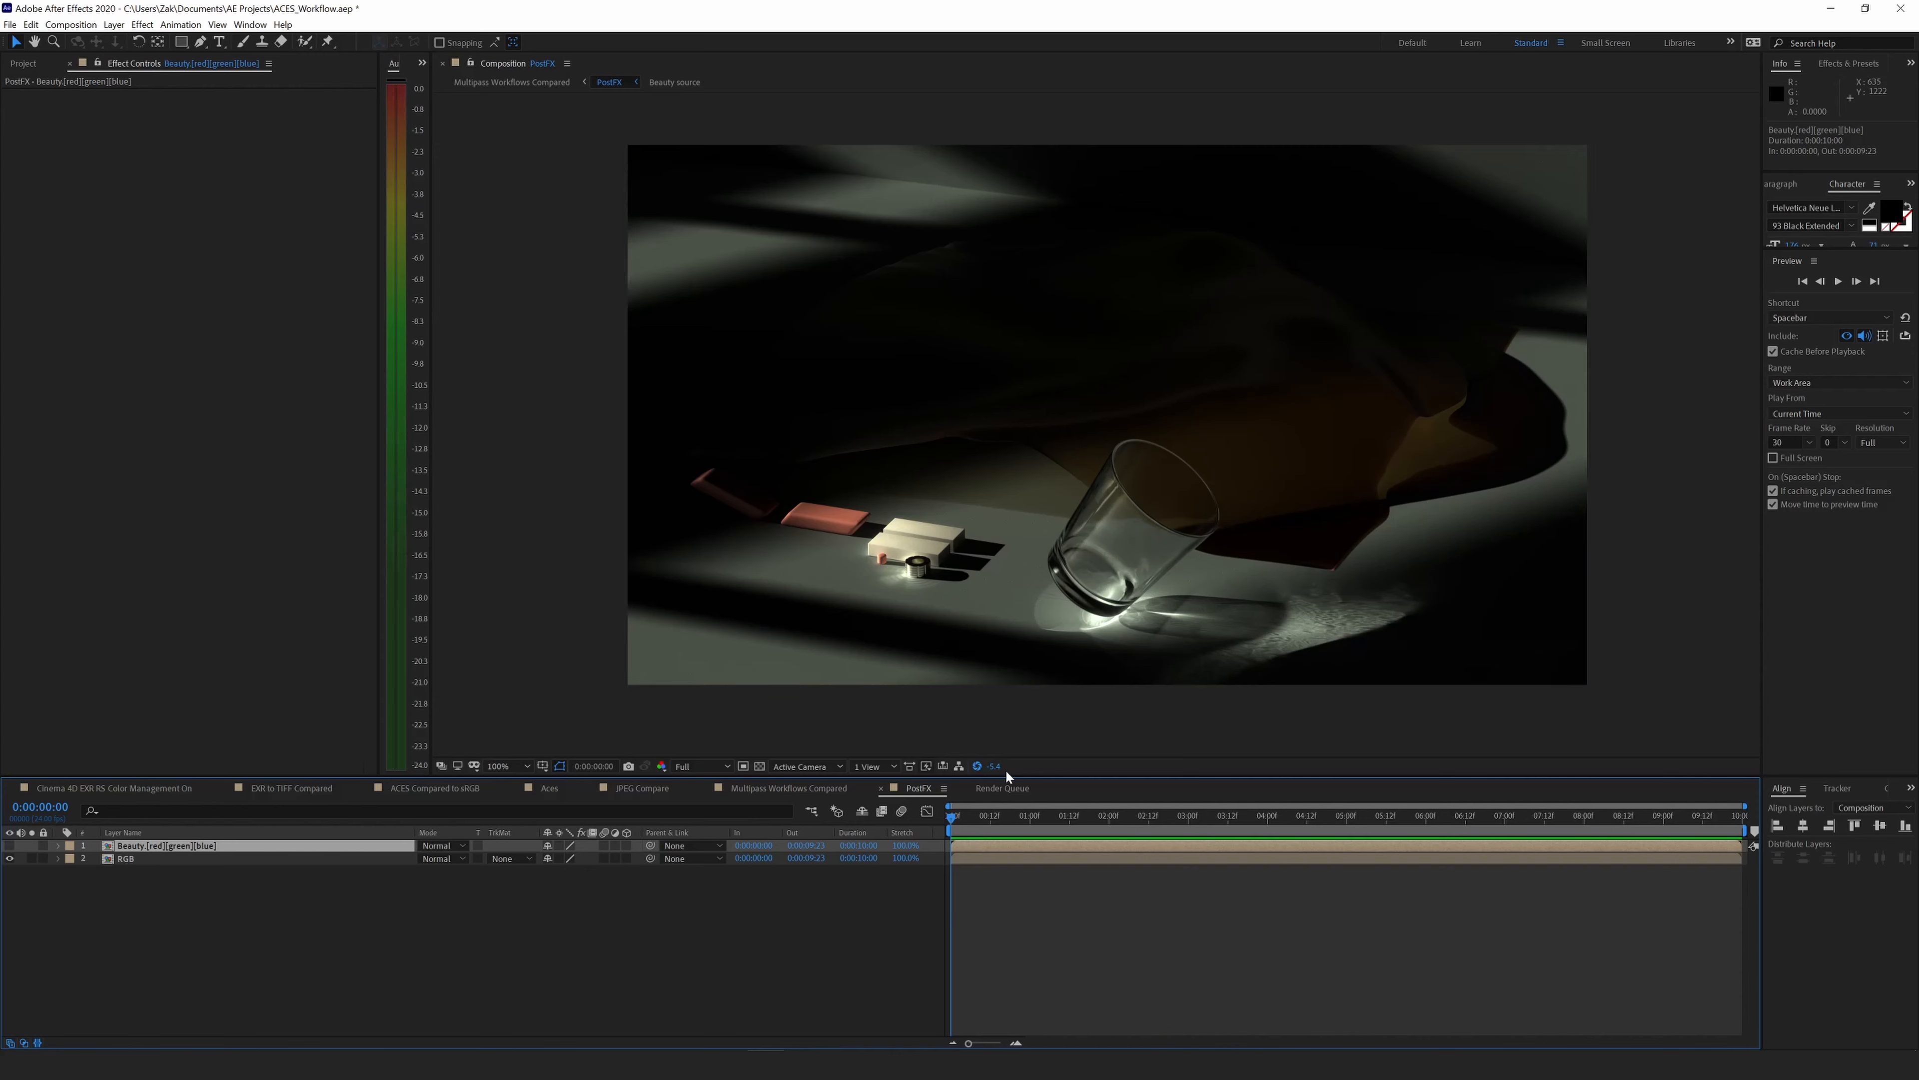
Adjust the viewer exposure and toggle the Beauty layer to compare its highlights with the RGB layer, leaving Beauty visible.
mouse_move(991, 766)
mouse_down()
mouse_move(1011, 767)
mouse_move(993, 767)
mouse_up()
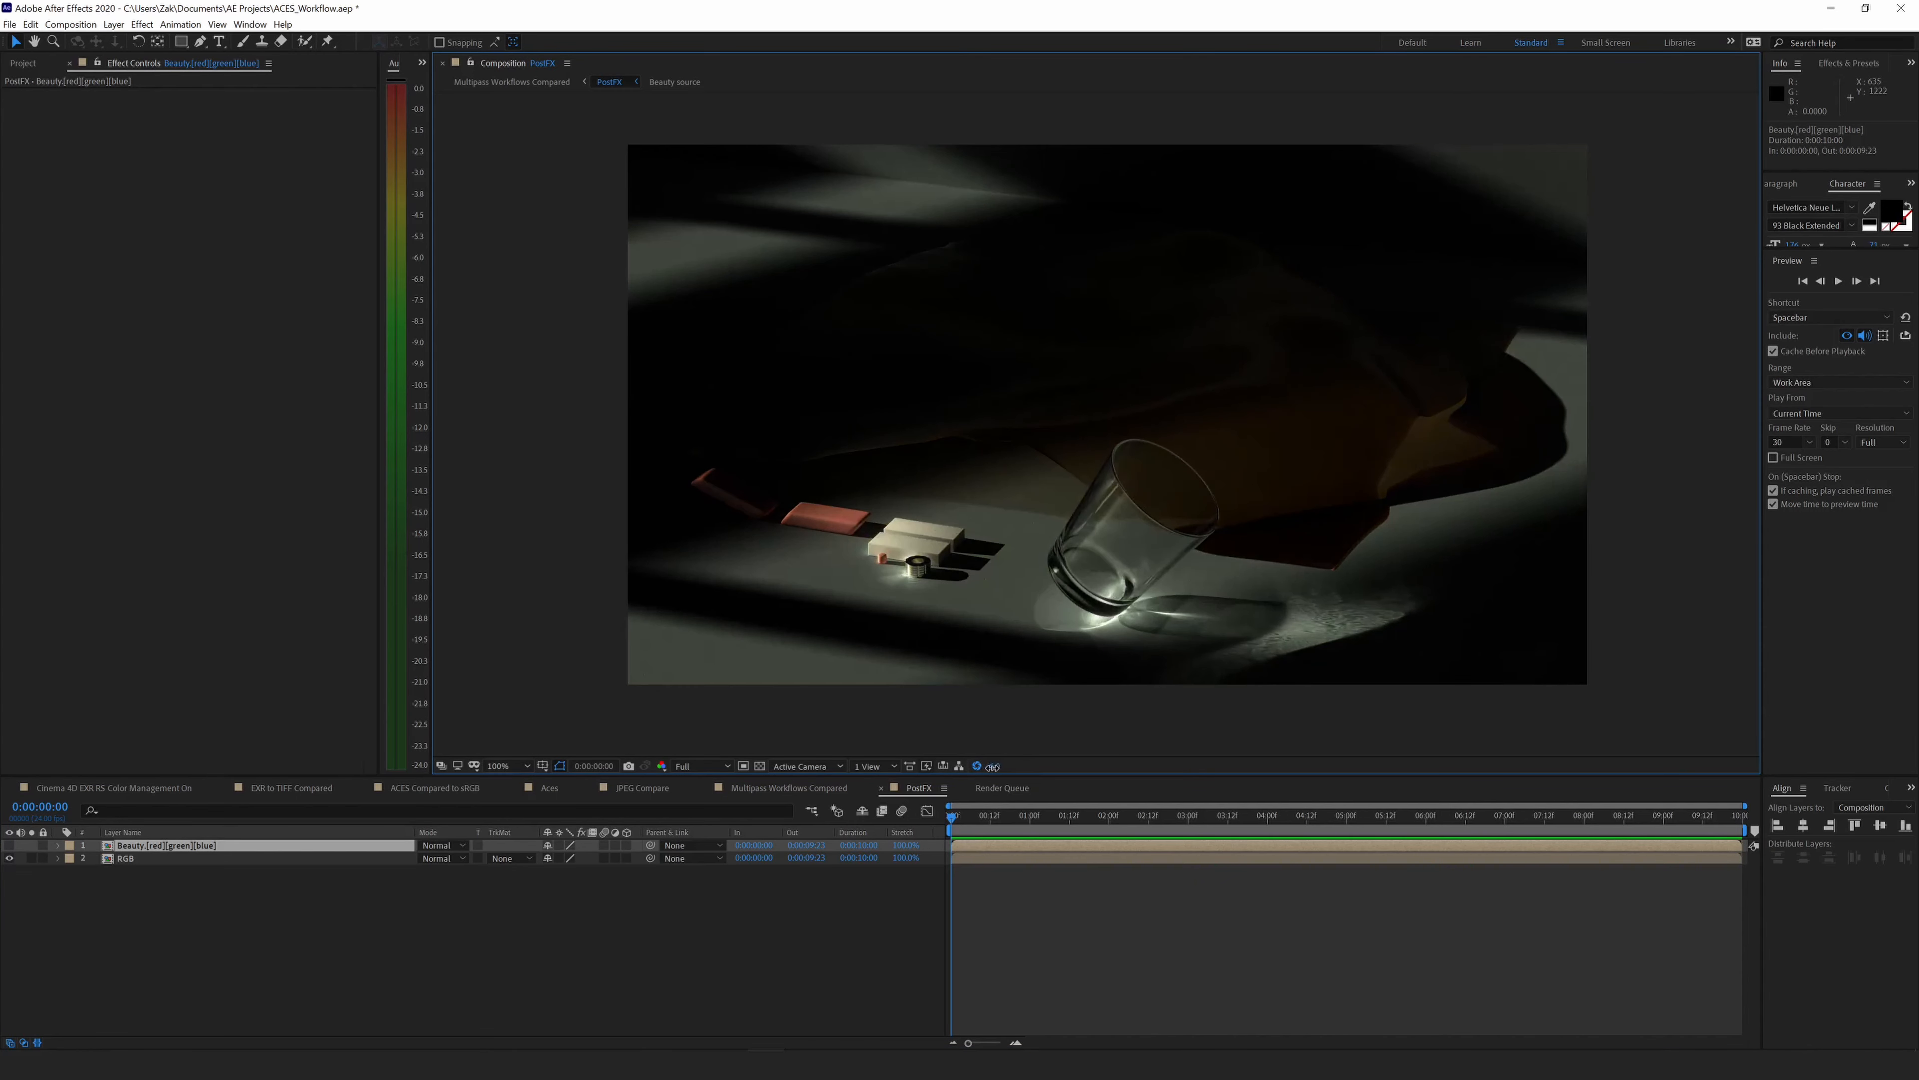
click(9, 847)
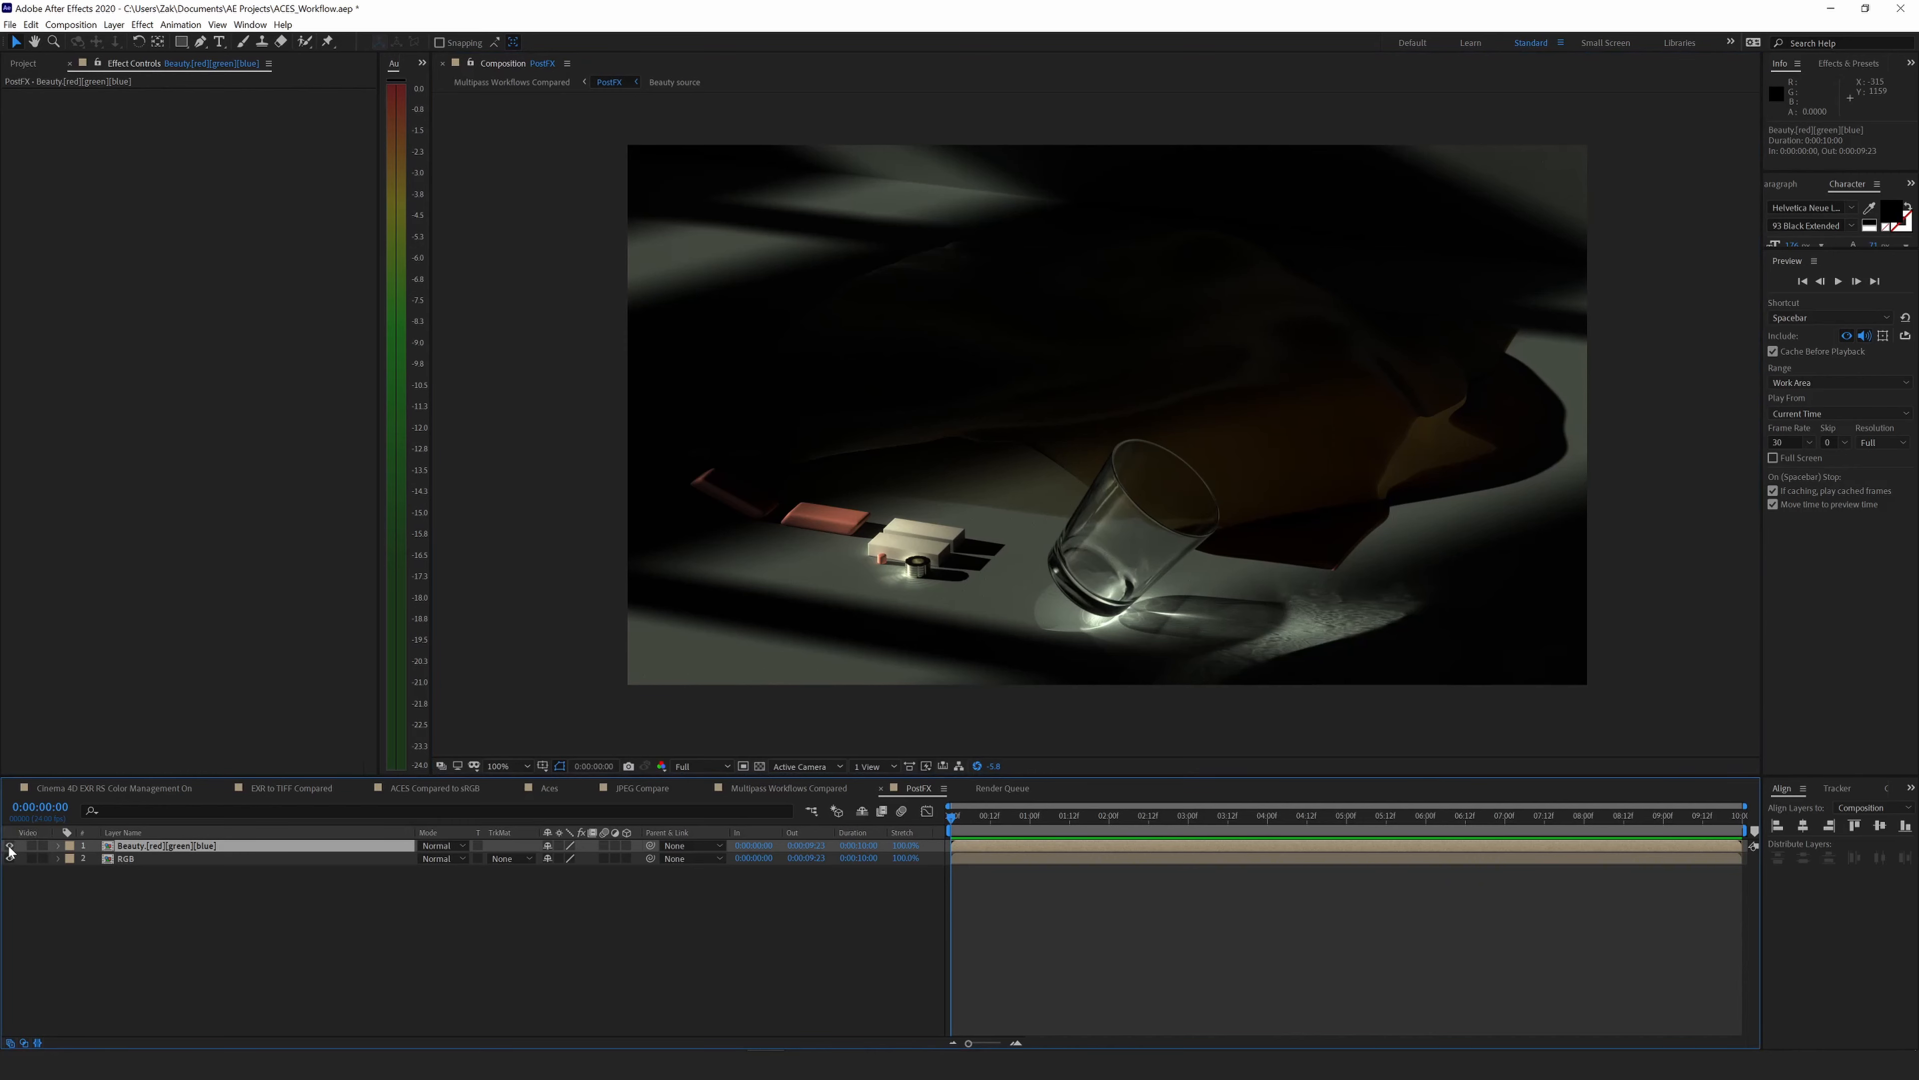
key(ctrl+shift+a)
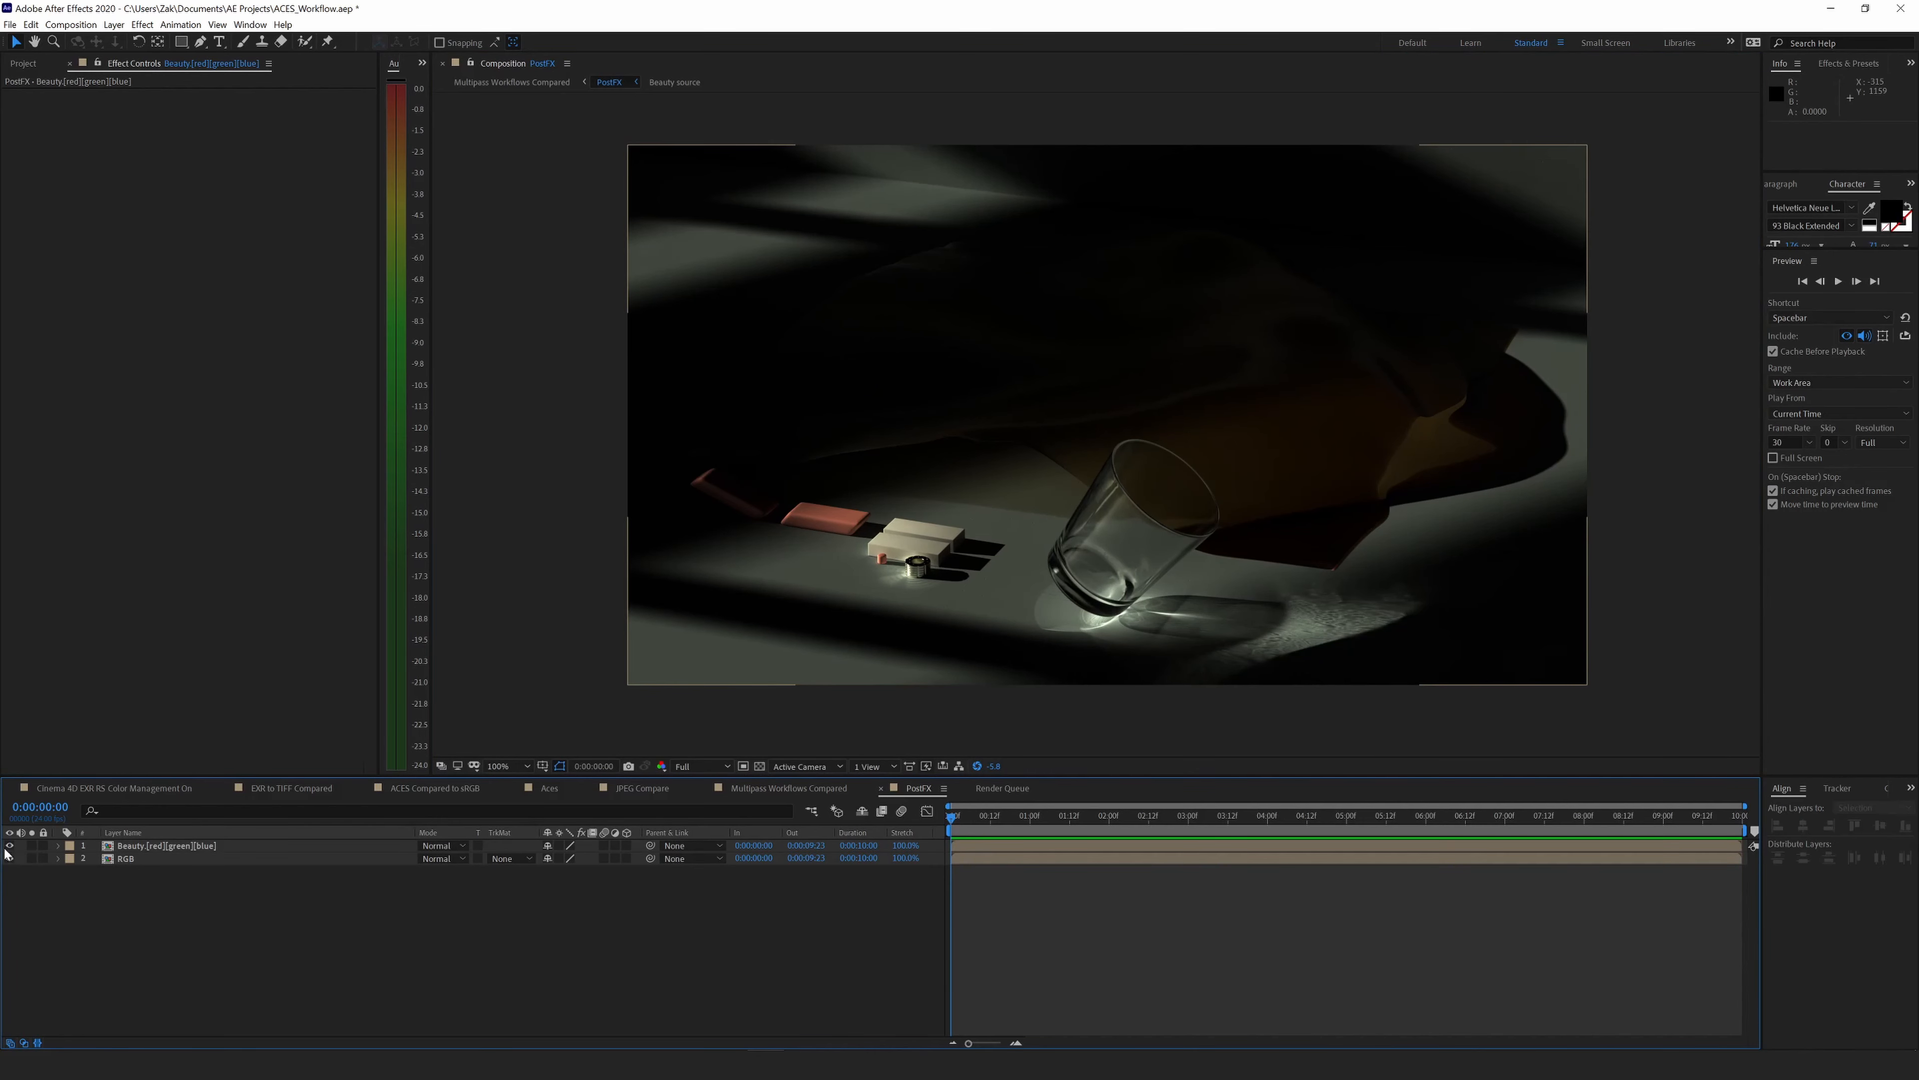
click(9, 847)
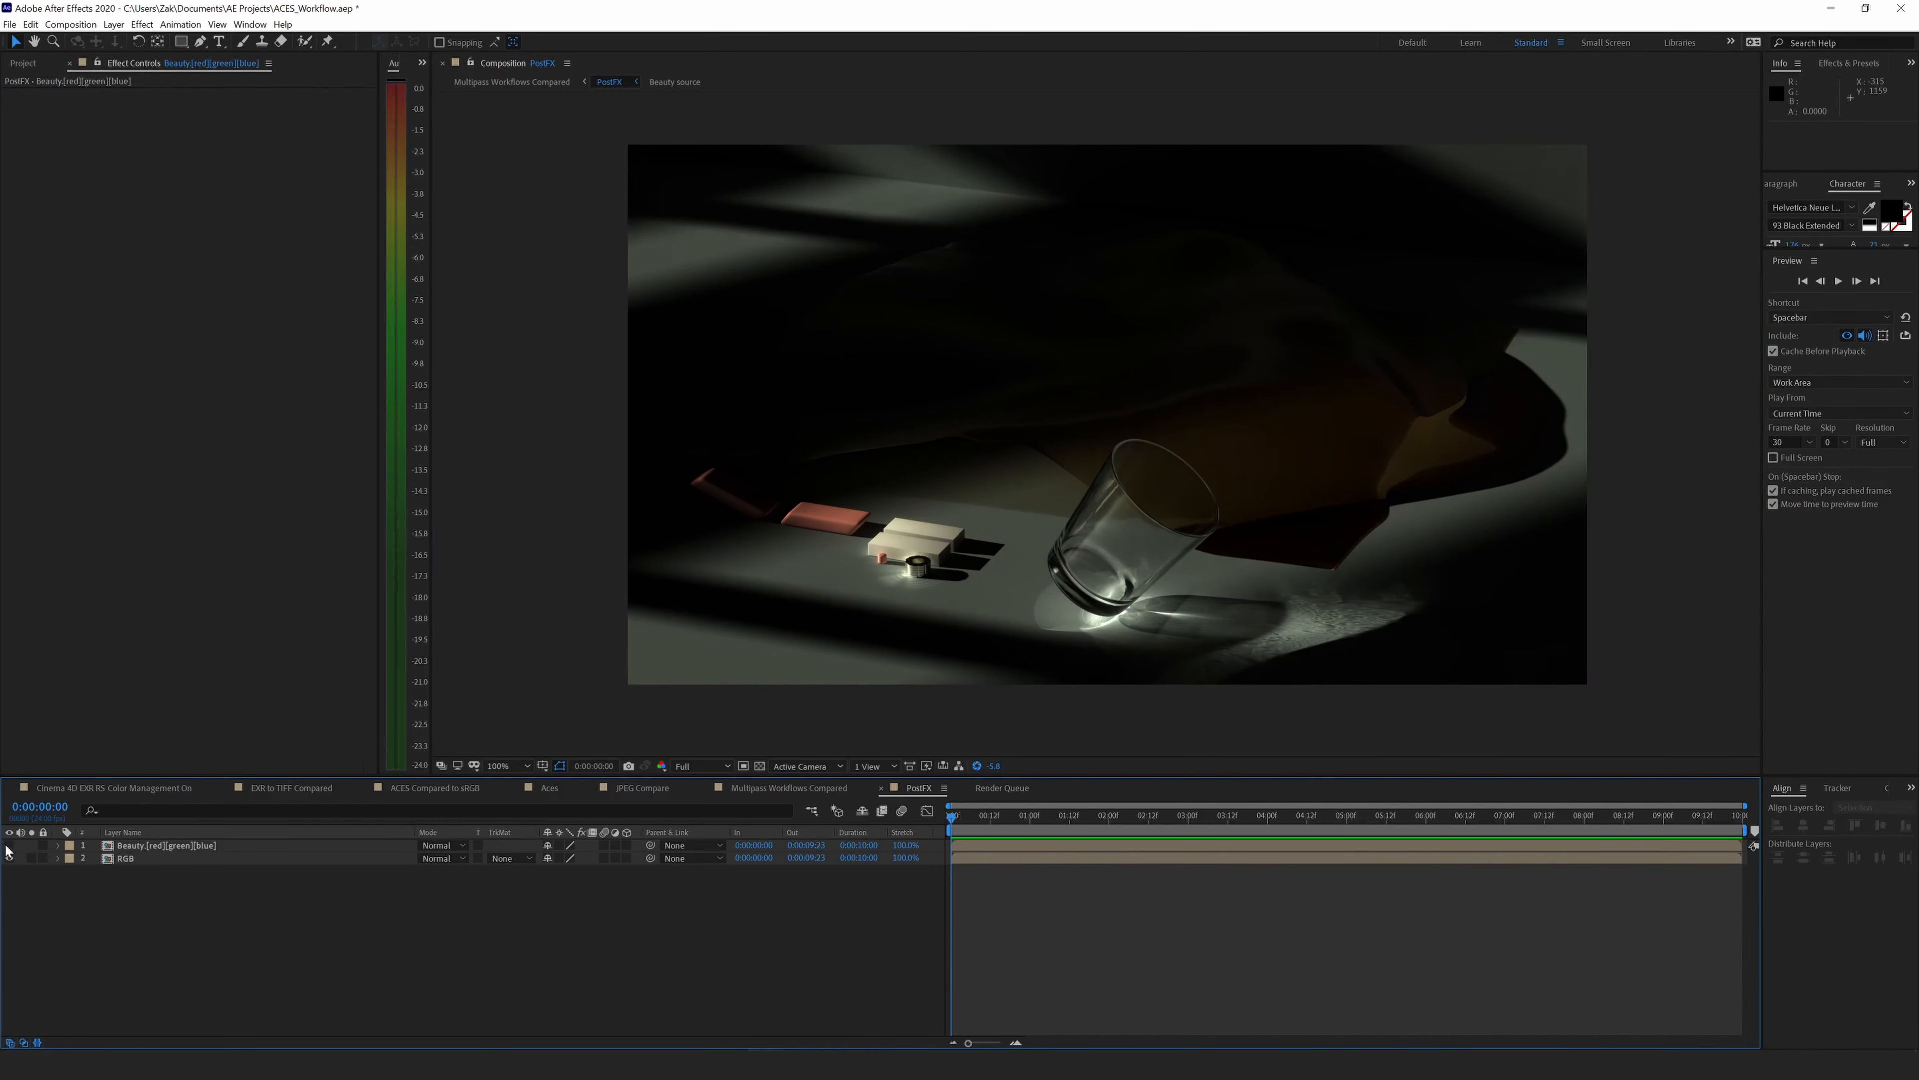
click(9, 847)
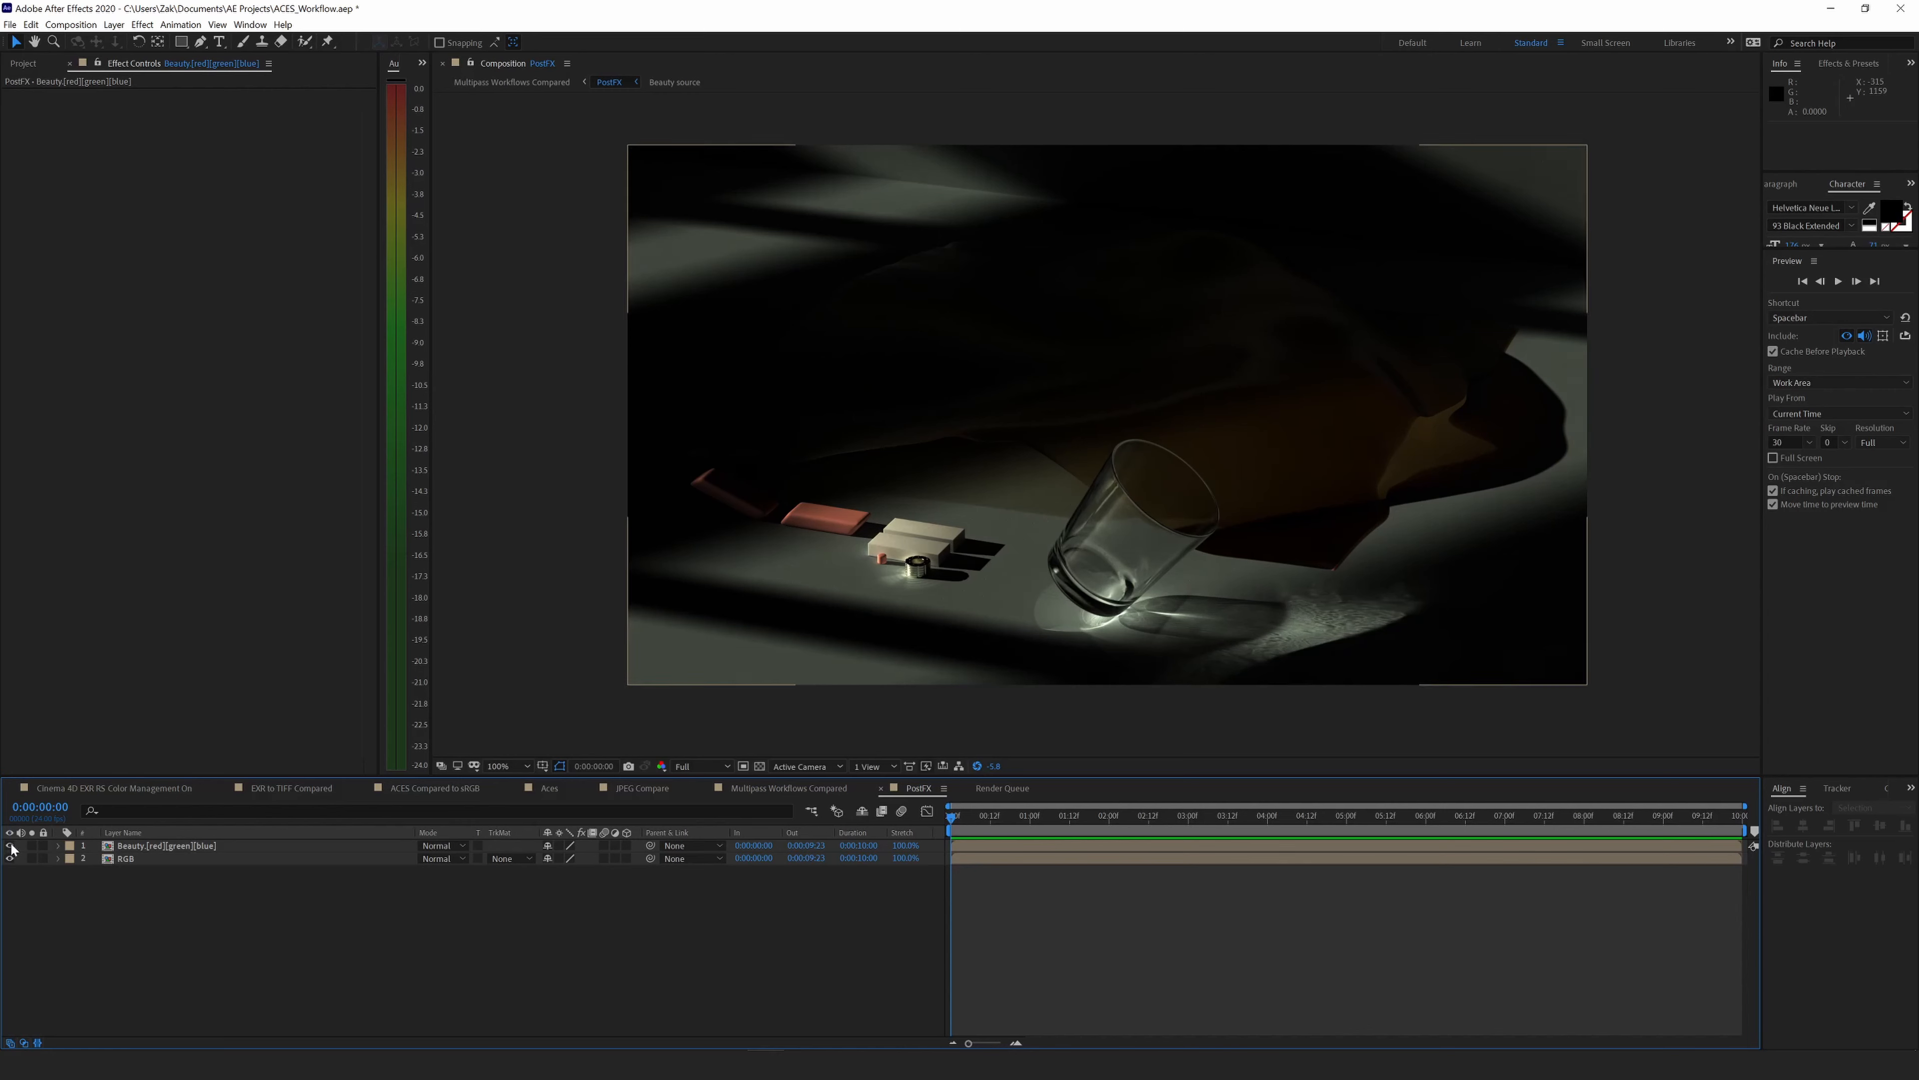
click(146, 845)
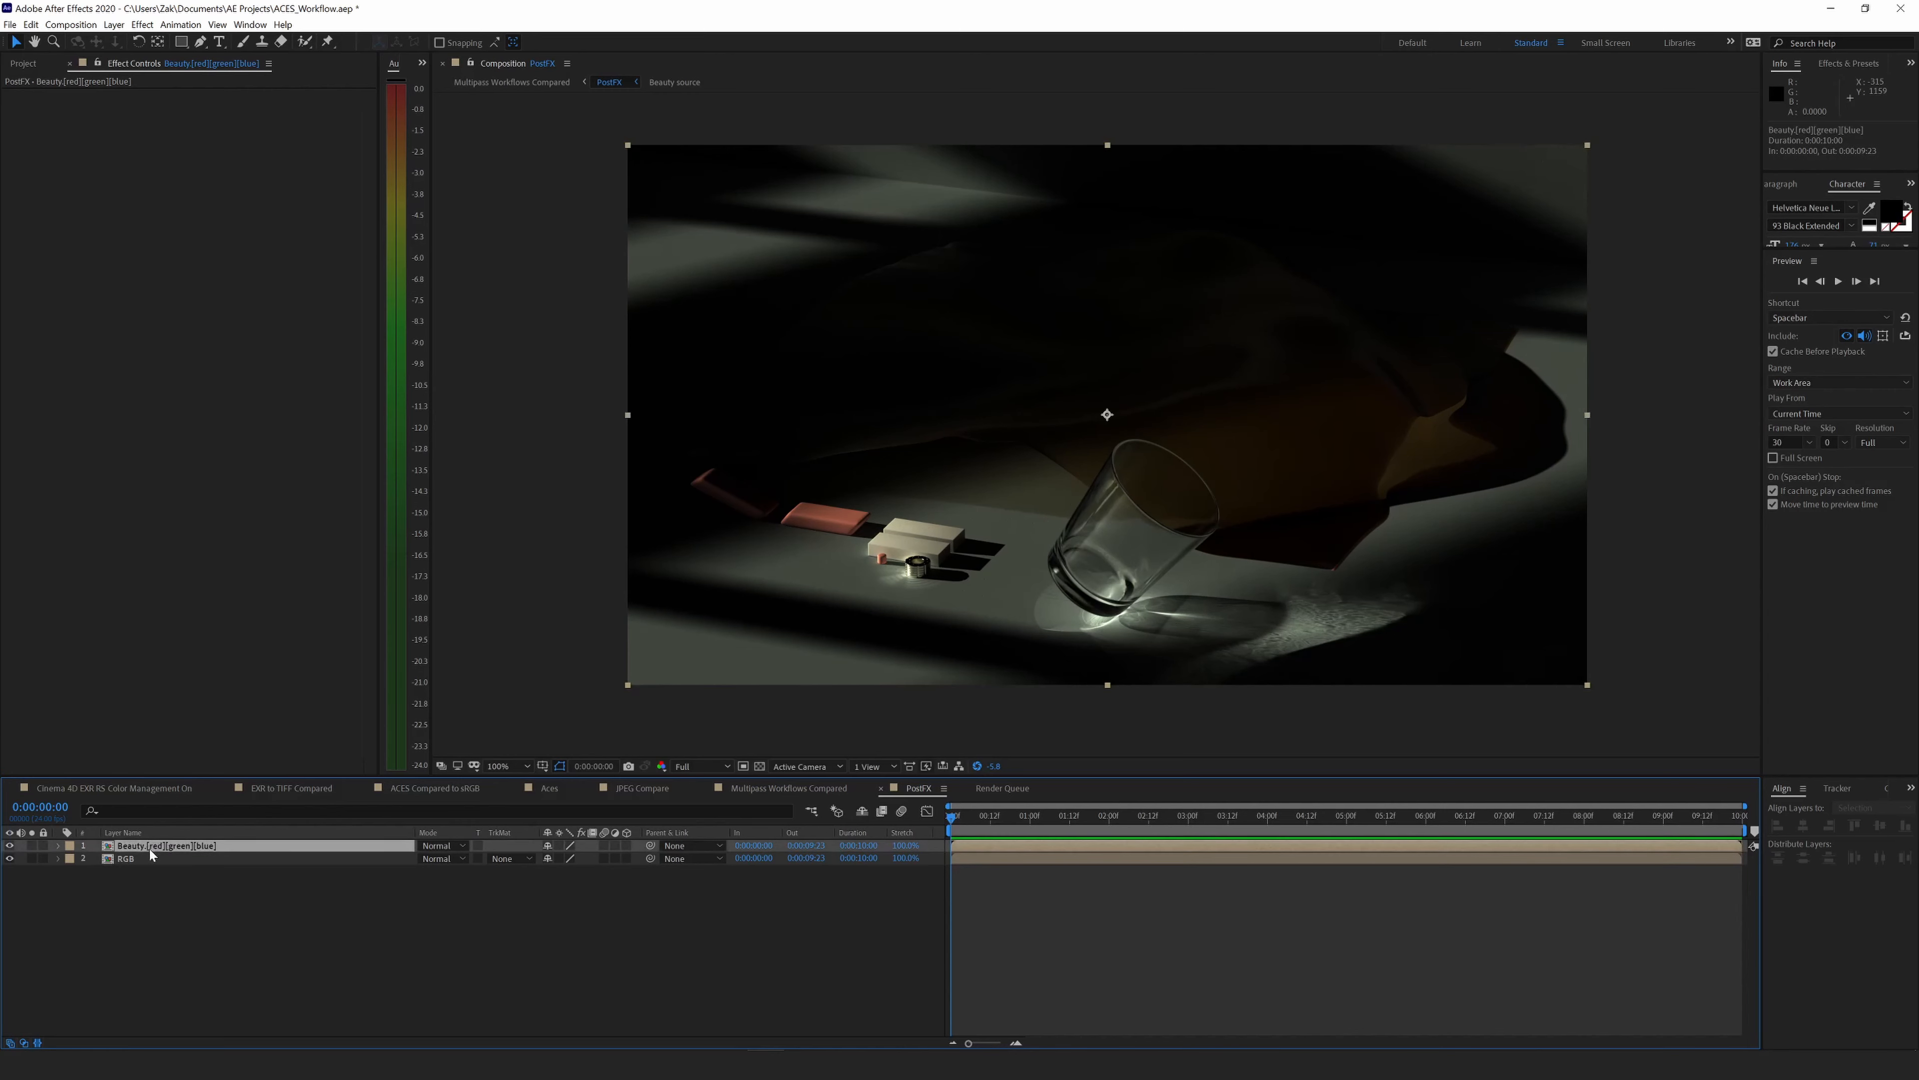
click(181, 858)
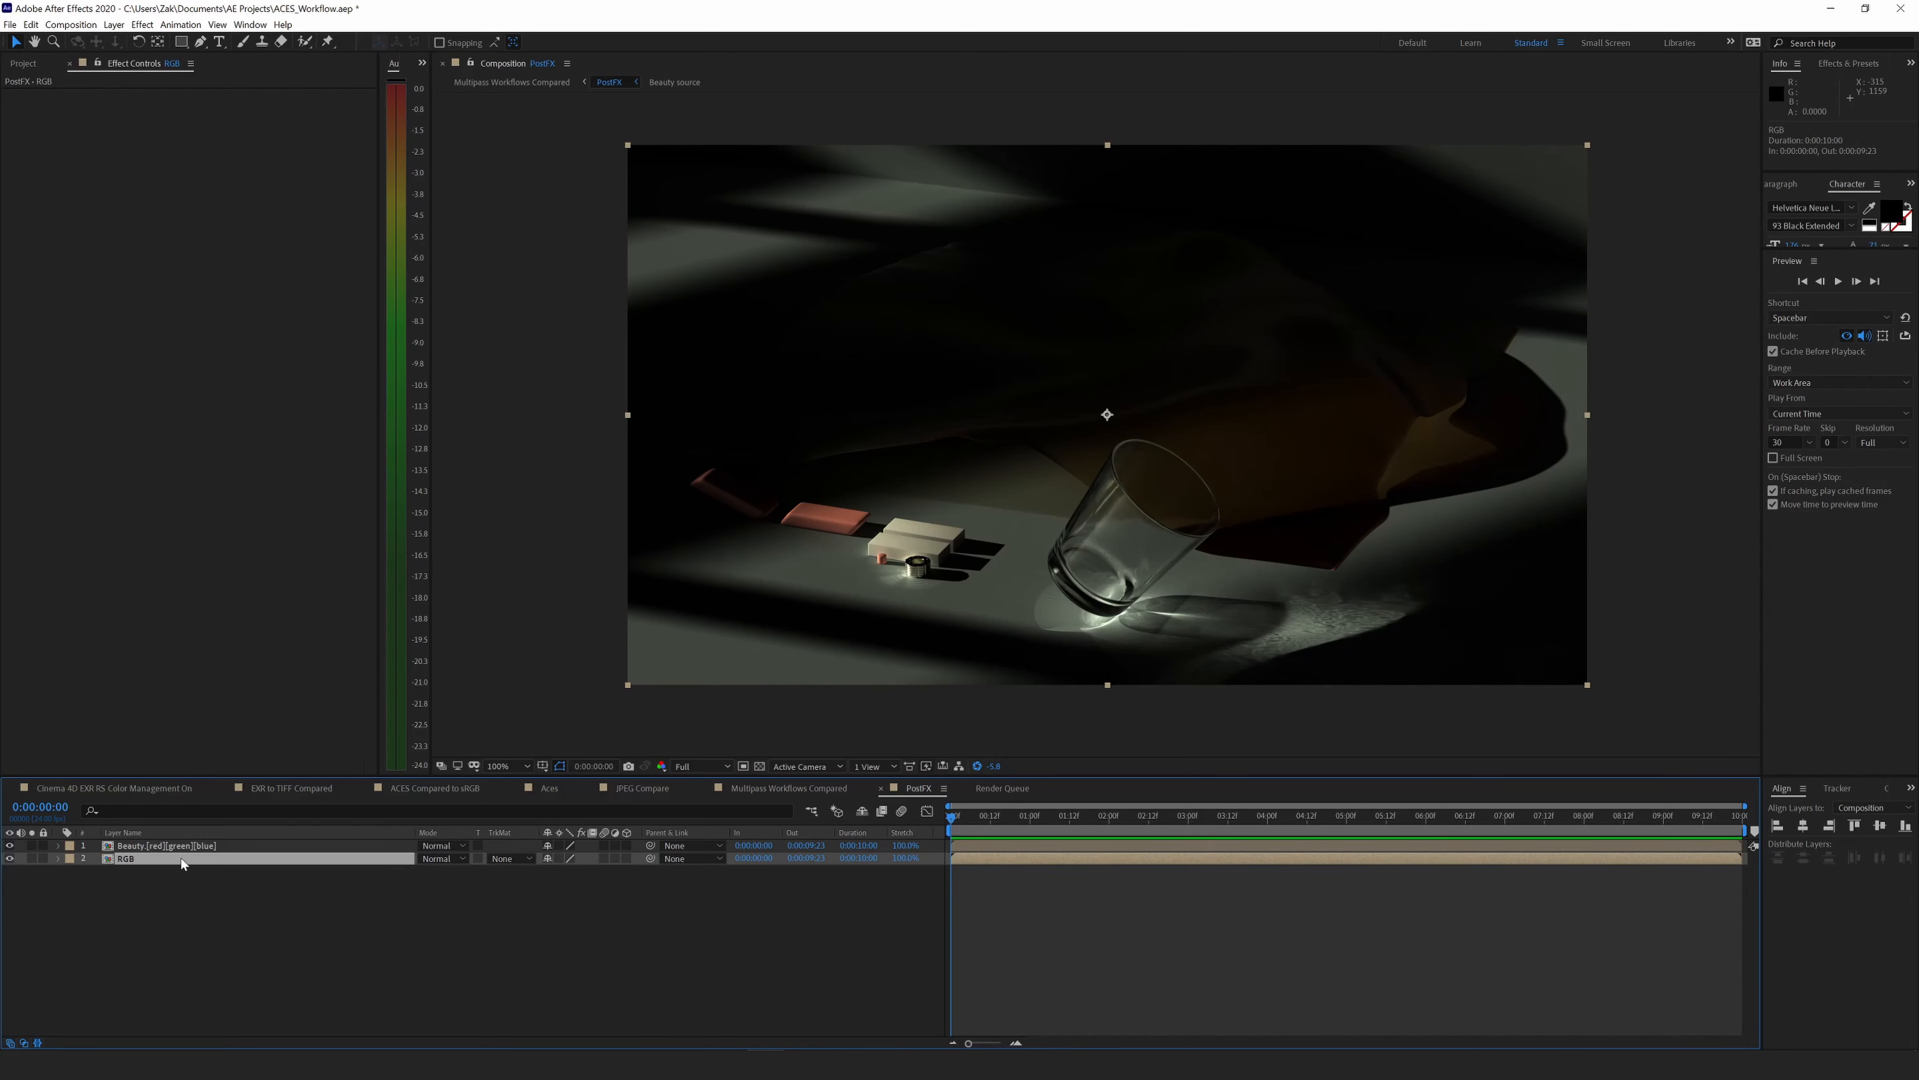
Set the Beauty layer's blending mode to Difference over the RGB layer and reset the viewer exposure.
click(180, 844)
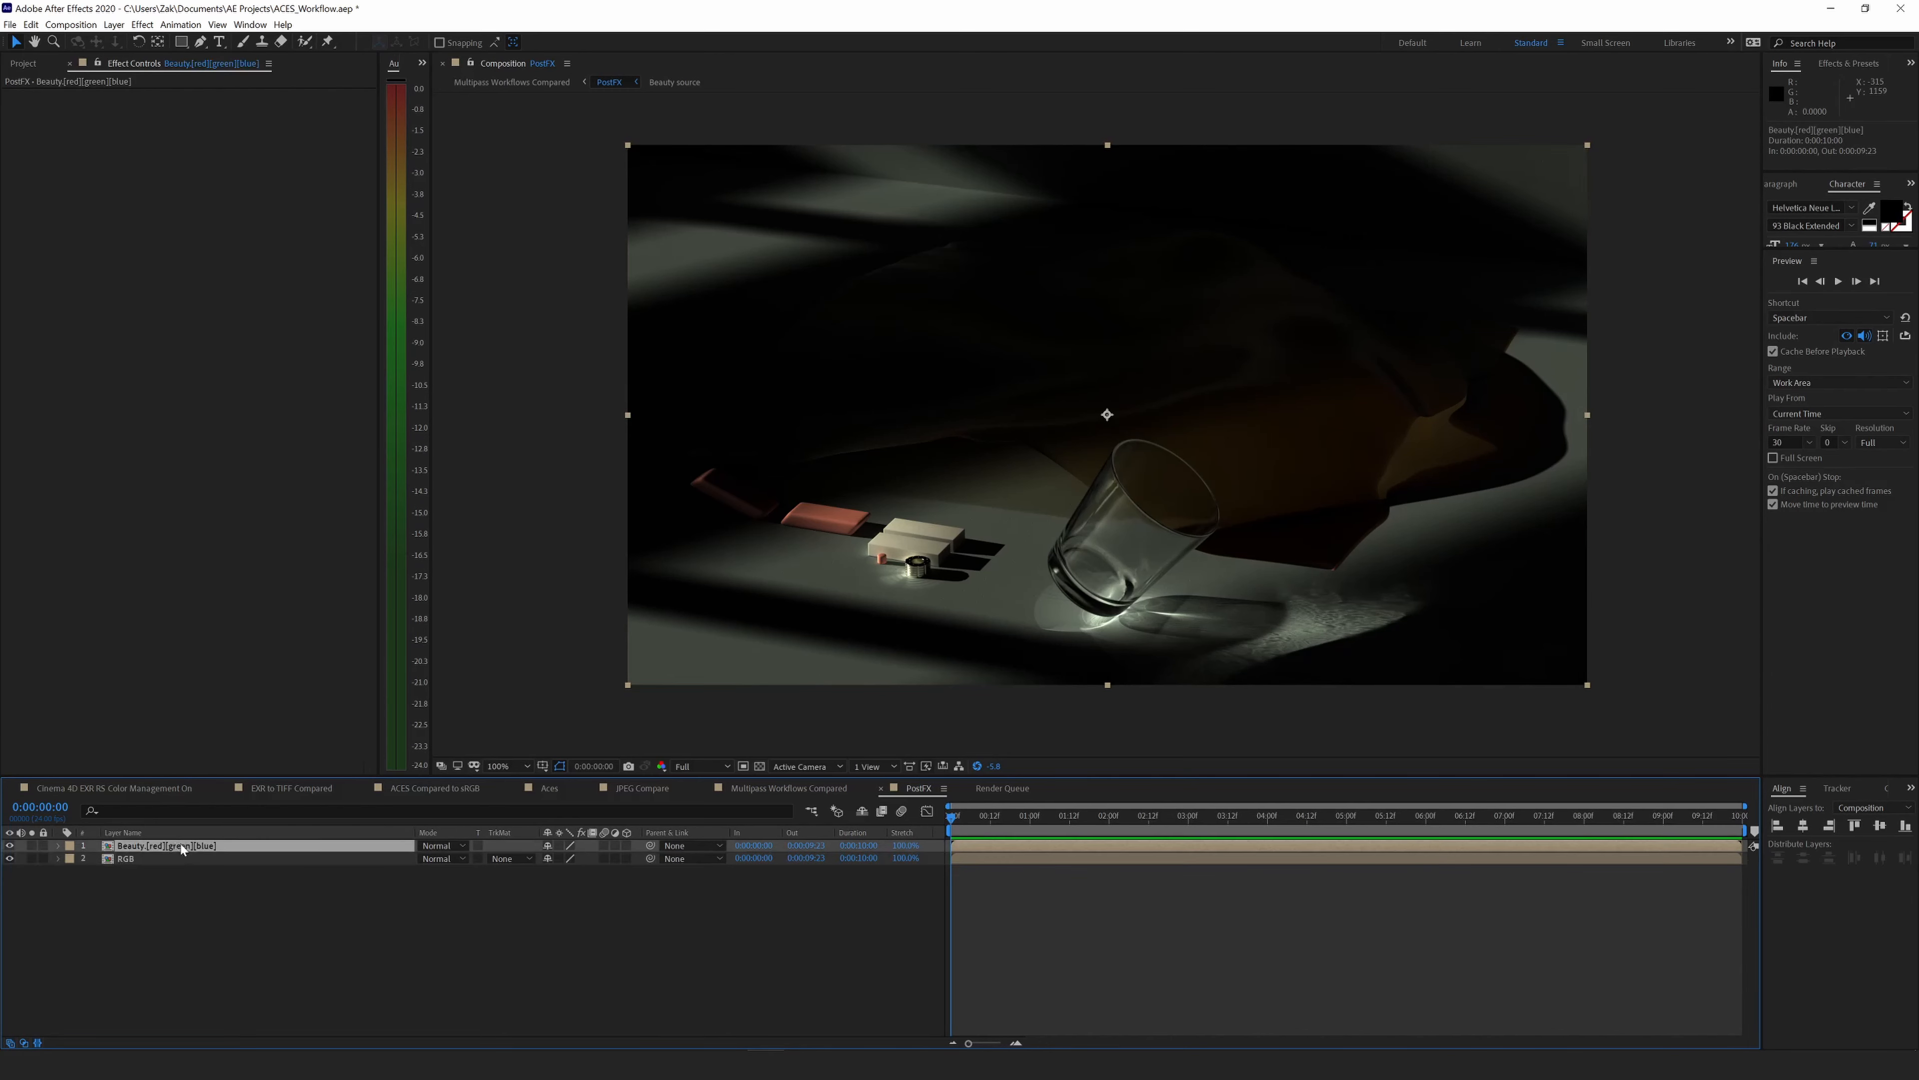
click(452, 847)
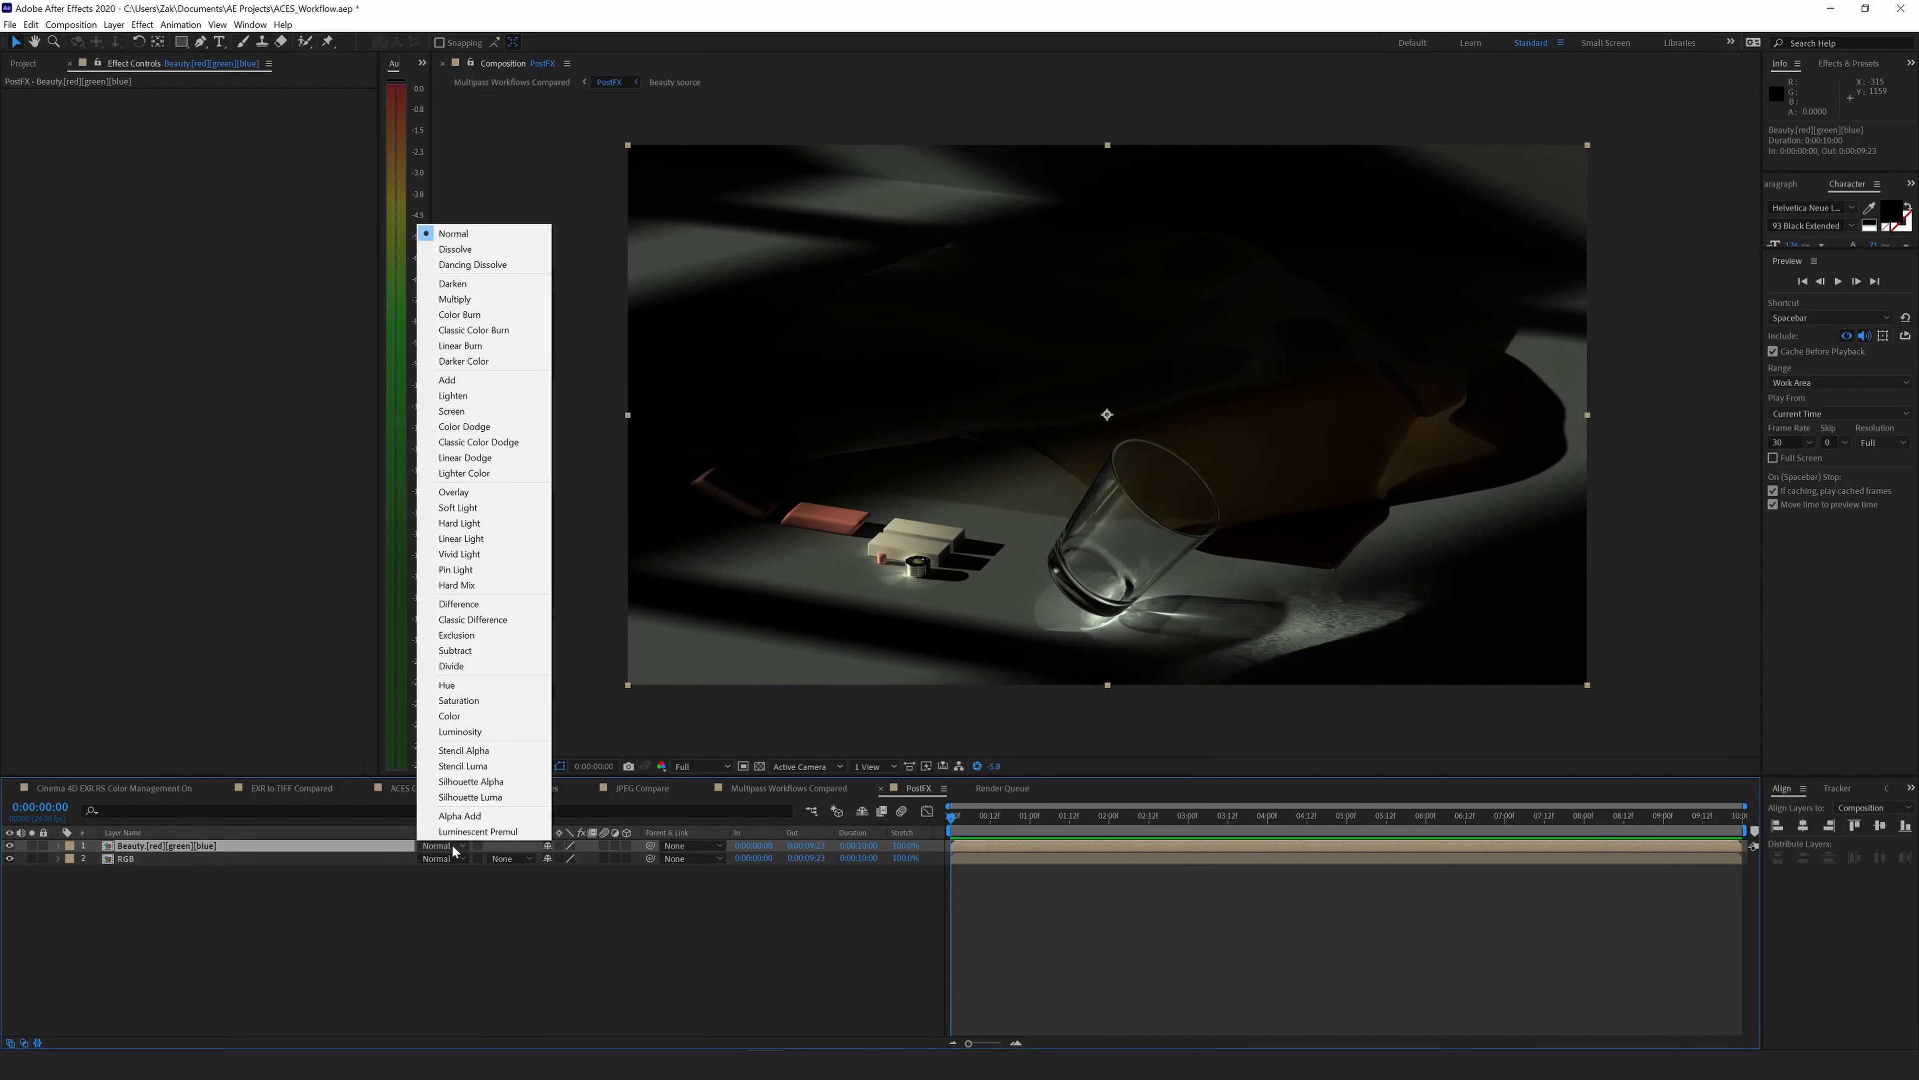
click(453, 604)
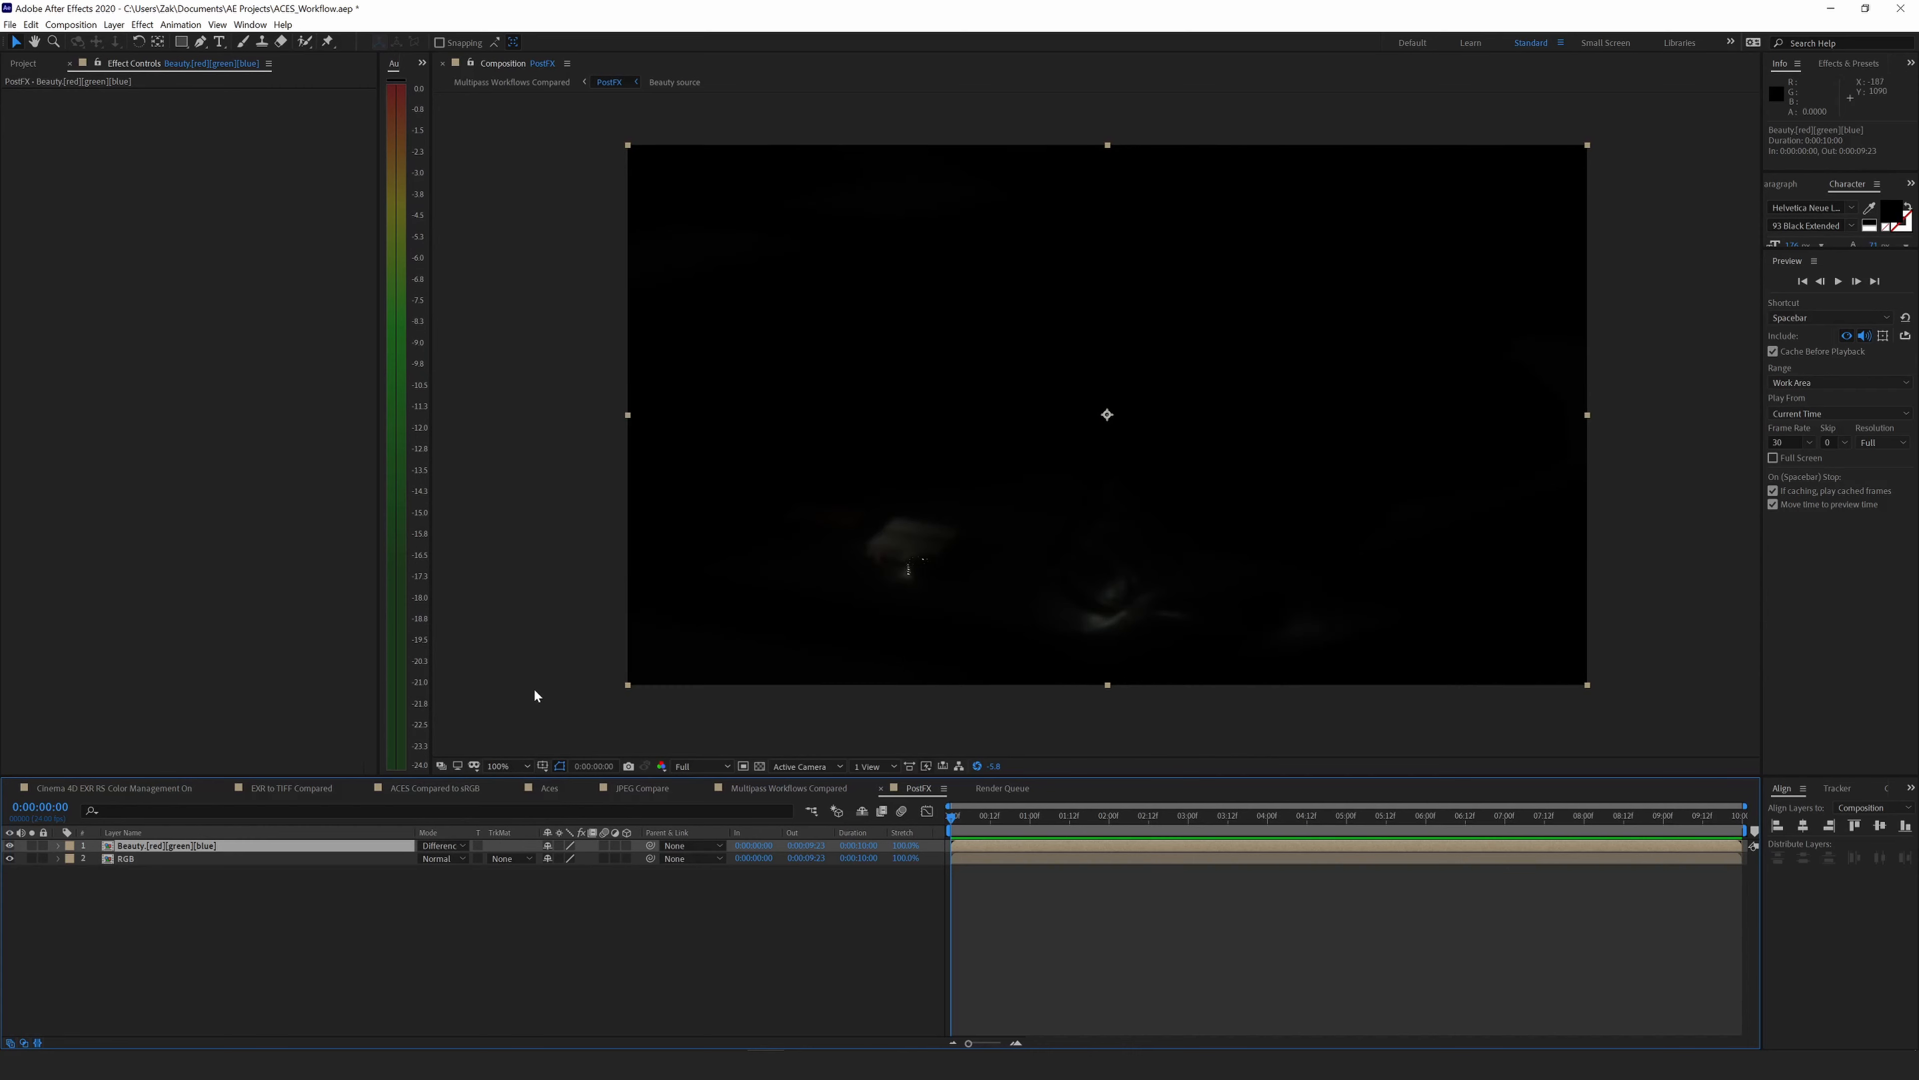
click(978, 767)
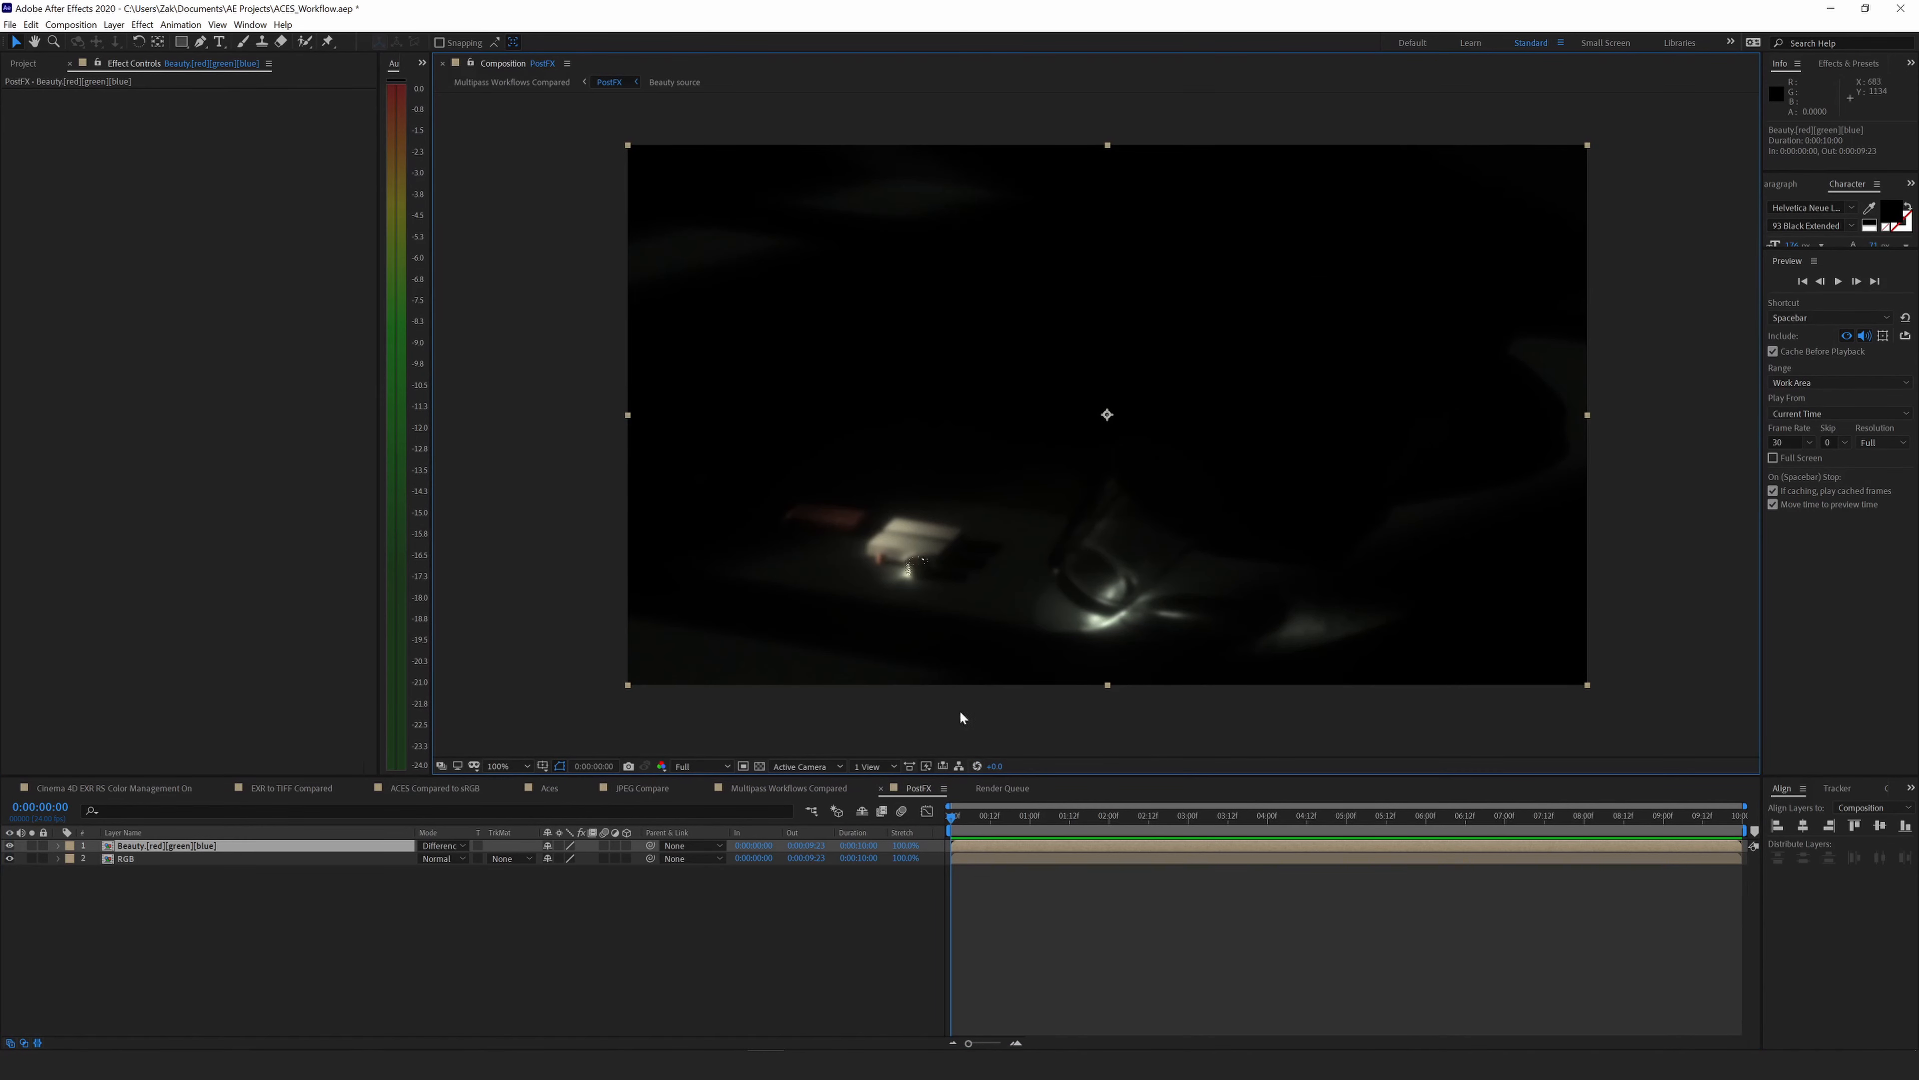
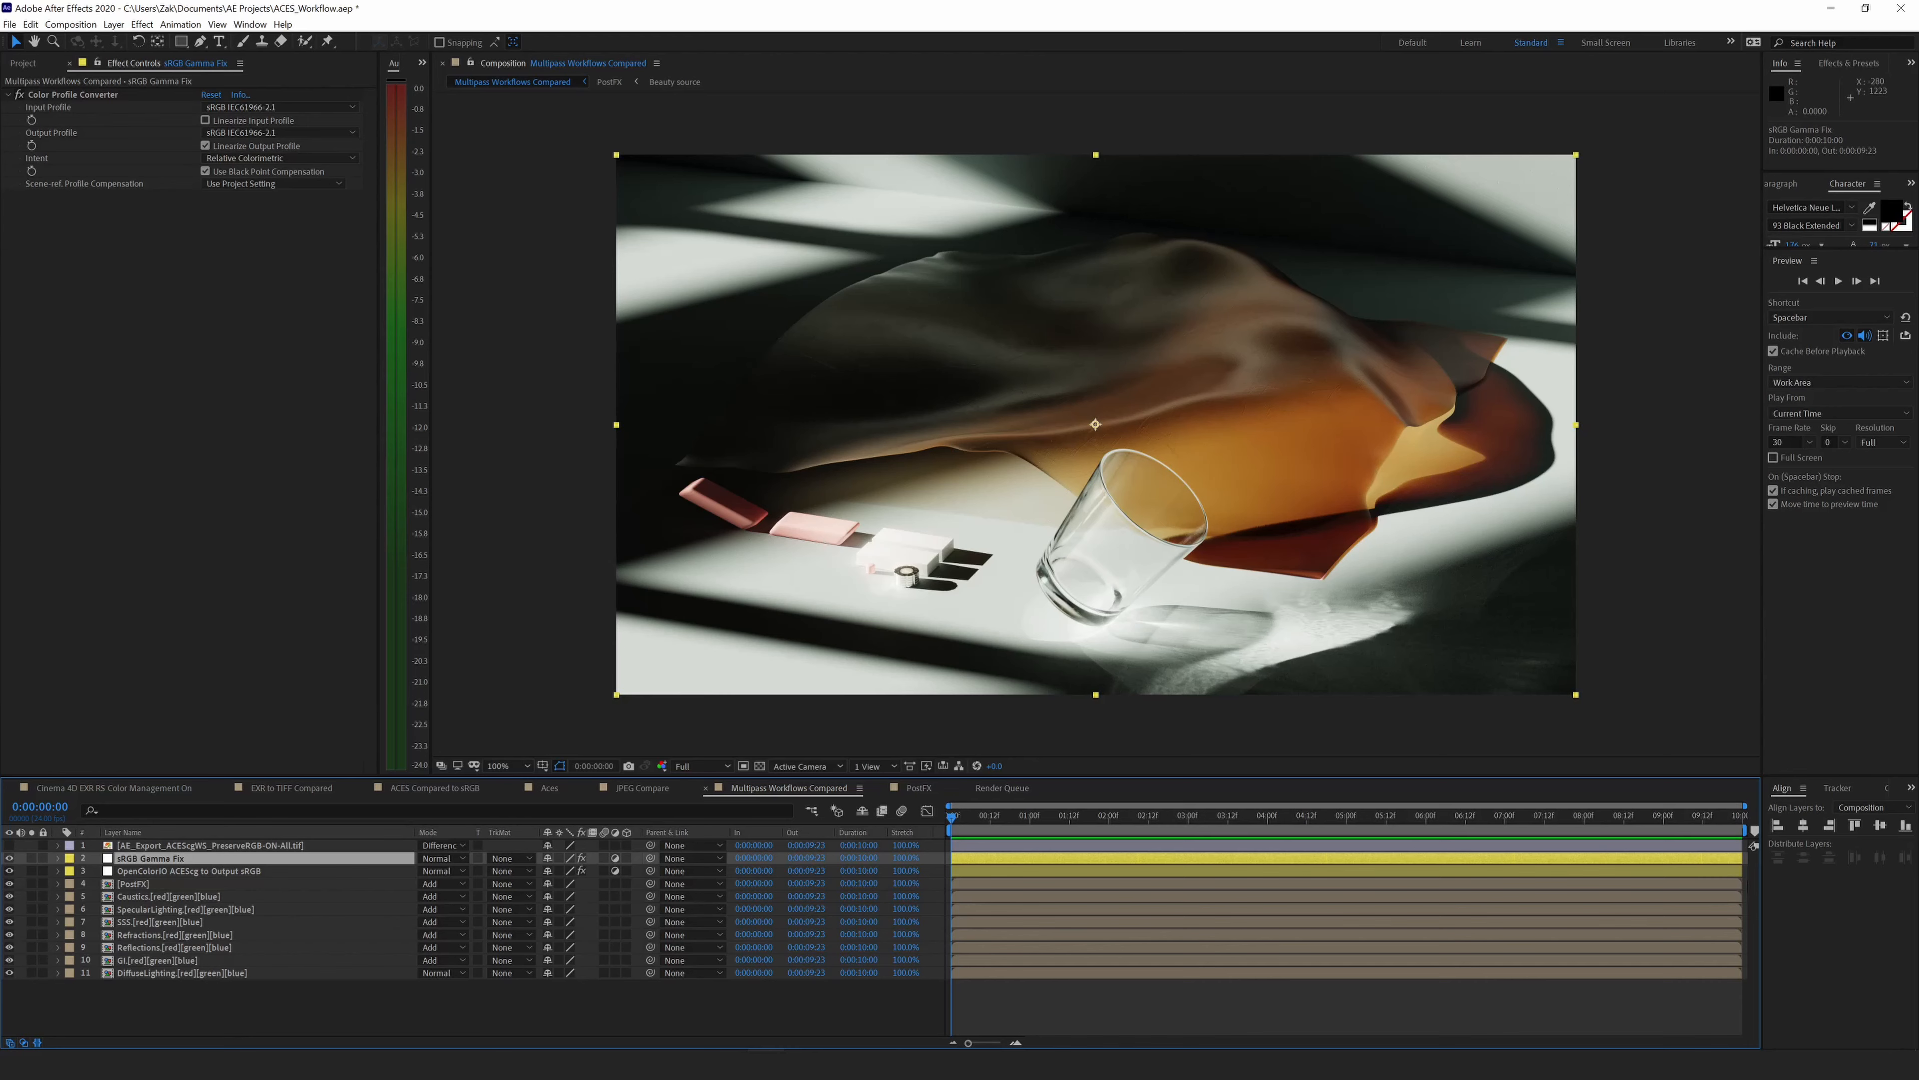
In the Multipass Workflows Compared composition, vary the Reflections layer's Opacity, ending at 100%.
click(152, 949)
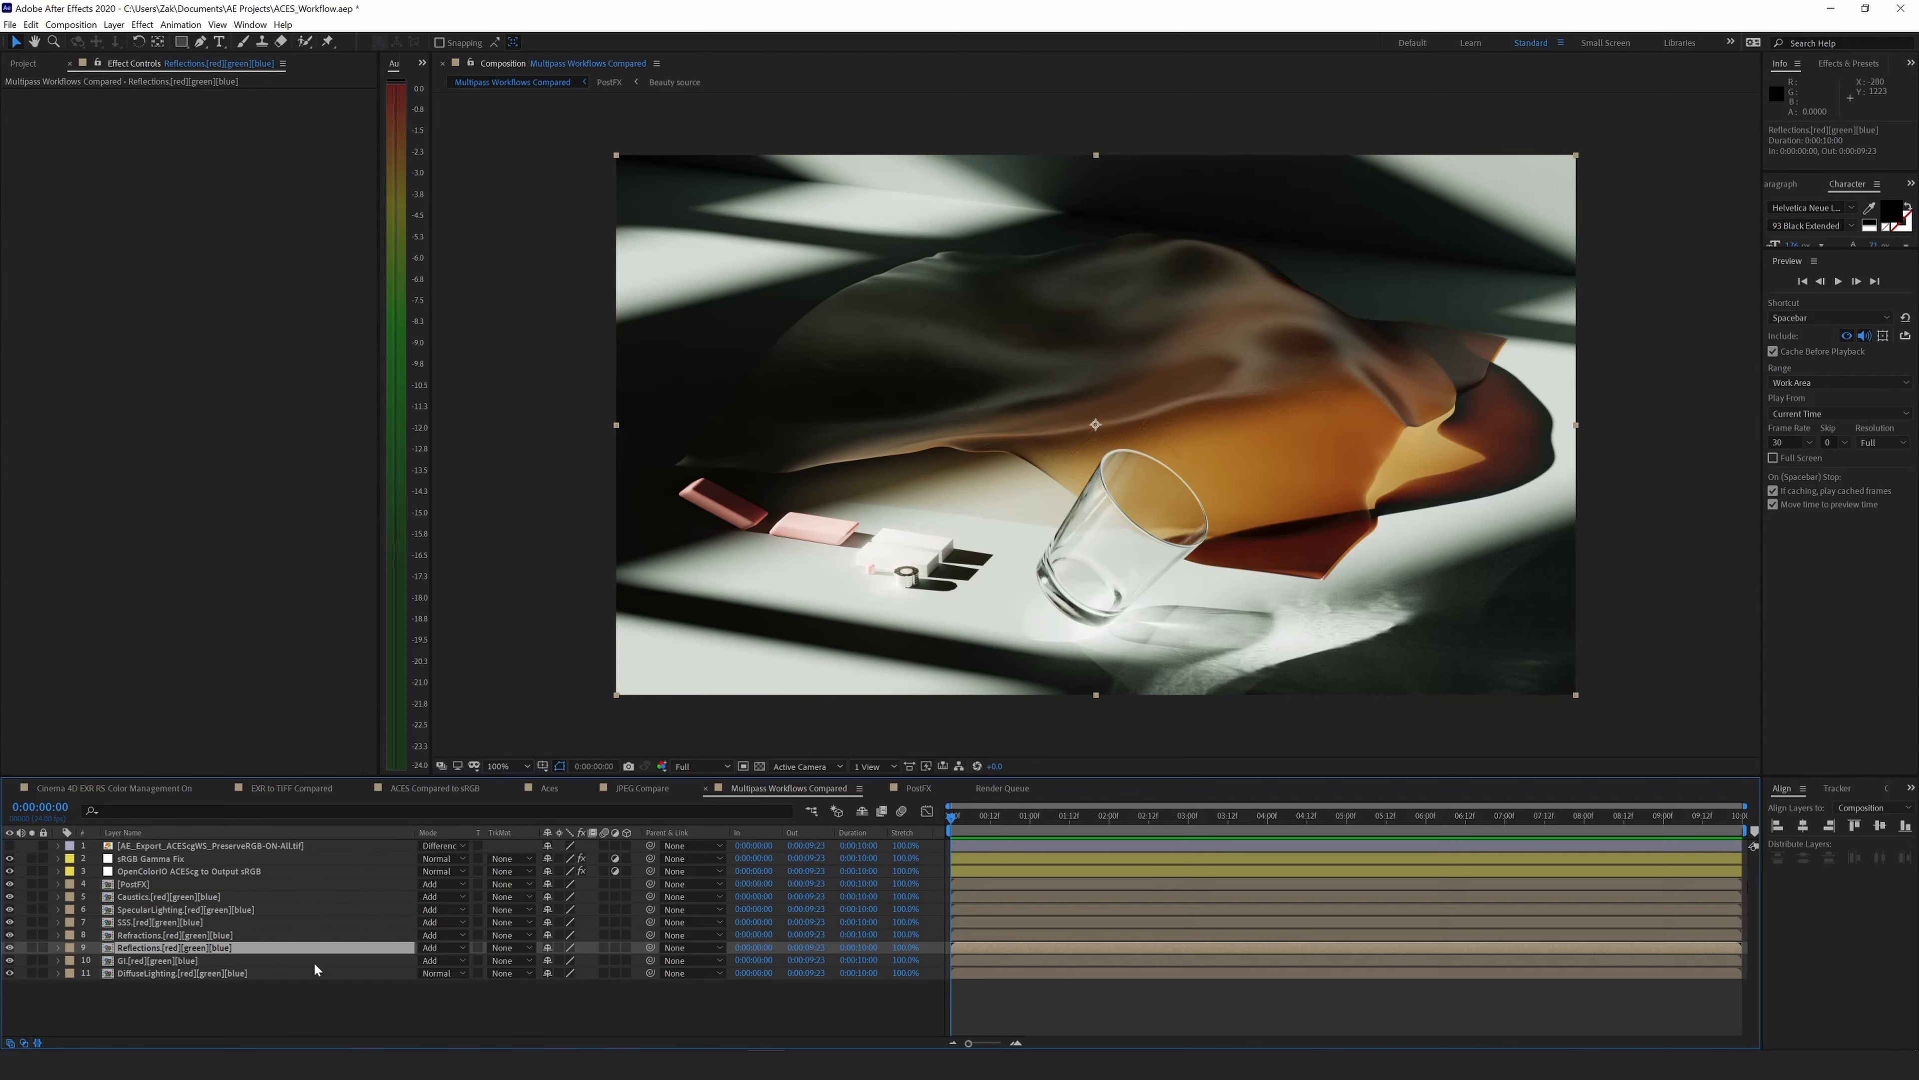
key(t)
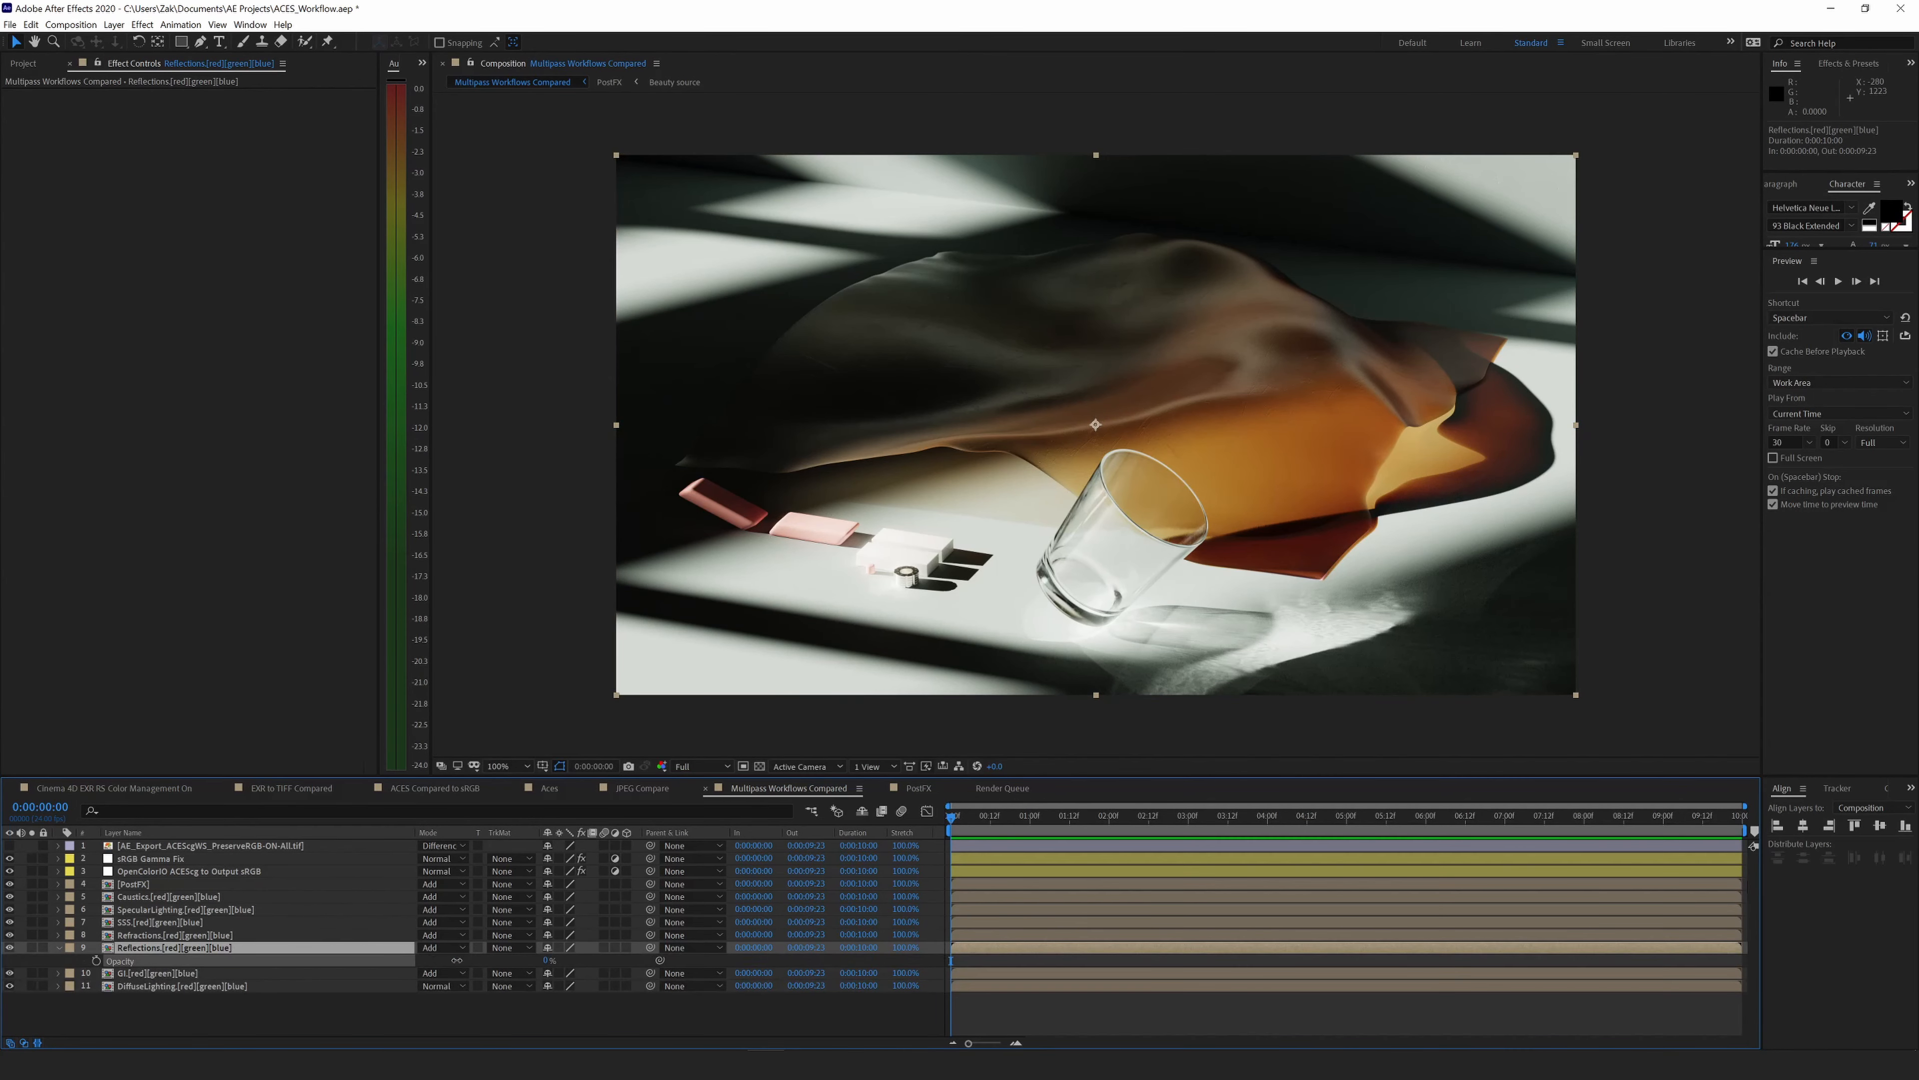
drag(552, 960, 639, 961)
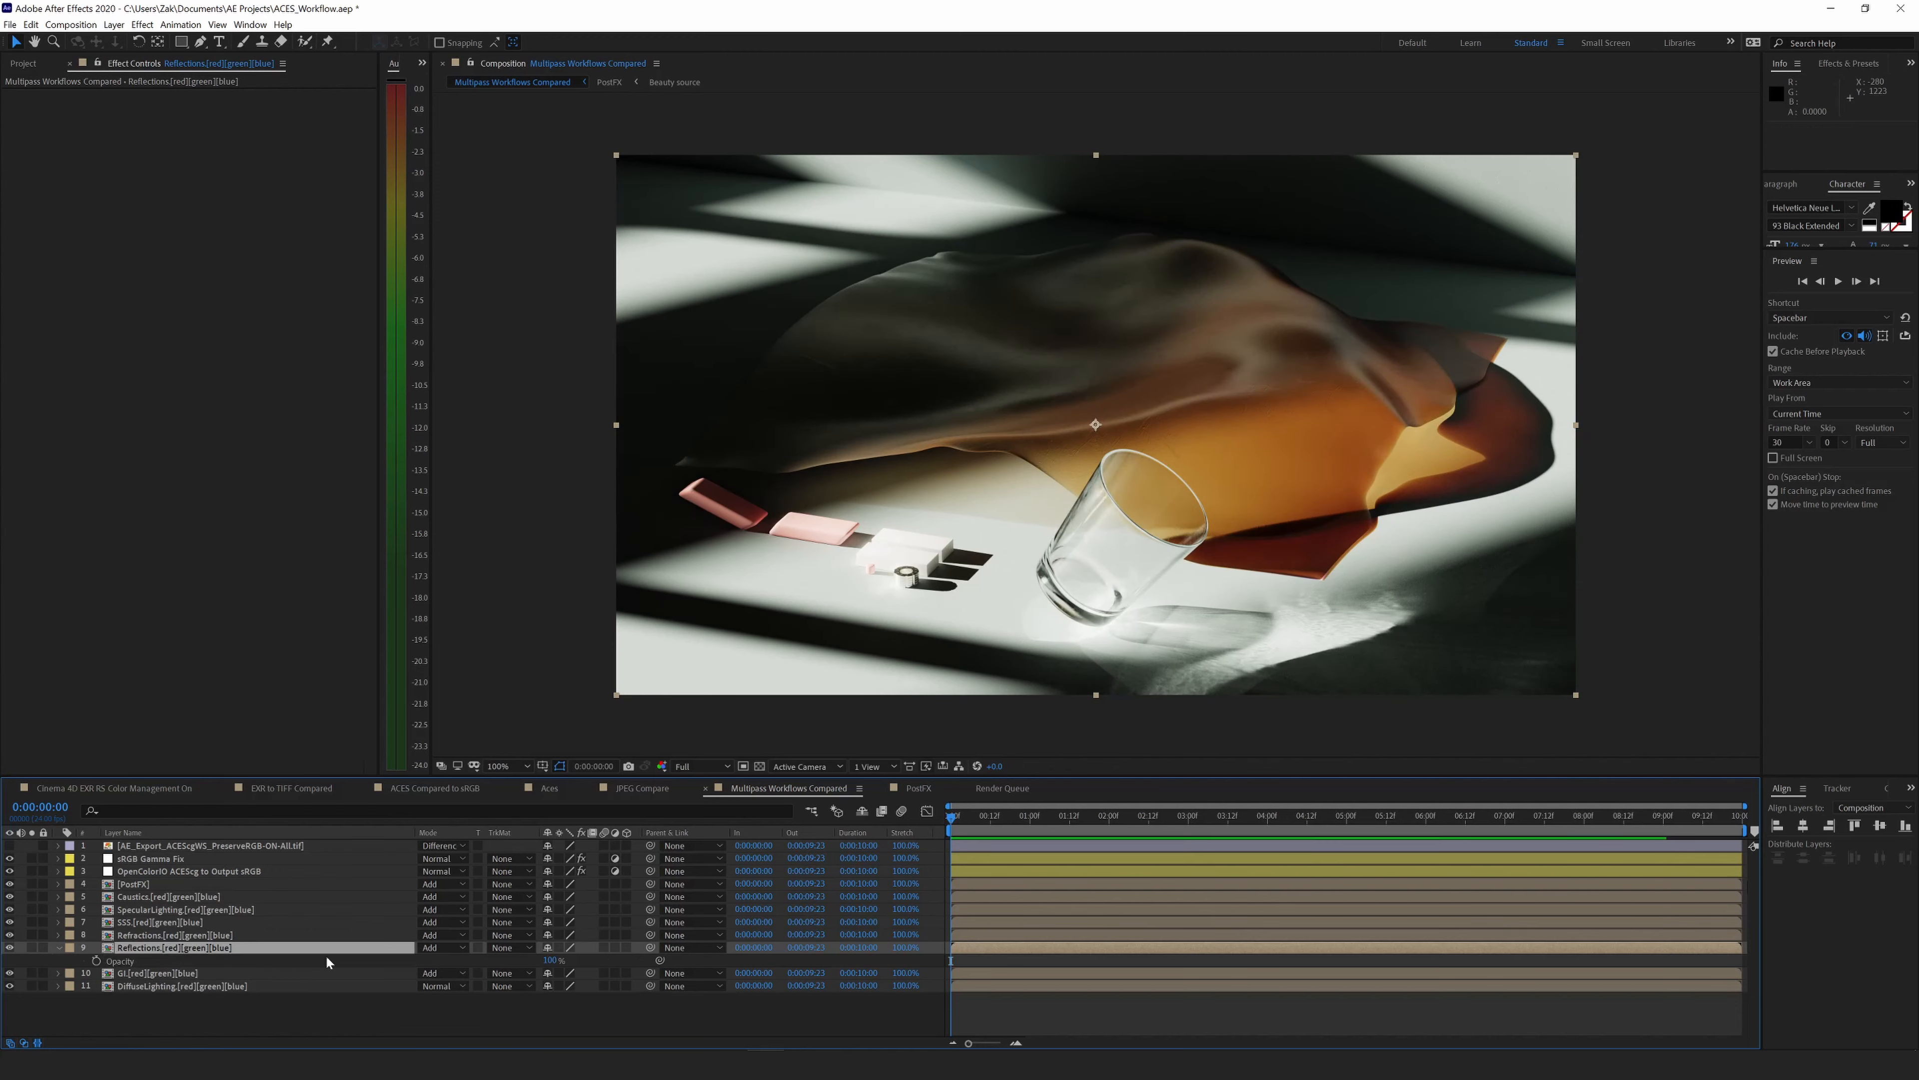
Try strengthening the reflections with a duplicate Reflections layer, toggling its visibility to compare, and delete the duplicate.
key(ctrl+d)
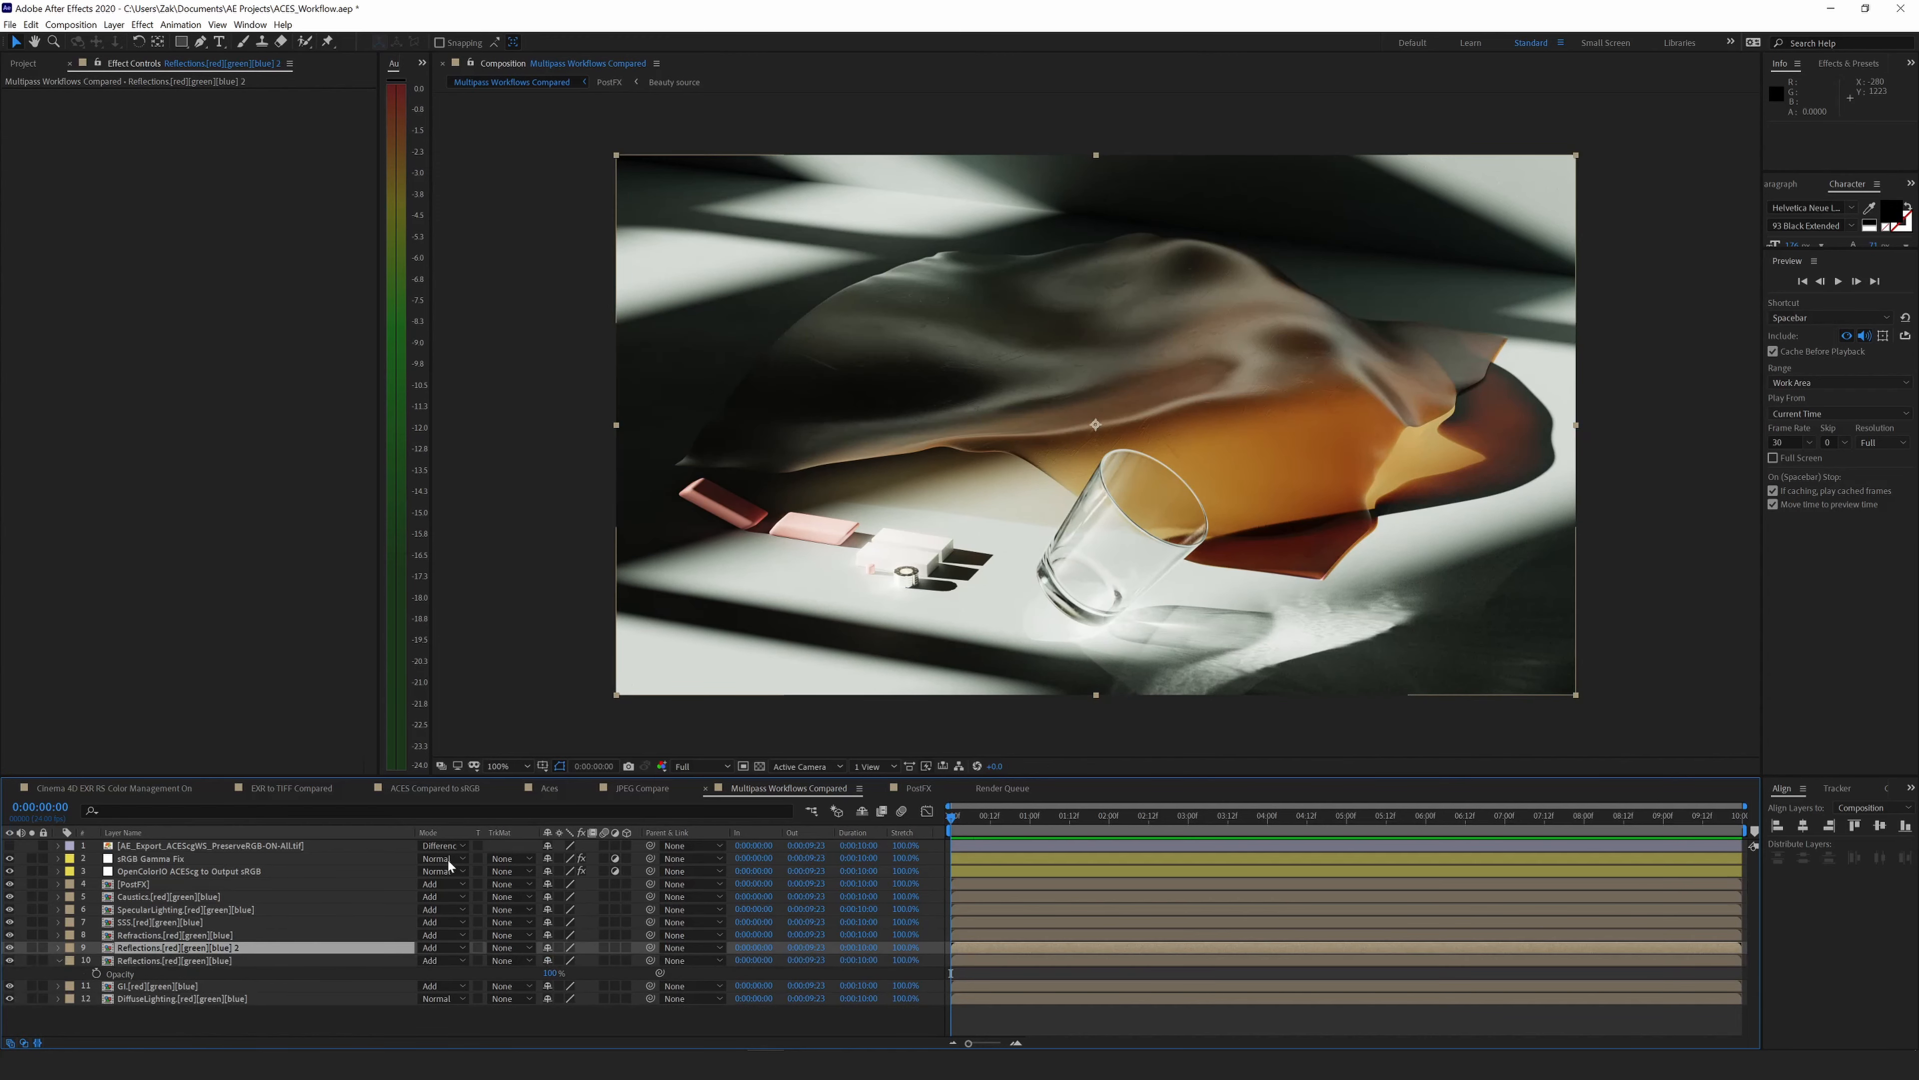
click(9, 948)
click(10, 948)
key(Delete)
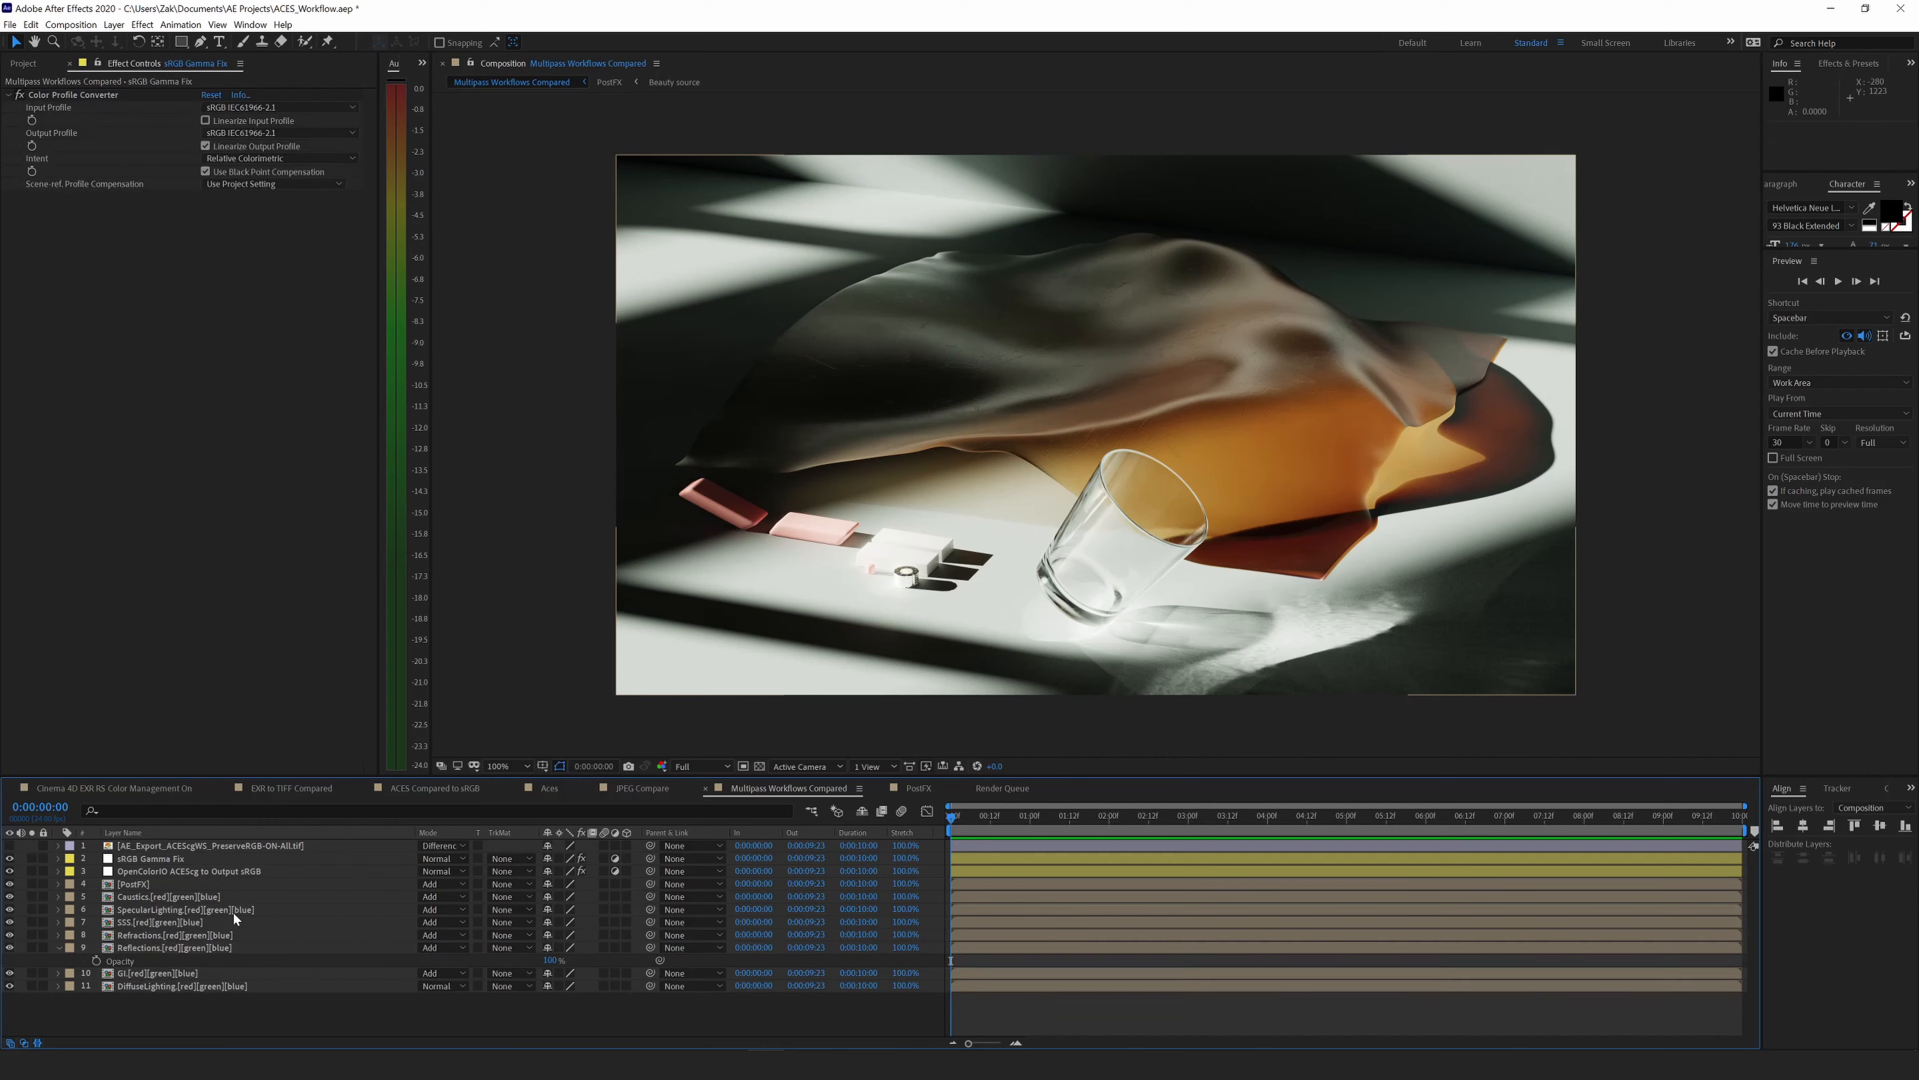
Try the PostFX layer's Opacity at 0%, undo the change, and collapse the revealed Opacity properties of PostFX and Reflections.
click(137, 882)
key(t)
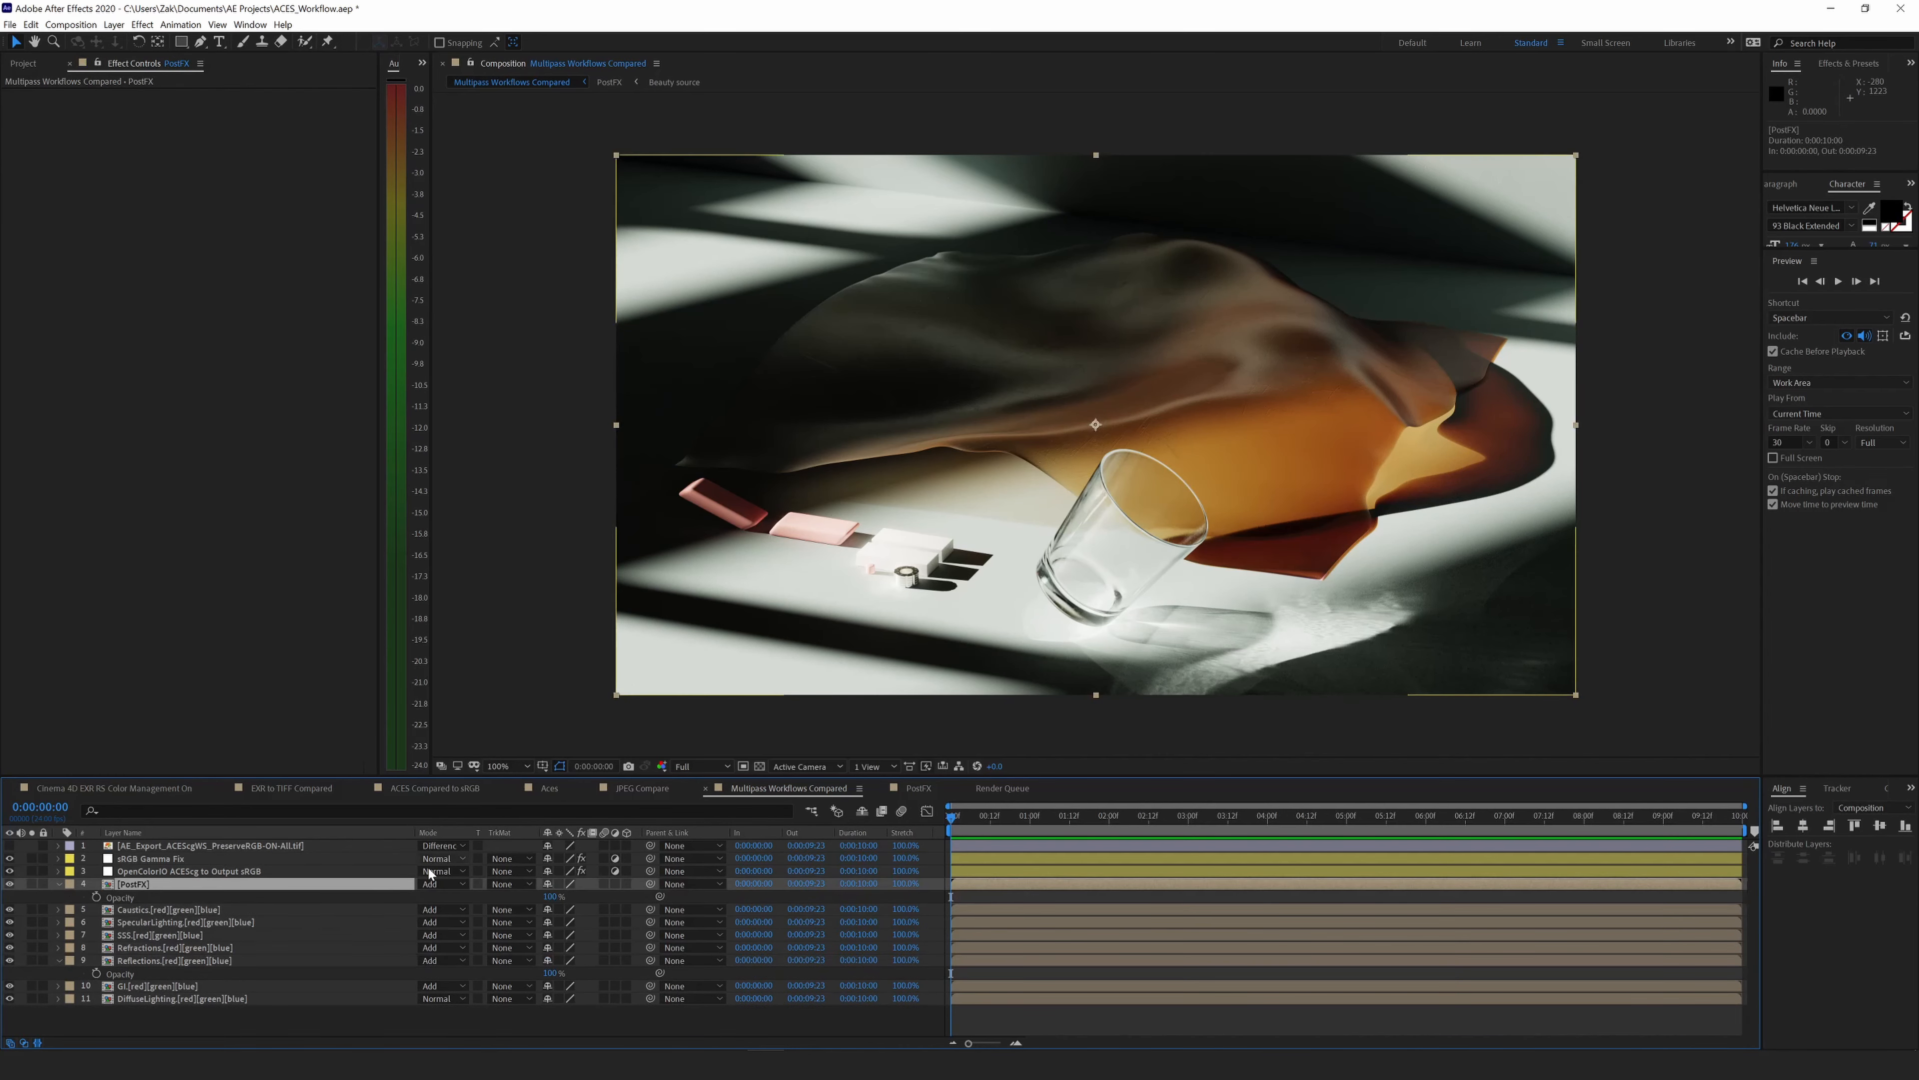
drag(550, 896, 474, 896)
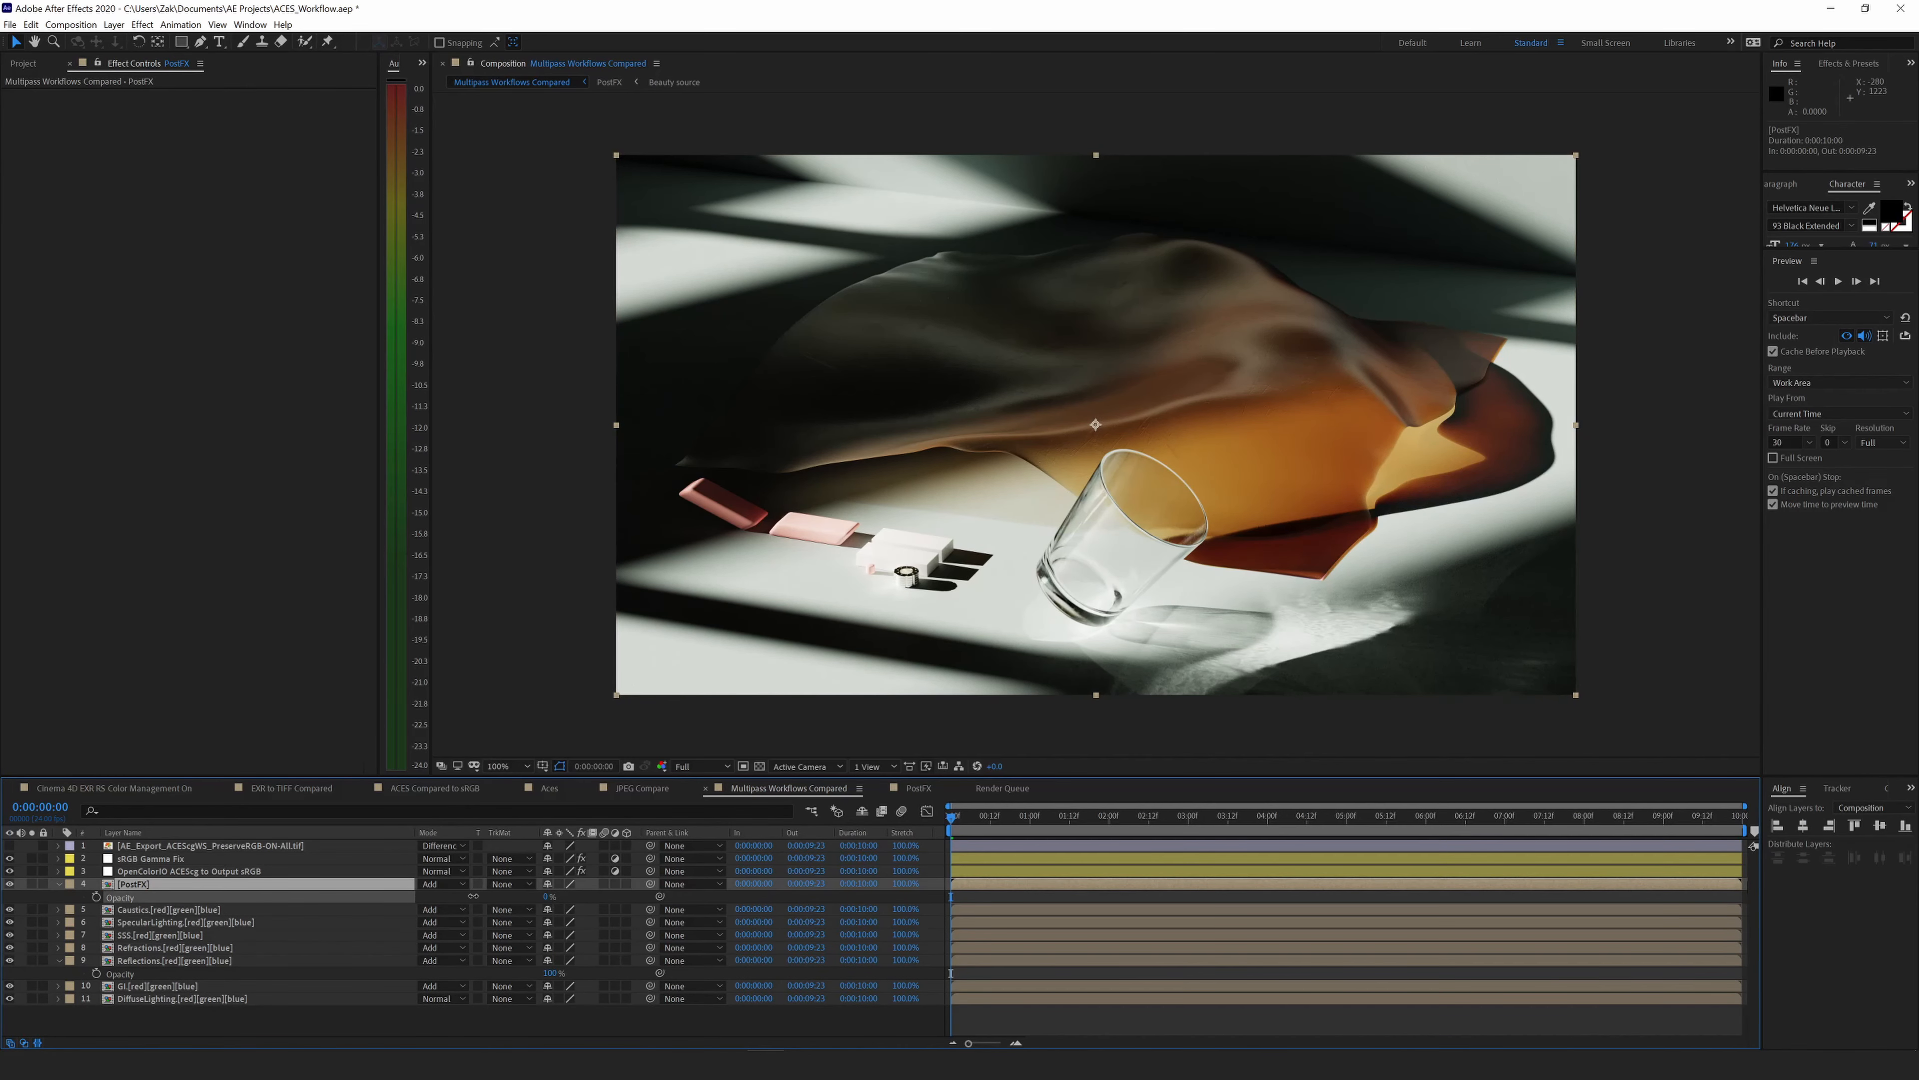
key(ctrl+z)
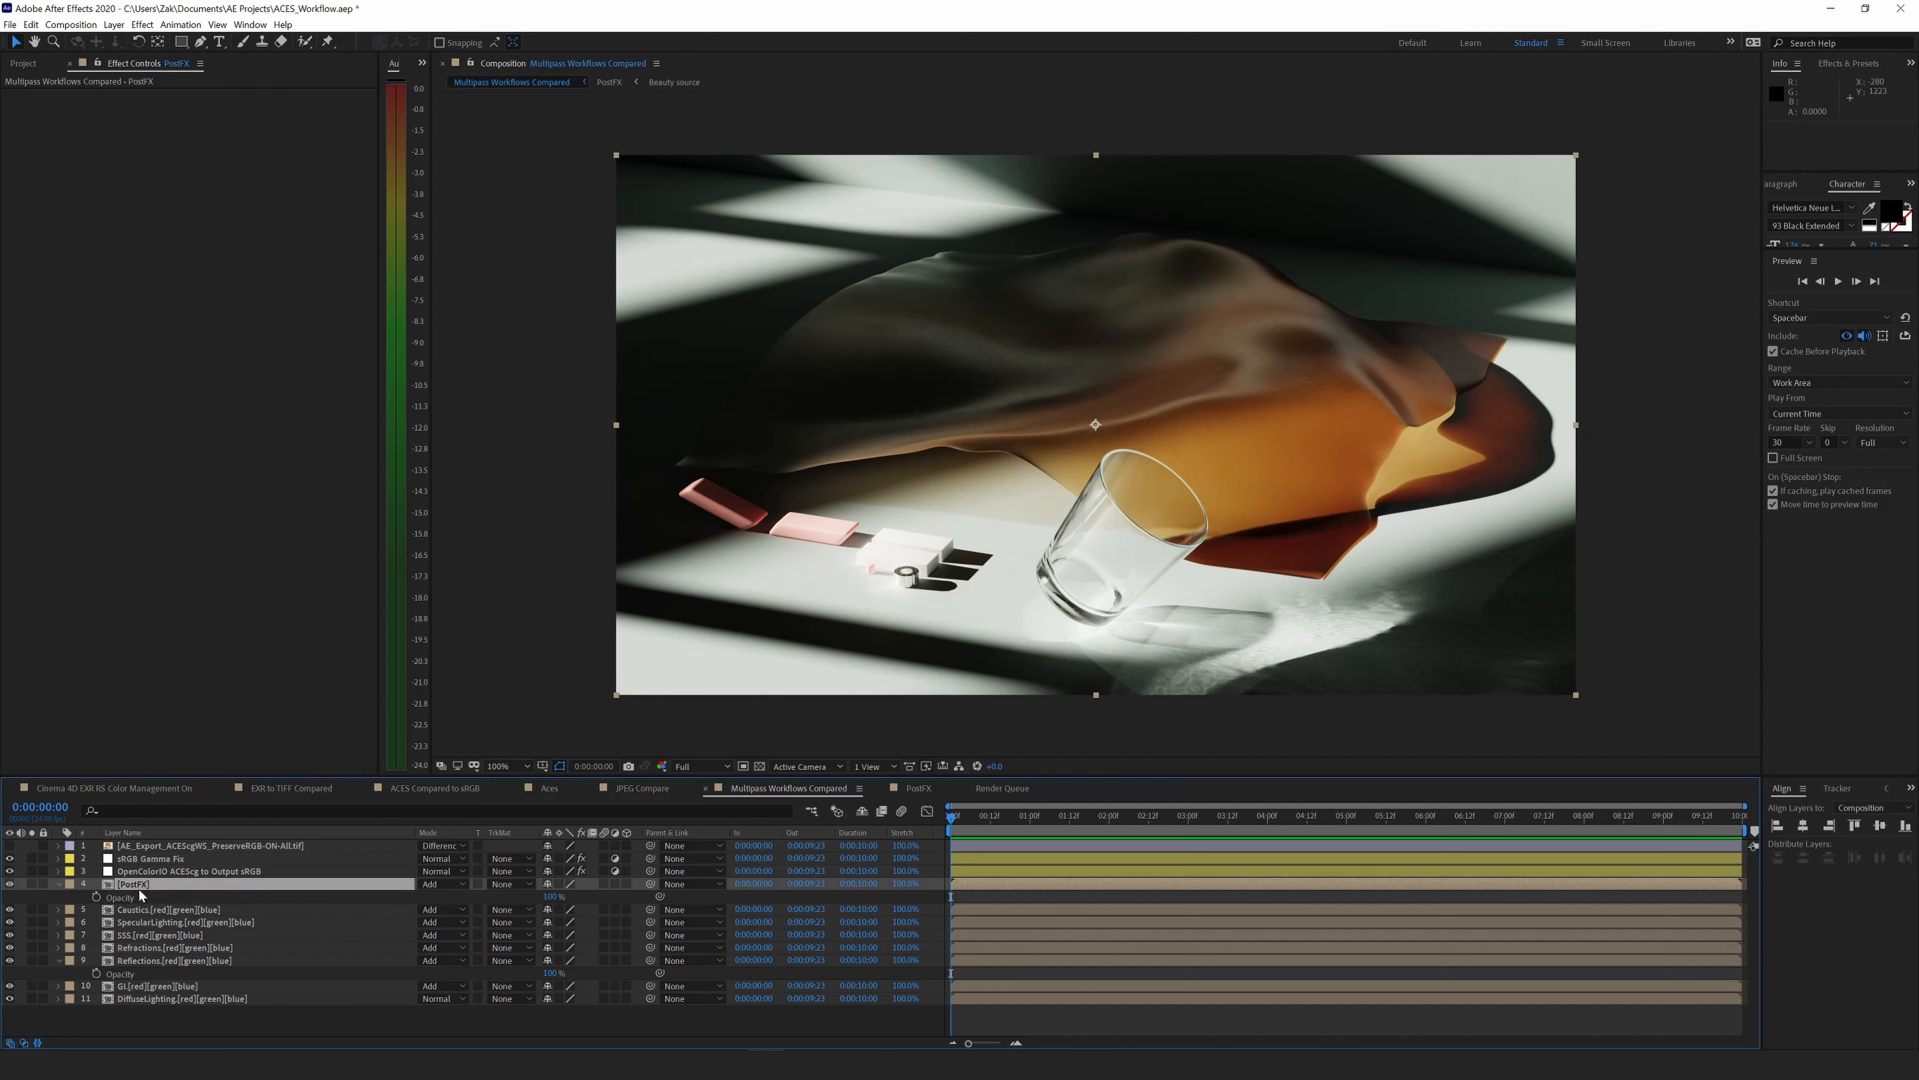
click(58, 884)
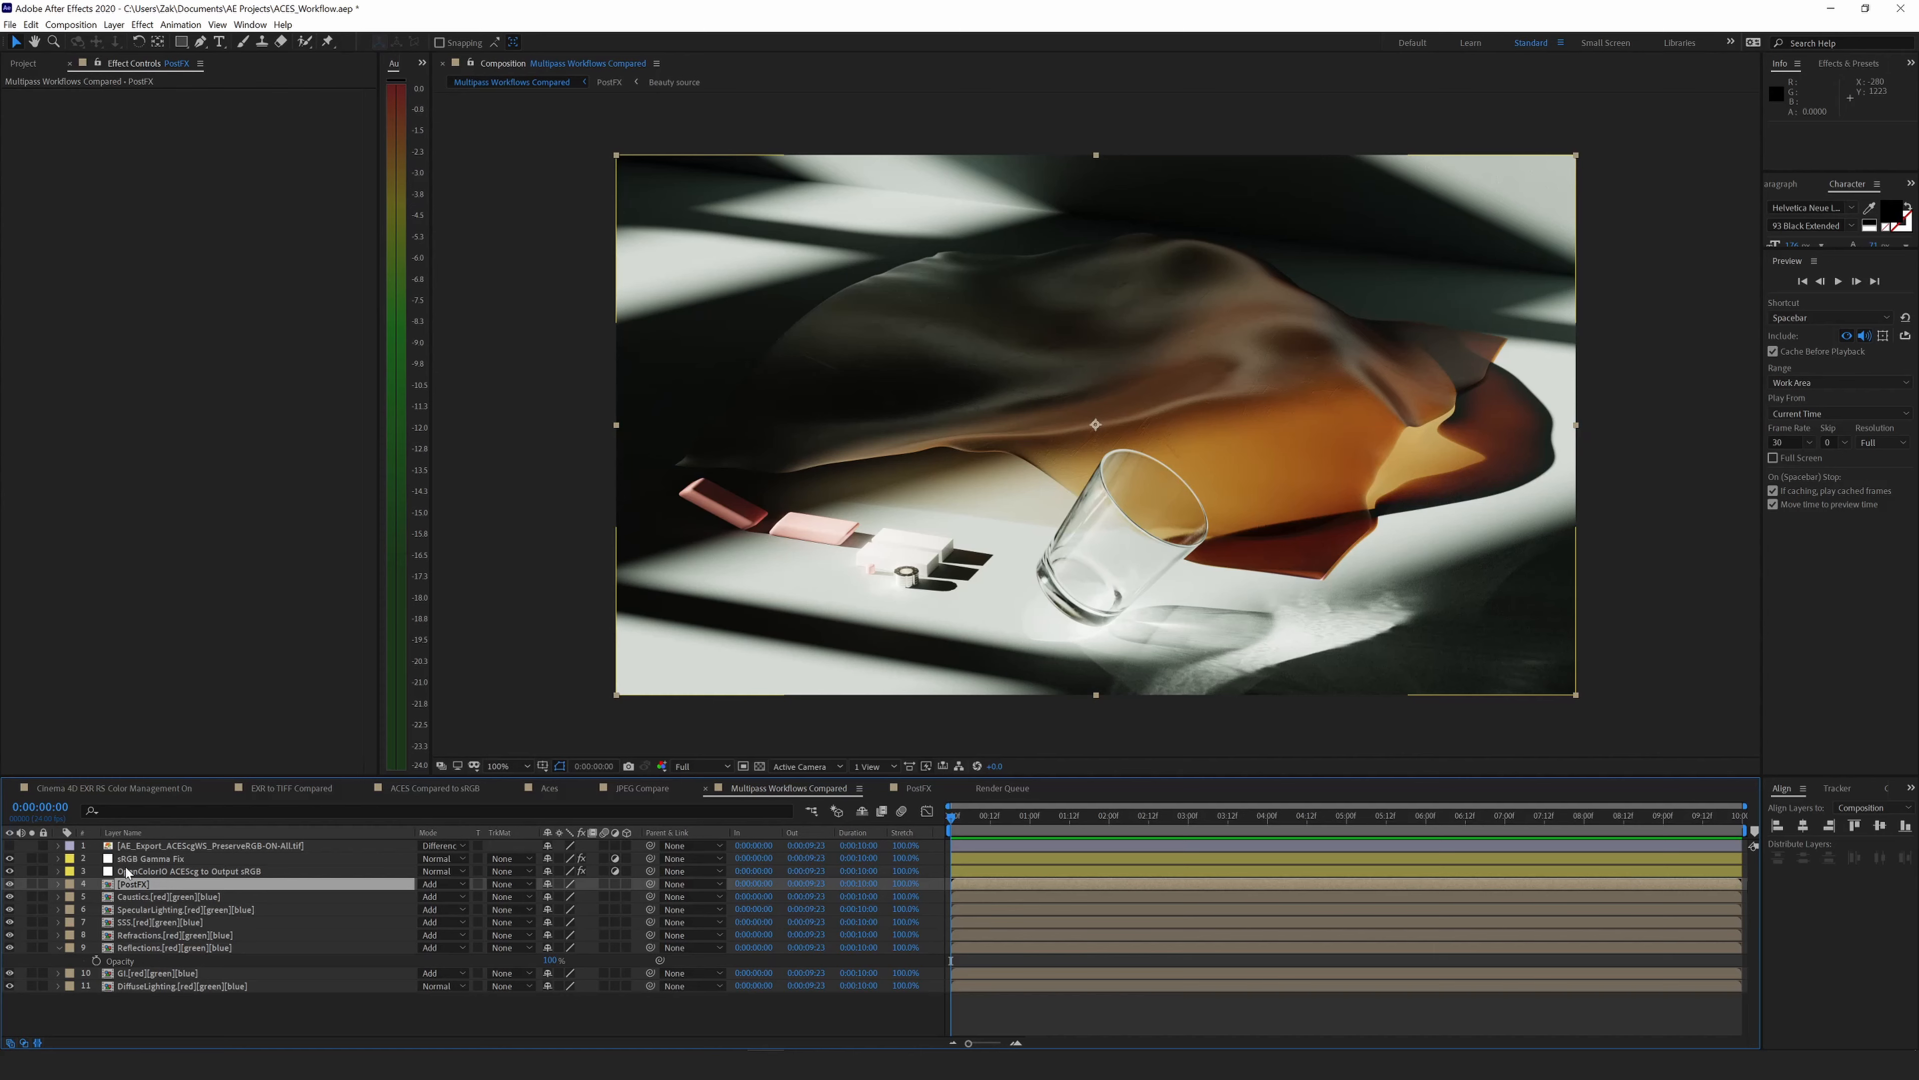
click(58, 948)
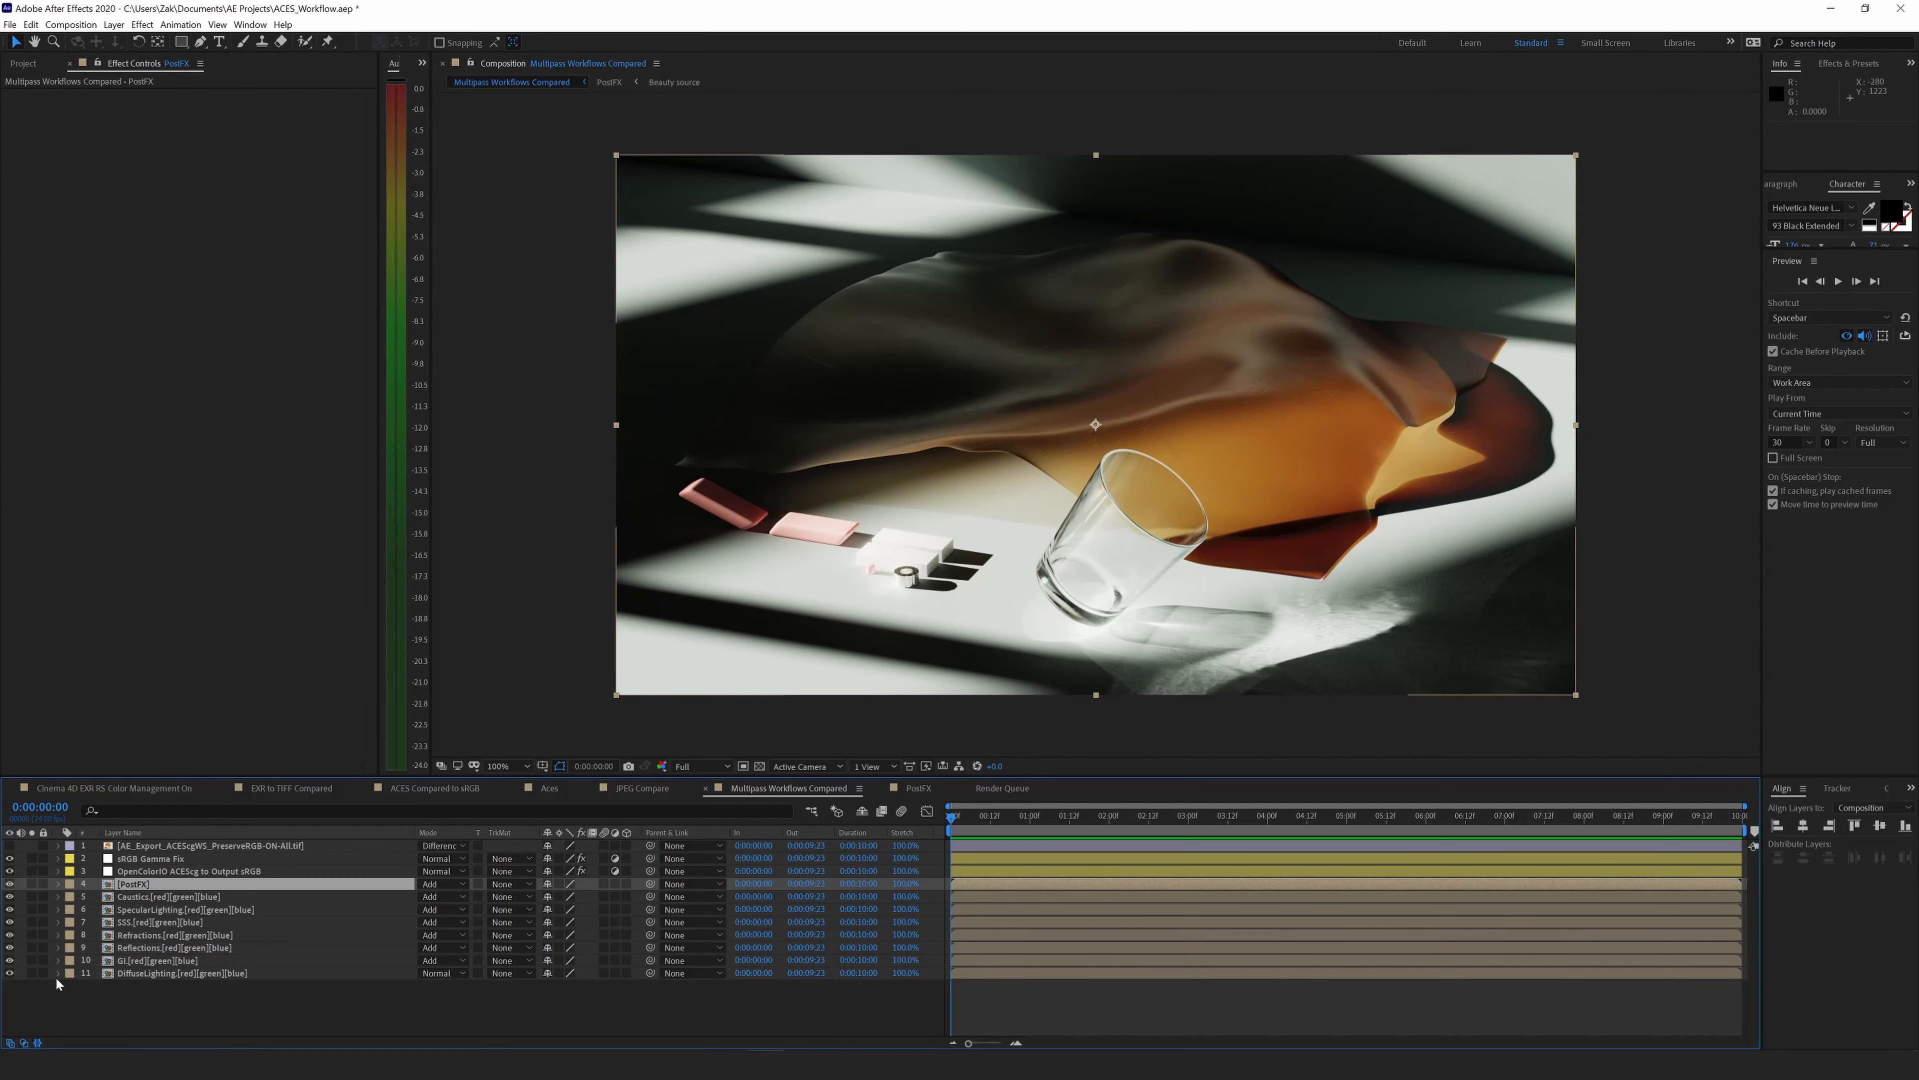
Review the effect settings of the sRGB Gamma Fix and OpenColorIO ACEScg to Output sRGB adjustment layers.
click(200, 870)
click(186, 860)
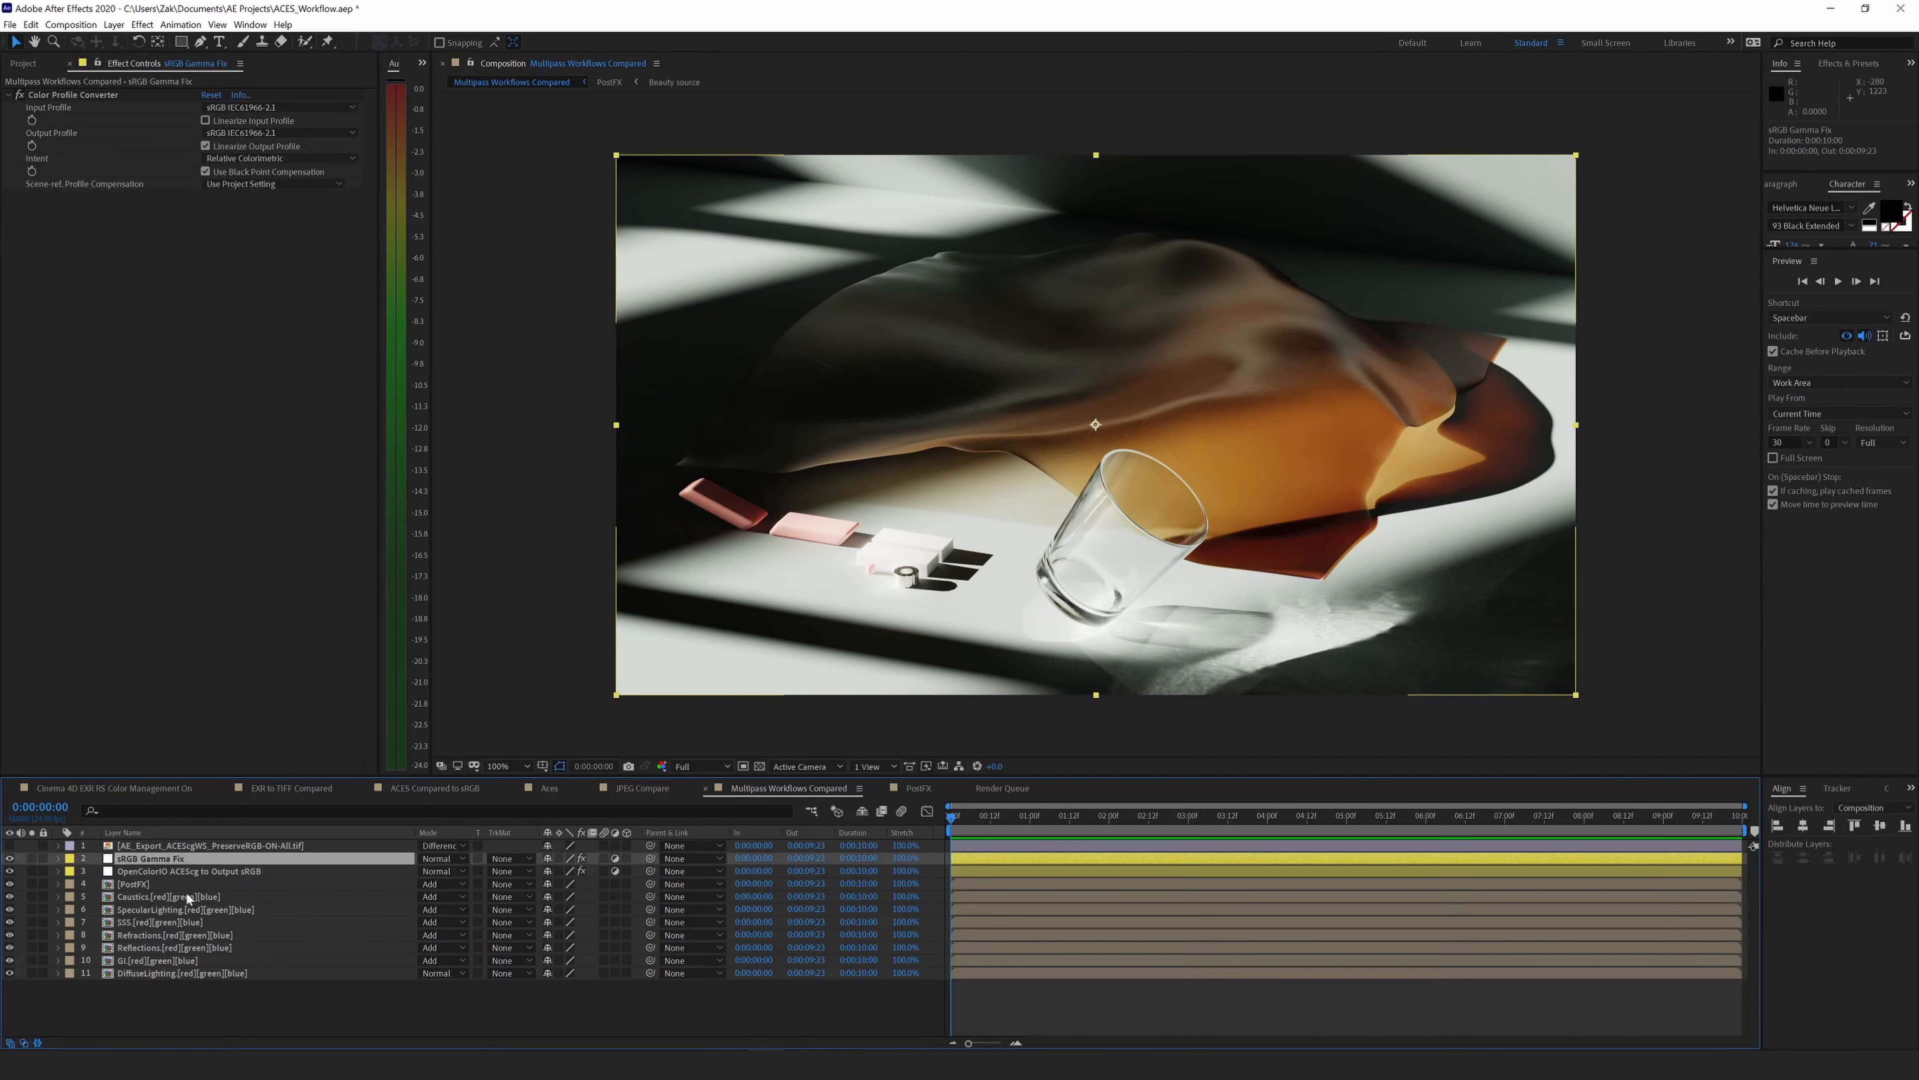
click(180, 872)
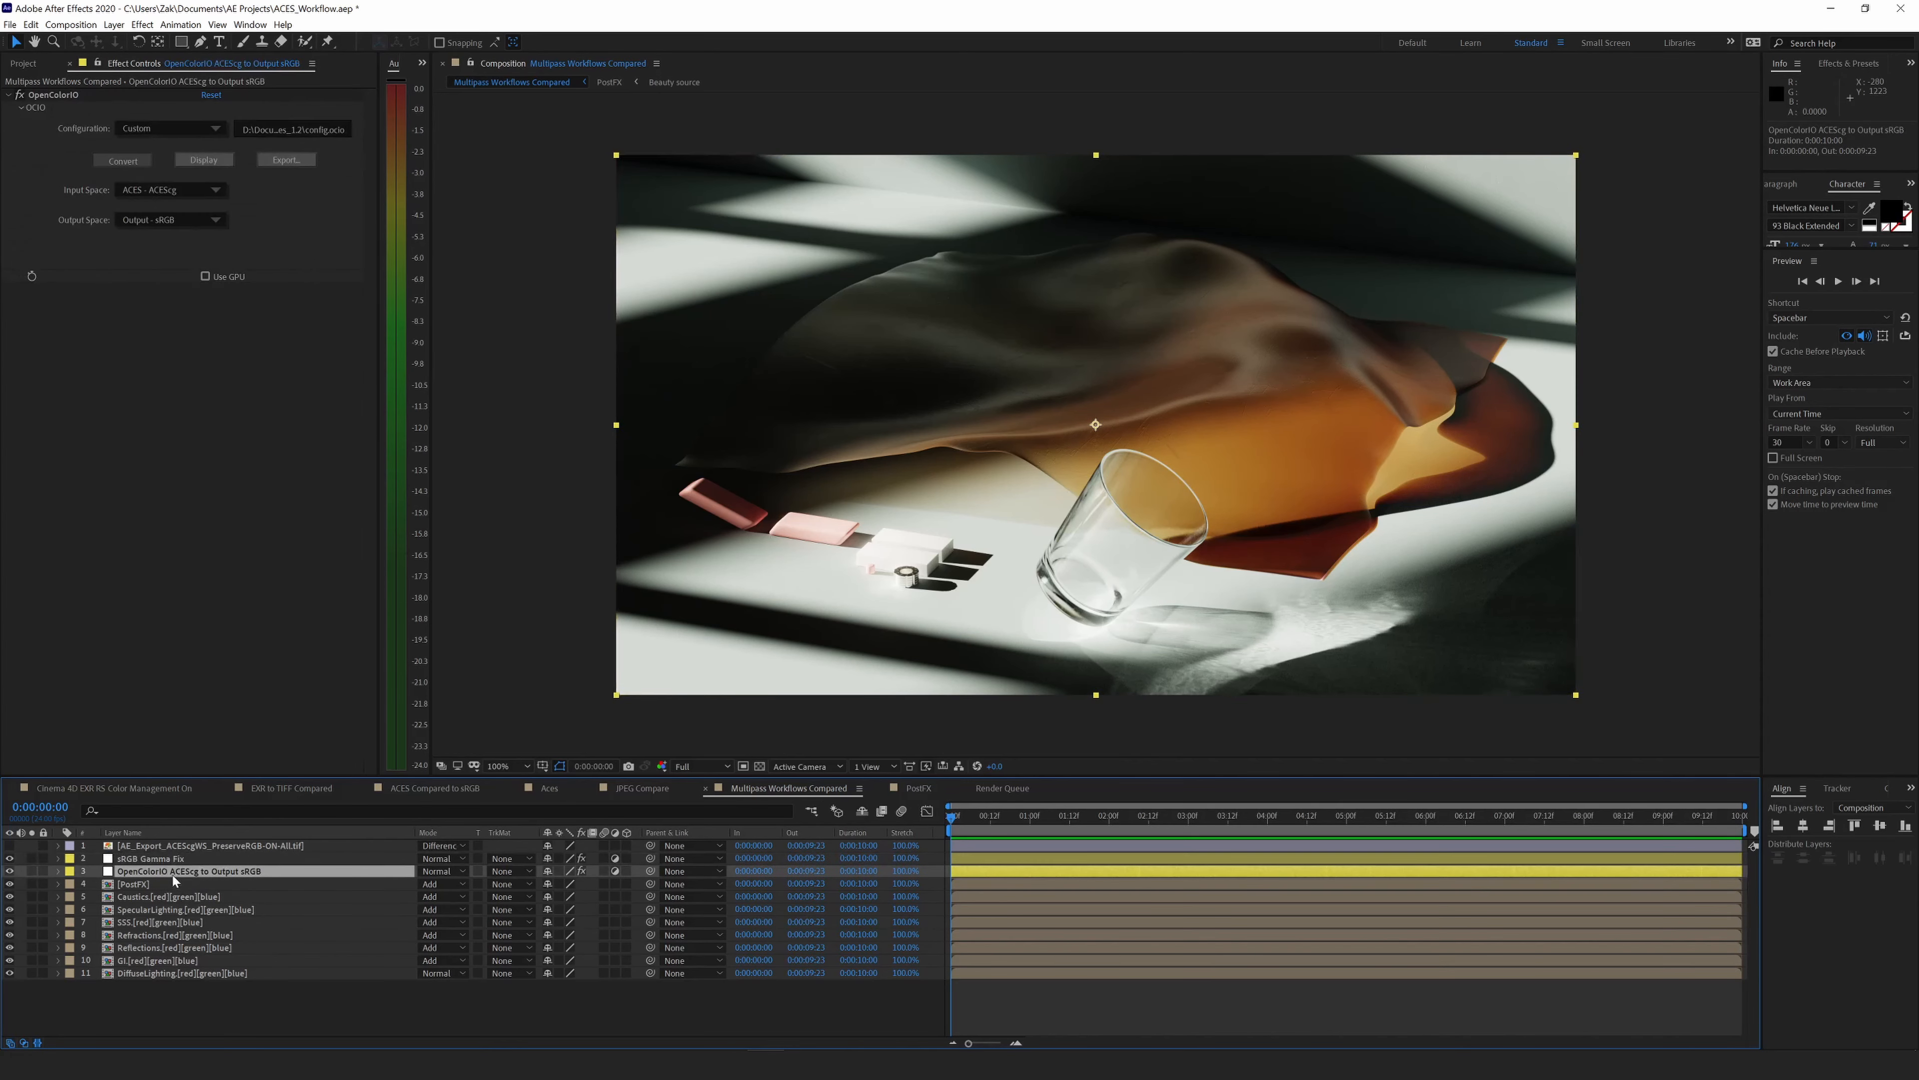
key(ctrl+Up)
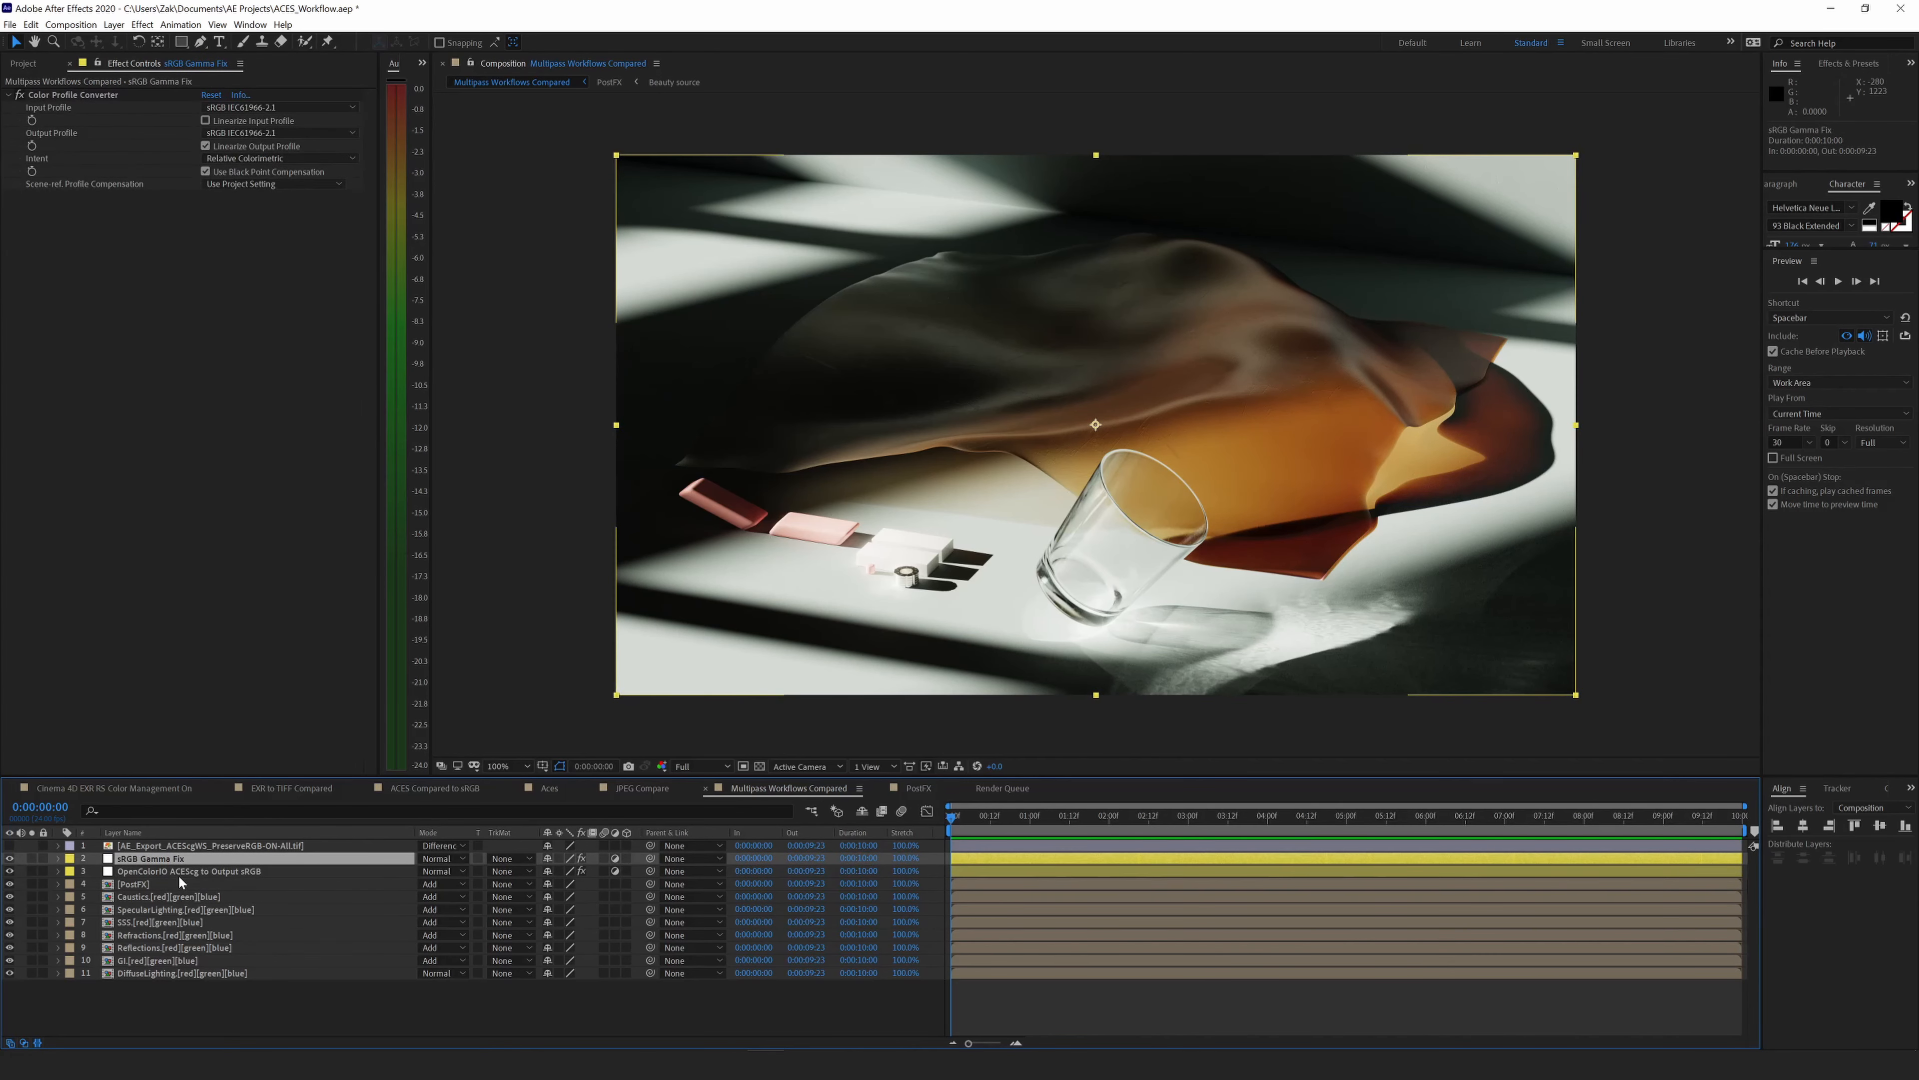
Compare the AE_Export_ACEScgWS_PreserveRGB-ON-All.tif layer with the multipass build using Normal and Difference blending, leaving it hidden in Difference.
click(250, 848)
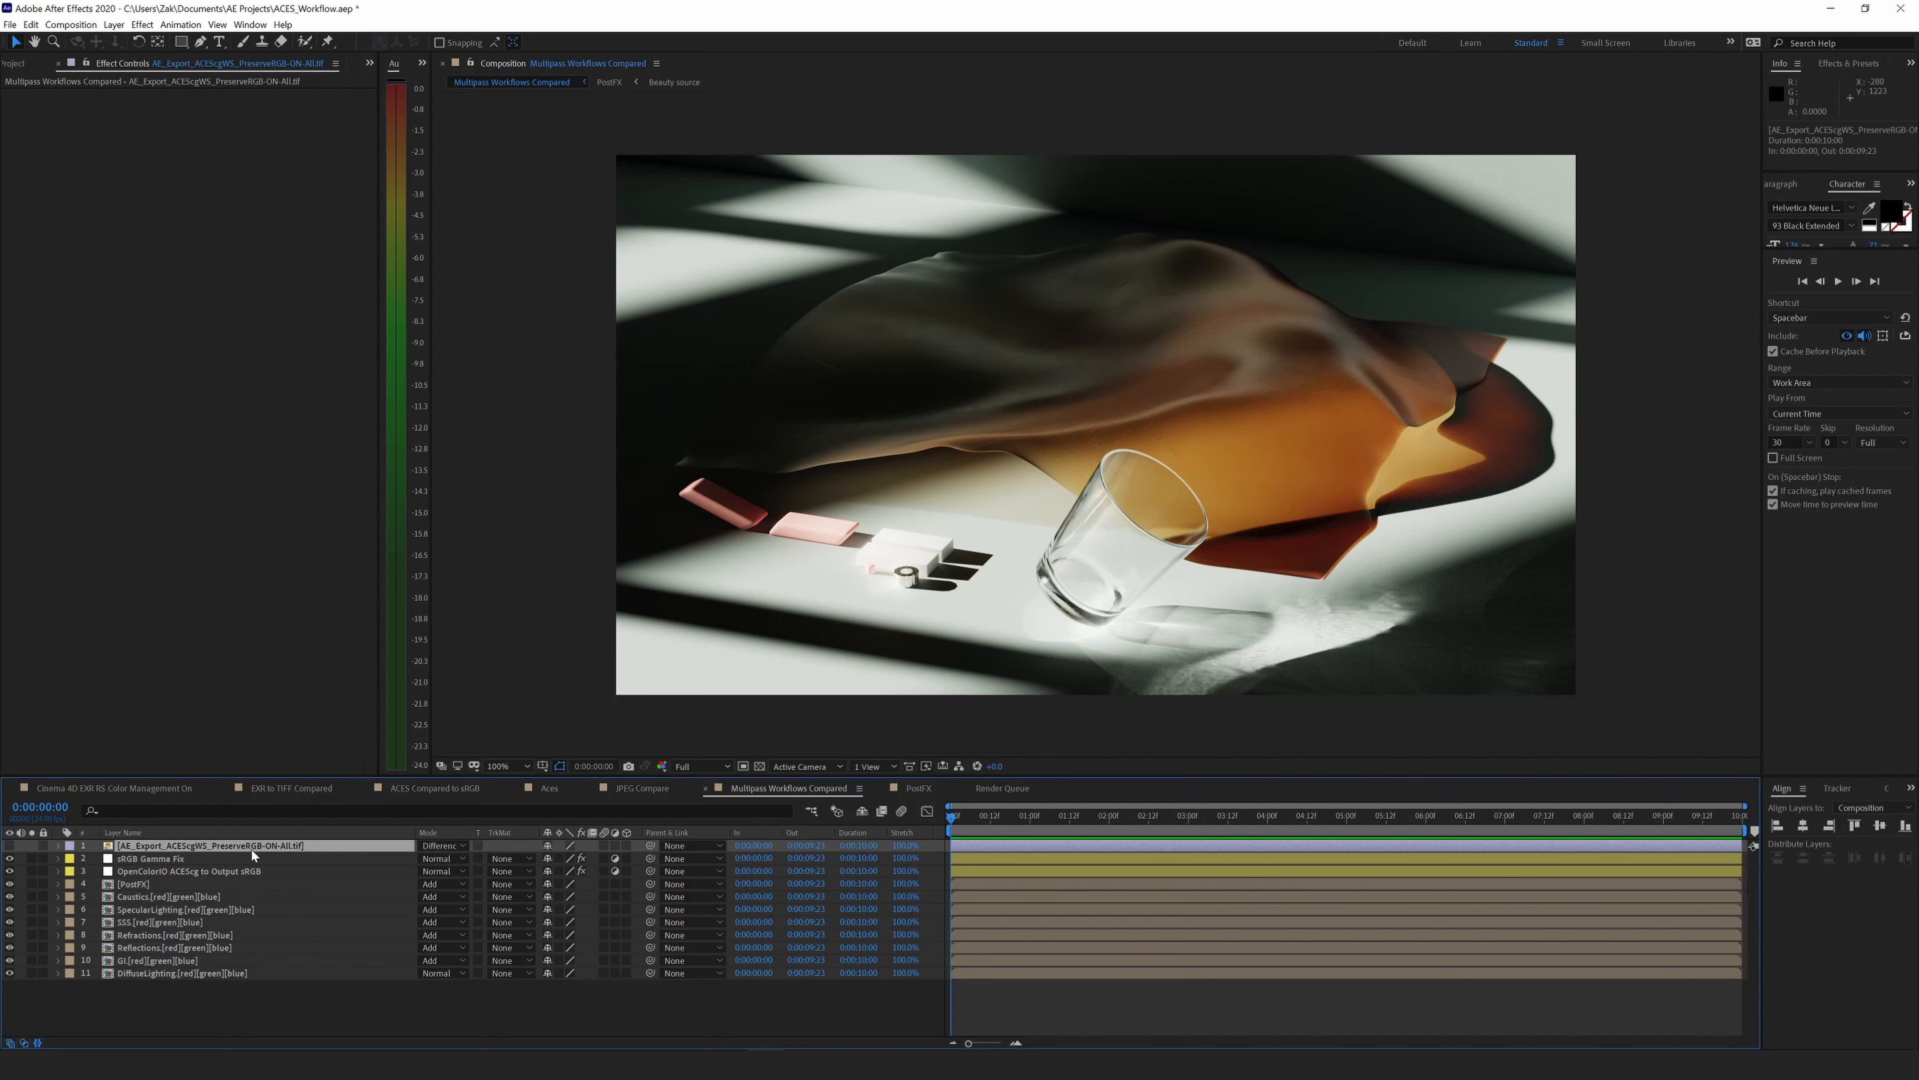
click(444, 845)
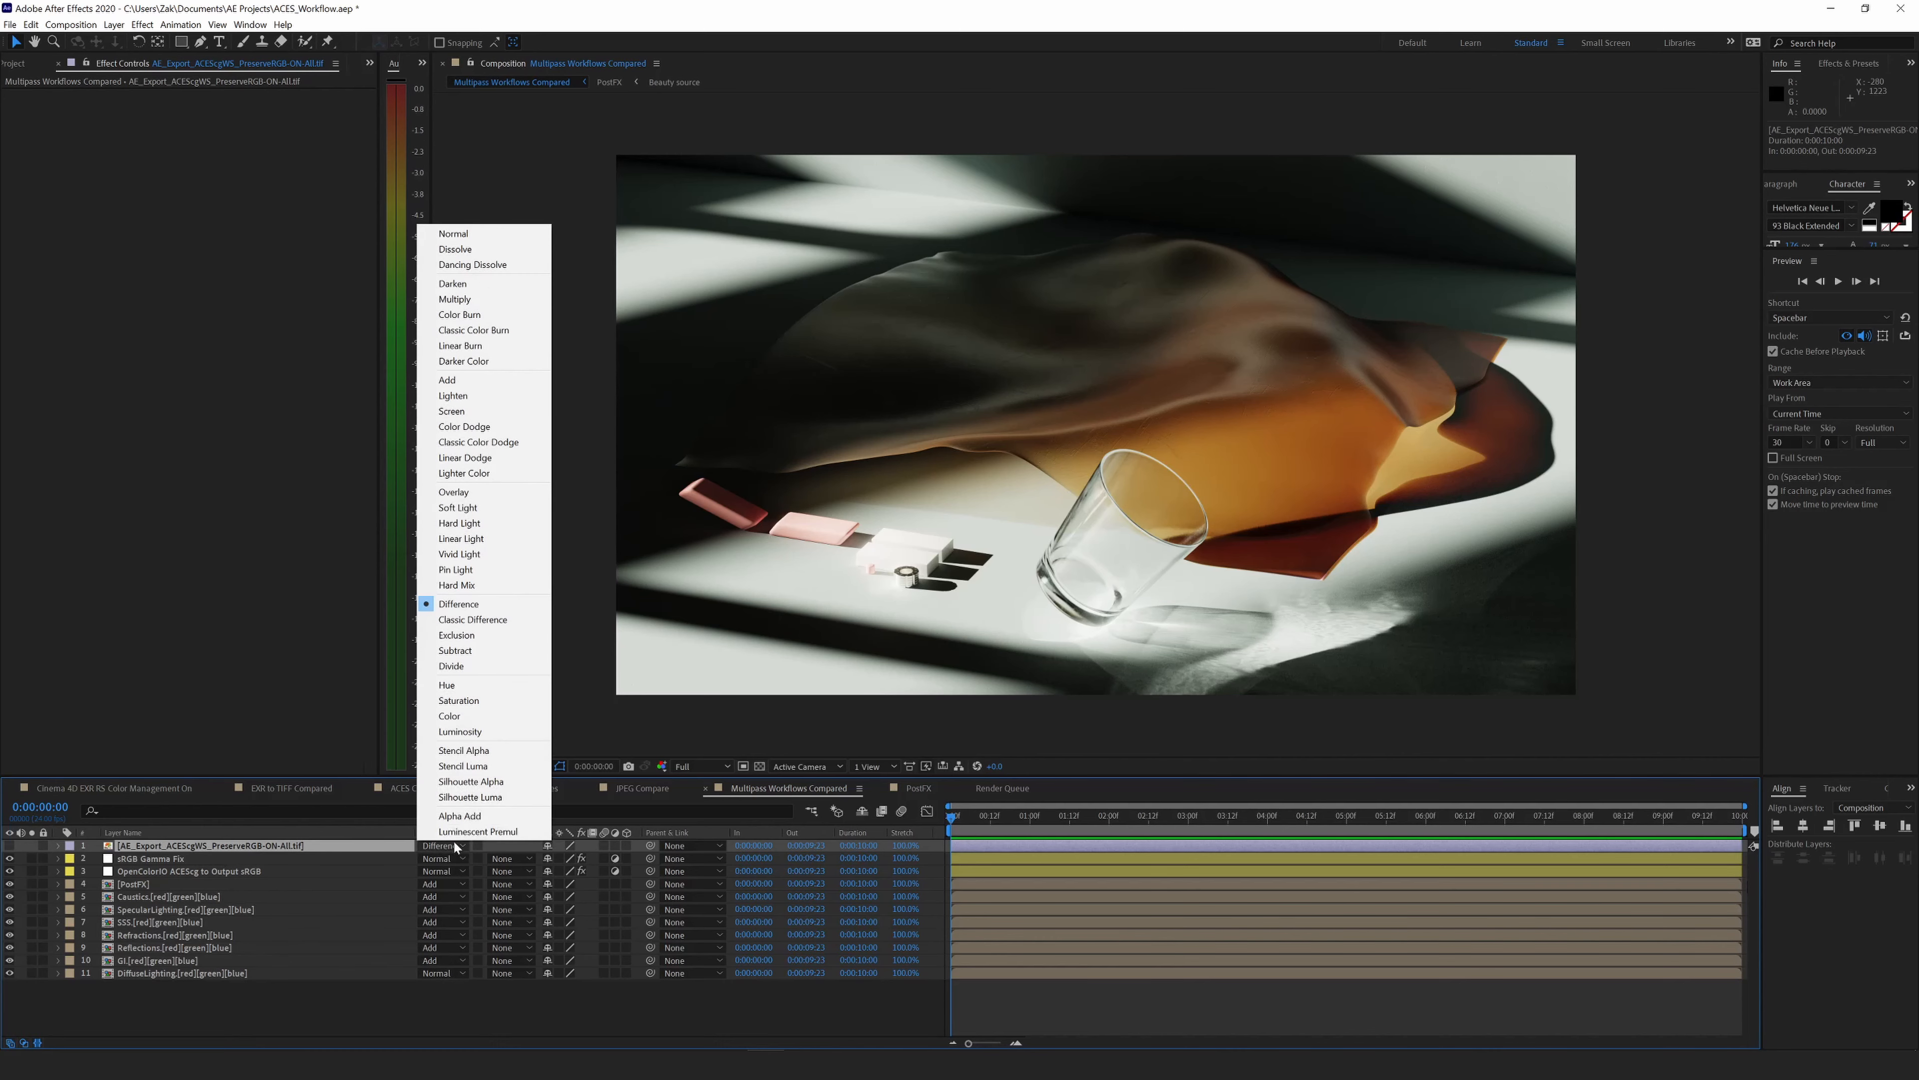
click(455, 233)
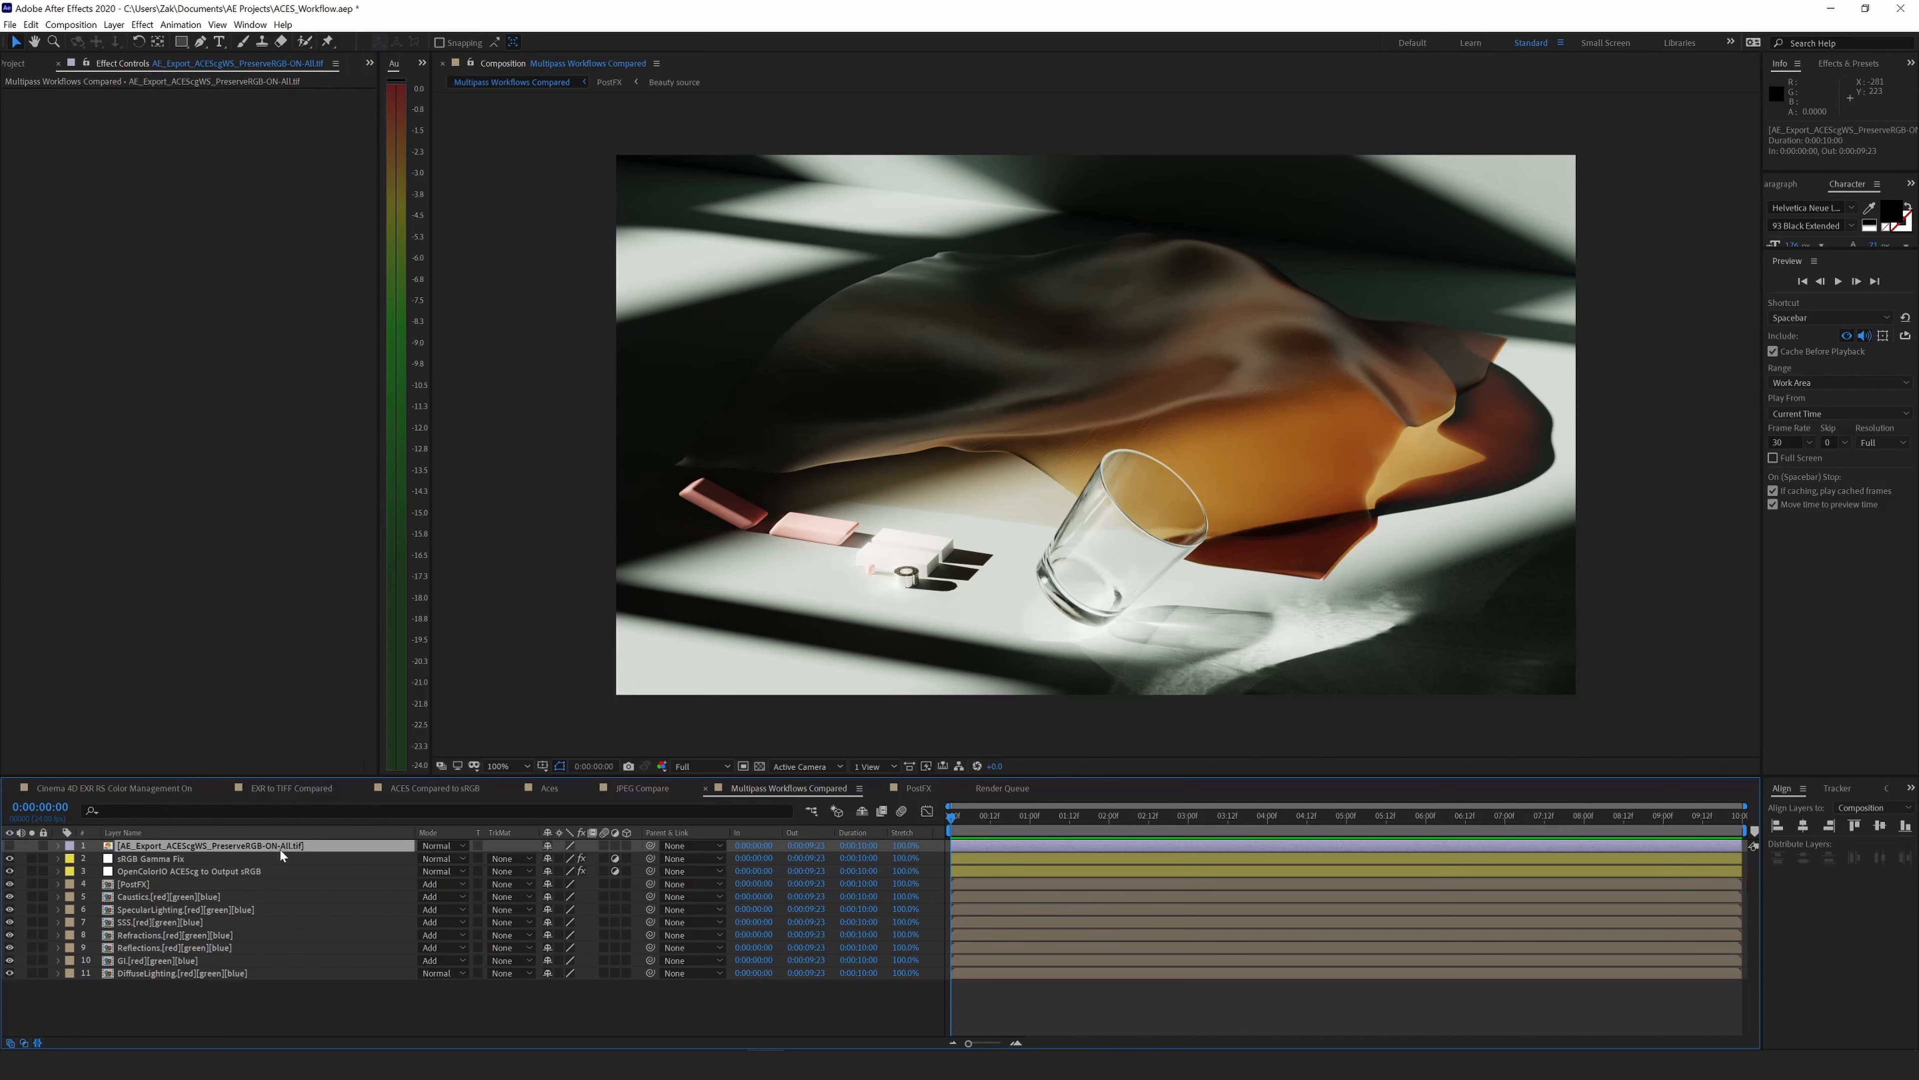
click(10, 847)
click(458, 846)
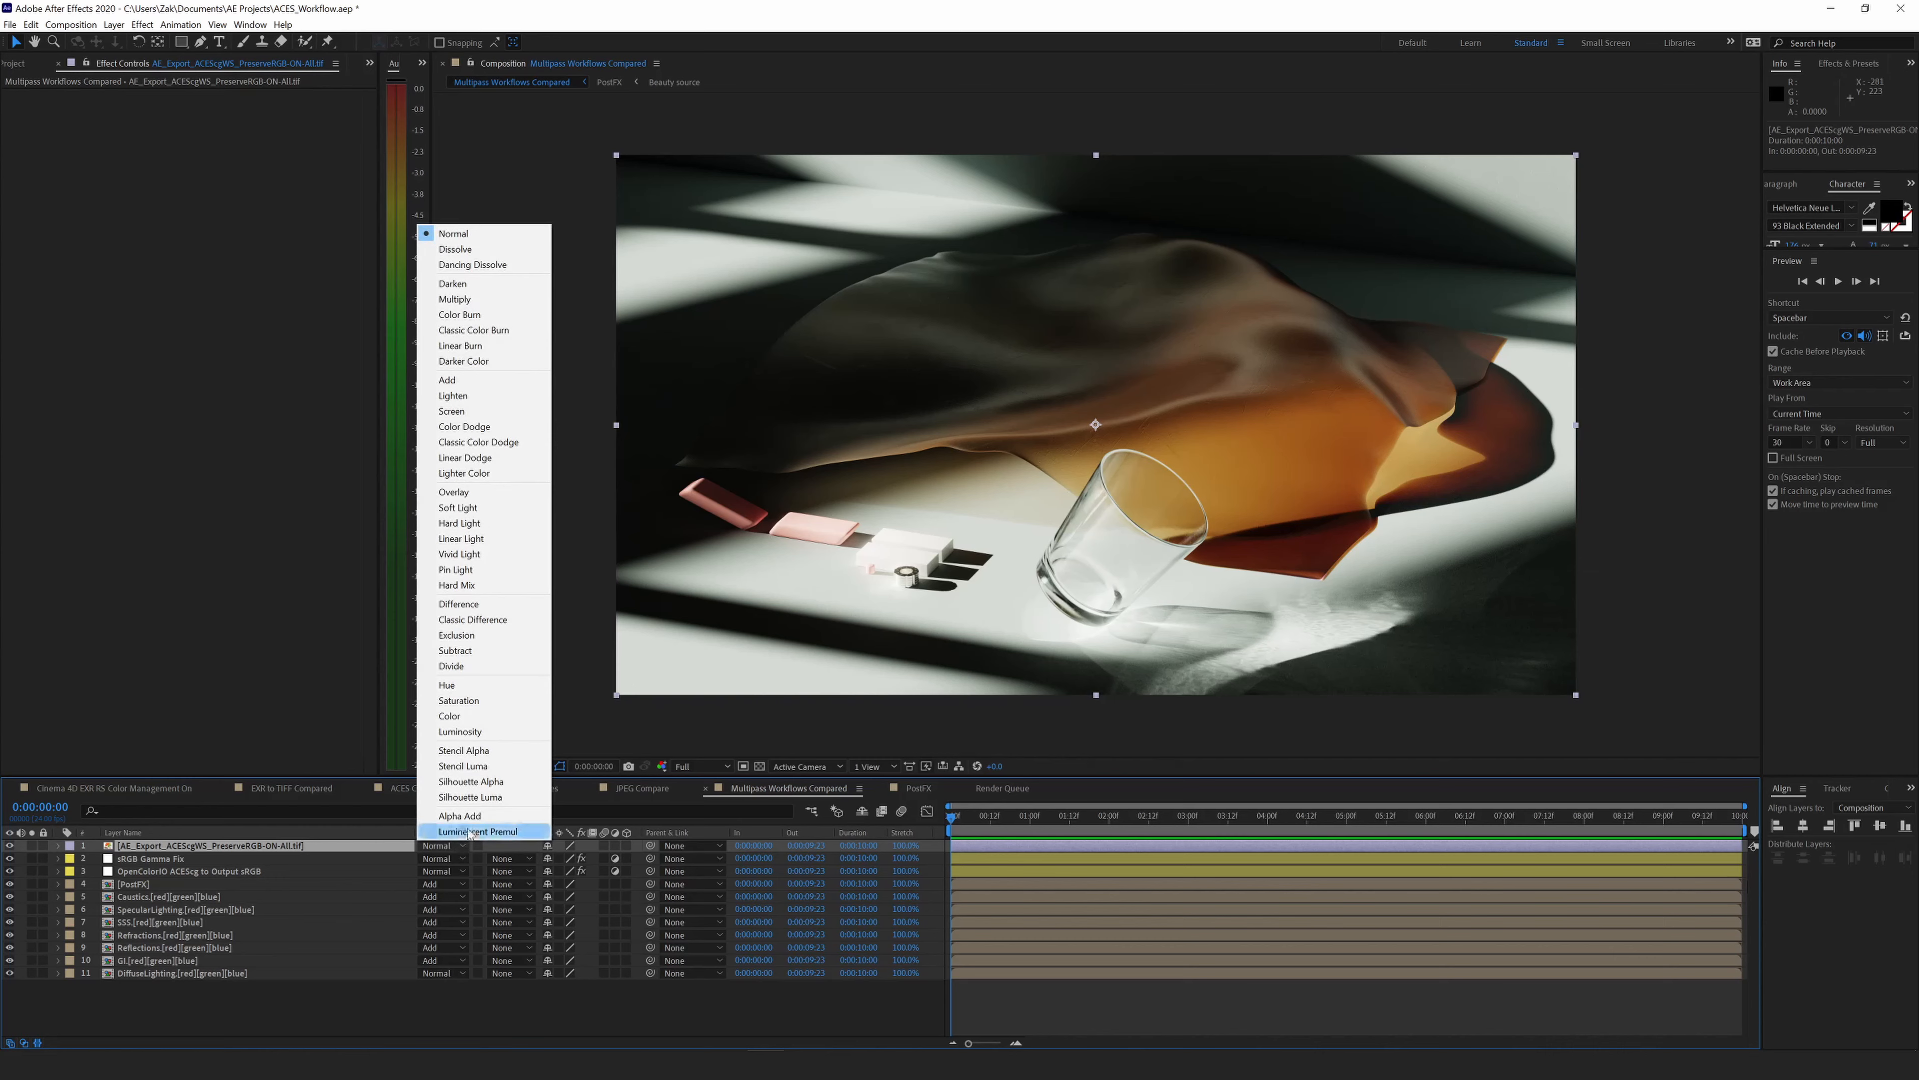
click(490, 605)
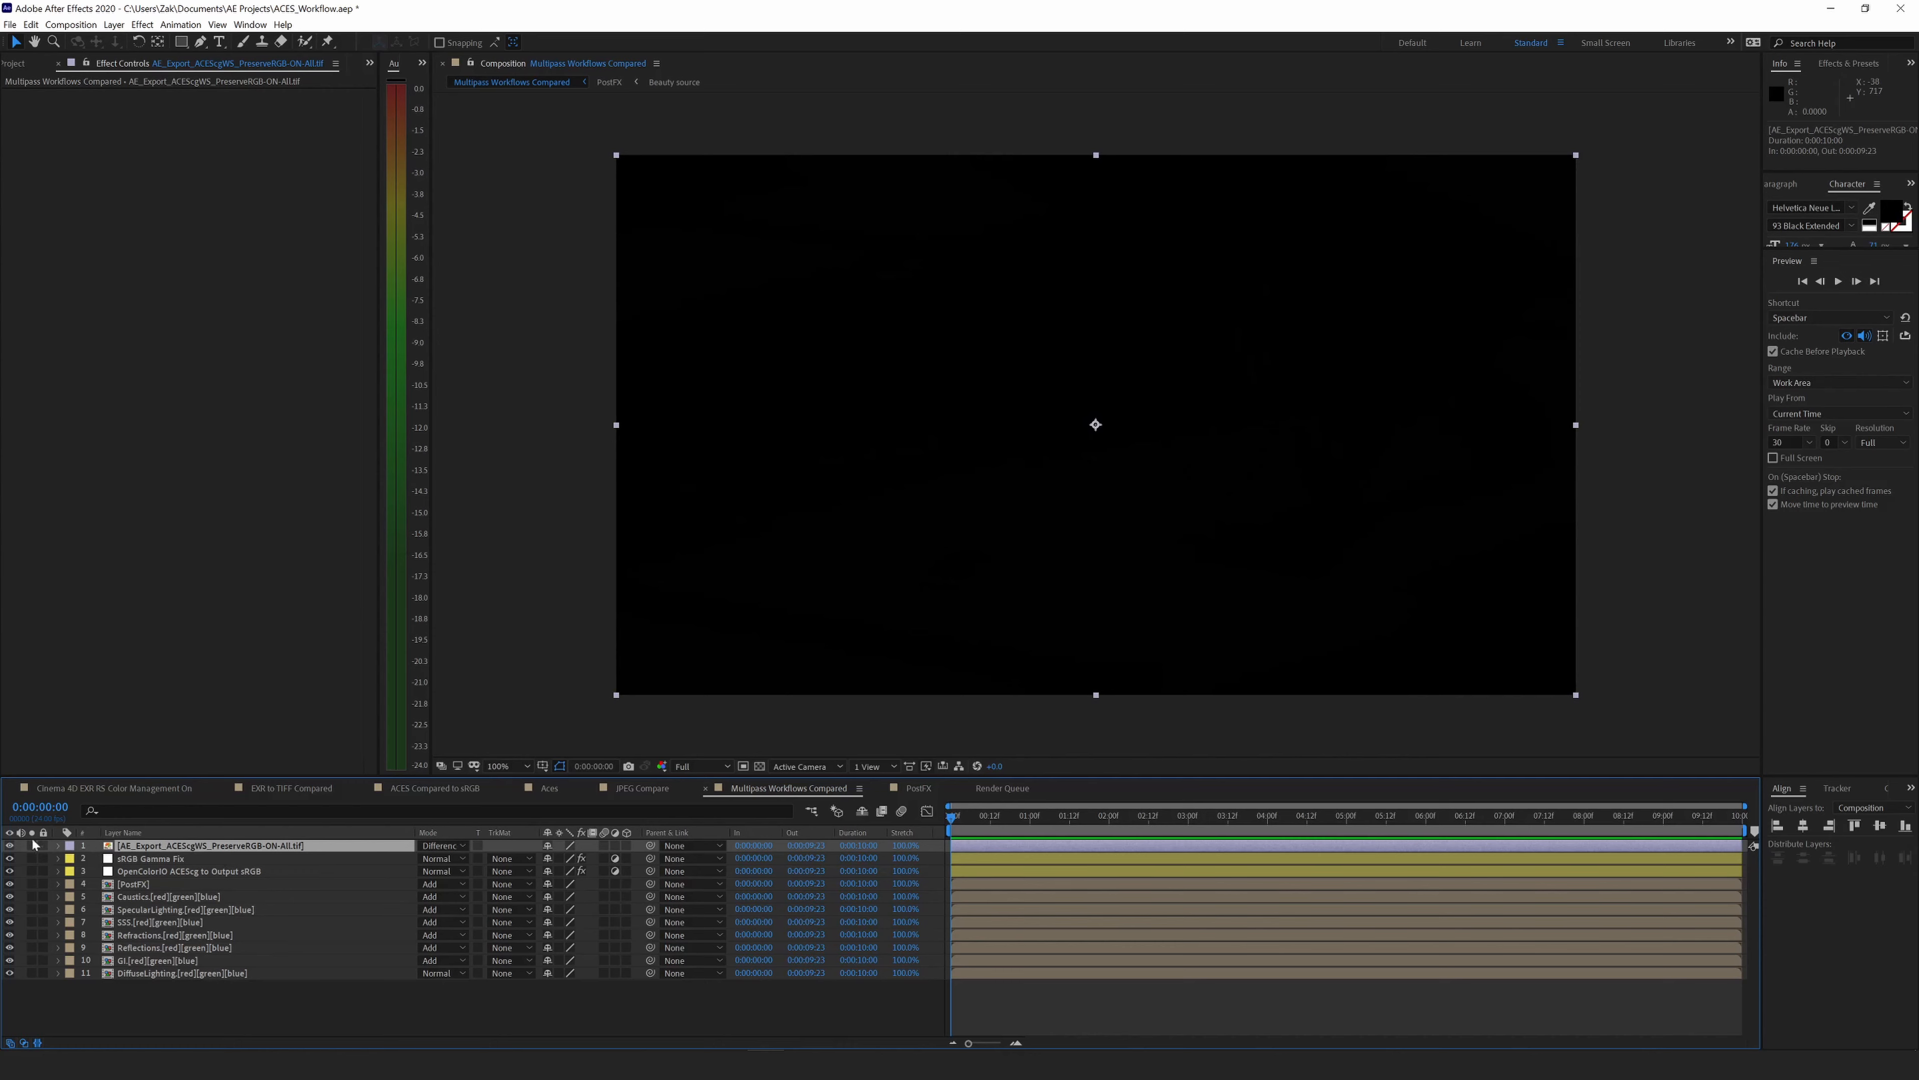
click(9, 845)
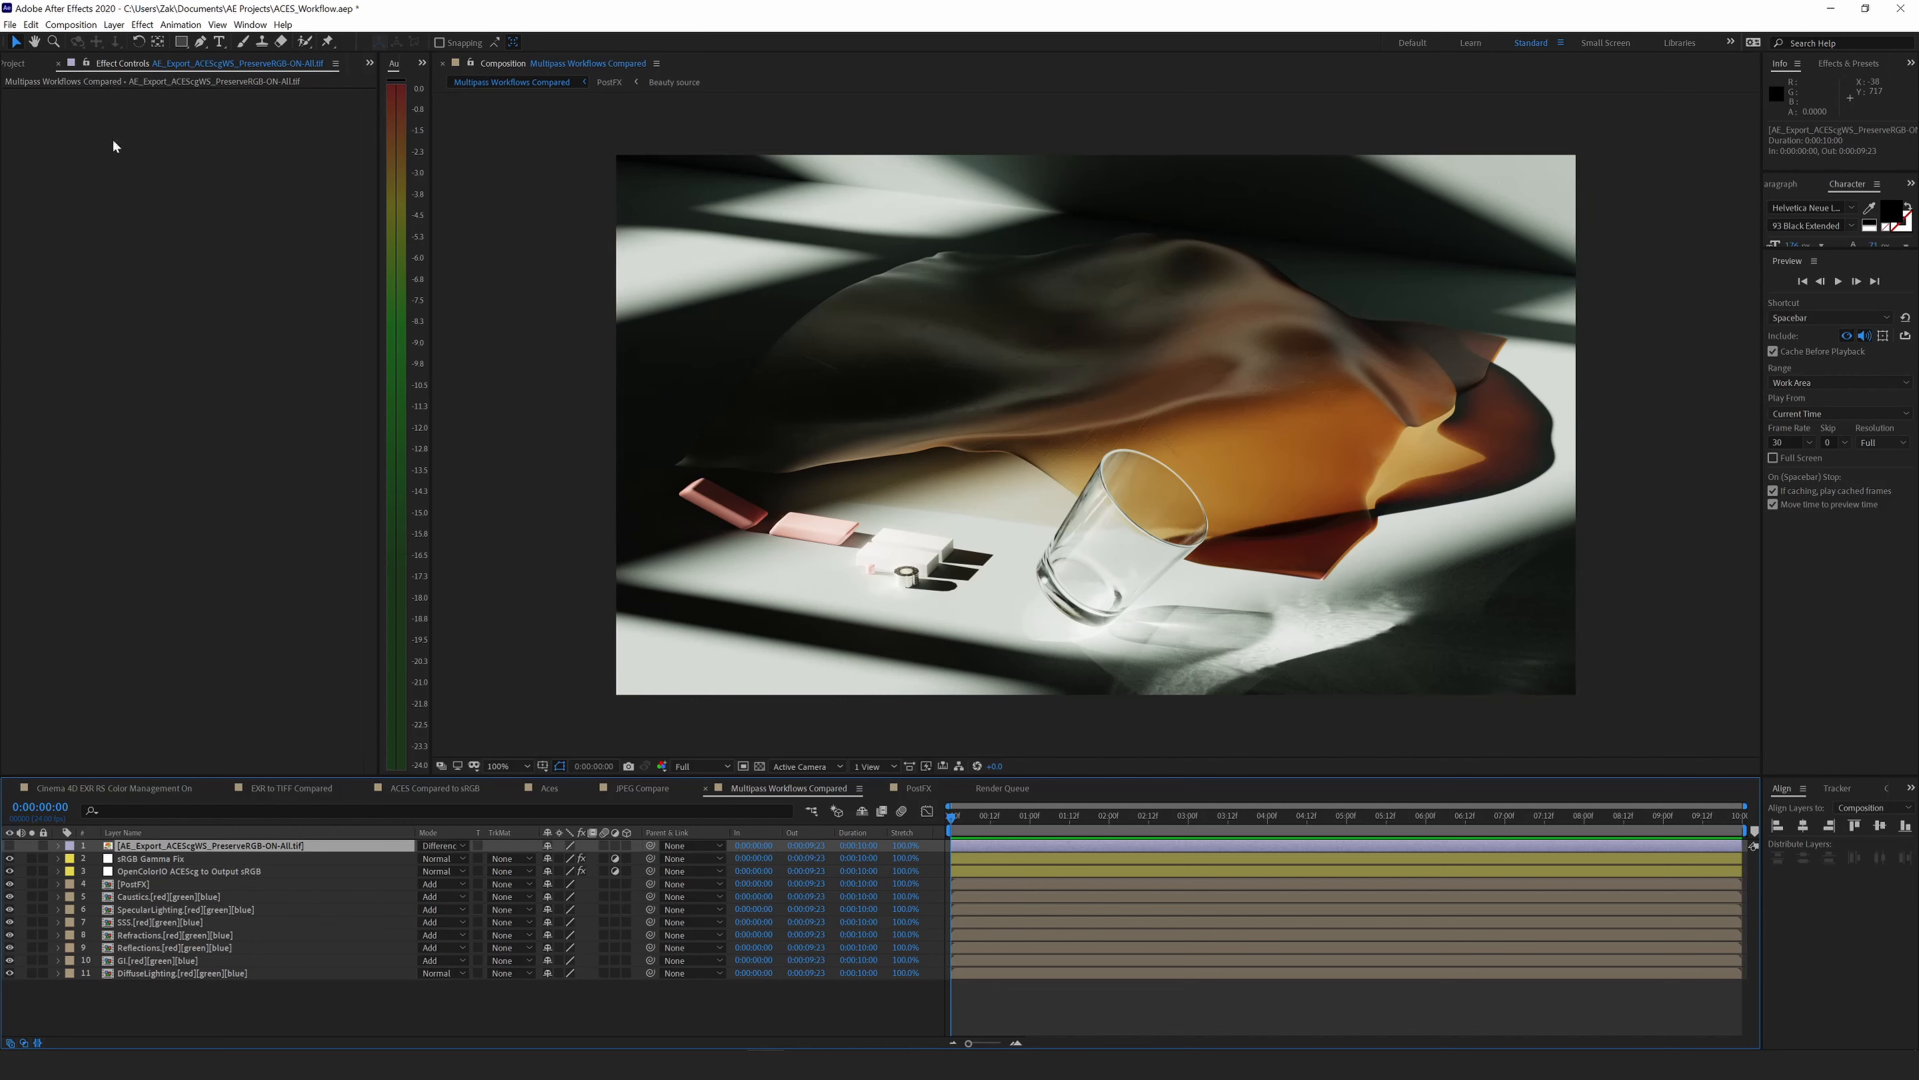
Show the project items, deselect the layers, and check the Use Display Color Management view option.
click(22, 64)
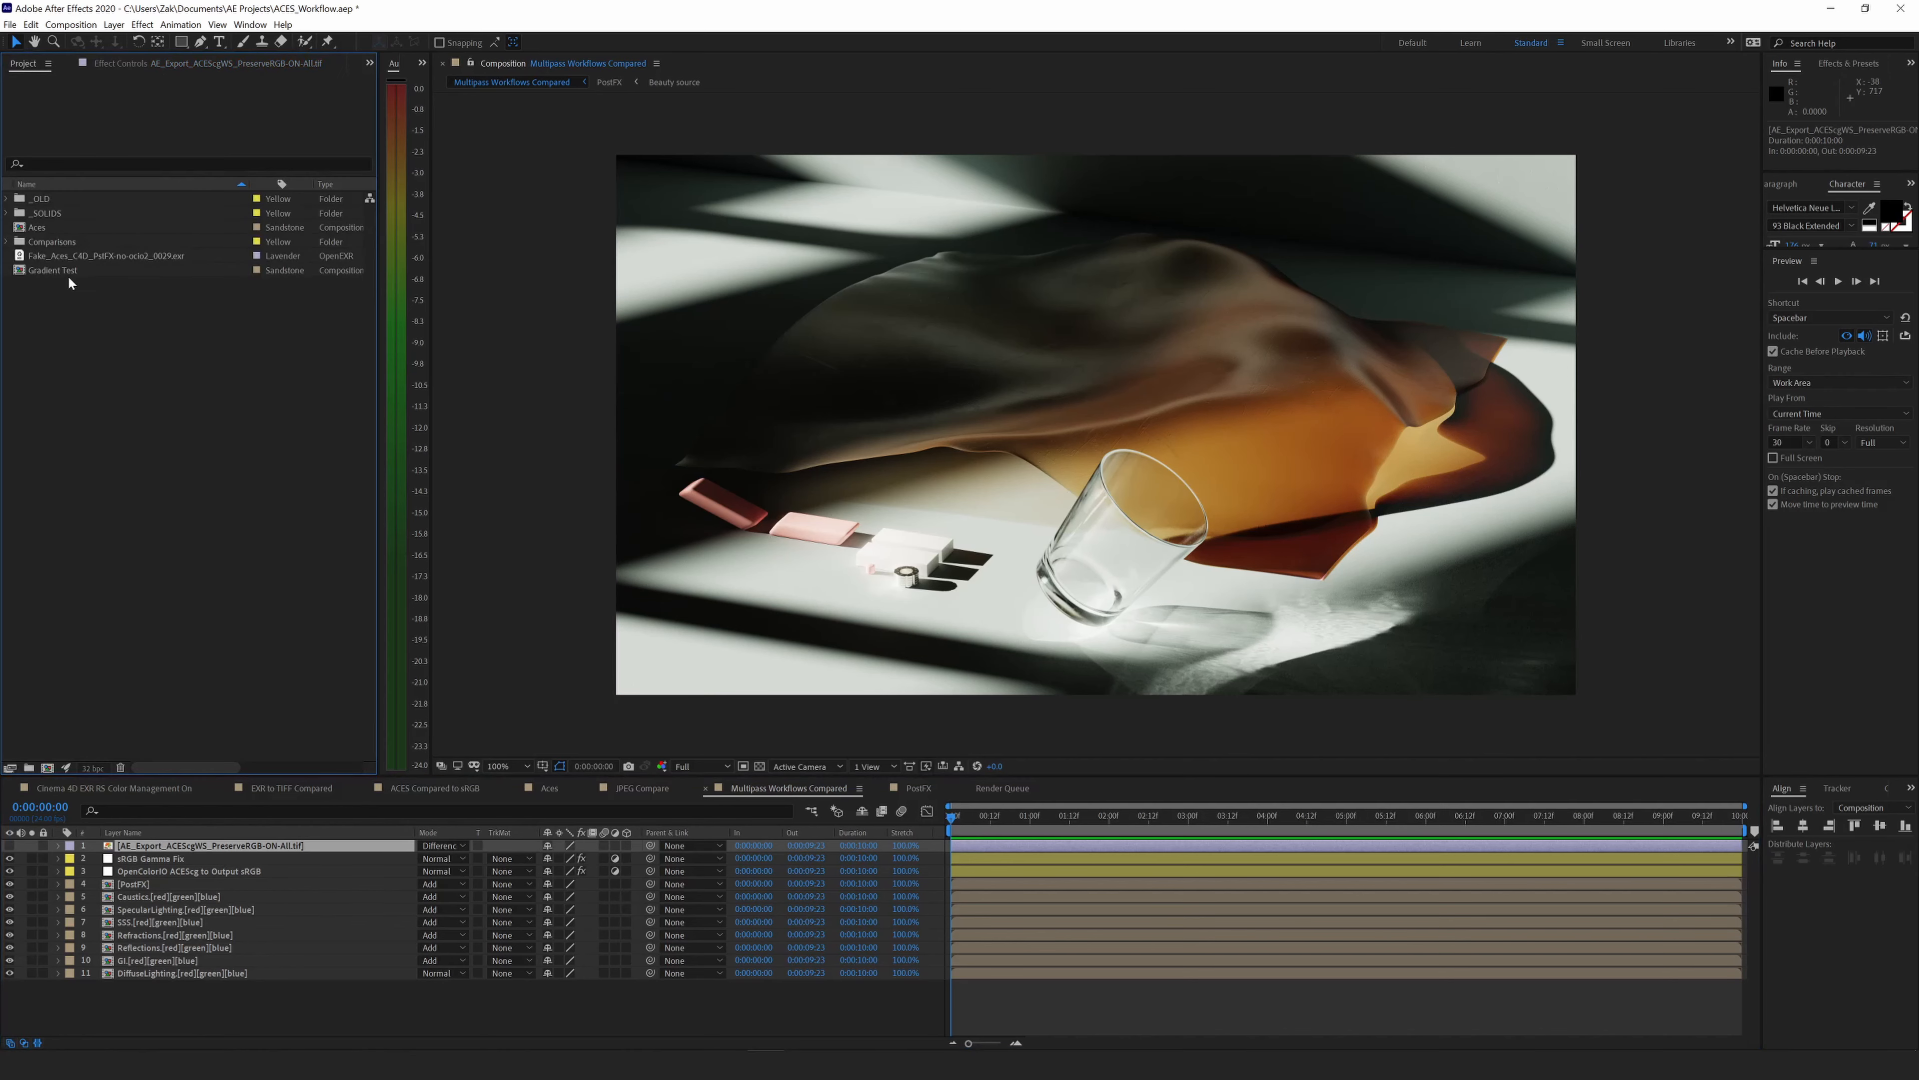
click(273, 989)
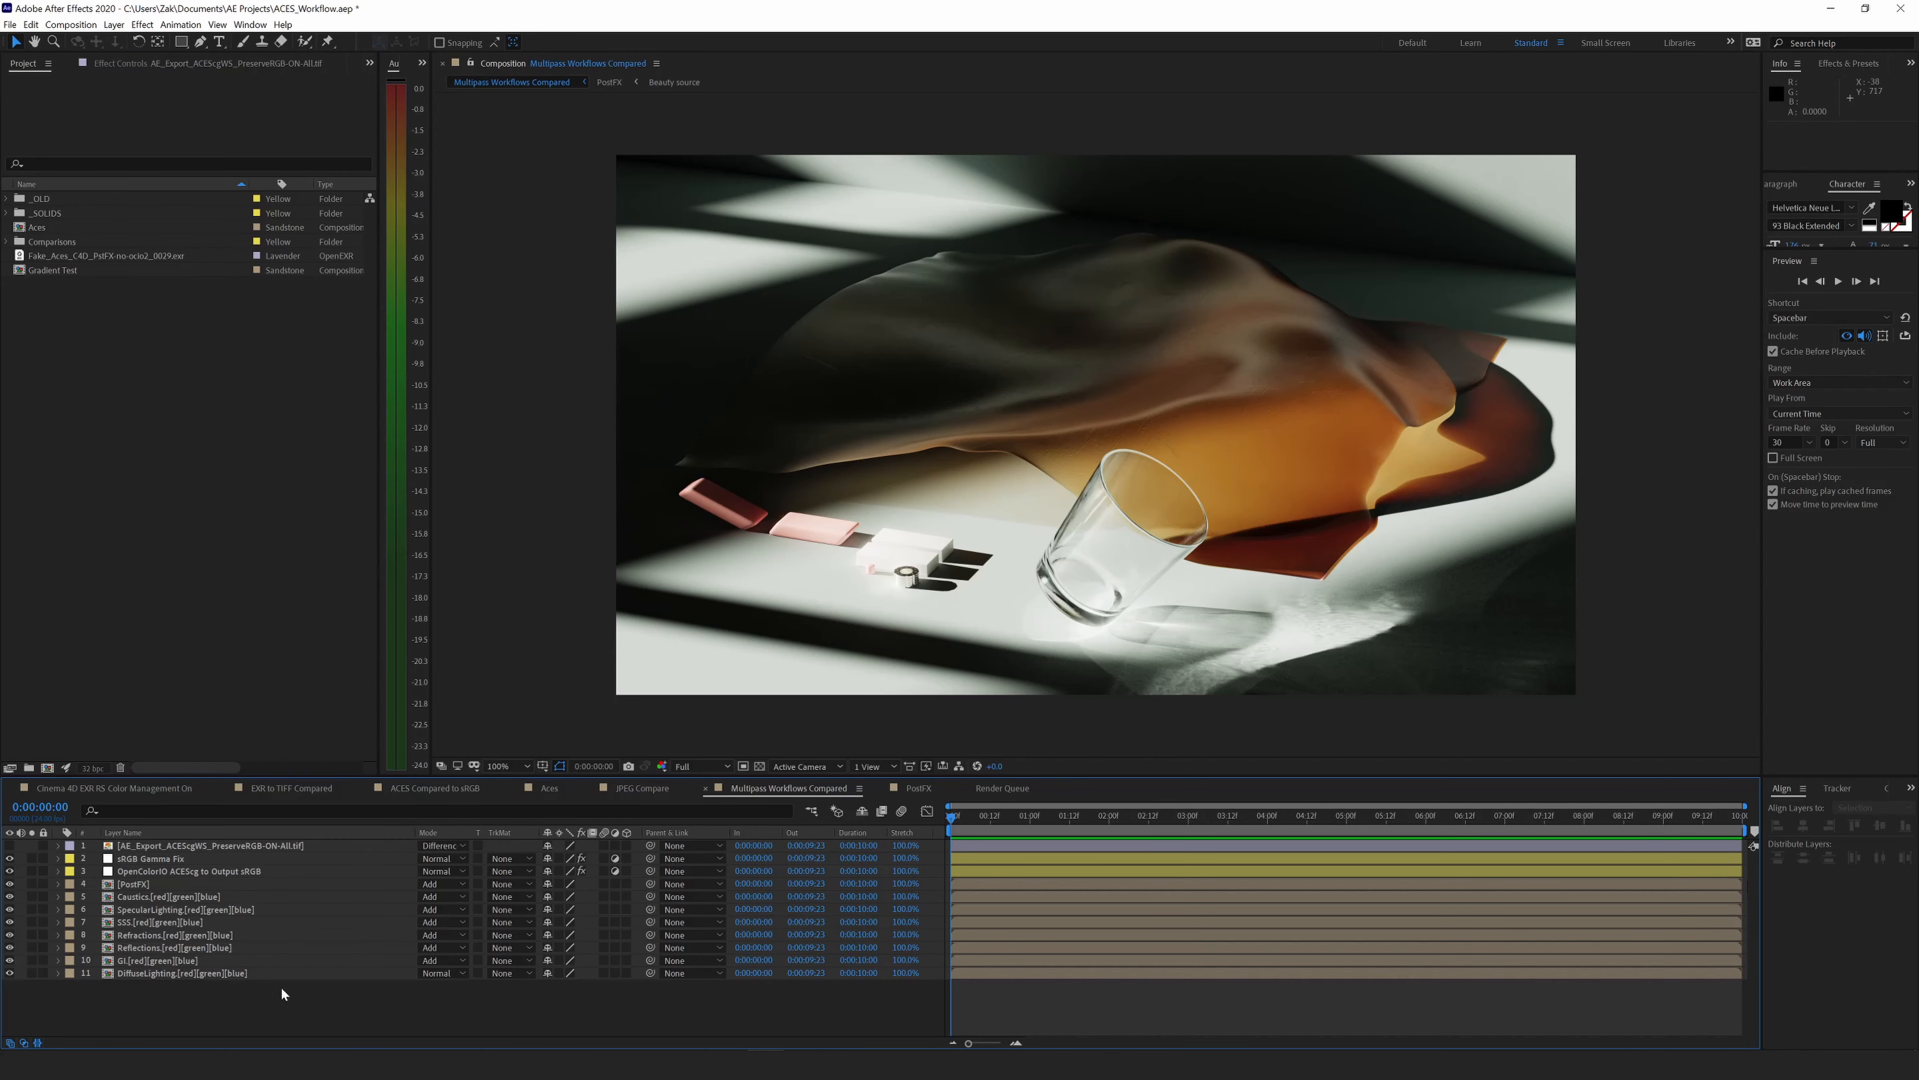
click(217, 24)
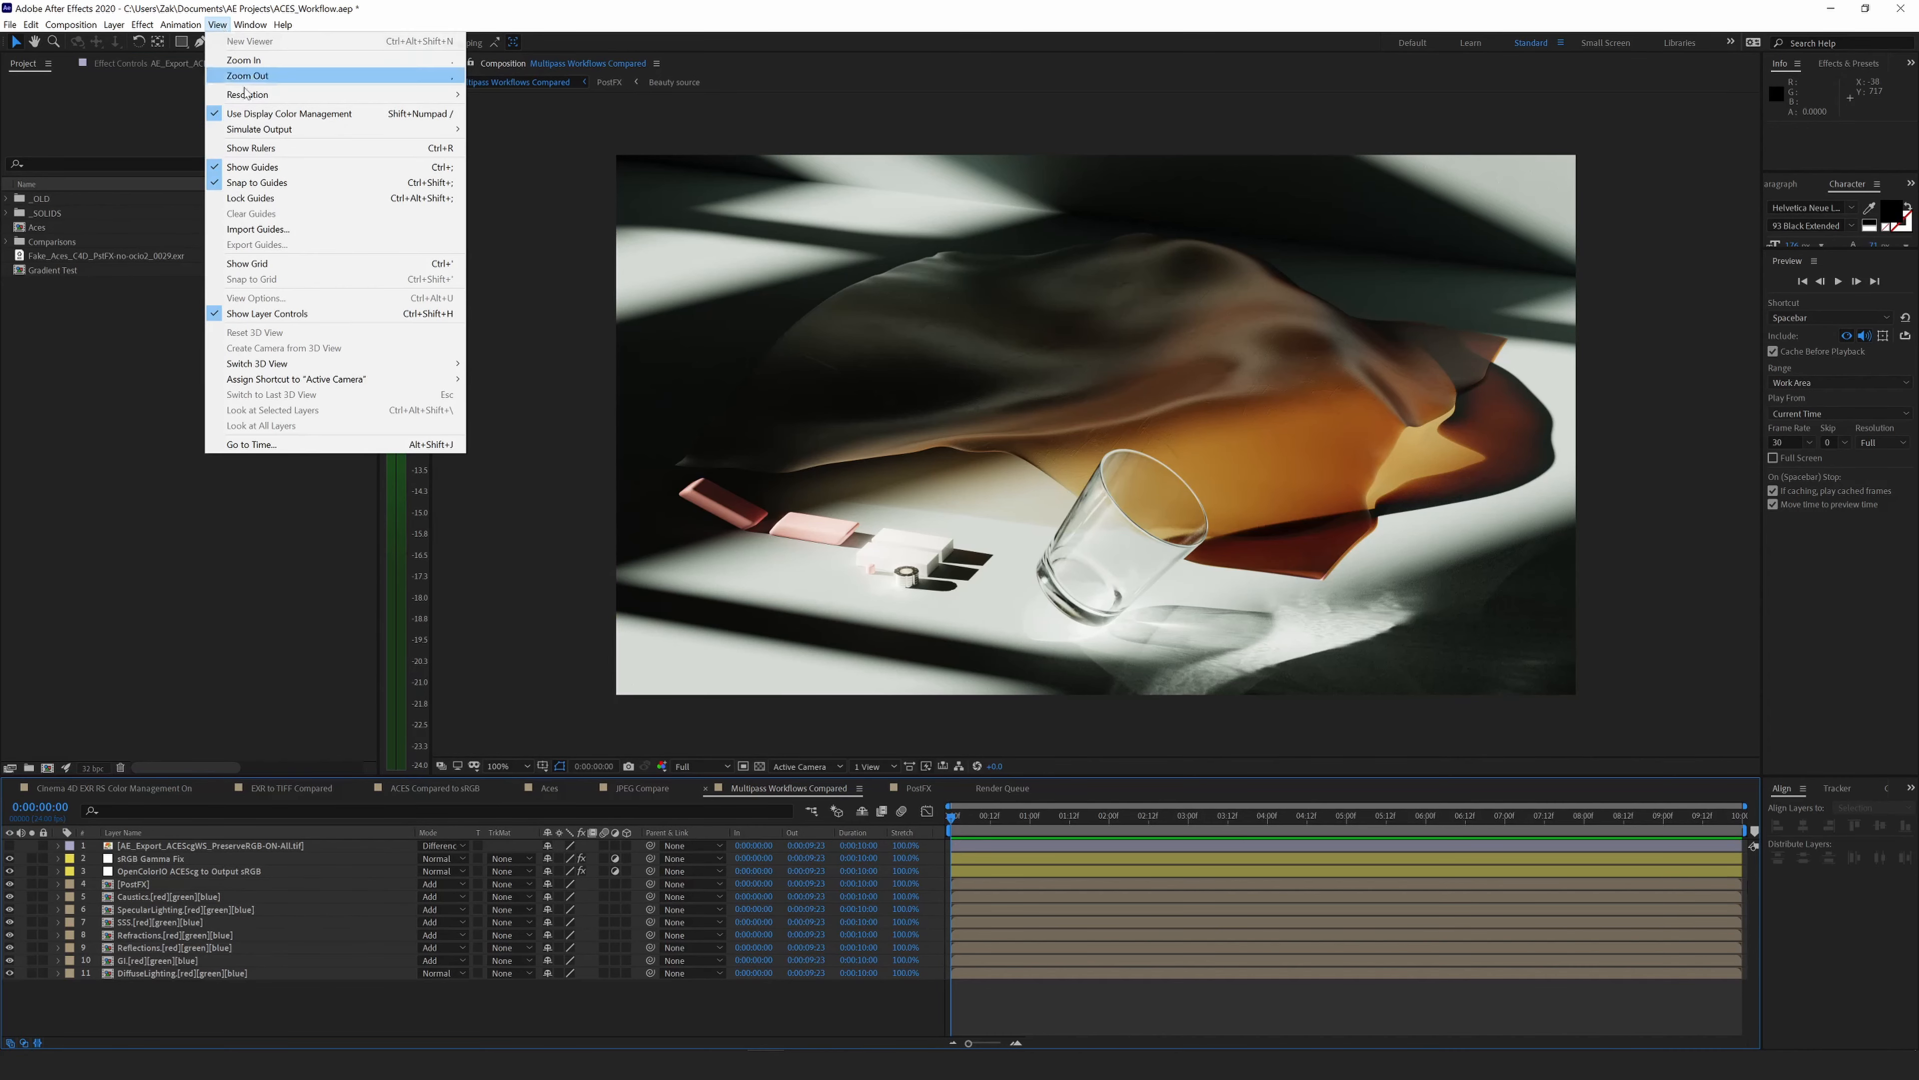
click(219, 26)
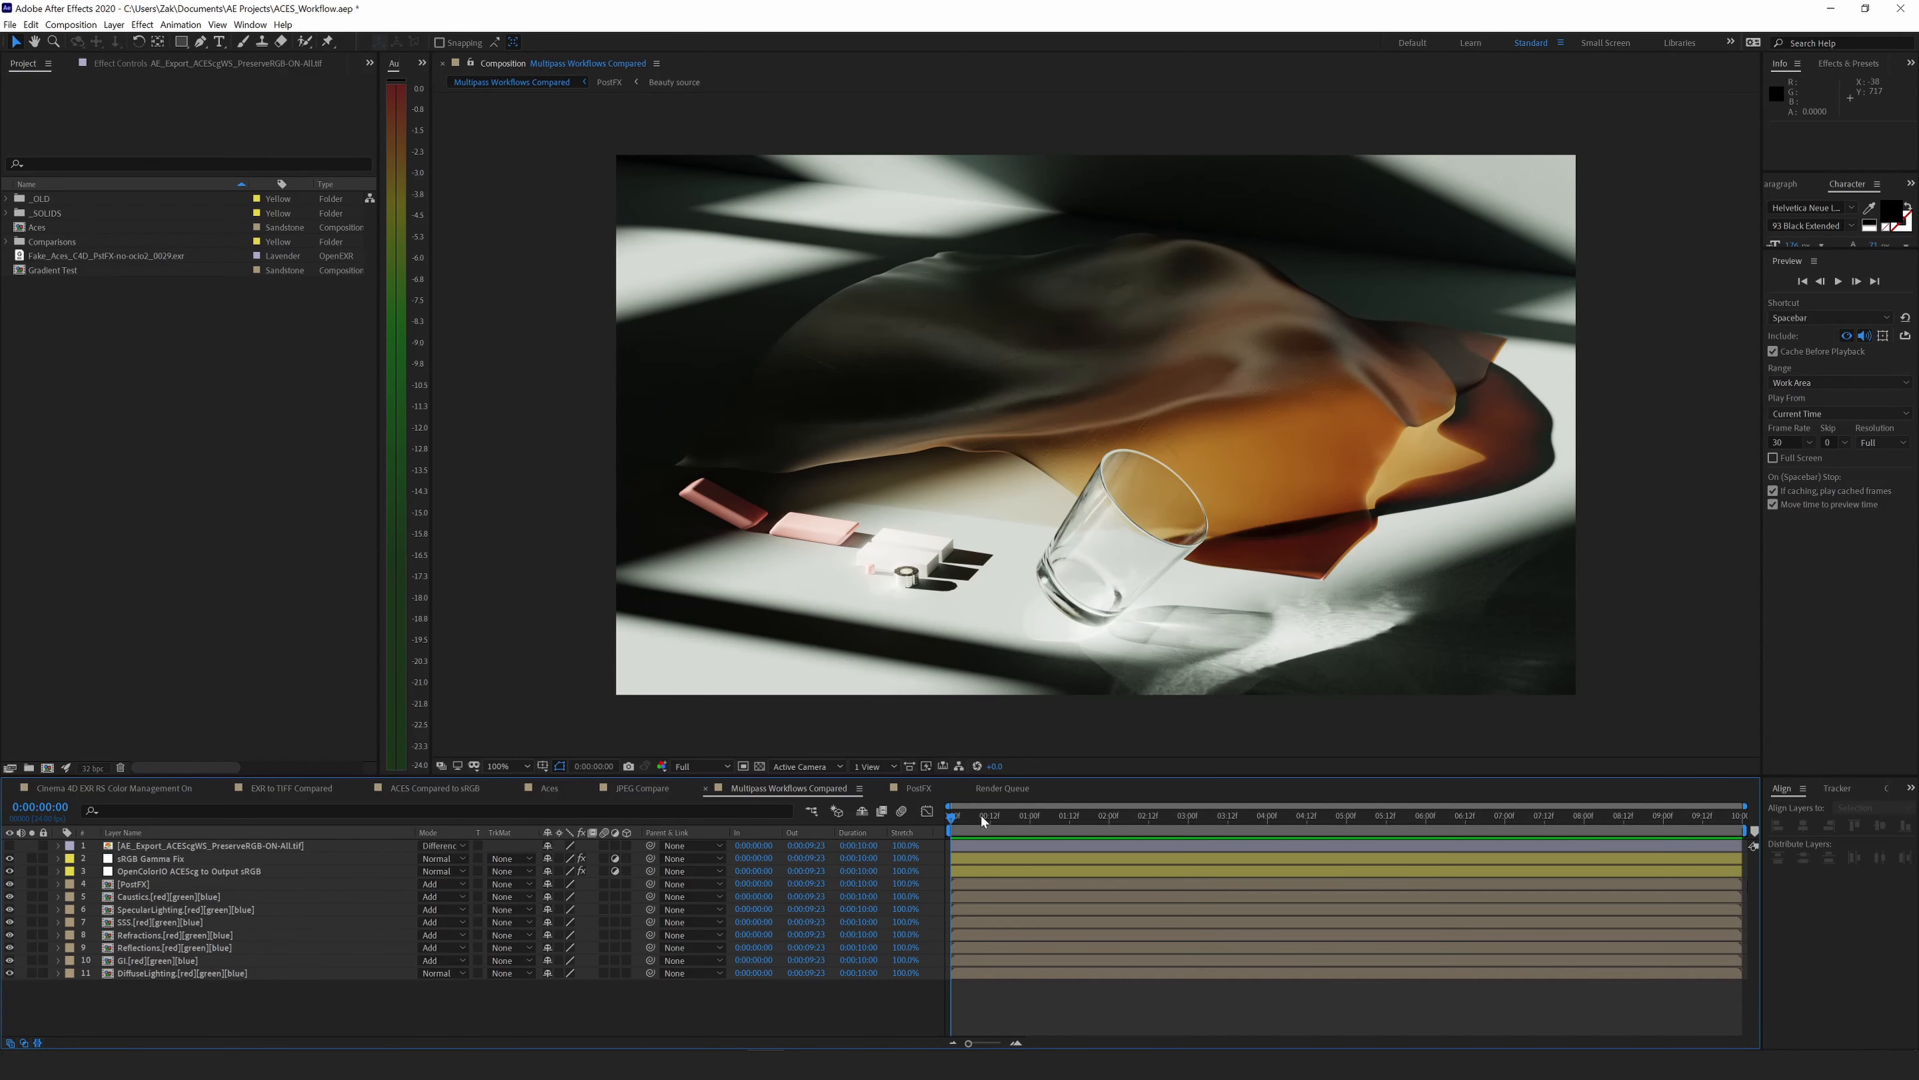
Queue the current frame of Multipass Workflows Compared for saving, with its output format set to JPEG Sequence.
click(164, 790)
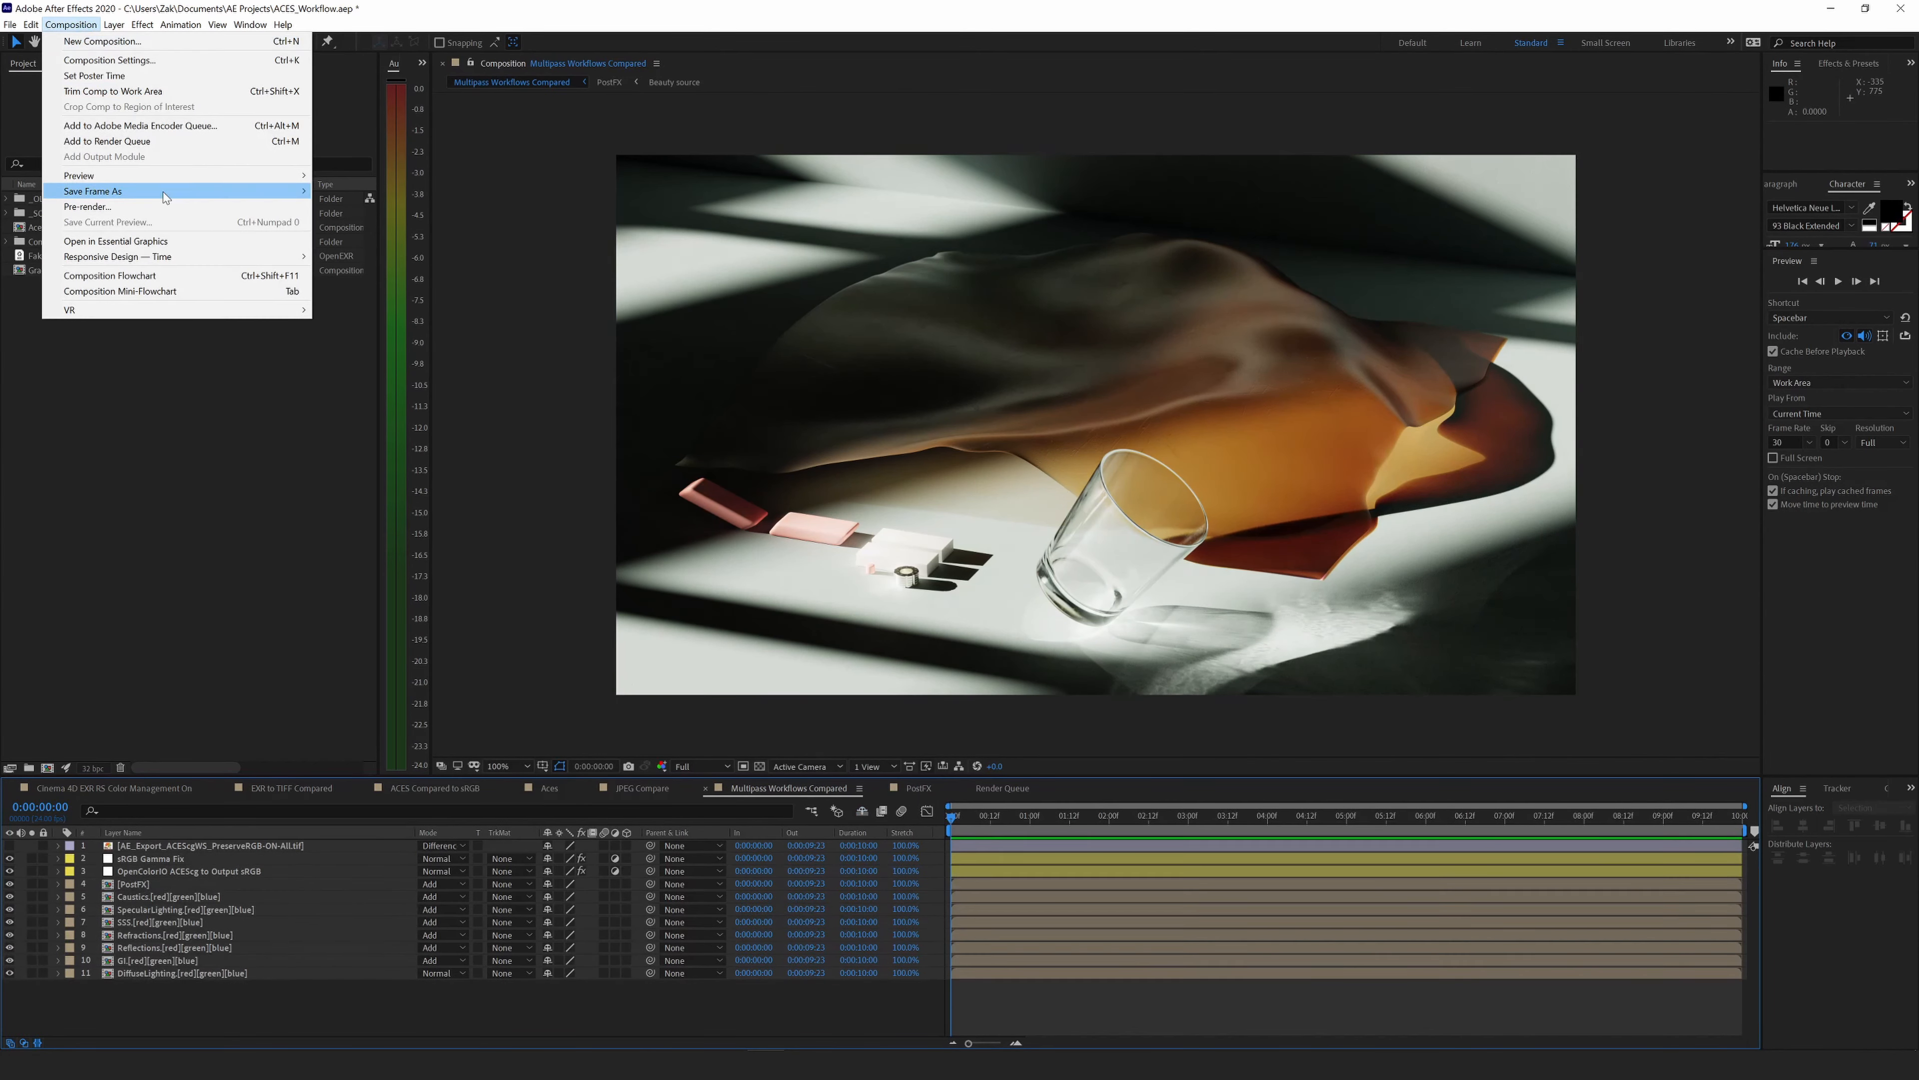
click(151, 189)
click(128, 960)
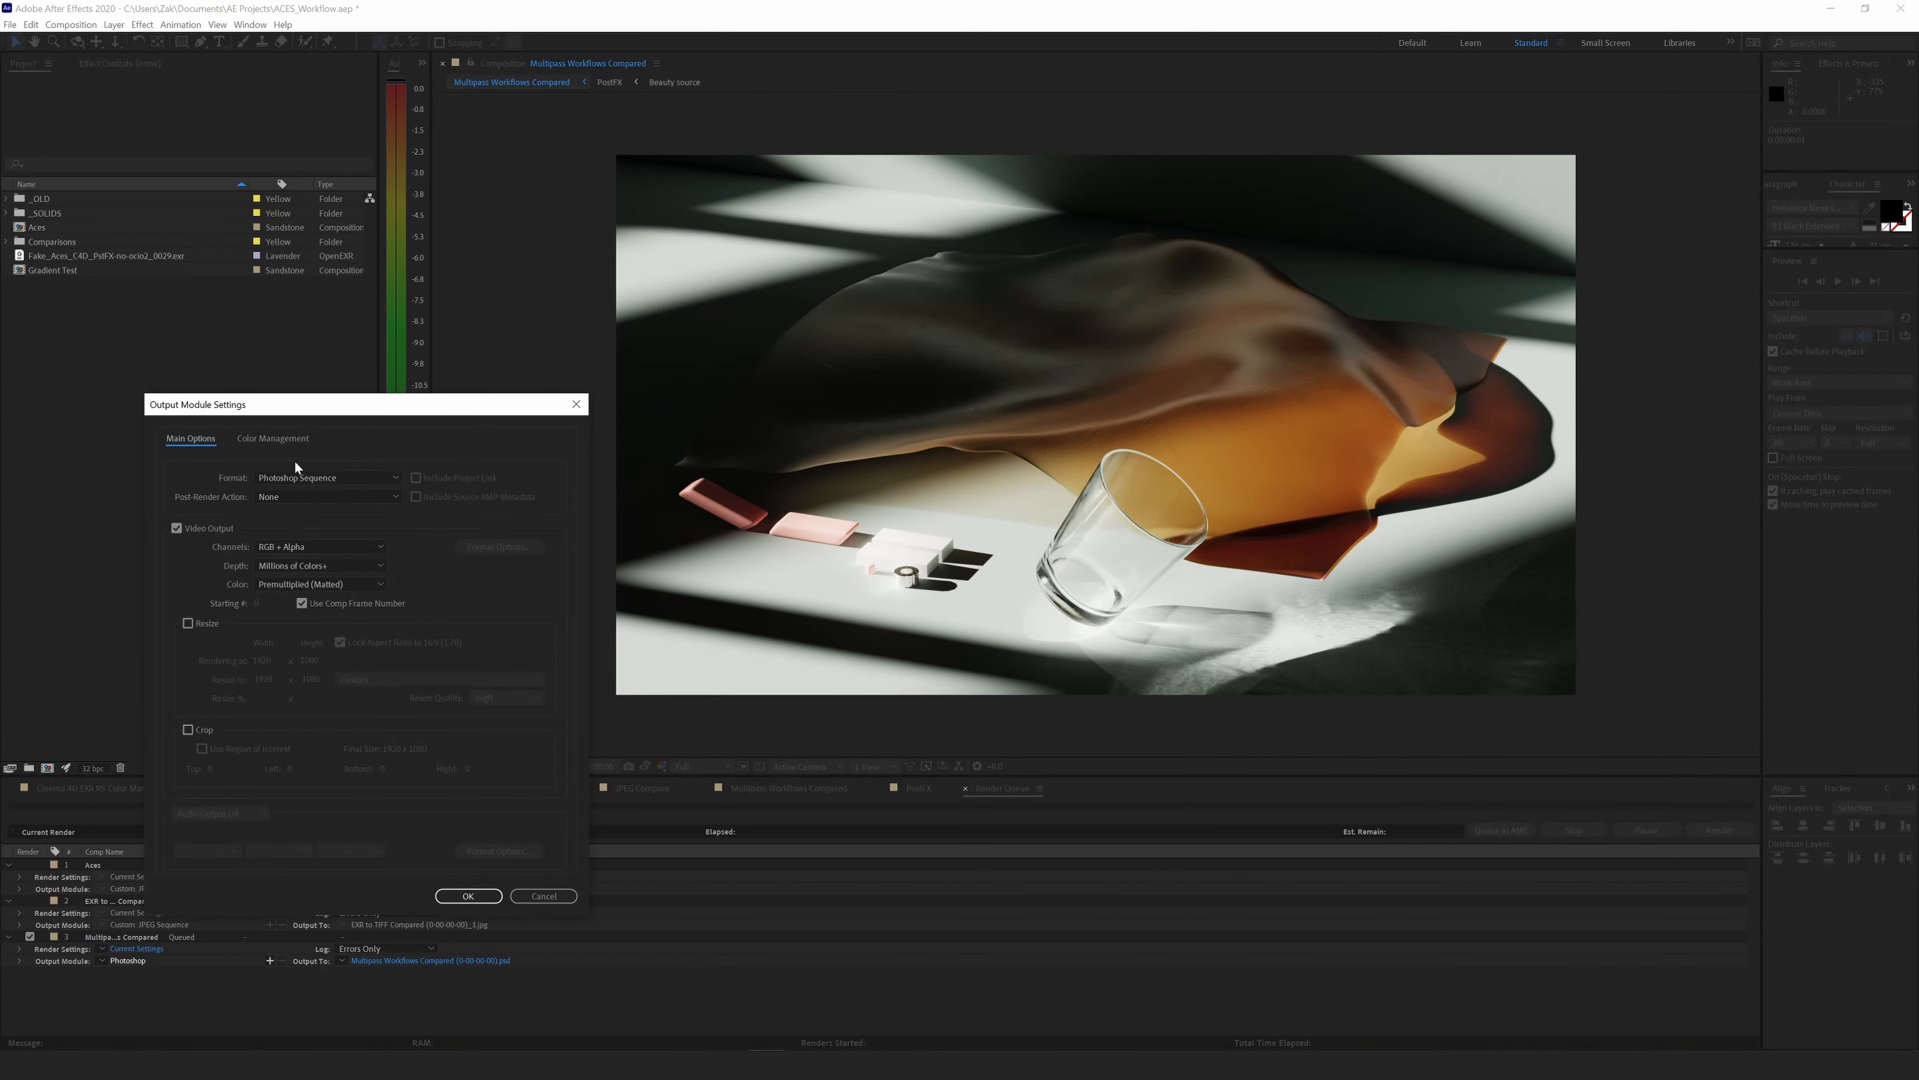
click(316, 483)
click(300, 564)
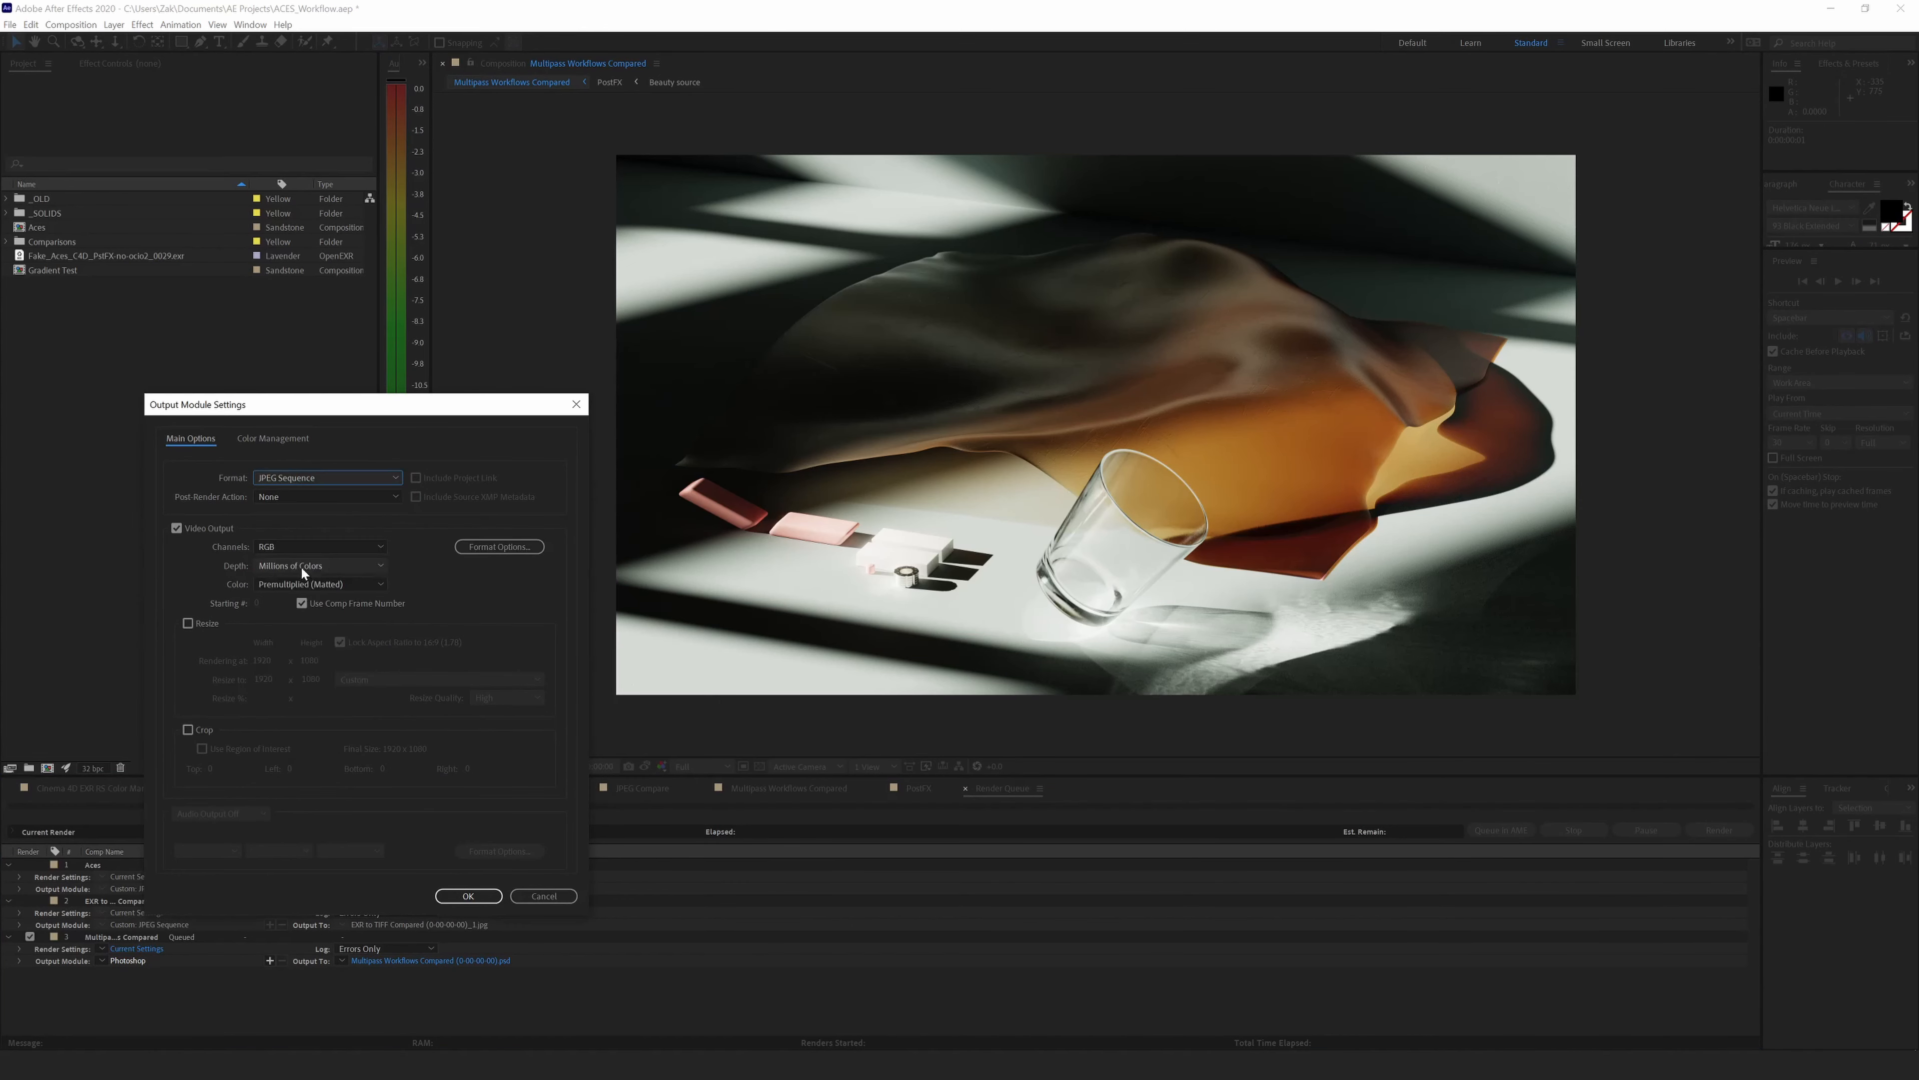
click(279, 439)
click(191, 441)
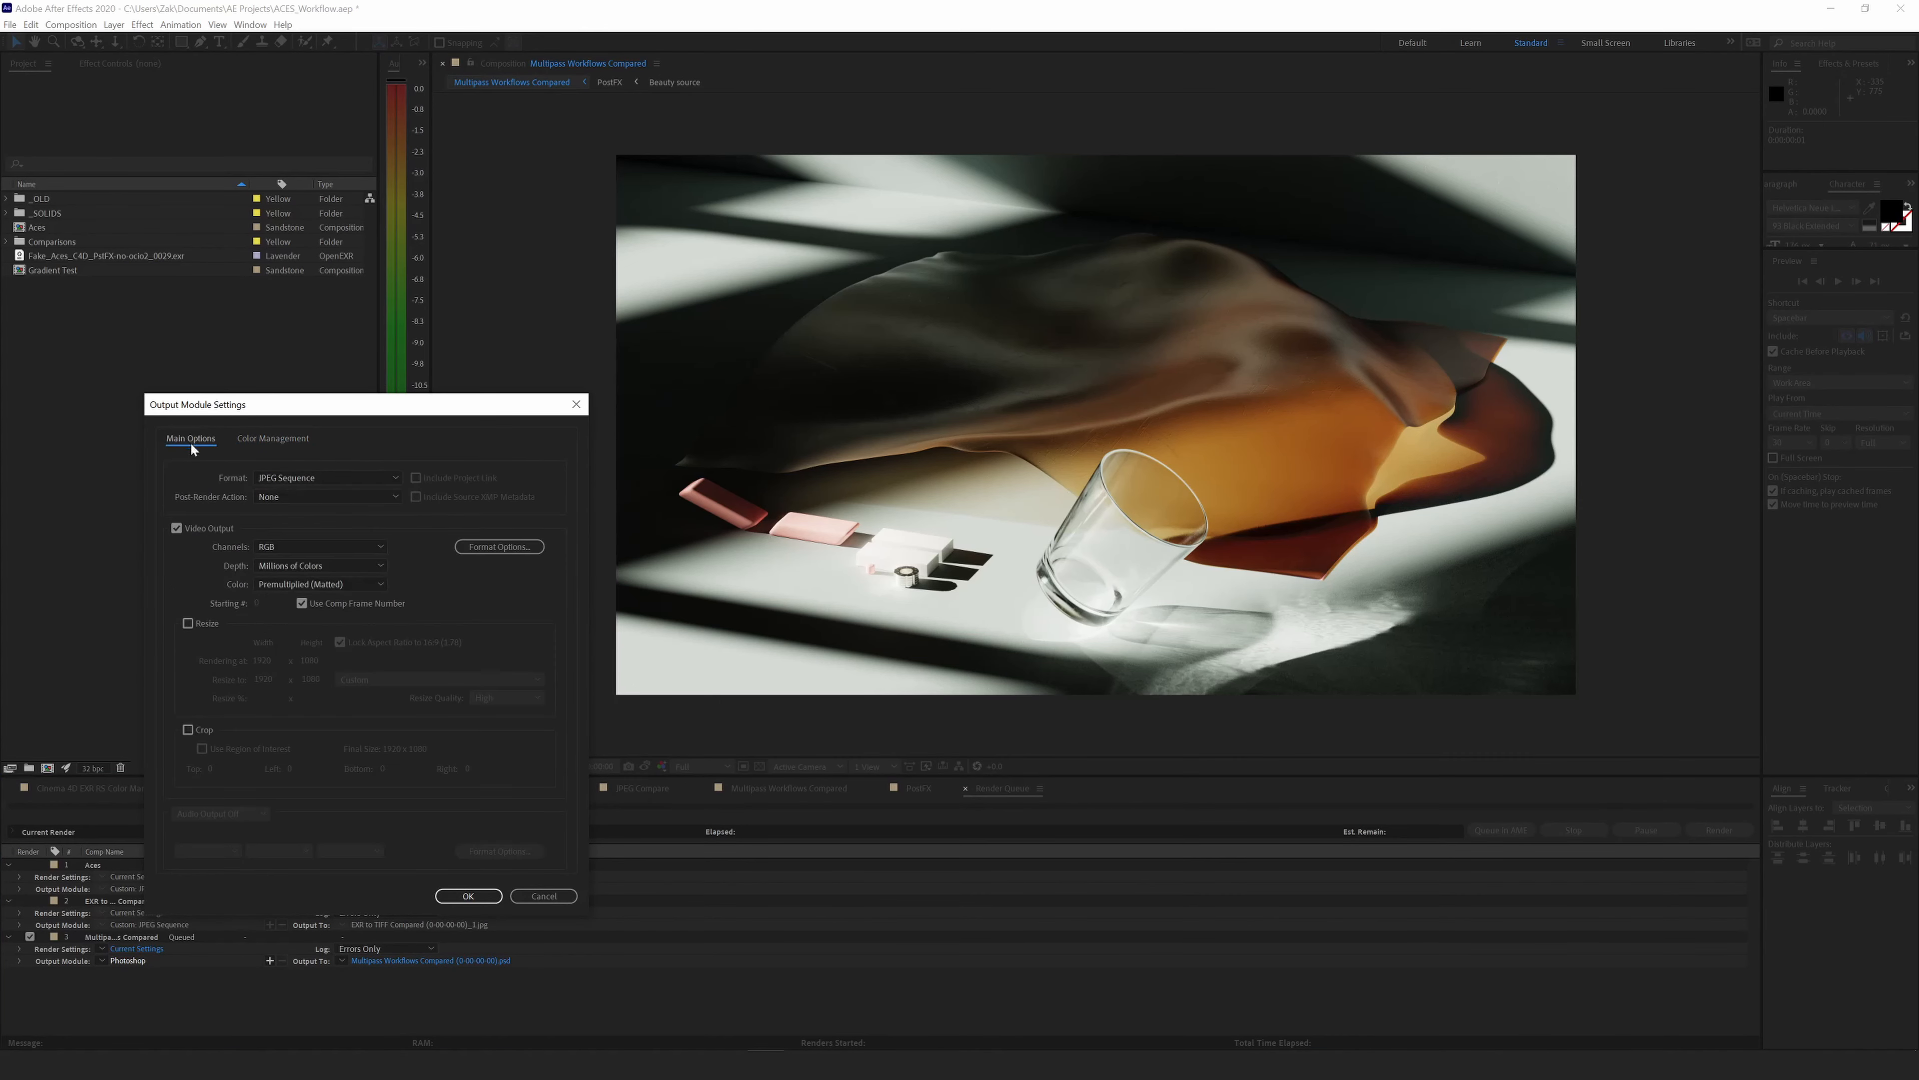
click(463, 895)
Set the frame's output to Multipass Workflows Compared (0-00-00-00).jpg on the Desktop and render it.
click(439, 964)
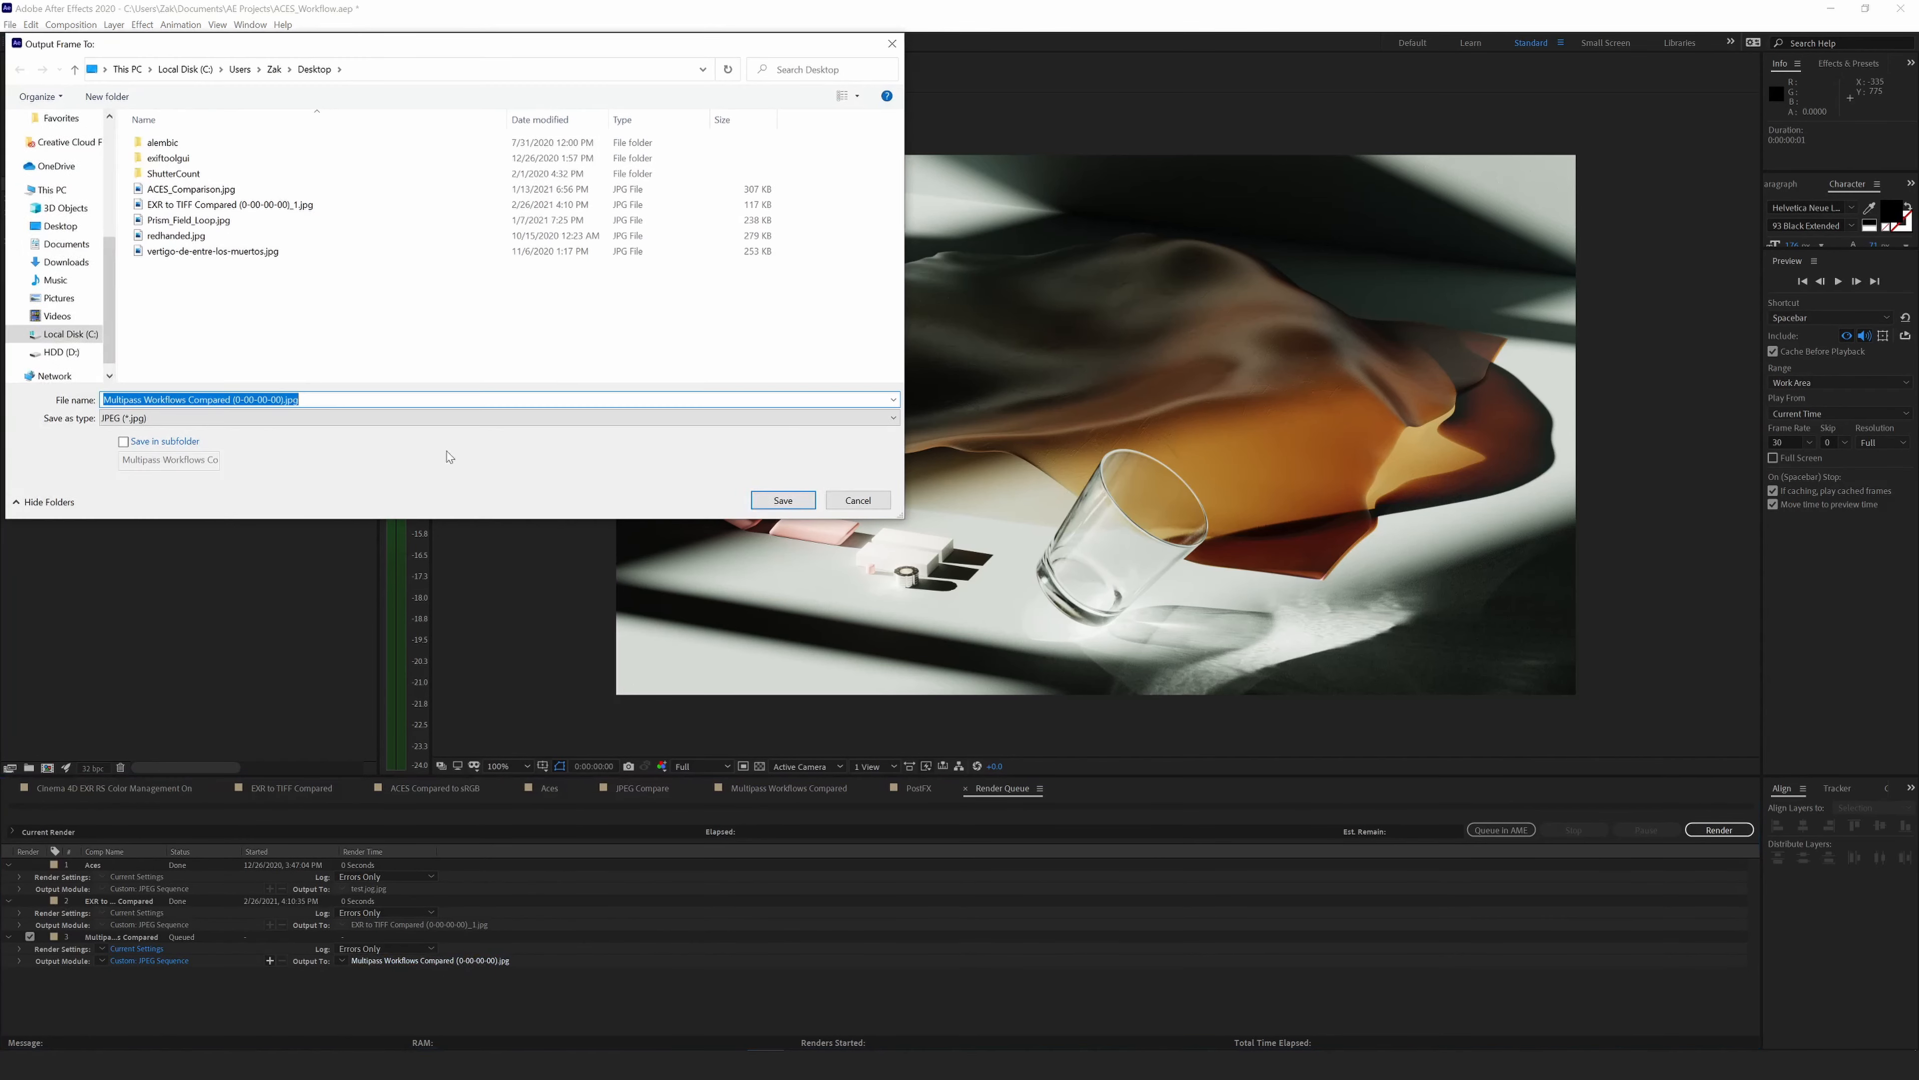
click(783, 501)
click(1709, 831)
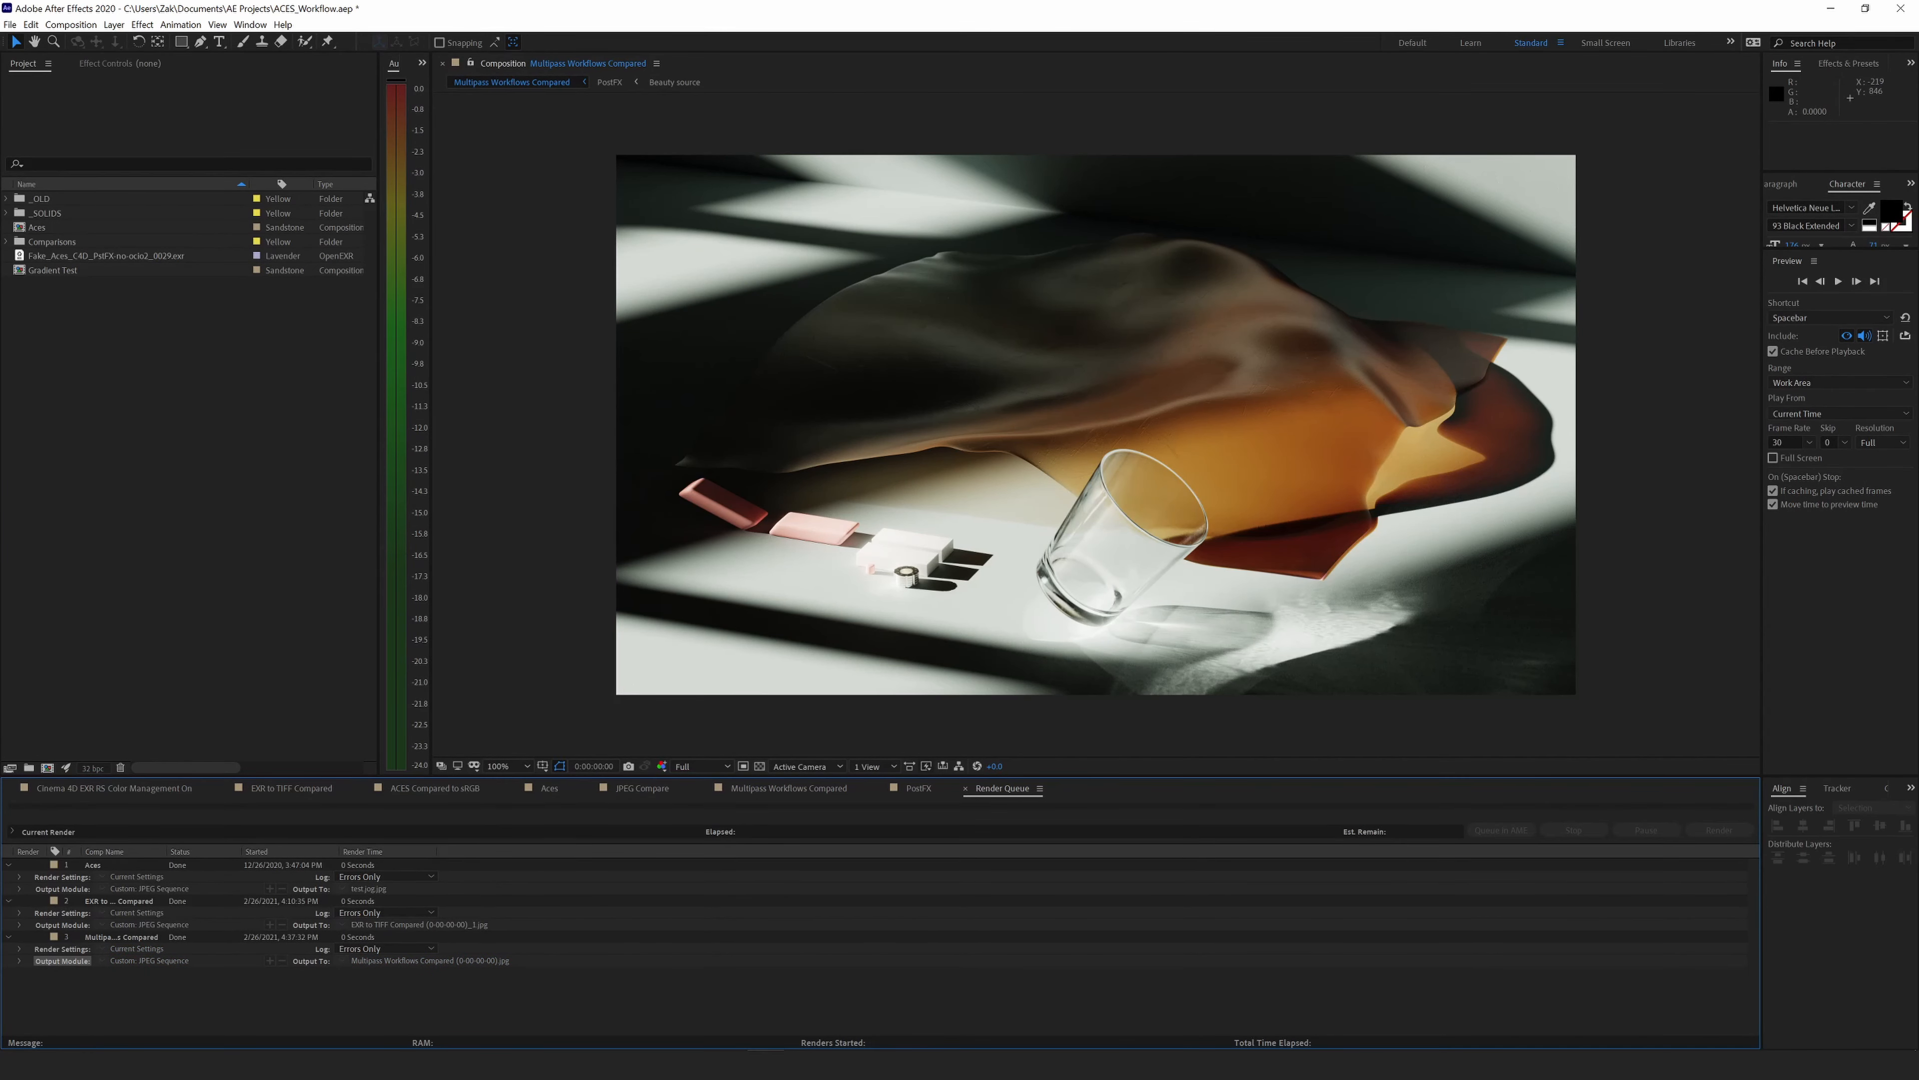
In Photos, shrink and position the rendered JPEG's window beside the After Effects viewer to compare the colors.
drag(286, 168, 306, 102)
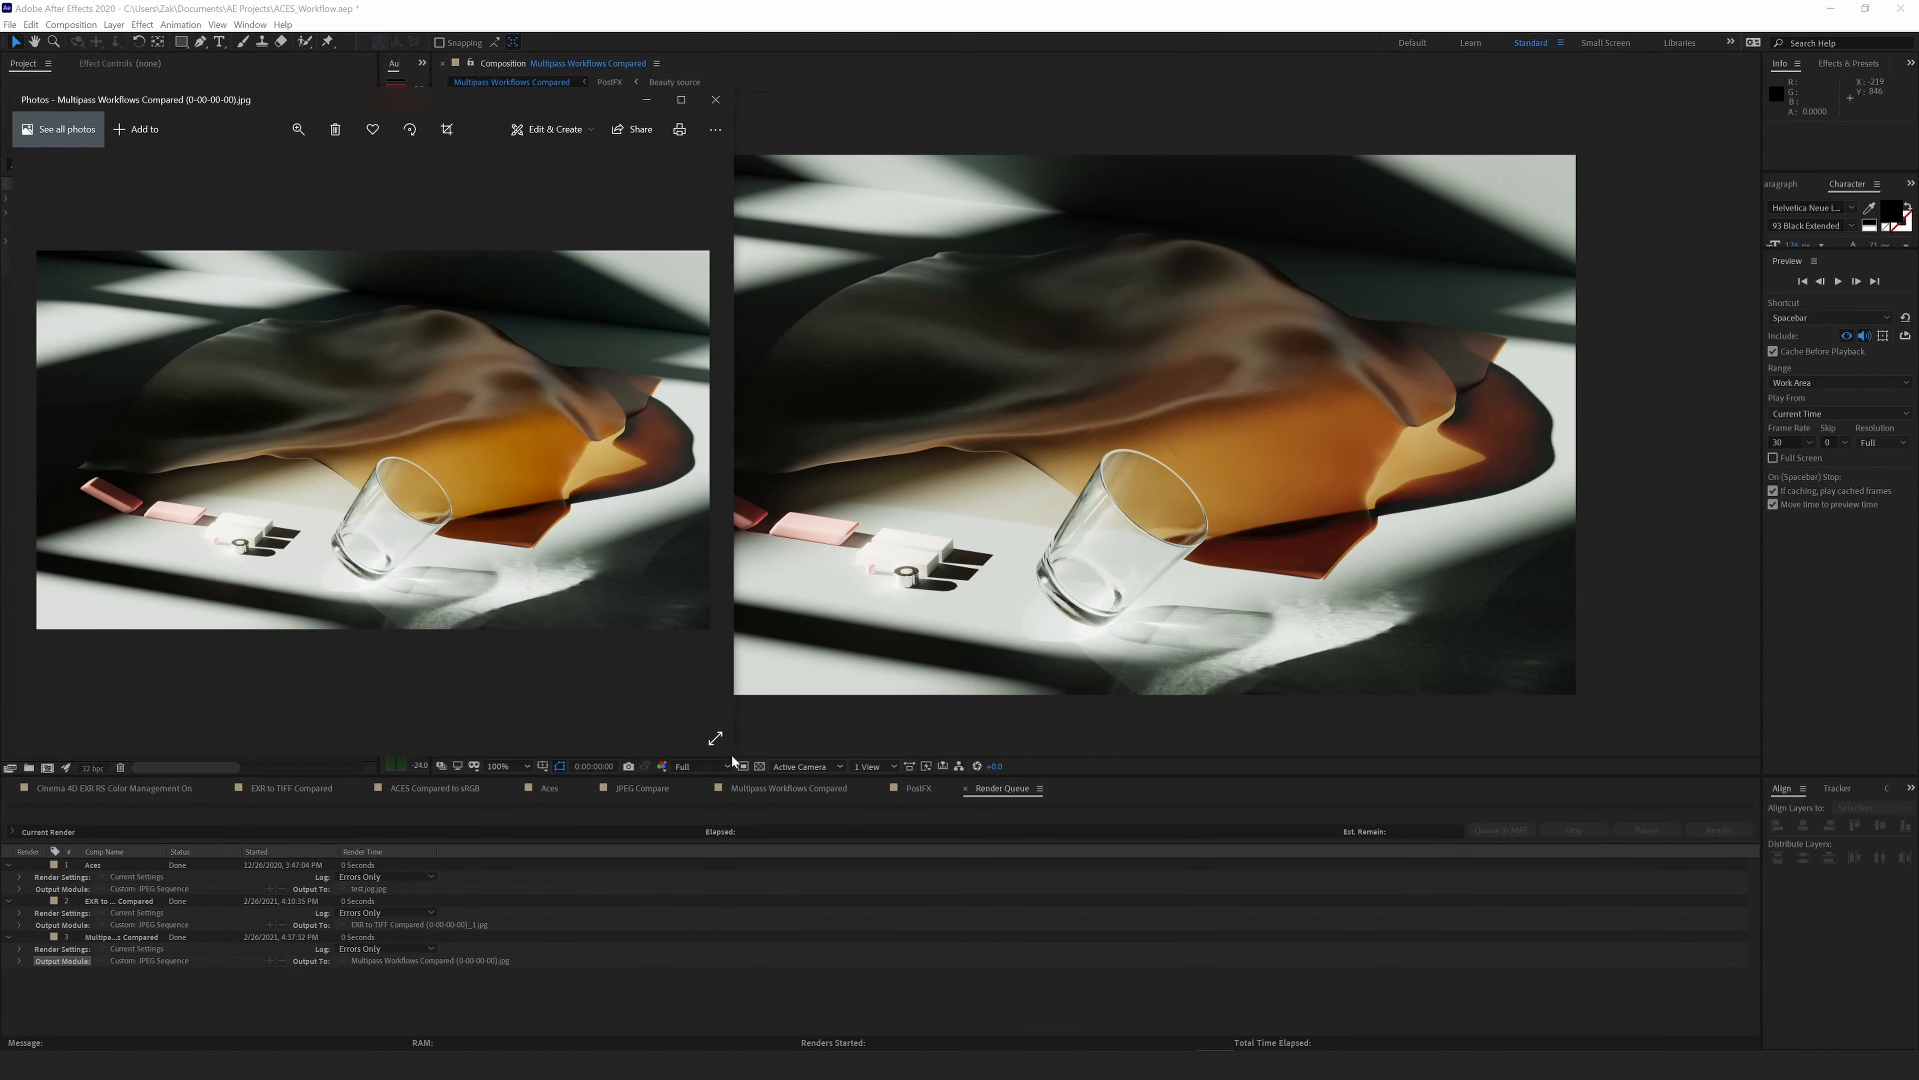
drag(733, 757, 550, 650)
drag(370, 114, 393, 164)
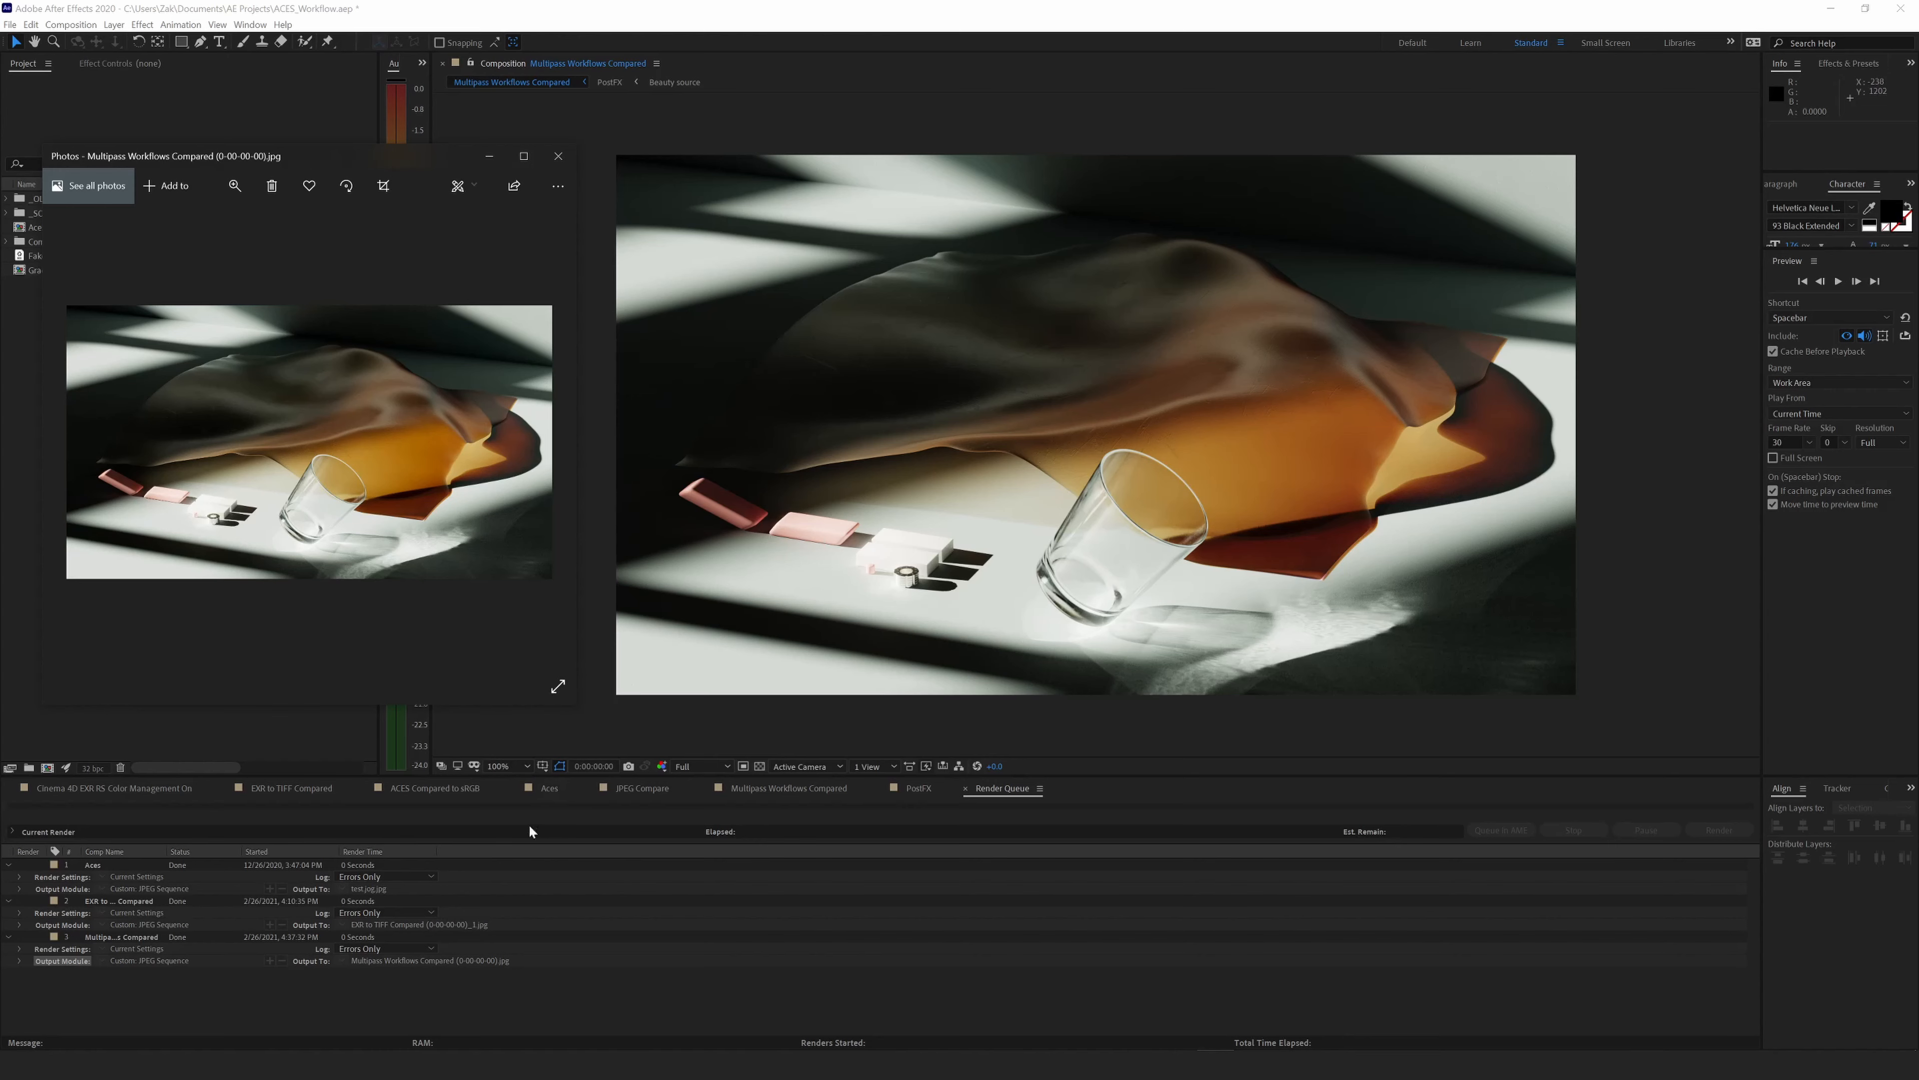
In the EXR to TIFF Compared composition, examine the sRGB Gamma Fix layer's Color Profile Converter settings.
click(965, 788)
click(299, 788)
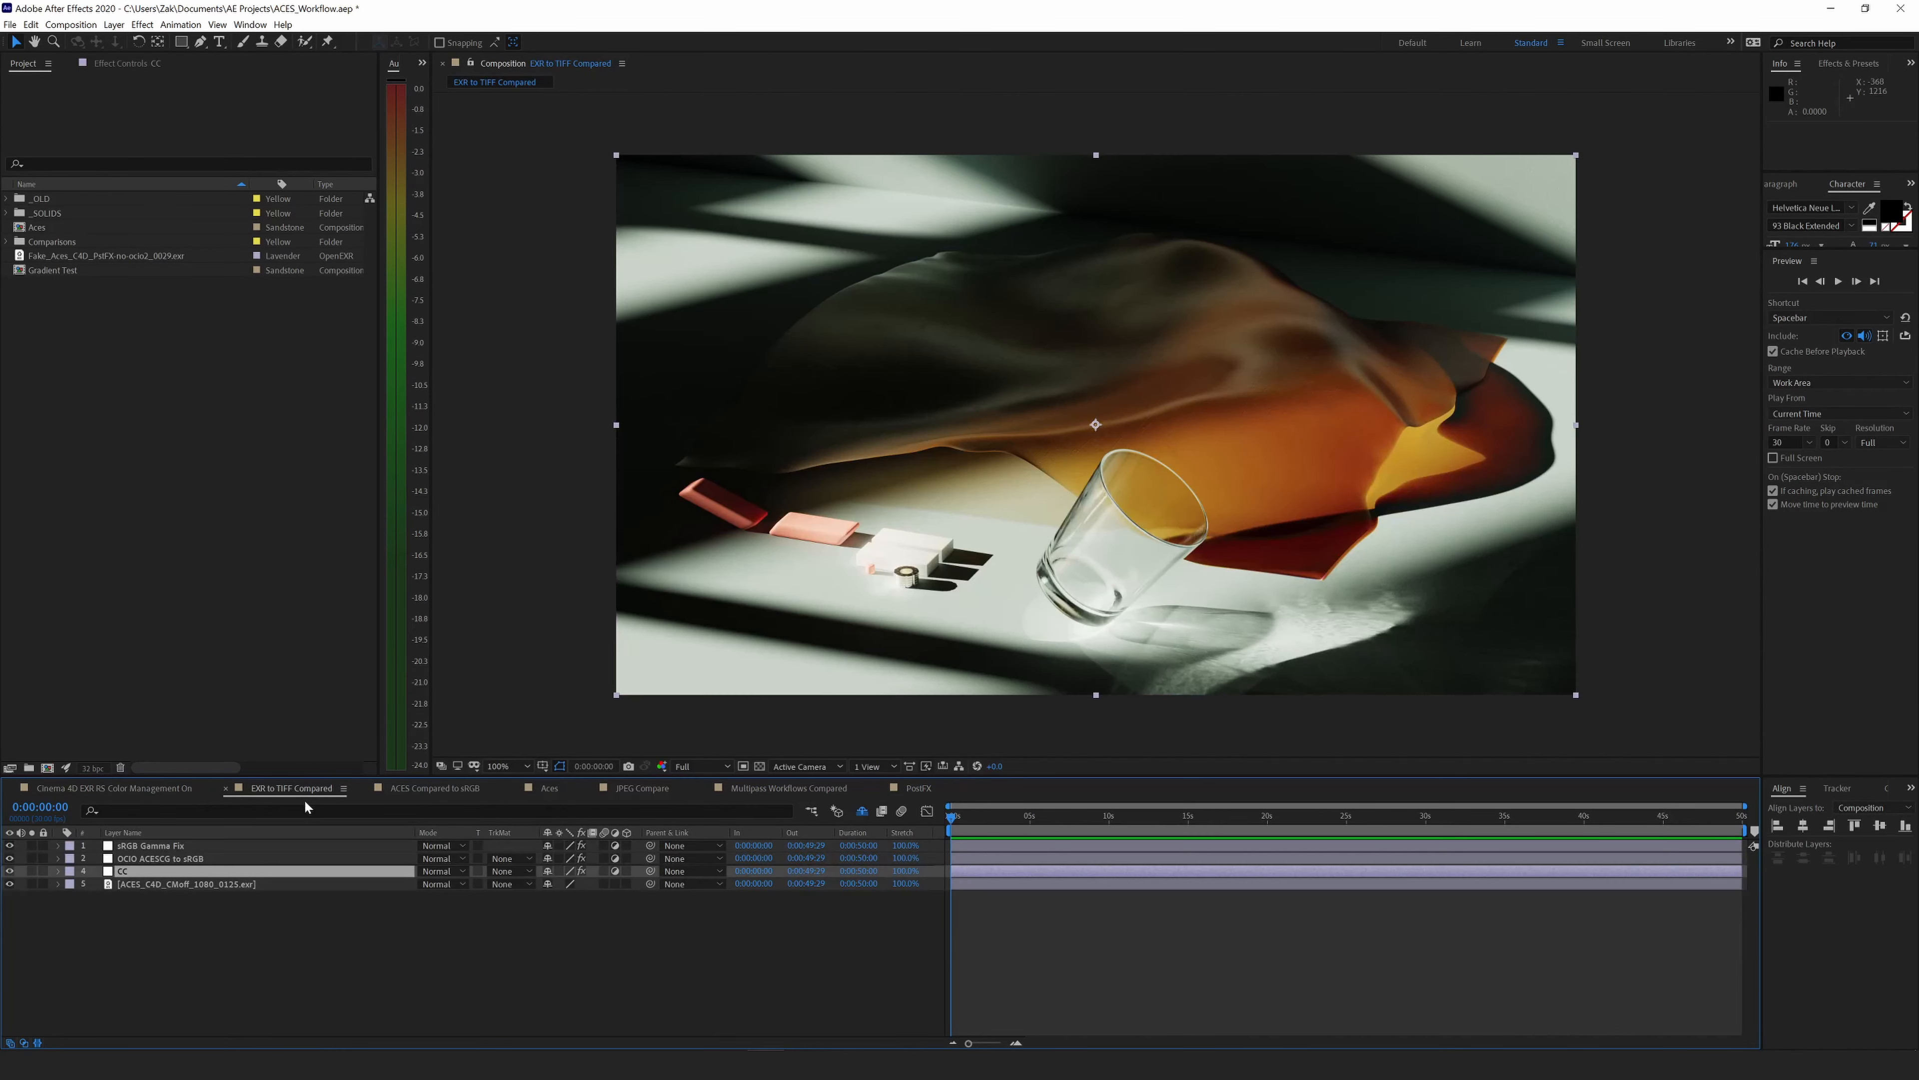
click(174, 846)
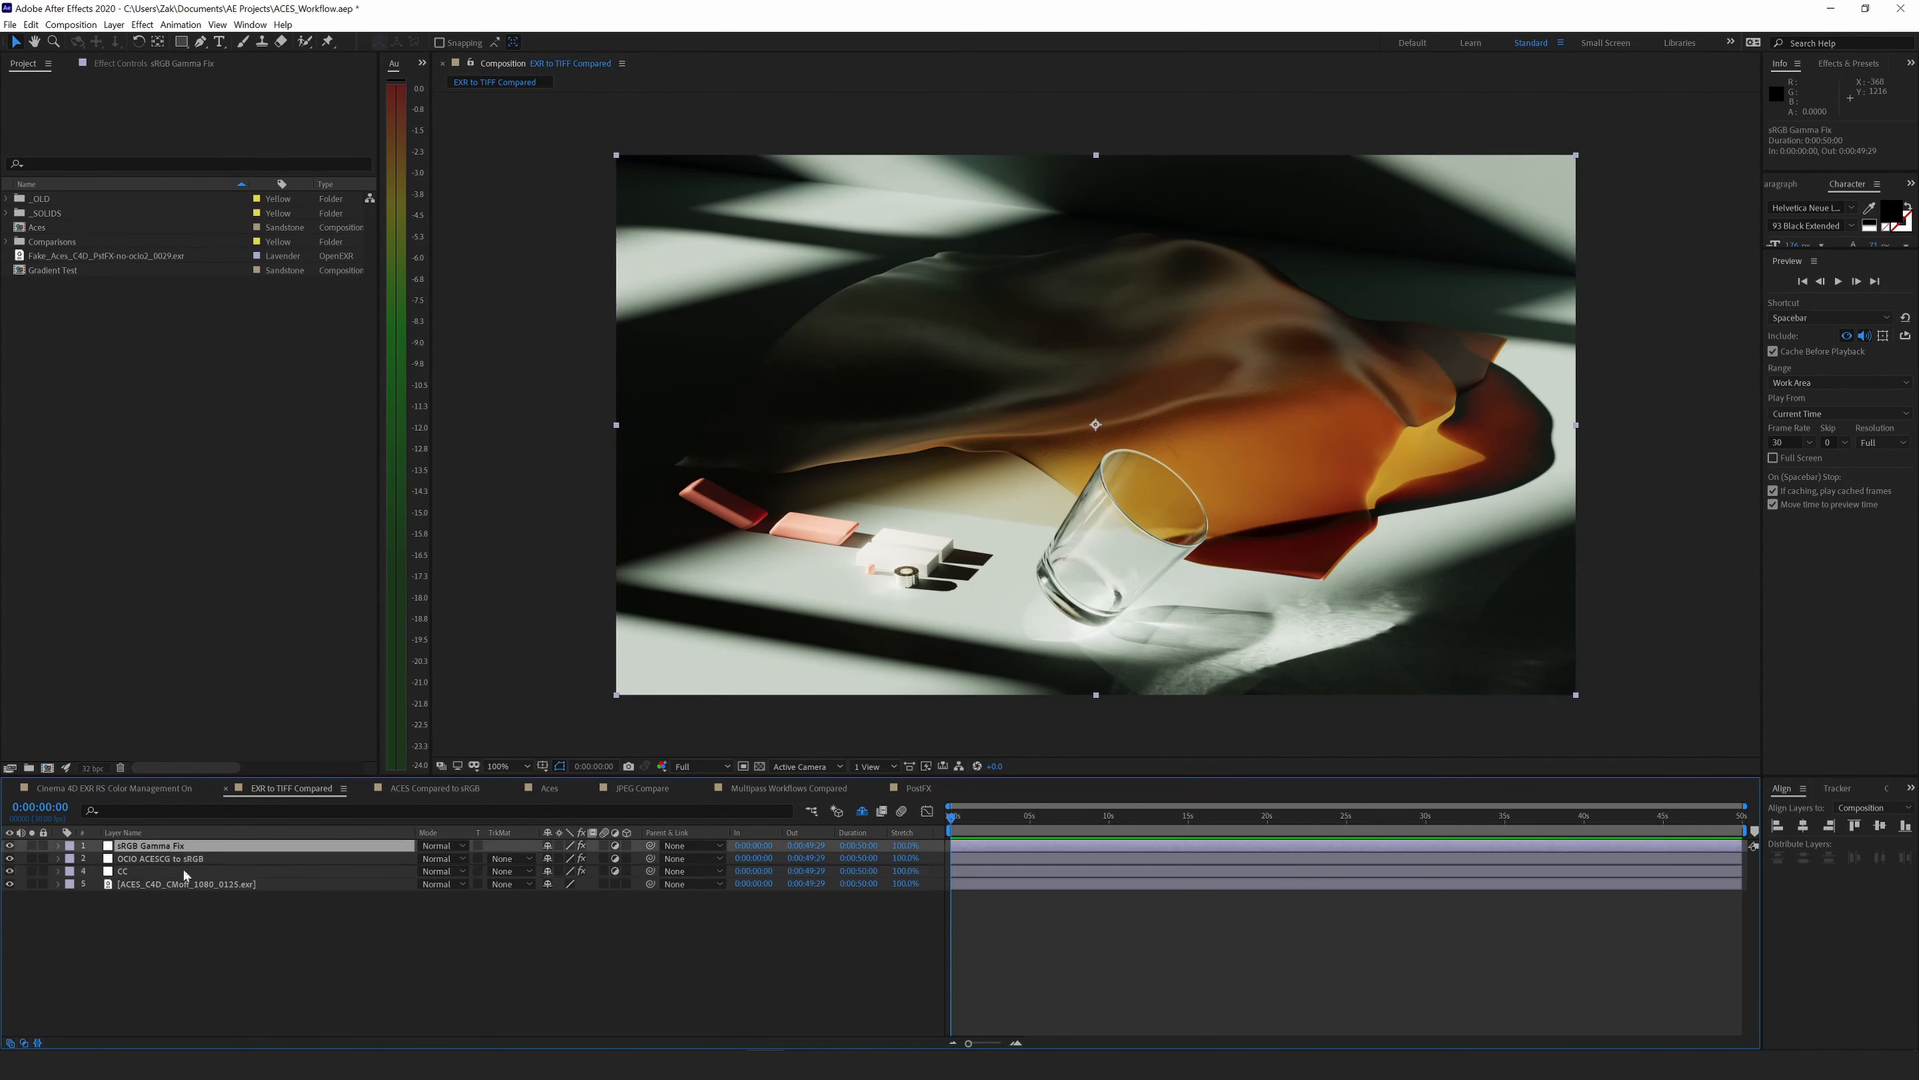
click(166, 63)
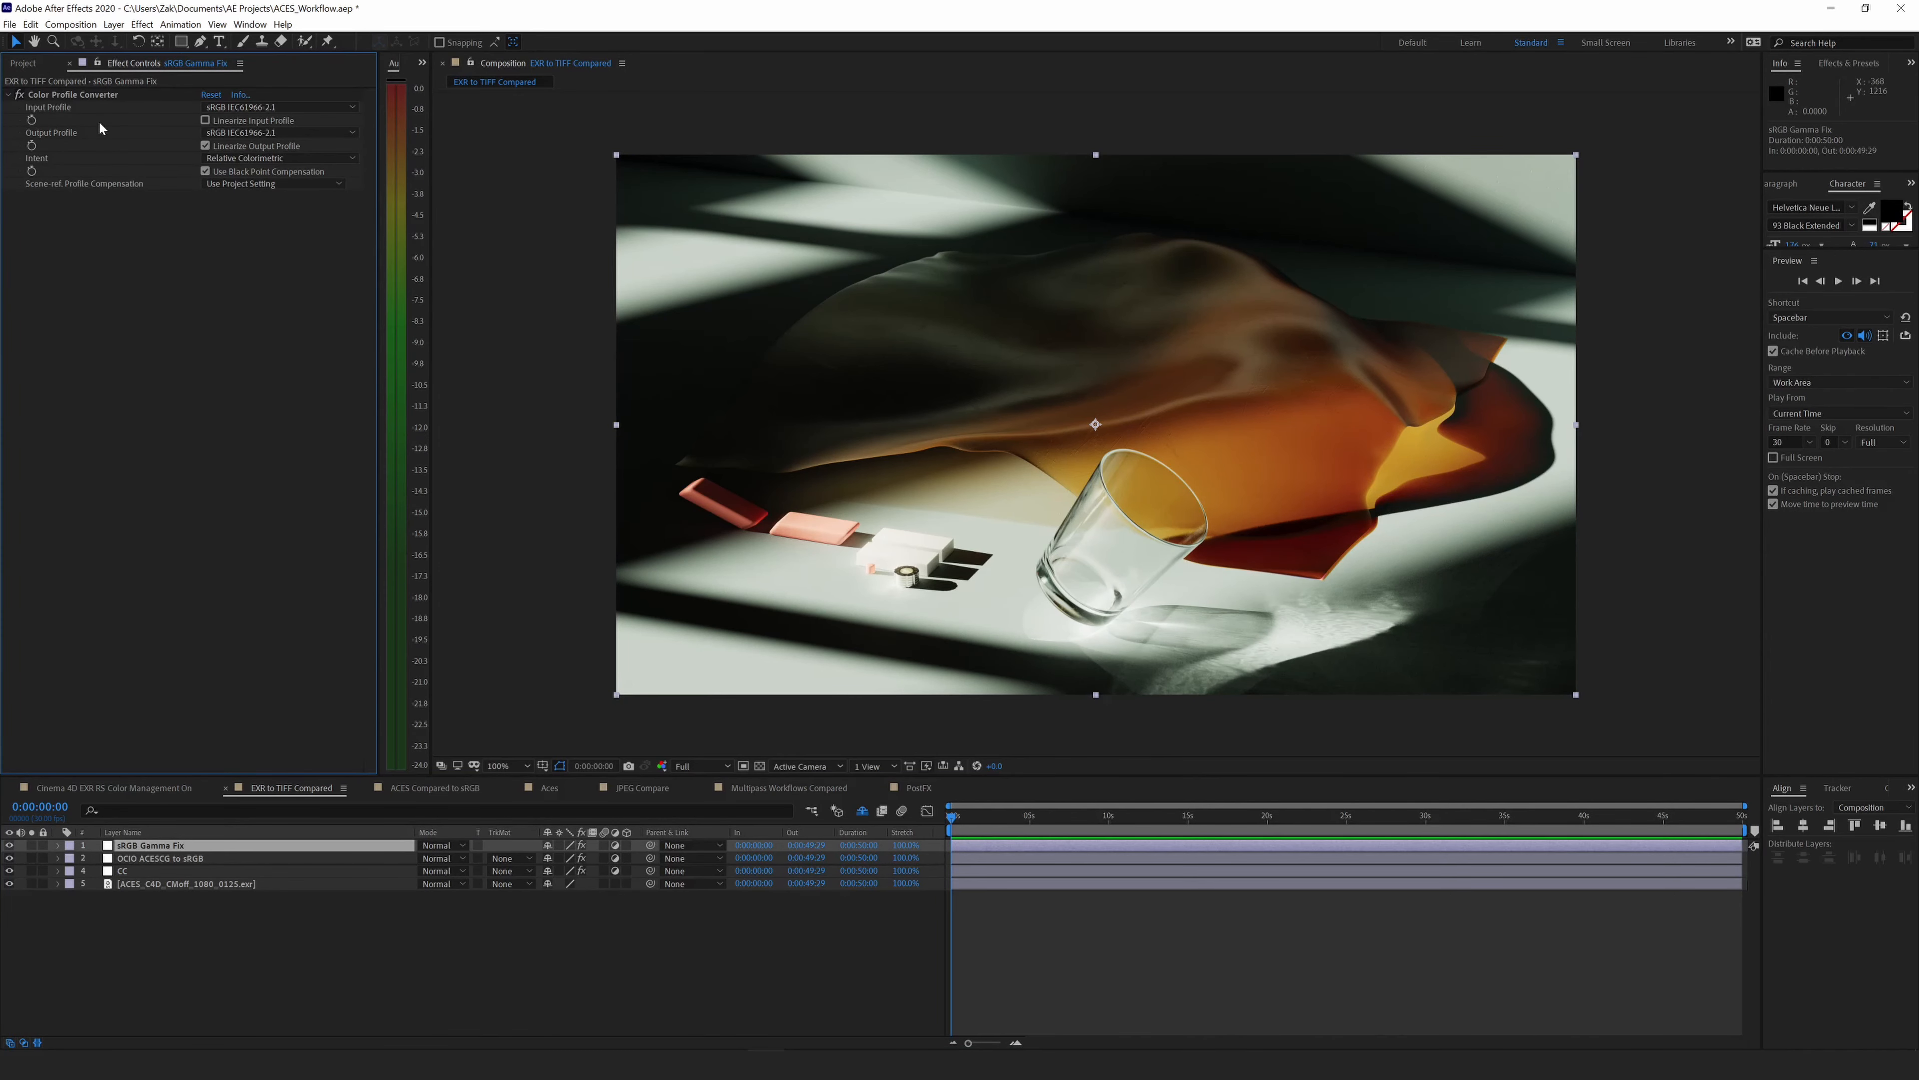
Open the JPEG Compare composition, switch to Cinema 4D, minimize Render Settings, and look at the Redshift RenderView's file options.
click(642, 789)
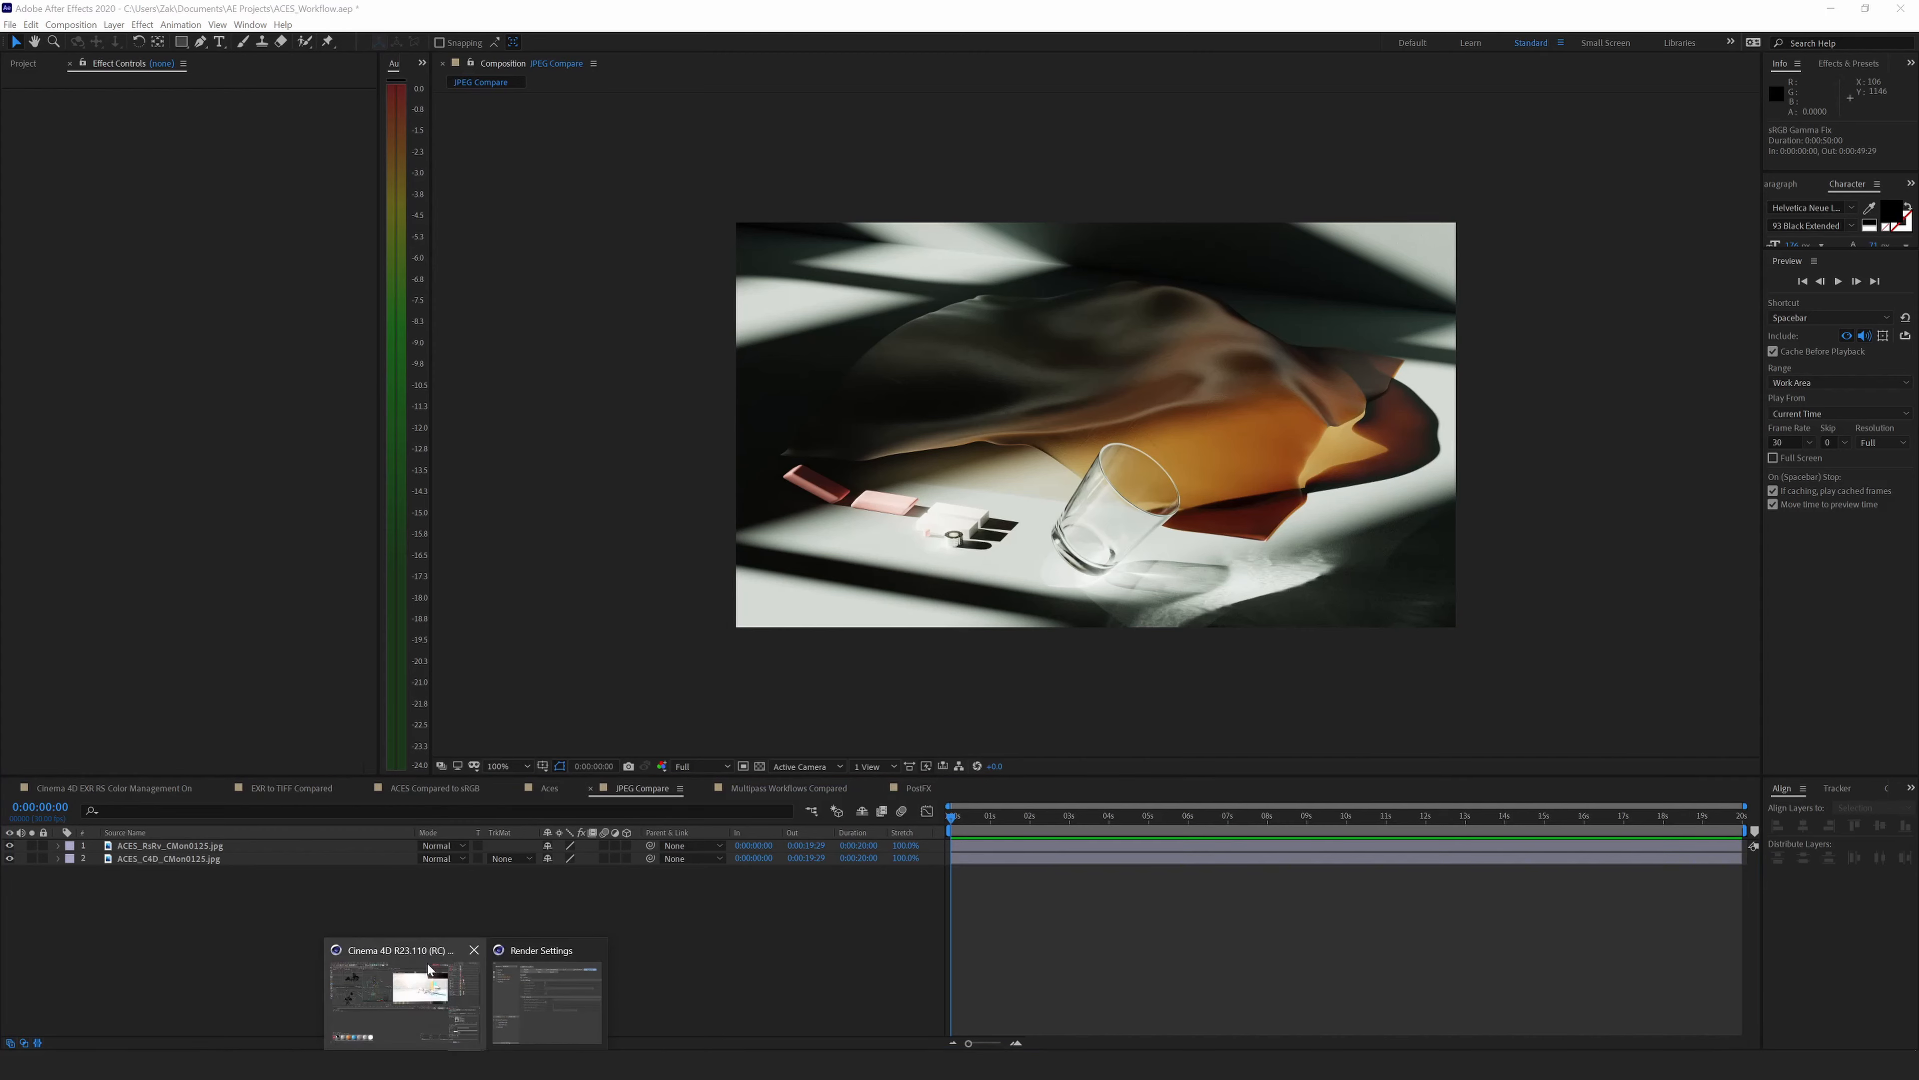
click(419, 953)
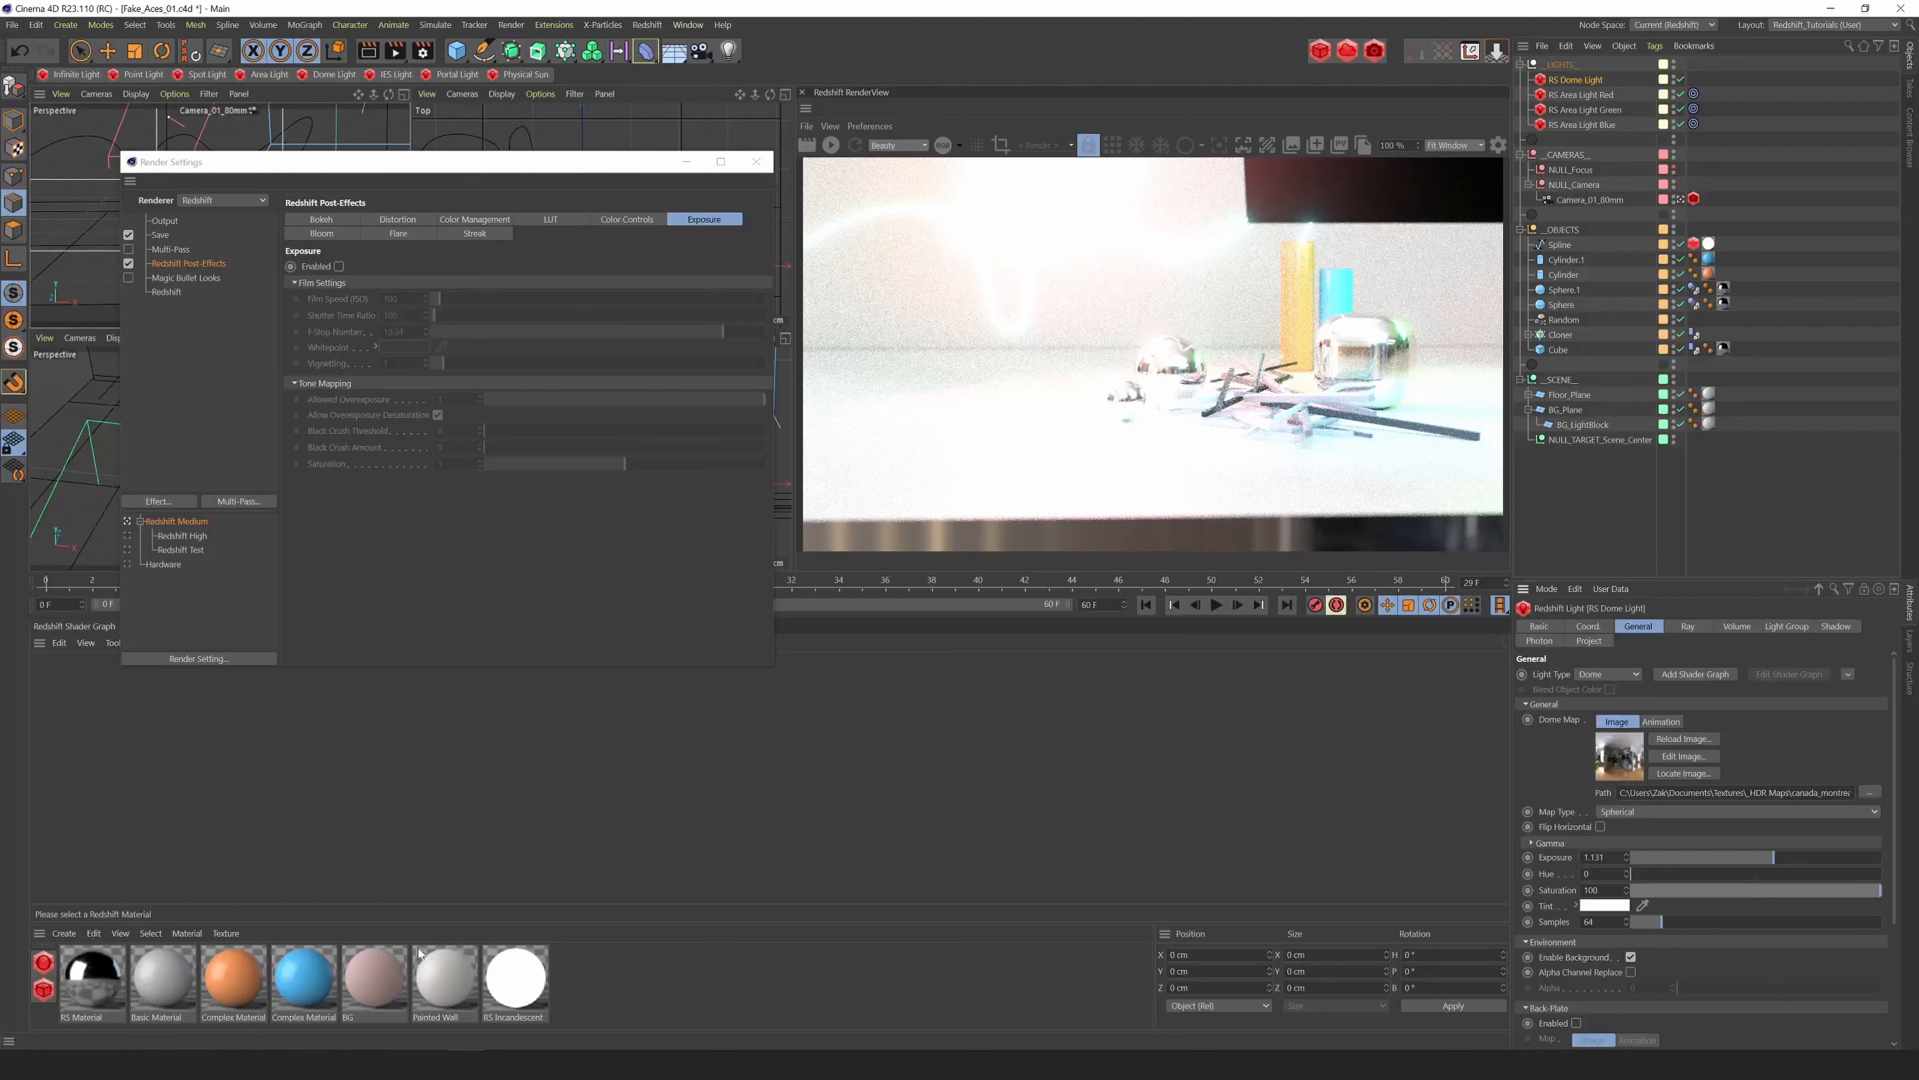
click(686, 161)
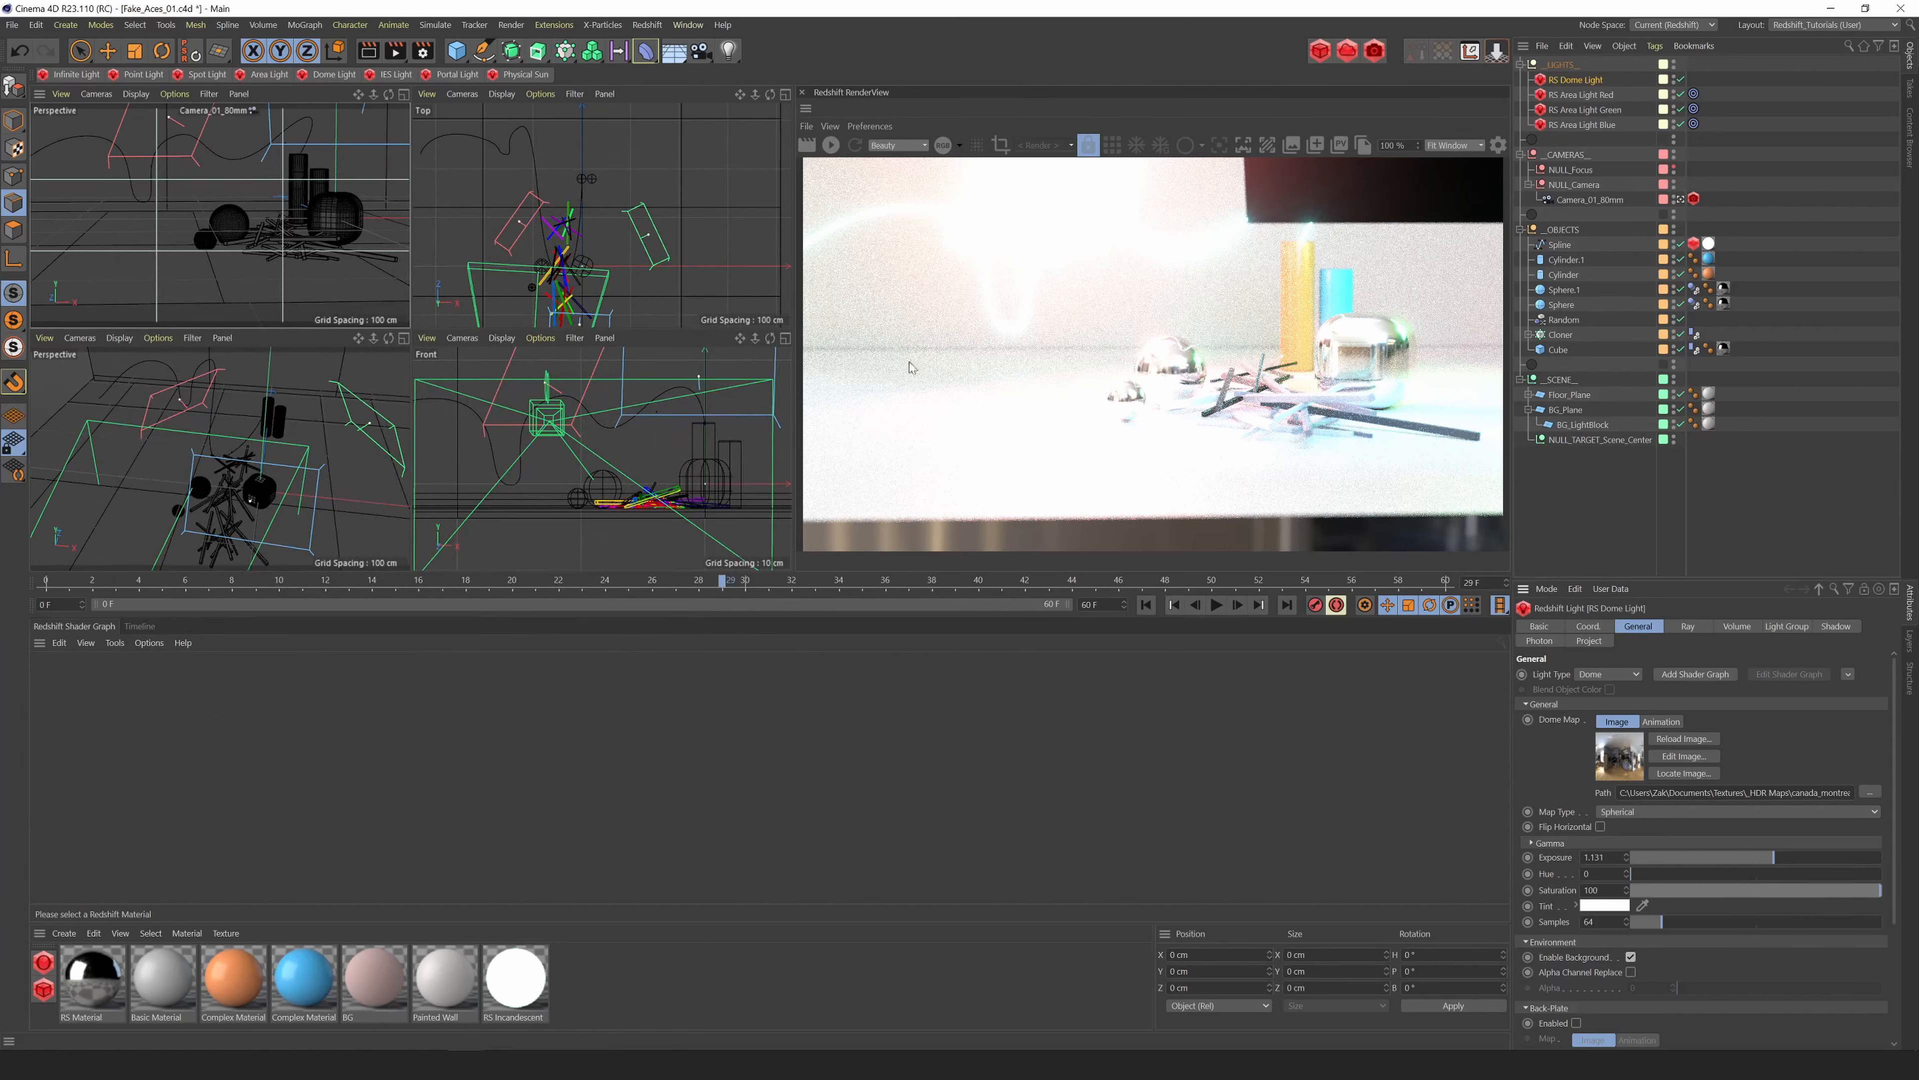
click(809, 127)
click(812, 129)
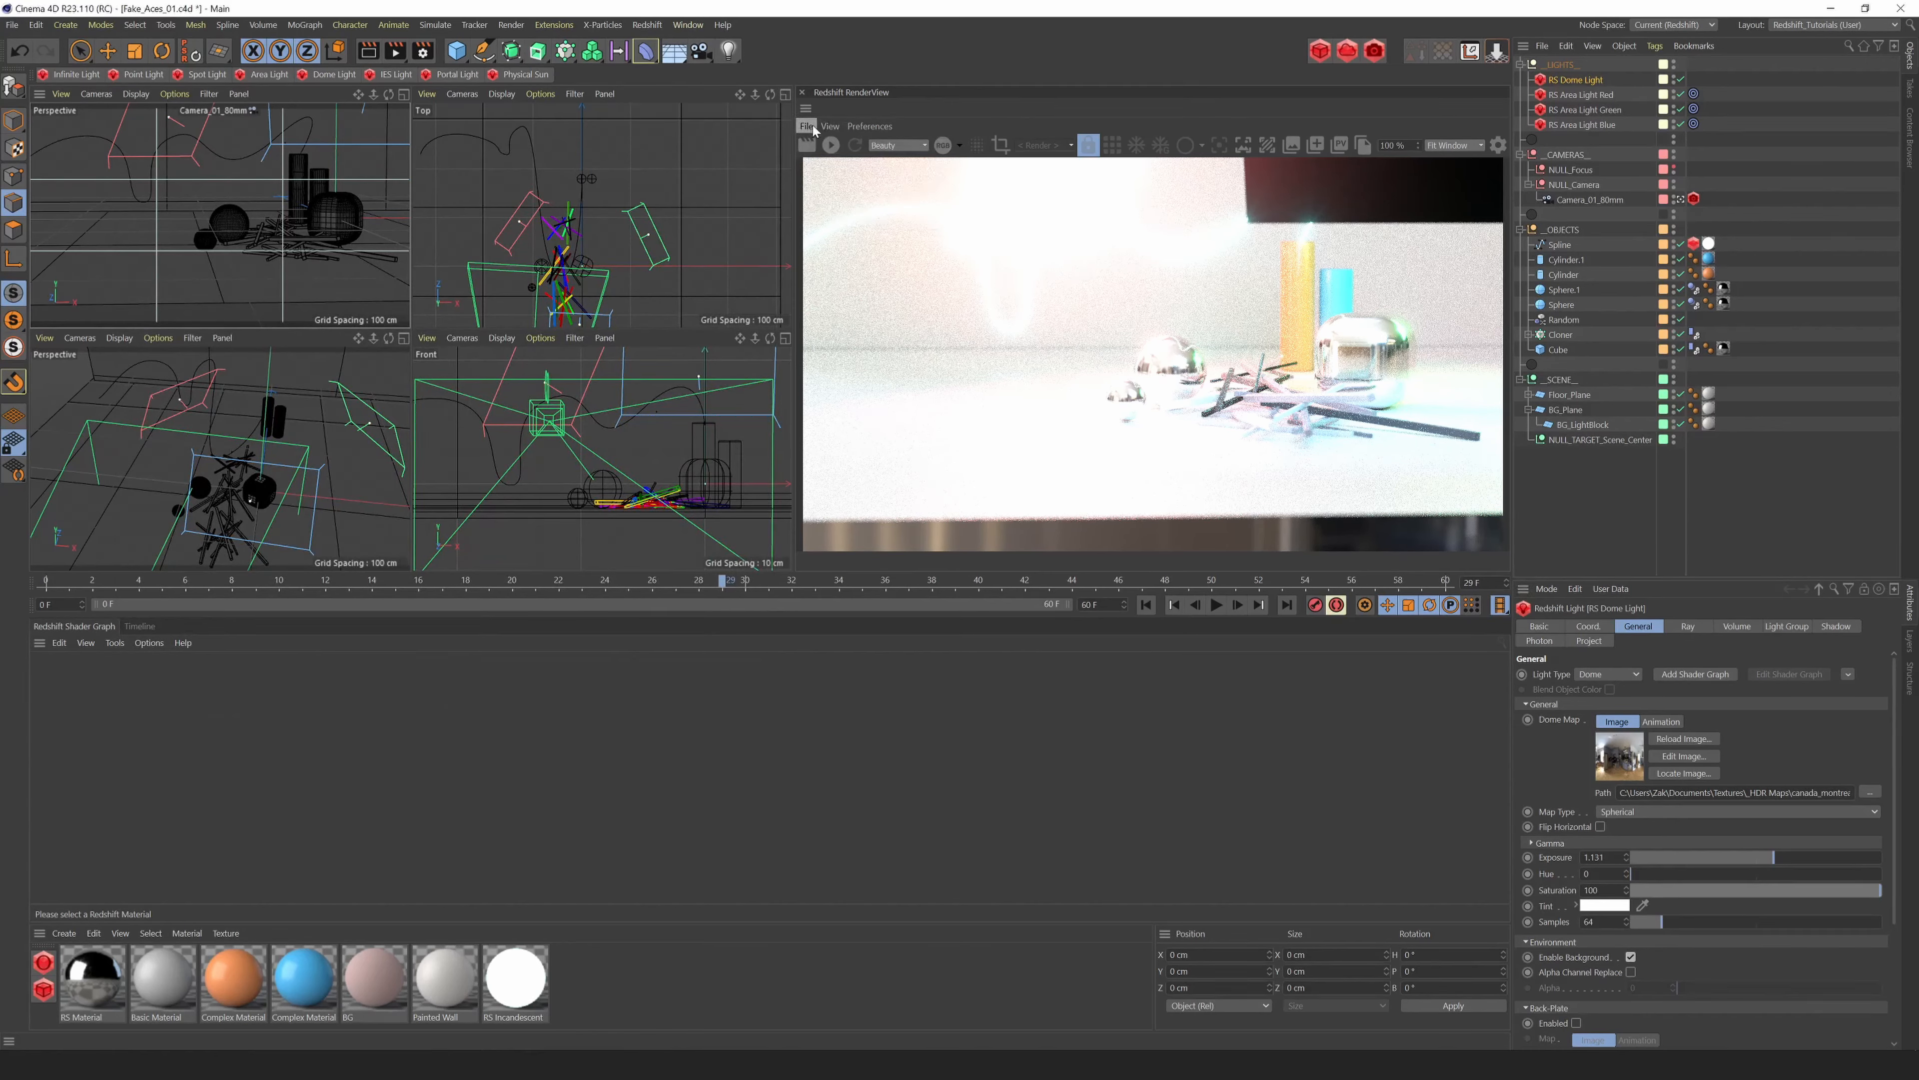
click(399, 58)
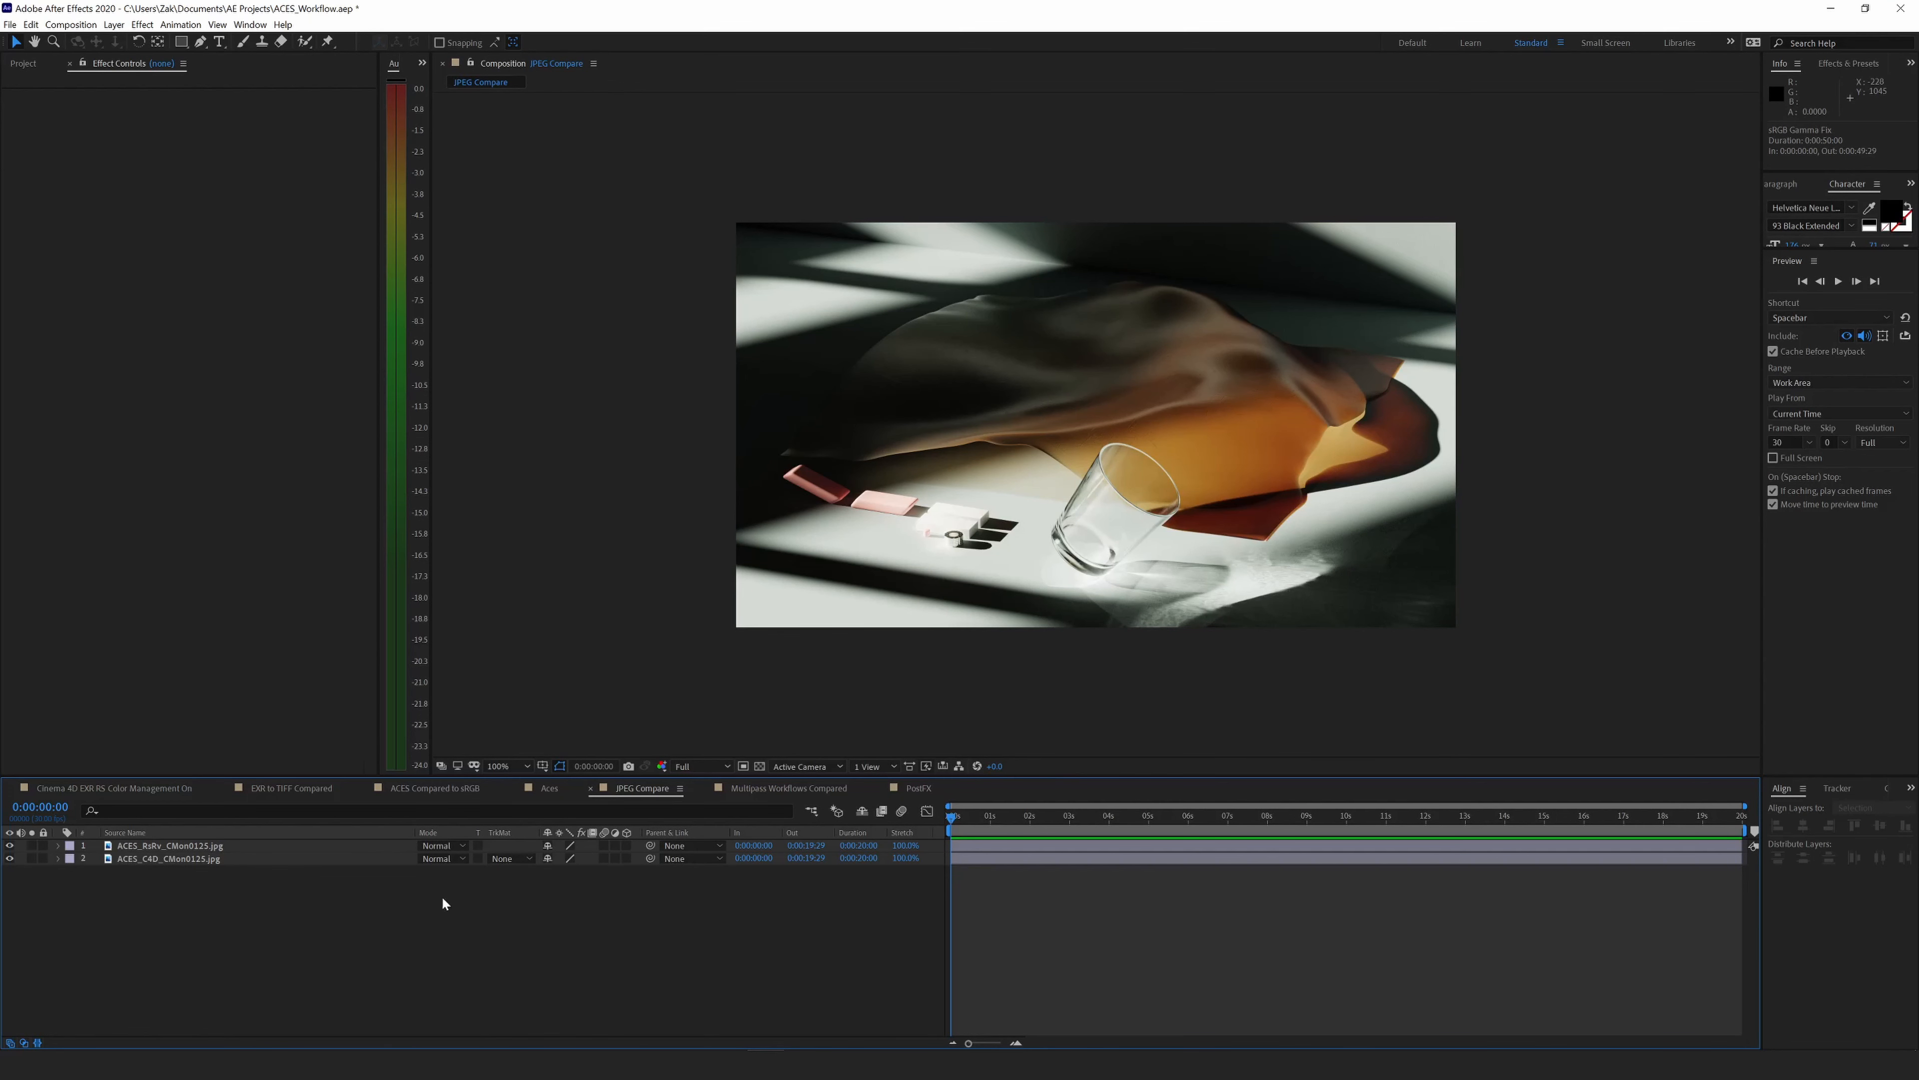
In After Effects' JPEG Compare composition, toggle the ACES_RsRv_CMon0125.jpg layer's visibility to compare it with the C4D JPEG, leaving it visible.
click(12, 846)
click(12, 846)
click(12, 846)
click(10, 847)
Set the ACES_RsRv_CMon0125.jpg layer's blending mode to Difference over the C4D JPEG and reopen the mode choices.
click(146, 846)
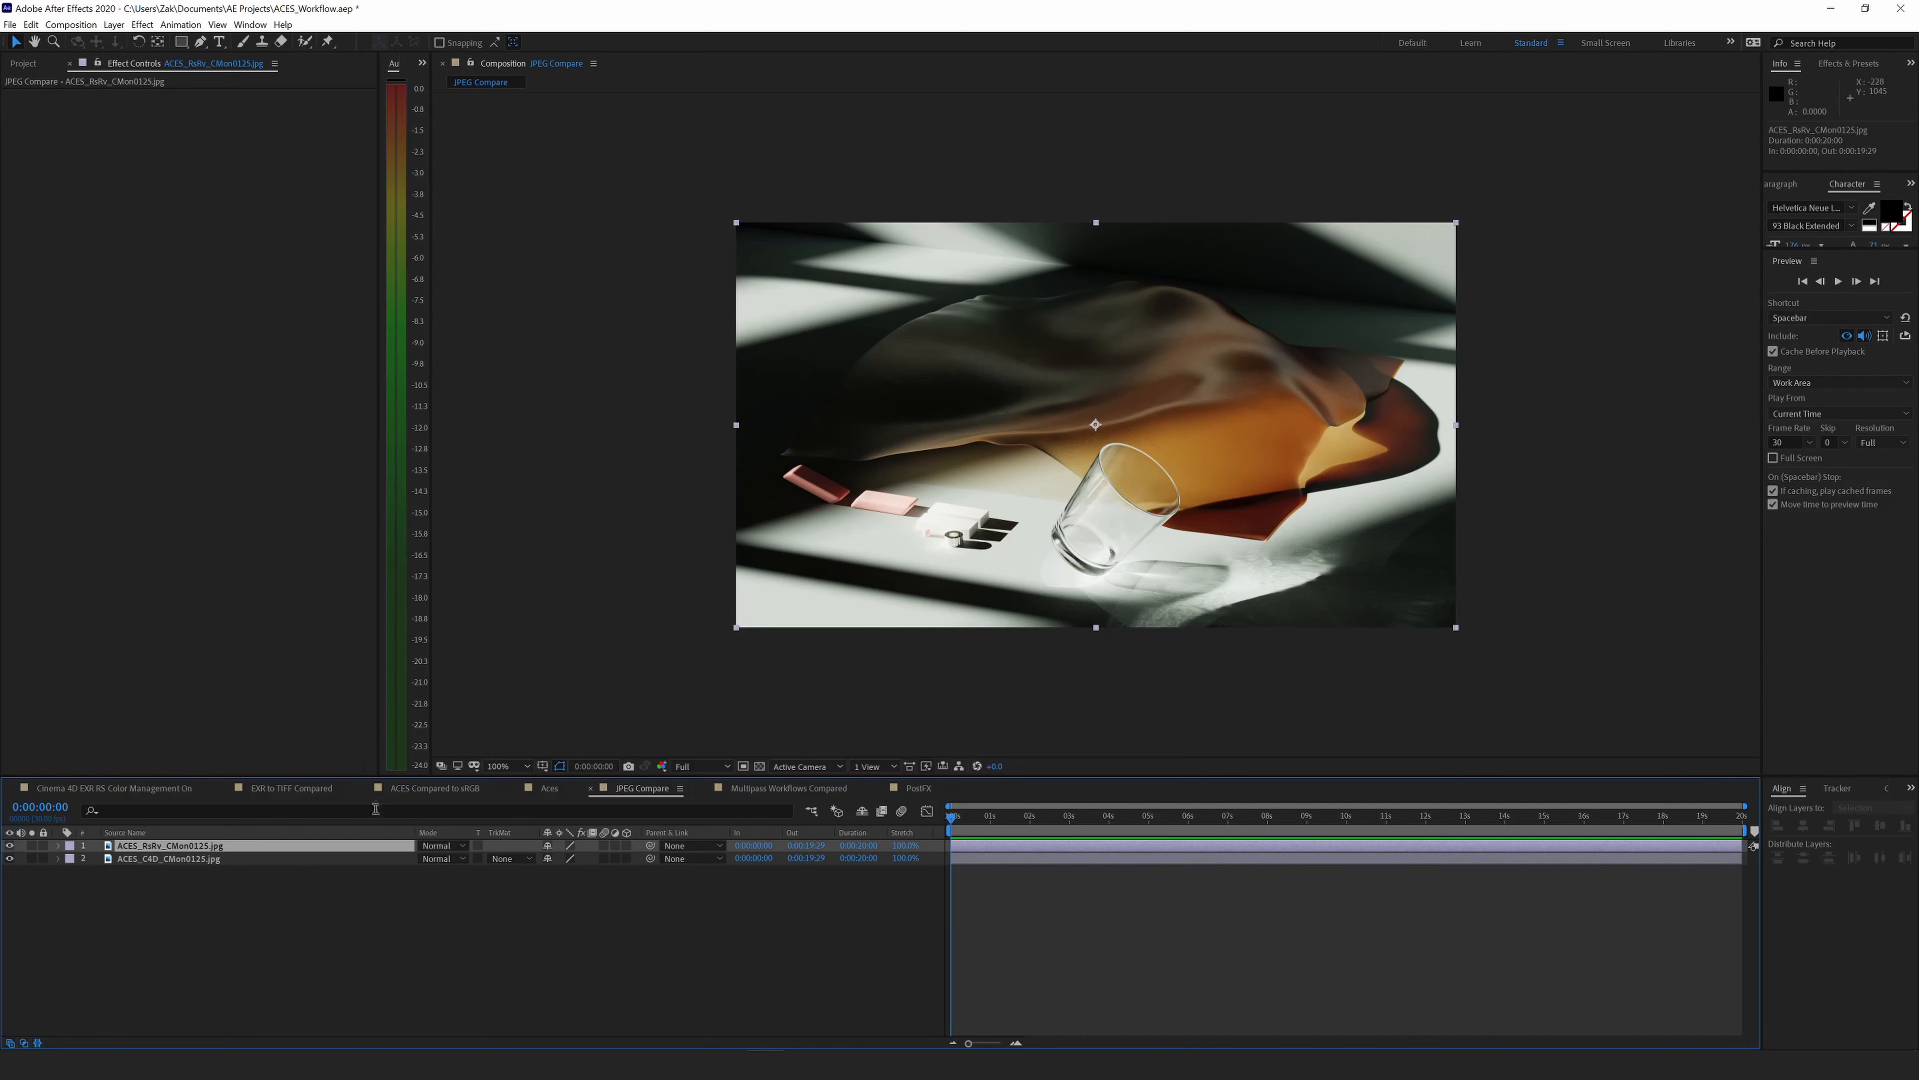
click(462, 847)
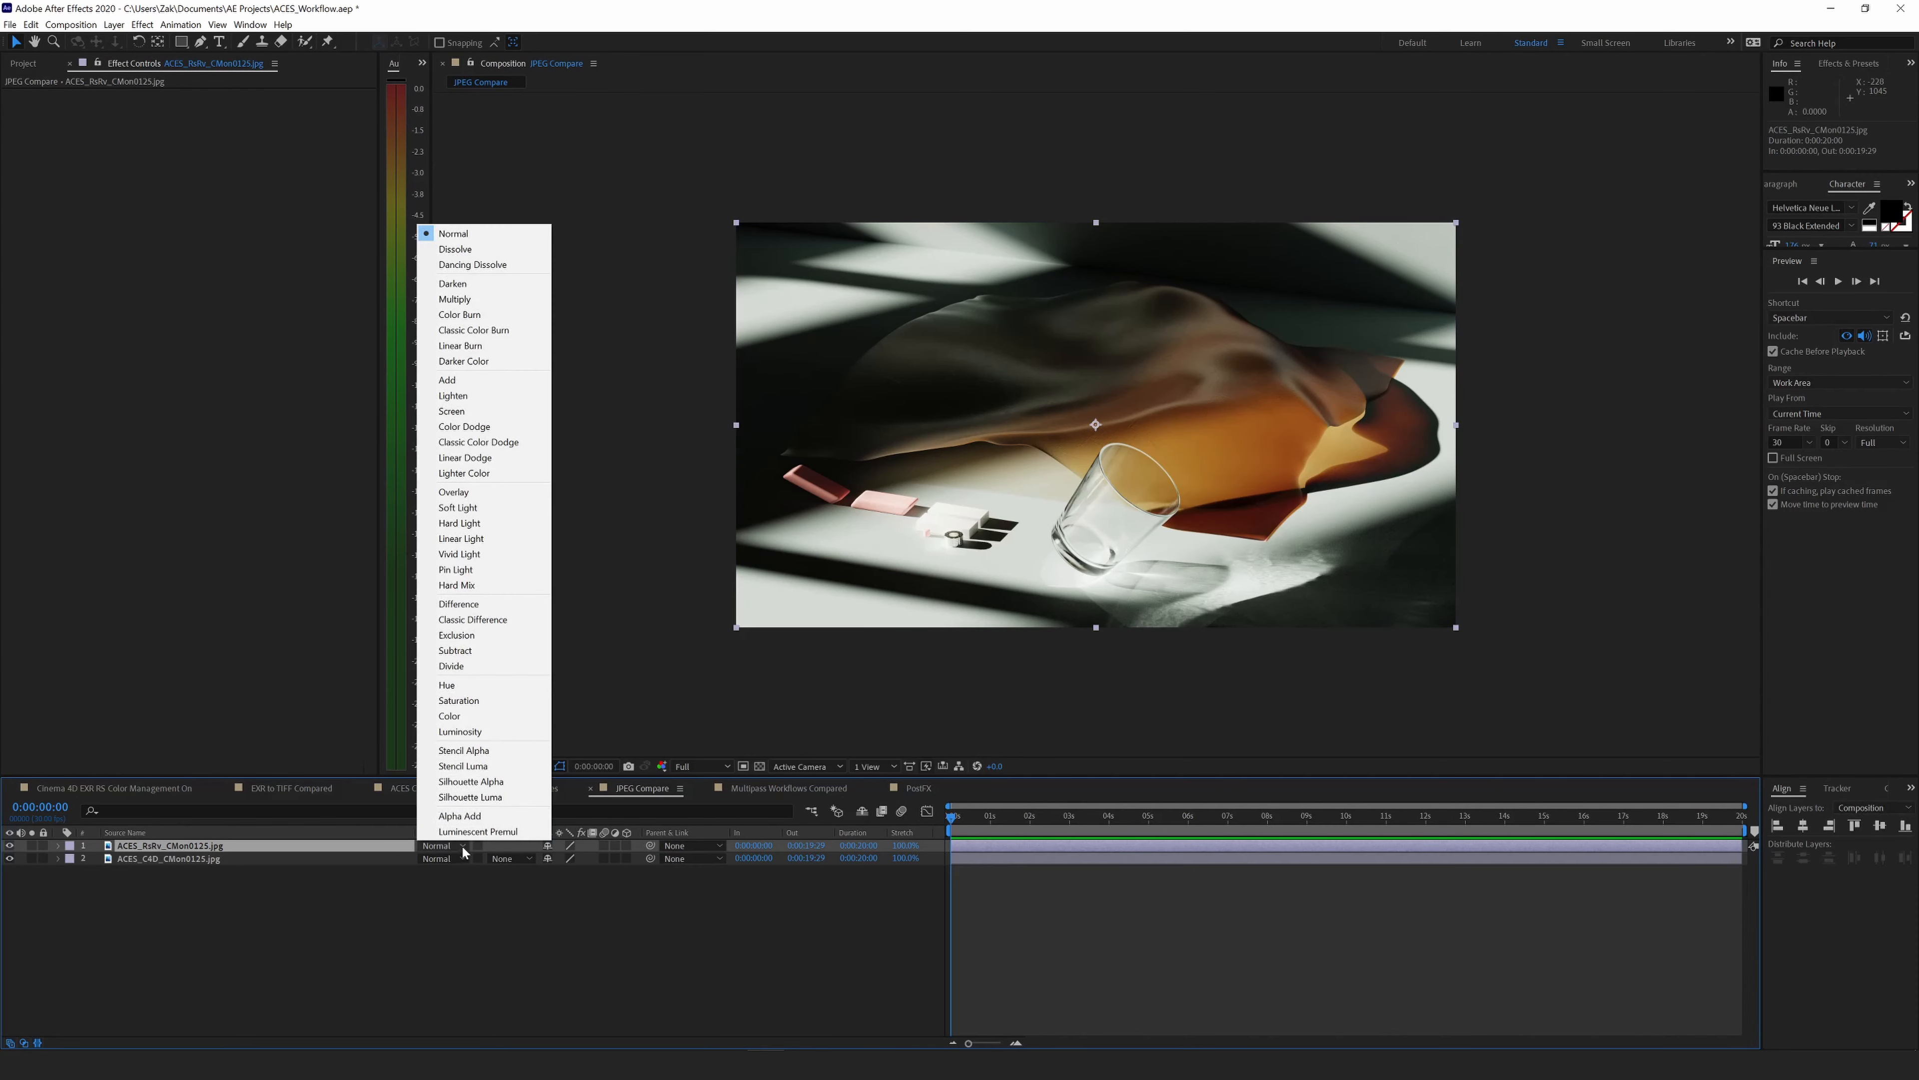
click(459, 605)
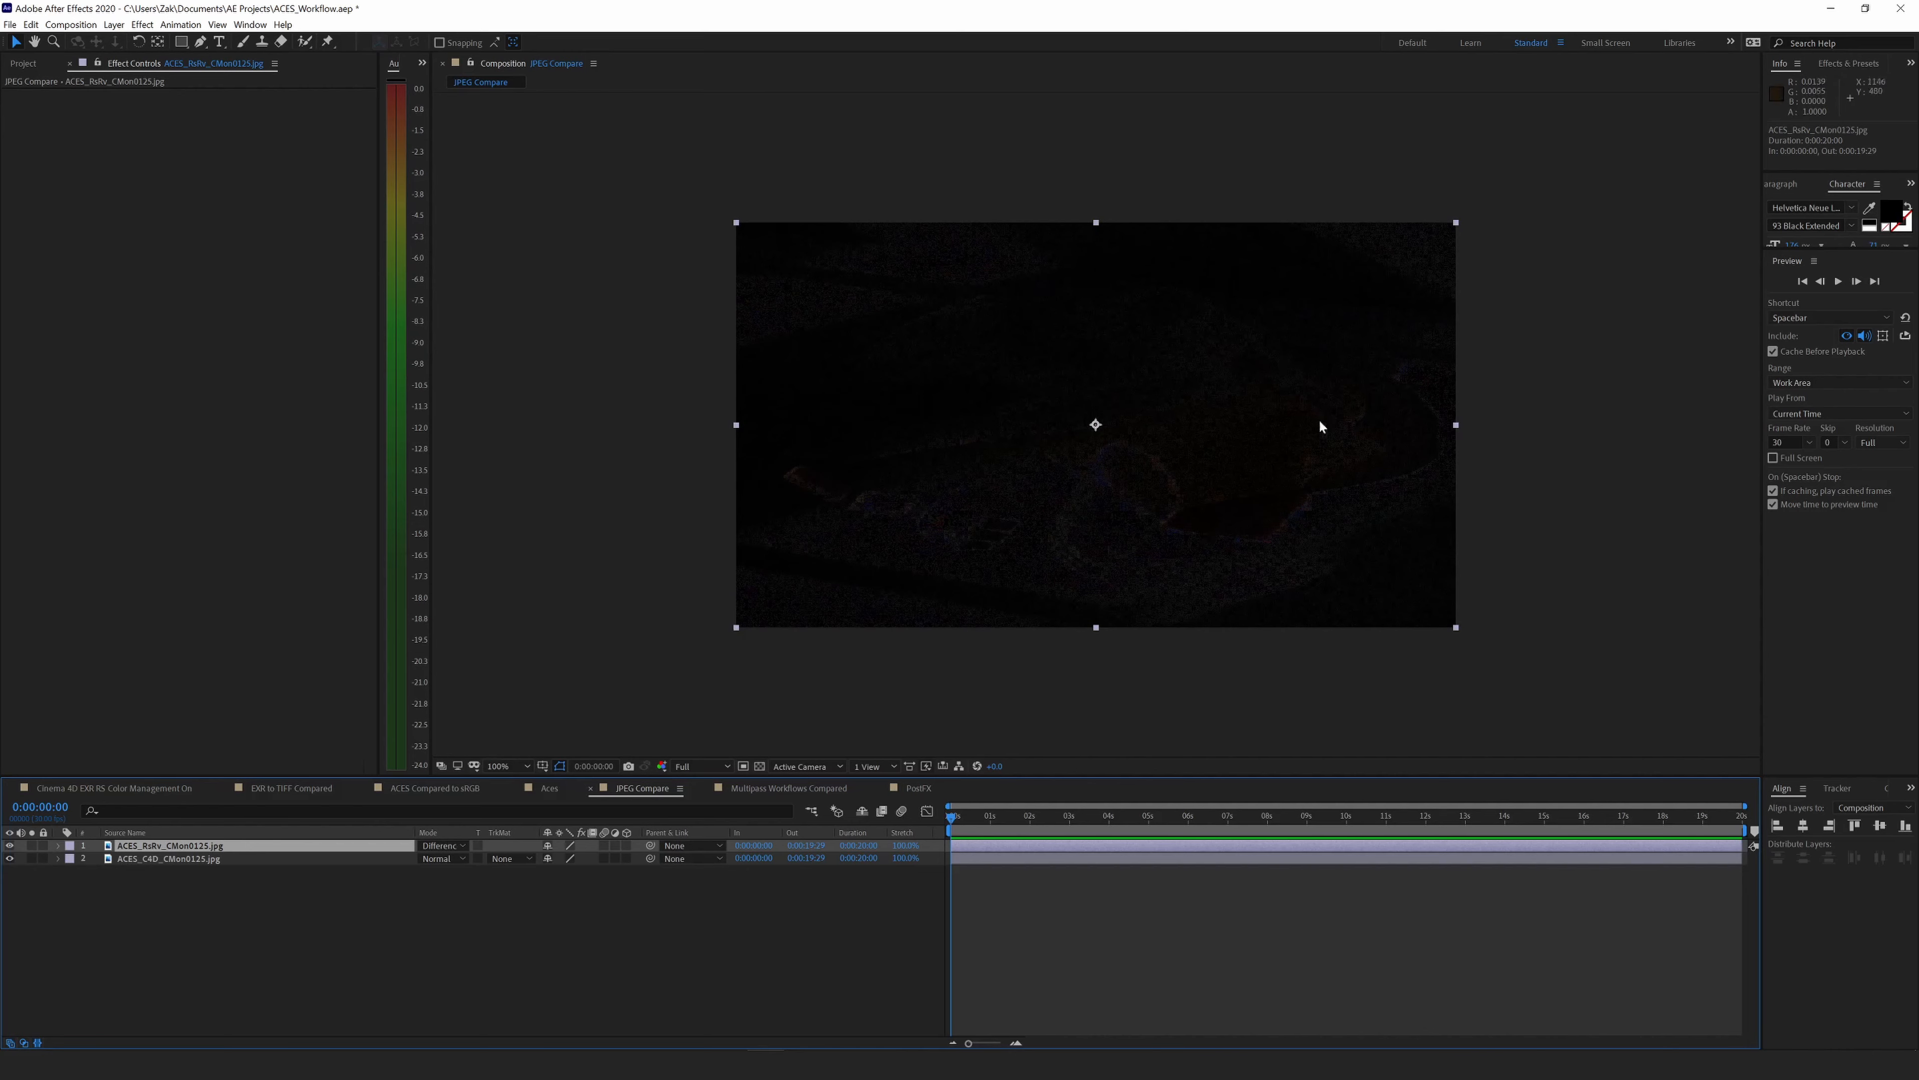
click(461, 847)
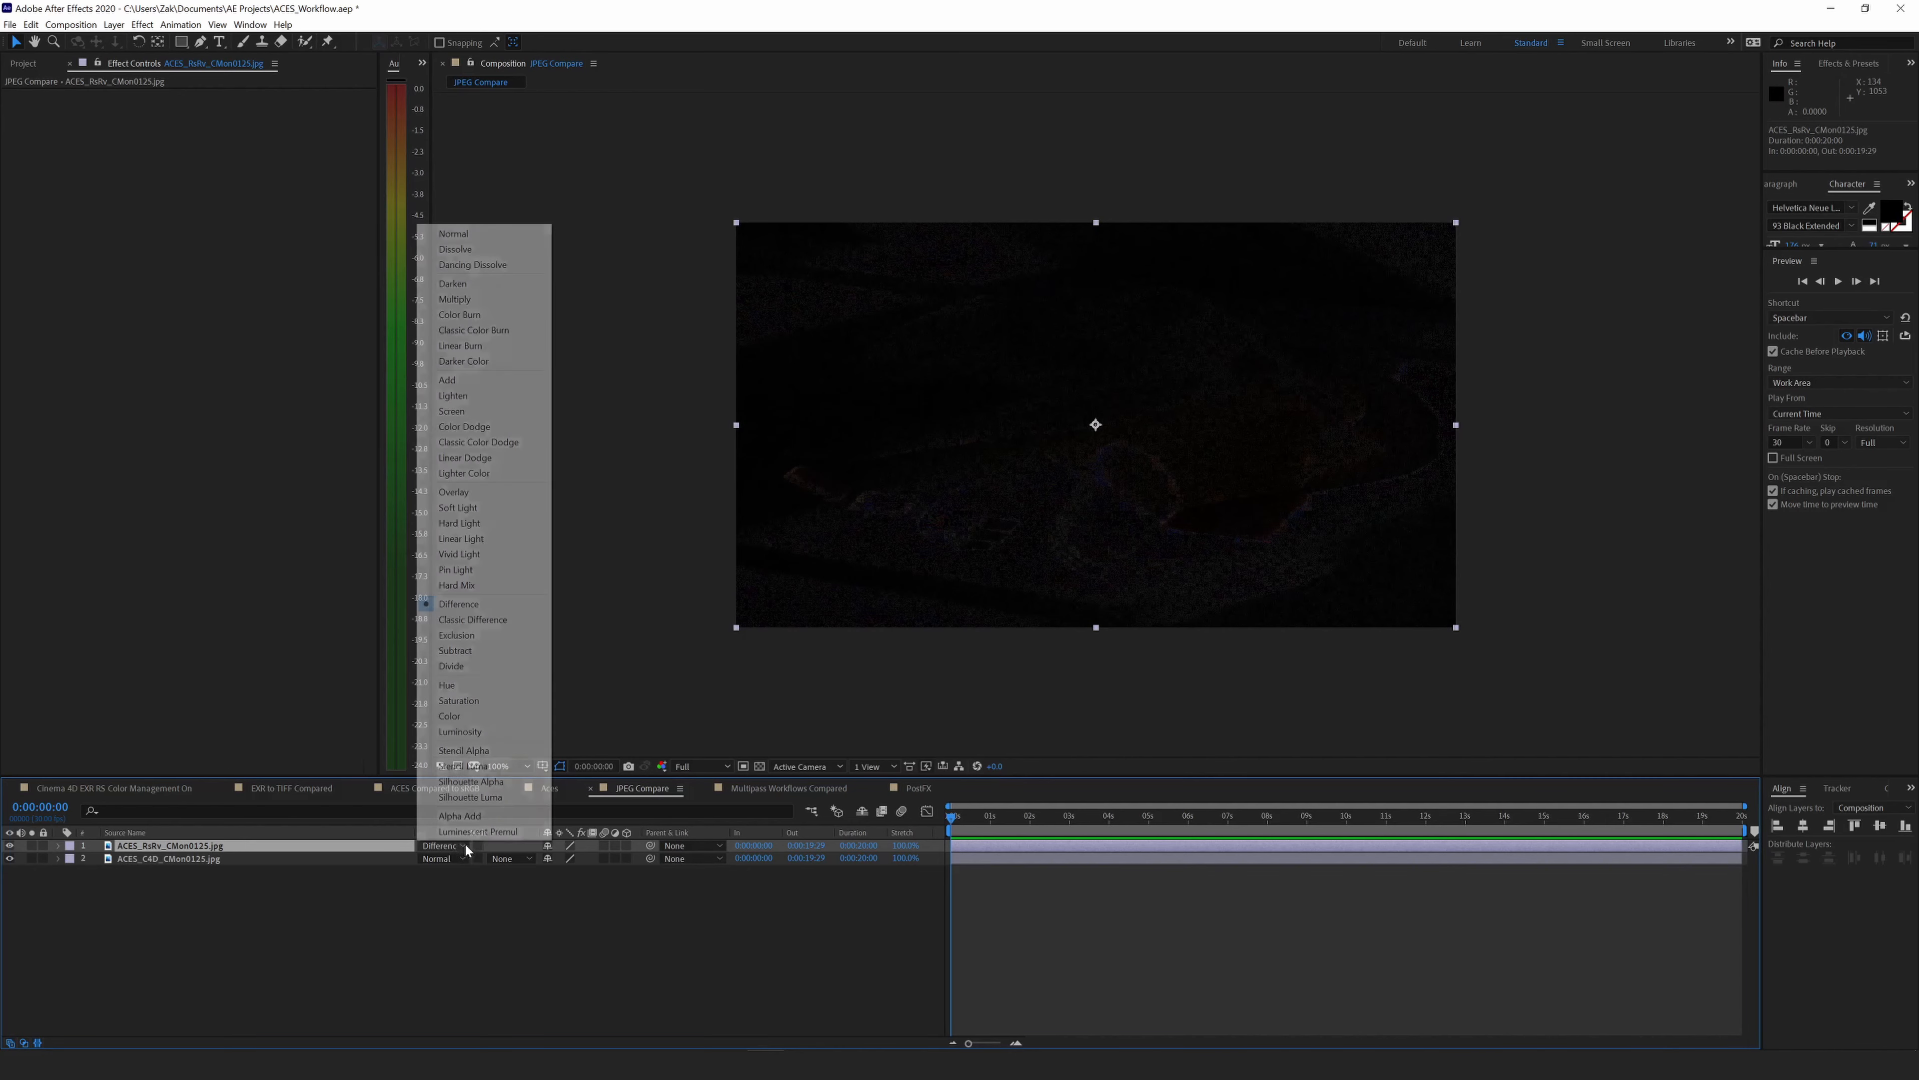